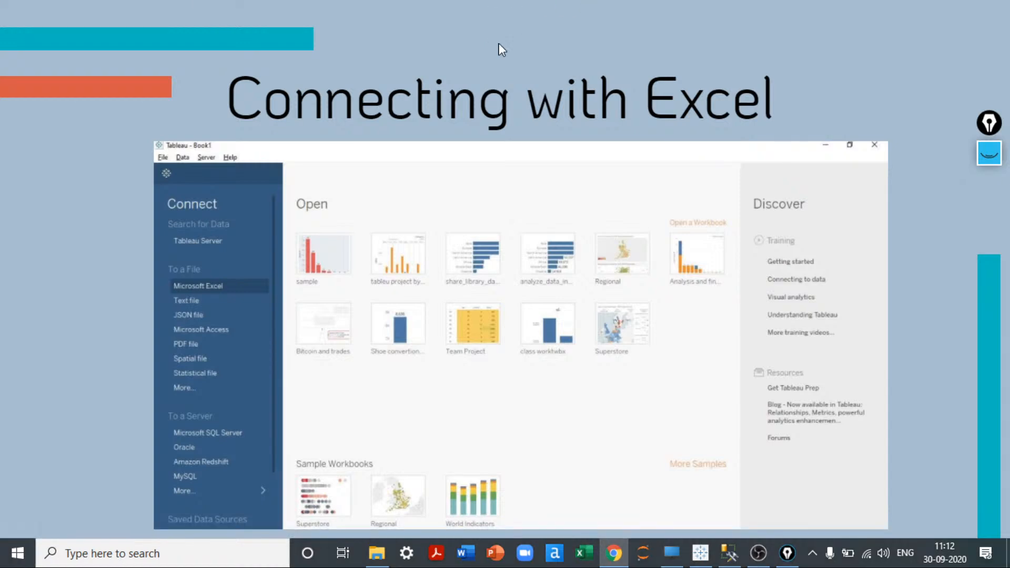
- Leave the full-screen slides, search the web for "tableau public gallery" in a new tab, and open the Tableau Public Gallery page
{"action": "key", "text": "Escape"}
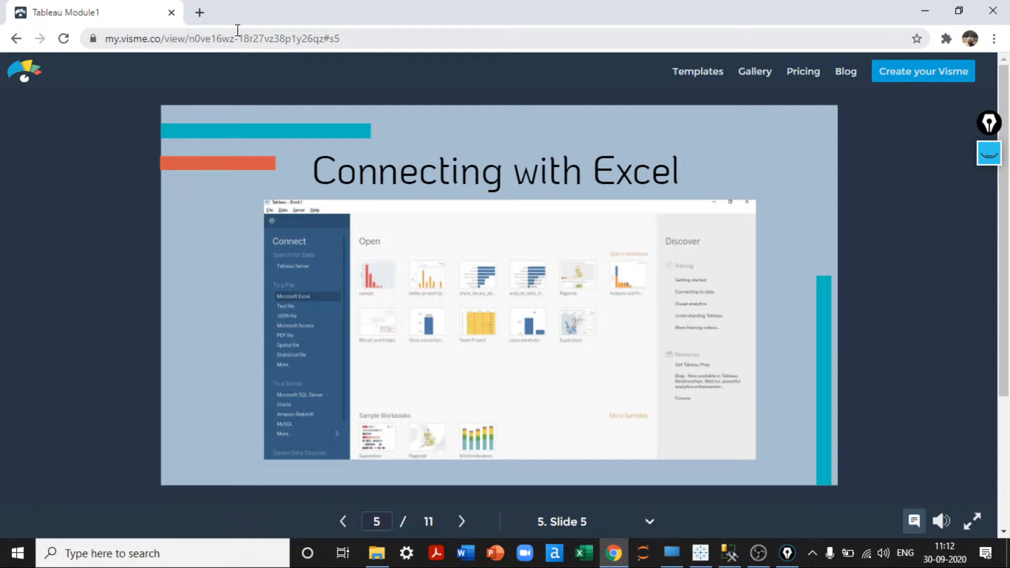
{"action": "key", "text": "ctrl+t"}
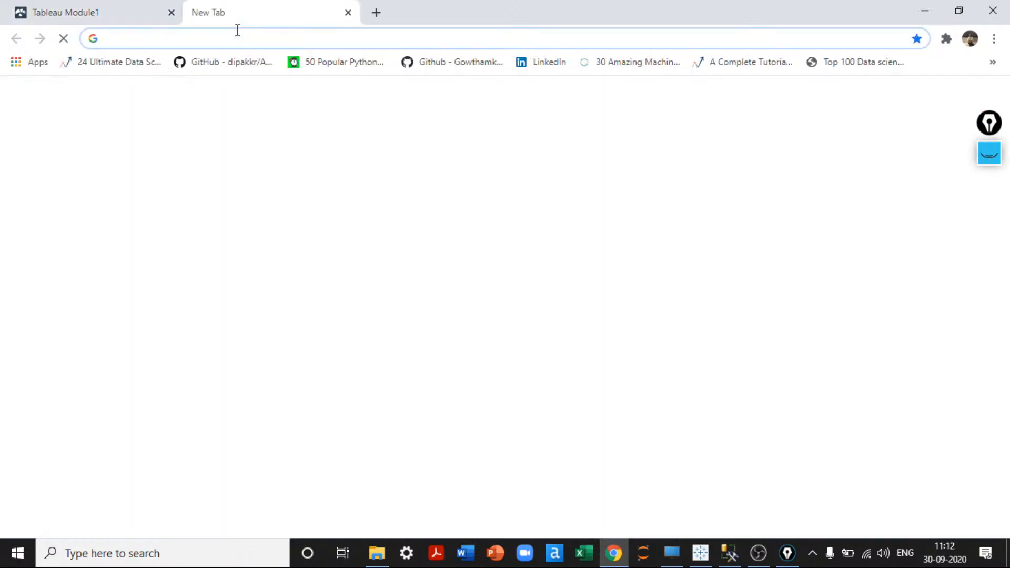
{"action": "type", "text": "tableau"}
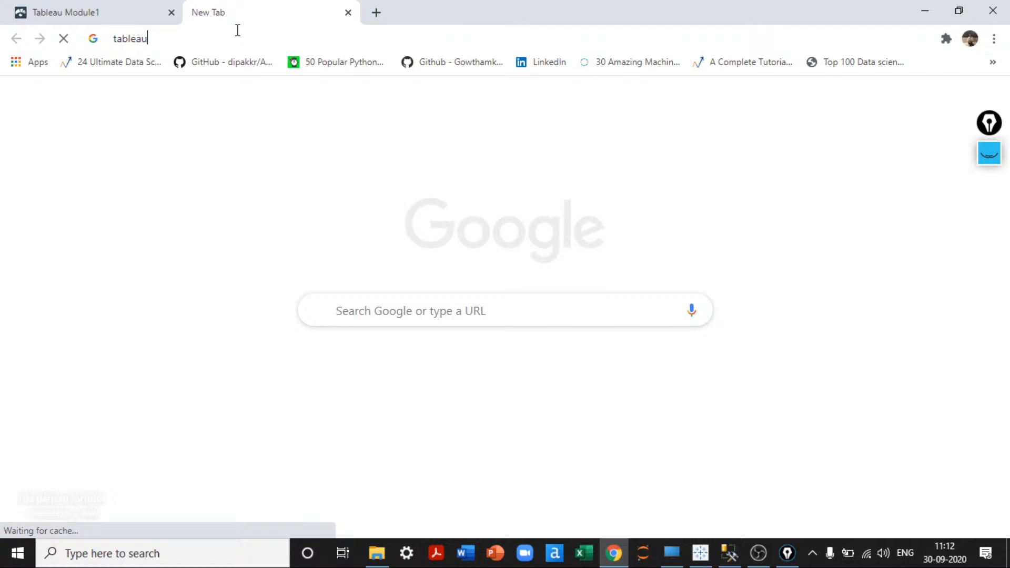
{"action": "type", "text": " public gal"}
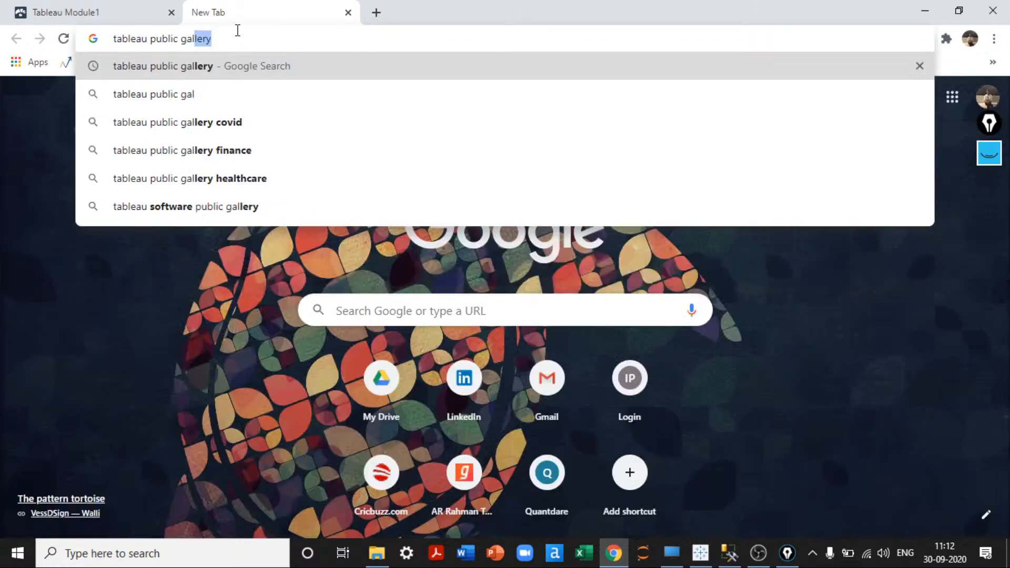
{"action": "type", "text": "le"}
{"action": "key", "text": "Return"}
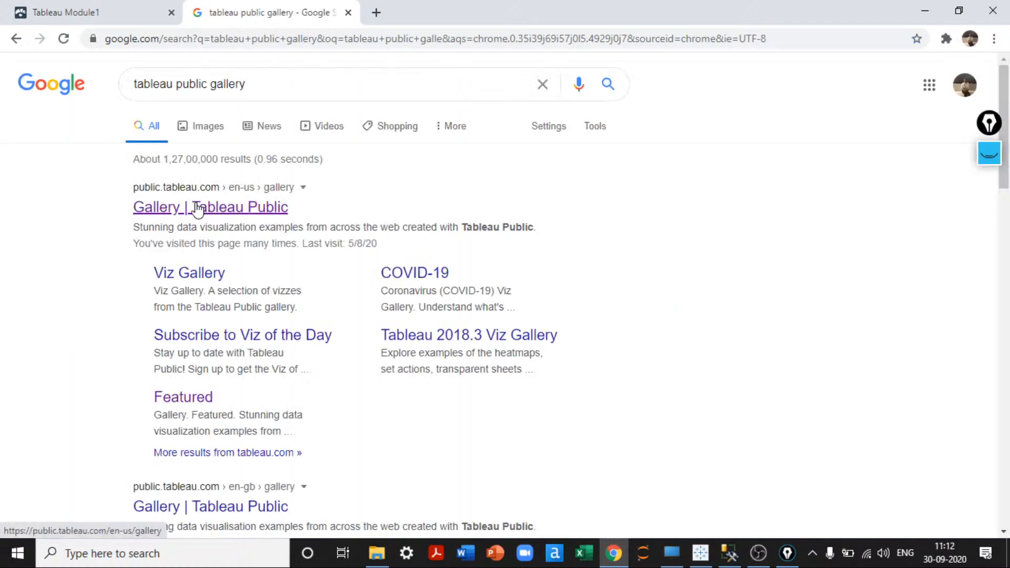
{"action": "left_click", "coordinate": [198, 209]}
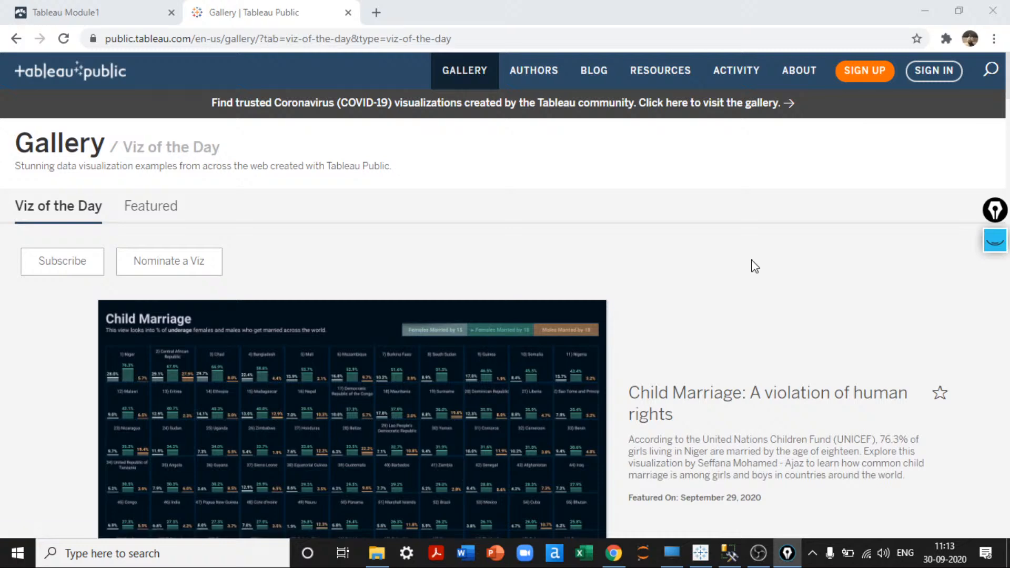
- Open the Child Marriage visualization from Viz of the Day and request its download as a Tableau Workbook
{"action": "scroll", "coordinate": [339, 421], "scroll_direction": "down", "scroll_amount": 1}
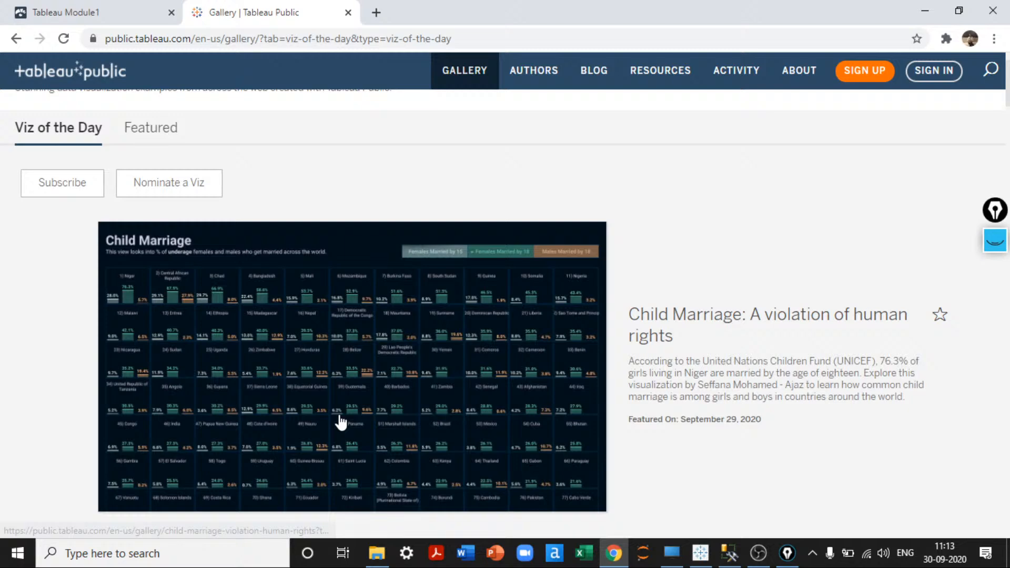
{"action": "left_click", "coordinate": [339, 421]}
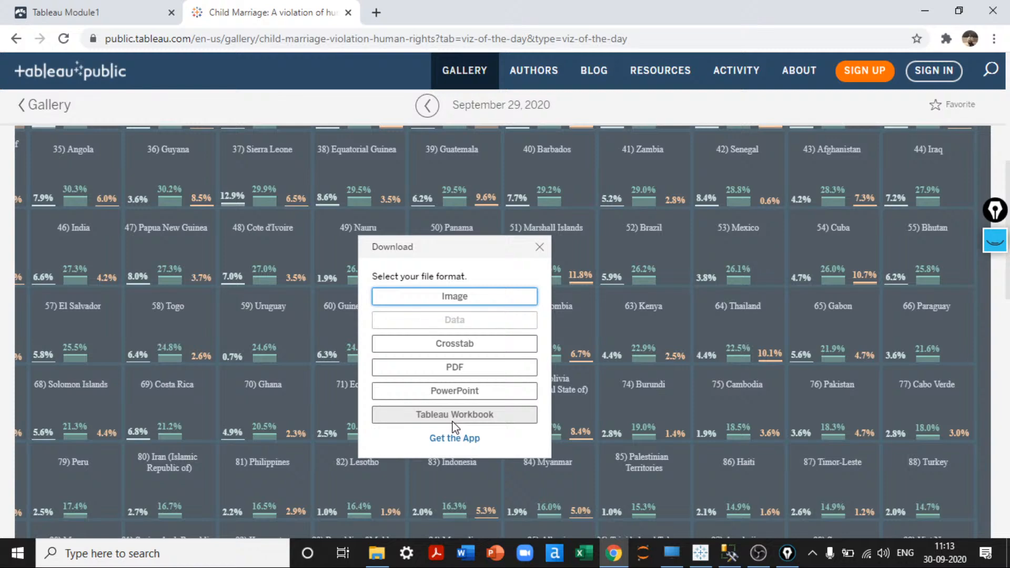
{"action": "left_click", "coordinate": [453, 420]}
{"action": "left_click", "coordinate": [429, 382]}
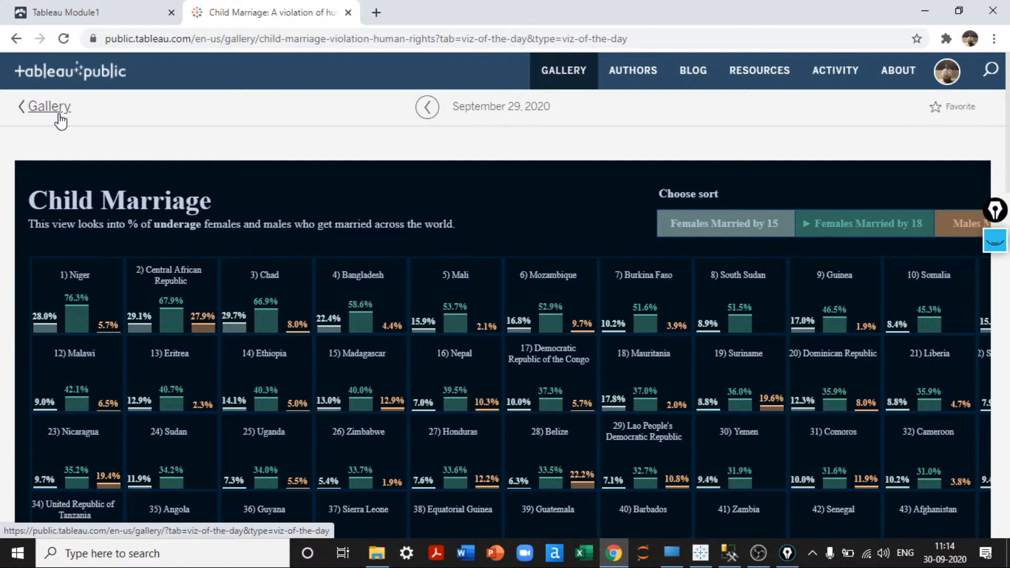
- Leave the Child Marriage visualization and open the Clustering page of the Sample Superstore Retail Metrics Dashboard in full screen
{"action": "left_click", "coordinate": [59, 115]}
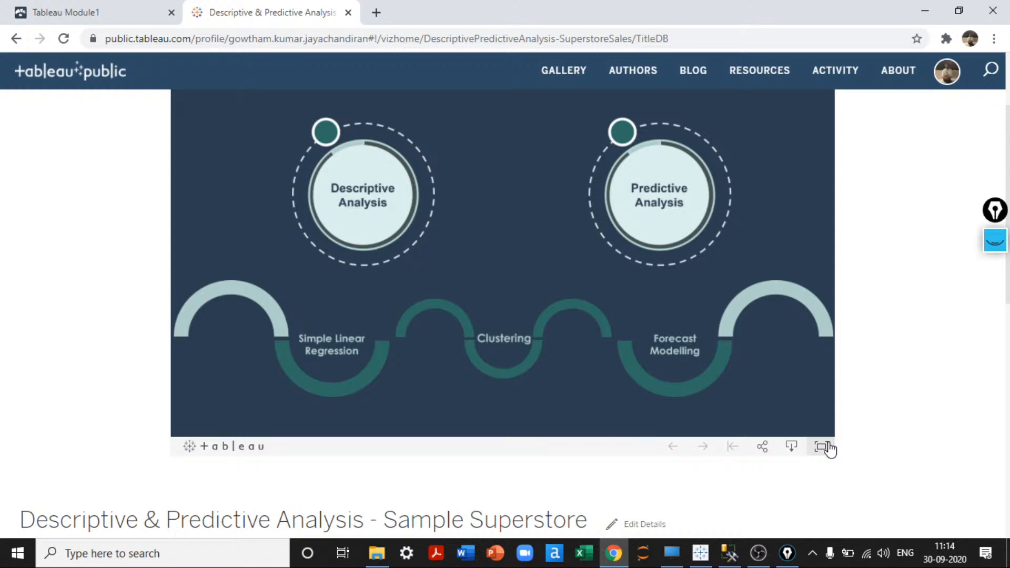
{"action": "left_click", "coordinate": [822, 447]}
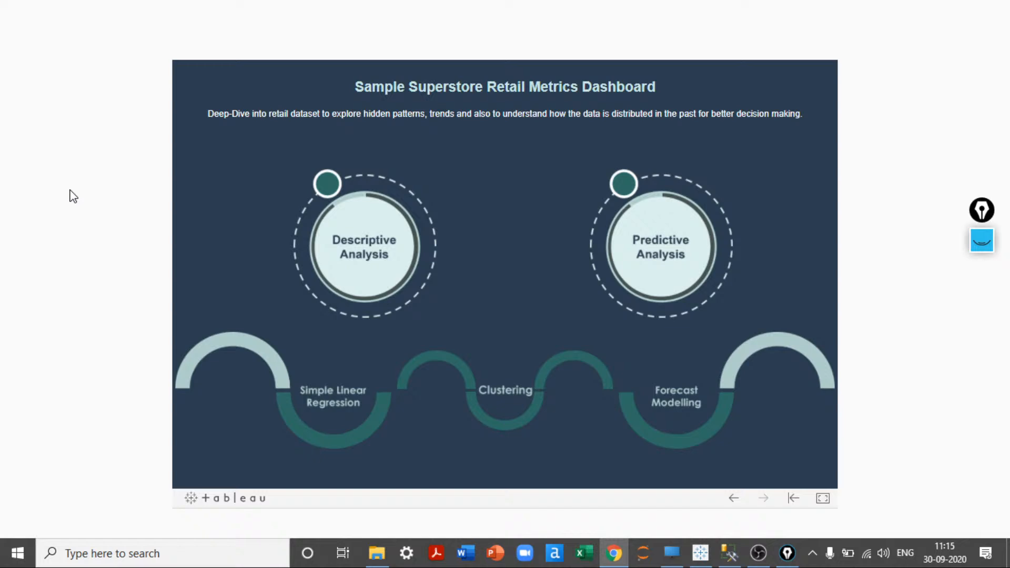
{"action": "left_click", "coordinate": [552, 412]}
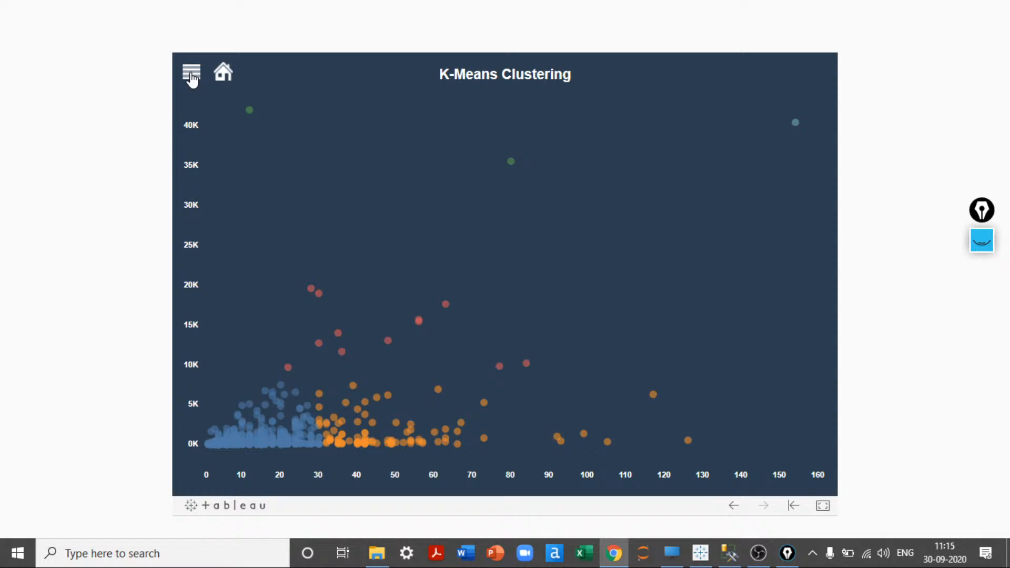
- Set the X-axis of the K-Means Clustering chart to Discount and collapse its options
{"action": "left_click", "coordinate": [191, 74]}
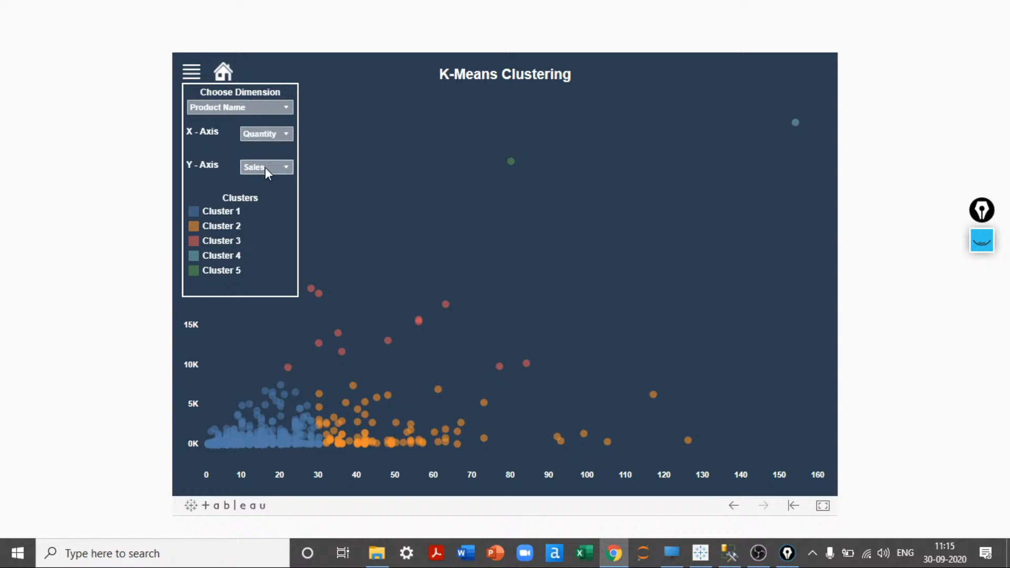
{"action": "left_click", "coordinate": [263, 133]}
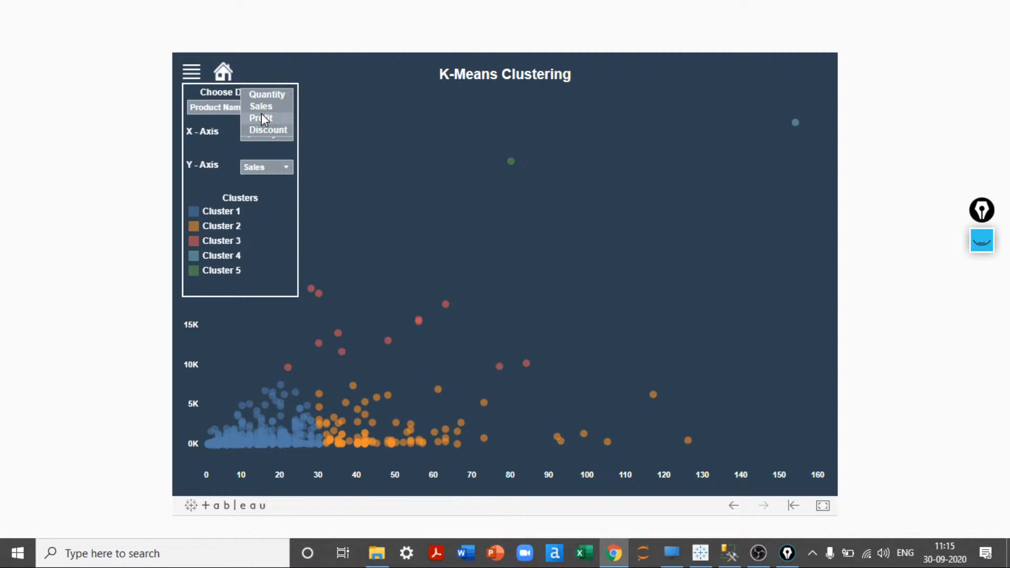
{"action": "left_click", "coordinate": [265, 129]}
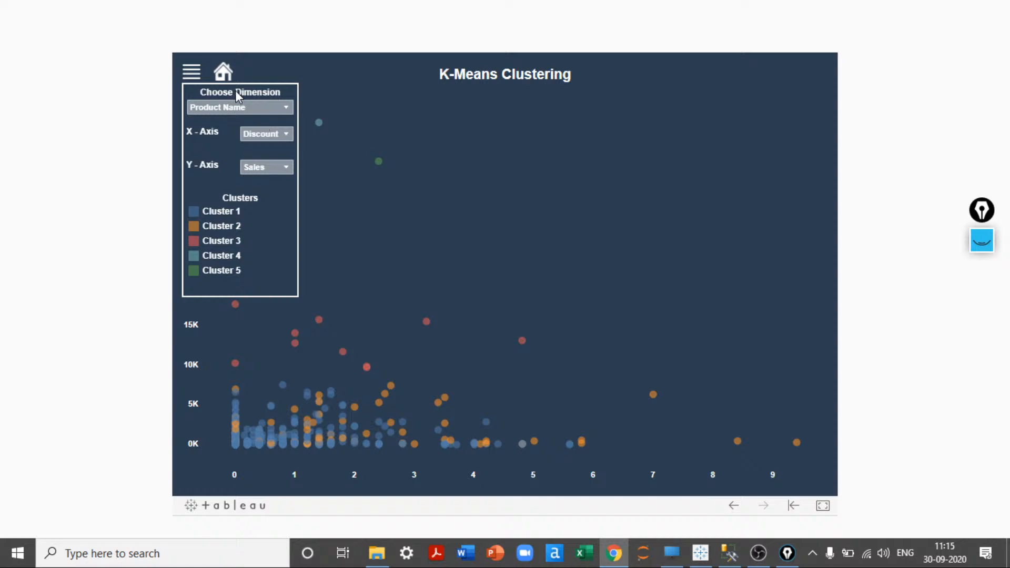
{"action": "left_click", "coordinate": [192, 72]}
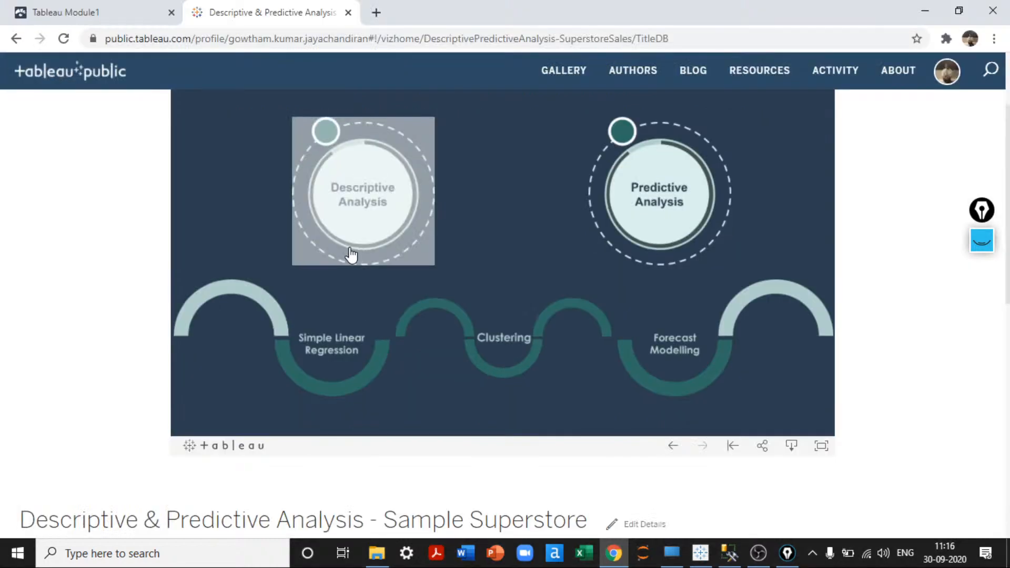
- Close the Tableau Public dashboard page and show the "Connecting with Excel" slide in full screen again
{"action": "scroll", "coordinate": [2, 300], "scroll_direction": "up", "scroll_amount": 3}
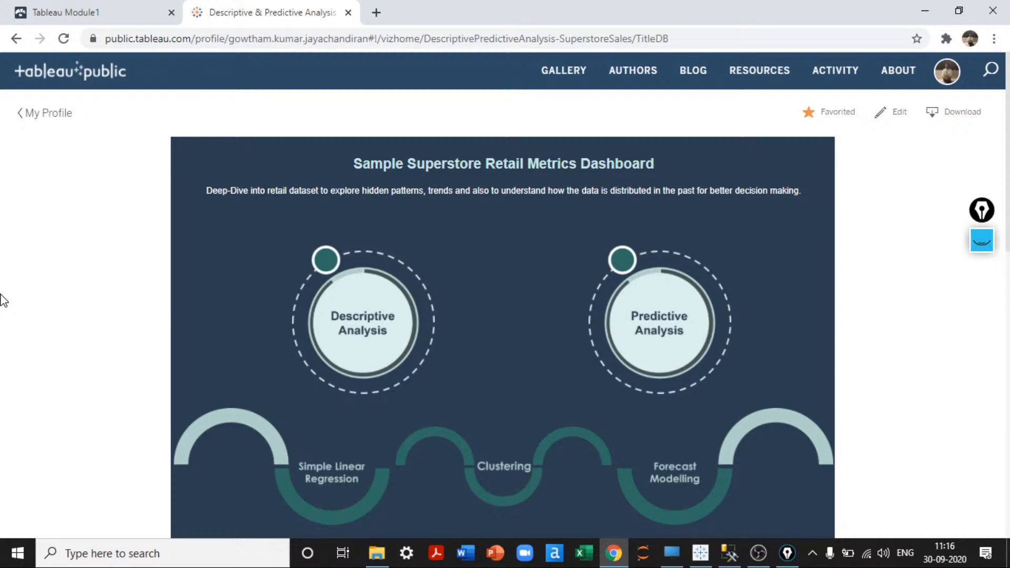
{"action": "key", "text": "ctrl+w"}
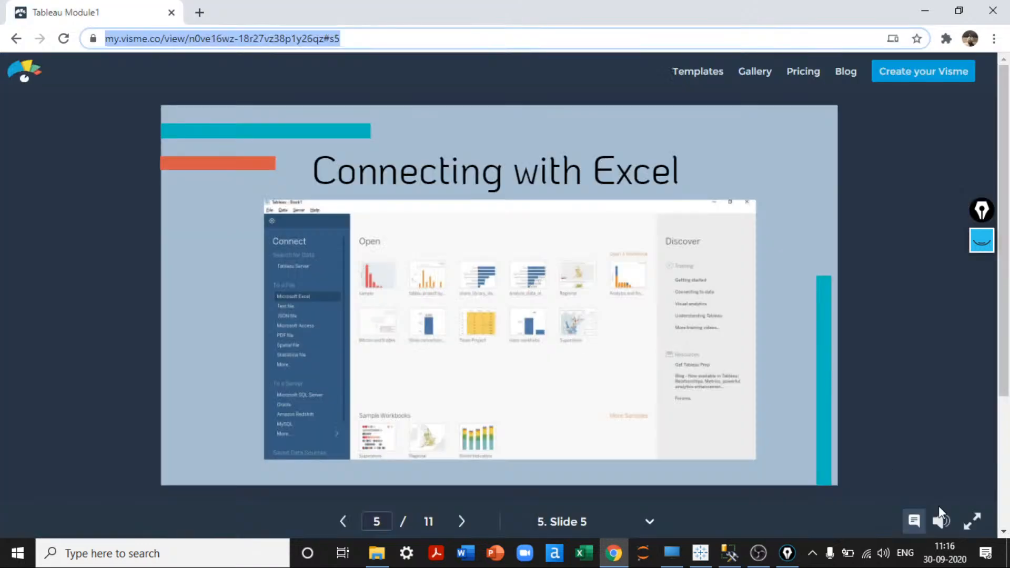
{"action": "left_click", "coordinate": [962, 519]}
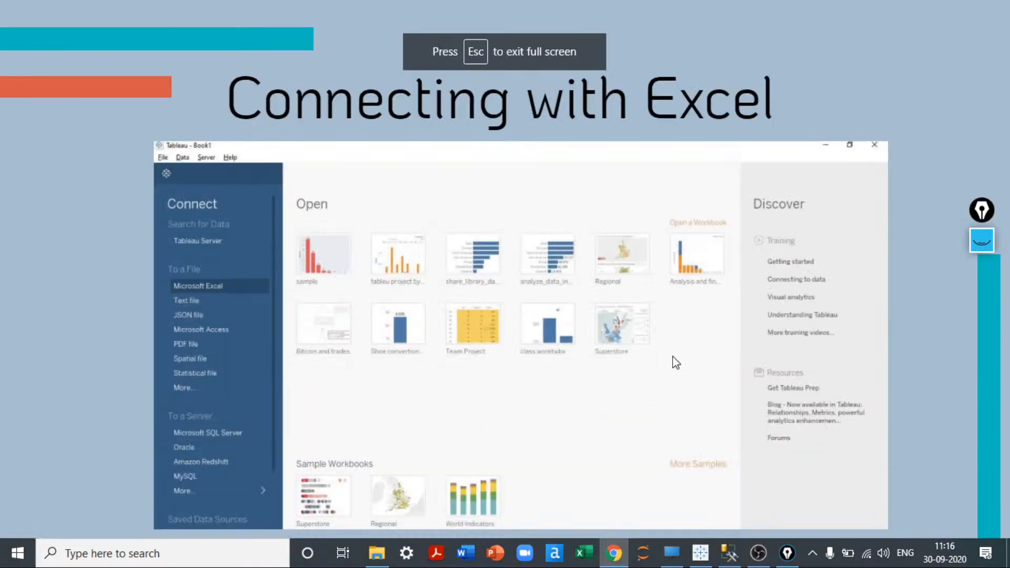
- Switch to Tableau Desktop and ready the screen-annotation tool for drawing pink rectangles, with the whiteboard turned off and the stray dot undone
{"action": "key", "text": "alt+Tab"}
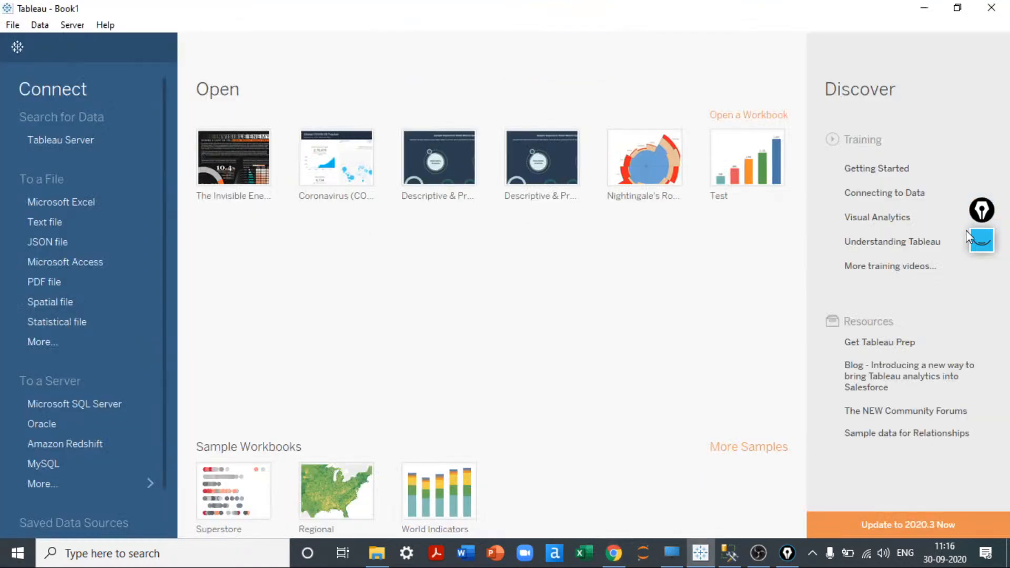
{"action": "left_click_drag", "start_coordinate": [983, 212], "coordinate": [989, 154]}
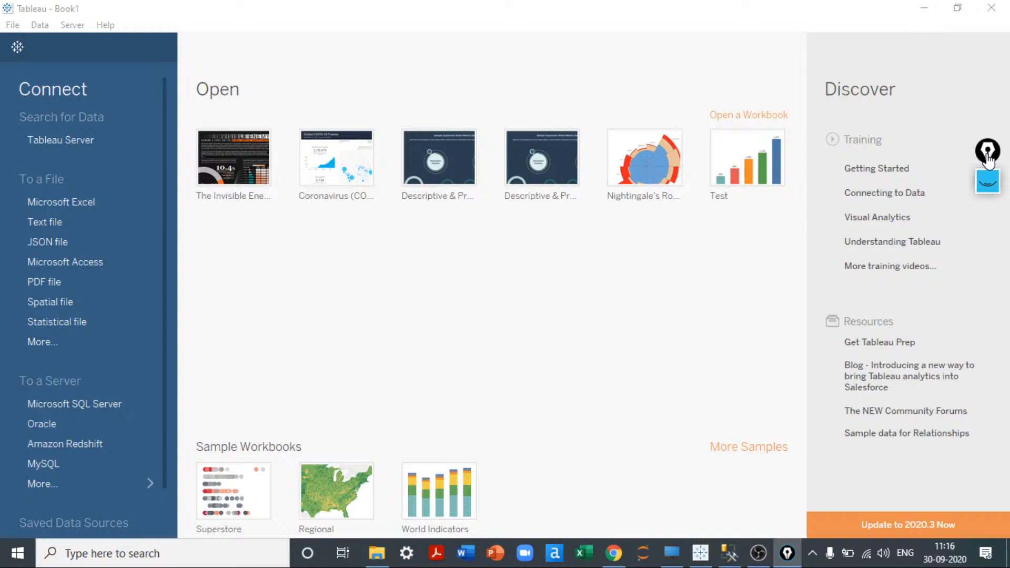
{"action": "left_click", "coordinate": [988, 183]}
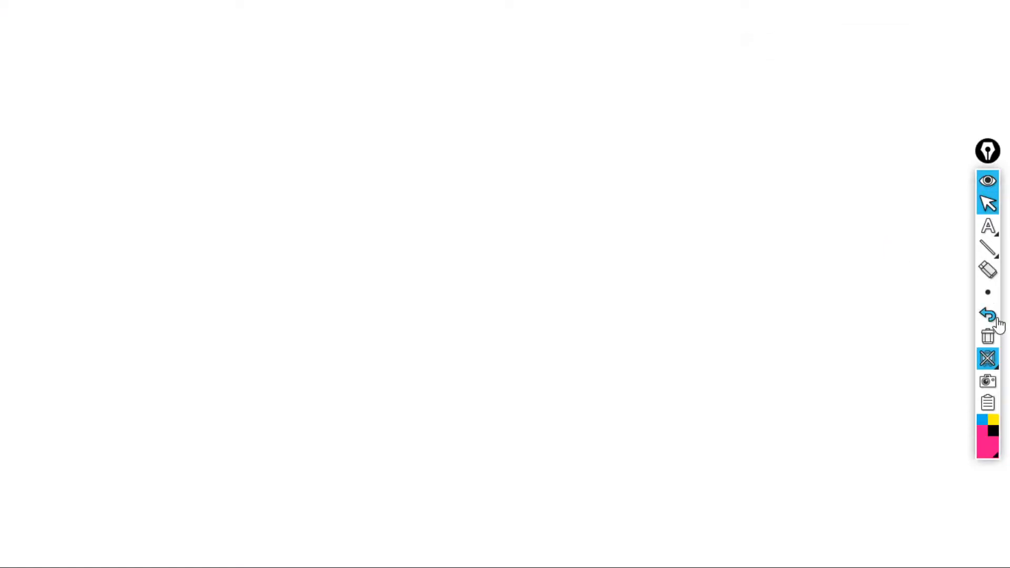
{"action": "left_click", "coordinate": [991, 360]}
{"action": "mouse_move", "coordinate": [987, 230]}
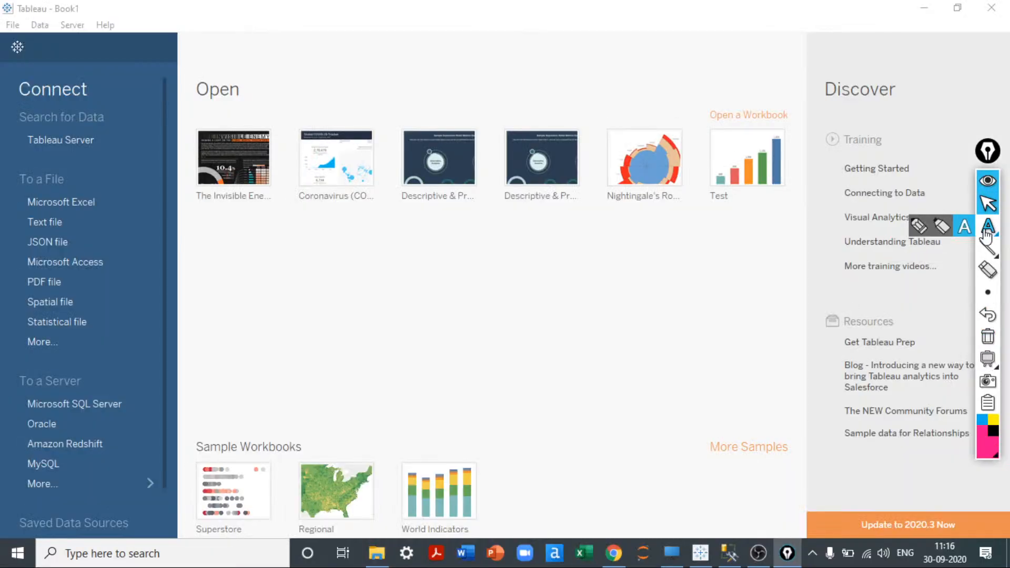
{"action": "left_click", "coordinate": [941, 235]}
{"action": "mouse_move", "coordinate": [988, 292]}
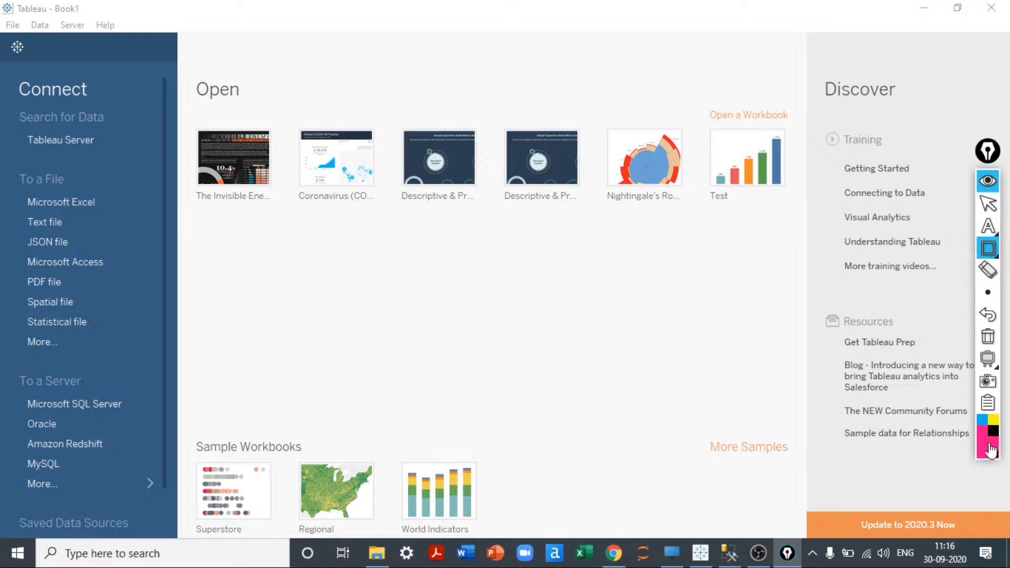
{"action": "mouse_move", "coordinate": [990, 446]}
{"action": "left_click", "coordinate": [234, 279]}
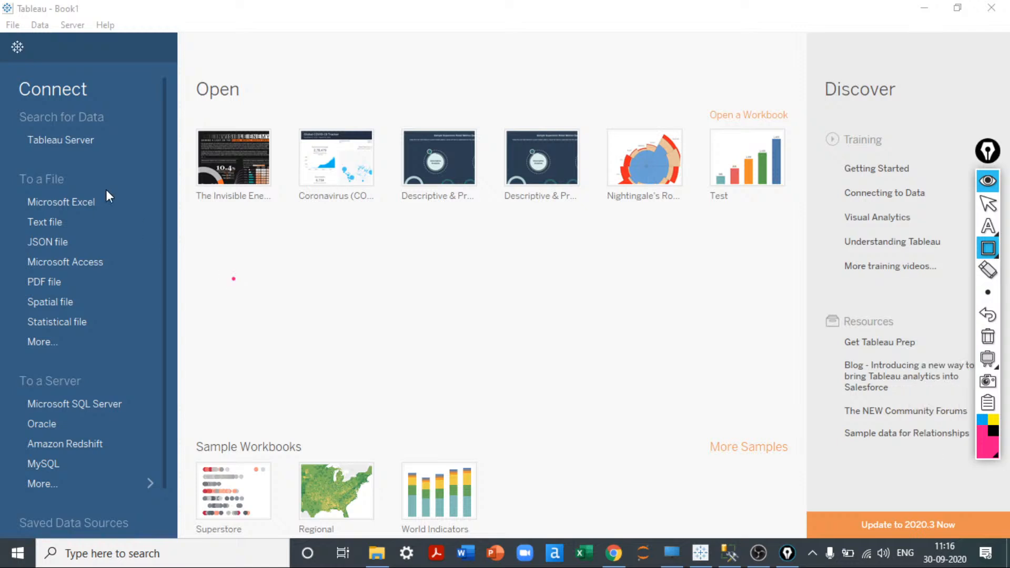
{"action": "left_click", "coordinate": [989, 317]}
- Draw pink rectangles around the Search for Data, To a File and To a Server sections of the Connect area
{"action": "mouse_move", "coordinate": [7, 105]}
{"action": "left_mouse_down"}
{"action": "mouse_move", "coordinate": [25, 122]}
{"action": "mouse_move", "coordinate": [146, 157]}
{"action": "left_mouse_up"}
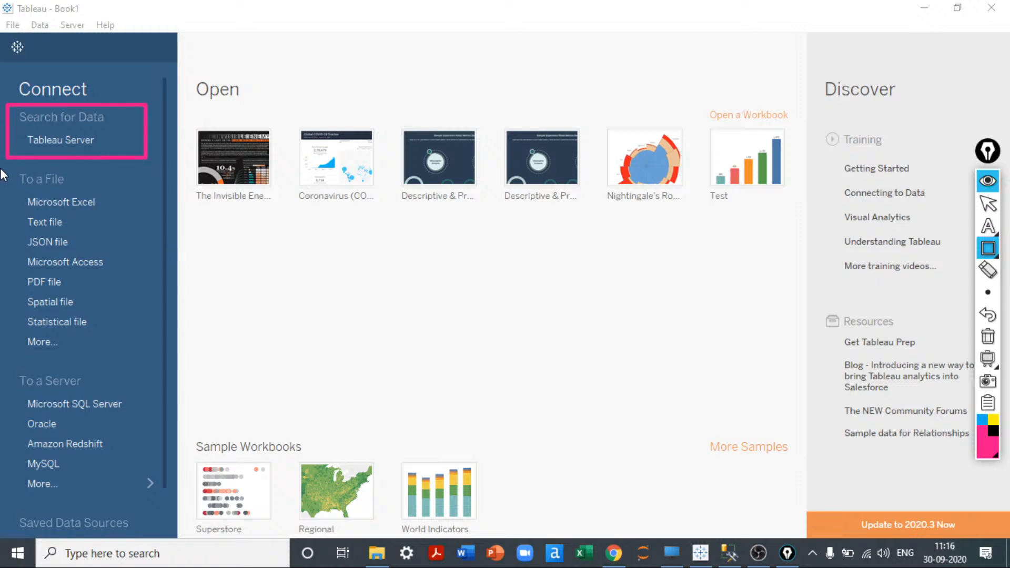
{"action": "mouse_move", "coordinate": [7, 170]}
{"action": "left_mouse_down"}
{"action": "mouse_move", "coordinate": [73, 303]}
{"action": "mouse_move", "coordinate": [146, 358]}
{"action": "left_mouse_up"}
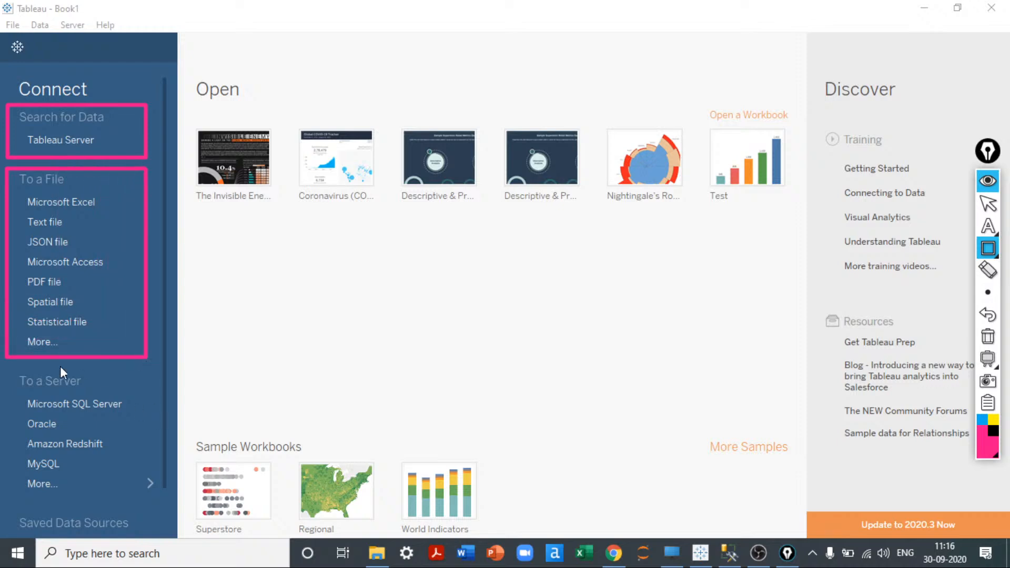
{"action": "mouse_move", "coordinate": [8, 367]}
{"action": "left_mouse_down"}
{"action": "mouse_move", "coordinate": [39, 455]}
{"action": "mouse_move", "coordinate": [122, 507]}
{"action": "mouse_move", "coordinate": [160, 497]}
{"action": "mouse_move", "coordinate": [145, 494]}
{"action": "left_mouse_up"}
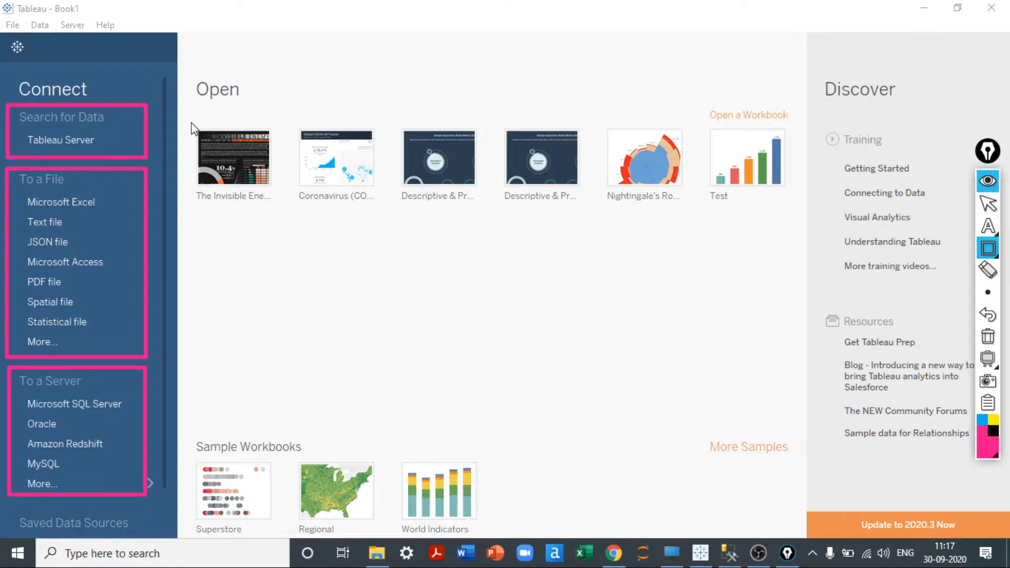
- Draw pink rectangles around the recent workbooks under Open, the Training links and the Sample Workbooks
{"action": "left_click_drag", "start_coordinate": [188, 115], "coordinate": [537, 219]}
{"action": "mouse_move", "coordinate": [640, 225]}
{"action": "left_mouse_down"}
{"action": "mouse_move", "coordinate": [781, 232]}
{"action": "mouse_move", "coordinate": [800, 223]}
{"action": "left_mouse_up"}
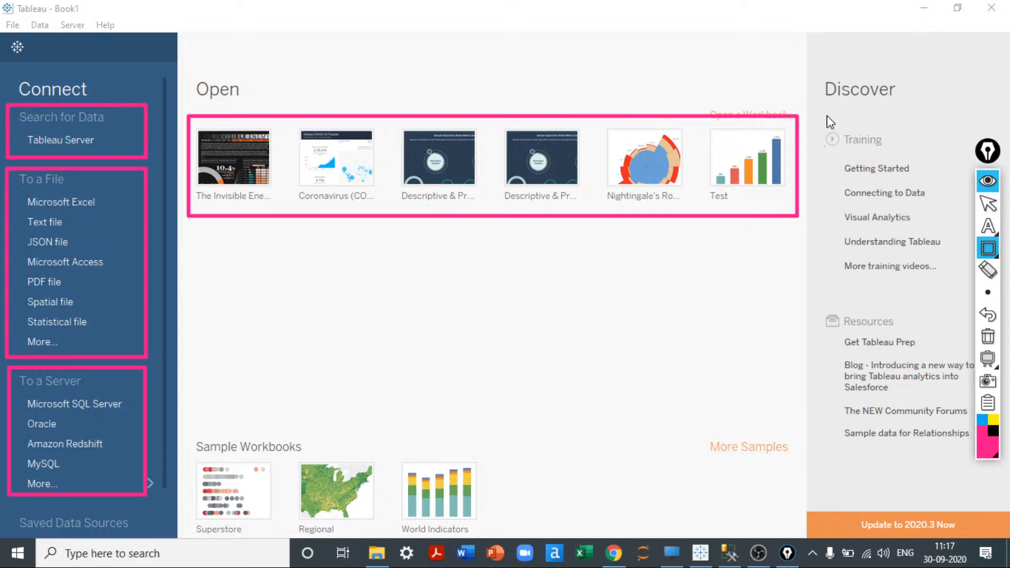
{"action": "mouse_move", "coordinate": [814, 126]}
{"action": "left_mouse_down"}
{"action": "mouse_move", "coordinate": [844, 235]}
{"action": "mouse_move", "coordinate": [963, 292]}
{"action": "mouse_move", "coordinate": [966, 284]}
{"action": "left_mouse_up"}
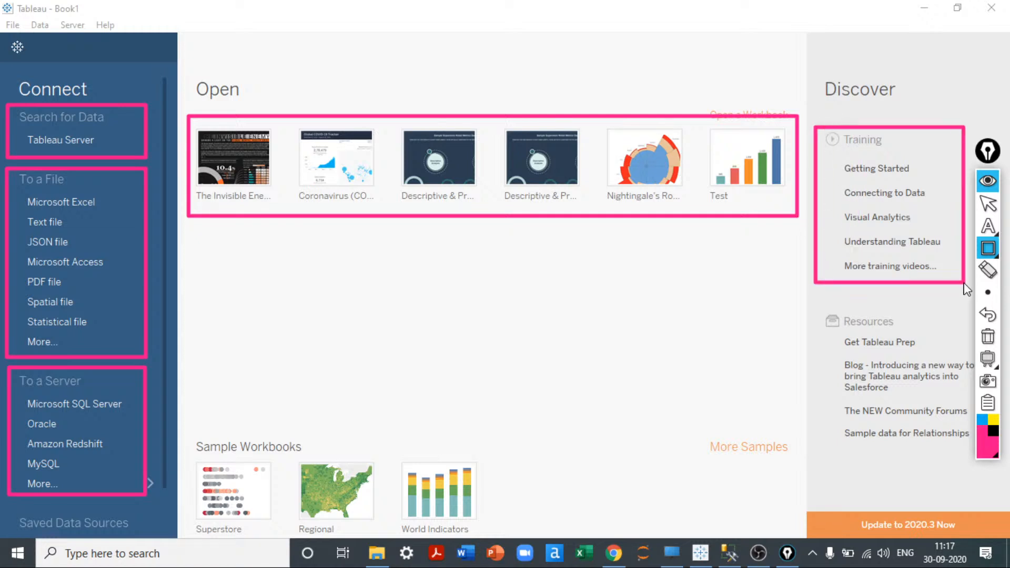
{"action": "mouse_move", "coordinate": [185, 423]}
{"action": "left_mouse_down"}
{"action": "mouse_move", "coordinate": [187, 436]}
{"action": "mouse_move", "coordinate": [361, 562]}
{"action": "mouse_move", "coordinate": [566, 547]}
{"action": "mouse_move", "coordinate": [550, 538]}
{"action": "left_mouse_up"}
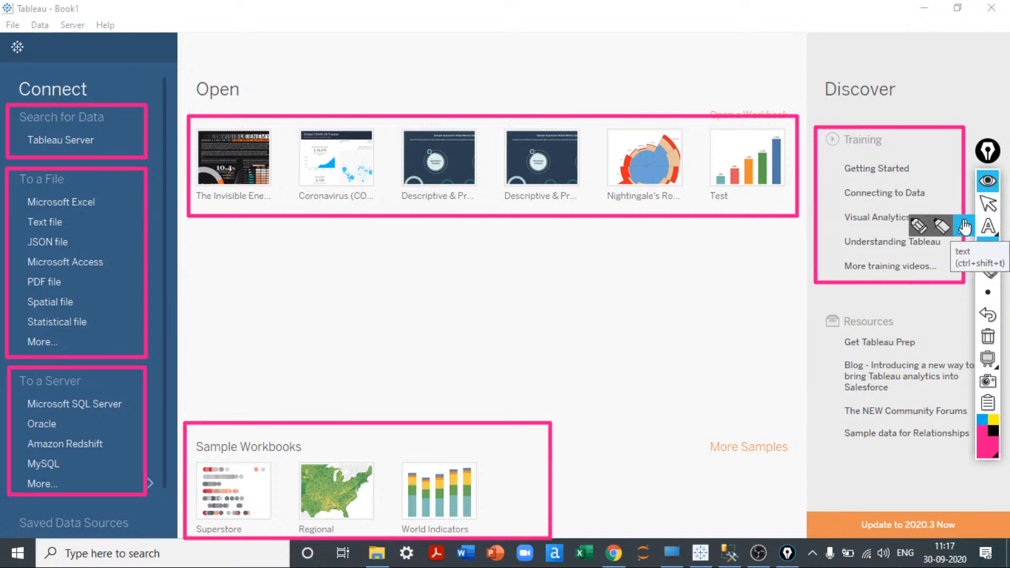
- Add the cyan text annotation "Tableau Server" beside the Connect heading
{"action": "left_click", "coordinate": [965, 227]}
{"action": "mouse_move", "coordinate": [989, 445]}
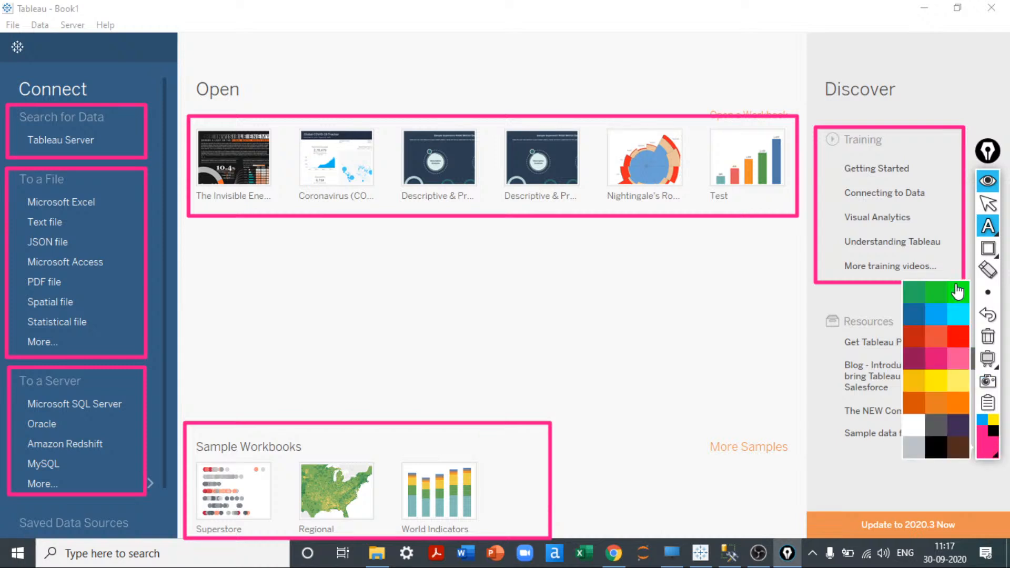
{"action": "left_click", "coordinate": [961, 319]}
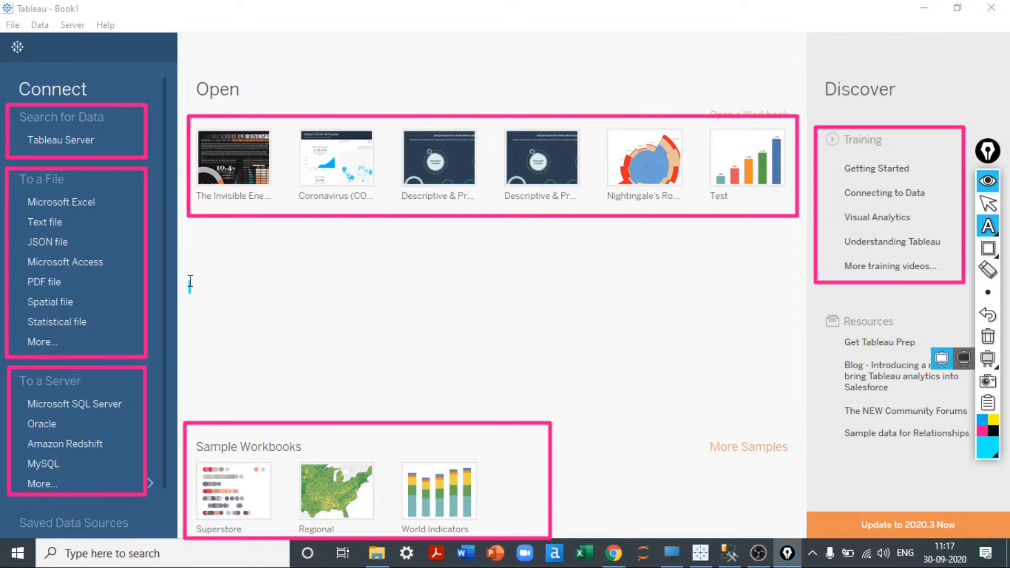
{"action": "left_click", "coordinate": [108, 88]}
{"action": "type", "text": "Thbel"}
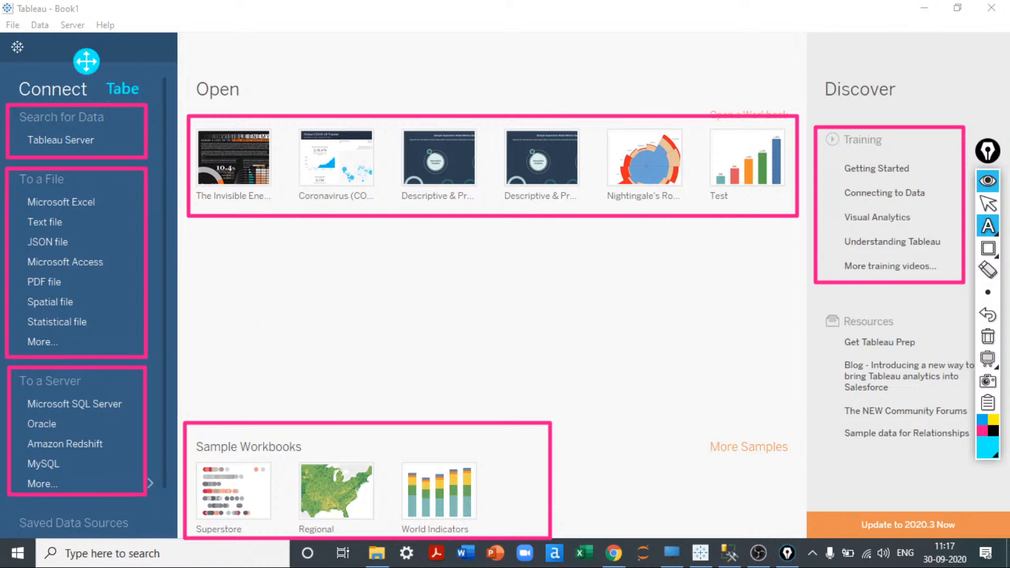
{"action": "key", "text": "BackSpace"}
{"action": "key", "text": "BackSpace"}
{"action": "type", "text": "leau Server"}
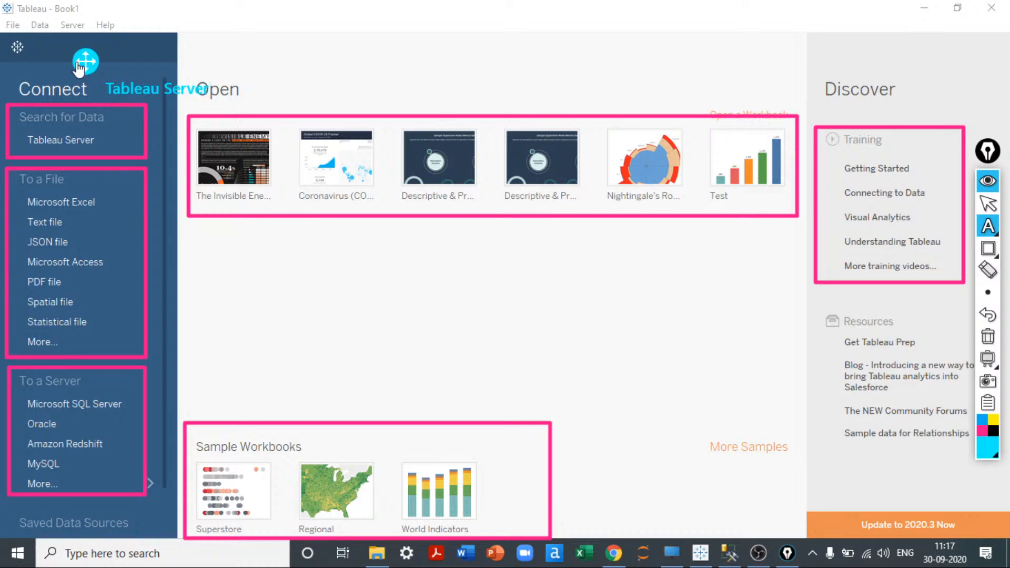
- Move the "Tableau Server" text onto the Search for Data heading and label the To a File section "Local Files" in cyan
{"action": "left_click_drag", "start_coordinate": [87, 68], "coordinate": [6, 103]}
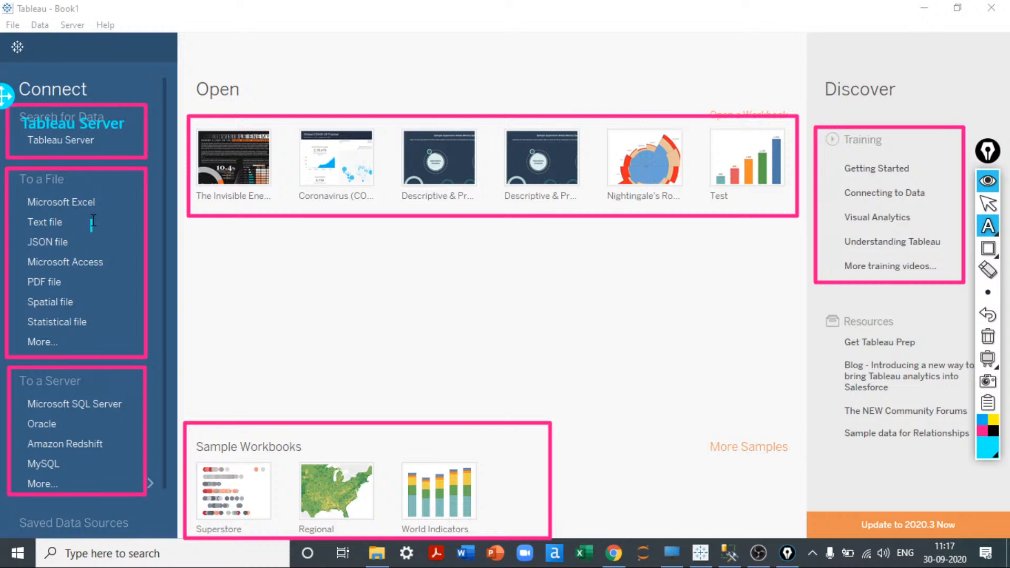
{"action": "left_click", "coordinate": [18, 184]}
{"action": "type", "text": "Lo"}
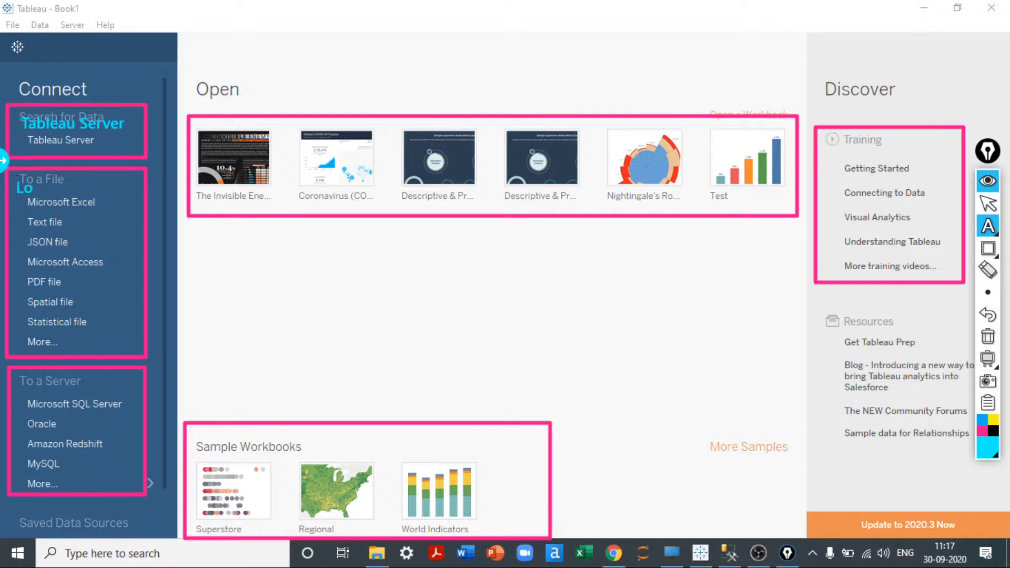
{"action": "type", "text": "cal Files"}
{"action": "left_click_drag", "start_coordinate": [5, 166], "coordinate": [21, 162]}
- Add the cyan text annotation "Databases" on the To a Server heading, aligned with the other section labels
{"action": "left_click", "coordinate": [34, 384]}
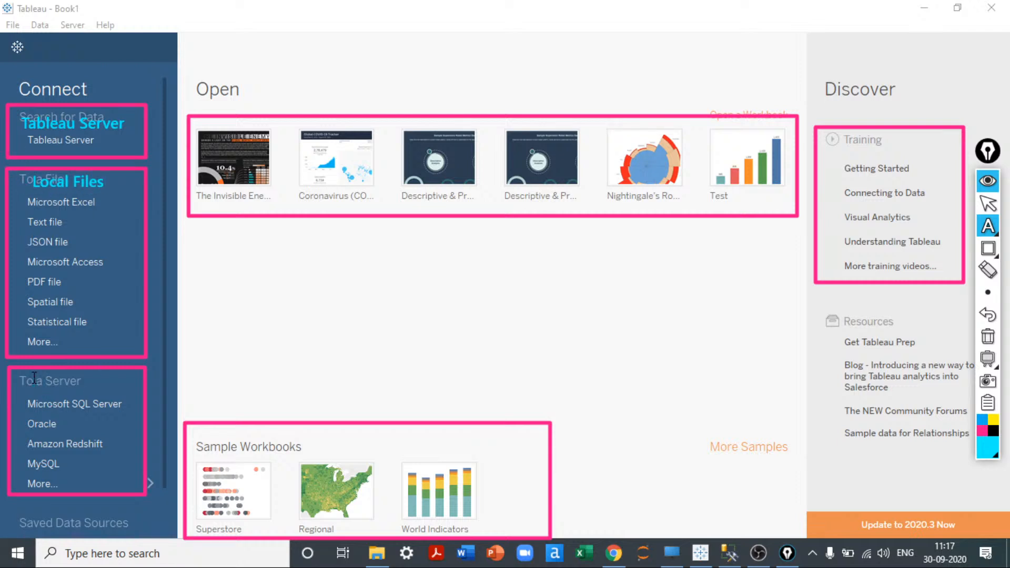
{"action": "type", "text": "Databases"}
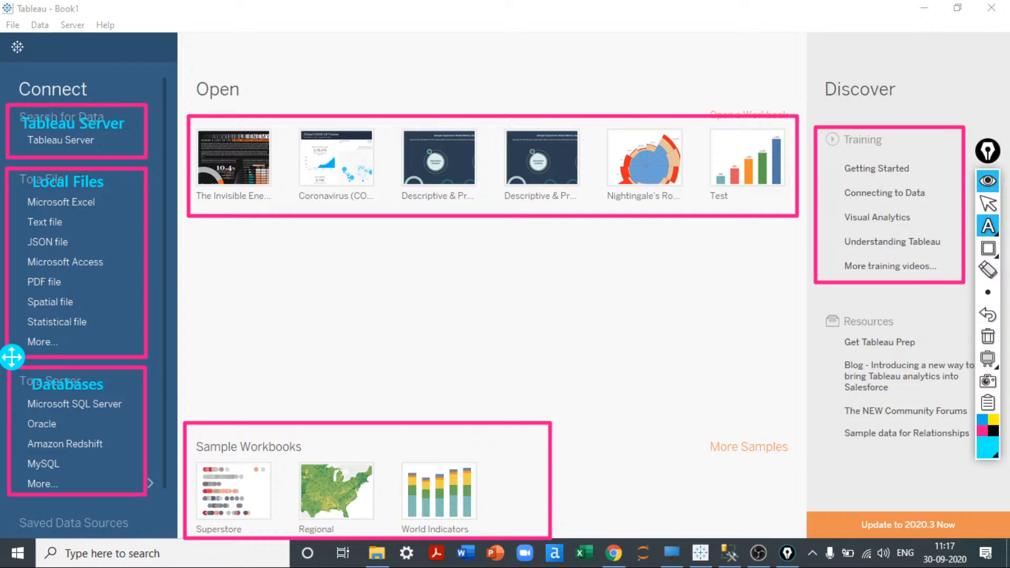
{"action": "left_click_drag", "start_coordinate": [12, 362], "coordinate": [14, 360]}
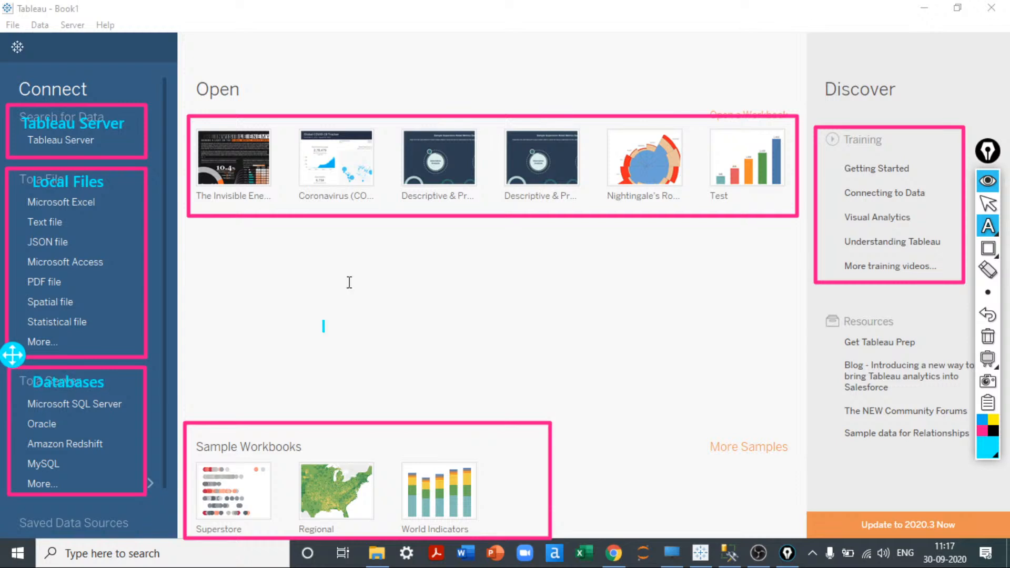
- Add the cyan text annotation "Recently Opened Files" above the recent workbooks in the Open area
{"action": "left_click", "coordinate": [304, 97]}
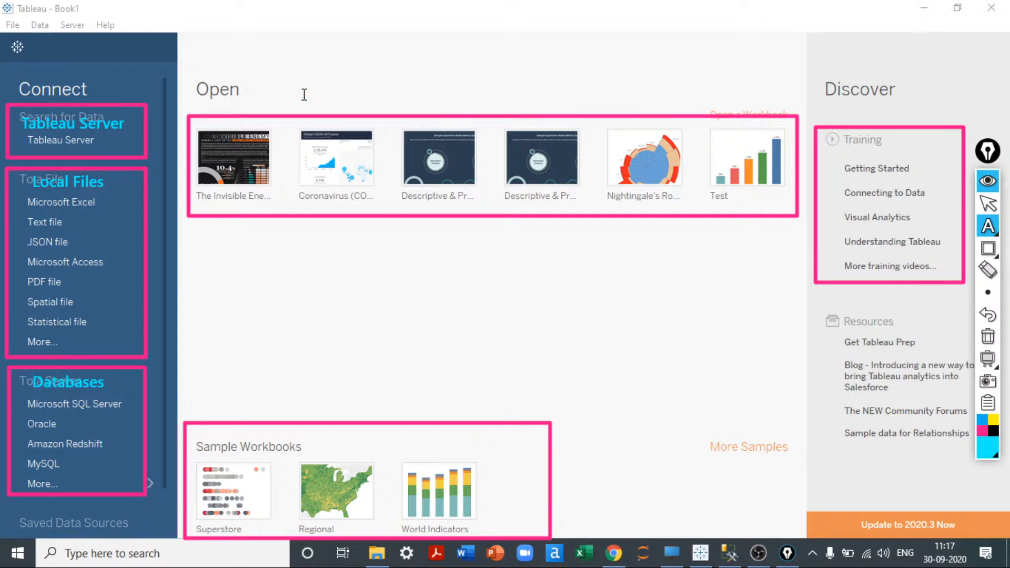
{"action": "type", "text": "Rece"}
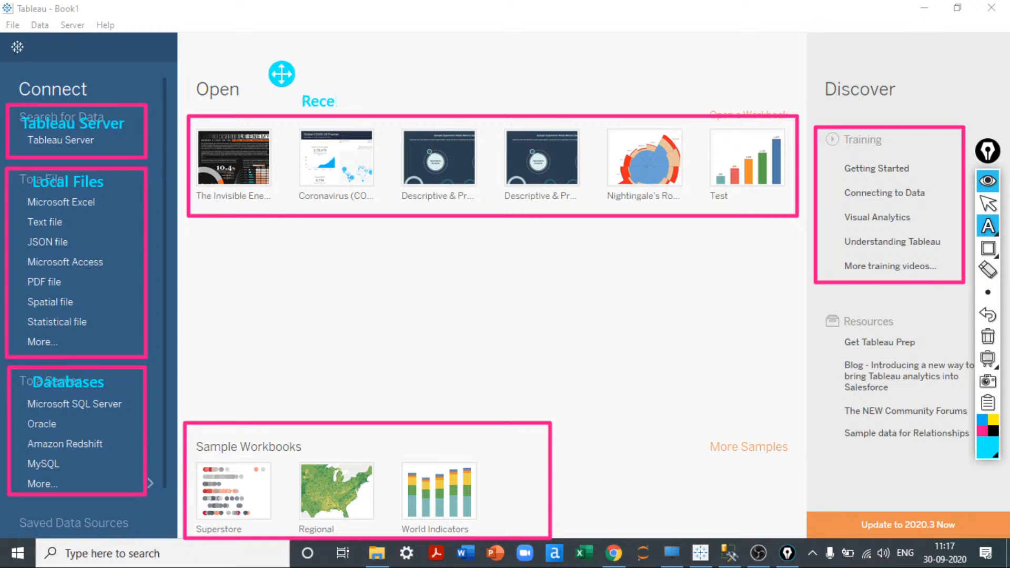
{"action": "type", "text": "ntly Opened Files"}
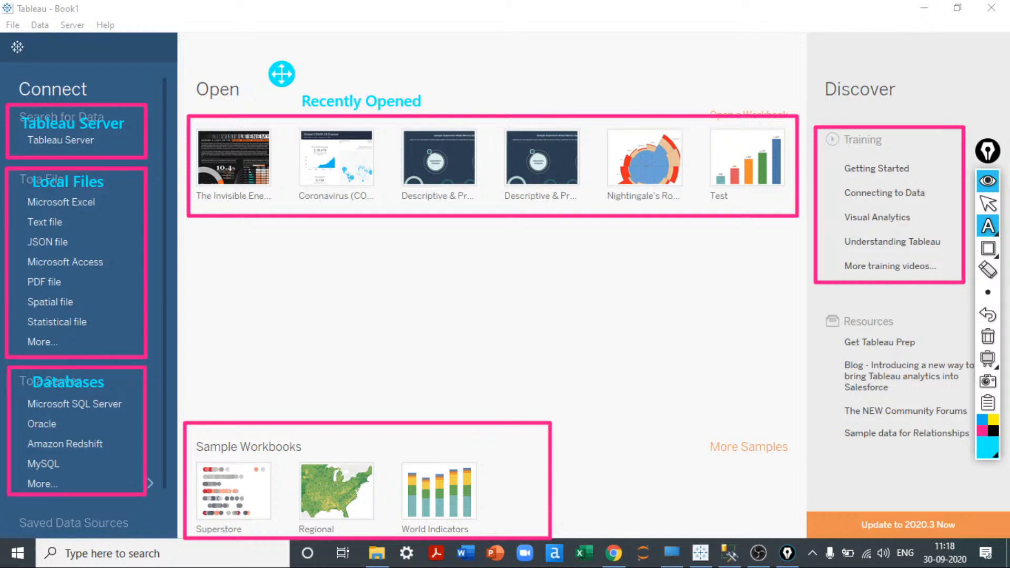
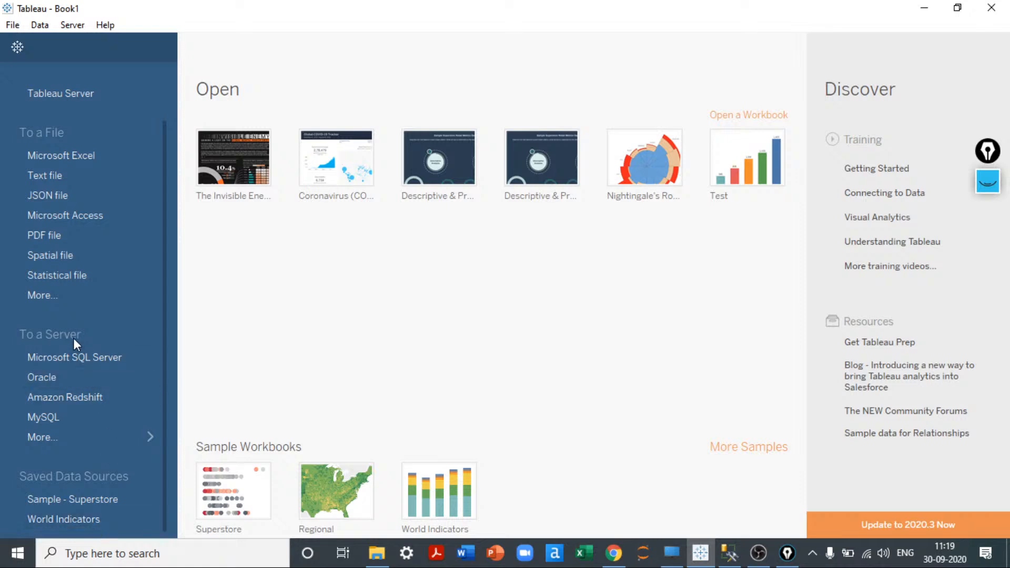
- Start a connection to a Microsoft Excel file and browse to the Documents folder
{"action": "scroll", "coordinate": [73, 338], "scroll_direction": "up", "scroll_amount": 2}
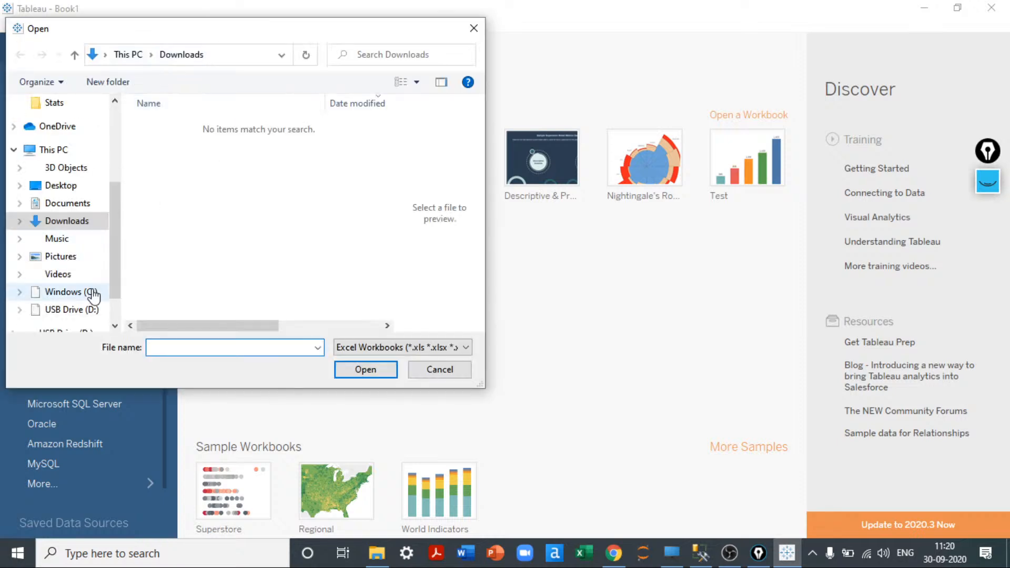
{"action": "scroll", "coordinate": [94, 297], "scroll_direction": "down", "scroll_amount": 2}
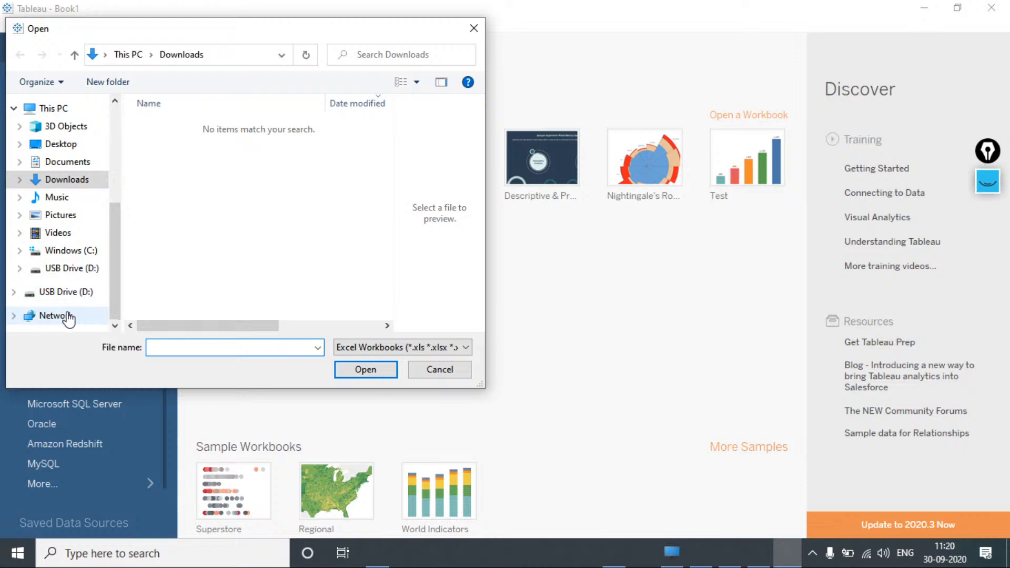
{"action": "left_click", "coordinate": [68, 315]}
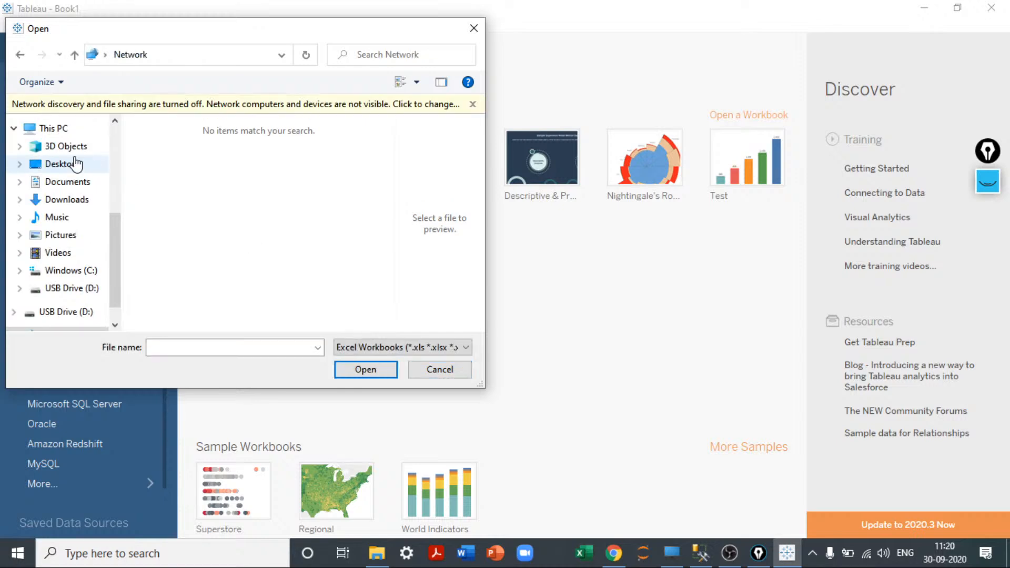
{"action": "left_click", "coordinate": [78, 183]}
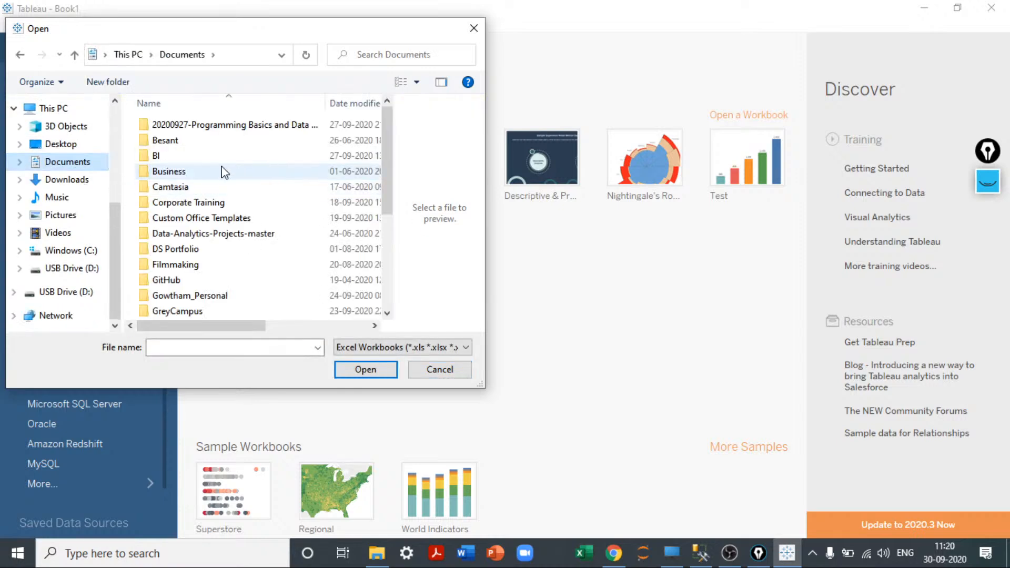
{"action": "double_click", "coordinate": [178, 156]}
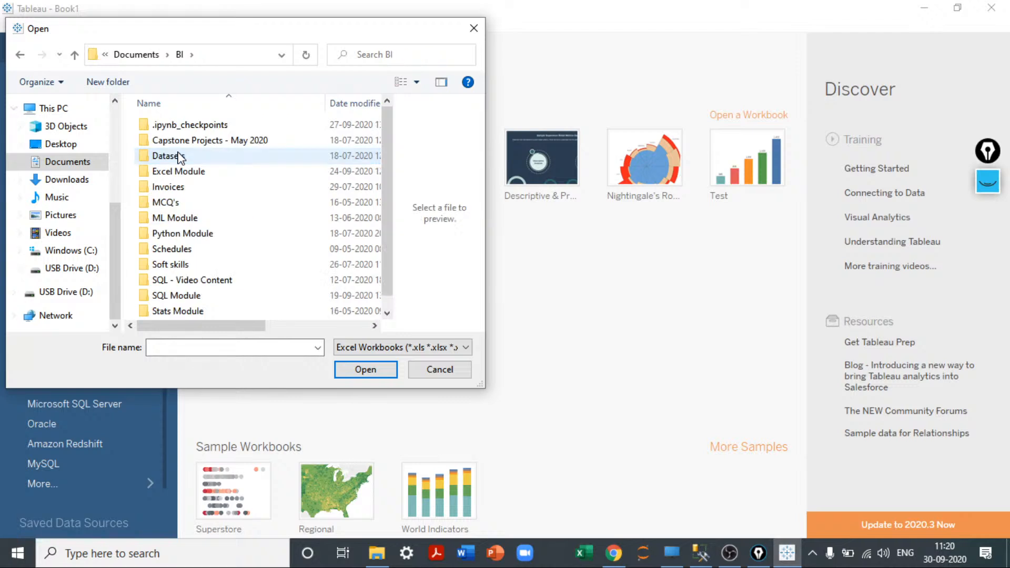
{"action": "scroll", "coordinate": [178, 276], "scroll_direction": "down", "scroll_amount": 1}
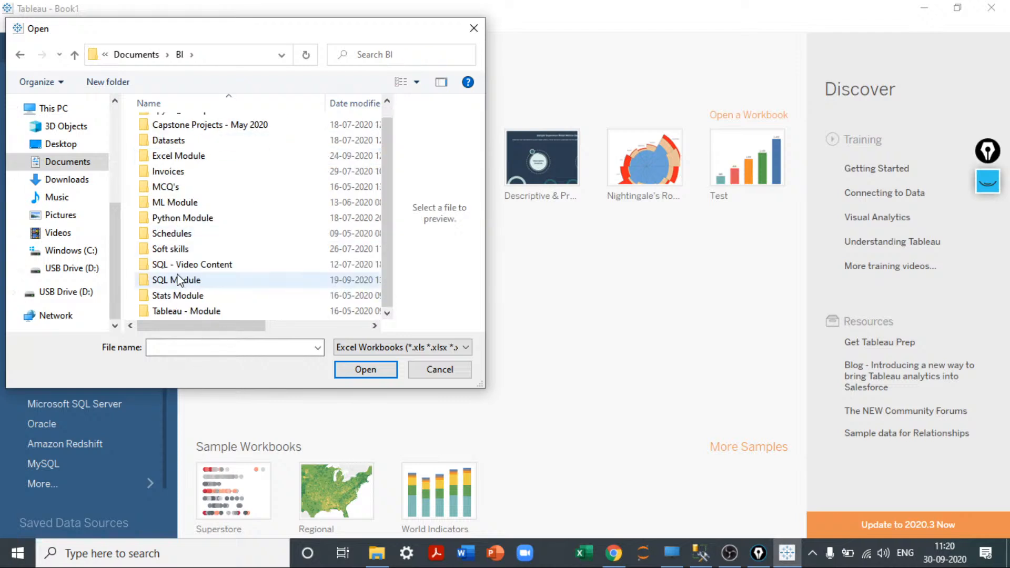
{"action": "double_click", "coordinate": [178, 311]}
{"action": "double_click", "coordinate": [173, 131]}
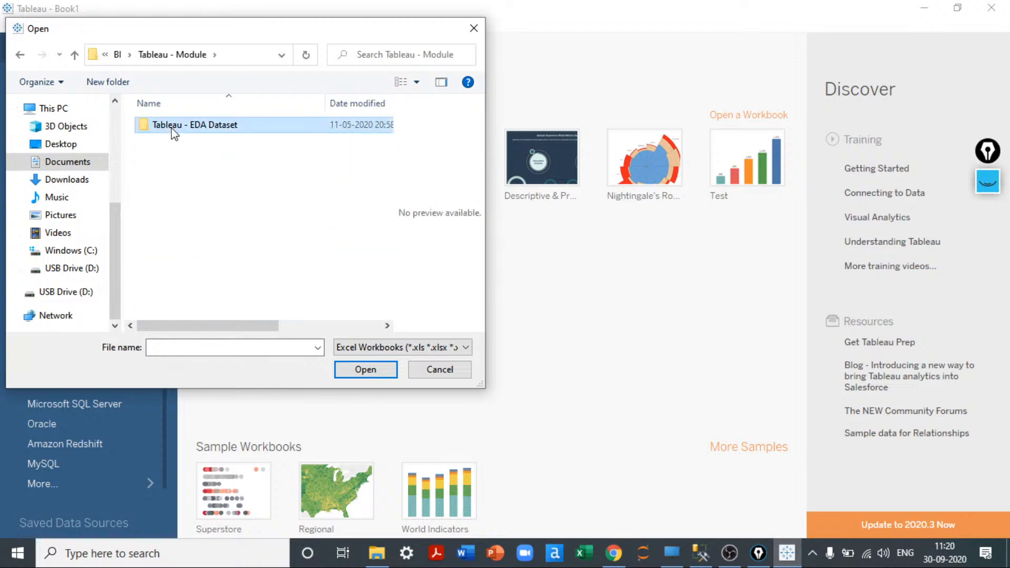
{"action": "key", "text": "BackSpace"}
{"action": "key", "text": "BackSpace"}
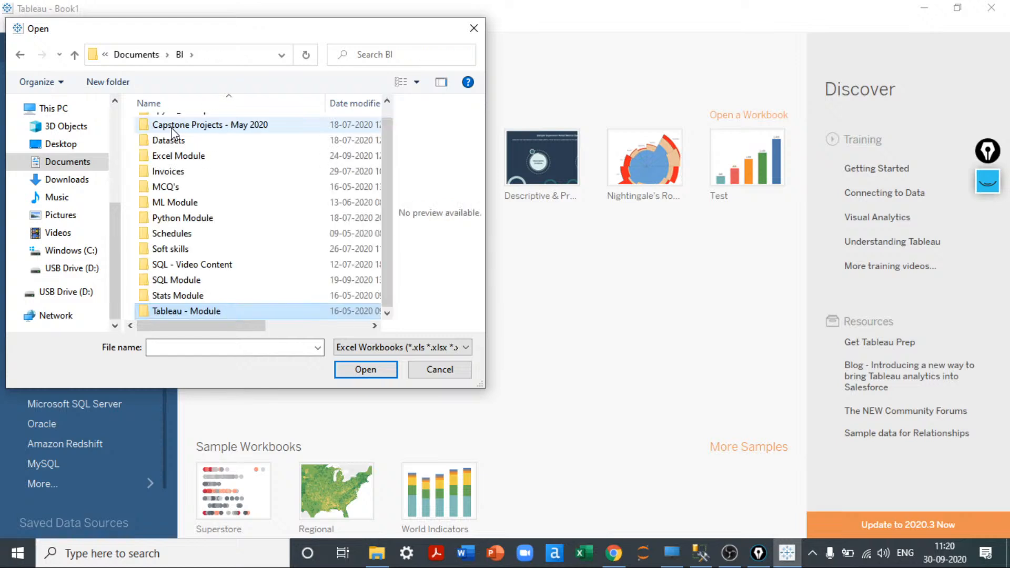
{"action": "key", "text": "BackSpace"}
- Connect to PropertyOrderProduct.xlsx in Besant > Tableau > Ex_Files_Tableau10_EssT_Update > Exercise Files > Chapter08
{"action": "double_click", "coordinate": [172, 134]}
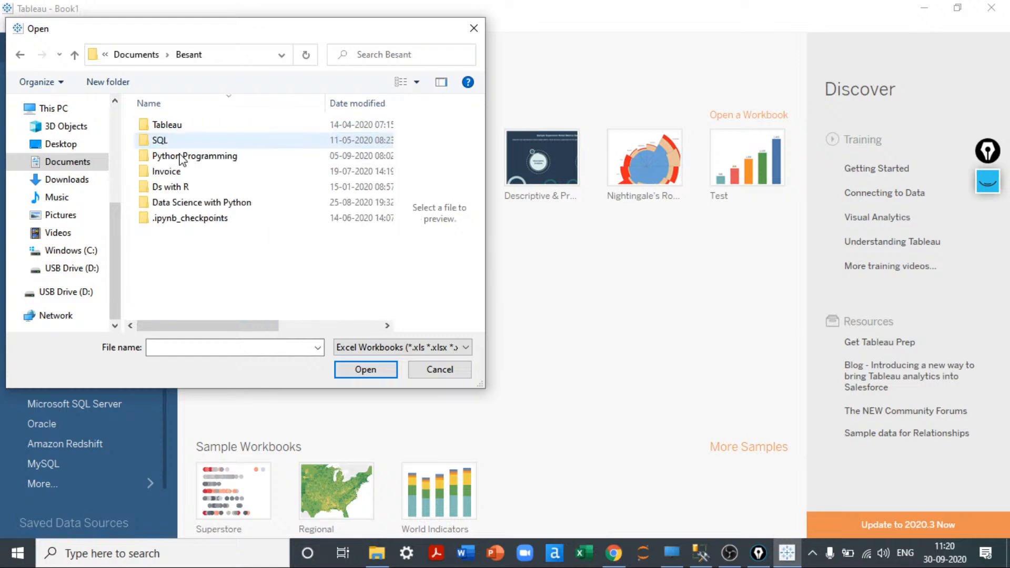
{"action": "double_click", "coordinate": [169, 126]}
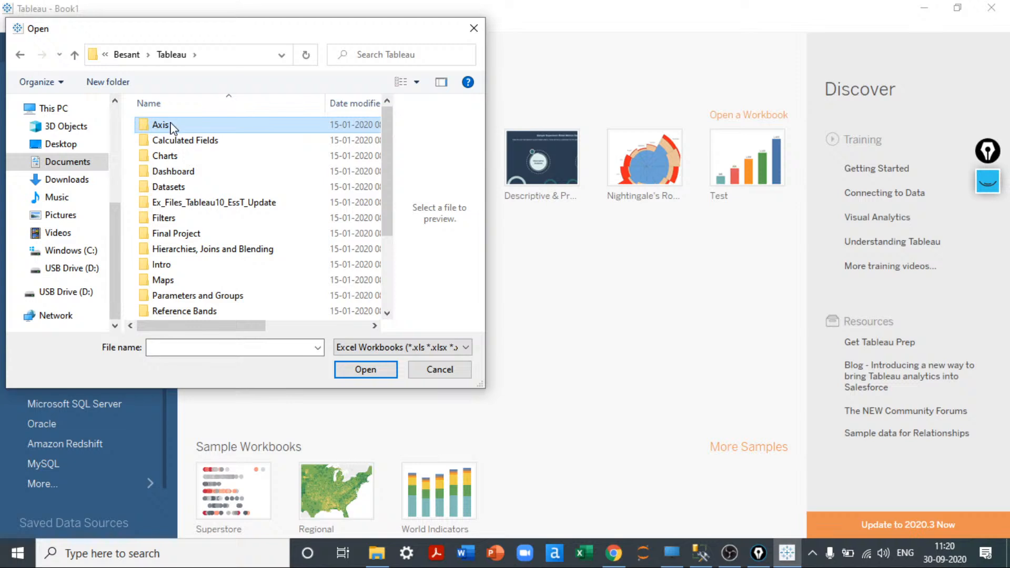
{"action": "double_click", "coordinate": [178, 207]}
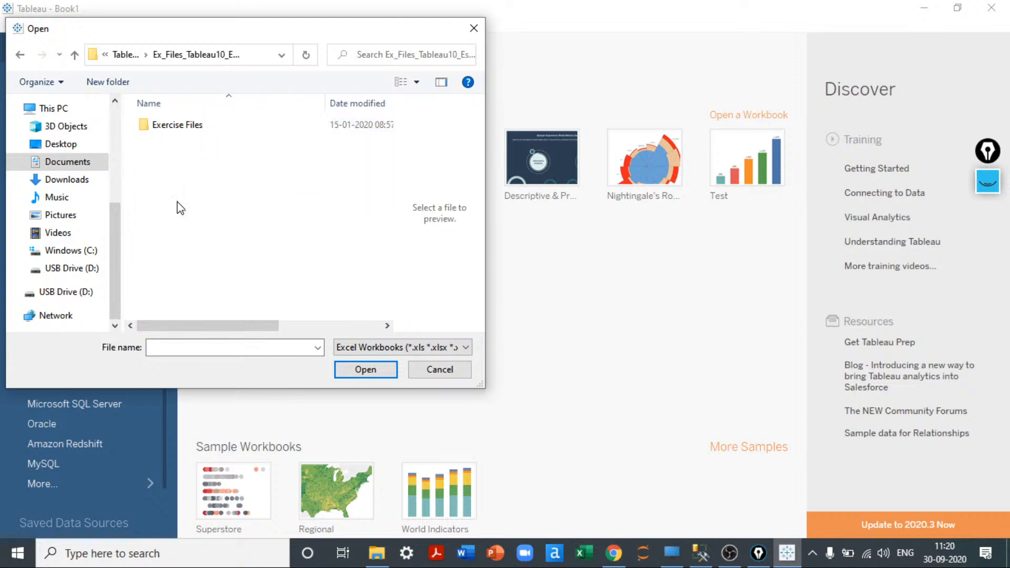
{"action": "double_click", "coordinate": [168, 128]}
{"action": "double_click", "coordinate": [169, 235]}
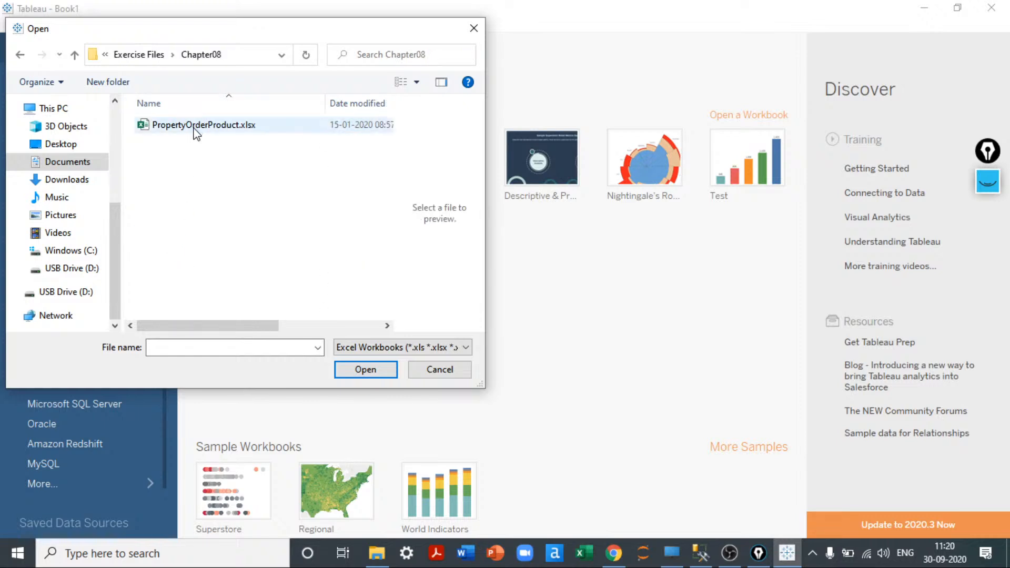
{"action": "double_click", "coordinate": [196, 126]}
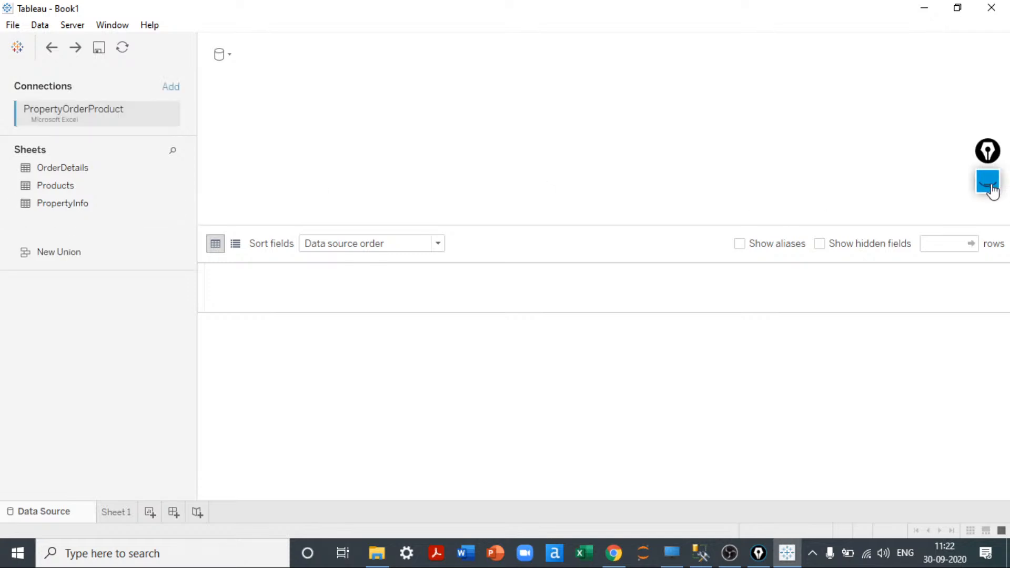
- Draw pink annotation rectangles around the Sheets list, New Union, the "Drag tables here" canvas and the empty data grid
{"action": "left_click", "coordinate": [987, 150]}
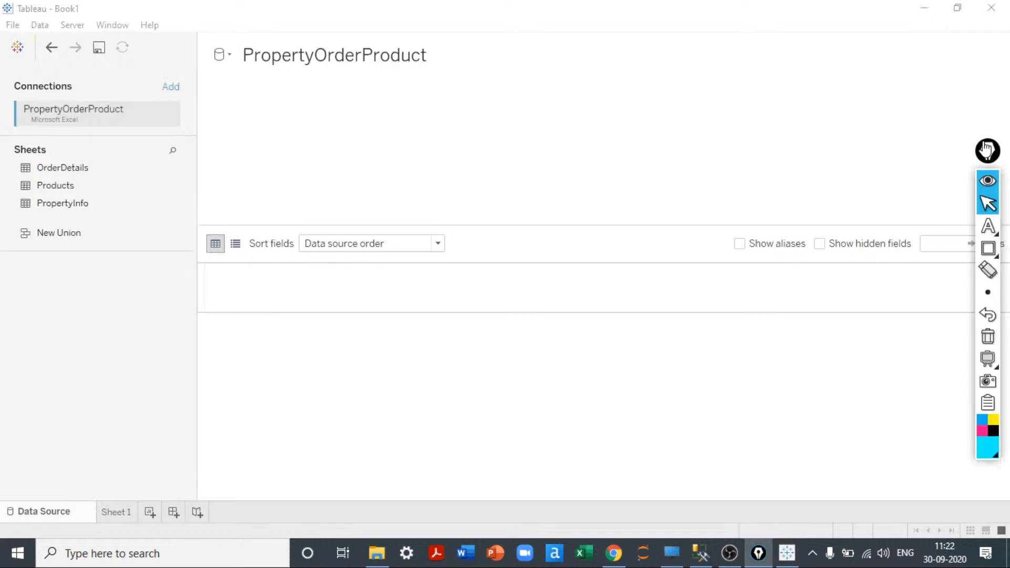
{"action": "left_click_drag", "start_coordinate": [988, 150], "coordinate": [985, 137]}
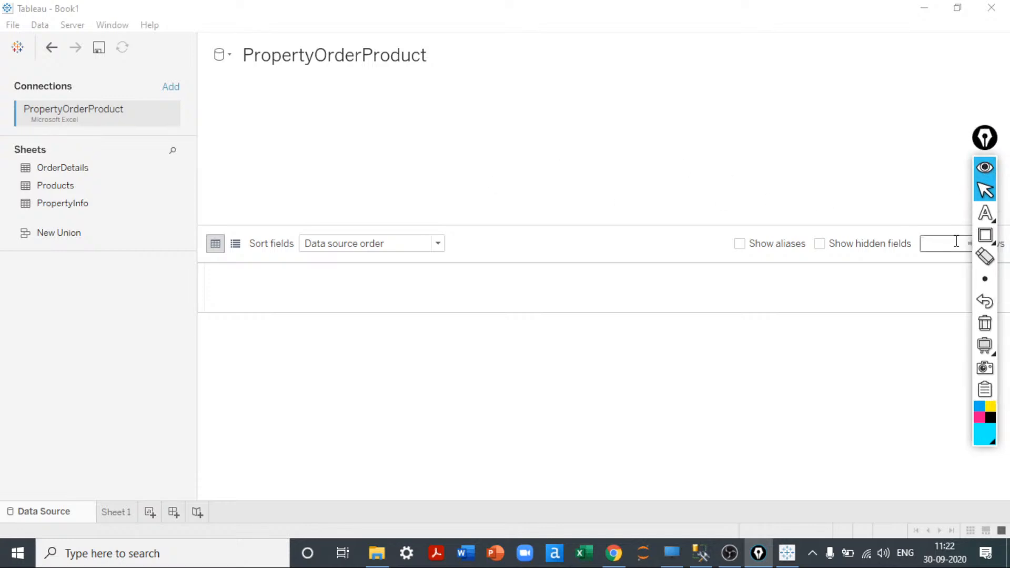
{"action": "left_click", "coordinate": [937, 240]}
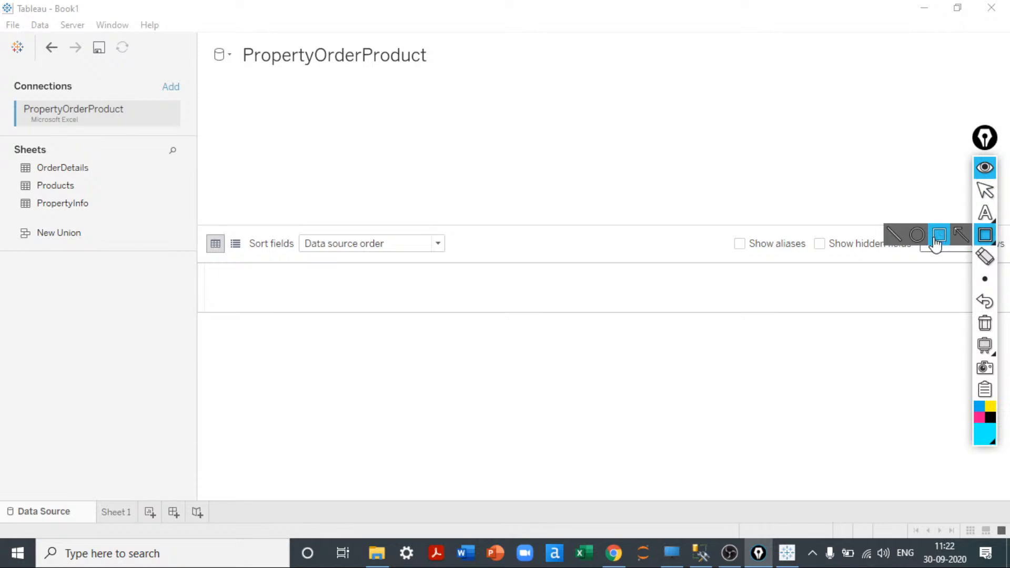
{"action": "left_click", "coordinate": [980, 418]}
{"action": "mouse_move", "coordinate": [5, 139]}
{"action": "left_mouse_down"}
{"action": "mouse_move", "coordinate": [67, 219]}
{"action": "mouse_move", "coordinate": [178, 228]}
{"action": "mouse_move", "coordinate": [191, 214]}
{"action": "left_mouse_up"}
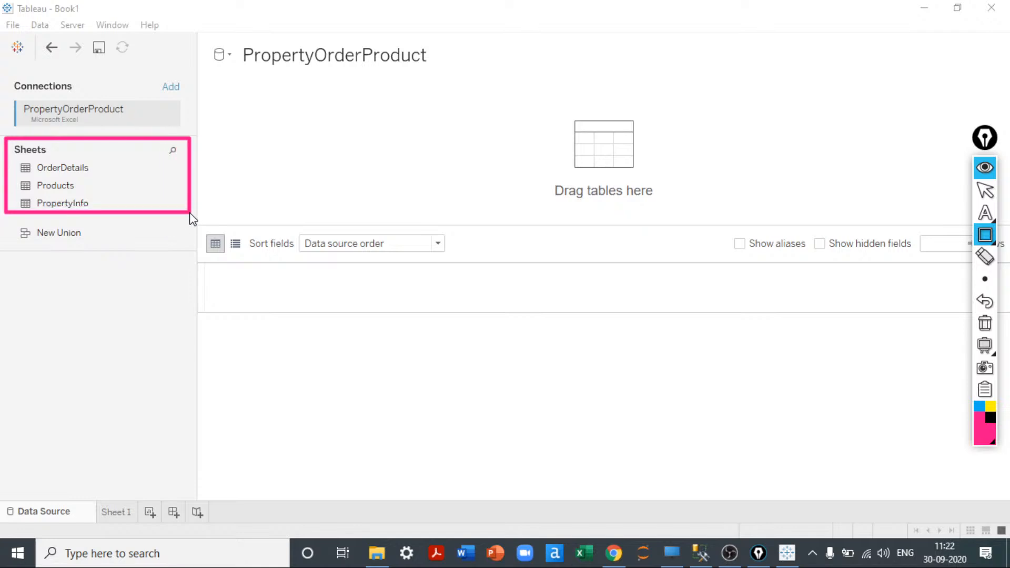
{"action": "left_click_drag", "start_coordinate": [82, 235], "coordinate": [189, 247]}
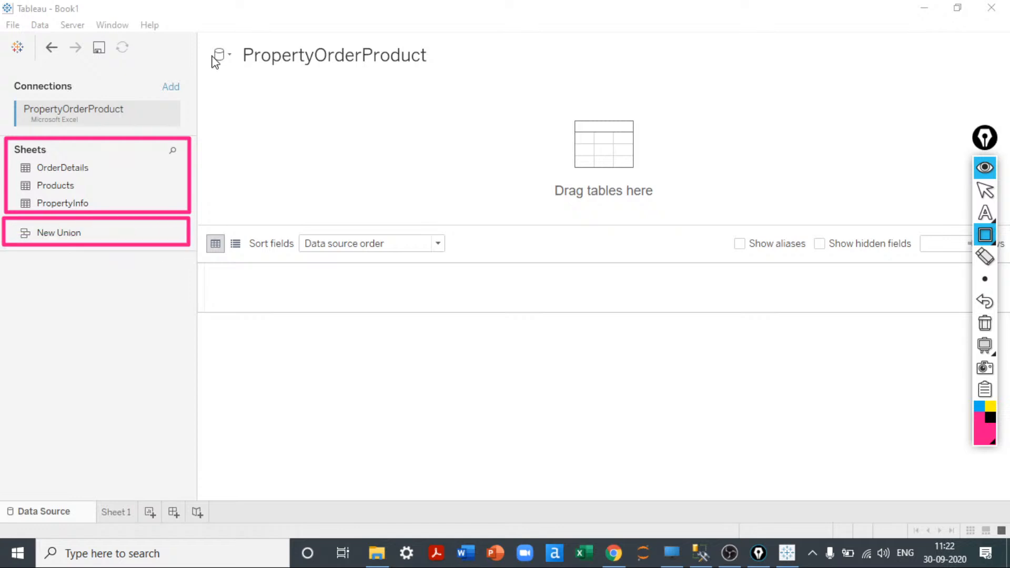
{"action": "mouse_move", "coordinate": [347, 98]}
{"action": "left_mouse_down"}
{"action": "mouse_move", "coordinate": [629, 205]}
{"action": "mouse_move", "coordinate": [832, 205]}
{"action": "mouse_move", "coordinate": [896, 219]}
{"action": "left_mouse_up"}
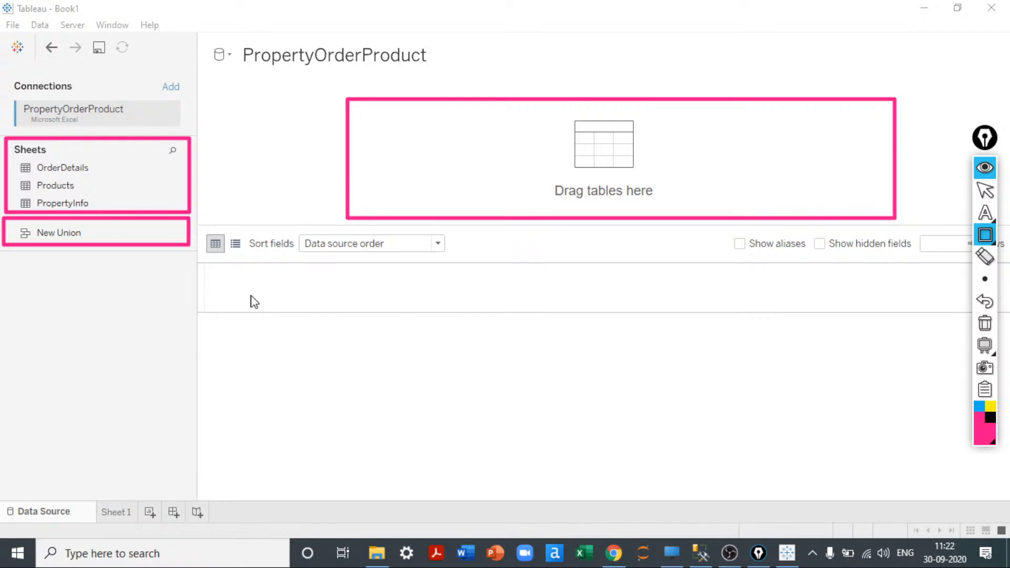
{"action": "mouse_move", "coordinate": [205, 266]}
{"action": "left_mouse_down"}
{"action": "mouse_move", "coordinate": [699, 479]}
{"action": "mouse_move", "coordinate": [868, 496]}
{"action": "left_mouse_up"}
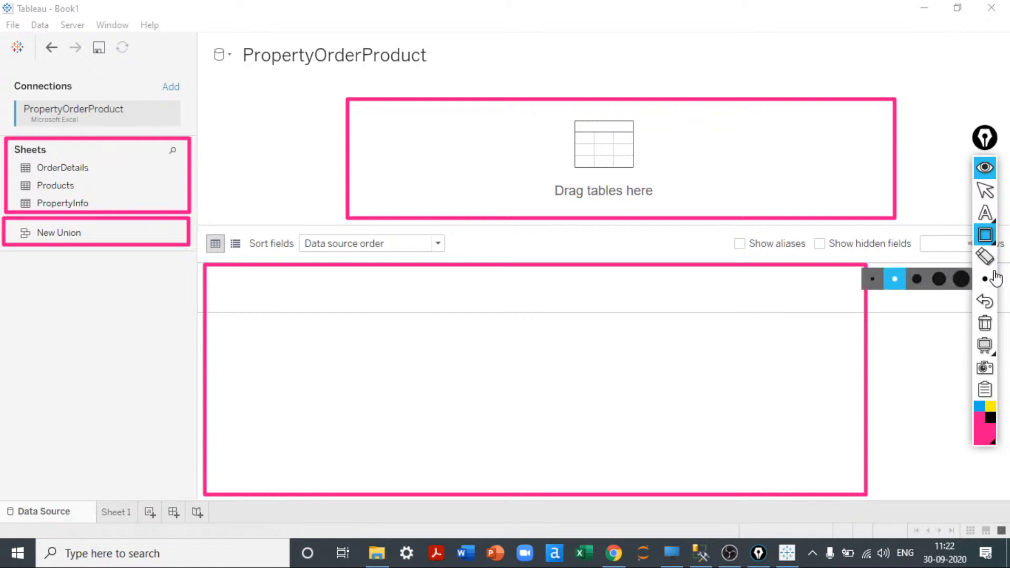
- Add the blue text annotation "Tables" next to the Sheets heading
{"action": "left_click", "coordinate": [985, 213]}
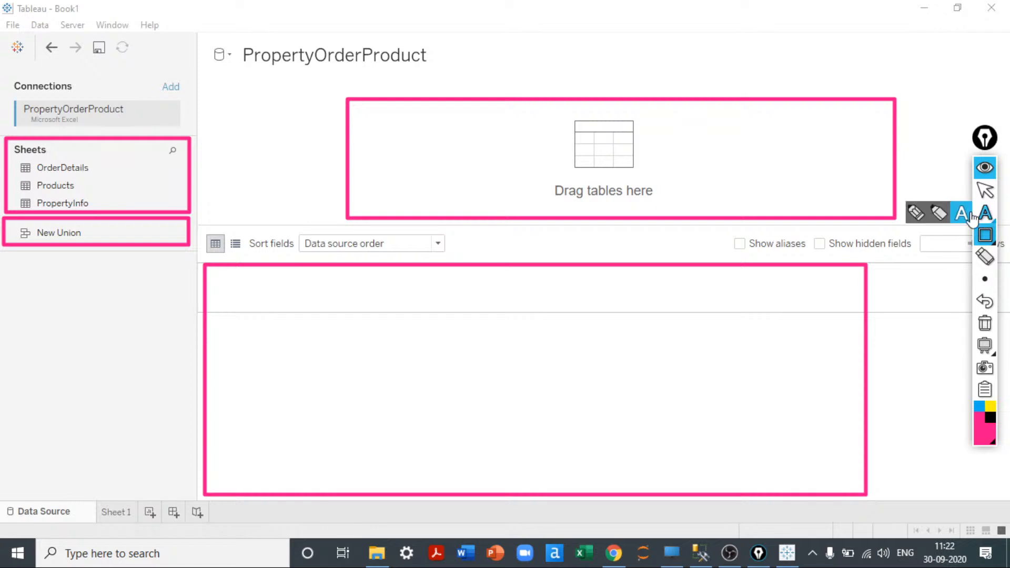
{"action": "left_click", "coordinate": [979, 406]}
{"action": "left_click", "coordinate": [122, 310]}
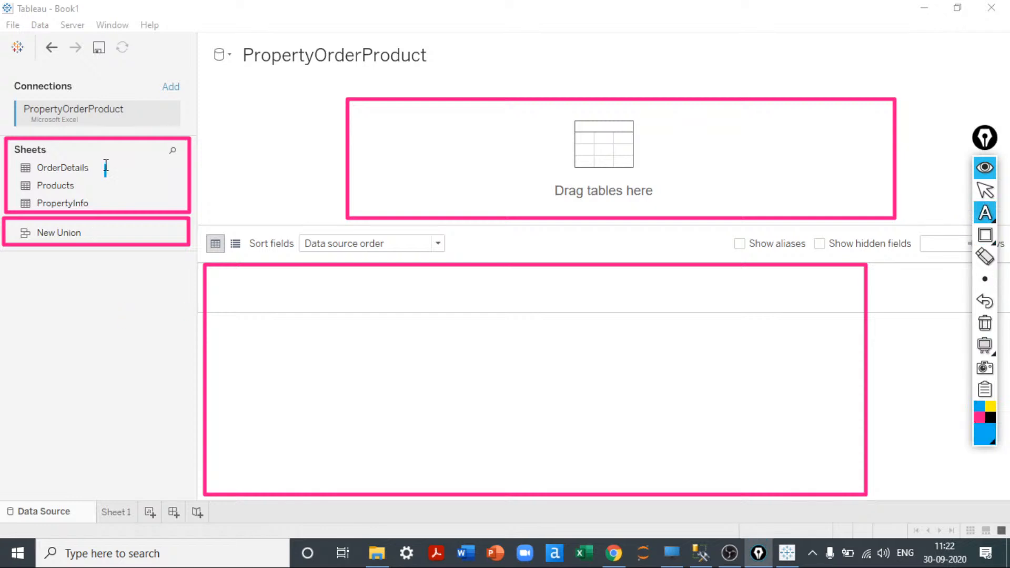
{"action": "left_click", "coordinate": [90, 148]}
{"action": "type", "text": "Table"}
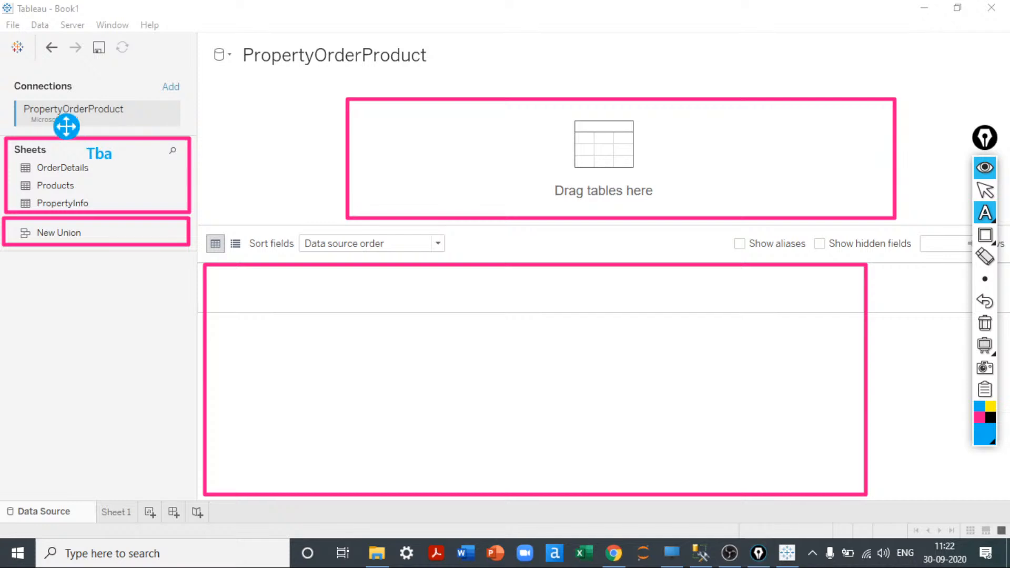
{"action": "type", "text": "s"}
{"action": "left_click_drag", "start_coordinate": [67, 126], "coordinate": [39, 123]}
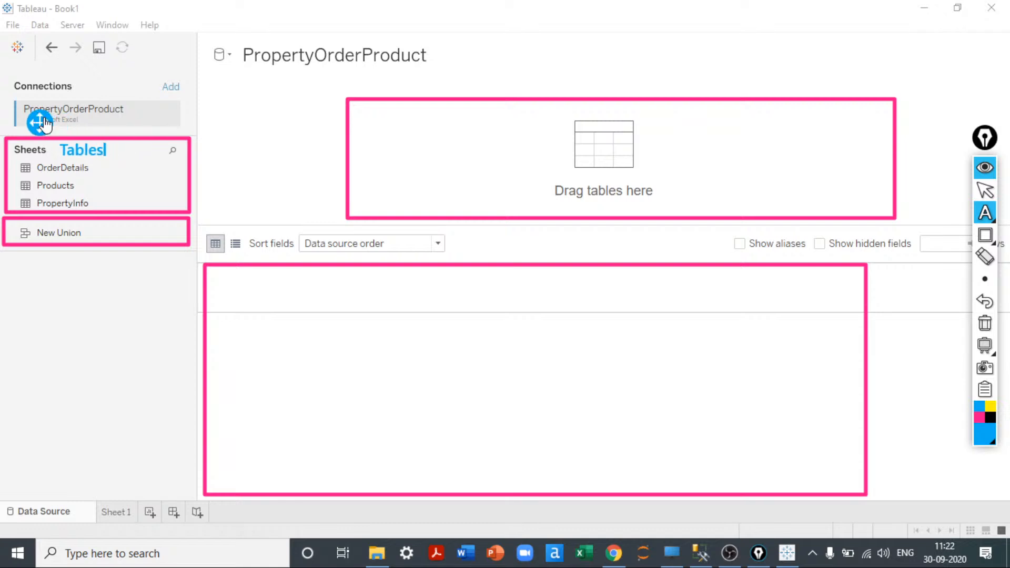
- Add the blue text annotation "Set" next to New Union, inside its pink rectangle
{"action": "left_click", "coordinate": [118, 233]}
{"action": "type", "text": "Set"}
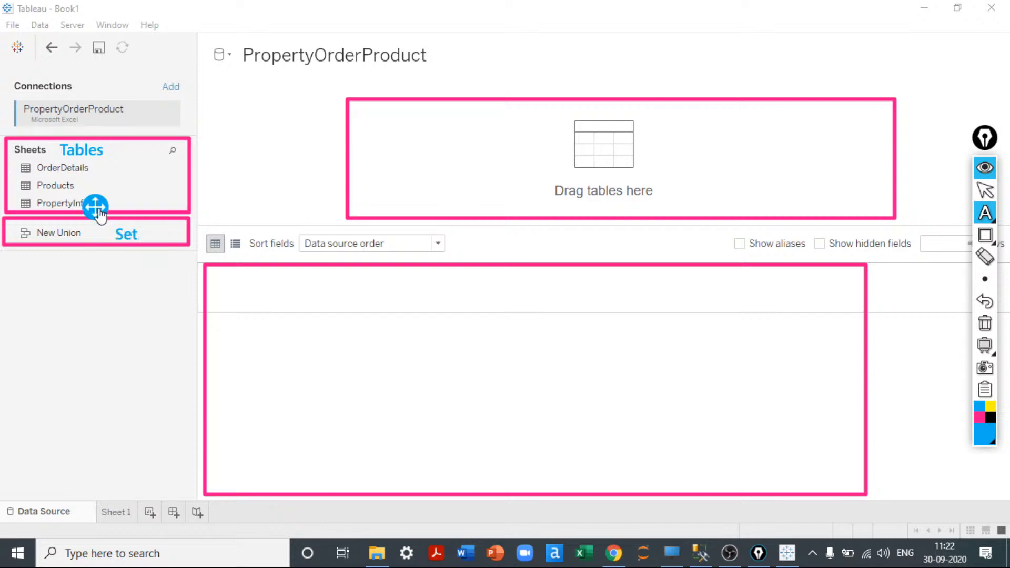
{"action": "left_click_drag", "start_coordinate": [95, 207], "coordinate": [79, 210]}
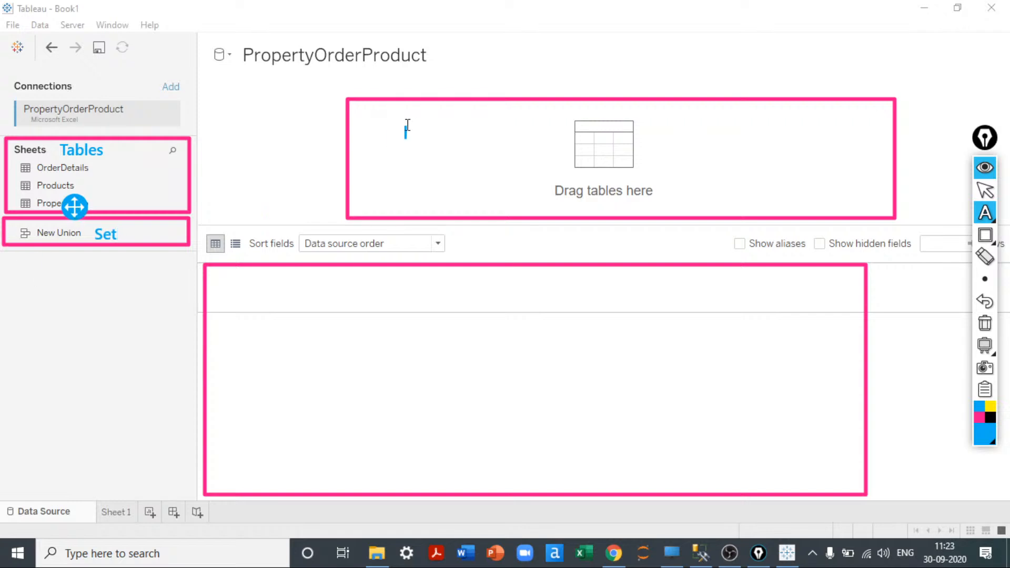
- Add the blue text annotation "ETL Operations" inside the pink rectangle around the "Drag tables here" canvas
{"action": "left_click", "coordinate": [384, 111]}
{"action": "left_click", "coordinate": [383, 111]}
{"action": "type", "text": "ETL"}
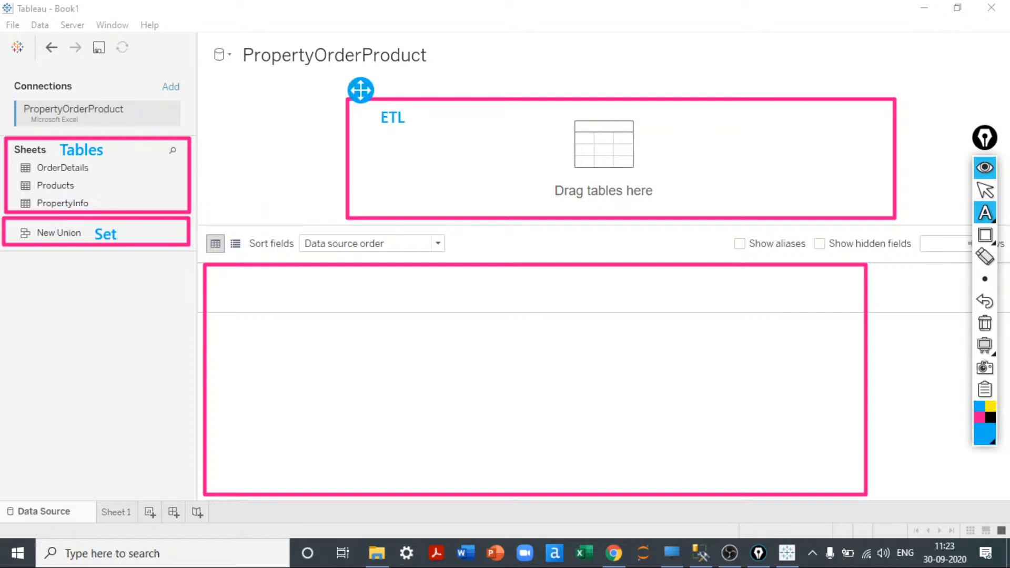
{"action": "type", "text": " Operations"}
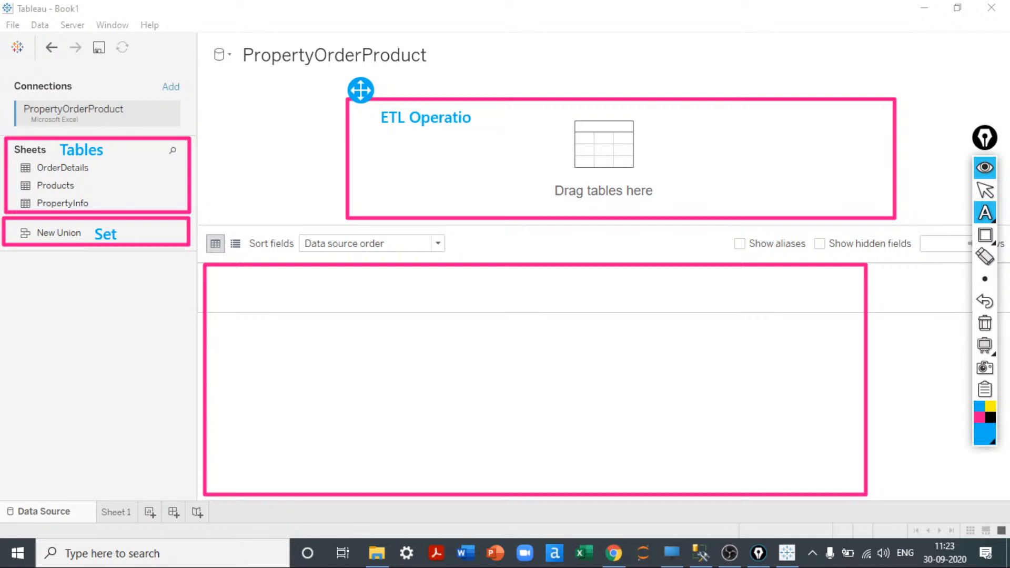
{"action": "key", "text": "BackSpace"}
{"action": "type", "text": "s"}
- Clear all annotations from the Data Source page and collapse the annotation toolbar
{"action": "left_click", "coordinate": [407, 383]}
{"action": "left_click", "coordinate": [985, 324]}
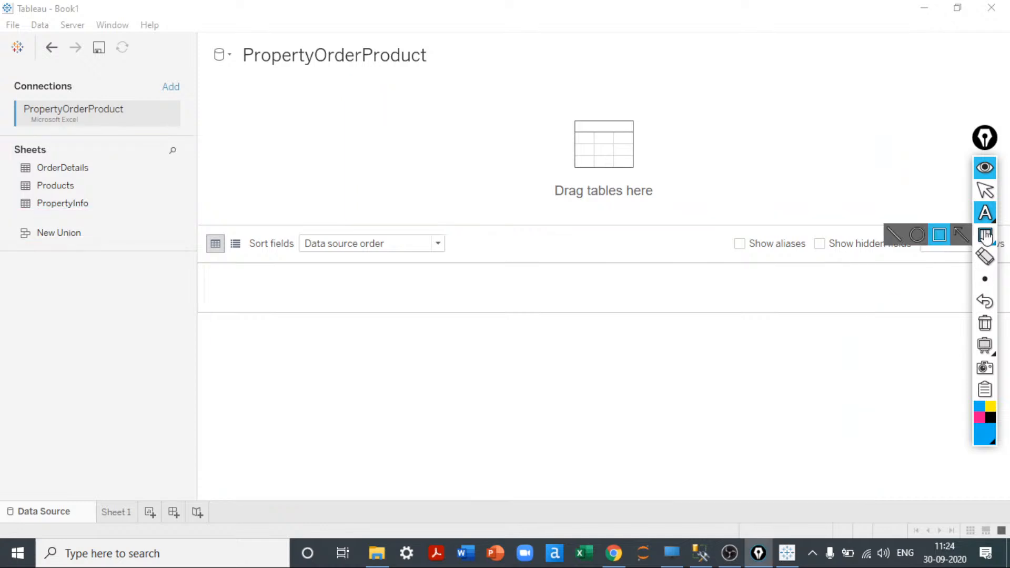
{"action": "left_click", "coordinate": [985, 169]}
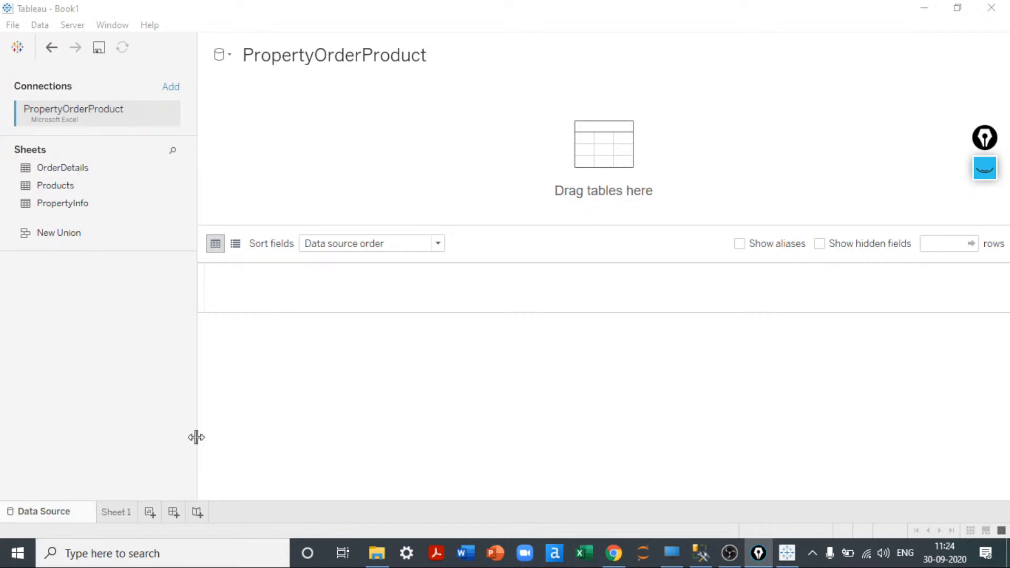
- Close the PropertyOrderProduct data source from Sheet 1 and return to the Connect start page
{"action": "left_click", "coordinate": [127, 518]}
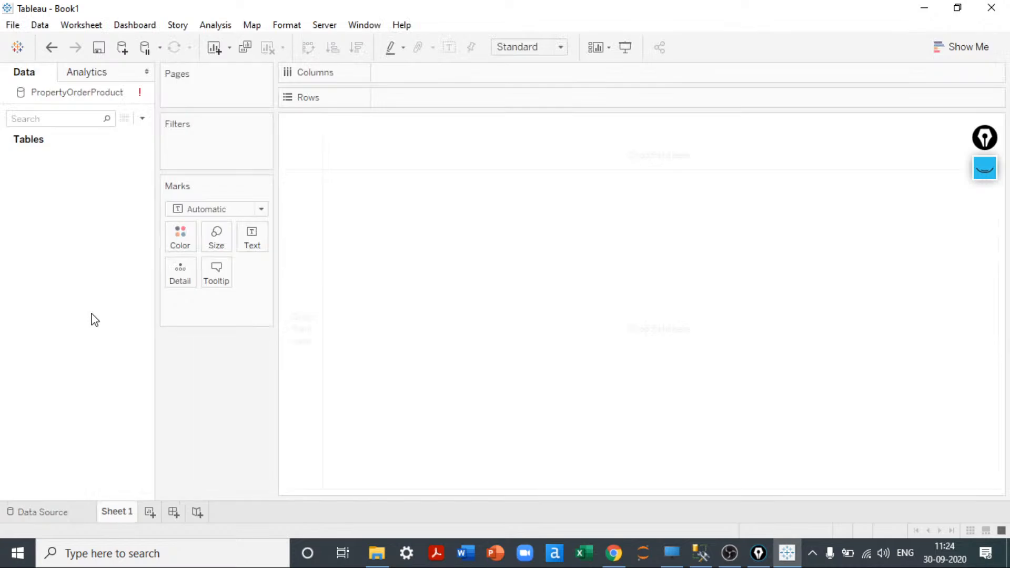
{"action": "right_click", "coordinate": [102, 101]}
{"action": "left_click", "coordinate": [143, 193]}
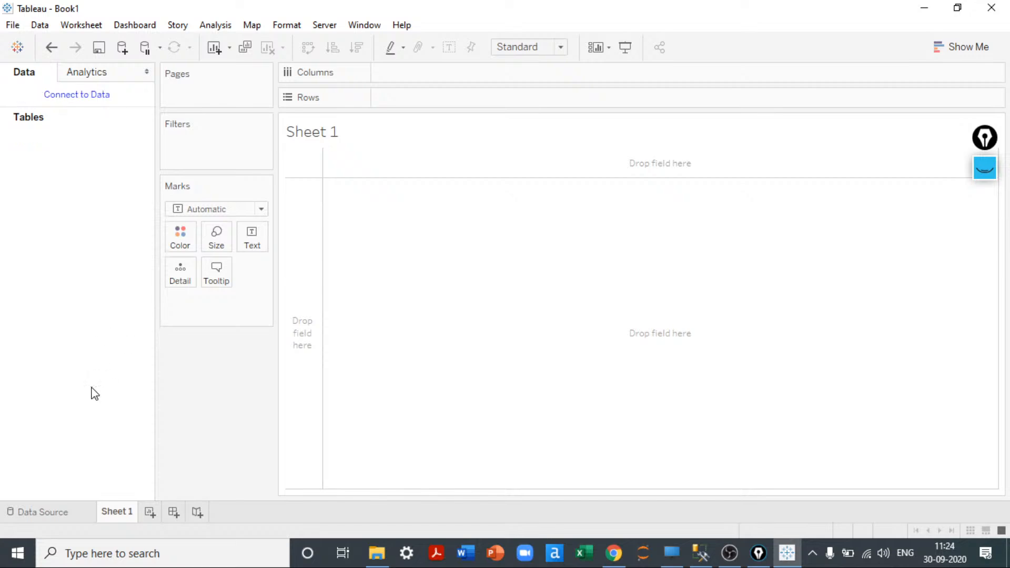
{"action": "left_click", "coordinate": [32, 512]}
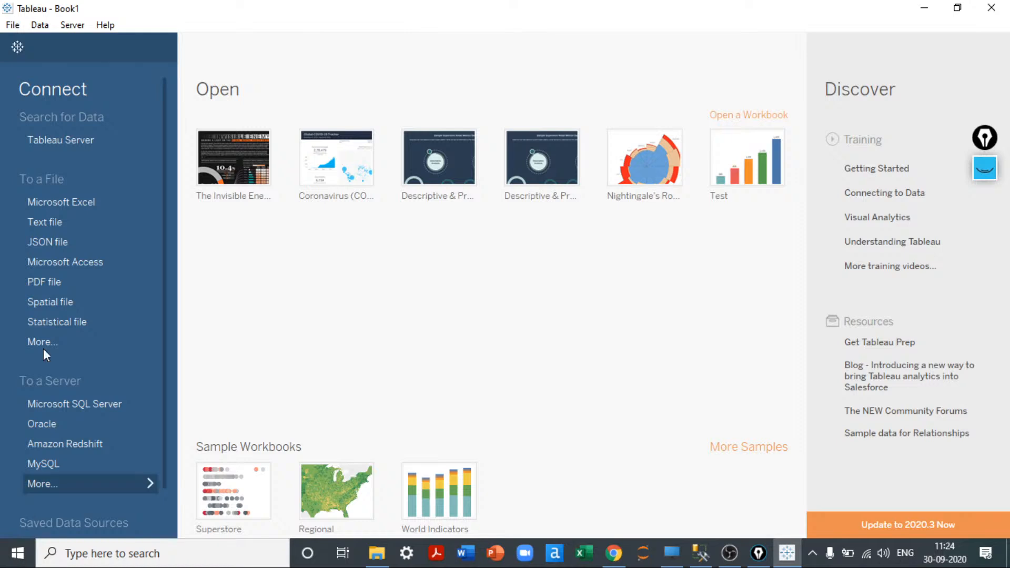
- Examine the server address in the Tableau Server sign-in dialog and cancel without connecting
{"action": "left_click", "coordinate": [80, 140]}
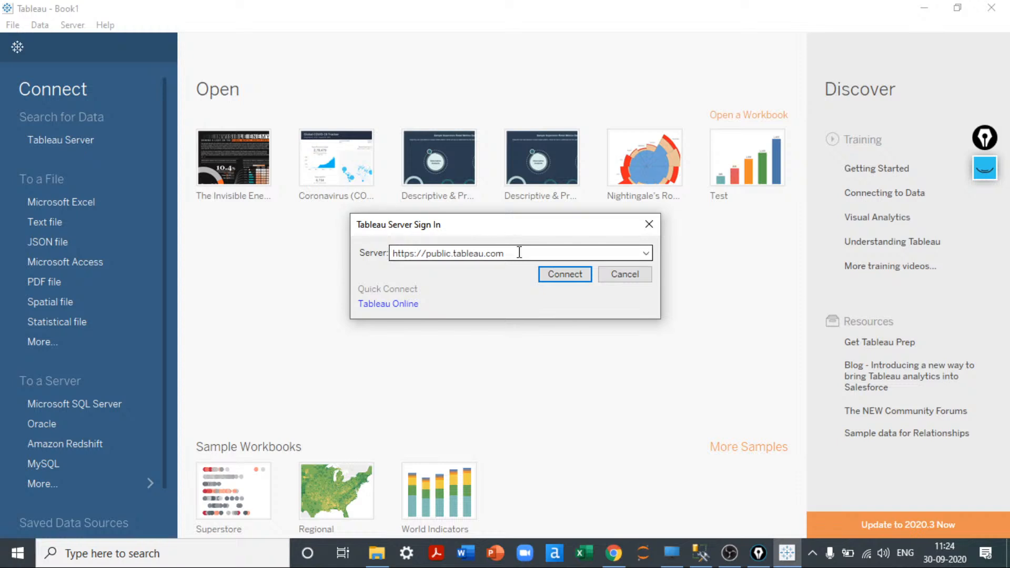
{"action": "left_click_drag", "start_coordinate": [504, 253], "coordinate": [427, 255]}
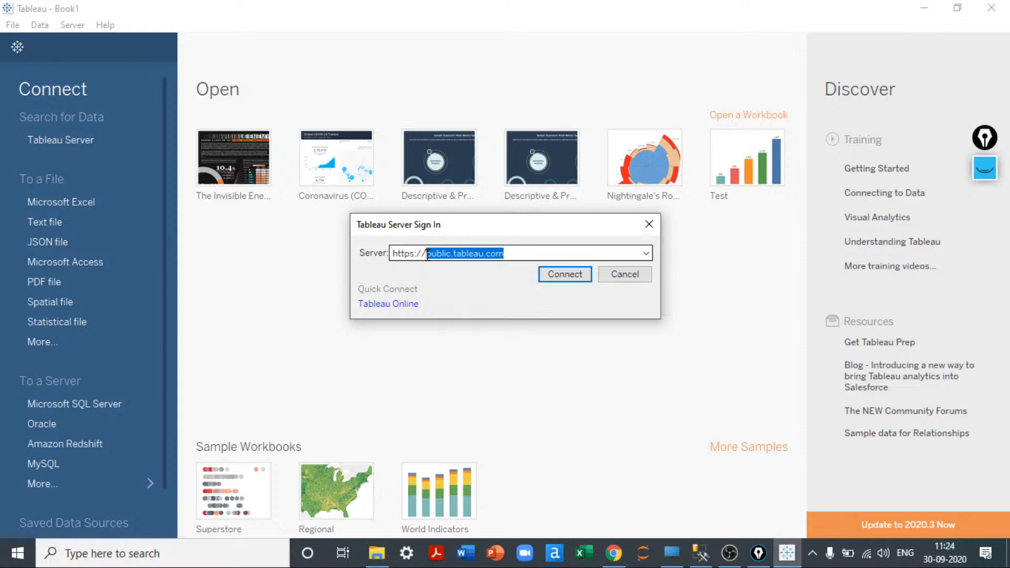
{"action": "left_click", "coordinate": [635, 279]}
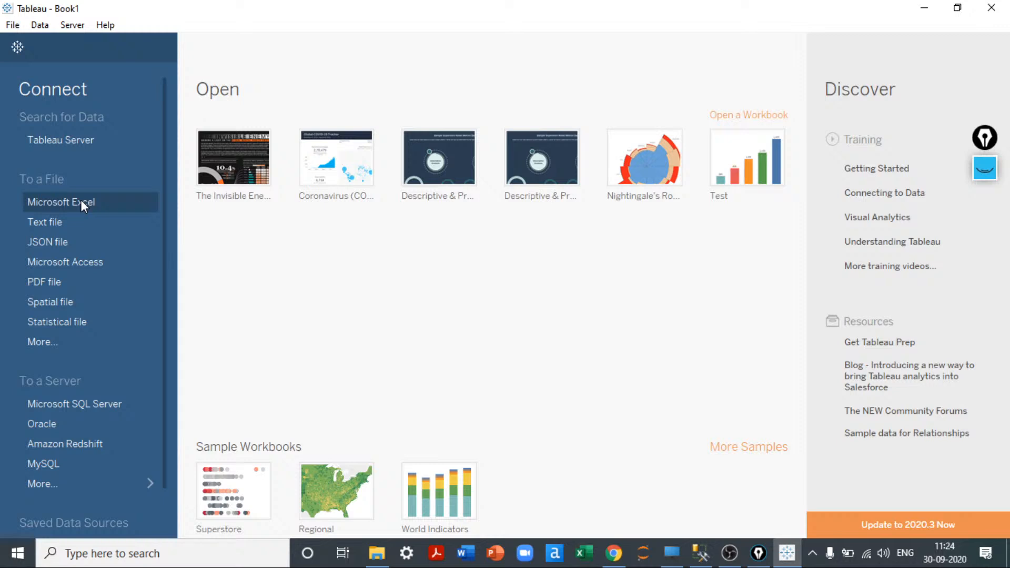
- Connect to the text file world_pop.csv in Besant > Tableau > Datasets
{"action": "left_click", "coordinate": [51, 223]}
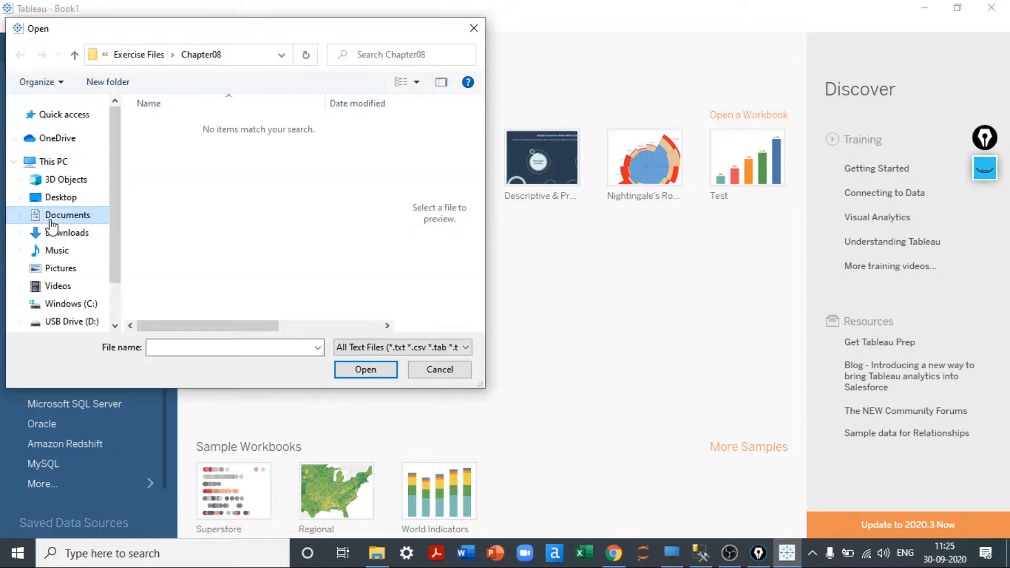
{"action": "left_click_drag", "start_coordinate": [119, 207], "coordinate": [113, 131]}
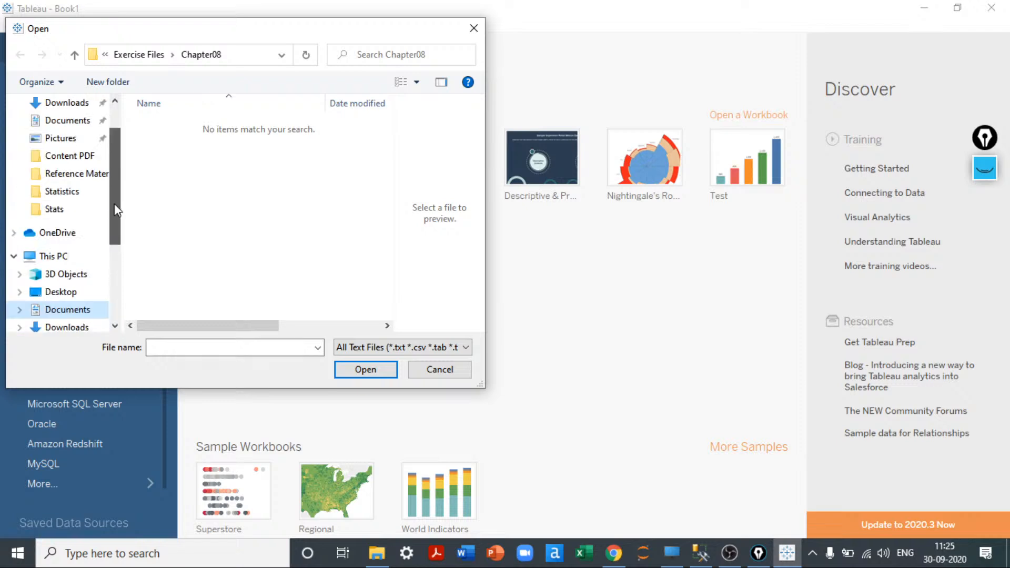
{"action": "left_click", "coordinate": [140, 56]}
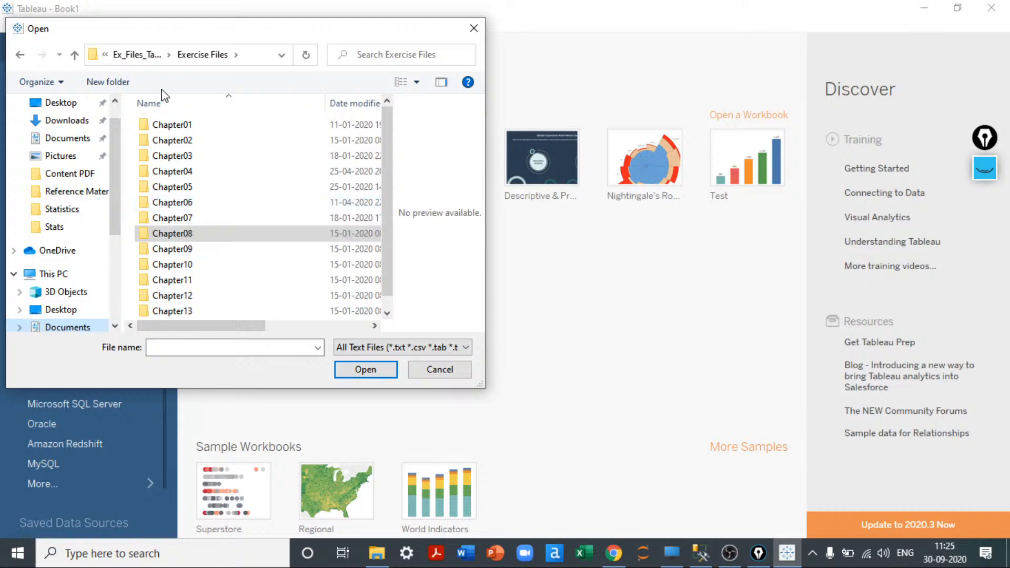
{"action": "left_click", "coordinate": [131, 55]}
{"action": "left_click_drag", "start_coordinate": [135, 45], "coordinate": [387, 54]}
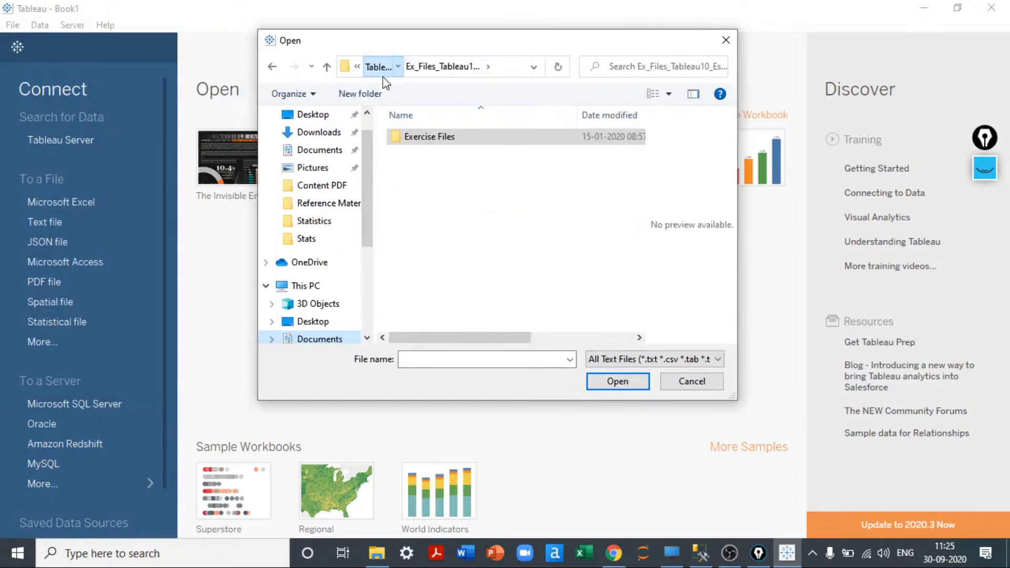
{"action": "left_click", "coordinate": [378, 66]}
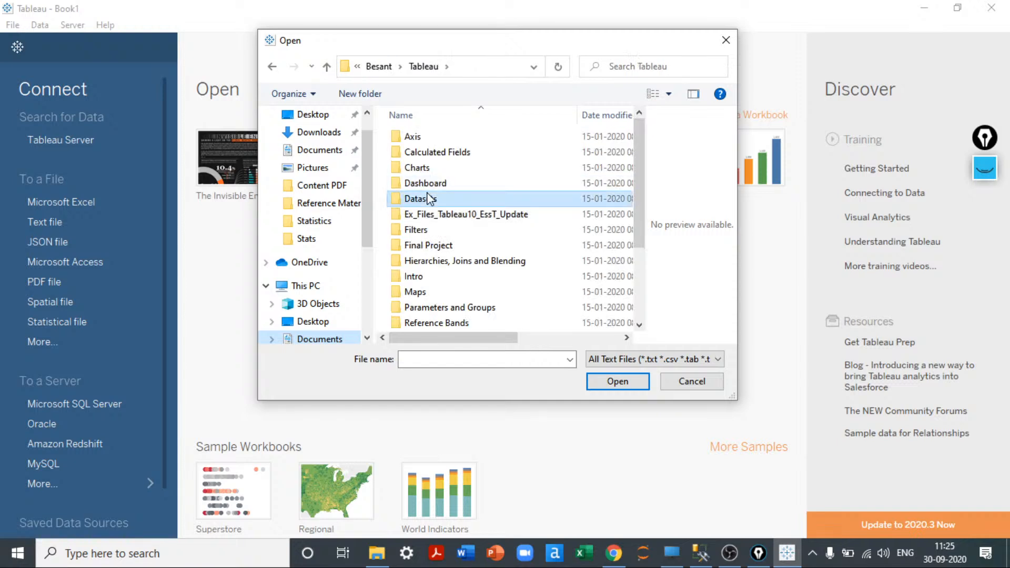
{"action": "double_click", "coordinate": [428, 199]}
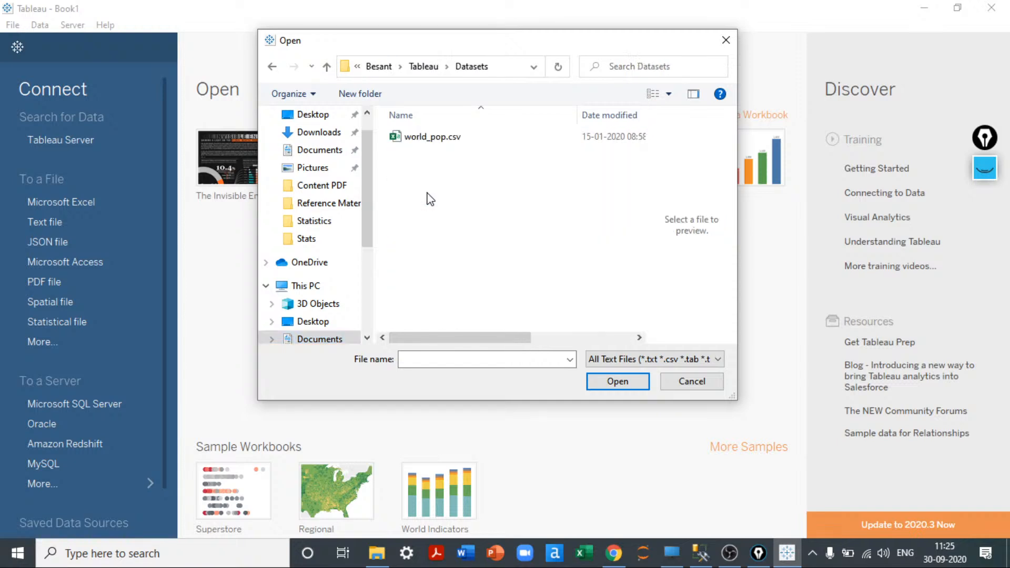
{"action": "left_click", "coordinate": [419, 139]}
{"action": "left_click", "coordinate": [616, 381]}
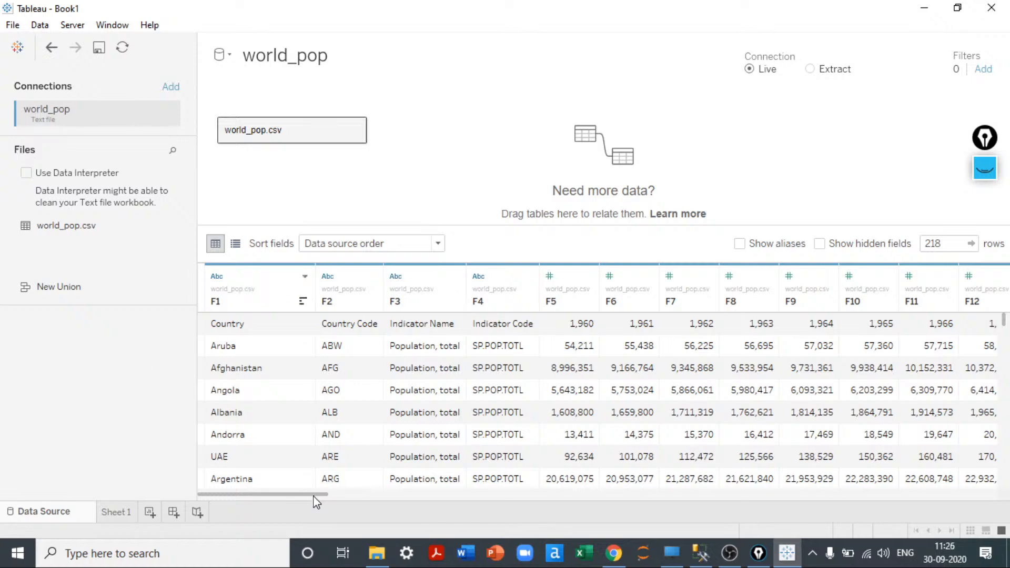
- Make the world_pop.csv table take its field names from the first row
{"action": "left_click_drag", "start_coordinate": [316, 494], "coordinate": [161, 544]}
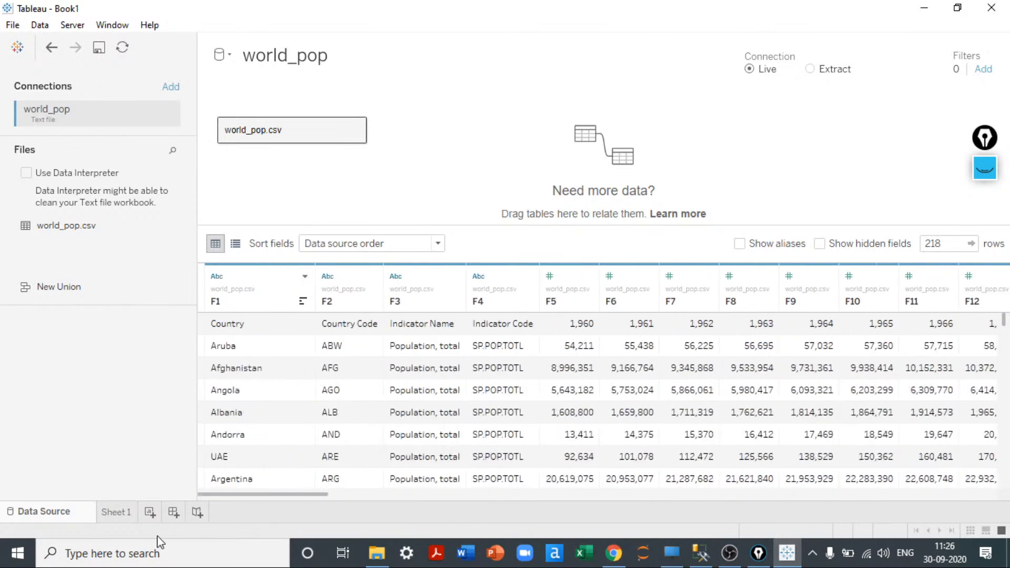
{"action": "left_click", "coordinate": [204, 331]}
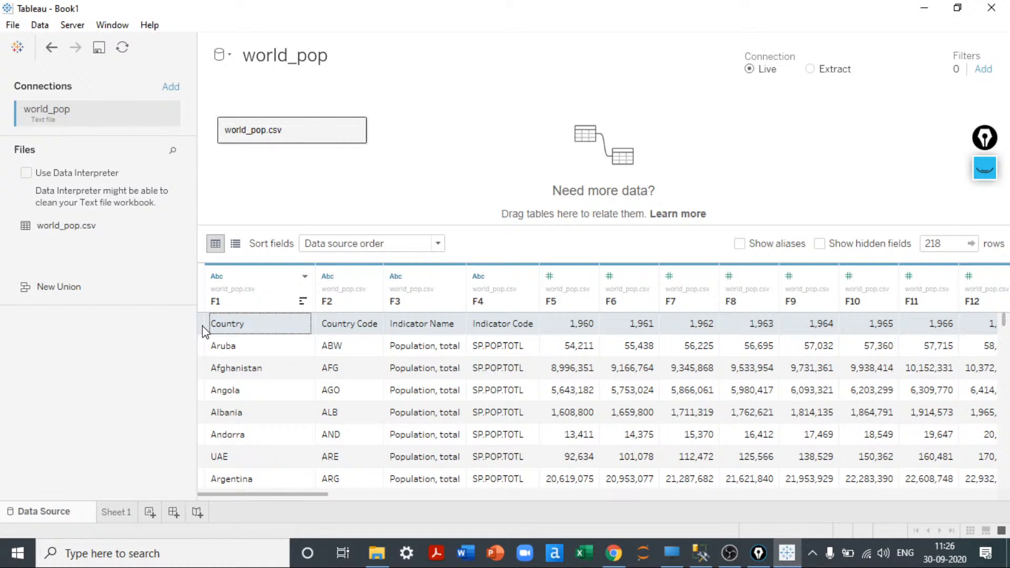
{"action": "left_click", "coordinate": [355, 130]}
{"action": "left_click", "coordinate": [356, 131]}
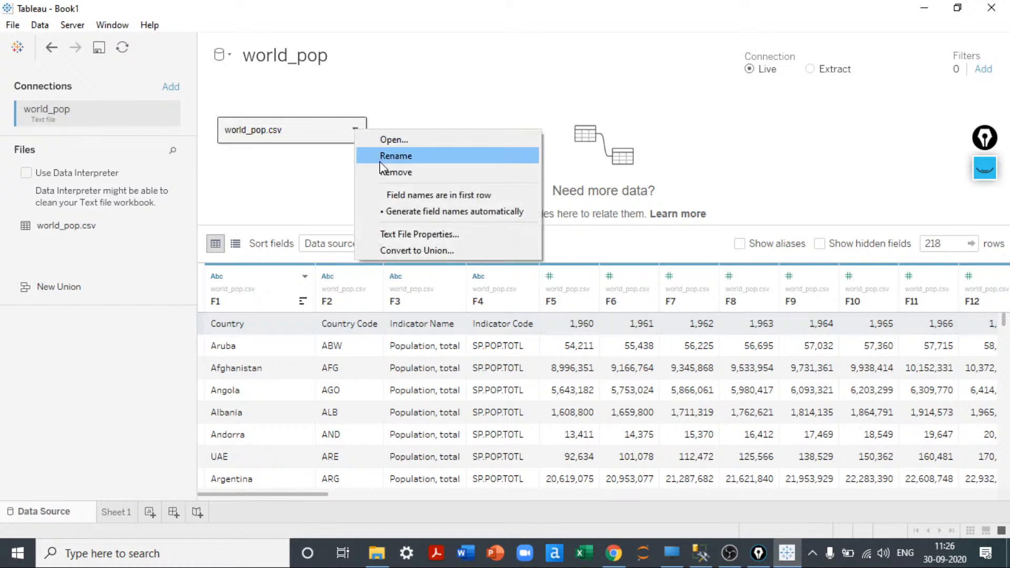
{"action": "left_click", "coordinate": [394, 196]}
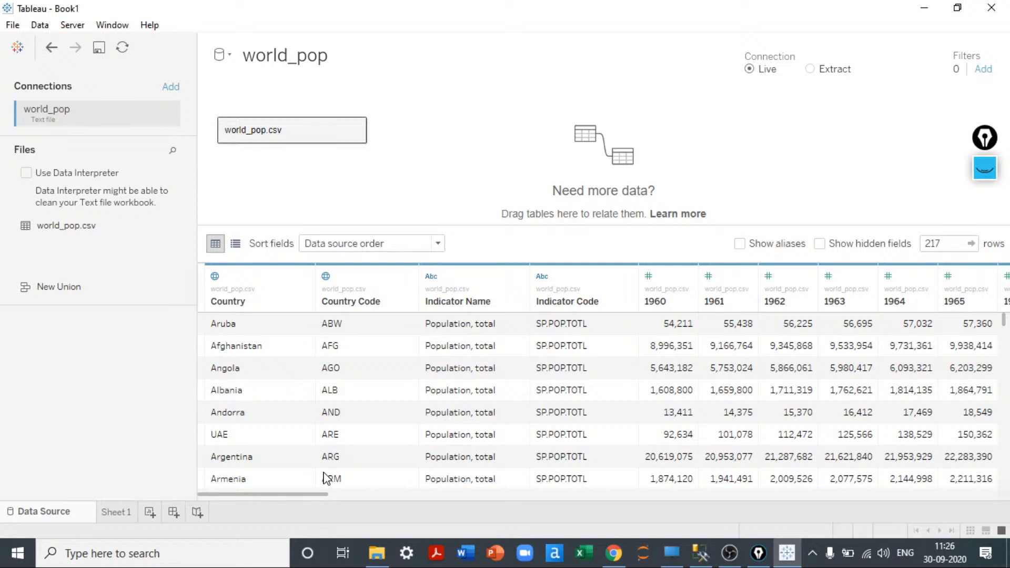
- Close the world_pop data source from Sheet 1 and return to the Connect start page
{"action": "left_click_drag", "start_coordinate": [319, 494], "coordinate": [158, 480]}
{"action": "left_click", "coordinate": [118, 512]}
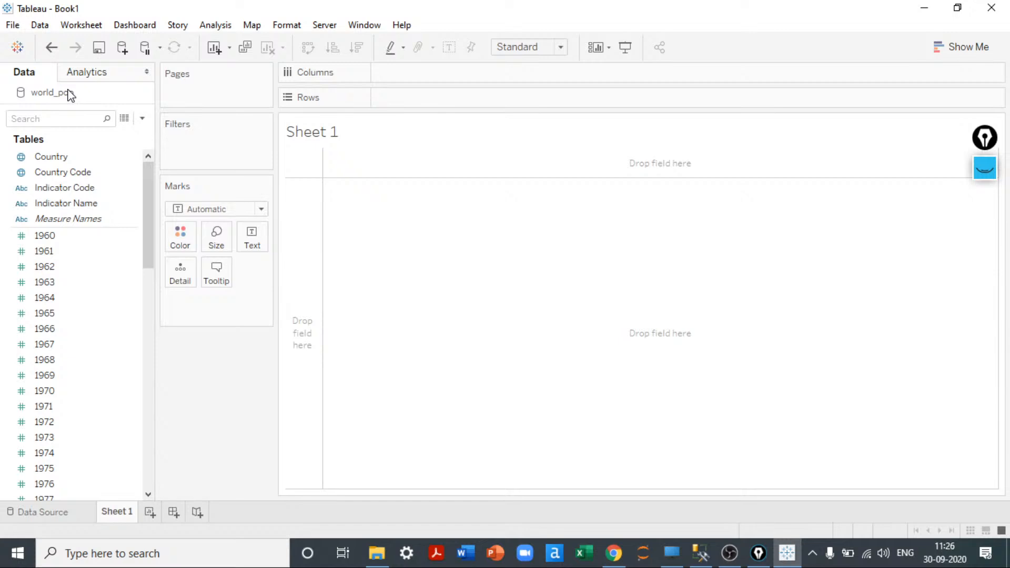
{"action": "right_click", "coordinate": [71, 95]}
{"action": "left_click", "coordinate": [105, 187]}
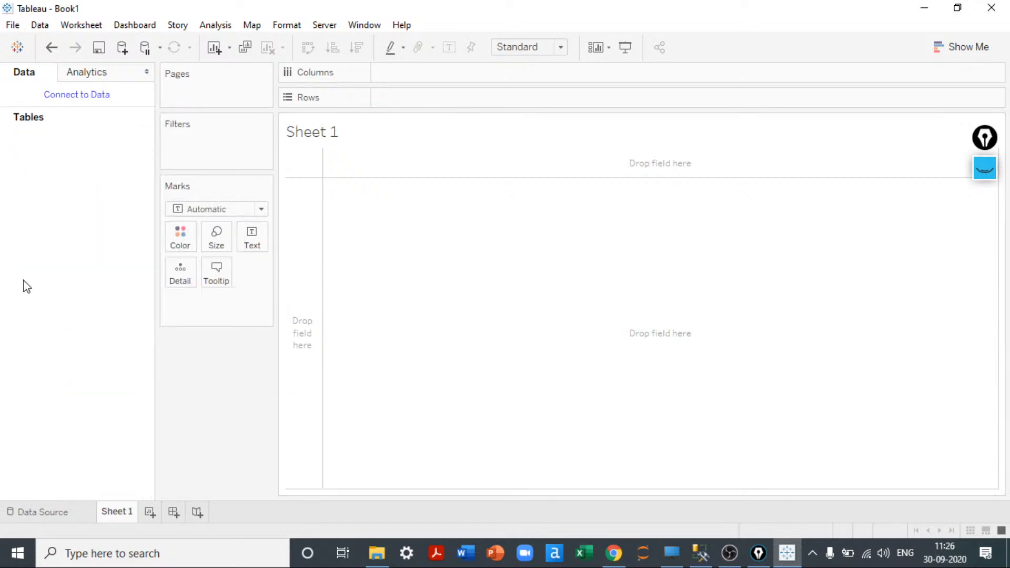
{"action": "left_click", "coordinate": [48, 512]}
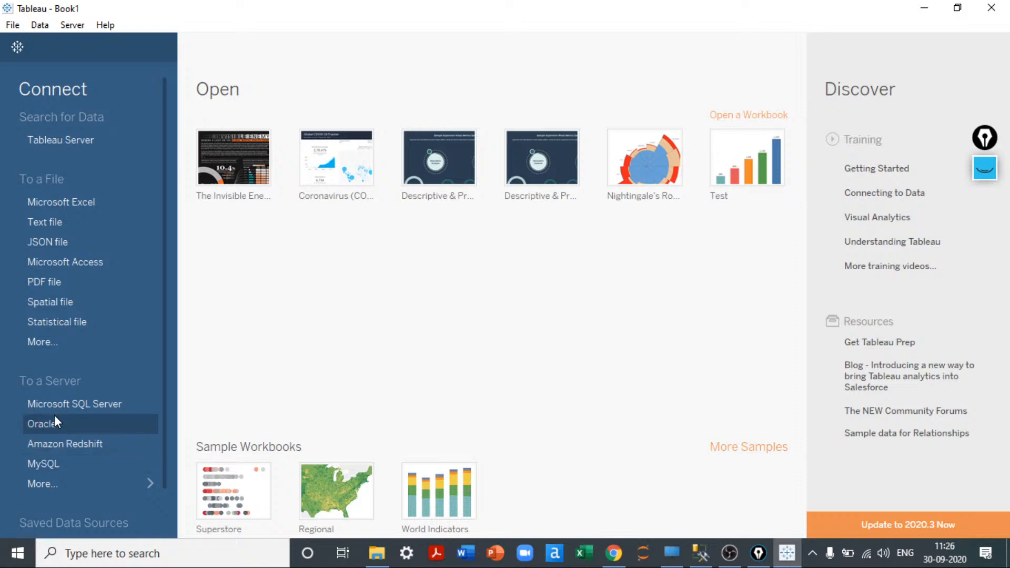
- Try to sign in to the MySQL server on localhost with database "sakilla", entering the account password
{"action": "left_click", "coordinate": [50, 479]}
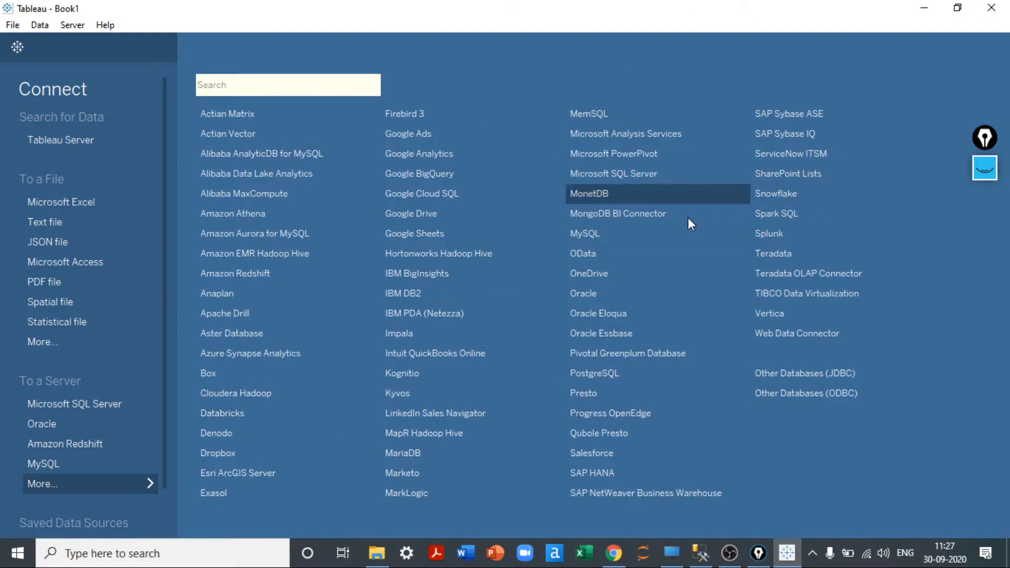
{"action": "left_click", "coordinate": [630, 233]}
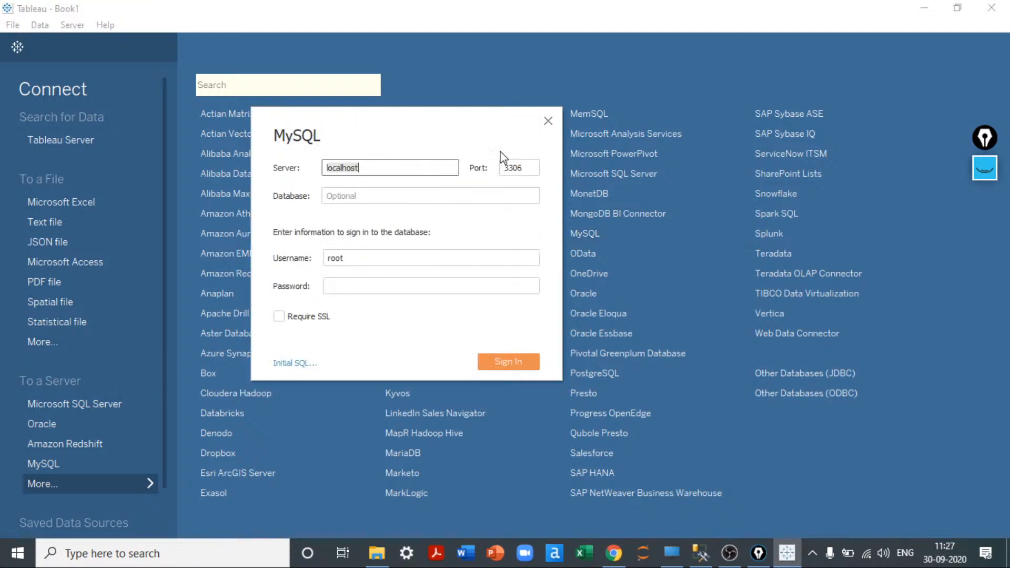
{"action": "left_click", "coordinate": [387, 166]}
{"action": "left_click", "coordinate": [391, 198]}
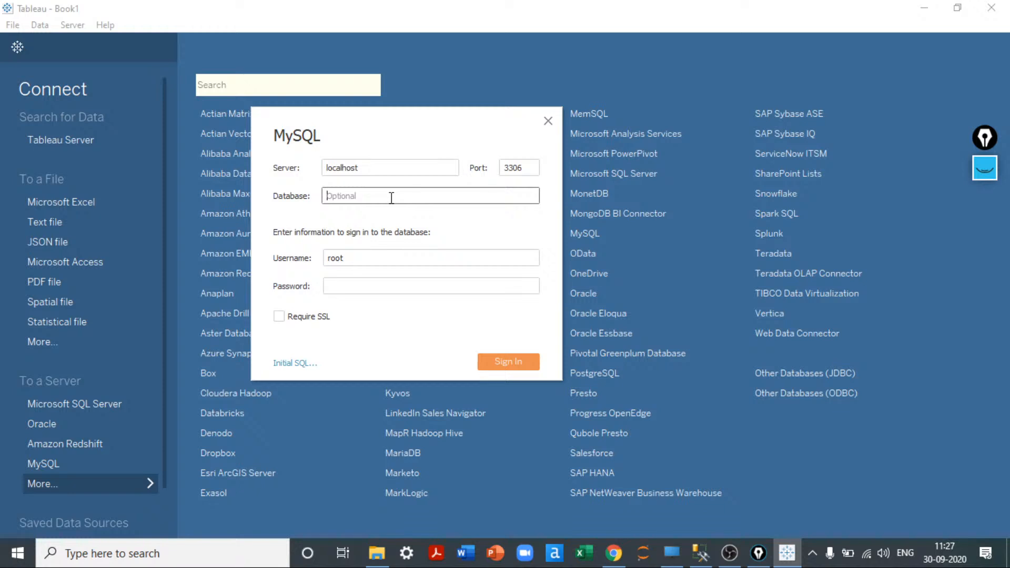
{"action": "type", "text": "sakilla"}
{"action": "left_click", "coordinate": [346, 283]}
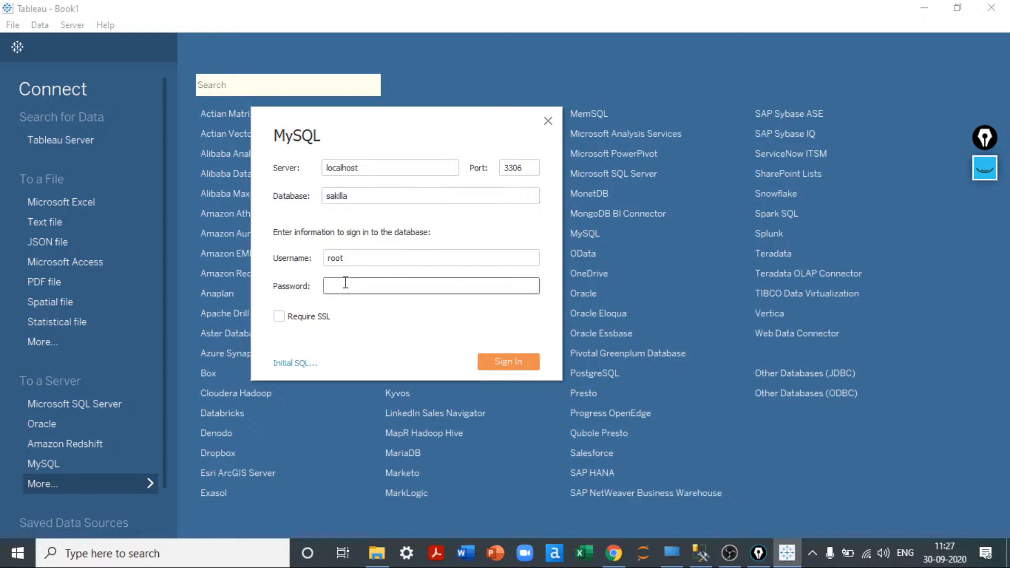
{"action": "type", "text": "•••••••••"}
{"action": "left_click", "coordinate": [509, 362]}
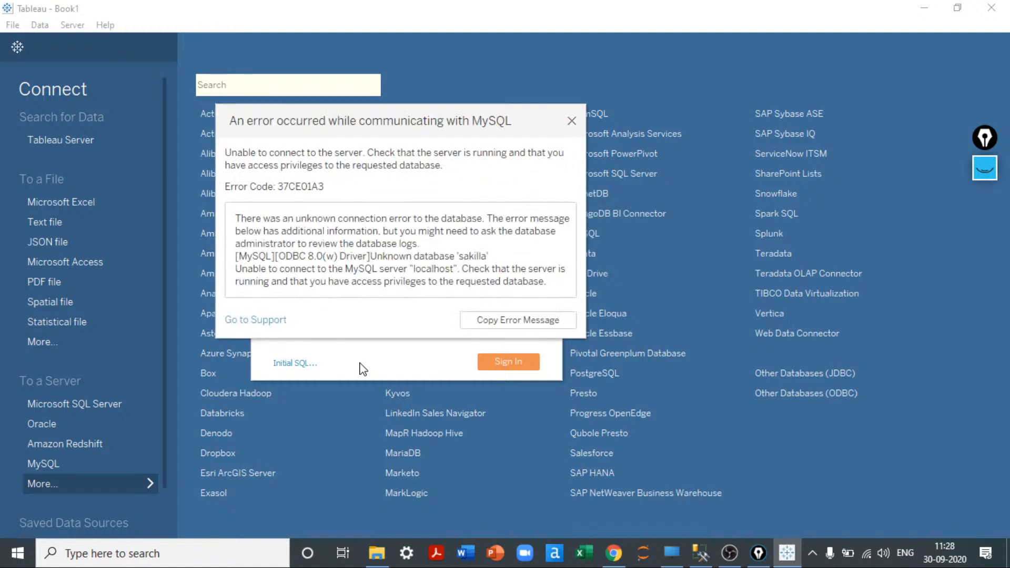
- Dismiss the connection error, correct the MySQL database name to "sakila" and sign in again
{"action": "left_click", "coordinate": [572, 123]}
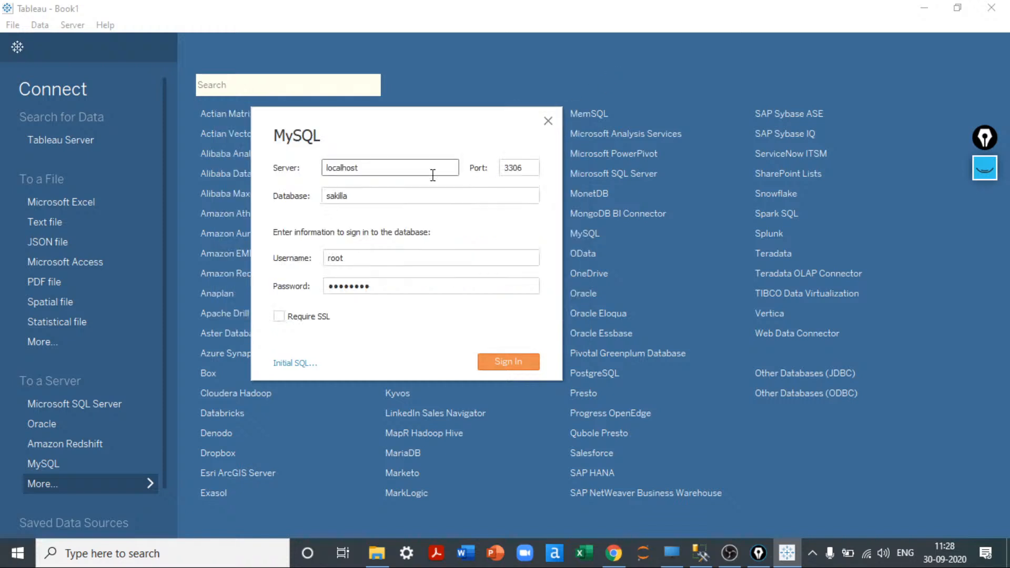
{"action": "left_click", "coordinate": [344, 194]}
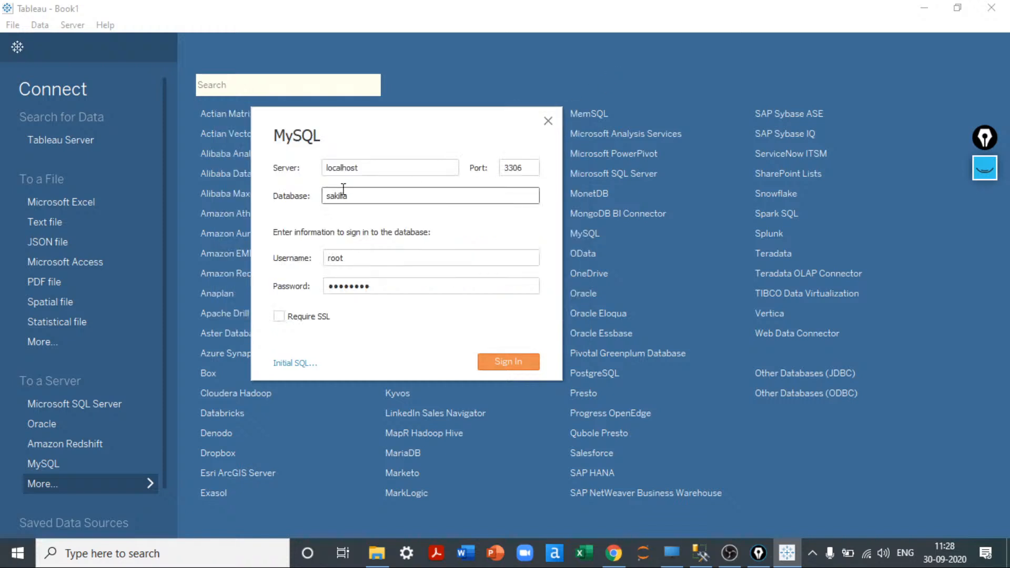
{"action": "left_click", "coordinate": [372, 255]}
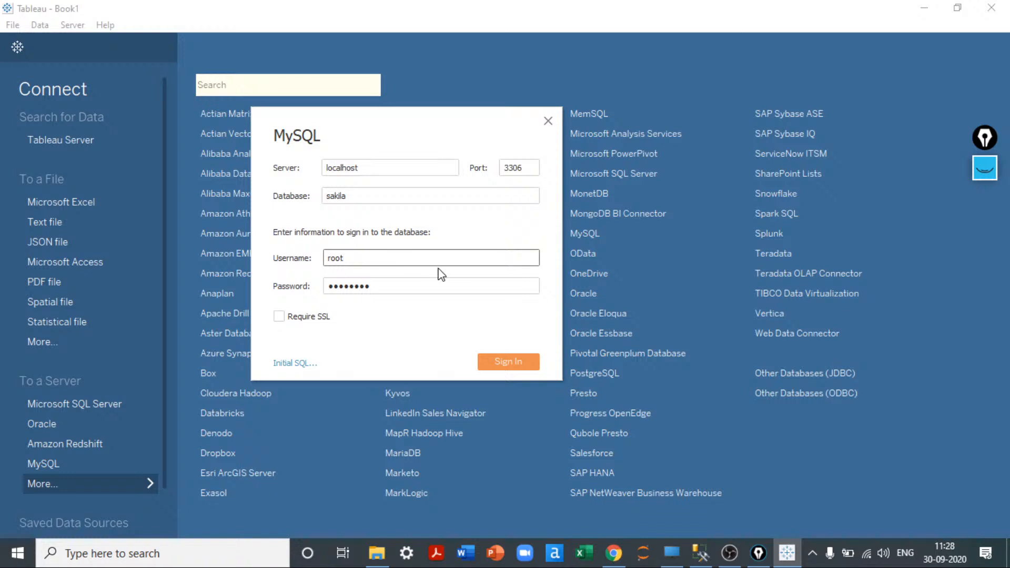
{"action": "left_click", "coordinate": [523, 368]}
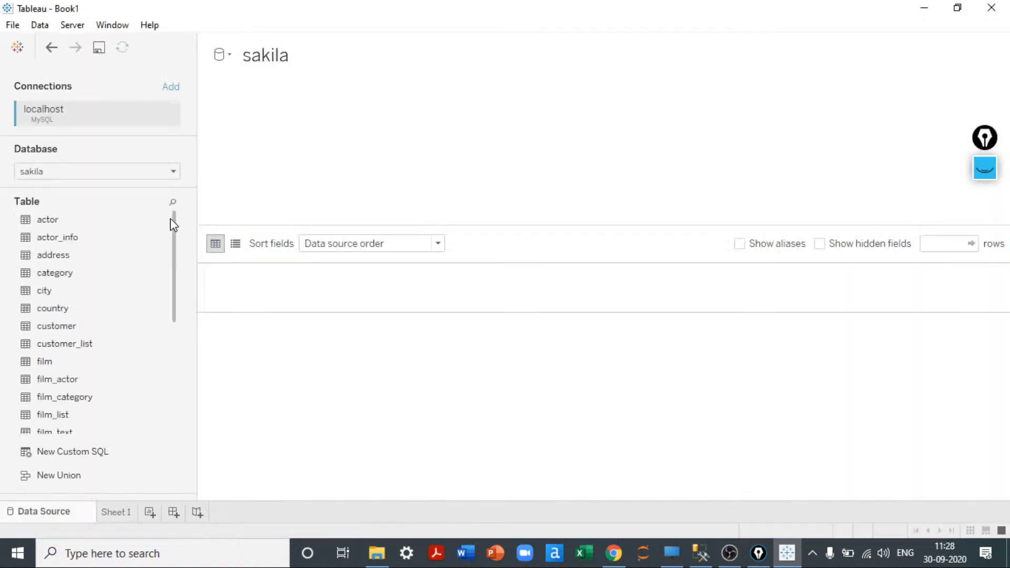
- Review the available databases and sakila's tables, and add the actor table to the data source canvas
{"action": "left_click", "coordinate": [121, 172]}
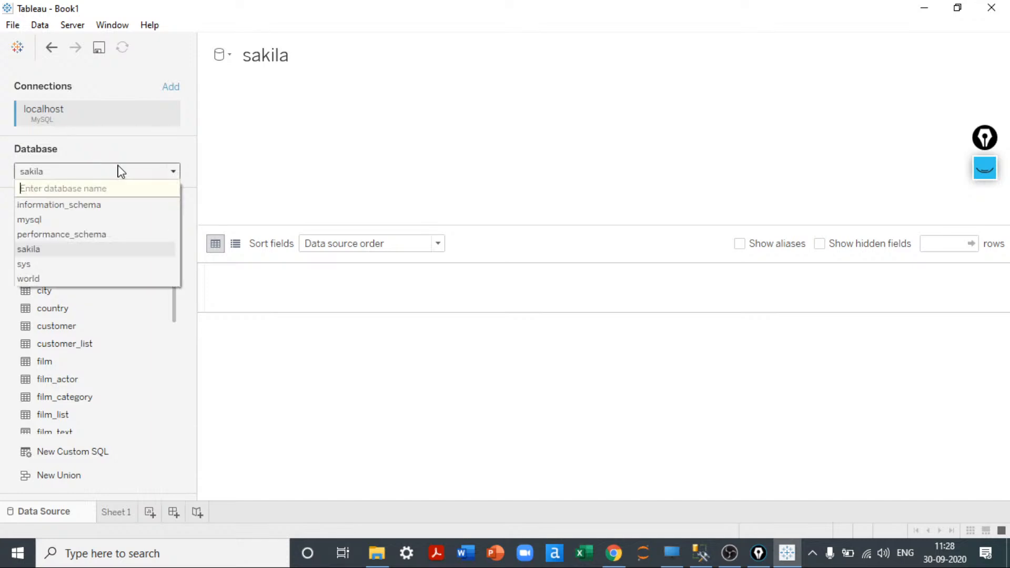
{"action": "left_click", "coordinate": [122, 173]}
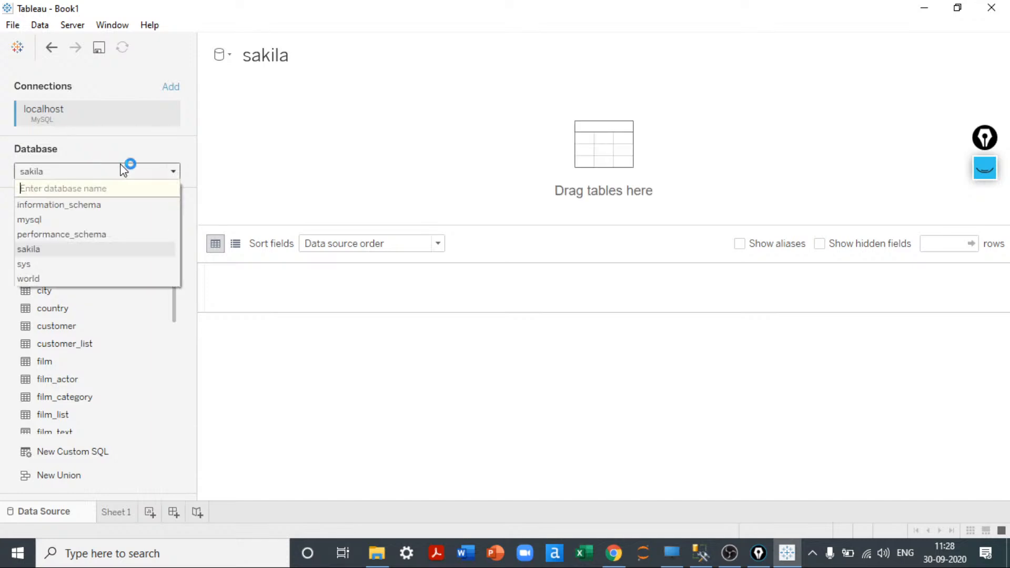
{"action": "scroll", "coordinate": [131, 354], "scroll_direction": "down", "scroll_amount": 5}
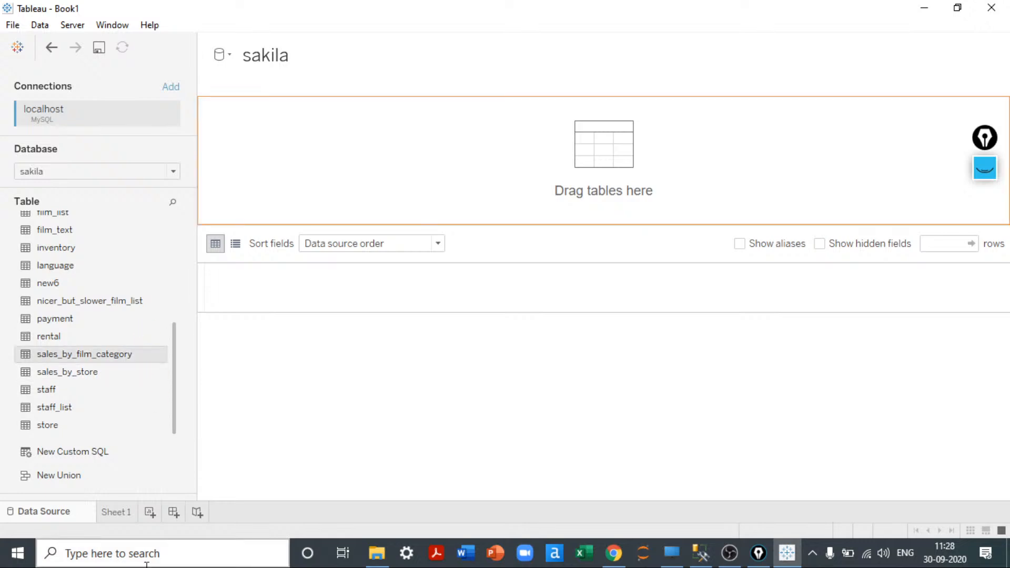
{"action": "scroll", "coordinate": [50, 329], "scroll_direction": "up", "scroll_amount": 5}
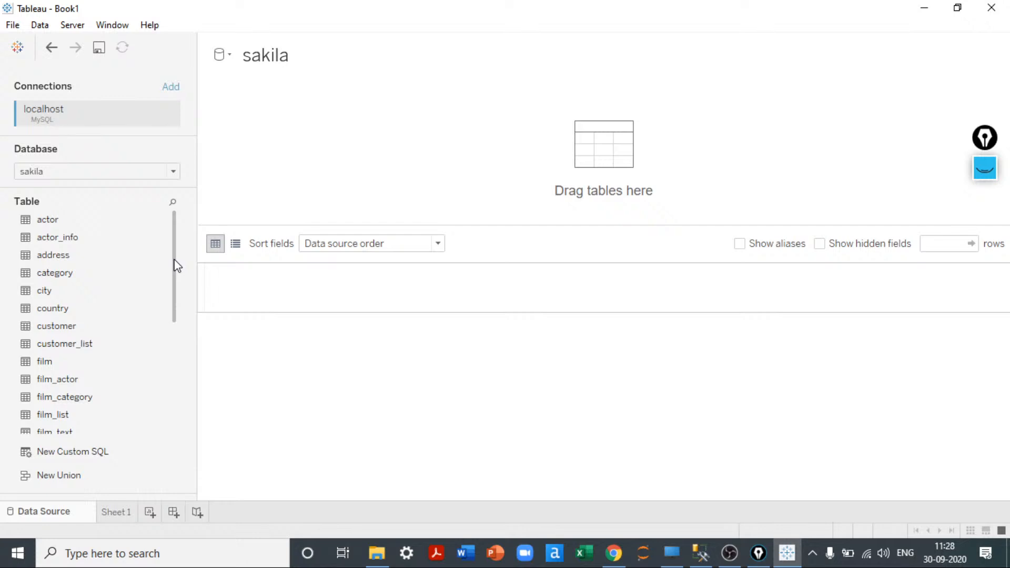
{"action": "mouse_move", "coordinate": [174, 266]}
{"action": "left_mouse_down"}
{"action": "mouse_move", "coordinate": [172, 376]}
{"action": "mouse_move", "coordinate": [173, 262]}
{"action": "left_mouse_up"}
{"action": "left_click_drag", "start_coordinate": [71, 219], "coordinate": [366, 149]}
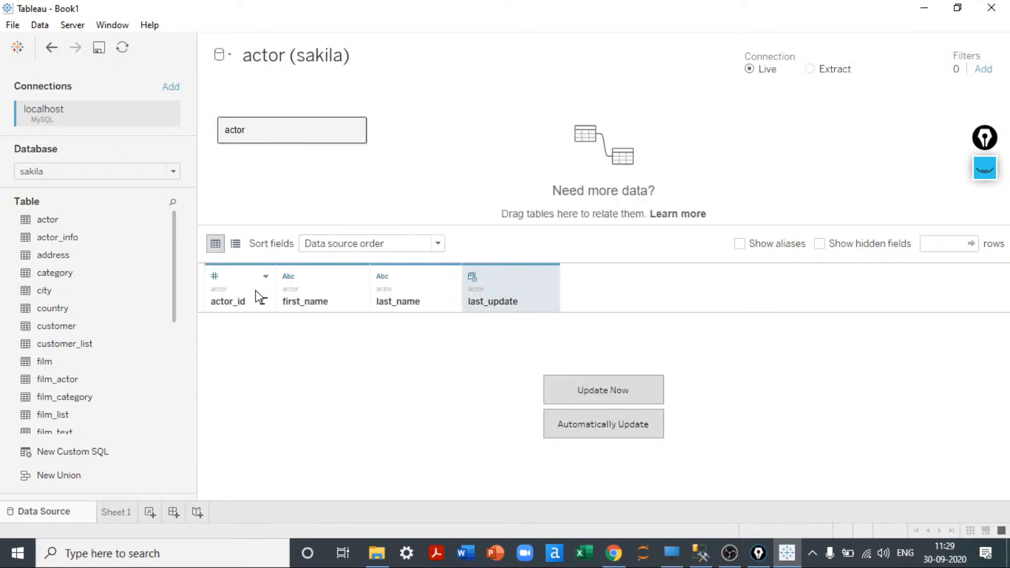
{"action": "left_click", "coordinate": [247, 295]}
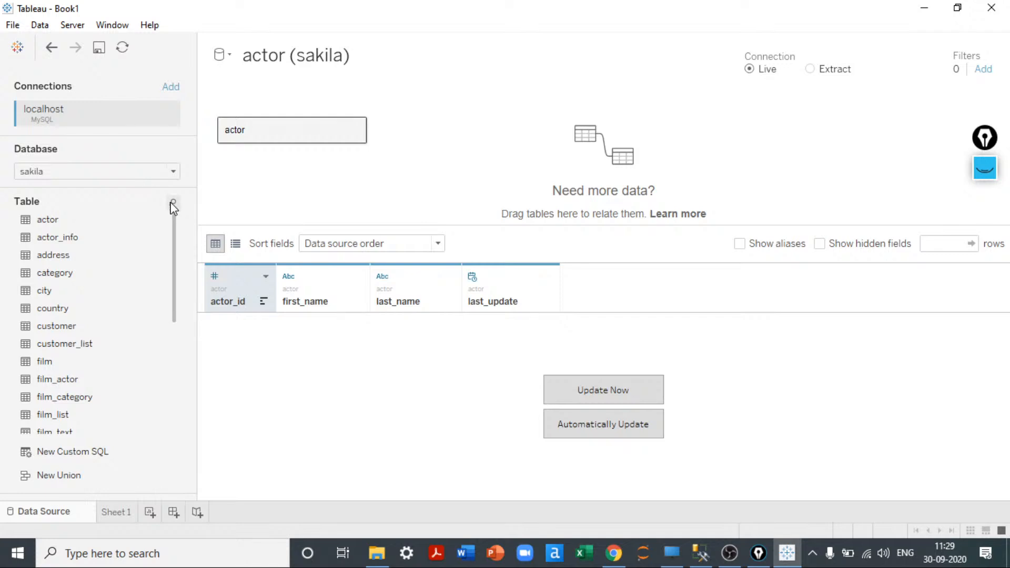
- Close the actor (sakila) data source from Sheet 1 and return to the Connect start page
{"action": "left_click_drag", "start_coordinate": [174, 232], "coordinate": [183, 412]}
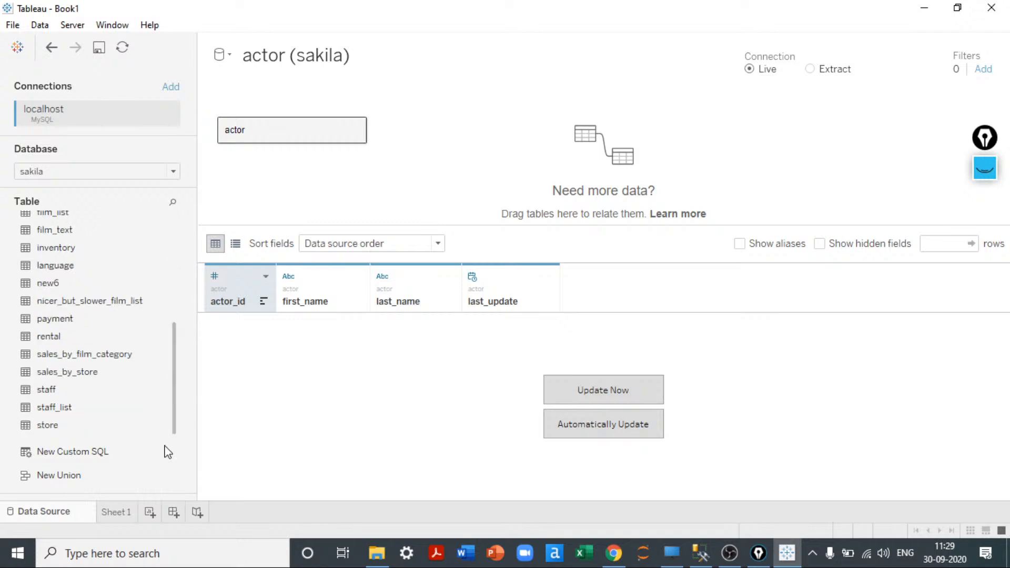
{"action": "left_click", "coordinate": [119, 518]}
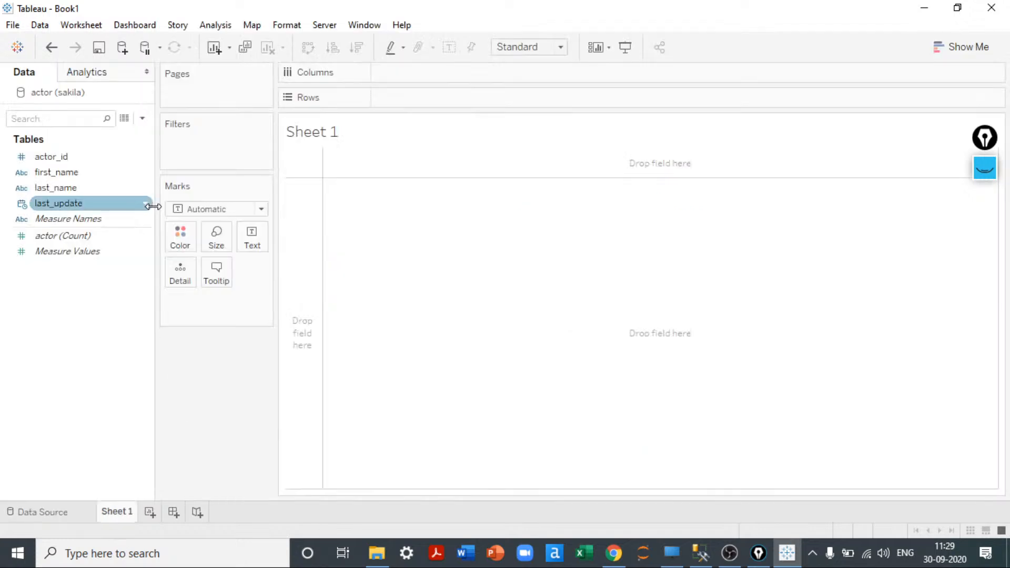
{"action": "right_click", "coordinate": [79, 96]}
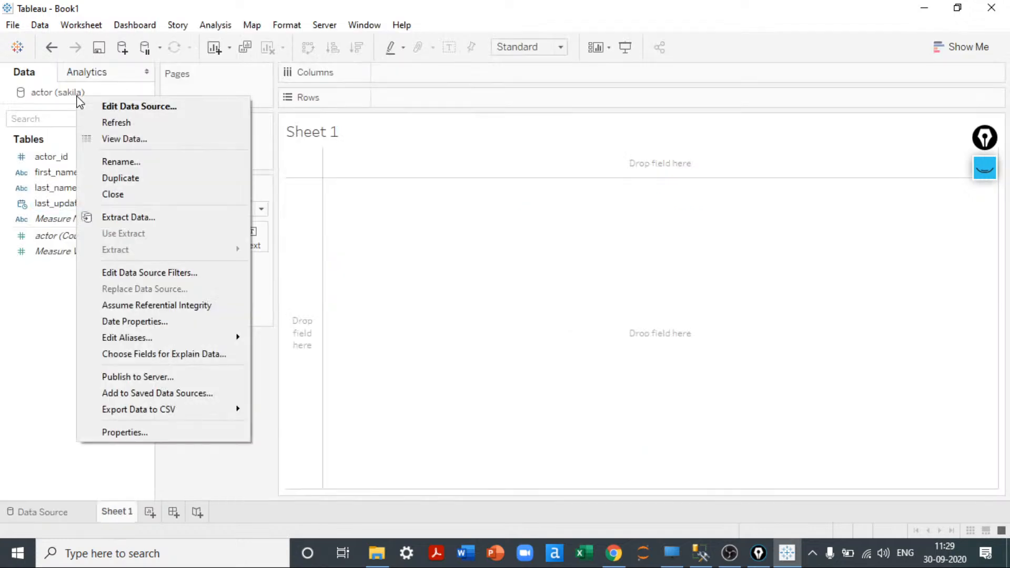
{"action": "left_click", "coordinate": [116, 199]}
{"action": "left_click", "coordinate": [64, 518]}
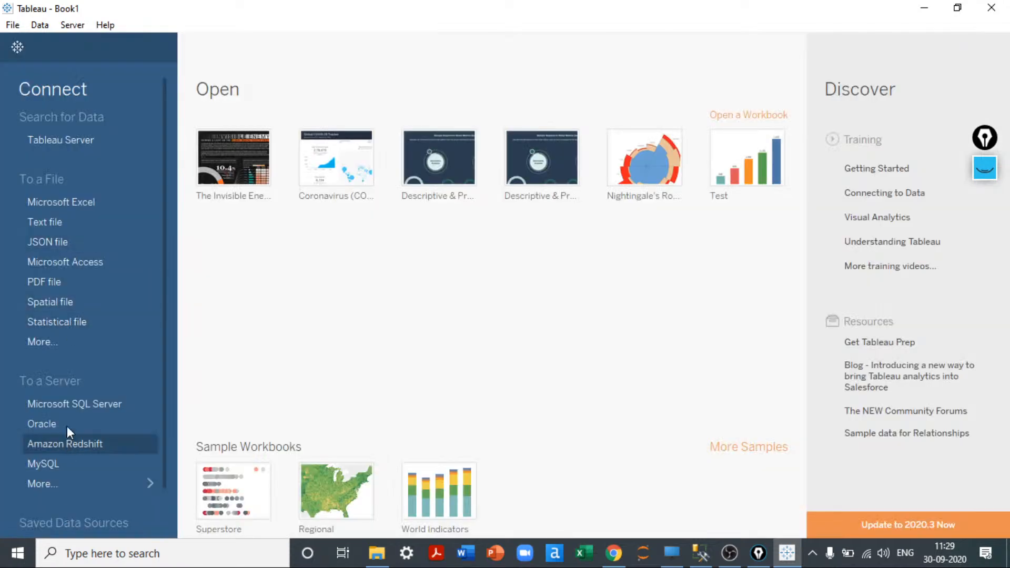
{"action": "left_click", "coordinate": [63, 403]}
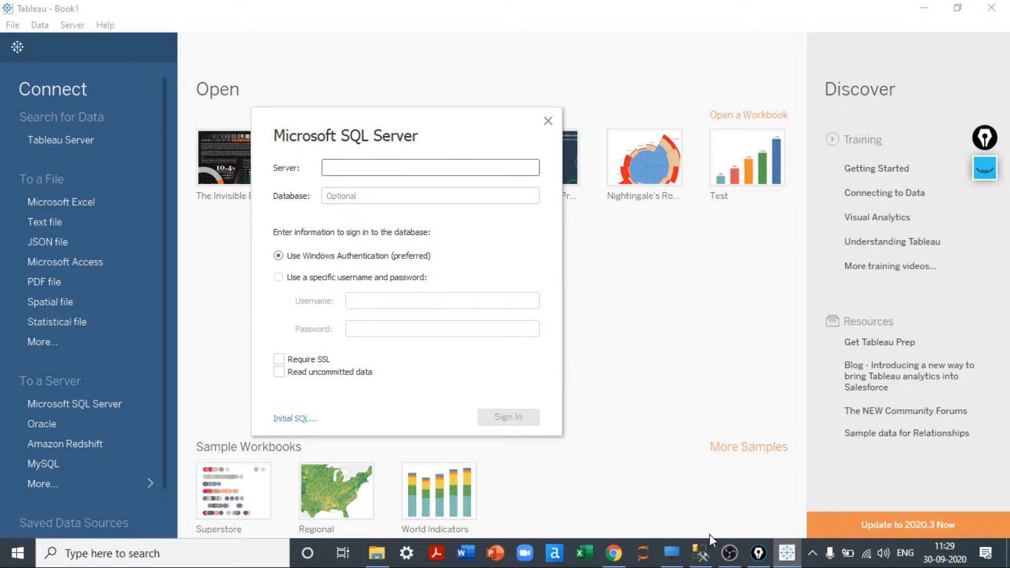
{"action": "left_click", "coordinate": [702, 551]}
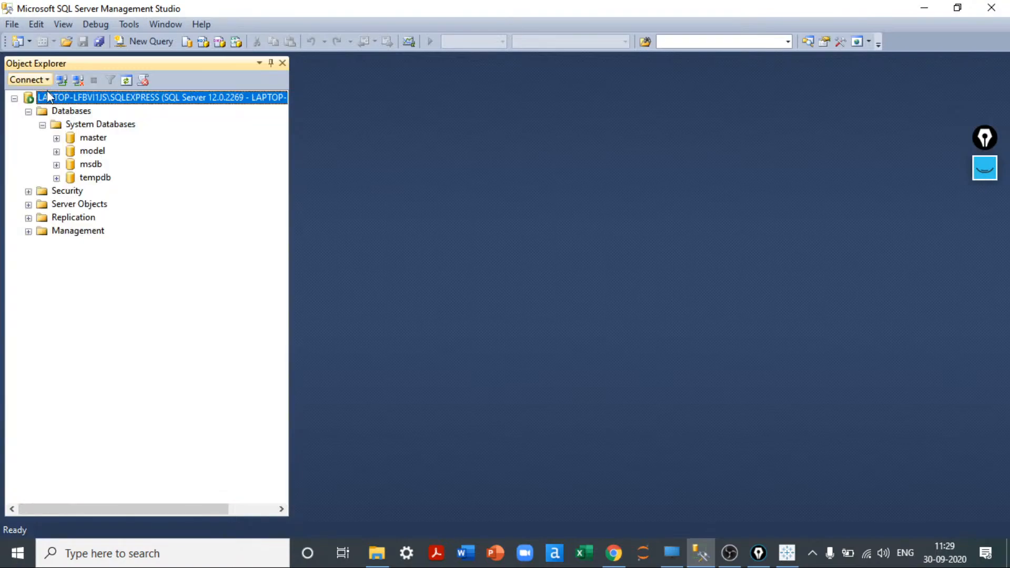
{"action": "left_click", "coordinate": [46, 84]}
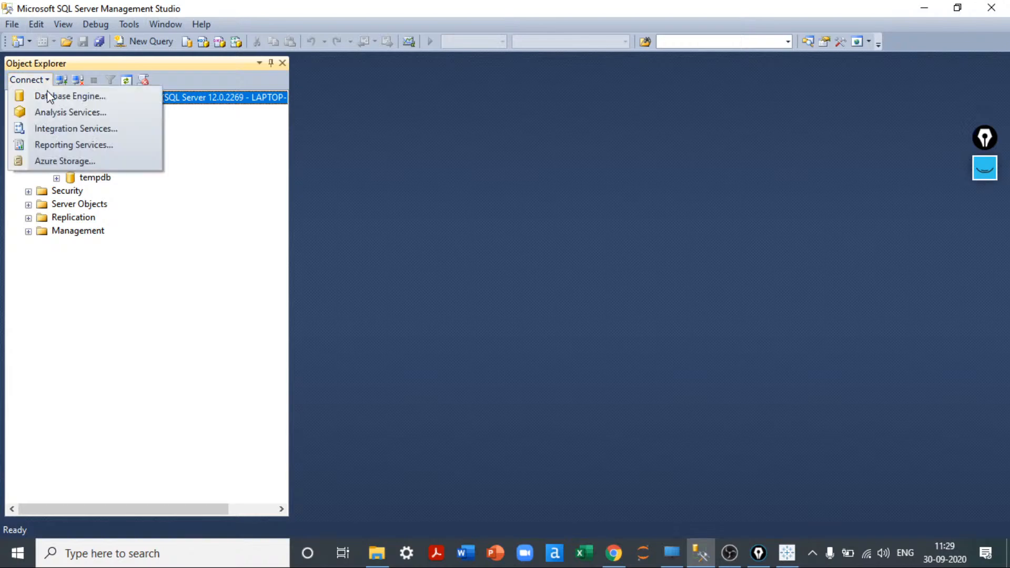
{"action": "left_click", "coordinate": [47, 95]}
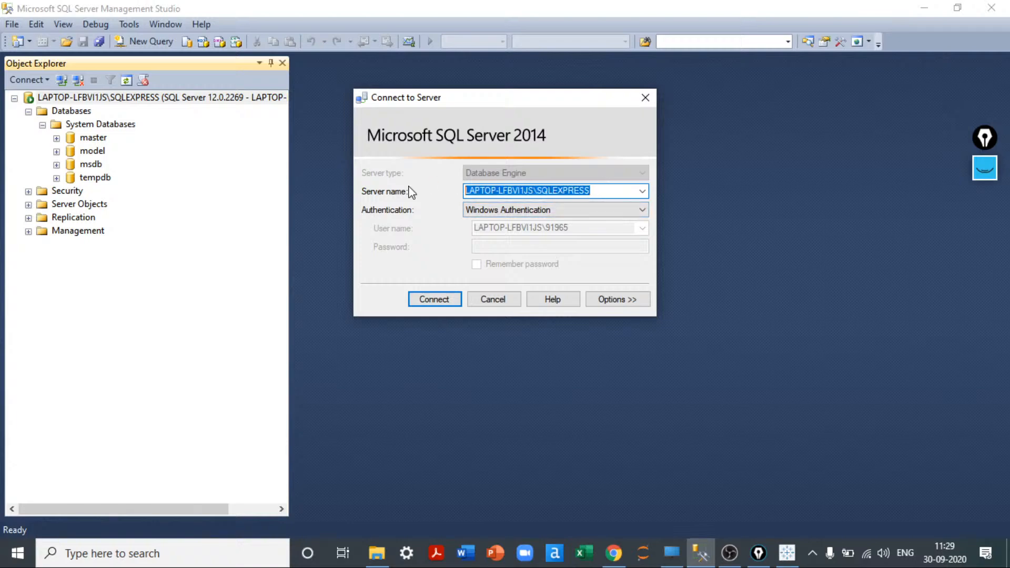
- Switch back to Tableau and sign in to server LAPTOP-LFBVI1JS\SQLEXPRESS with database "master" using Windows Authentication
{"action": "left_click", "coordinate": [787, 553]}
{"action": "type", "text": "LAPTOP-LFBVI1JS\\SQLEXPRESS"}
{"action": "left_click", "coordinate": [361, 197]}
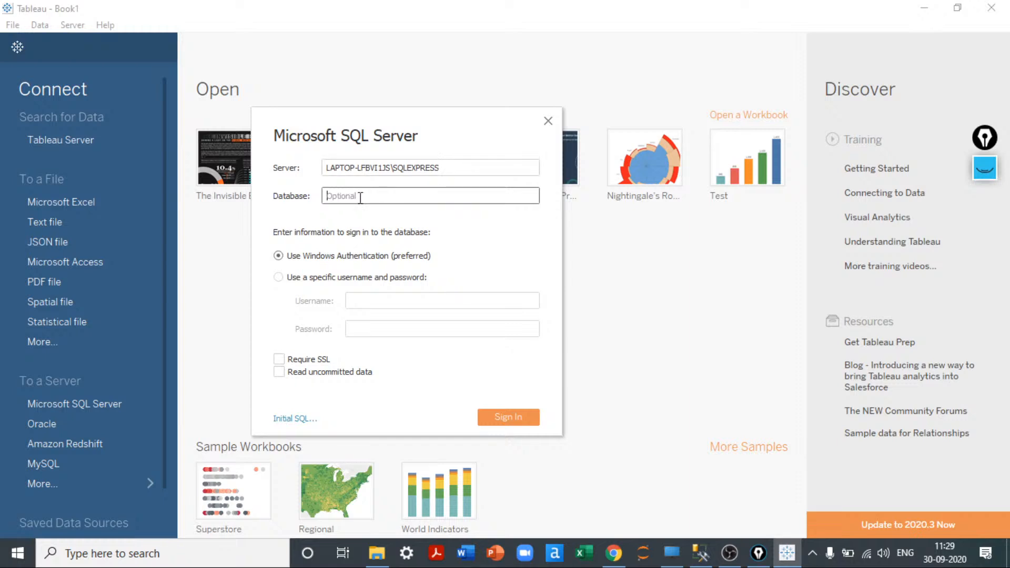
{"action": "type", "text": "master"}
{"action": "left_click", "coordinate": [524, 421]}
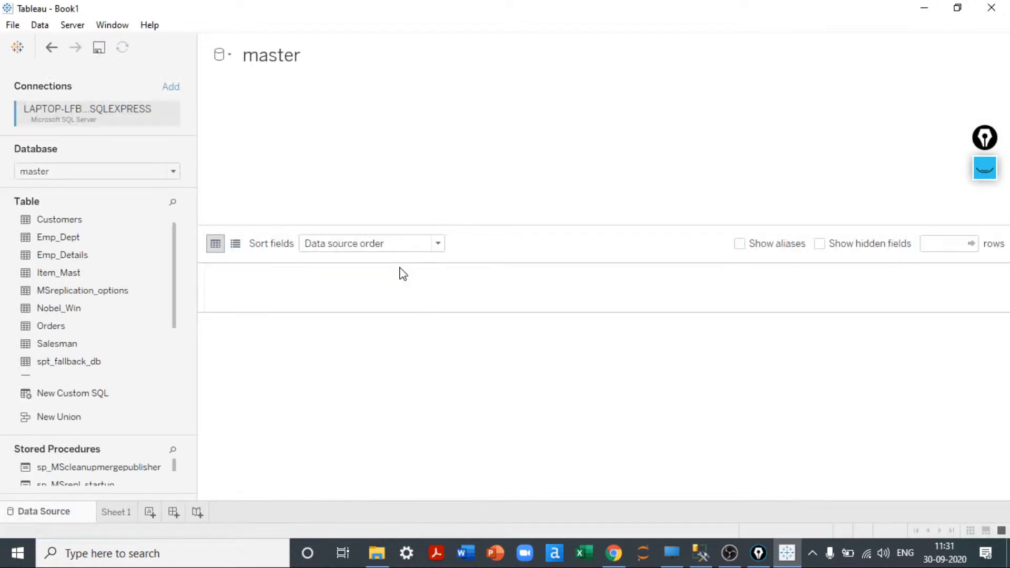
- Examine the tables and stored procedures listed for the master database
{"action": "scroll", "coordinate": [195, 391], "scroll_direction": "down", "scroll_amount": 2}
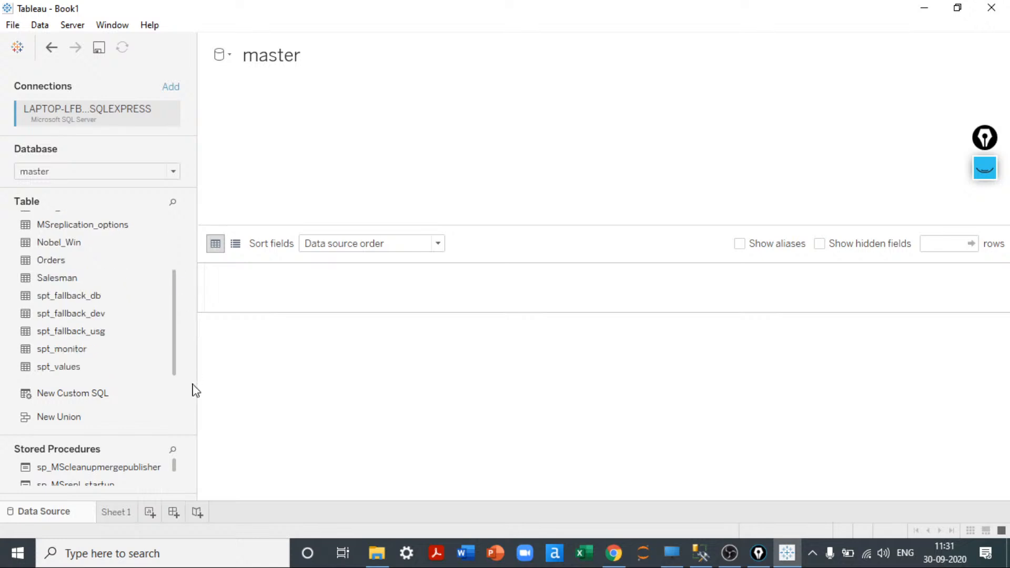
{"action": "scroll", "coordinate": [180, 249], "scroll_direction": "up", "scroll_amount": 3}
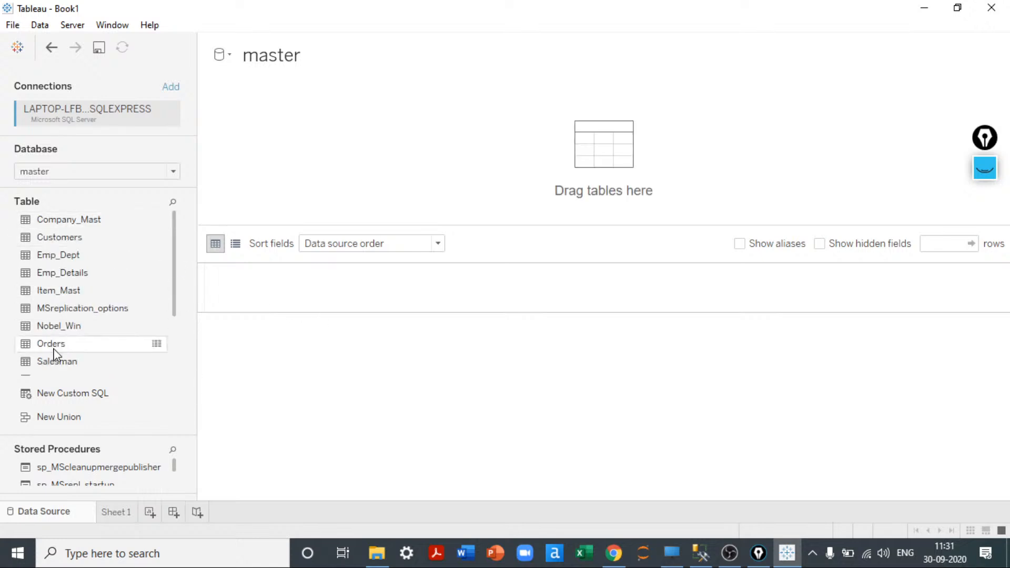
{"action": "scroll", "coordinate": [55, 352], "scroll_direction": "down", "scroll_amount": 3}
{"action": "scroll", "coordinate": [55, 352], "scroll_direction": "up", "scroll_amount": 3}
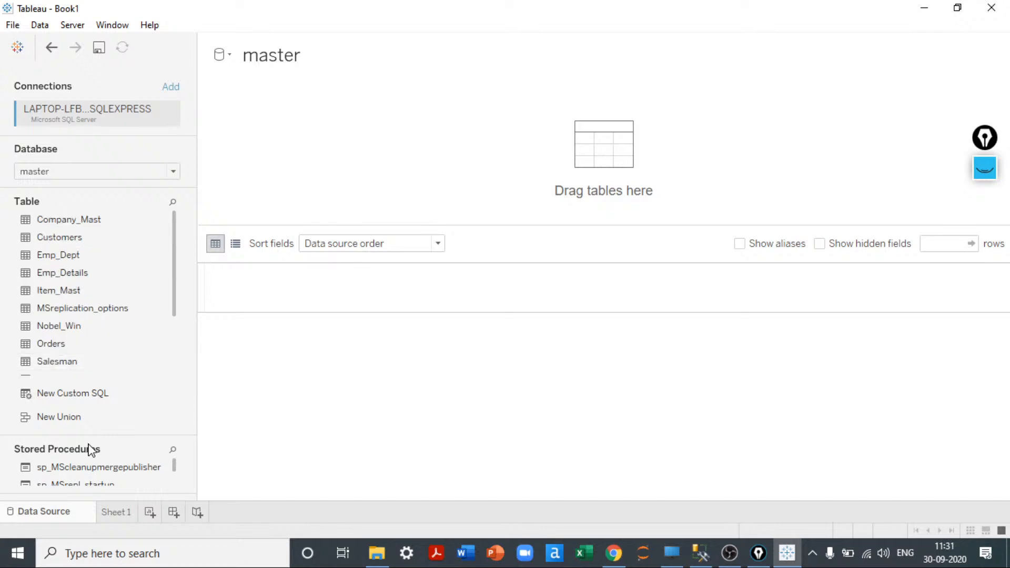
{"action": "left_click_drag", "start_coordinate": [110, 433], "coordinate": [99, 451]}
{"action": "scroll", "coordinate": [85, 350], "scroll_direction": "down", "scroll_amount": 3}
{"action": "scroll", "coordinate": [84, 350], "scroll_direction": "up", "scroll_amount": 3}
- Close the master data source from Sheet 1 and return to the Connect start page
{"action": "left_click", "coordinate": [127, 513]}
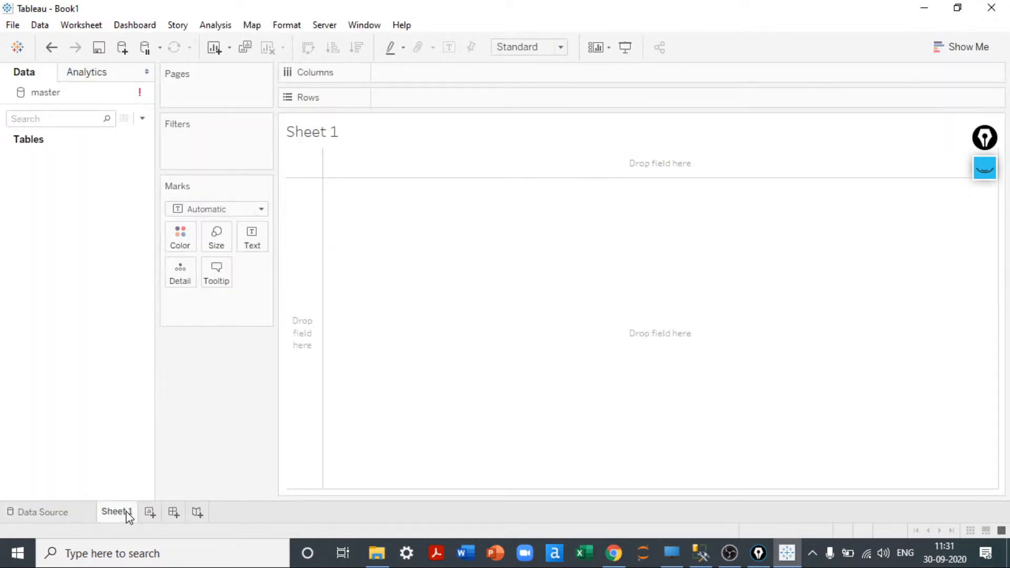
{"action": "right_click", "coordinate": [69, 99]}
{"action": "left_click", "coordinate": [105, 195]}
{"action": "left_click", "coordinate": [39, 517]}
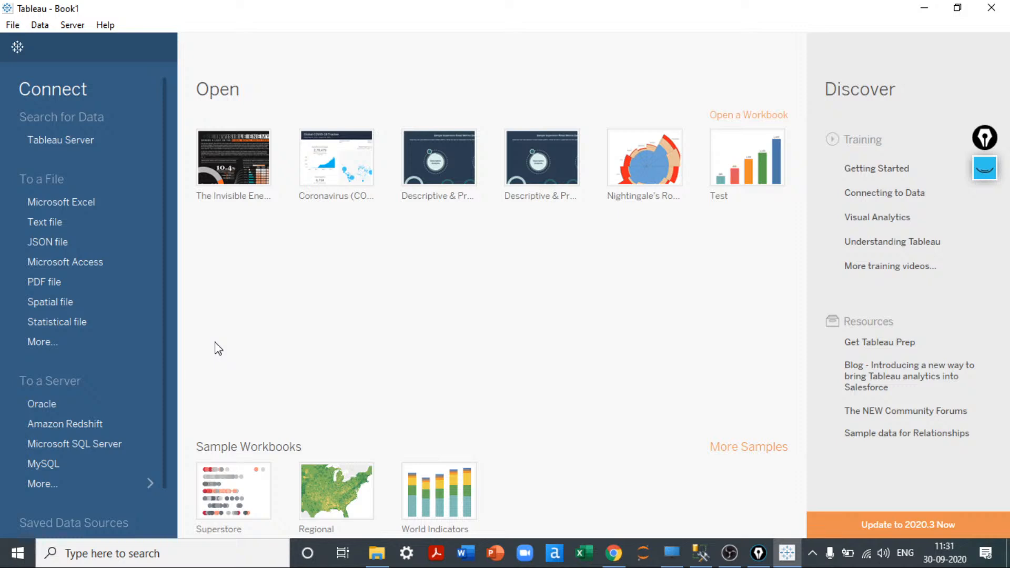
- Connect to the Excel workbook PropertyOrderProduct.xlsx in the Chapter09 folder of the Tableau exercise files
{"action": "left_click", "coordinate": [52, 204]}
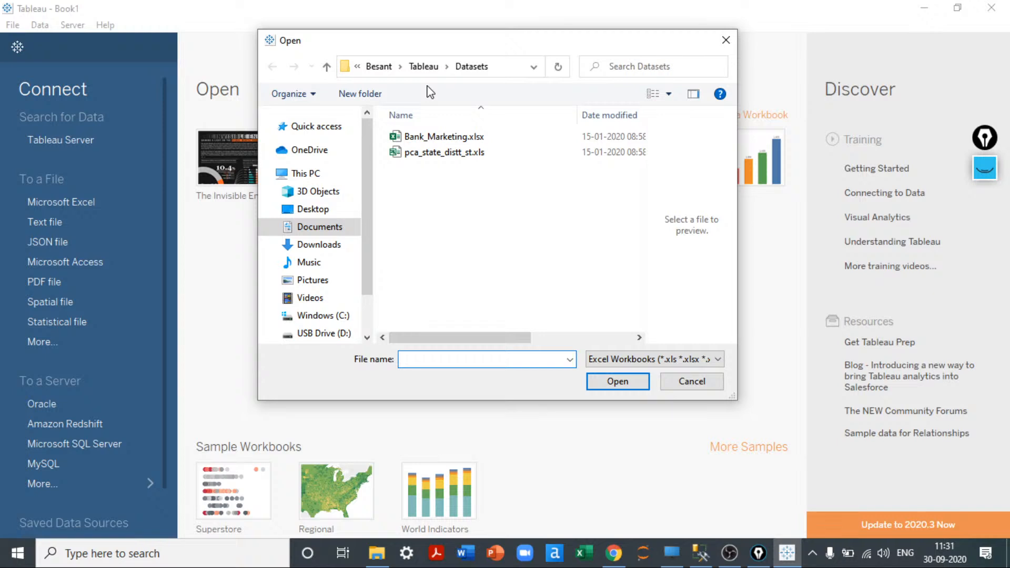
{"action": "left_click", "coordinate": [423, 67]}
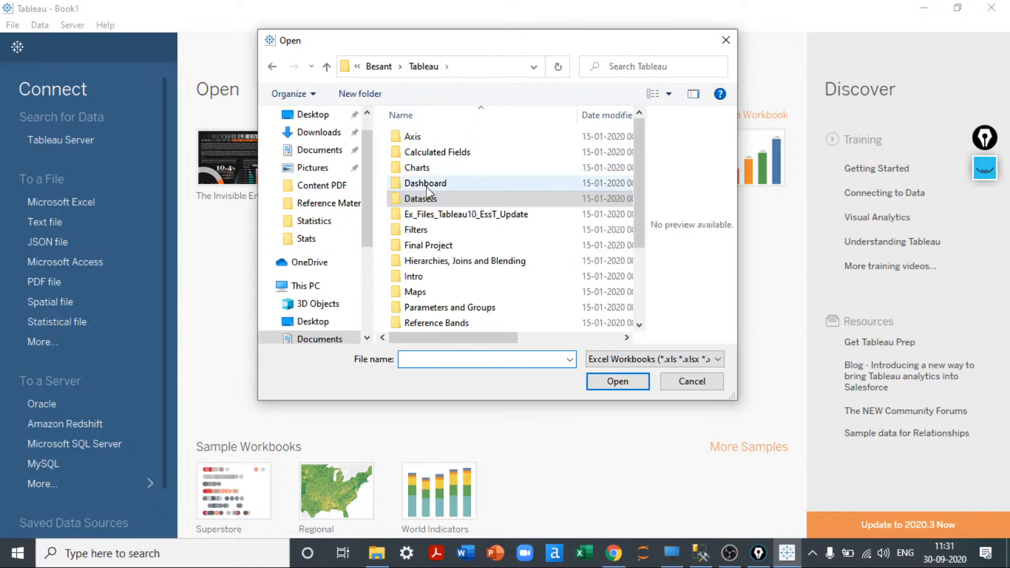
{"action": "double_click", "coordinate": [436, 220]}
{"action": "double_click", "coordinate": [416, 138]}
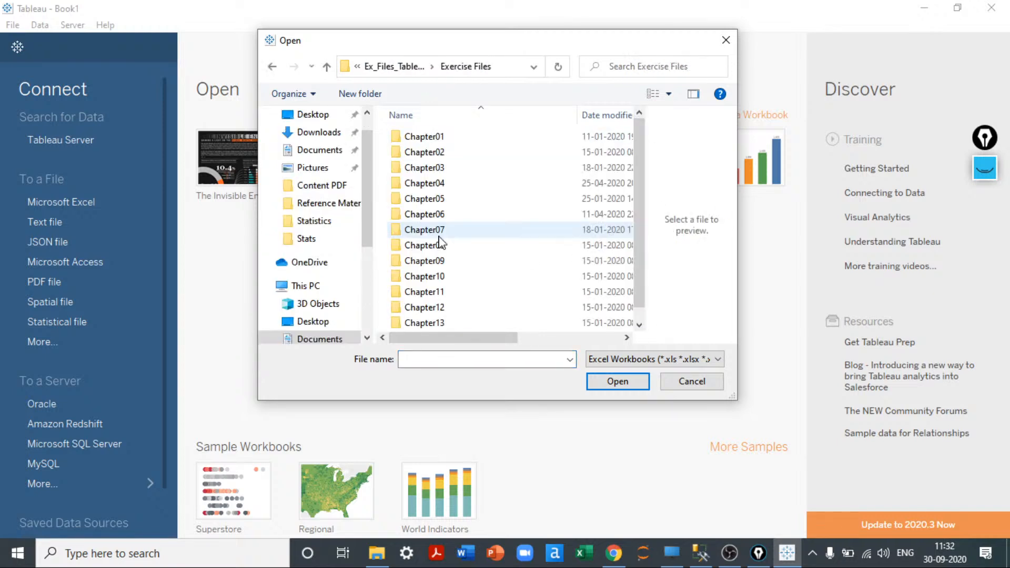
{"action": "double_click", "coordinate": [425, 261]}
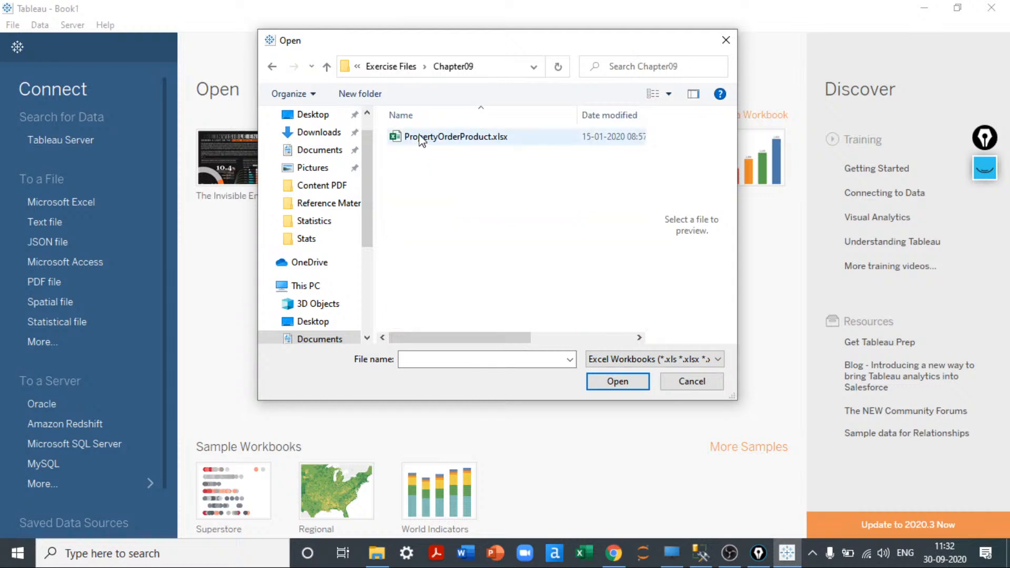
{"action": "double_click", "coordinate": [421, 138]}
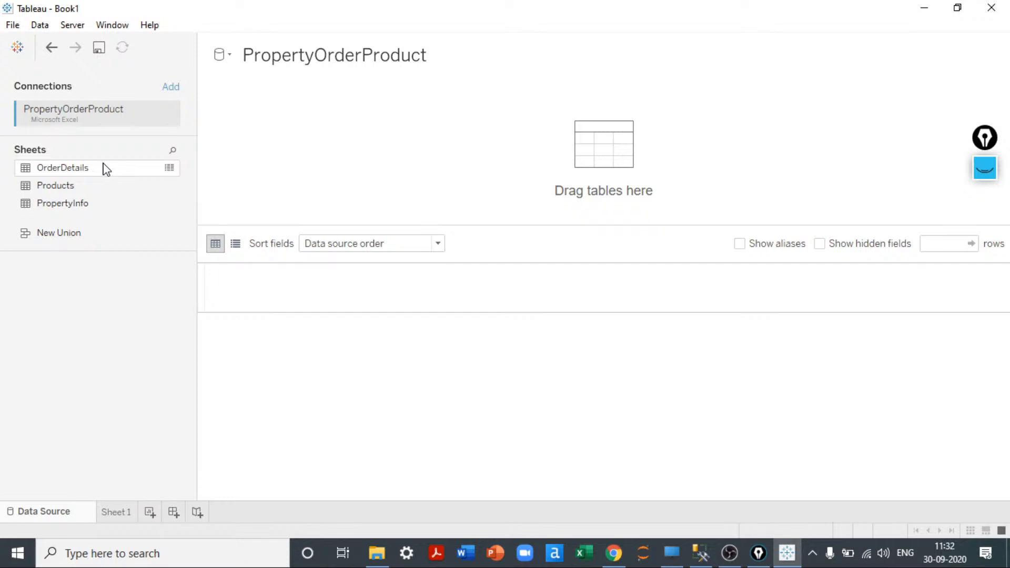
- Preview the data of the workbook's sheets, including OrderDetails and PropertyInfo
{"action": "left_click", "coordinate": [171, 171]}
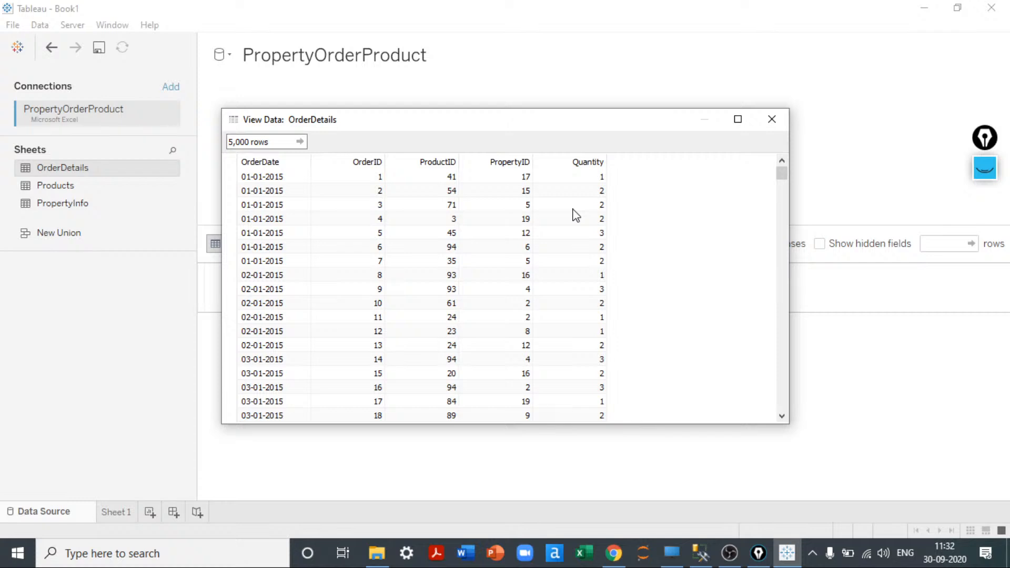
{"action": "left_click_drag", "start_coordinate": [782, 176], "coordinate": [783, 372]}
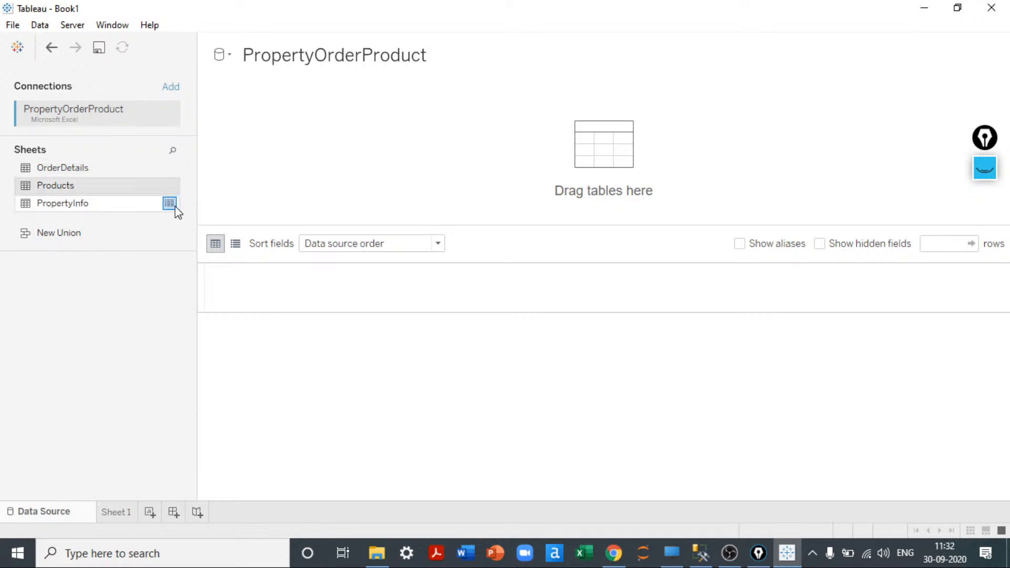
{"action": "left_click", "coordinate": [169, 204]}
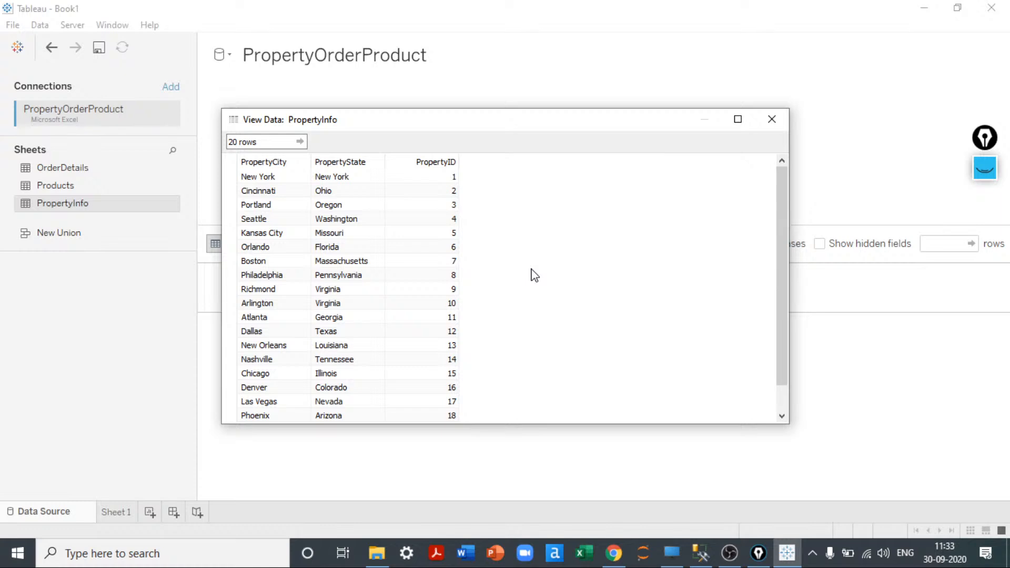
{"action": "key", "text": "Escape"}
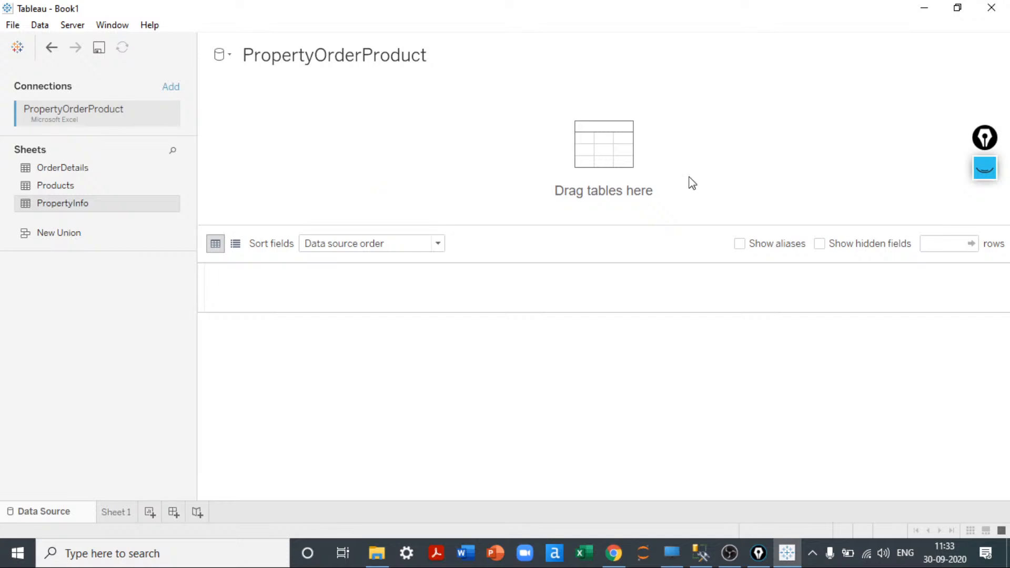
{"action": "left_click_drag", "start_coordinate": [993, 140], "coordinate": [1004, 109]}
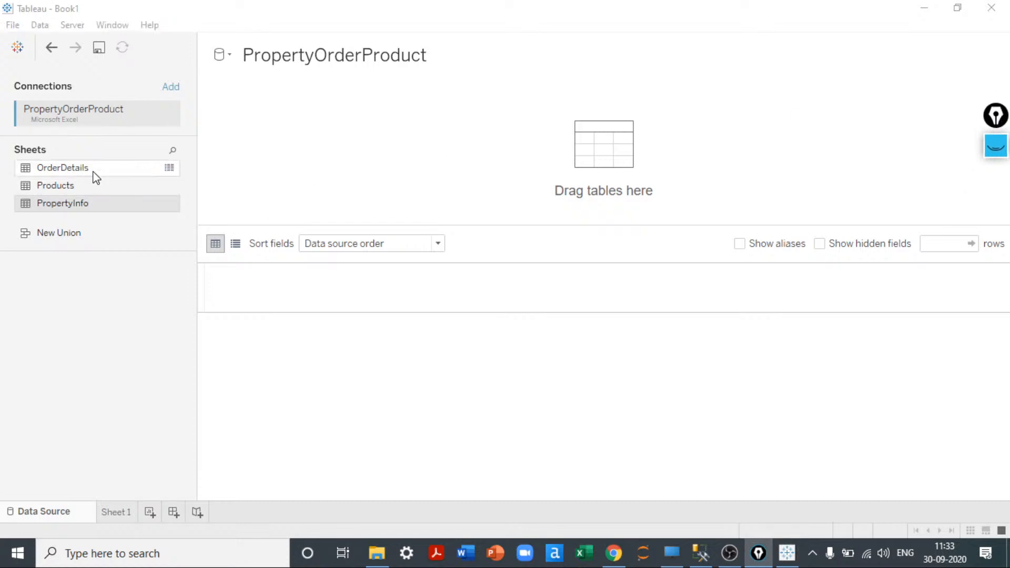
{"action": "left_click_drag", "start_coordinate": [96, 177], "coordinate": [191, 166]}
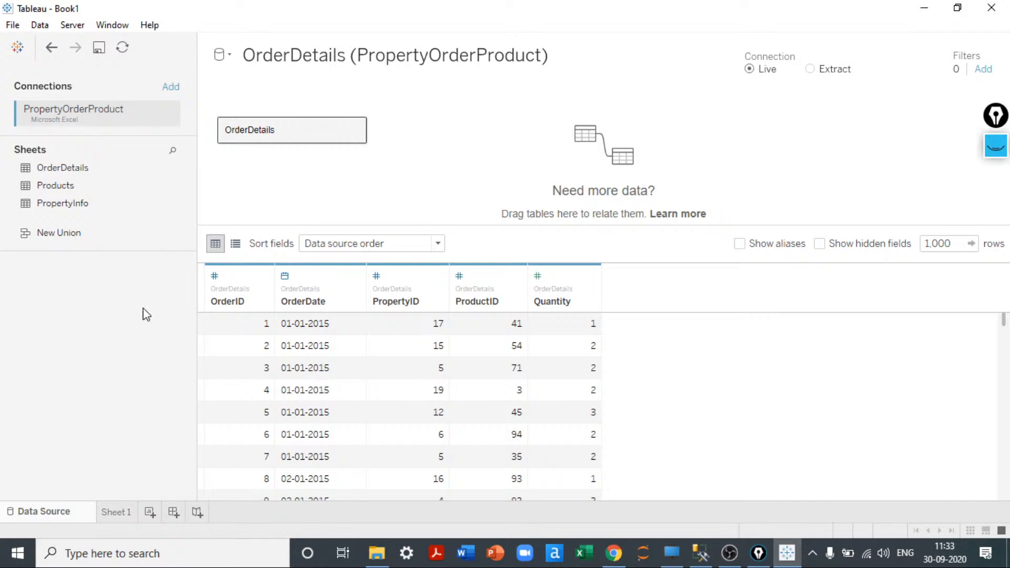
{"action": "left_click", "coordinate": [307, 185]}
{"action": "key", "text": "Delete"}
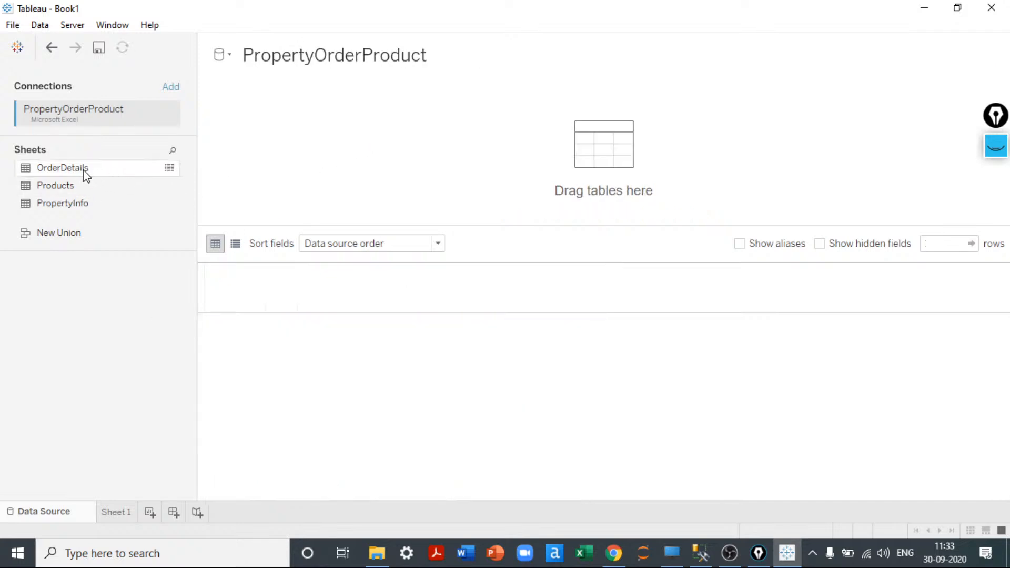
- Add the OrderDetails sheet to the data source canvas and enter 10000 as the number of preview rows
{"action": "left_click_drag", "start_coordinate": [85, 173], "coordinate": [305, 140]}
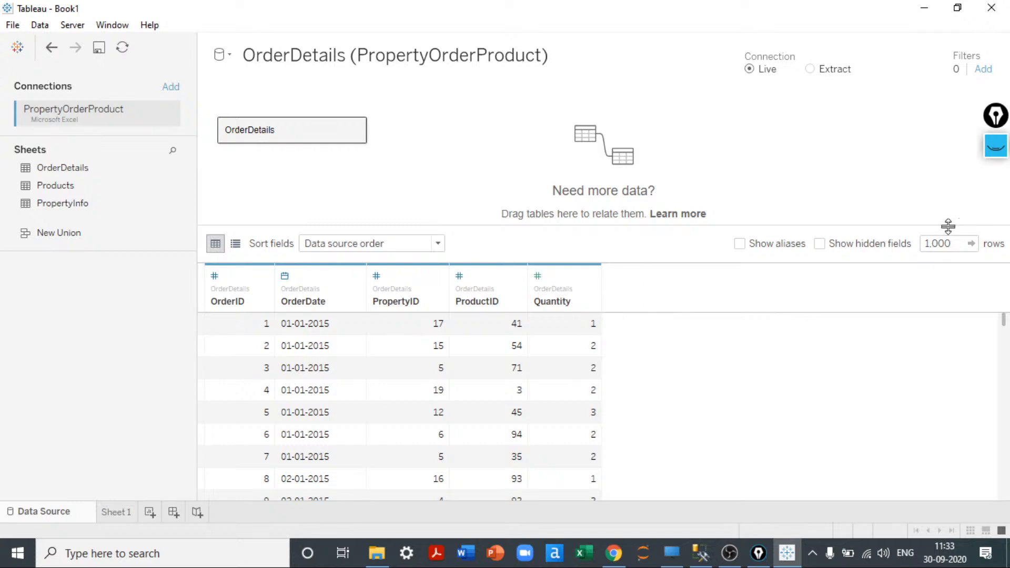
{"action": "left_click", "coordinate": [950, 244]}
{"action": "key", "text": "shift+Right"}
{"action": "key", "text": "shift+Right"}
{"action": "key", "text": "shift+Right"}
{"action": "key", "text": "shift+Right"}
{"action": "key", "text": "shift+Right"}
{"action": "type", "text": "10000"}
- Limit the OrderDetails data preview to 10 rows
{"action": "double_click", "coordinate": [949, 243]}
{"action": "type", "text": "10"}
{"action": "key", "text": "Return"}
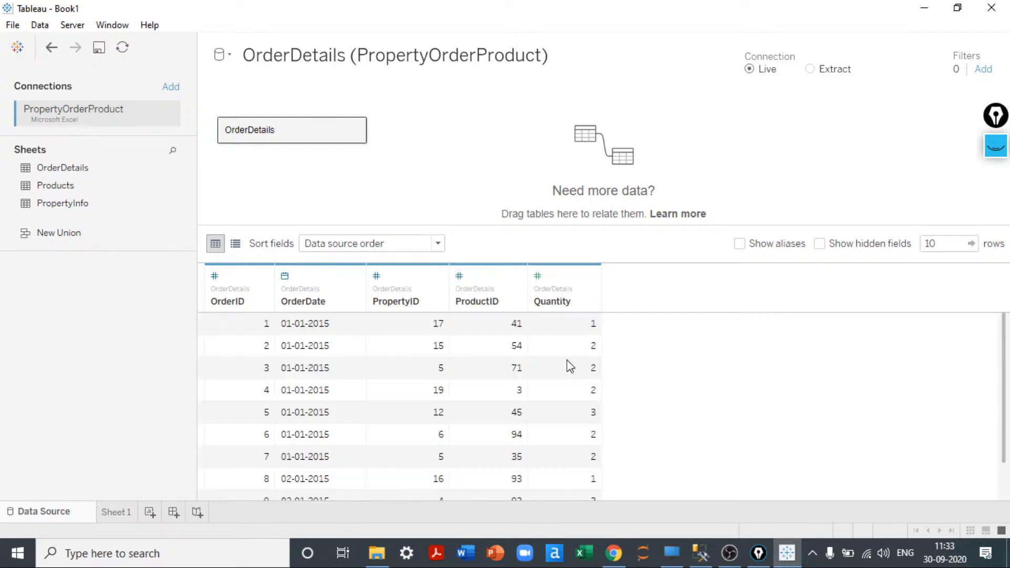
- Limit the OrderDetails data preview to 5 rows
{"action": "scroll", "coordinate": [568, 367], "scroll_direction": "down", "scroll_amount": 1}
{"action": "scroll", "coordinate": [568, 367], "scroll_direction": "up", "scroll_amount": 1}
{"action": "left_click", "coordinate": [941, 247]}
{"action": "left_click", "coordinate": [941, 247]}
{"action": "key", "text": "BackSpace"}
{"action": "key", "text": "BackSpace"}
{"action": "type", "text": "5"}
{"action": "key", "text": "Return"}
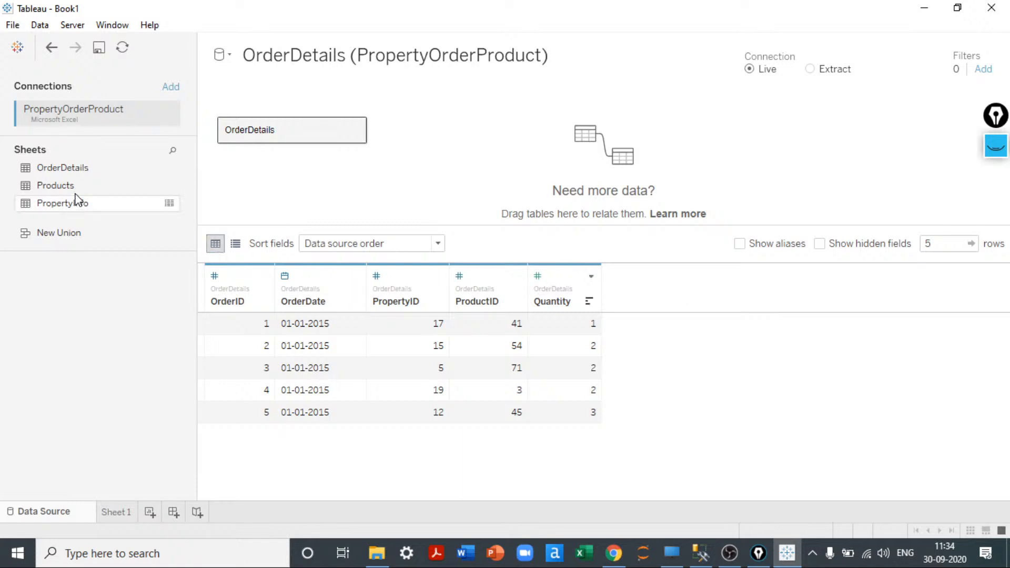
- Relate the Products sheet to OrderDetails and set the relationship's cardinality to Many for OrderDetails and One for Products
{"action": "left_click_drag", "start_coordinate": [67, 188], "coordinate": [456, 127]}
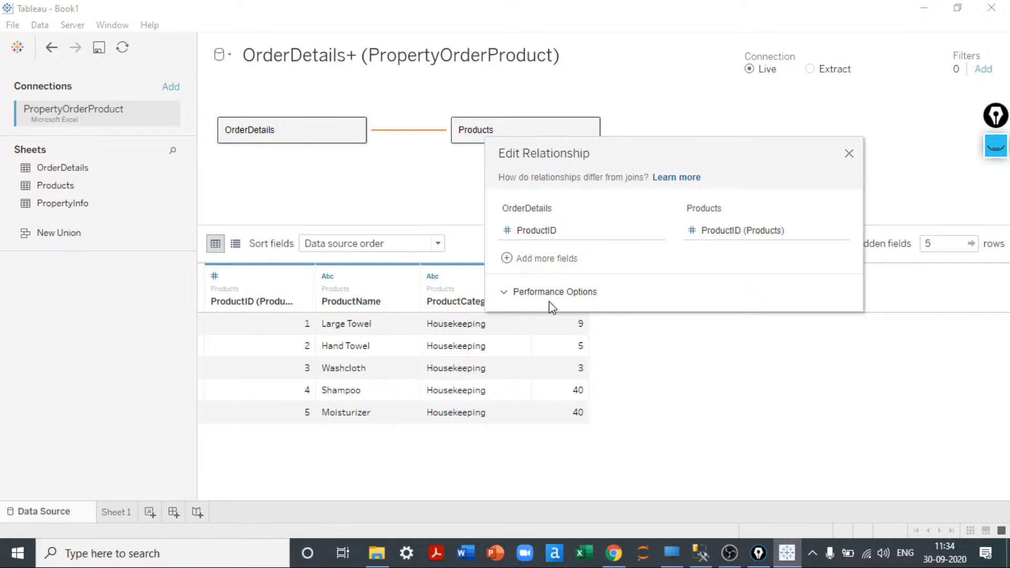
{"action": "left_click", "coordinate": [514, 295]}
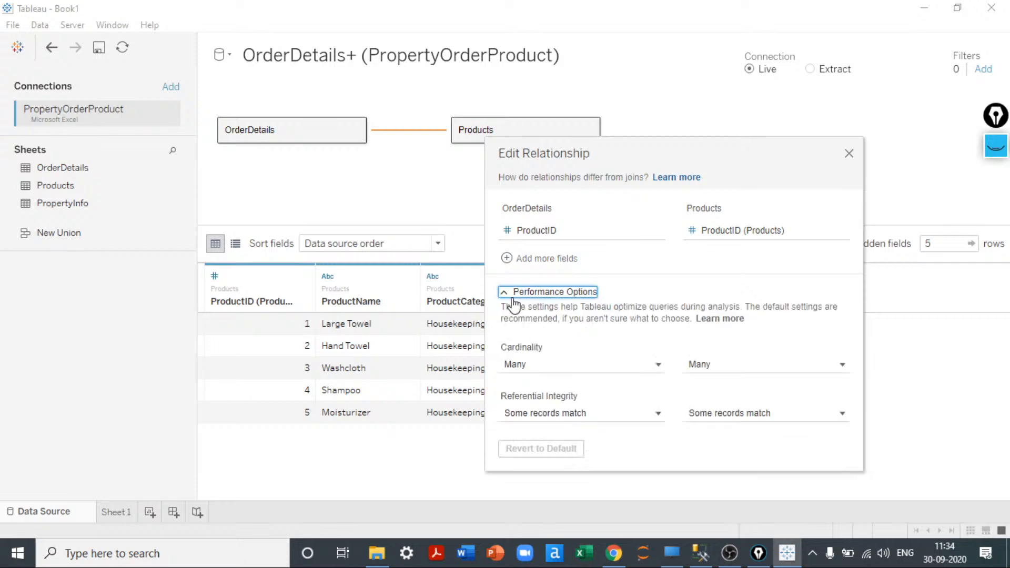
{"action": "left_click", "coordinate": [609, 365]}
{"action": "left_click", "coordinate": [570, 273]}
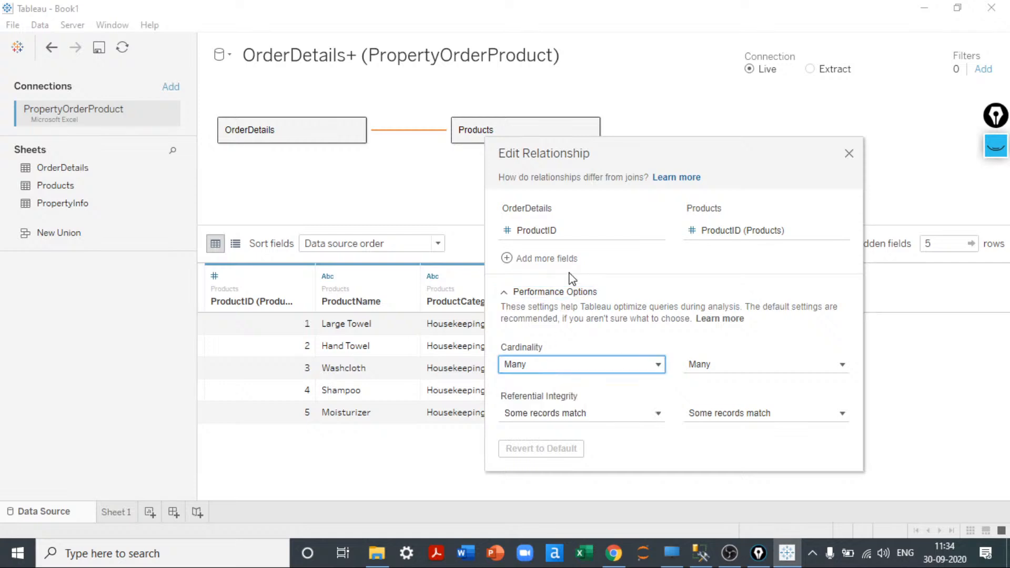
{"action": "left_click", "coordinate": [746, 365]}
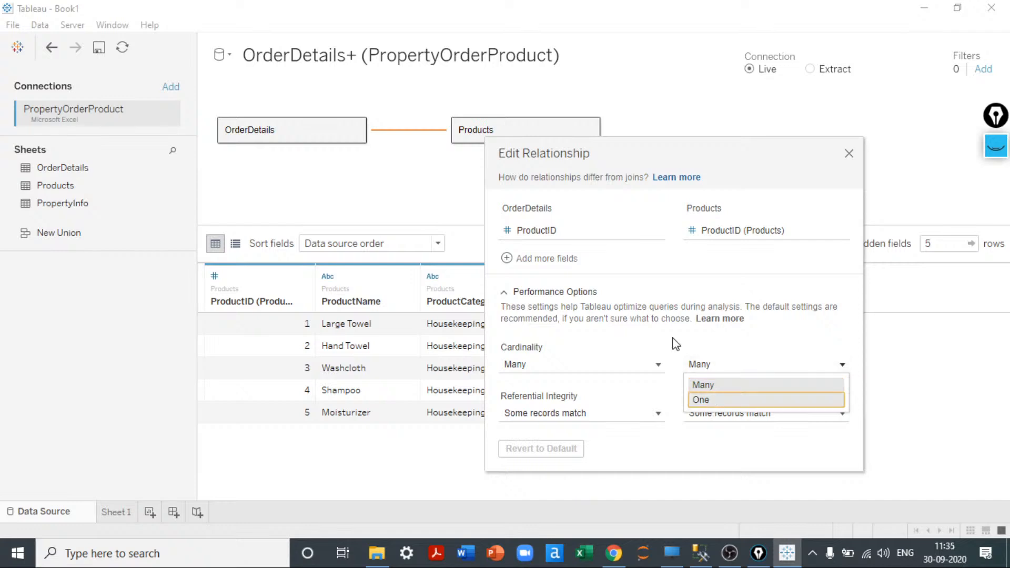
{"action": "key", "text": "Return"}
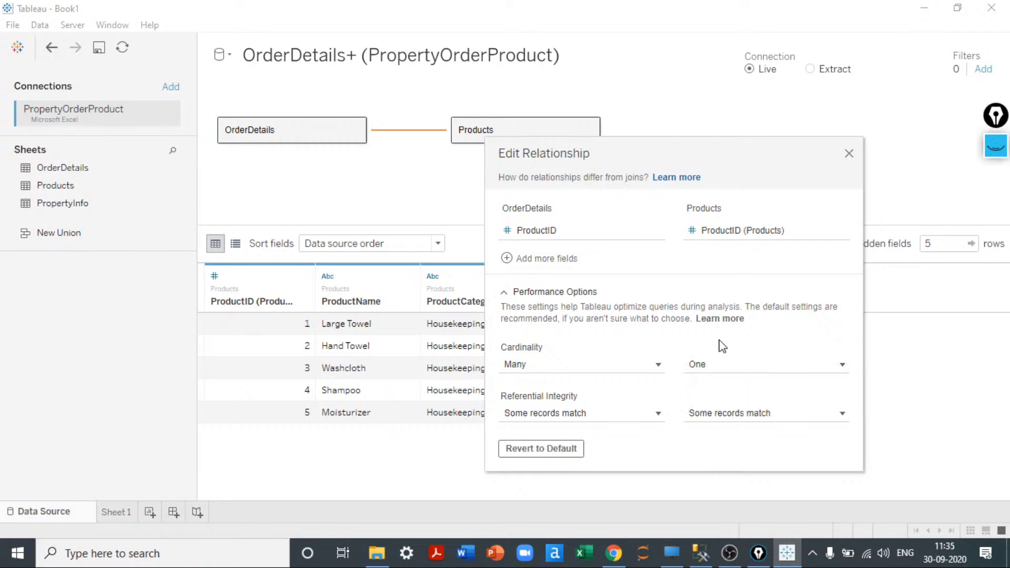
{"action": "left_click", "coordinate": [715, 416]}
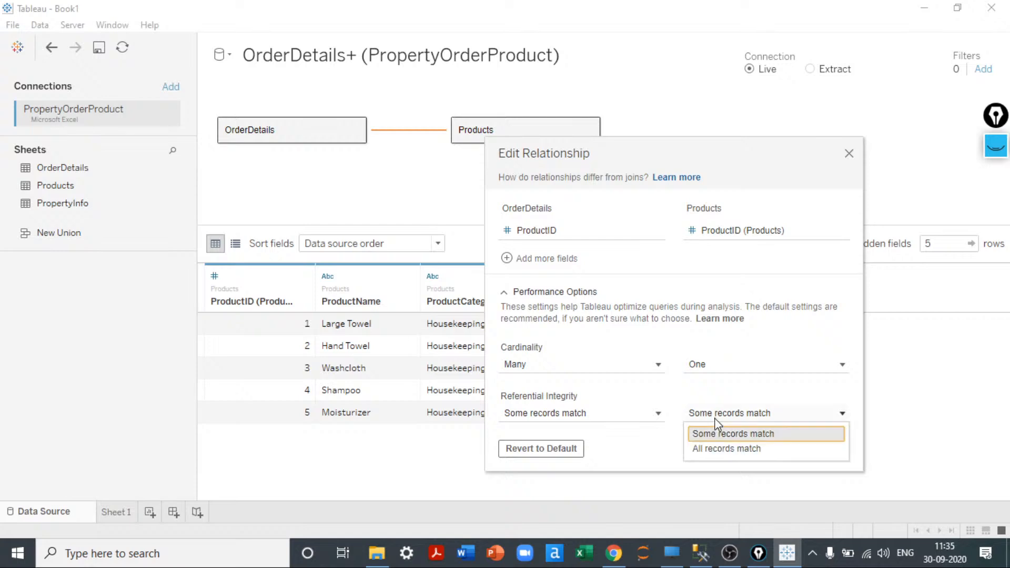
{"action": "left_click", "coordinate": [715, 418]}
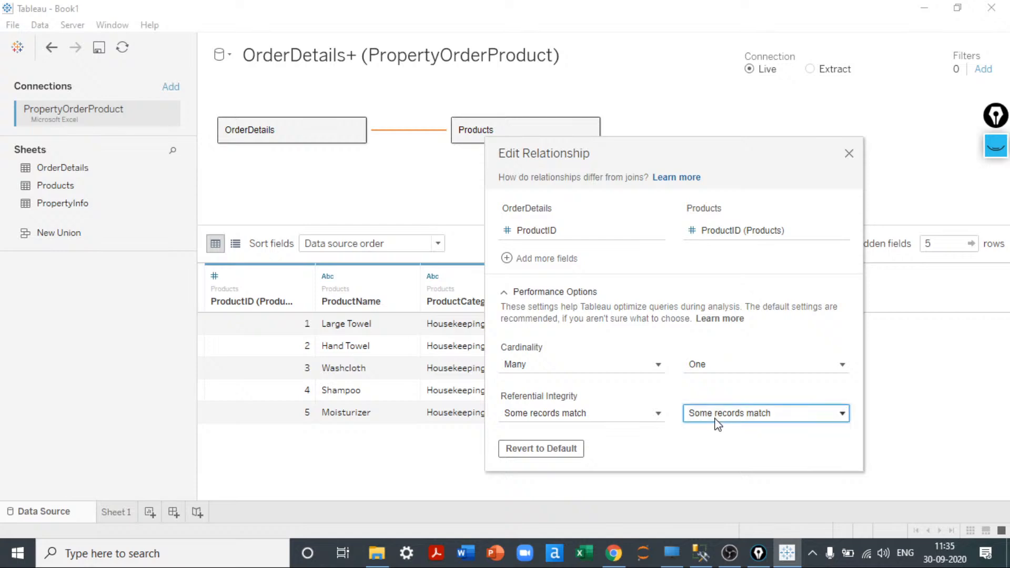
{"action": "left_click", "coordinate": [849, 153]}
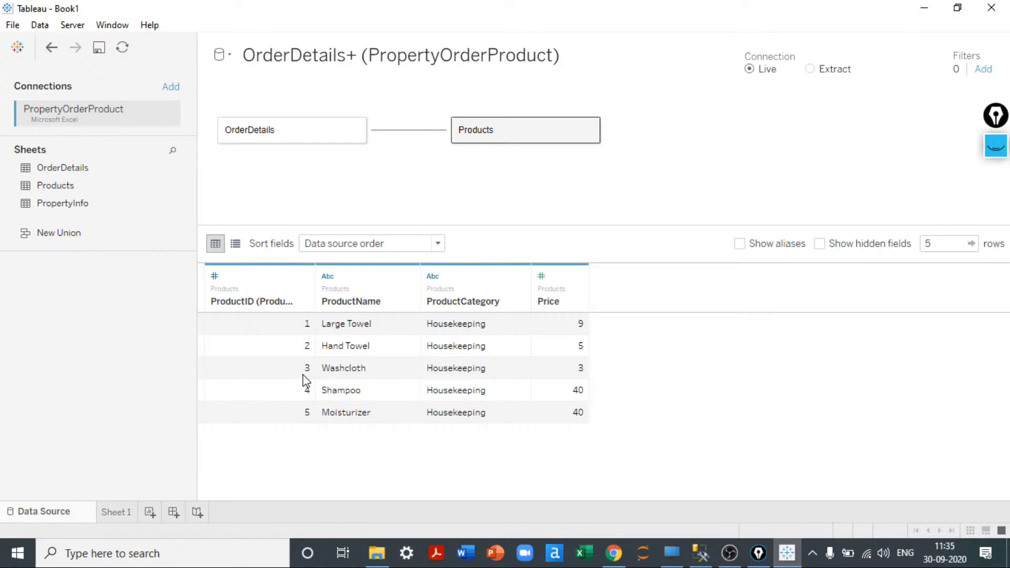
- Preview the data of OrderDetails and Products on the canvas and try to relate the PropertyInfo sheet to Products
{"action": "left_click", "coordinate": [245, 132]}
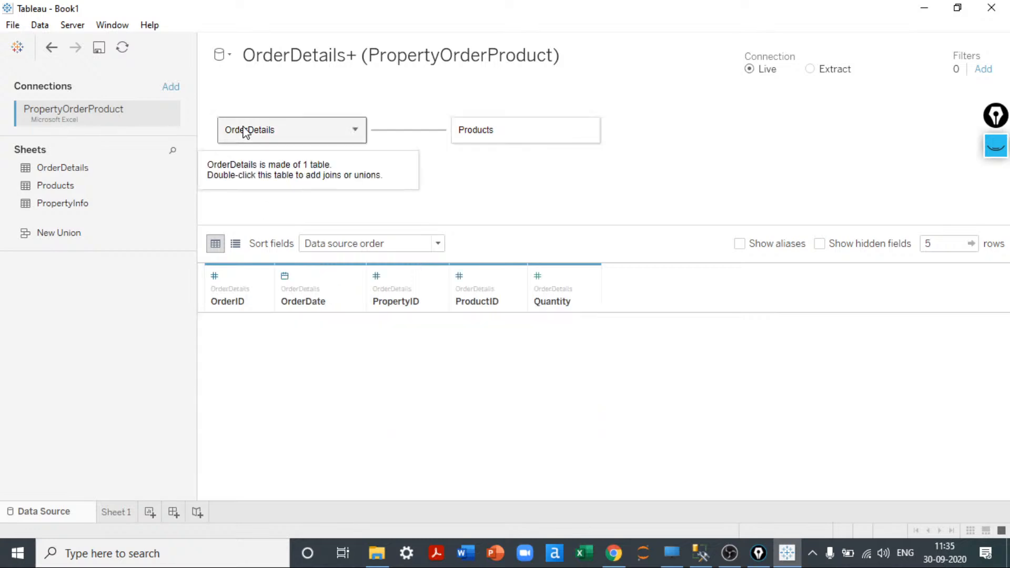
{"action": "left_click", "coordinate": [525, 138]}
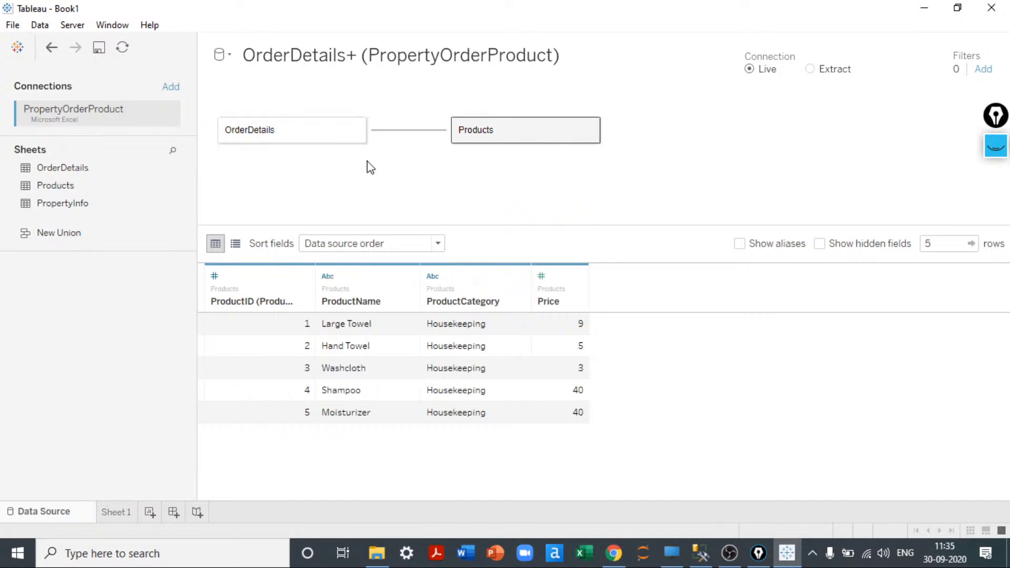
{"action": "left_click_drag", "start_coordinate": [77, 203], "coordinate": [643, 154]}
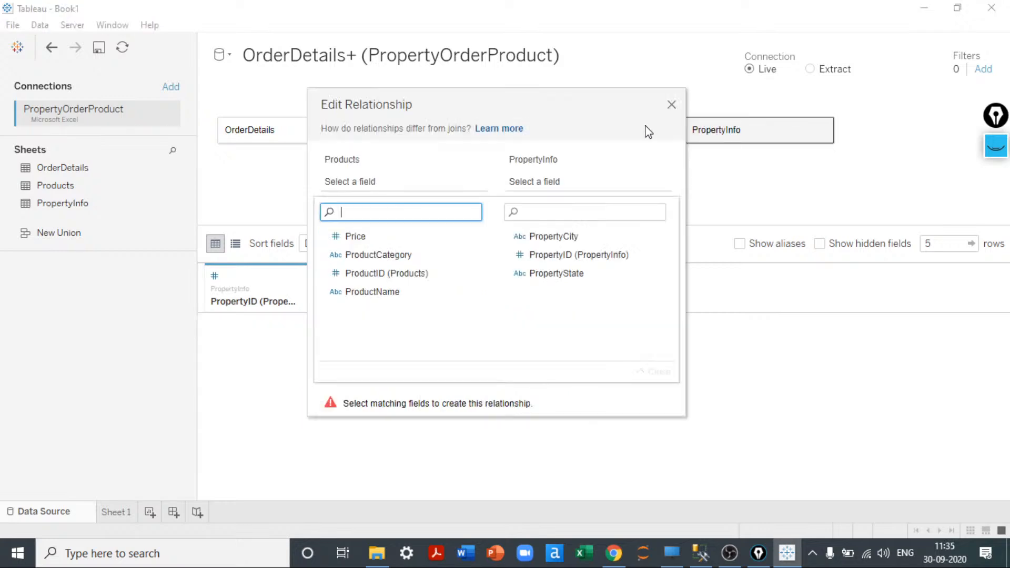
{"action": "left_click", "coordinate": [710, 134]}
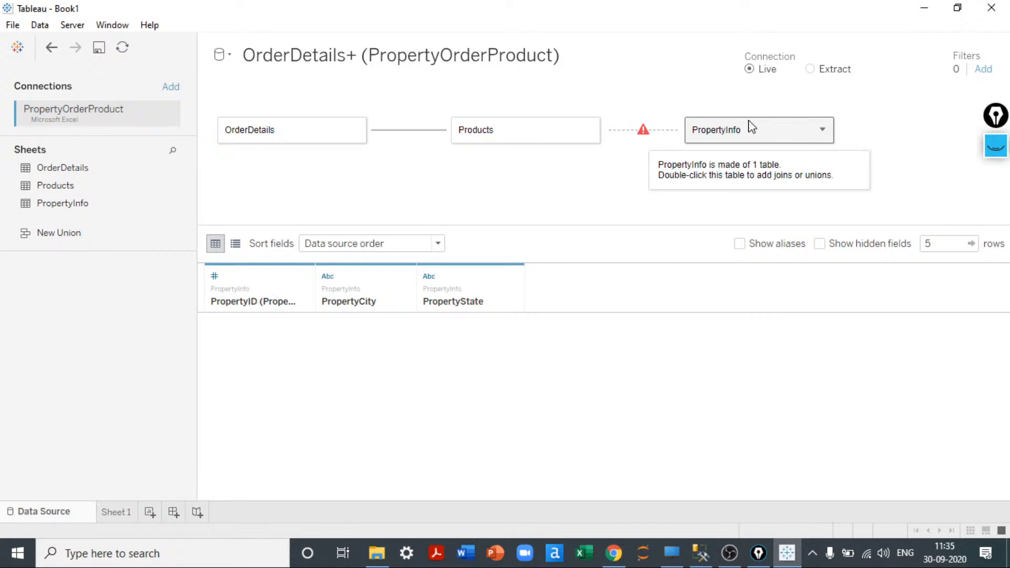
- Remove the PropertyInfo, Products and OrderDetails tables from the data source canvas
{"action": "left_click", "coordinate": [823, 132]}
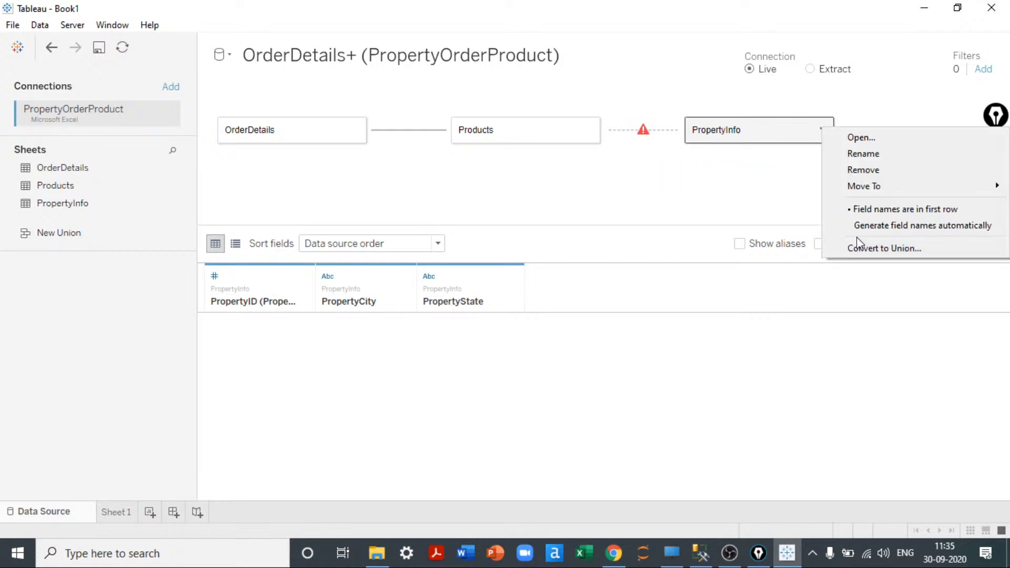
{"action": "left_click", "coordinate": [853, 169]}
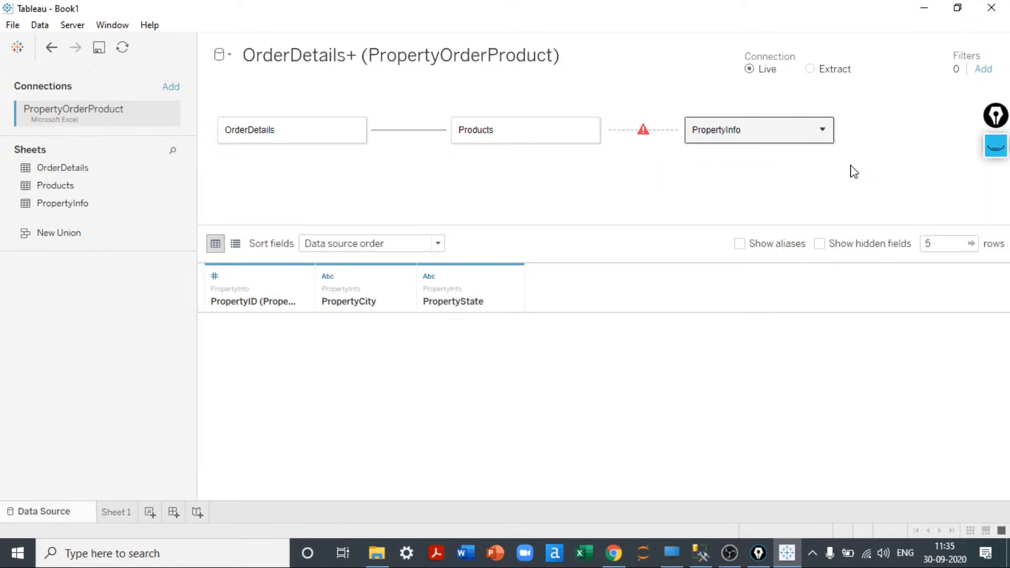
{"action": "left_click", "coordinate": [589, 129]}
{"action": "left_click", "coordinate": [609, 174]}
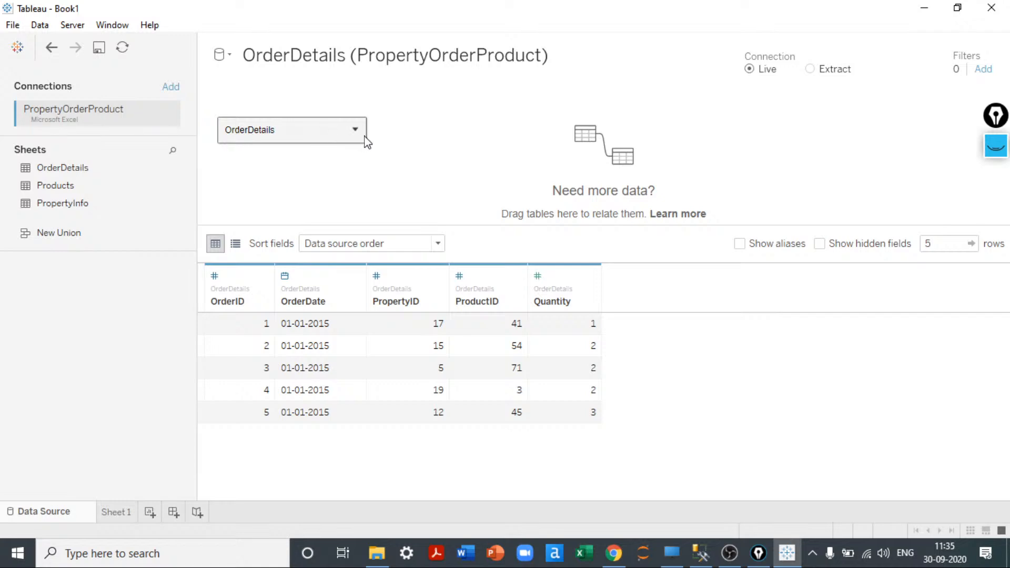
{"action": "left_click", "coordinate": [356, 129]}
{"action": "left_click", "coordinate": [381, 175]}
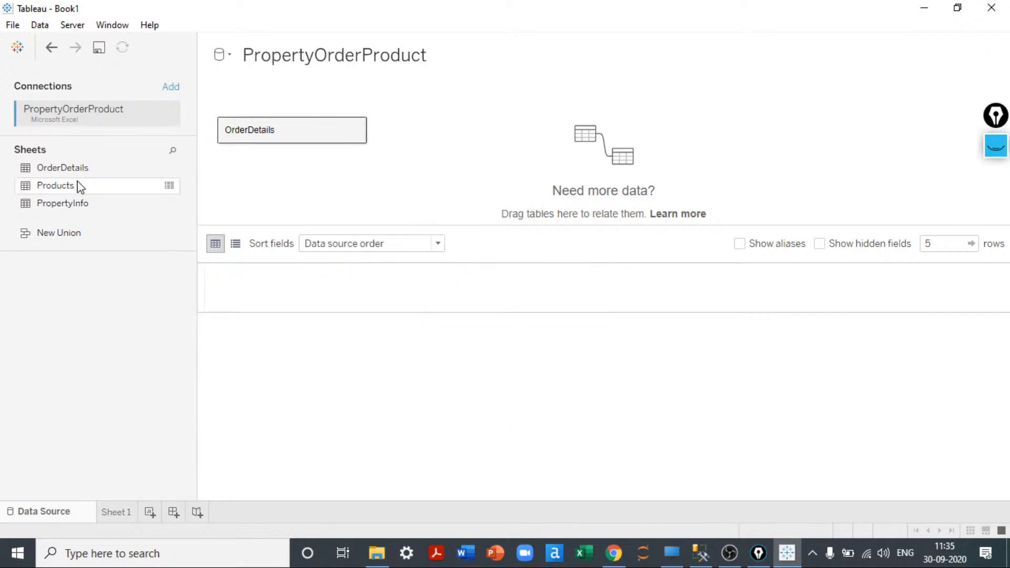
- Build the canvas again with Products first, OrderDetails related to it, and PropertyInfo related to OrderDetails
{"action": "left_click_drag", "start_coordinate": [79, 185], "coordinate": [268, 147]}
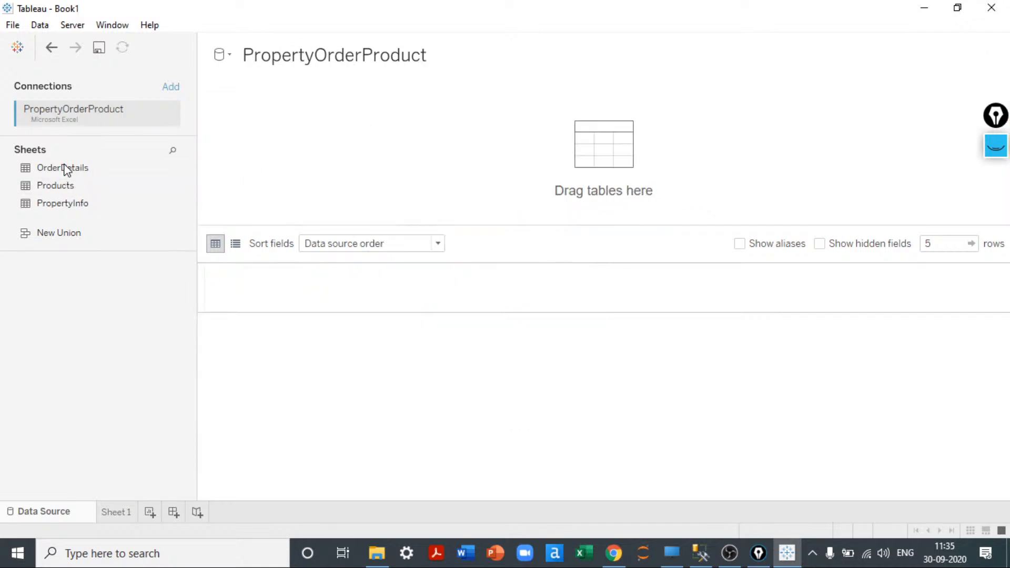
{"action": "left_click_drag", "start_coordinate": [67, 167], "coordinate": [427, 142]}
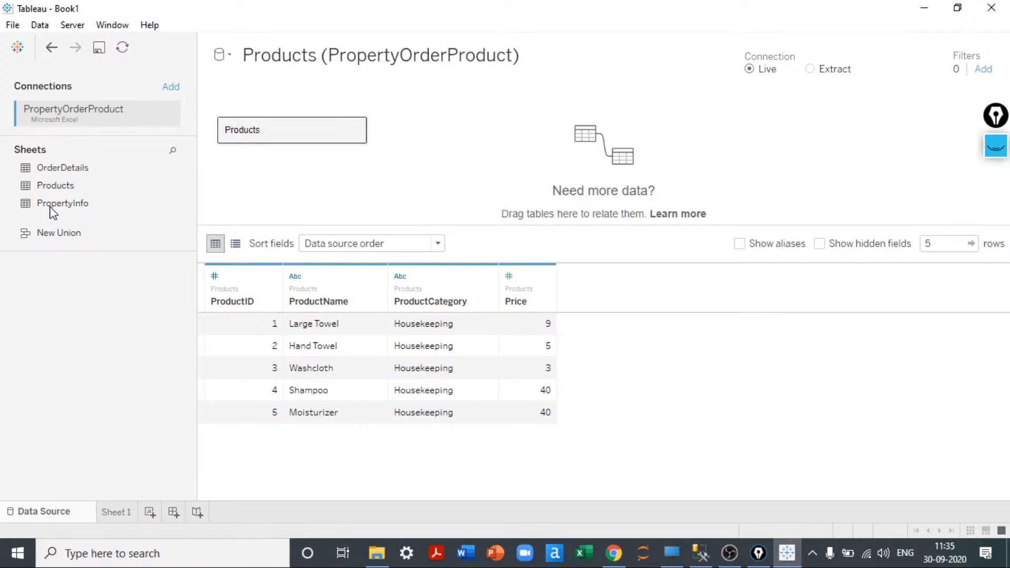
{"action": "left_click", "coordinate": [671, 182]}
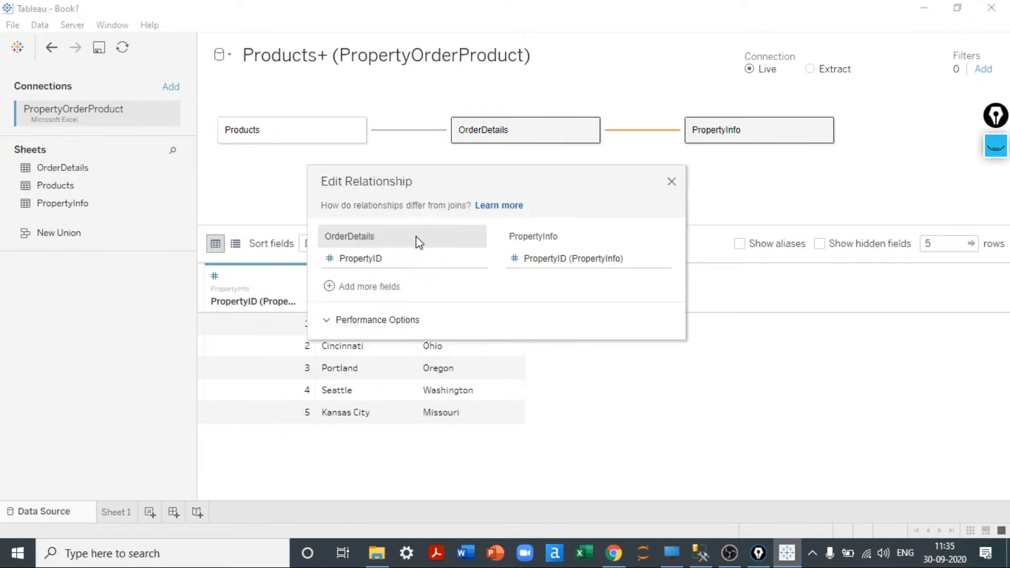
- Set the OrderDetails–PropertyInfo relationship's cardinality to Many and One, and check the performance options of the Products–OrderDetails relationship
{"action": "left_click", "coordinate": [379, 319]}
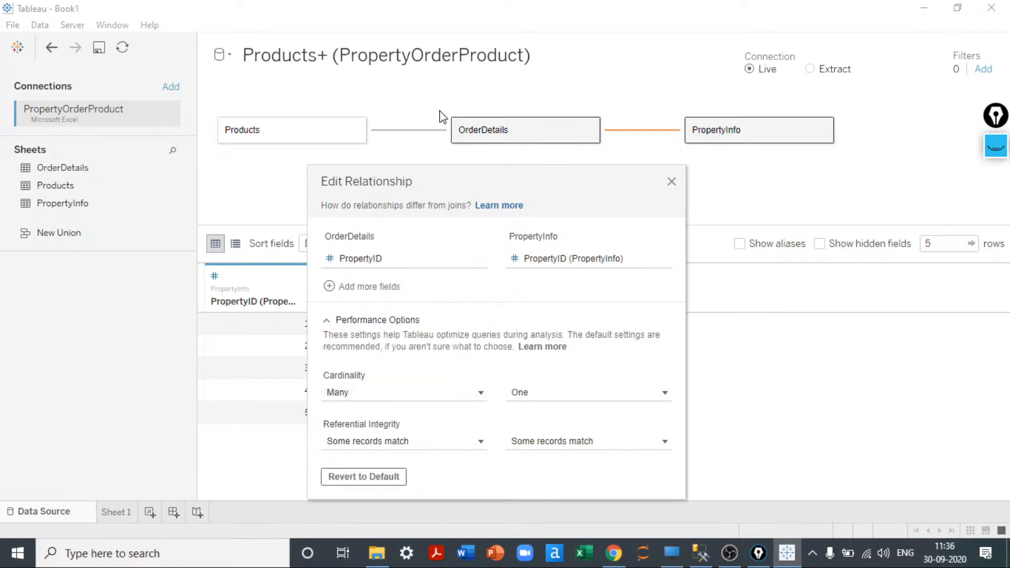
{"action": "left_click", "coordinate": [440, 112]}
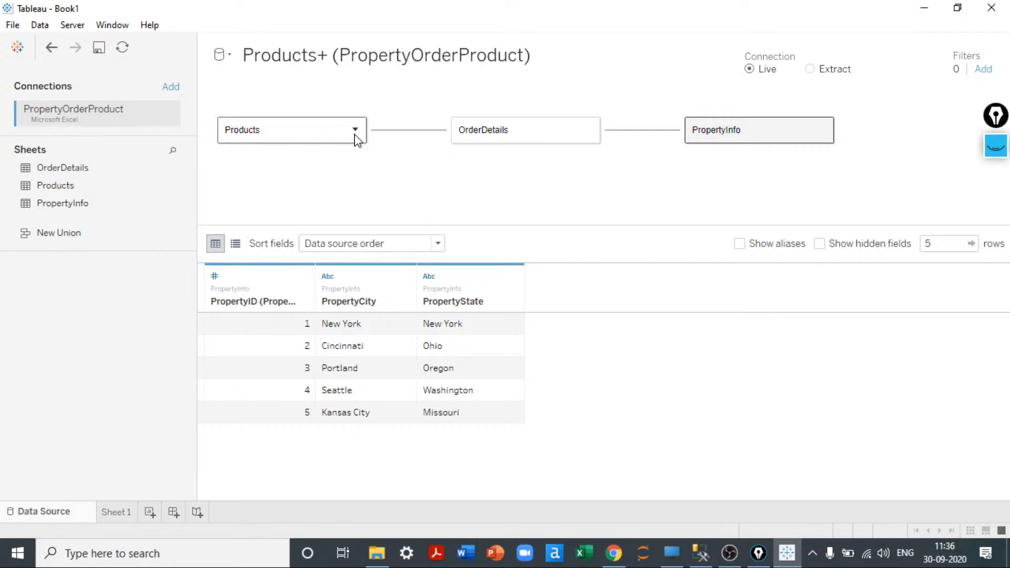
{"action": "left_click", "coordinate": [411, 131]}
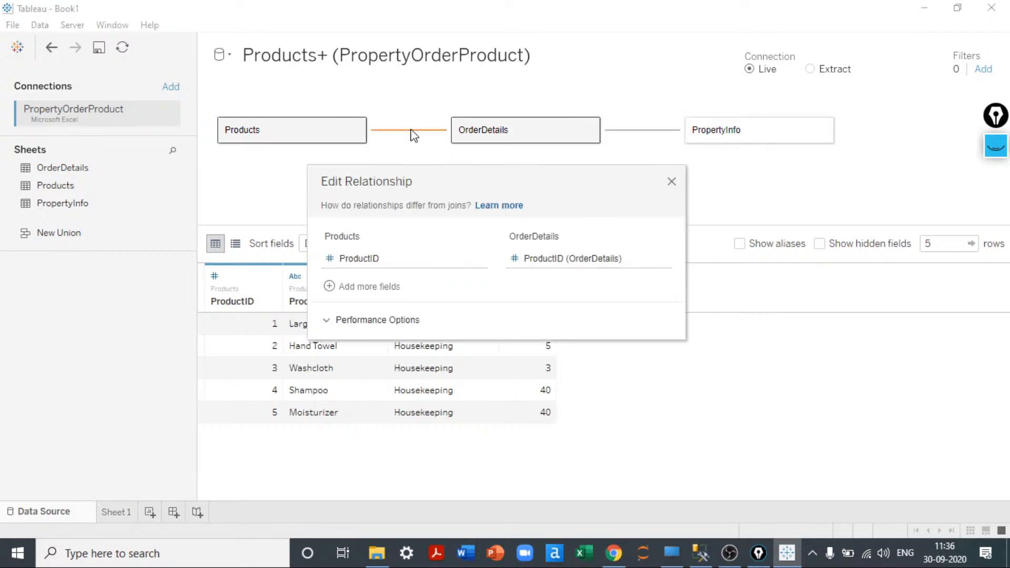
{"action": "left_click", "coordinate": [368, 320]}
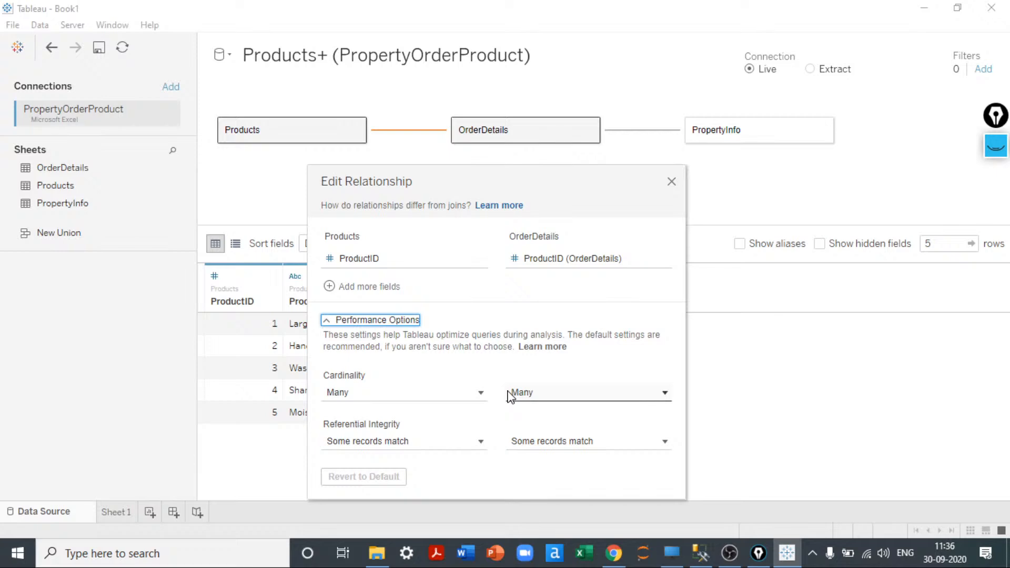
{"action": "key", "text": "Escape"}
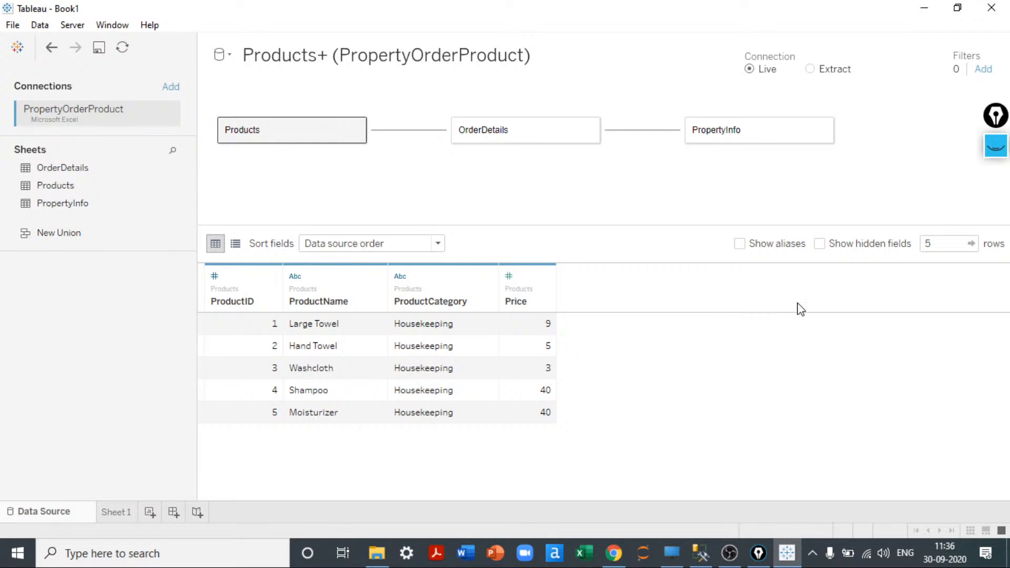
- Open Sheet 1 and look over the fields listed under the related tables
{"action": "left_click", "coordinate": [117, 512]}
{"action": "left_click", "coordinate": [120, 240]}
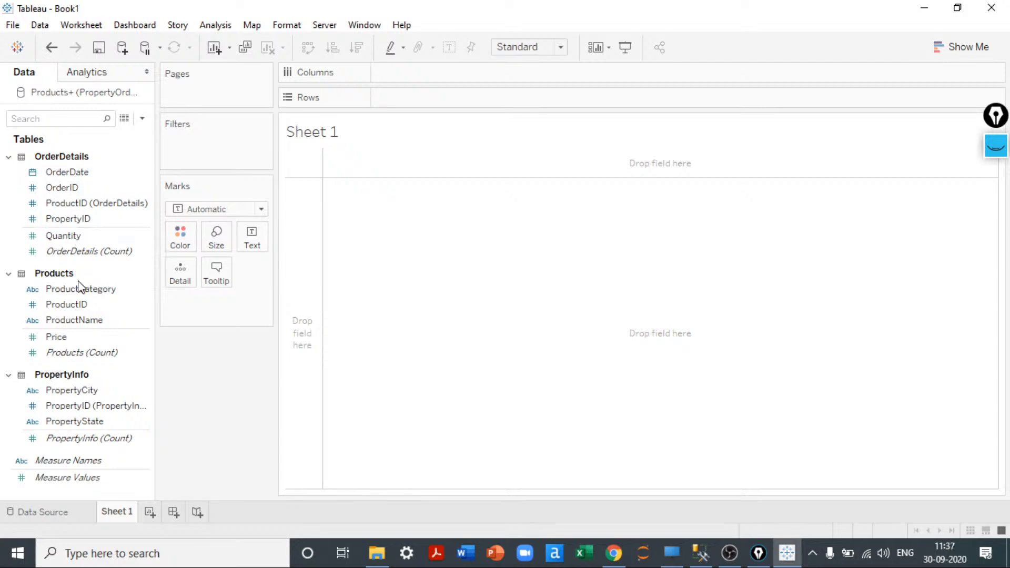
{"action": "left_click", "coordinate": [83, 338]}
{"action": "left_click", "coordinate": [53, 189]}
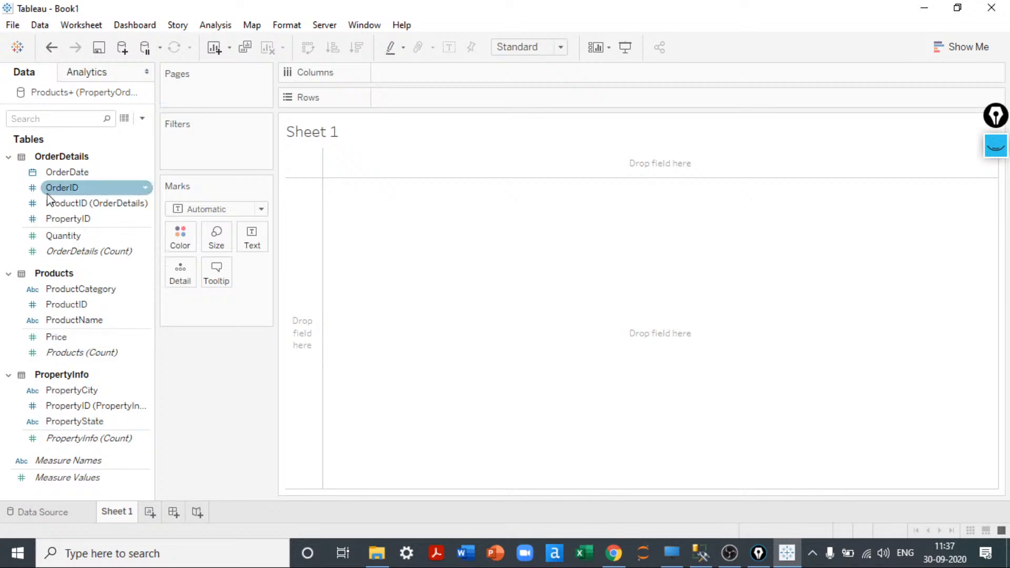
- Highlight the OrderDetails dimensions from OrderDate to PropertyID, and separately its measures Quantity and OrderDetails (Count)
{"action": "left_click", "coordinate": [65, 174]}
{"action": "left_click", "coordinate": [76, 220], "text": "shift"}
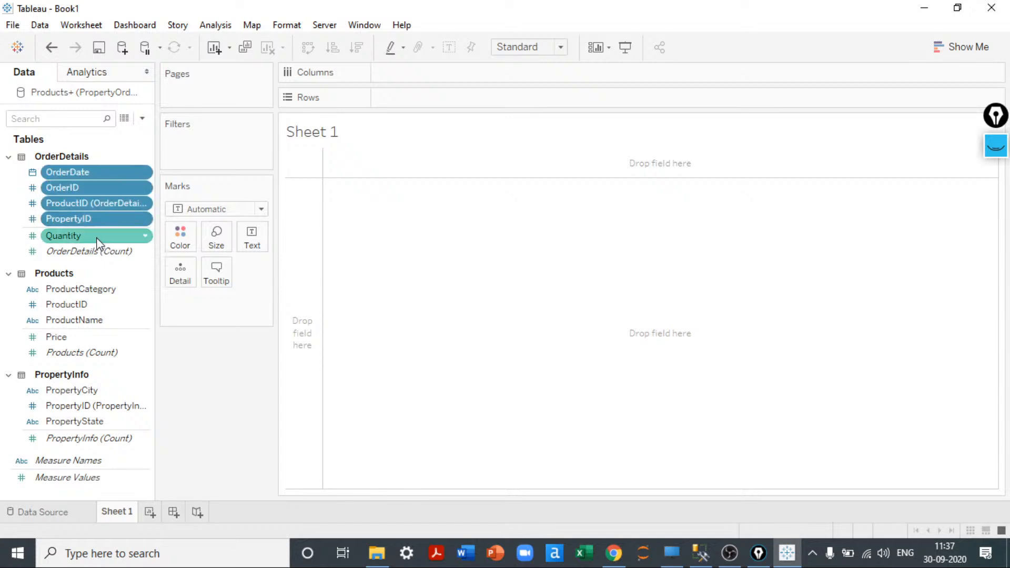
{"action": "left_click", "coordinate": [96, 237]}
{"action": "left_click", "coordinate": [84, 221]}
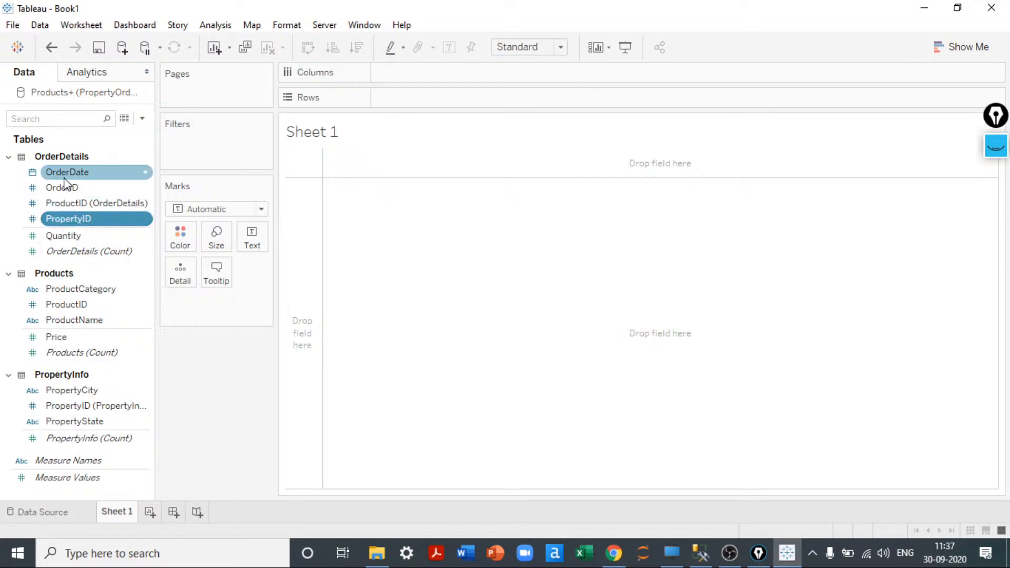
{"action": "left_click", "coordinate": [68, 172], "text": "shift"}
{"action": "left_click", "coordinate": [77, 239]}
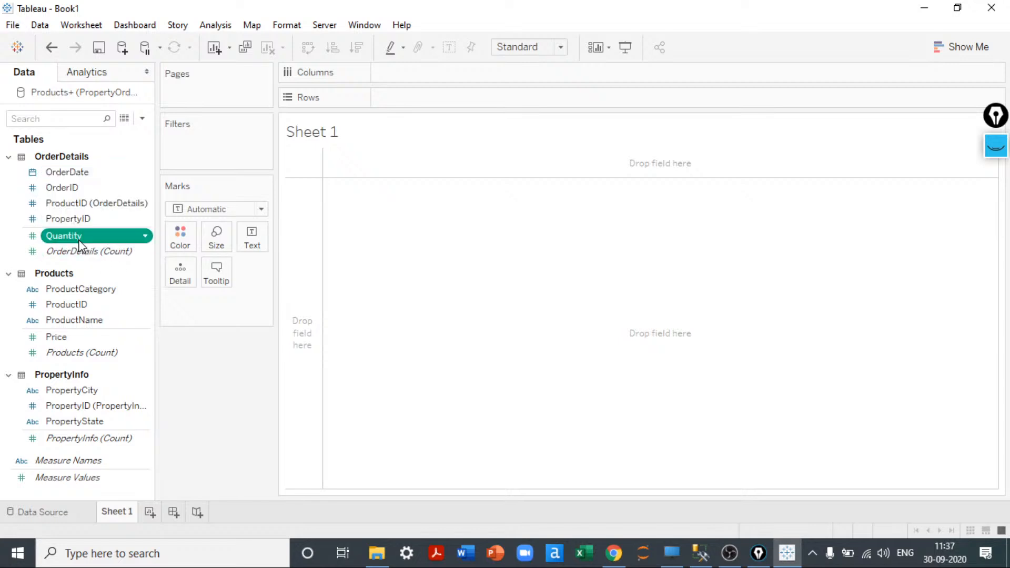
{"action": "left_click", "coordinate": [84, 253], "text": "ctrl"}
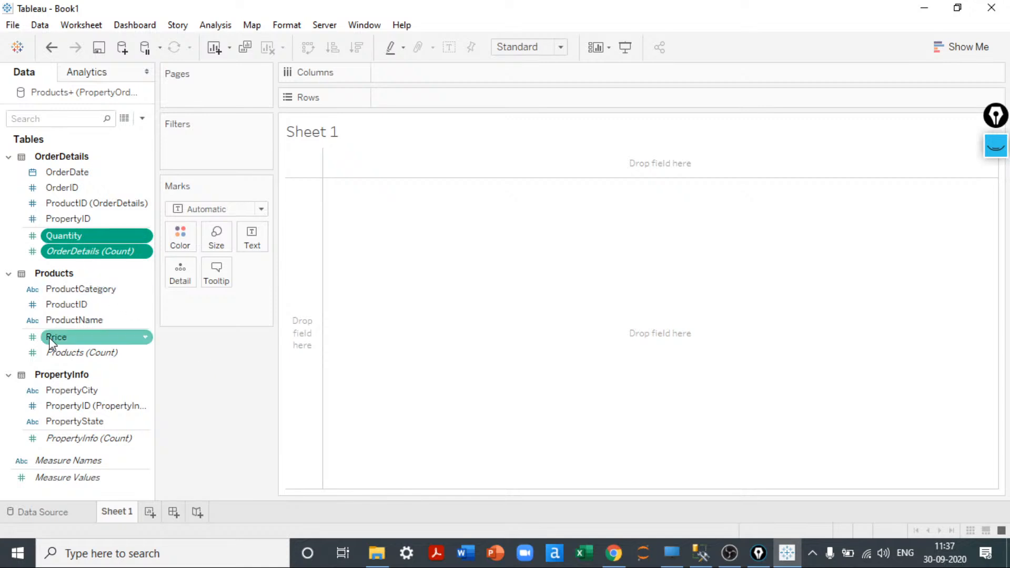
- Select the four OrderDetails dimensions as a group again, followed by the table's two measures
{"action": "left_click", "coordinate": [75, 171]}
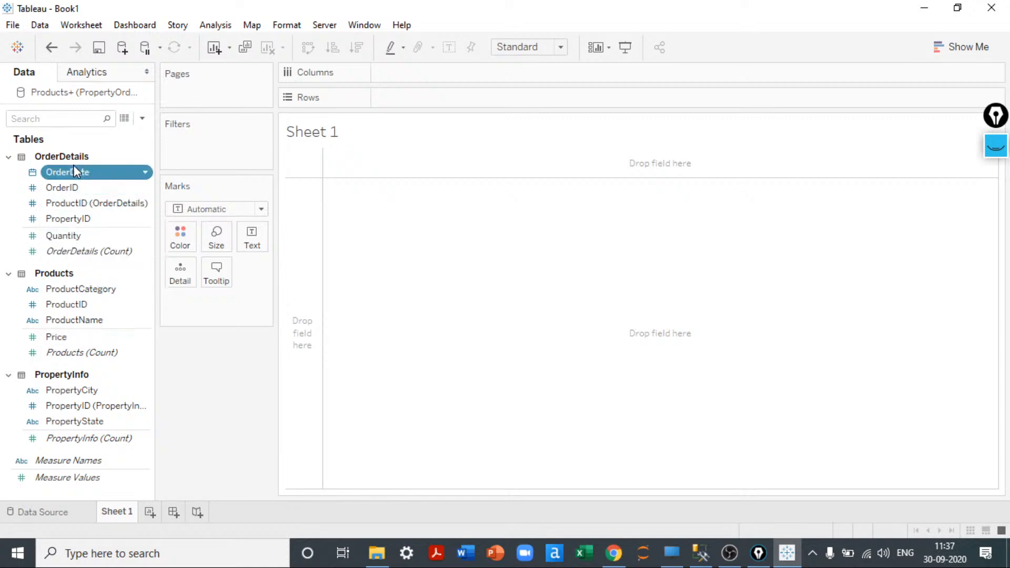
{"action": "key", "text": "shift+Down"}
{"action": "key", "text": "shift+Down"}
{"action": "key", "text": "shift+Down"}
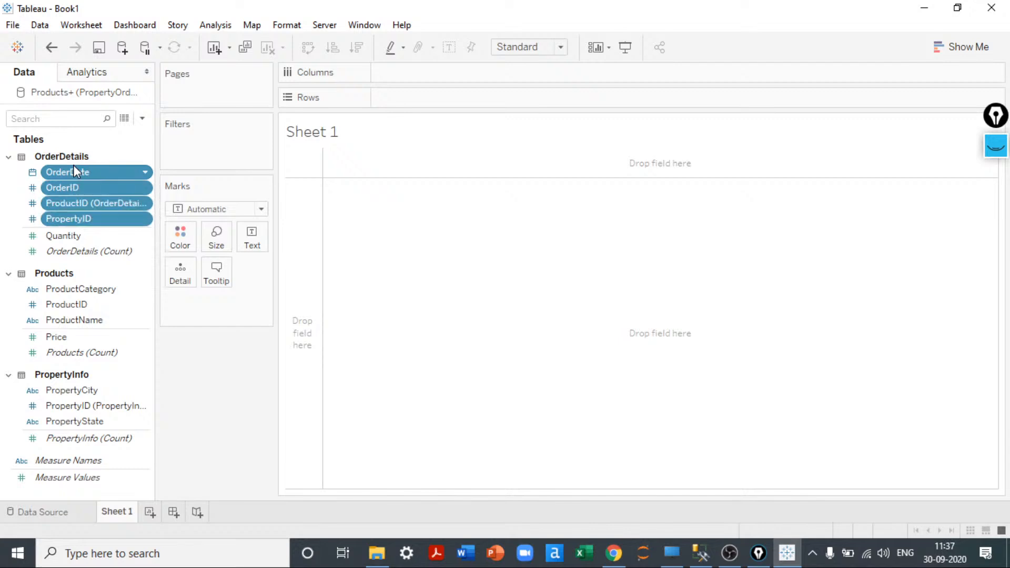
{"action": "left_click", "coordinate": [74, 236]}
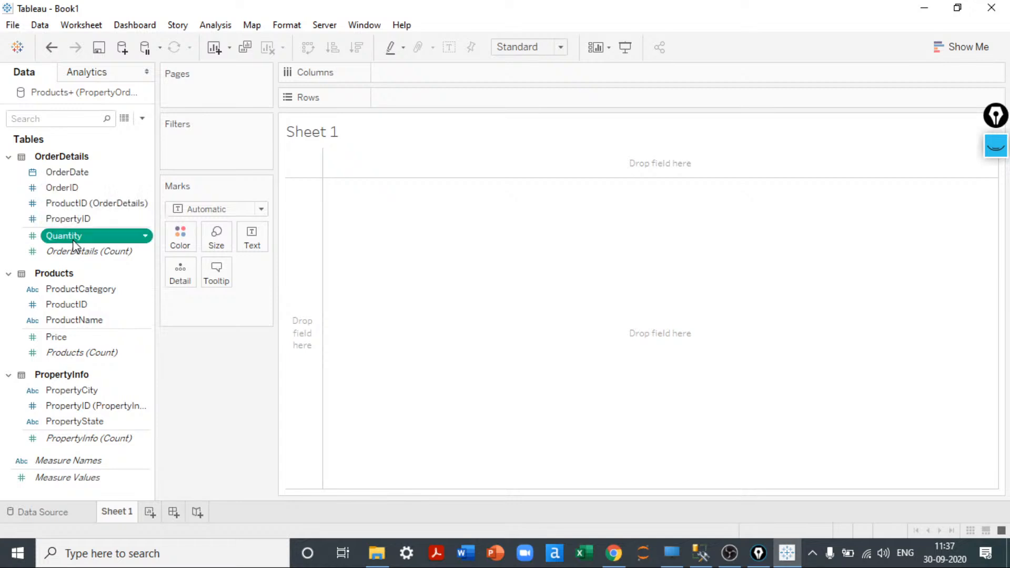
{"action": "key", "text": "shift+Down"}
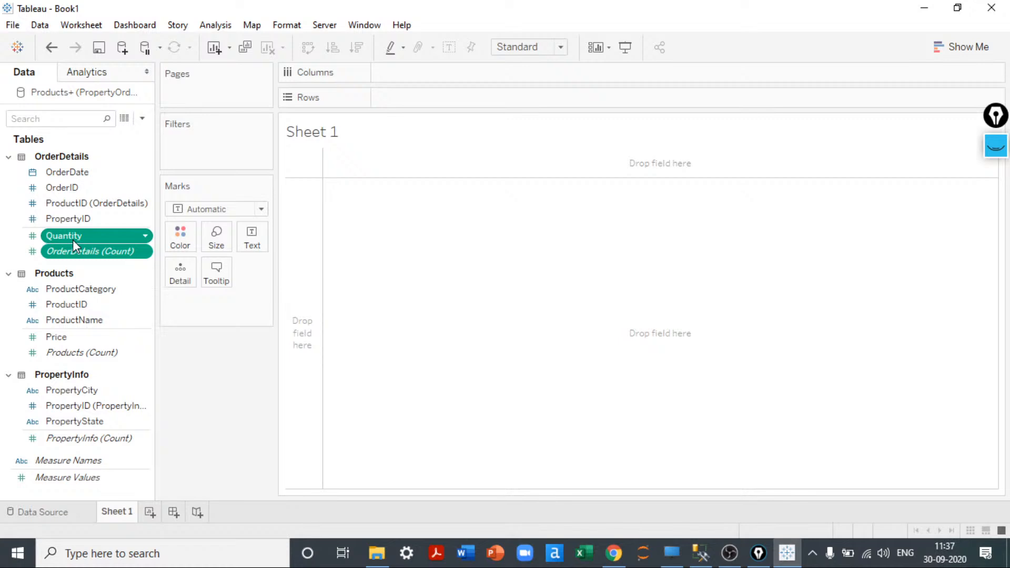
- Return to the Data Source page and view the file selection for editing the PropertyOrderProduct connection, leaving it without choosing a file
{"action": "left_click", "coordinate": [85, 304]}
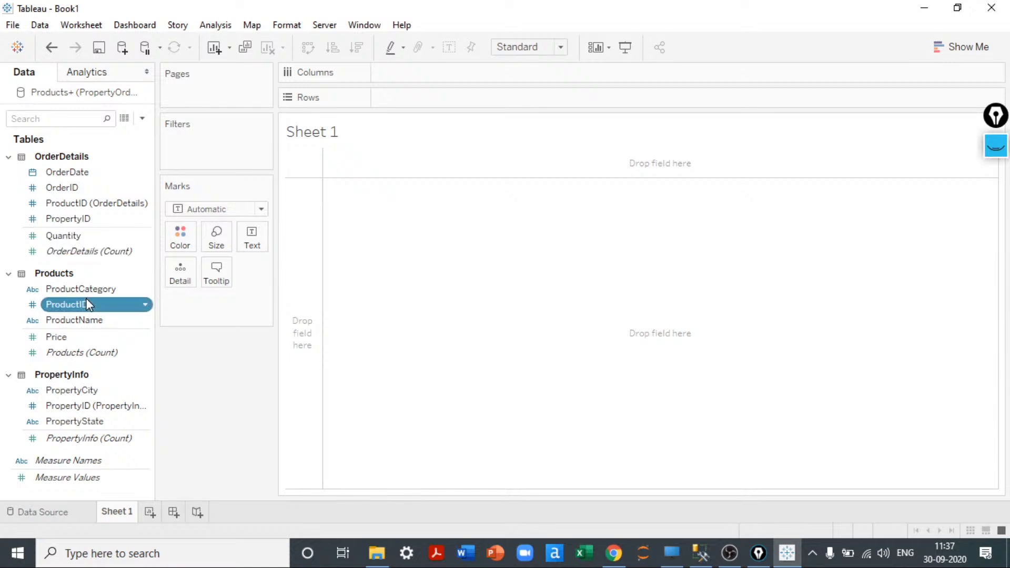
{"action": "left_click", "coordinate": [60, 512]}
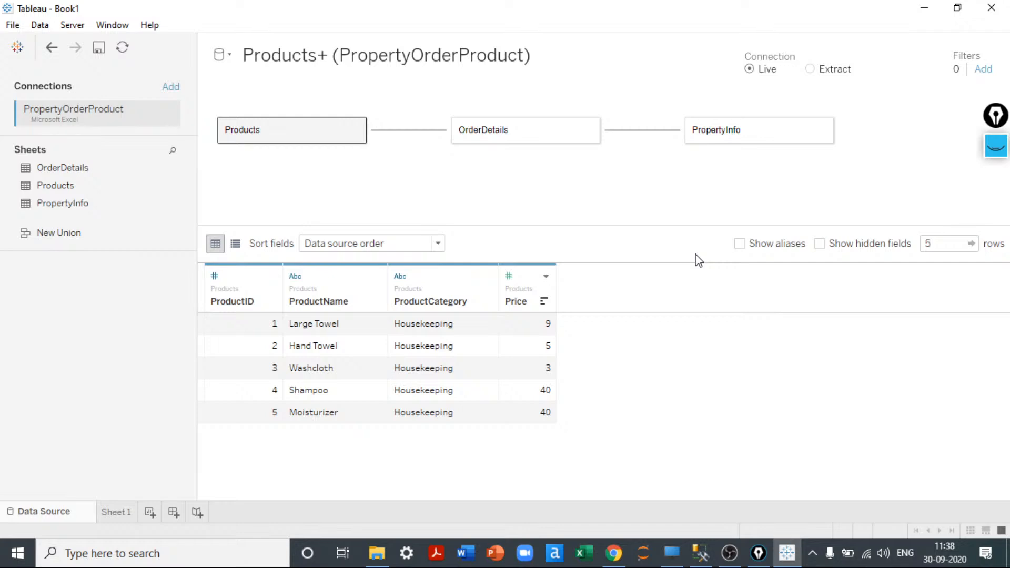
{"action": "mouse_move", "coordinate": [344, 132]}
{"action": "left_click", "coordinate": [174, 117]}
{"action": "left_click", "coordinate": [191, 130]}
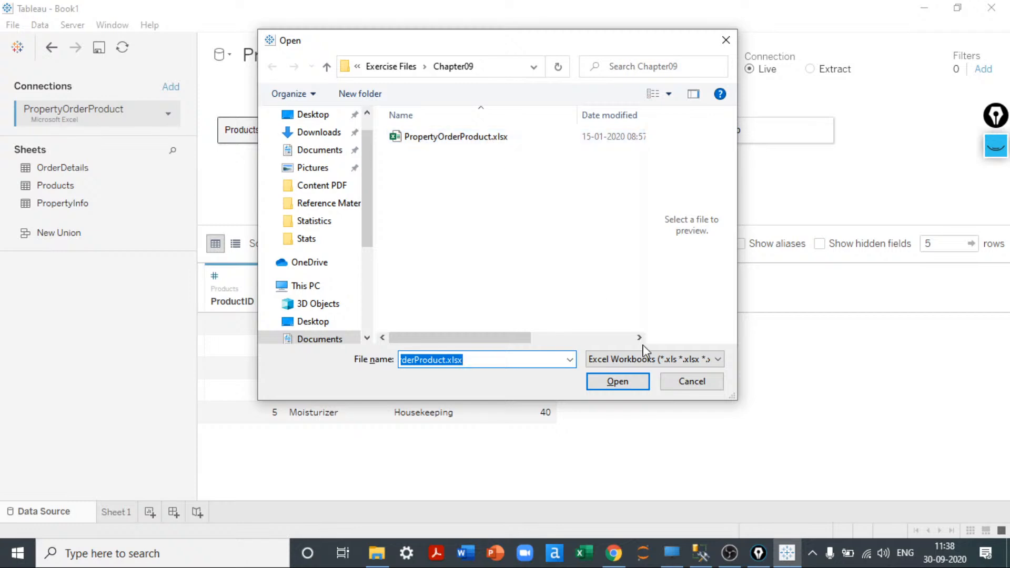
{"action": "left_click", "coordinate": [691, 382]}
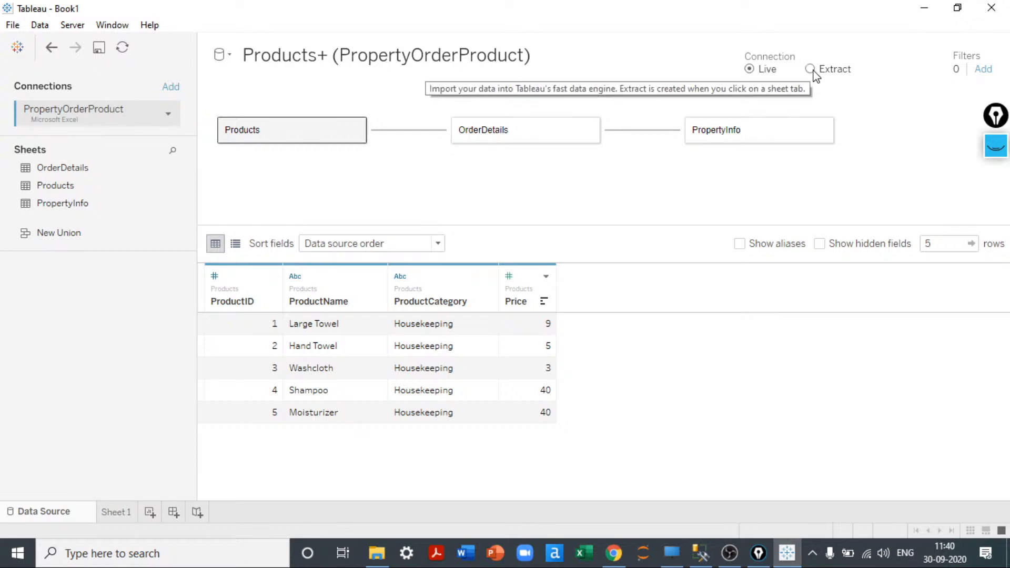
- Try switching the data source to an Extract connection and opening Sheet 1, then cancel saving the .hyper extract file
{"action": "left_click", "coordinate": [811, 69]}
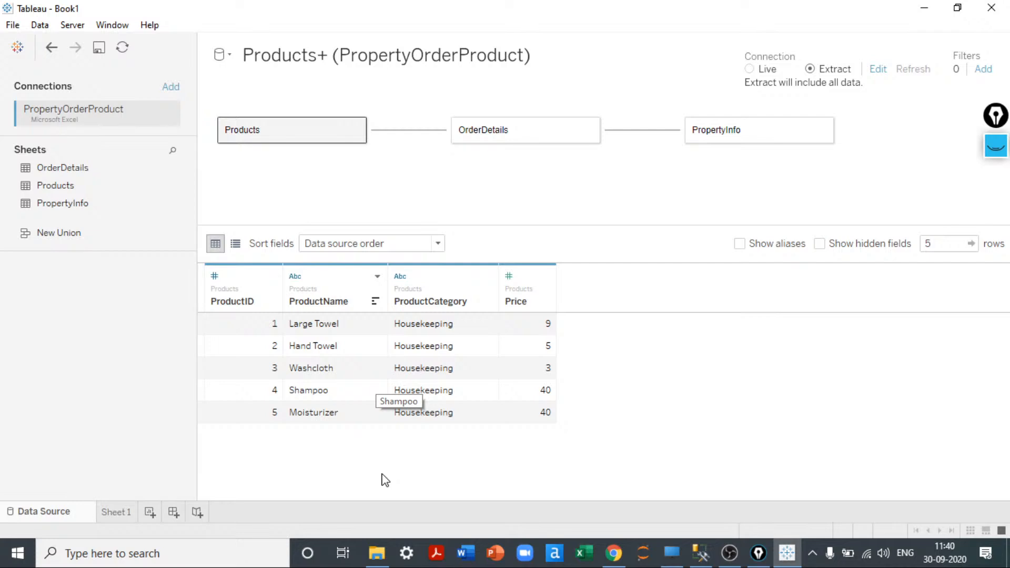
{"action": "left_click", "coordinate": [122, 513]}
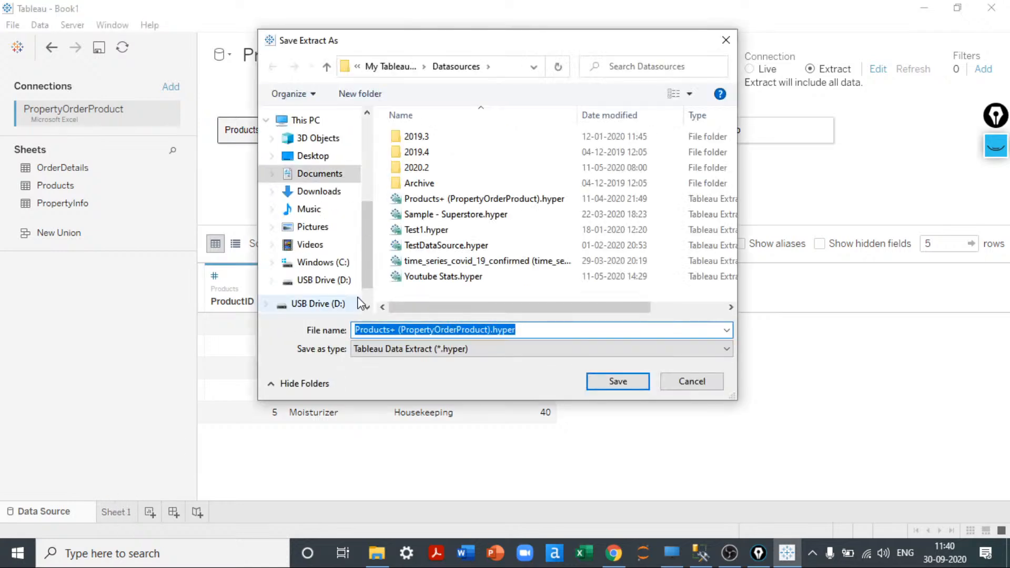
{"action": "left_click", "coordinate": [480, 326]}
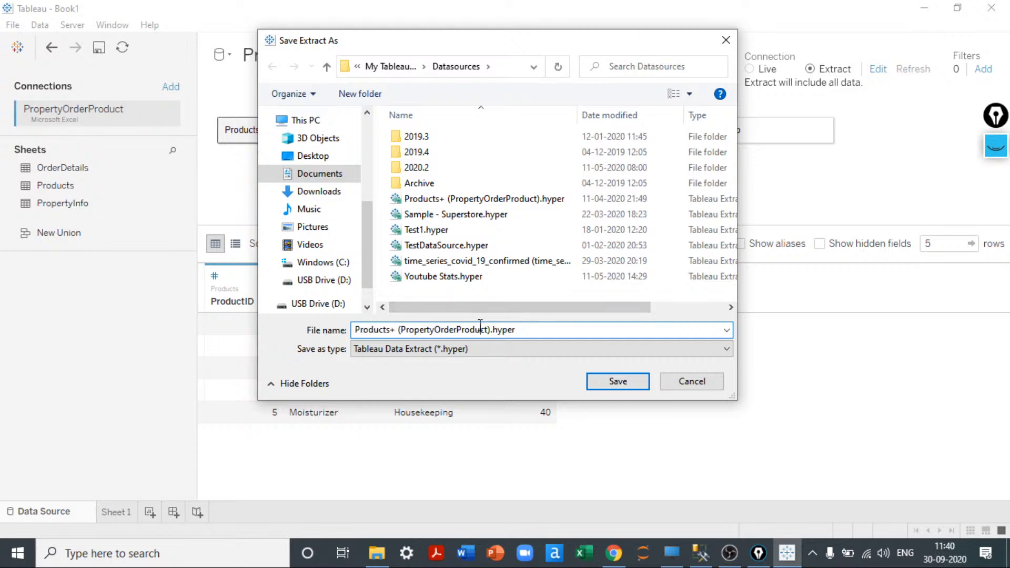
{"action": "left_click_drag", "start_coordinate": [493, 329], "coordinate": [332, 337]}
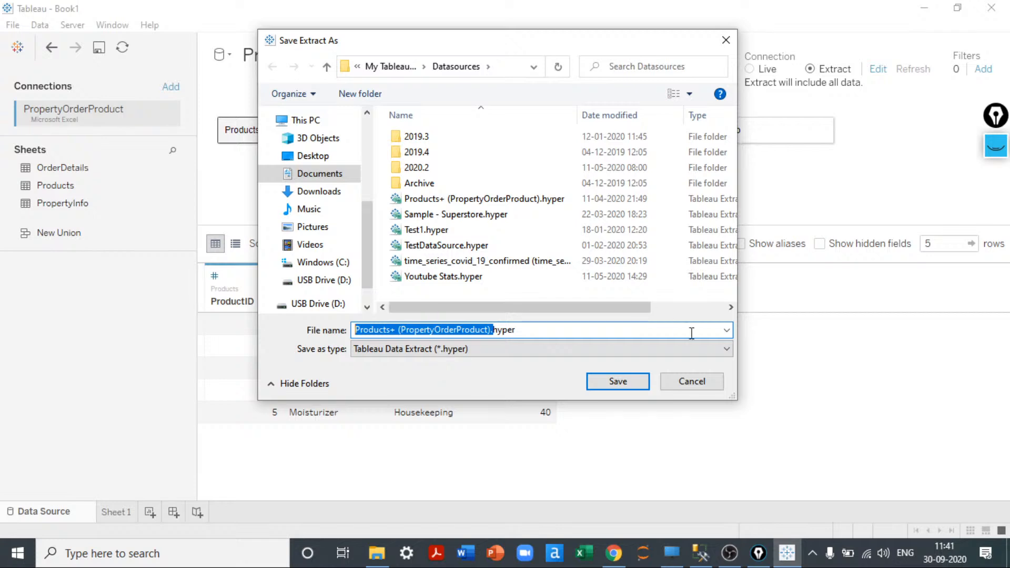
{"action": "left_click", "coordinate": [708, 390]}
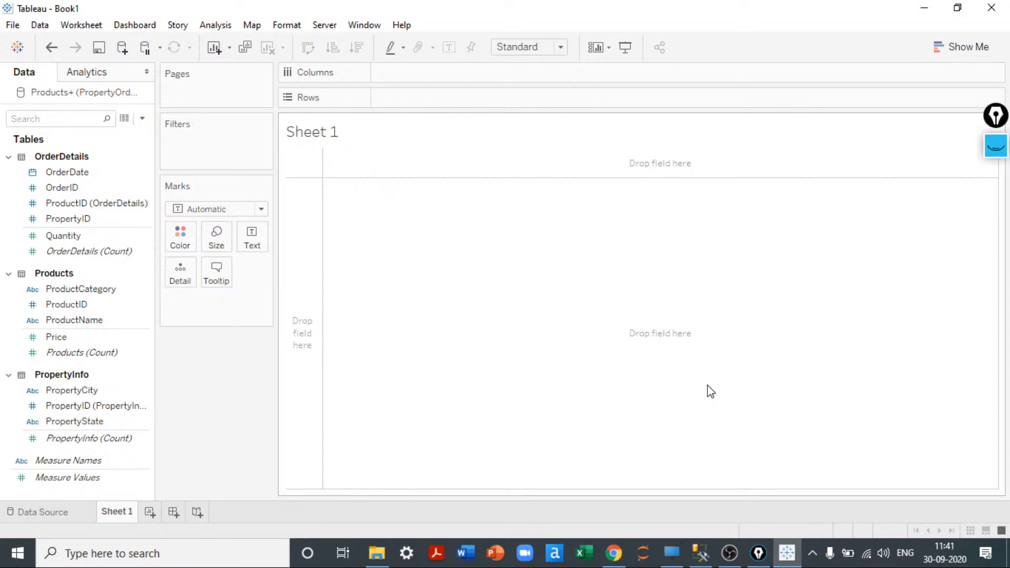
- Return to the Data Source page and look over the preview rows of the Products and OrderDetails tables
{"action": "left_click", "coordinate": [51, 510]}
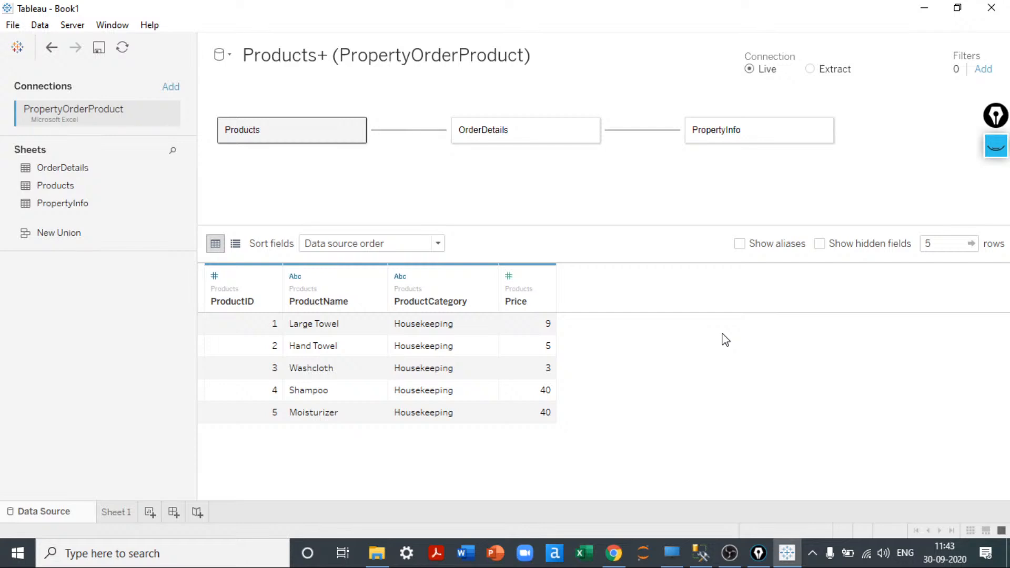
{"action": "left_click", "coordinate": [450, 325]}
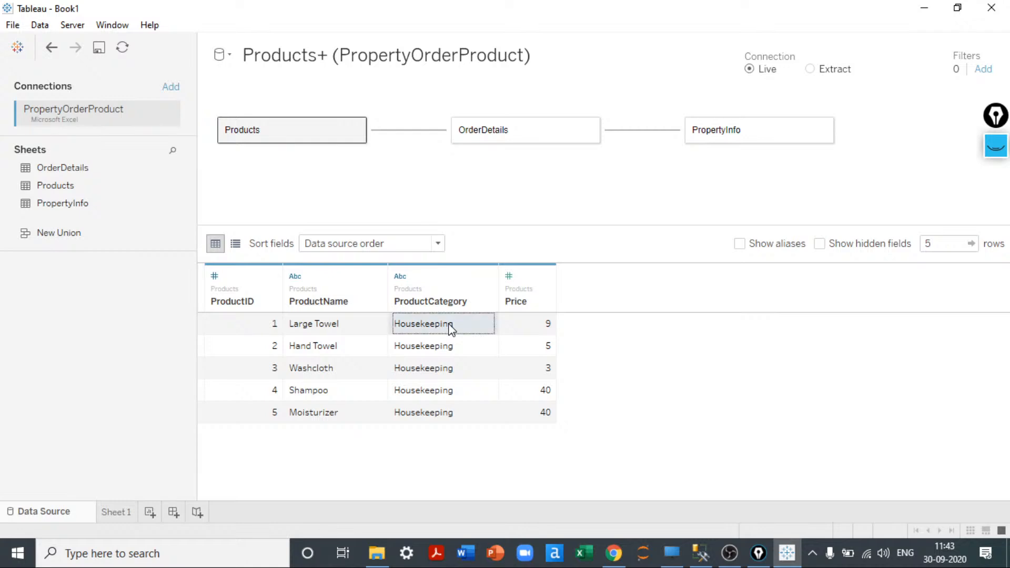
{"action": "left_click", "coordinate": [435, 354]}
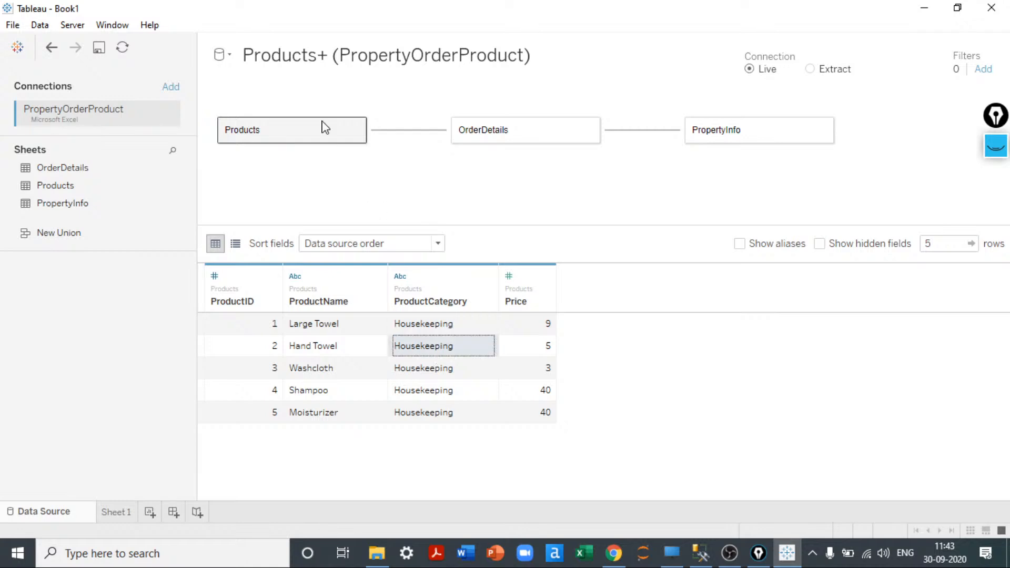
{"action": "left_click", "coordinate": [473, 140]}
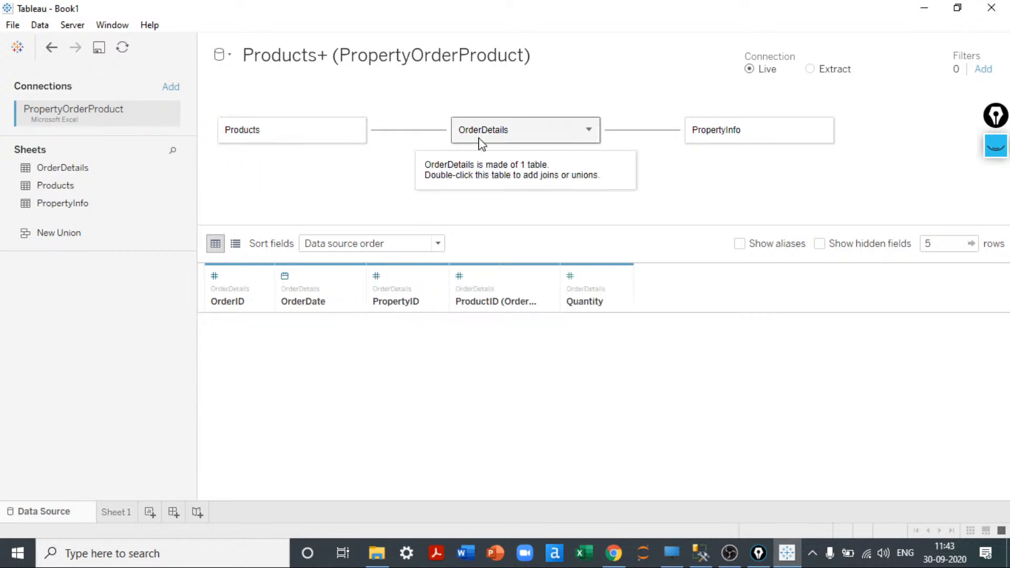
{"action": "left_click", "coordinate": [314, 135]}
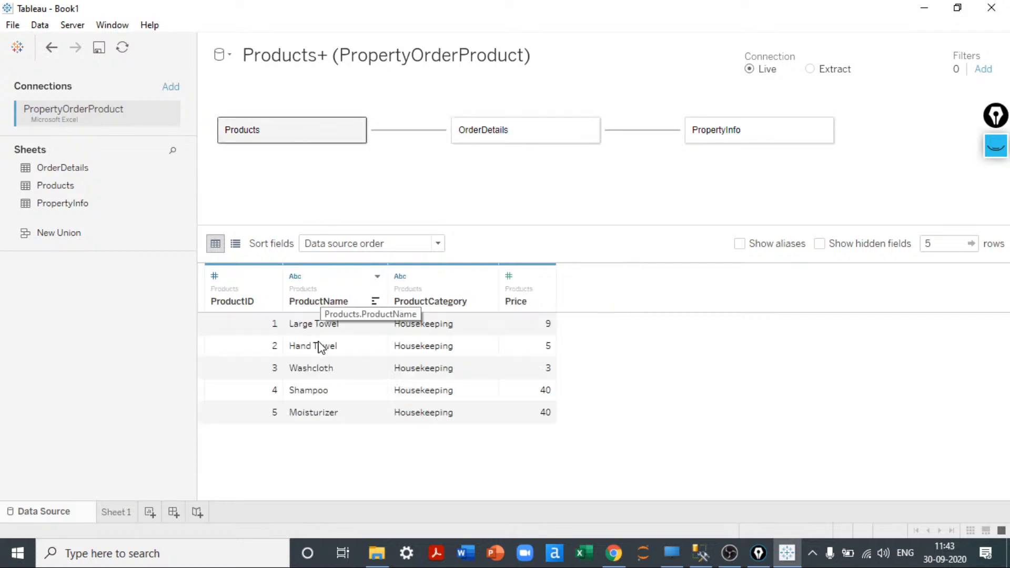
{"action": "left_click", "coordinate": [335, 415]}
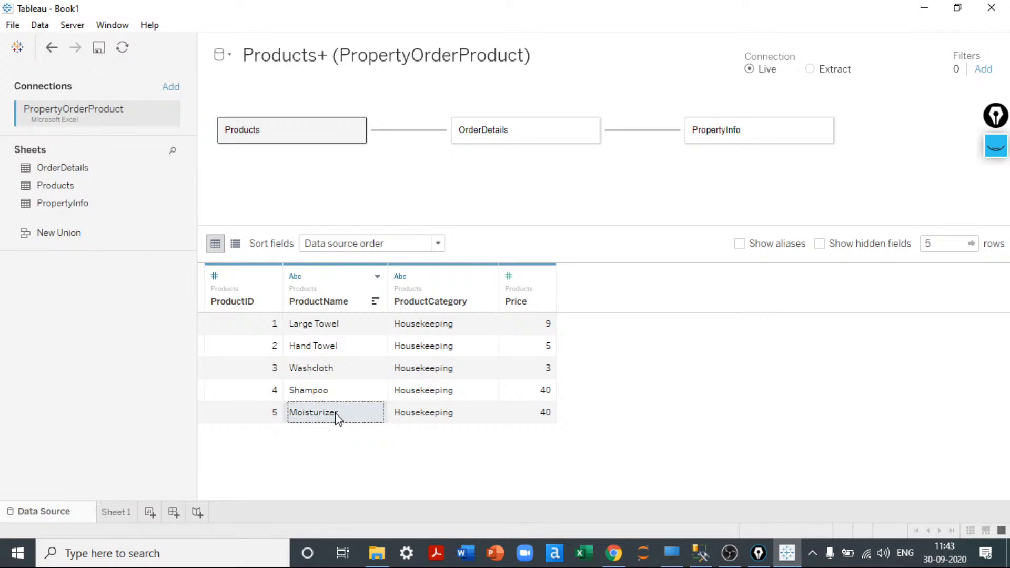
{"action": "left_click", "coordinate": [342, 329]}
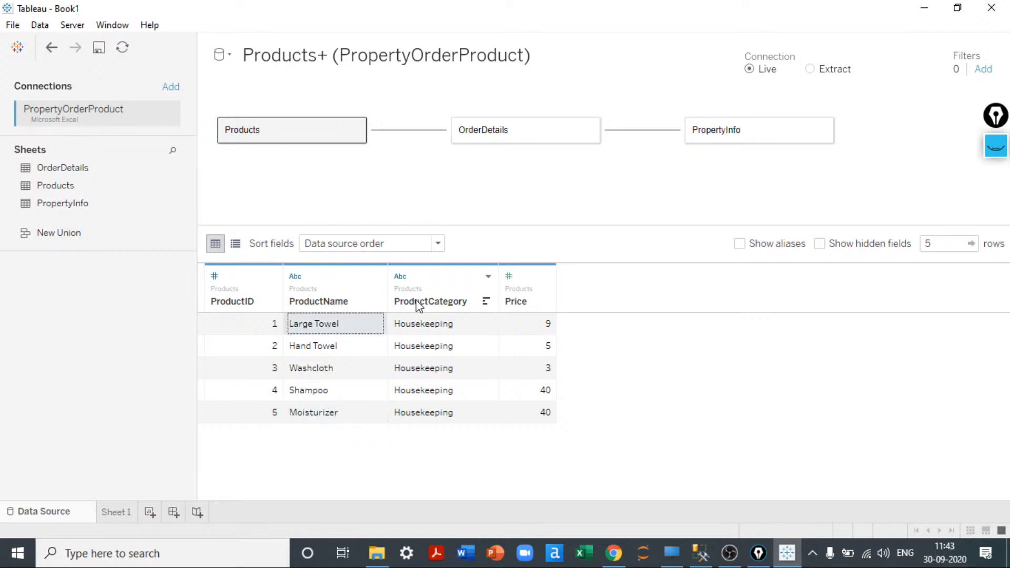
- Open the alias editor for the ProductName field, browse its members, and move the dialog clear of the data preview
{"action": "left_click", "coordinate": [377, 277]}
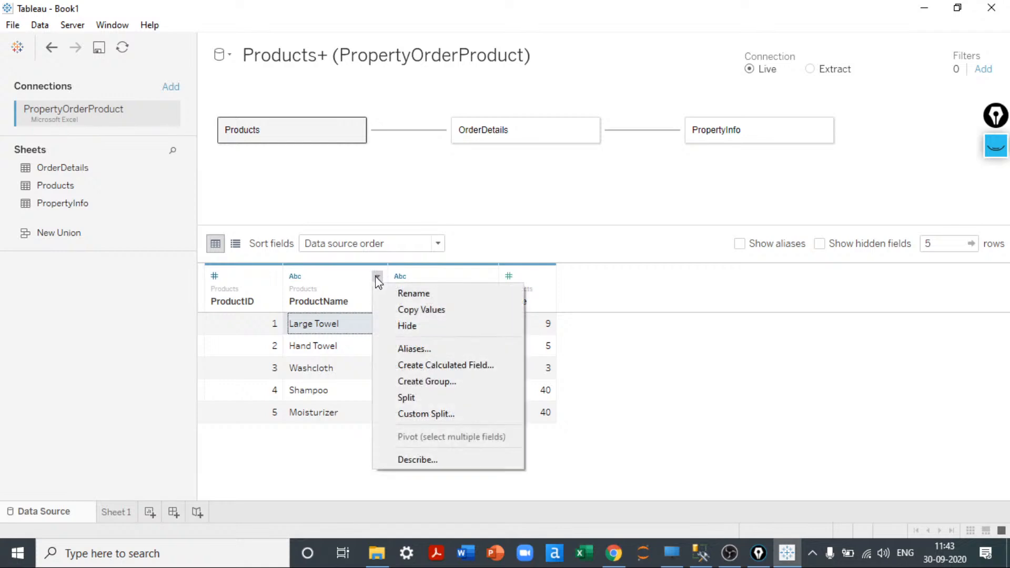
{"action": "left_click", "coordinate": [650, 368]}
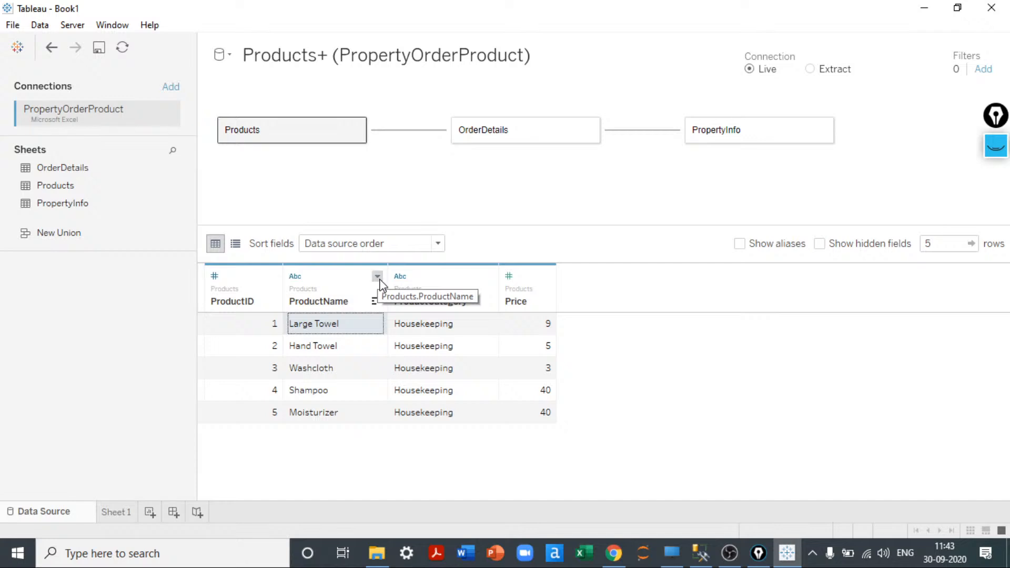
{"action": "left_click", "coordinate": [378, 276]}
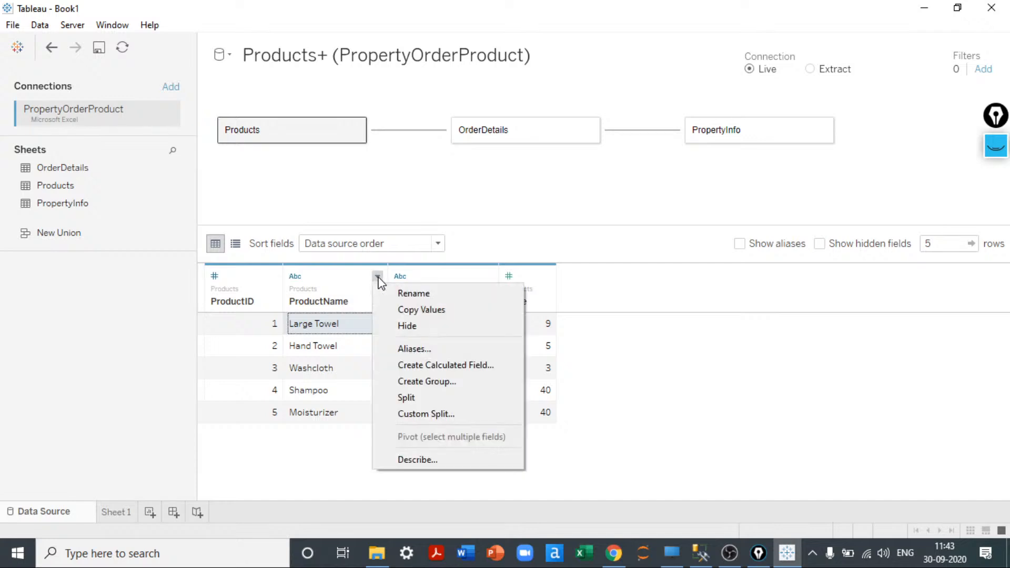
{"action": "left_click", "coordinate": [423, 350]}
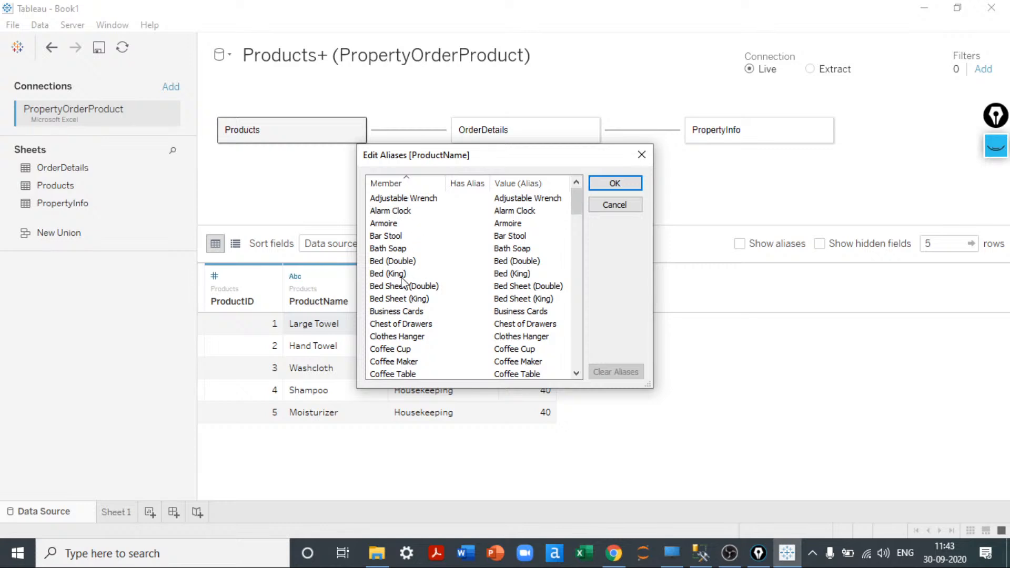
{"action": "scroll", "coordinate": [401, 275], "scroll_direction": "down", "scroll_amount": 6}
{"action": "scroll", "coordinate": [401, 274], "scroll_direction": "down", "scroll_amount": 15}
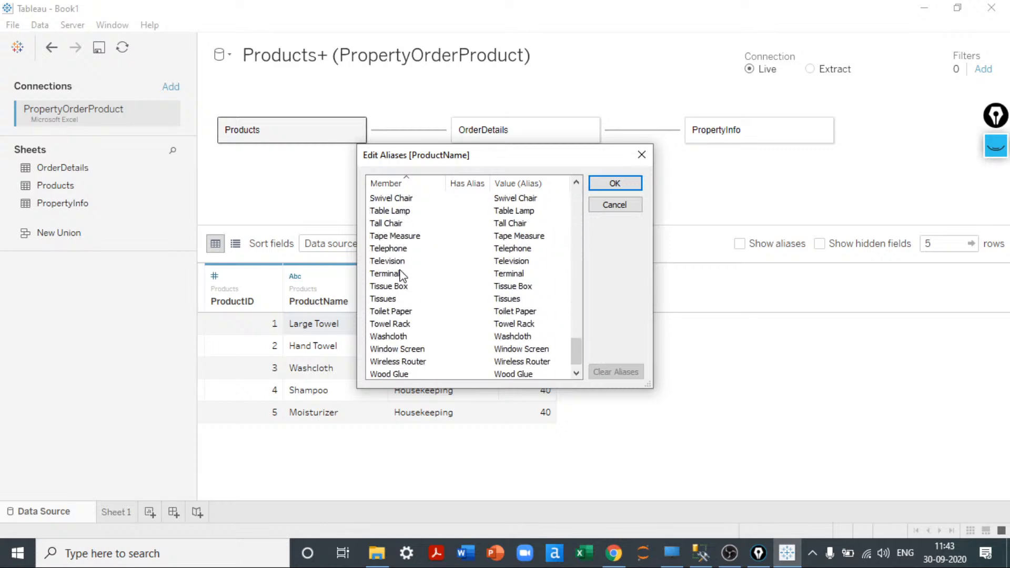
{"action": "scroll", "coordinate": [403, 272], "scroll_direction": "down", "scroll_amount": 1}
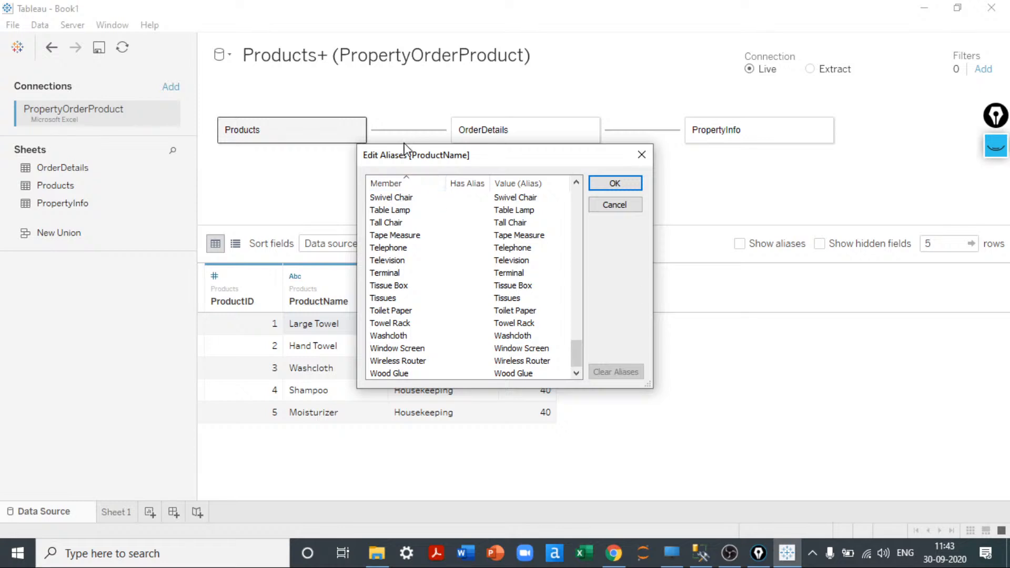
{"action": "left_click_drag", "start_coordinate": [412, 159], "coordinate": [600, 215]}
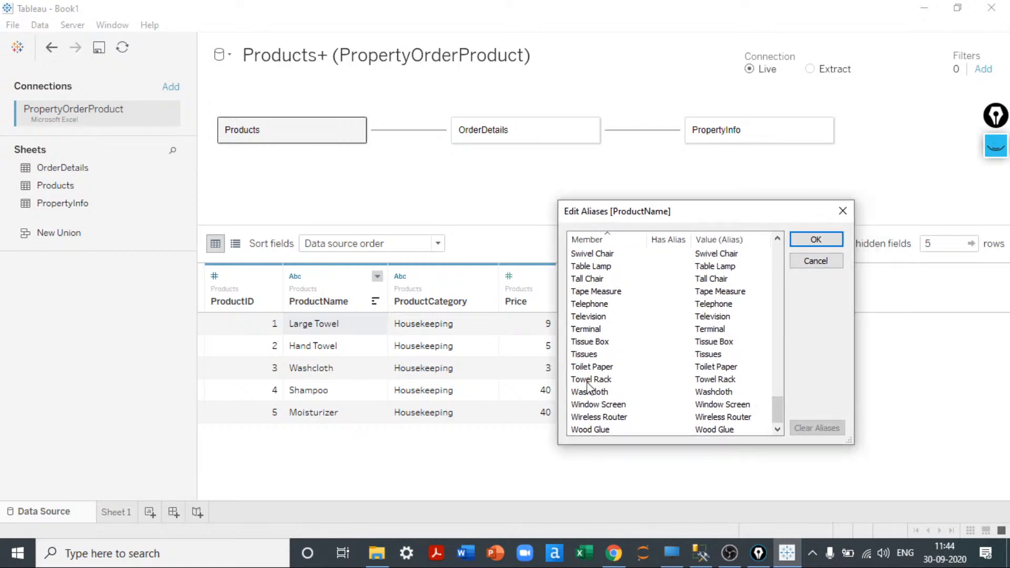
- Set the alias of the Large Towel member of ProductName to "Extra Large Towel" and apply it
{"action": "scroll", "coordinate": [588, 387], "scroll_direction": "up", "scroll_amount": 9}
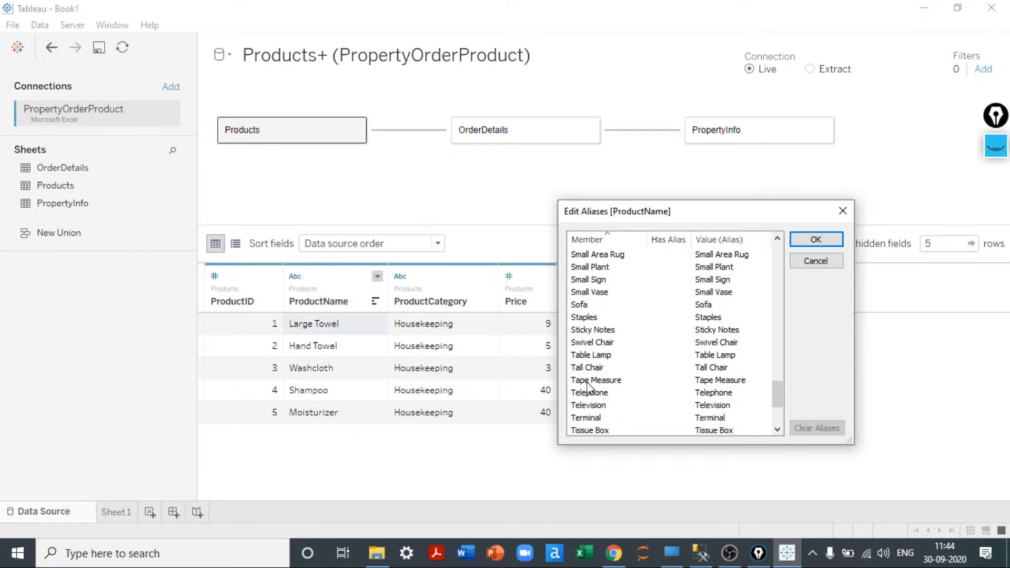
{"action": "scroll", "coordinate": [588, 387], "scroll_direction": "up", "scroll_amount": 7}
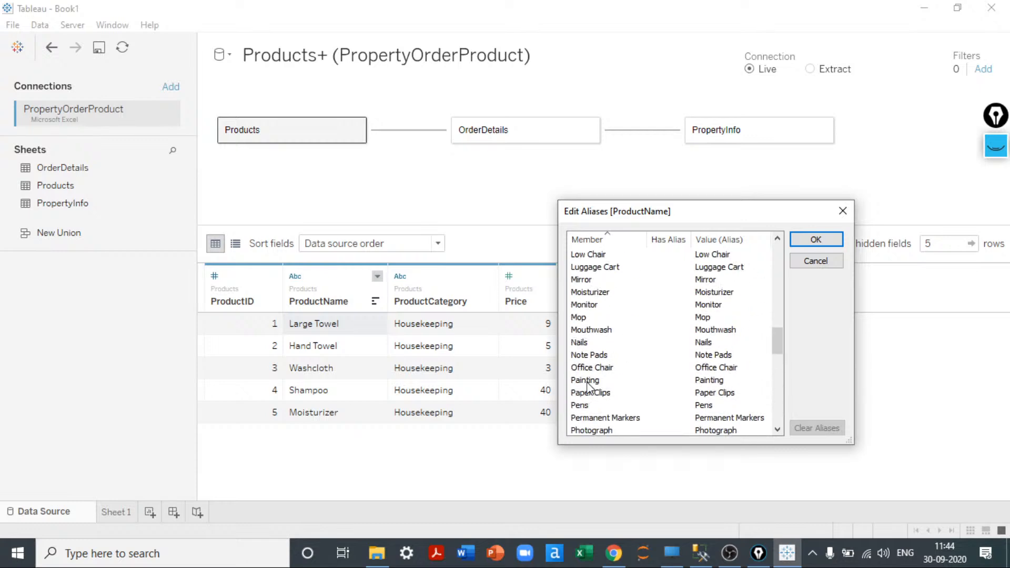
{"action": "double_click", "coordinate": [596, 269]}
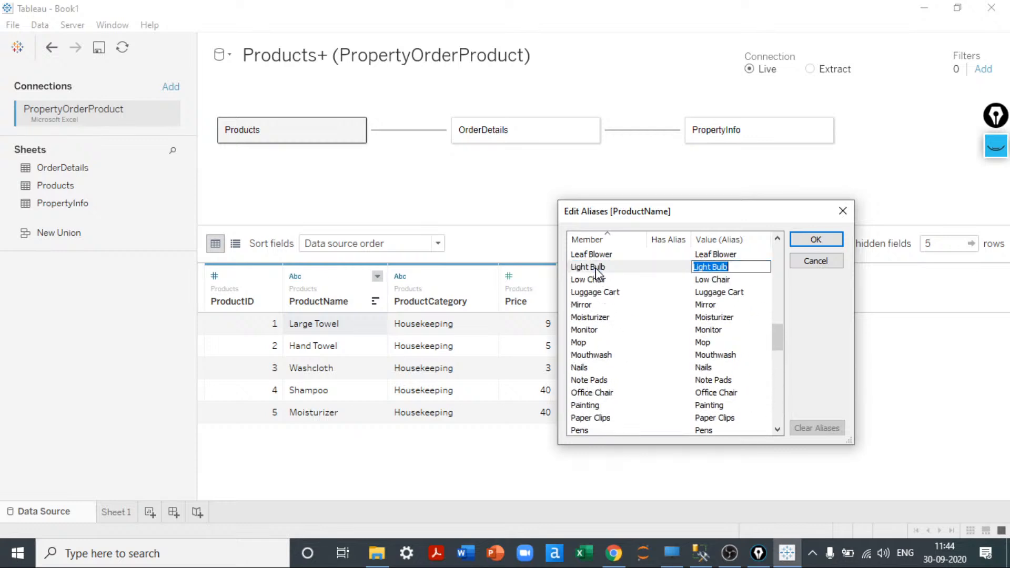
{"action": "scroll", "coordinate": [595, 295], "scroll_direction": "up", "scroll_amount": 1}
{"action": "scroll", "coordinate": [598, 331], "scroll_direction": "up", "scroll_amount": 4}
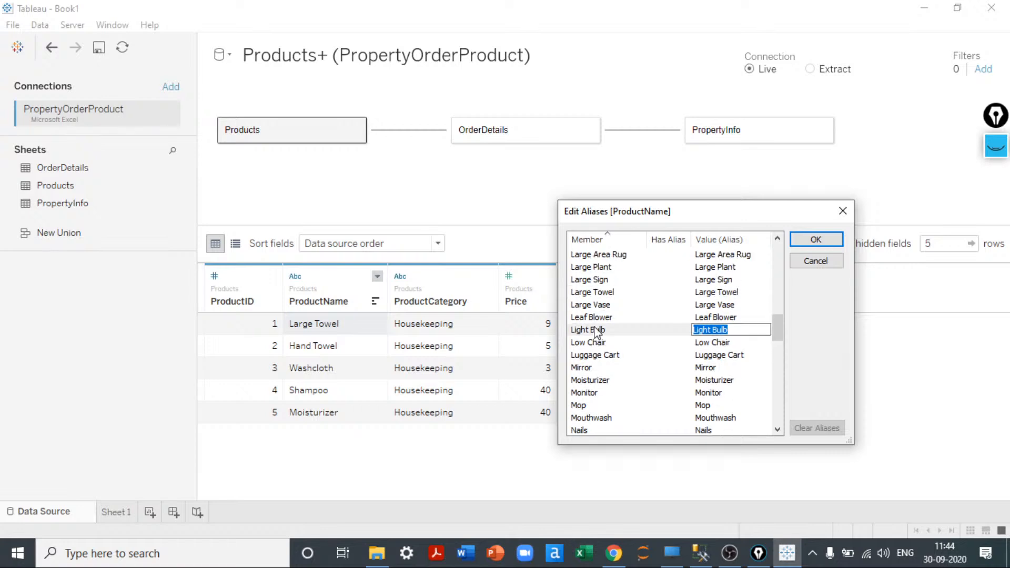
{"action": "double_click", "coordinate": [609, 292]}
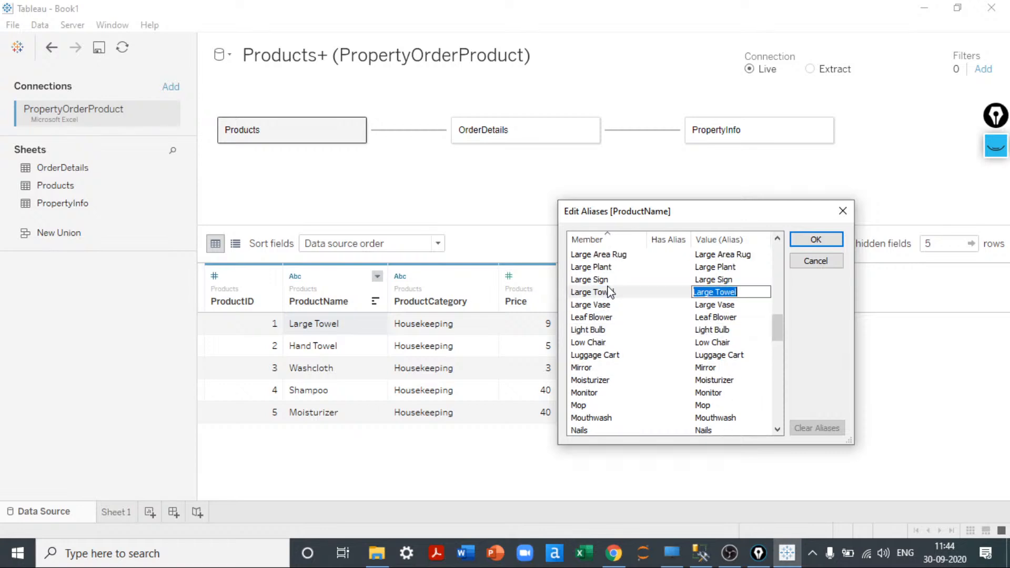
{"action": "left_click", "coordinate": [758, 299]}
{"action": "key", "text": "Home"}
{"action": "type", "text": "Extra"}
{"action": "left_click", "coordinate": [816, 240]}
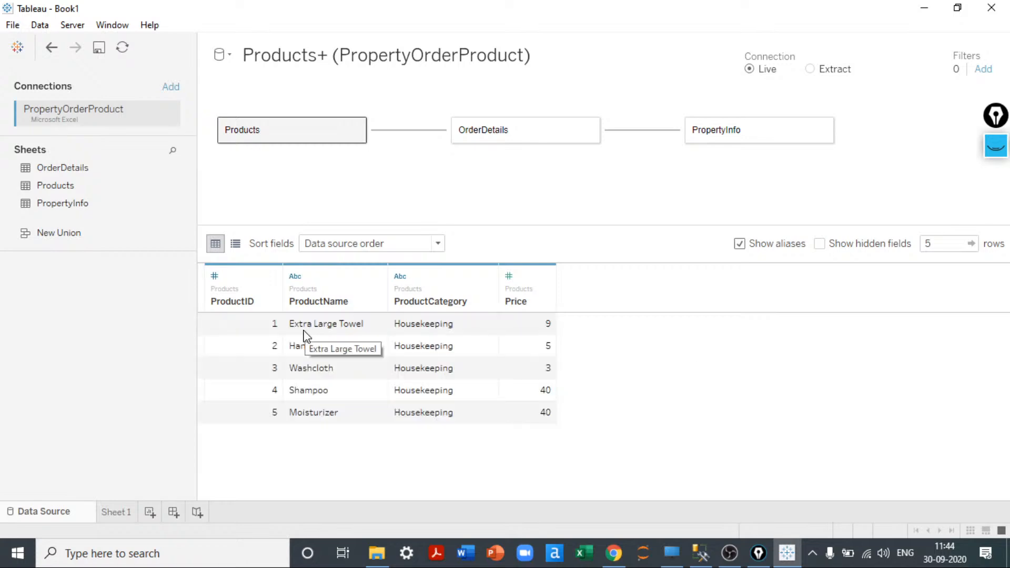
- Turn off the display of aliases in the Products data preview
{"action": "left_click", "coordinate": [747, 249]}
{"action": "left_click", "coordinate": [532, 273]}
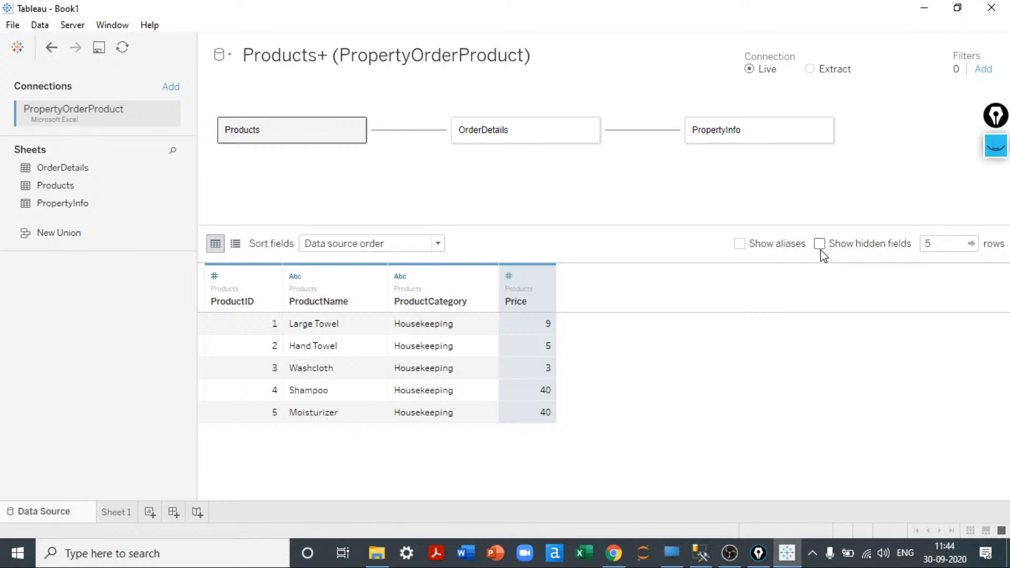
{"action": "left_click", "coordinate": [679, 352]}
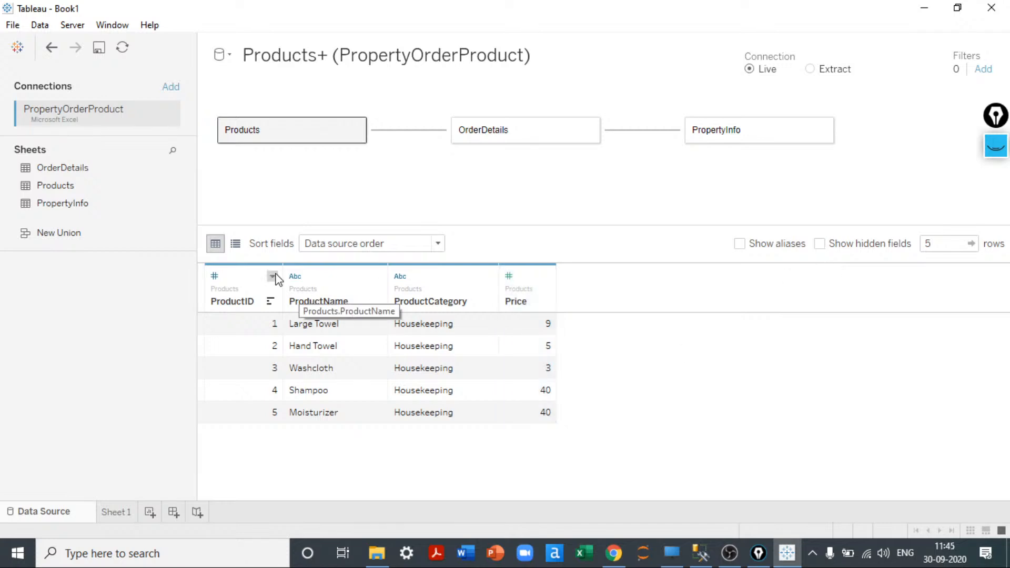
- Hide the ProductID field of the Products table and turn on the display of hidden fields in the preview
{"action": "left_click", "coordinate": [272, 277]}
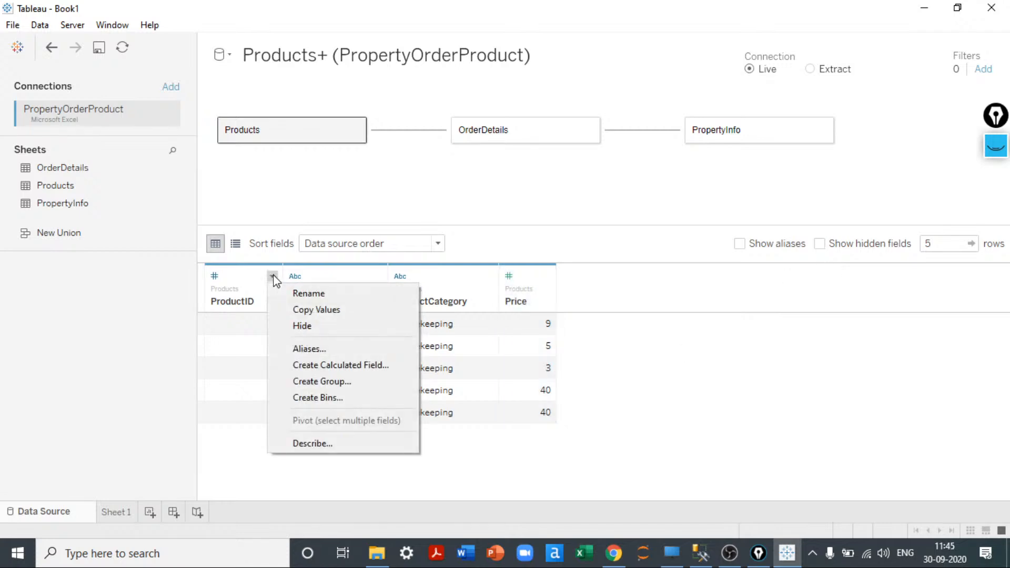
{"action": "left_click", "coordinate": [303, 326]}
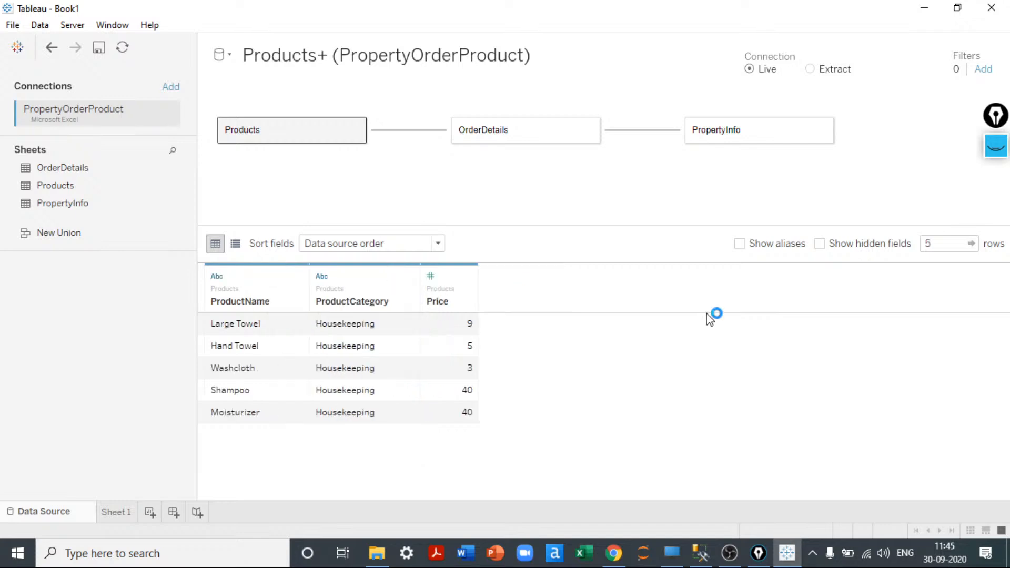
{"action": "left_click", "coordinate": [820, 245]}
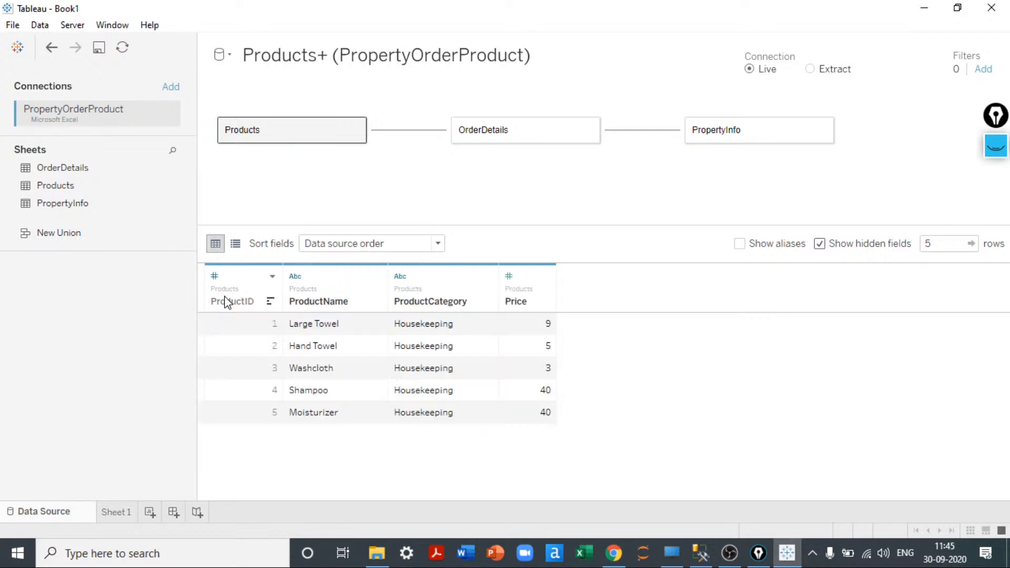
- Unhide the ProductID field of the Products table and turn off the display of hidden fields in the preview
{"action": "left_click", "coordinate": [273, 277]}
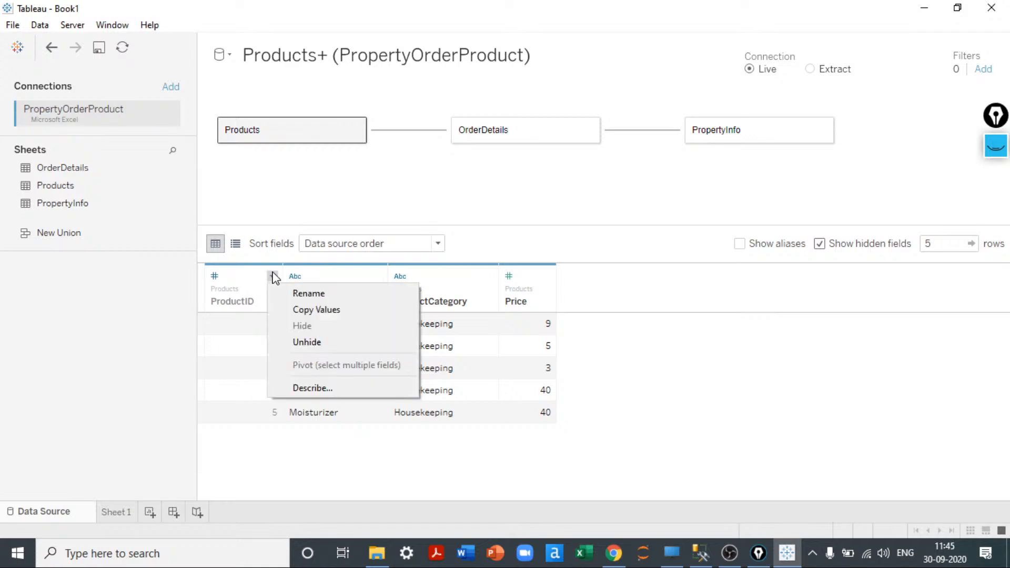
{"action": "left_click", "coordinate": [313, 342]}
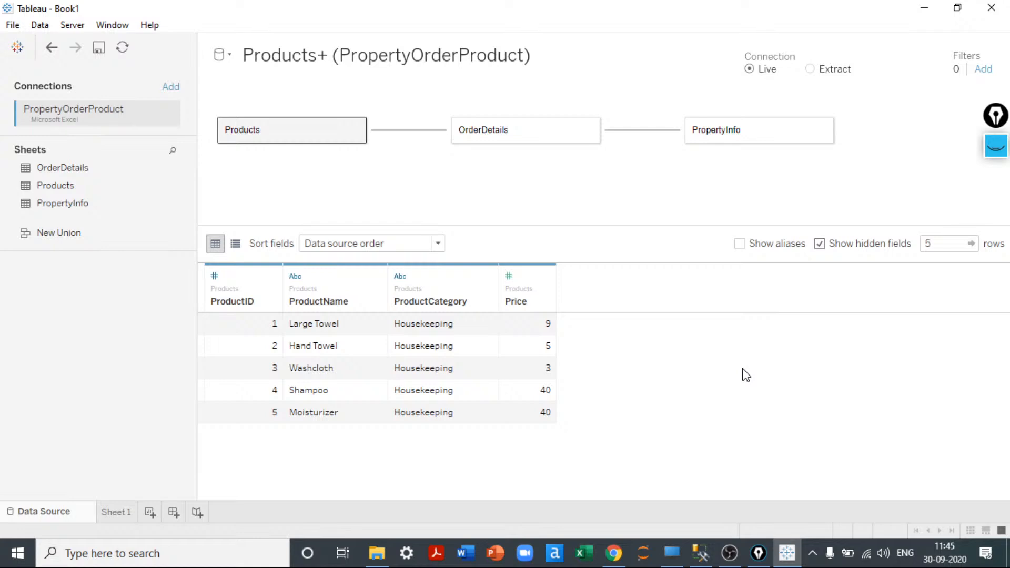
{"action": "left_click", "coordinate": [820, 243]}
- Open the data source filter editor, move it clear of the data preview, and cancel it without adding a filter
{"action": "left_click", "coordinate": [983, 69]}
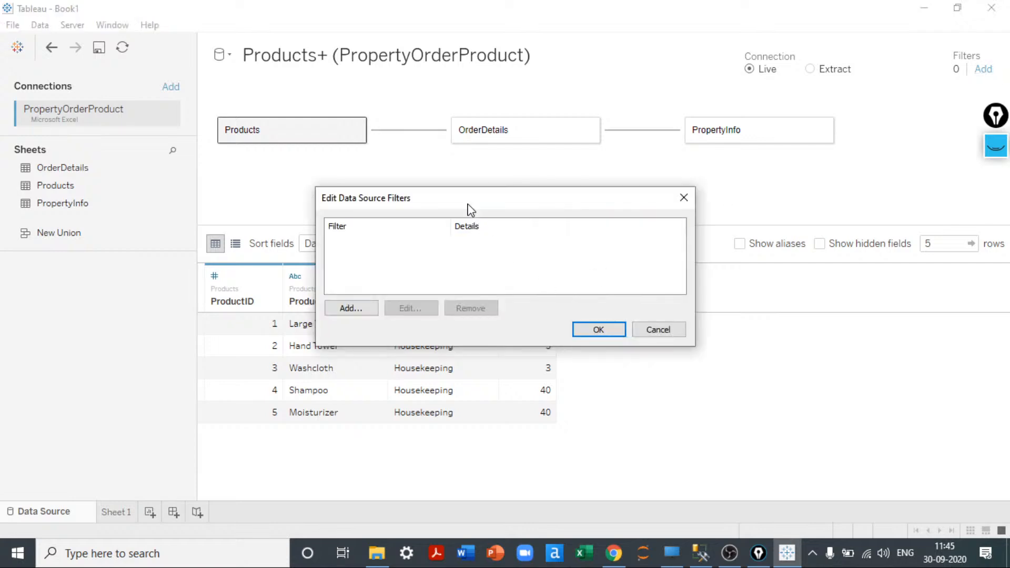
{"action": "left_click_drag", "start_coordinate": [474, 209], "coordinate": [805, 151]}
{"action": "left_click_drag", "start_coordinate": [714, 243], "coordinate": [713, 239]}
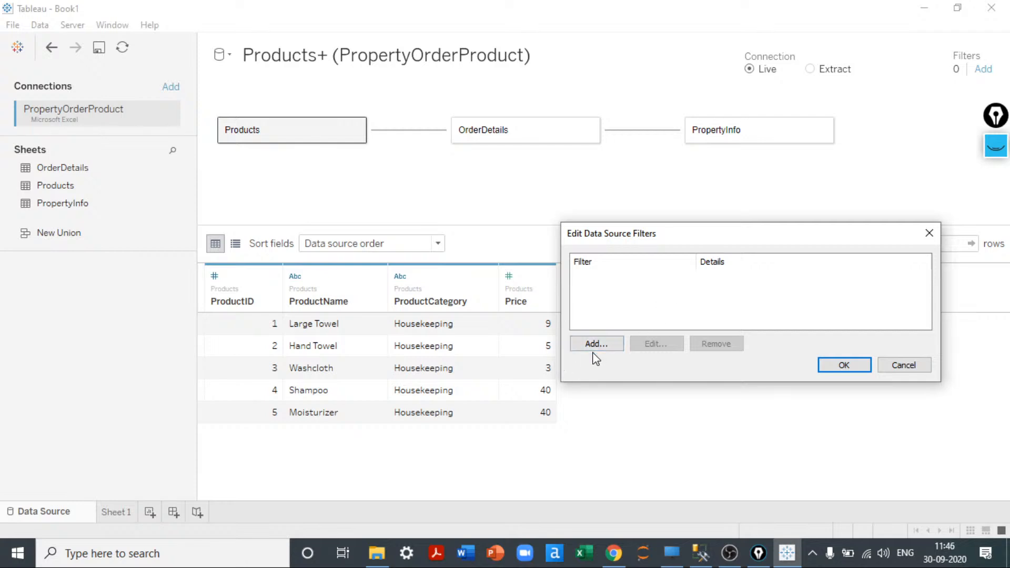
{"action": "left_click", "coordinate": [903, 367]}
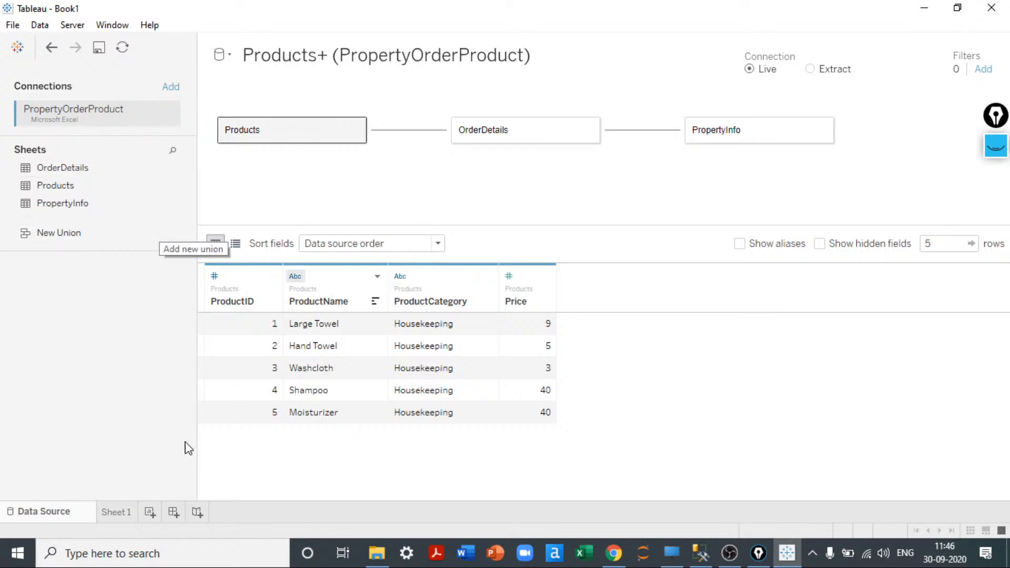
- Go to Sheet 1, toggle the Show Me chart recommendations off and on, and move the floating overlay widget clear of the chart types
{"action": "left_click", "coordinate": [116, 513]}
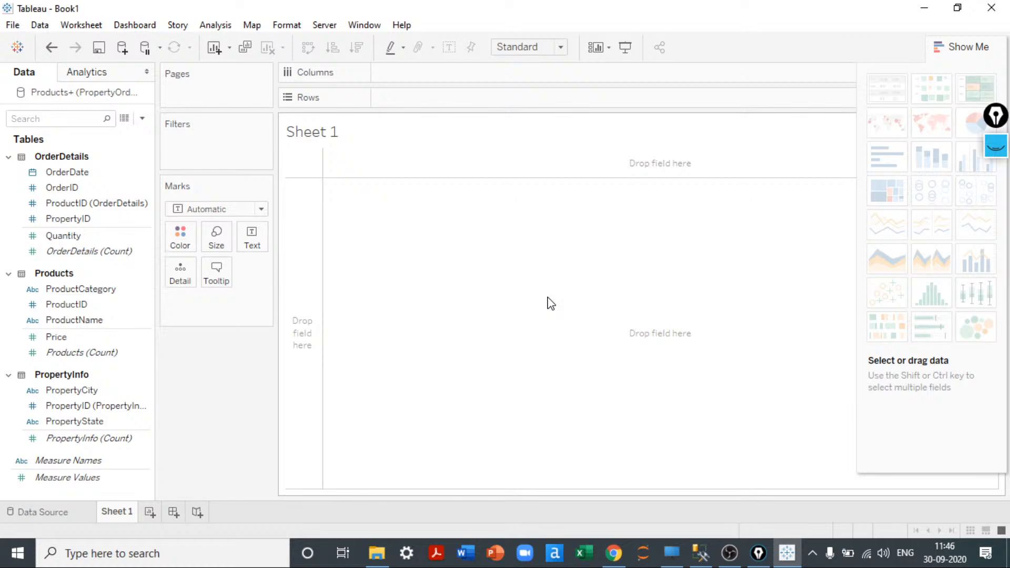
{"action": "left_click", "coordinate": [933, 56]}
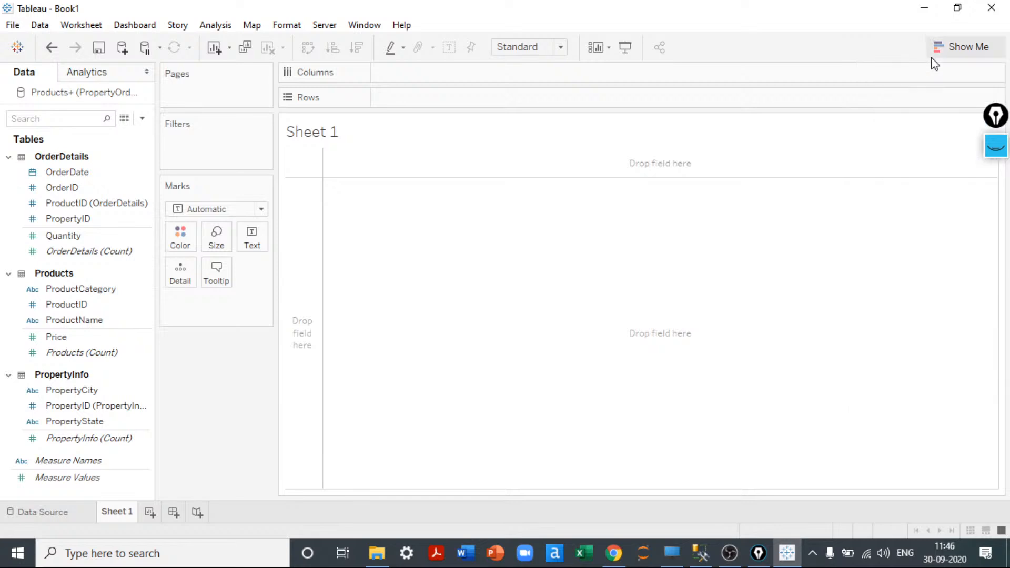
{"action": "left_click", "coordinate": [932, 57]}
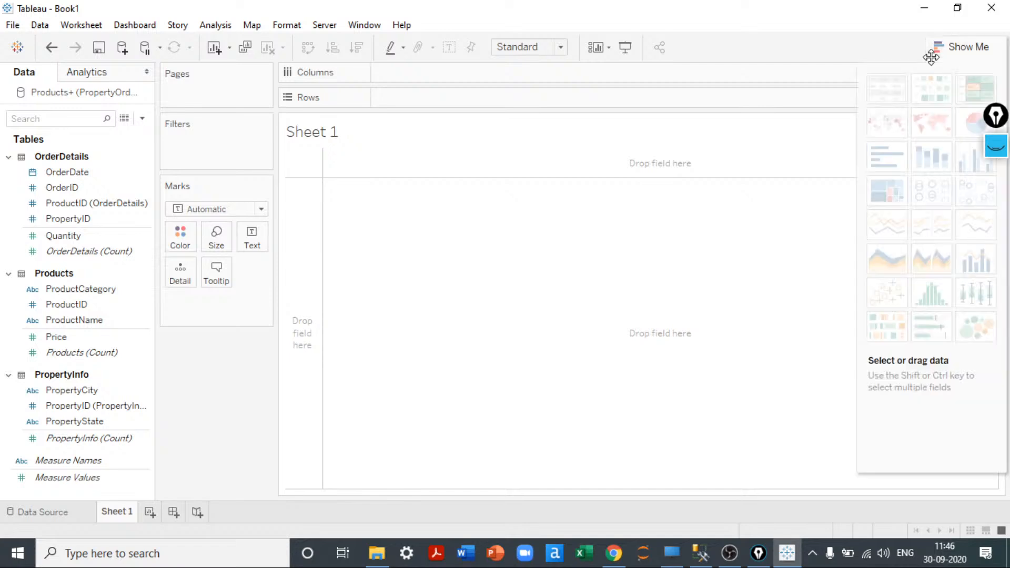
{"action": "left_click_drag", "start_coordinate": [1008, 123], "coordinate": [1003, 378]}
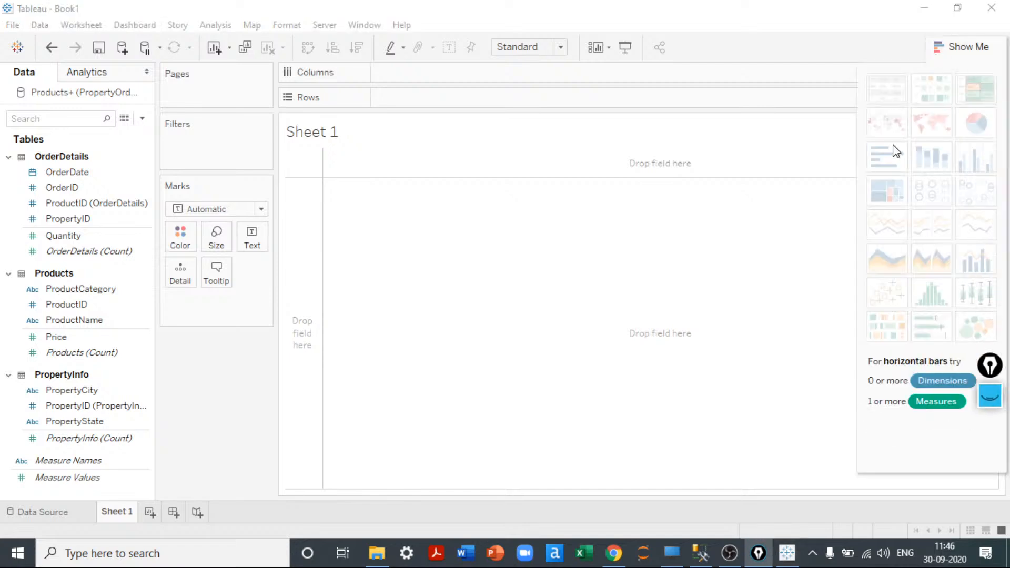
- Select the ProductCategory and Quantity fields together to examine which chart types Show Me recommends
{"action": "left_click", "coordinate": [71, 204]}
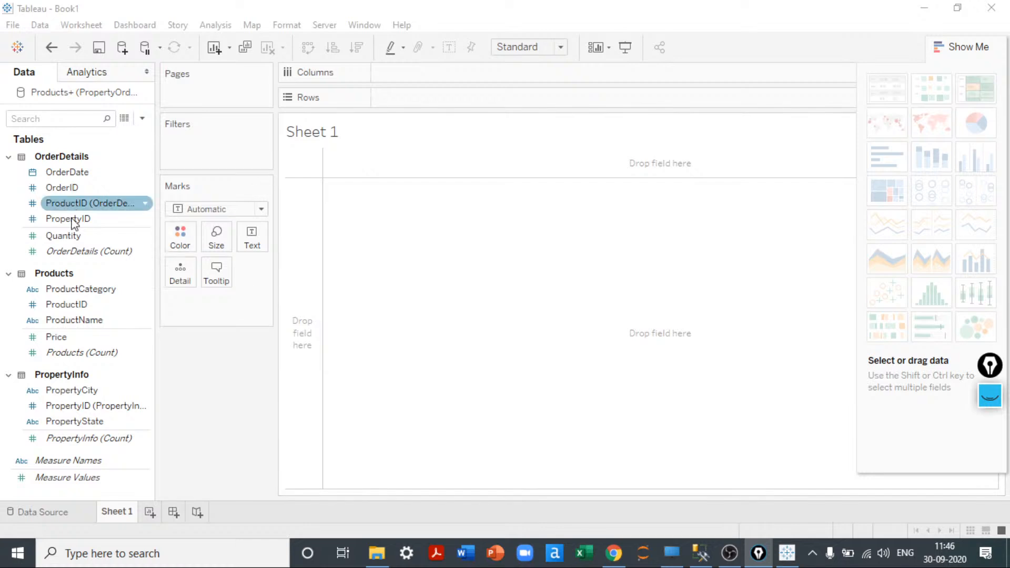
{"action": "left_click", "coordinate": [77, 253]}
{"action": "left_click", "coordinate": [79, 289]}
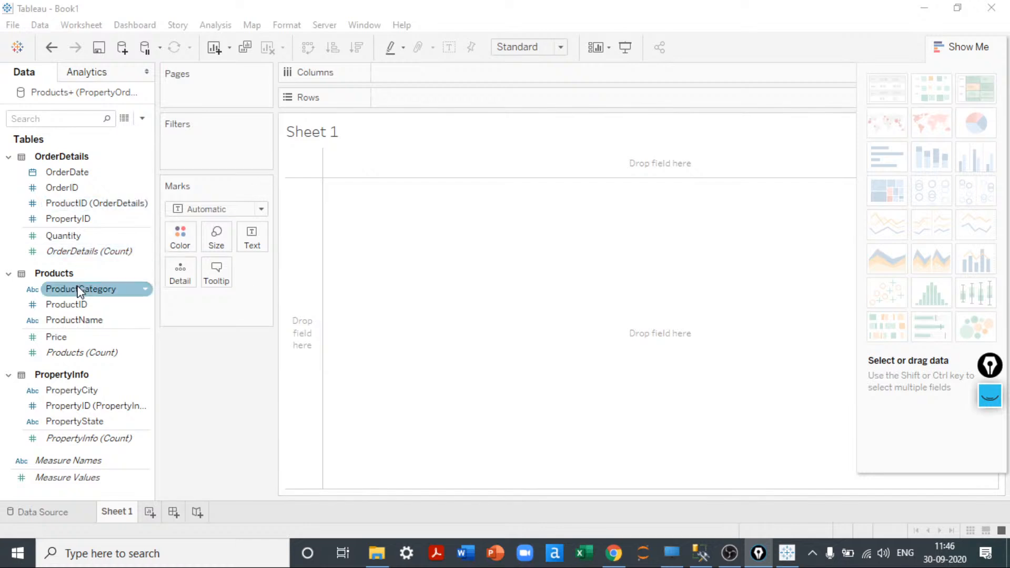
{"action": "left_click", "coordinate": [68, 236], "text": "ctrl"}
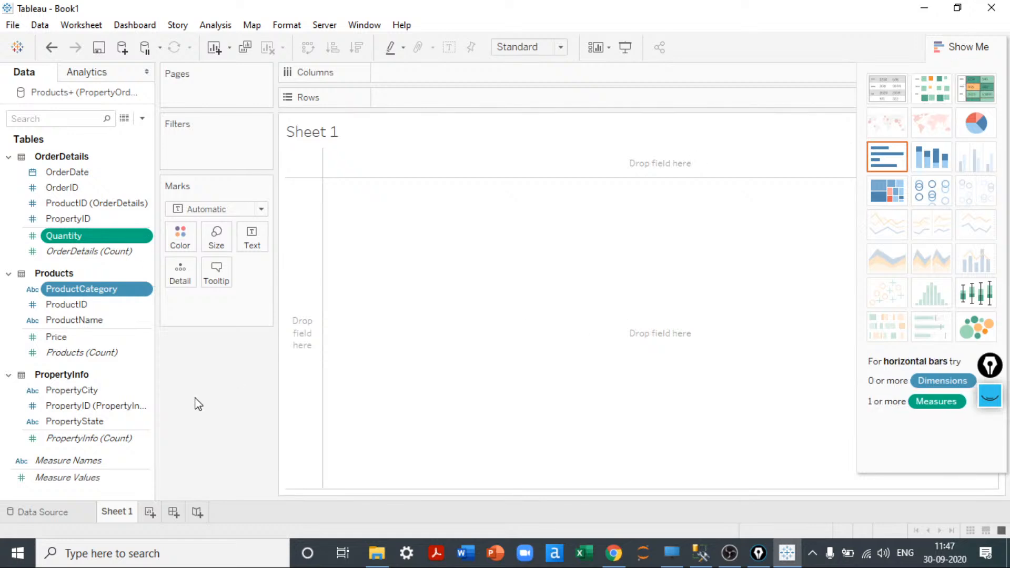
- Select the OrderDetails count, Quantity and OrderID fields in turn to compare the chart types recommended for each
{"action": "left_click", "coordinate": [123, 252]}
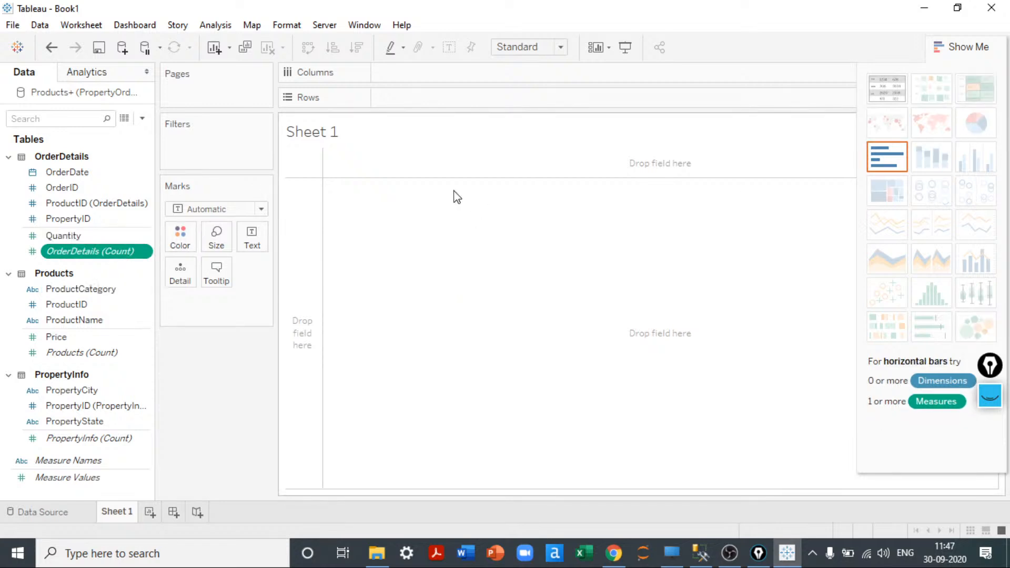
{"action": "left_click", "coordinate": [71, 236]}
{"action": "left_click", "coordinate": [68, 185]}
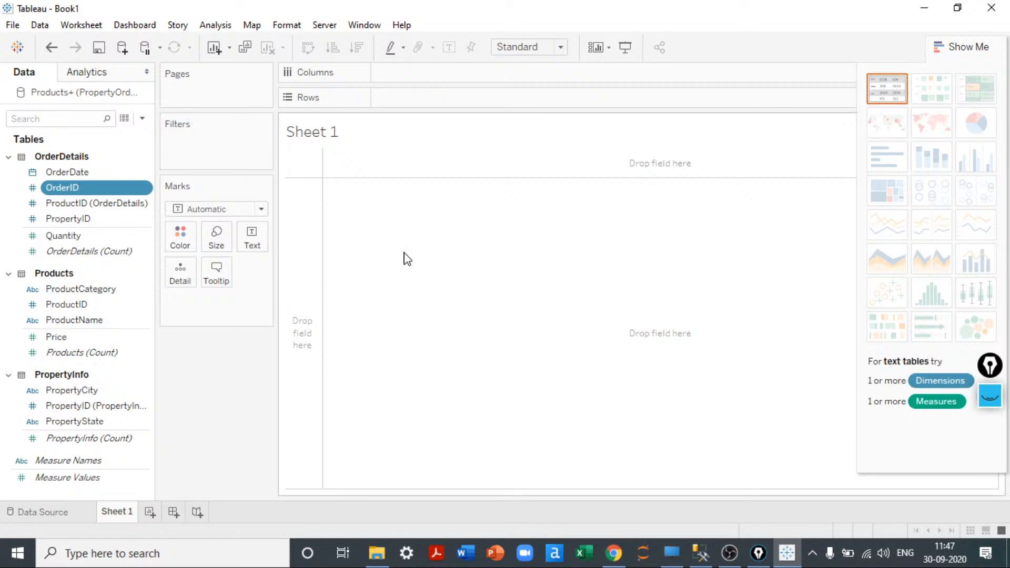
{"action": "left_click", "coordinate": [95, 206], "text": "ctrl"}
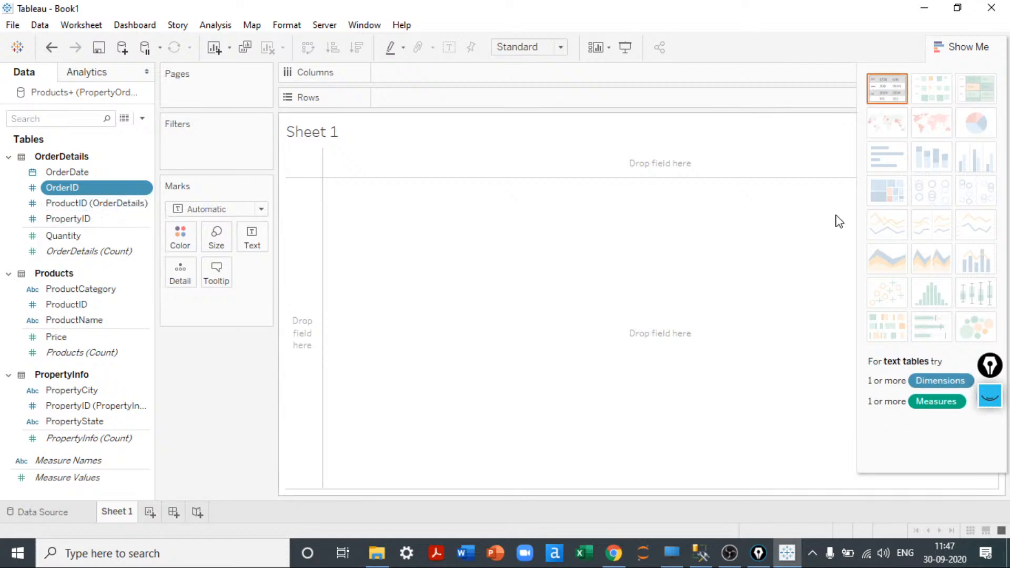
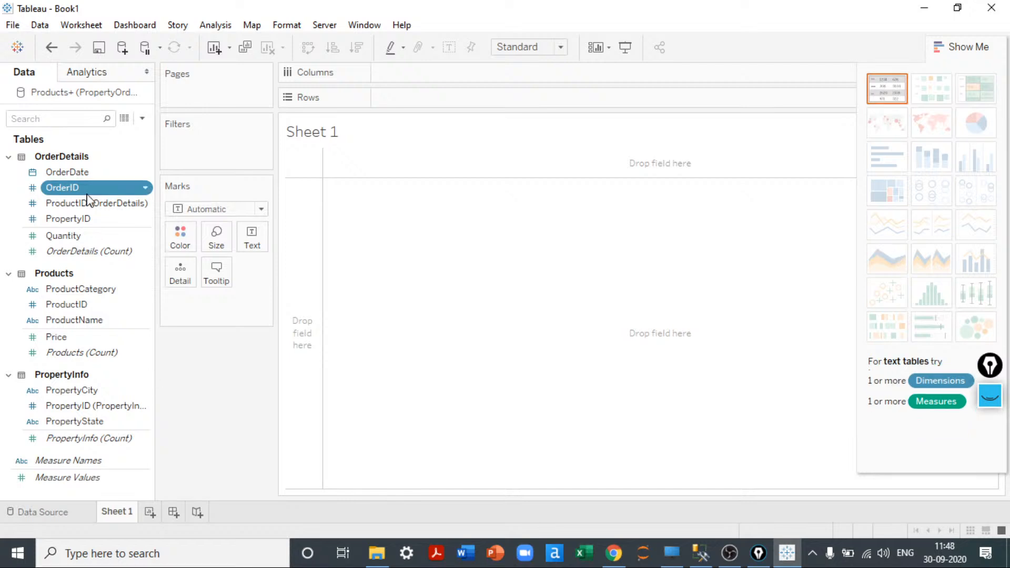
- Select OrderDate, OrderID and Quantity together to examine the chart types recommended for a date, a dimension and a measure
{"action": "left_click", "coordinate": [69, 170]}
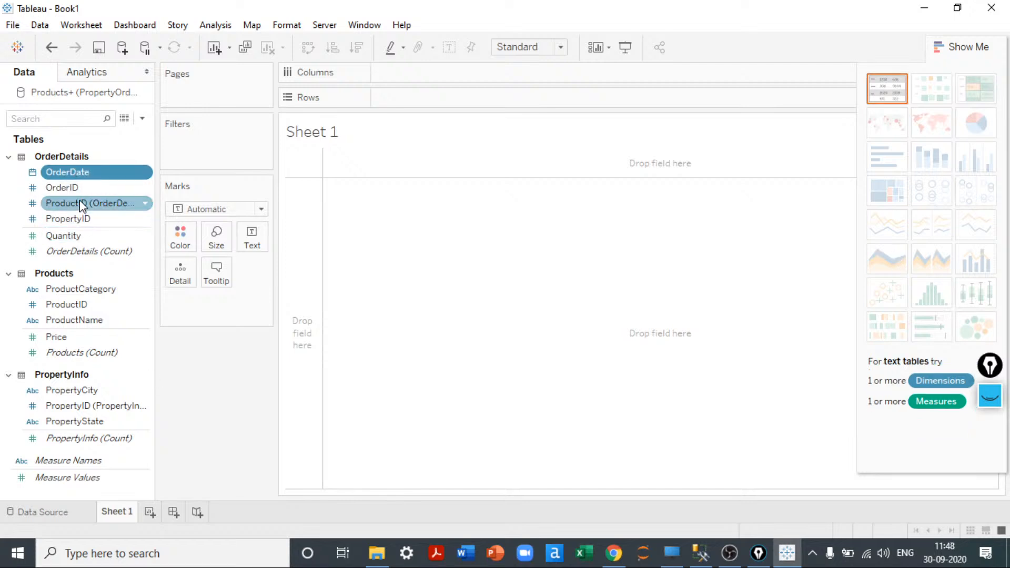
{"action": "left_click", "coordinate": [79, 188], "text": "ctrl"}
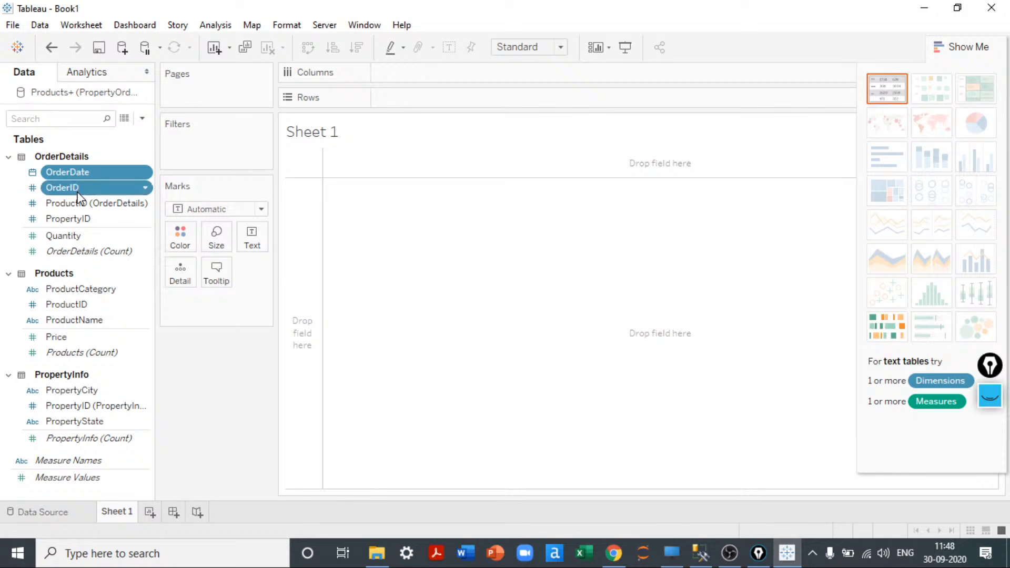
{"action": "left_click", "coordinate": [77, 238], "text": "ctrl"}
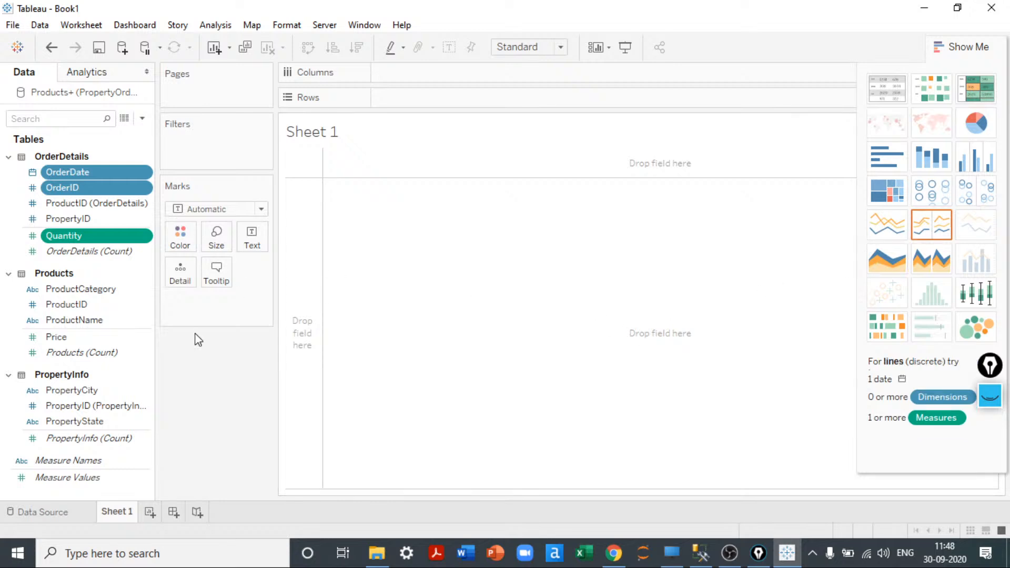
- Build a horizontal bar chart of Price by ProductCategory with Show Me and collapse the chart recommendations
{"action": "left_click", "coordinate": [104, 222]}
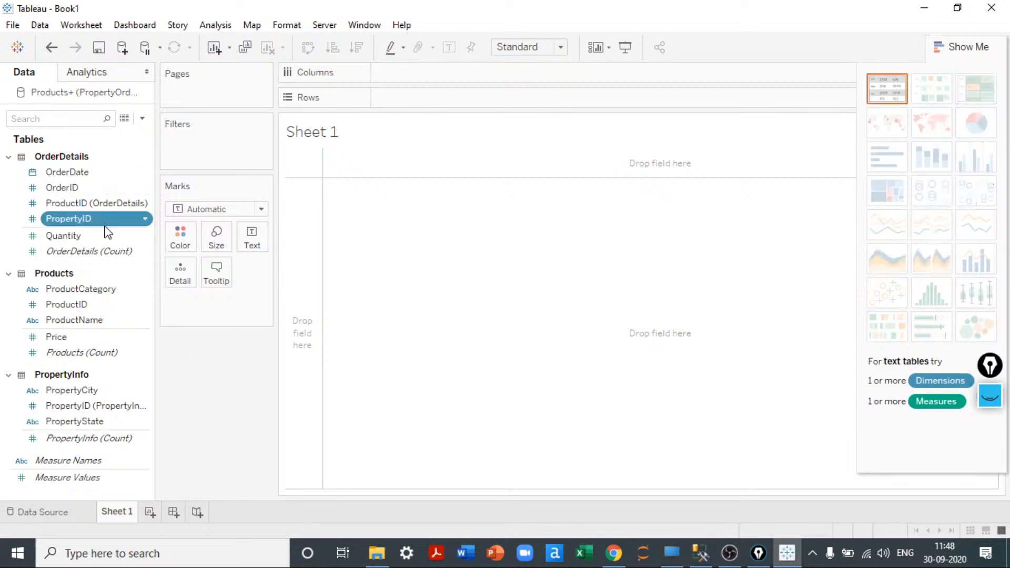
{"action": "left_click", "coordinate": [89, 294]}
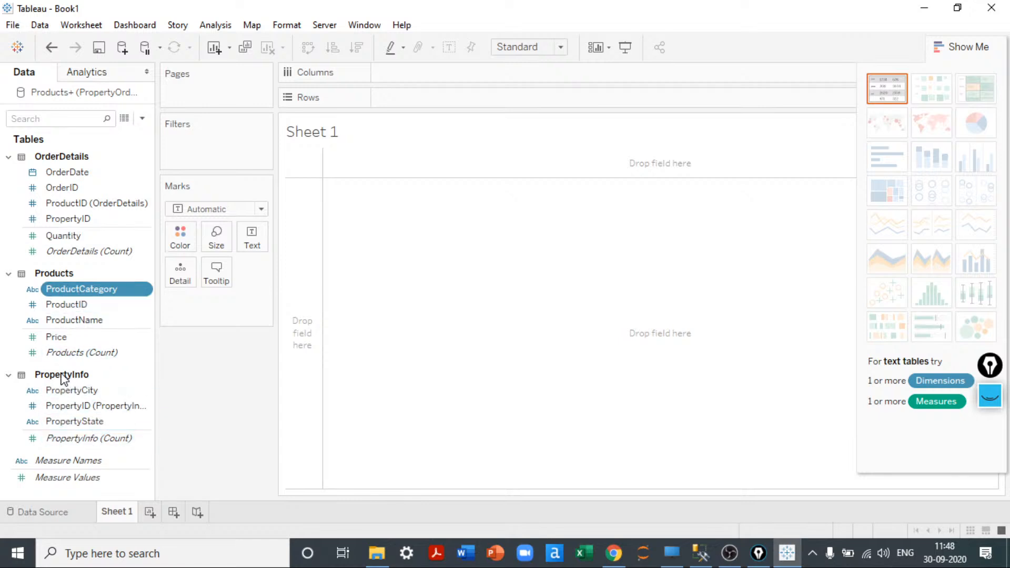
{"action": "left_click", "coordinate": [62, 338], "text": "ctrl"}
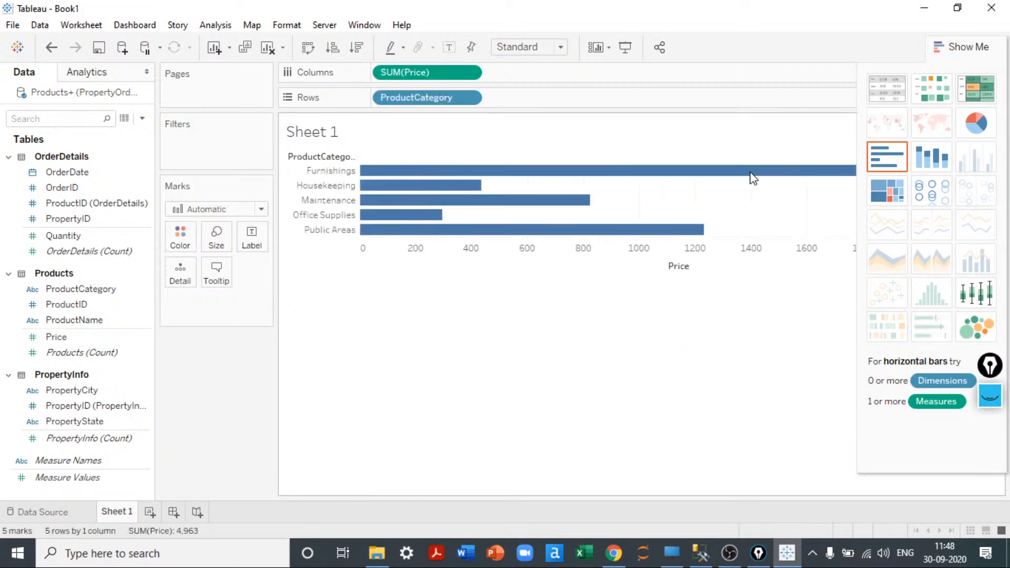
{"action": "left_click", "coordinate": [970, 48]}
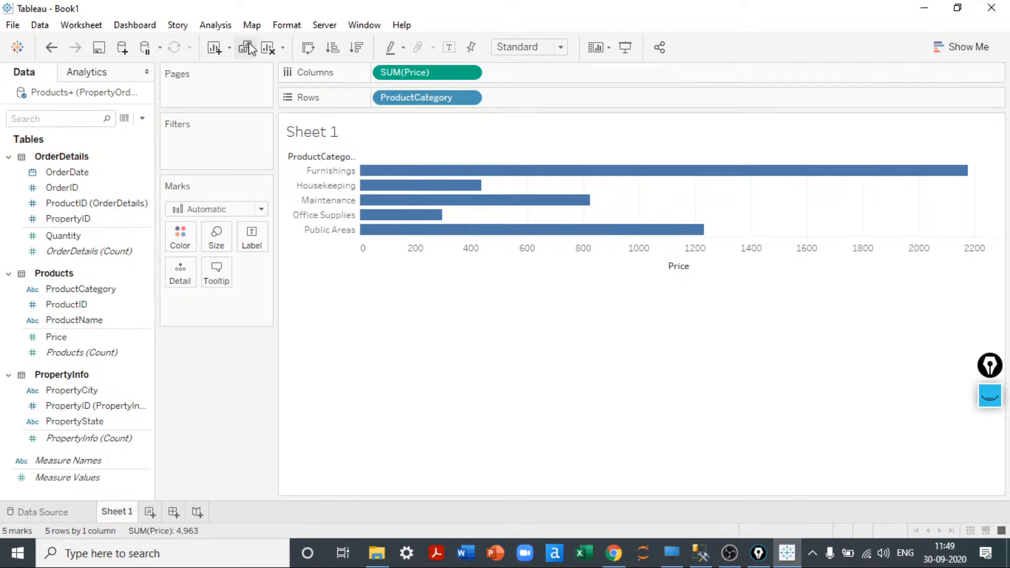
- Clear Sheet 1 and build a text table with ProductCategory as rows and the sum of Price as values
{"action": "left_click", "coordinate": [268, 47]}
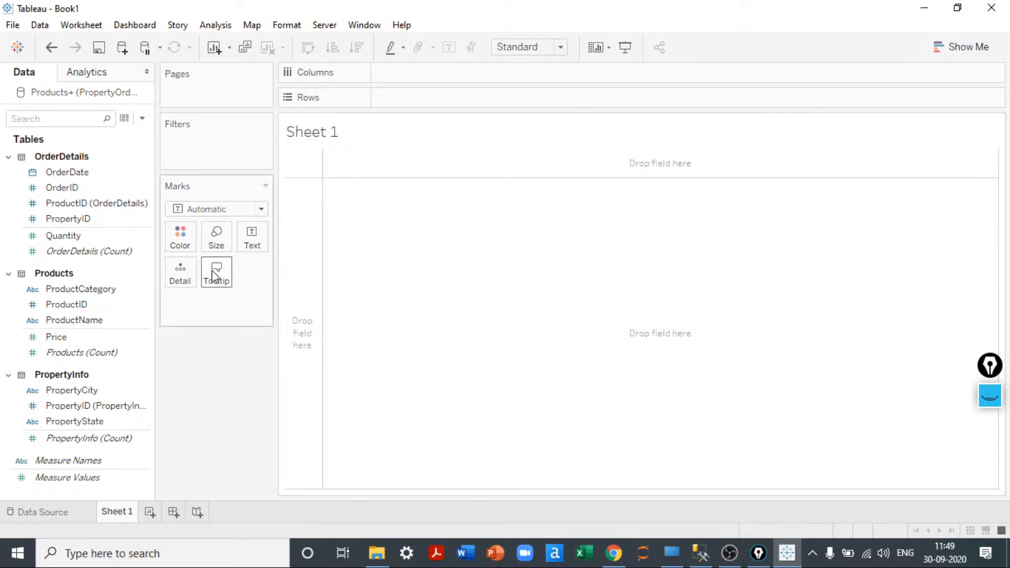
{"action": "left_click", "coordinate": [87, 305]}
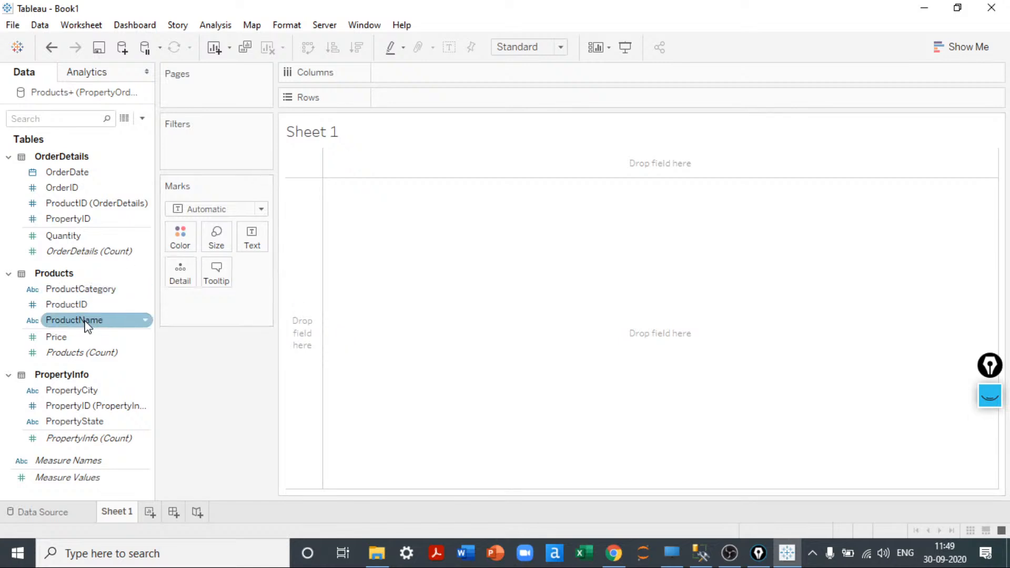
{"action": "double_click", "coordinate": [97, 293]}
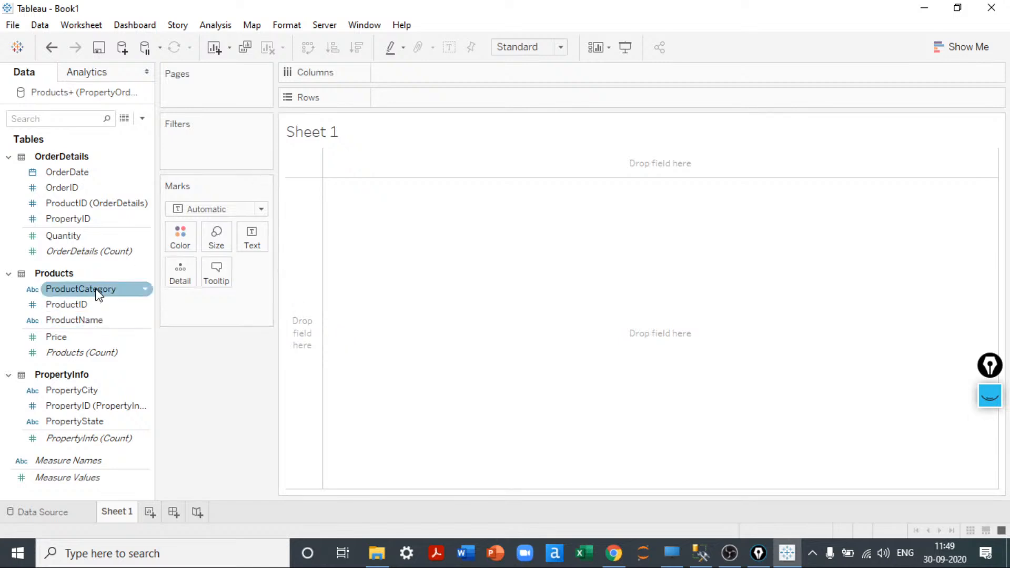
{"action": "left_click", "coordinate": [80, 339]}
{"action": "double_click", "coordinate": [80, 341]}
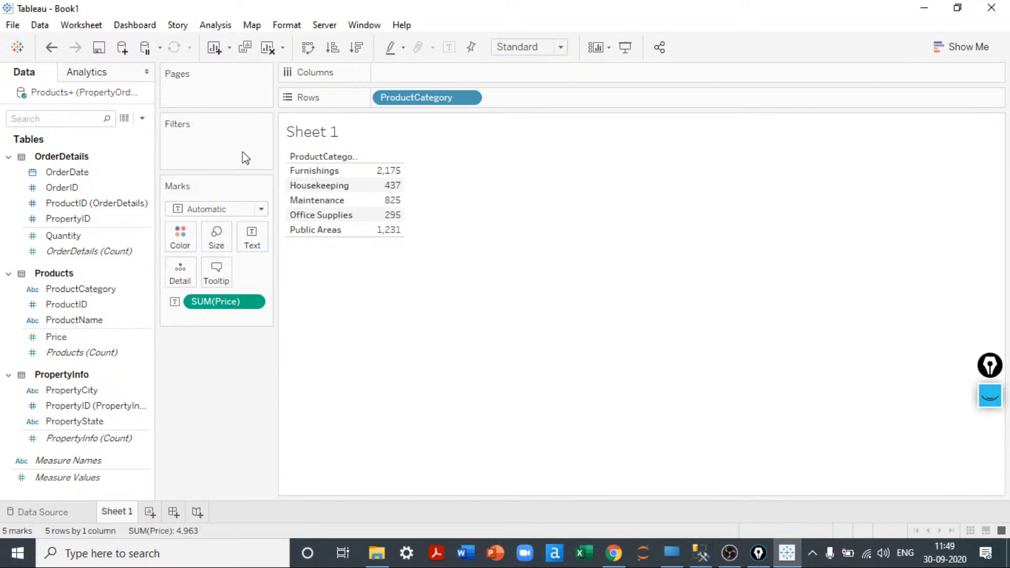
- Convert the ProductCategory price table to a pie chart with Show Me and collapse the chart recommendations
{"action": "left_click", "coordinate": [975, 48]}
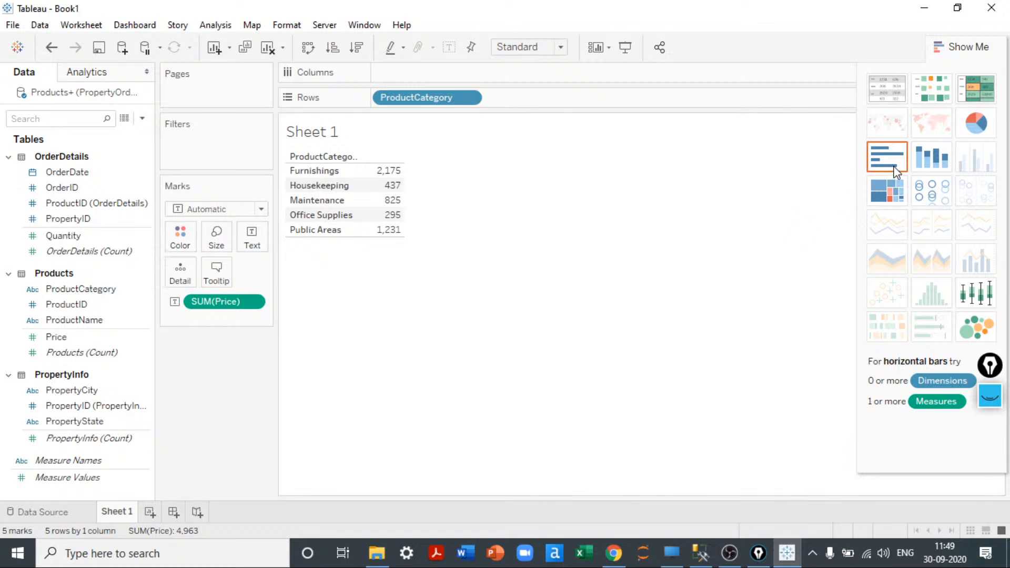
{"action": "left_click", "coordinate": [983, 123]}
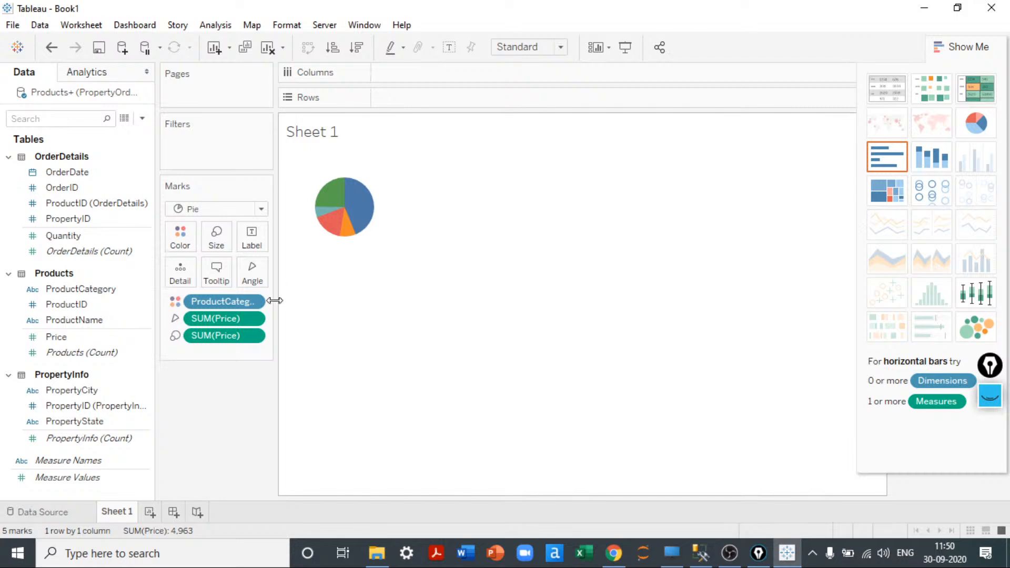
{"action": "left_click", "coordinate": [986, 51]}
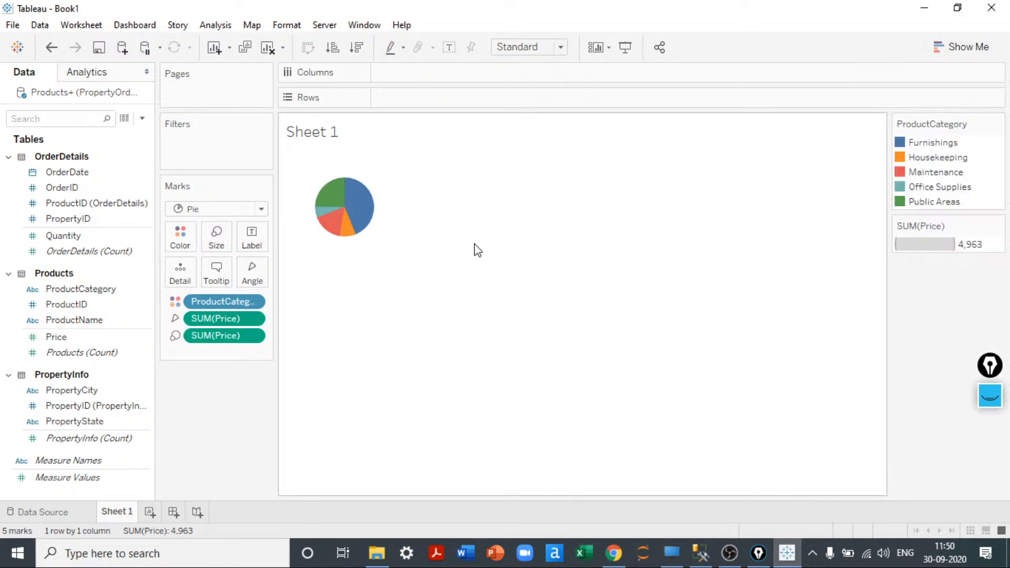
- Check the options of the PropertyOrderProduct connection on the Data Source page and return to Sheet 1
{"action": "left_click", "coordinate": [35, 513]}
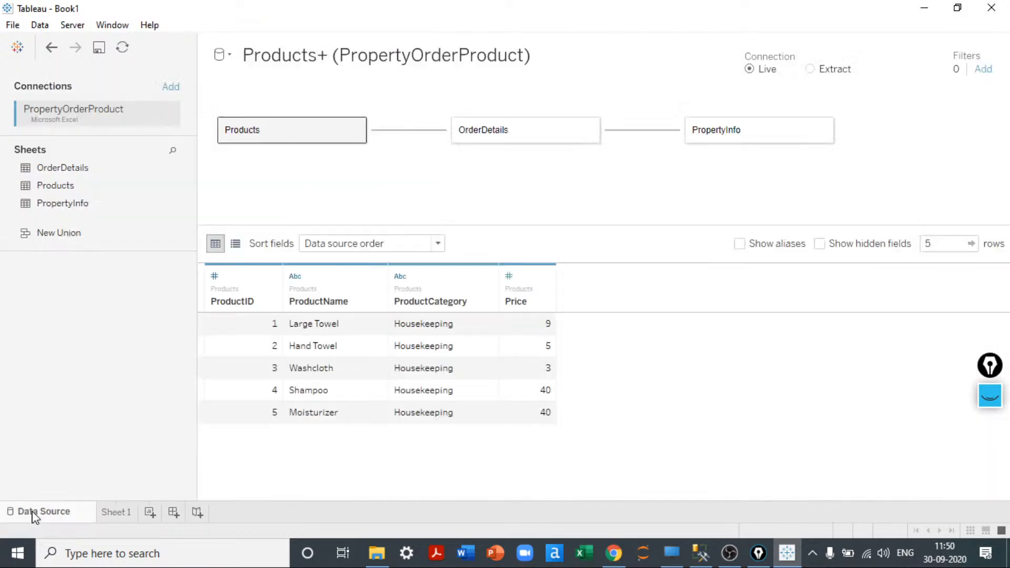
{"action": "left_click", "coordinate": [172, 118]}
{"action": "left_click", "coordinate": [136, 299]}
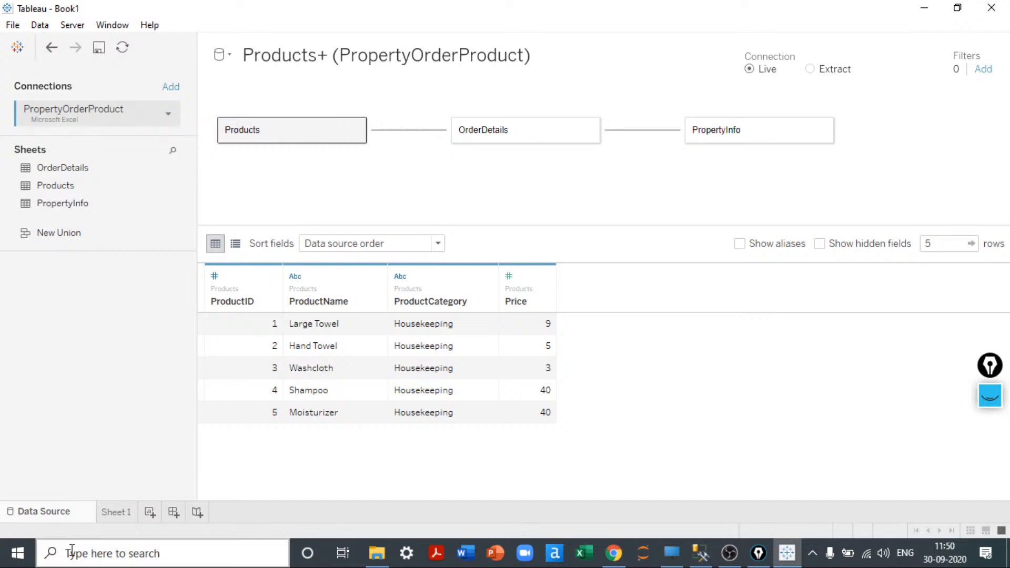
{"action": "left_click", "coordinate": [116, 514]}
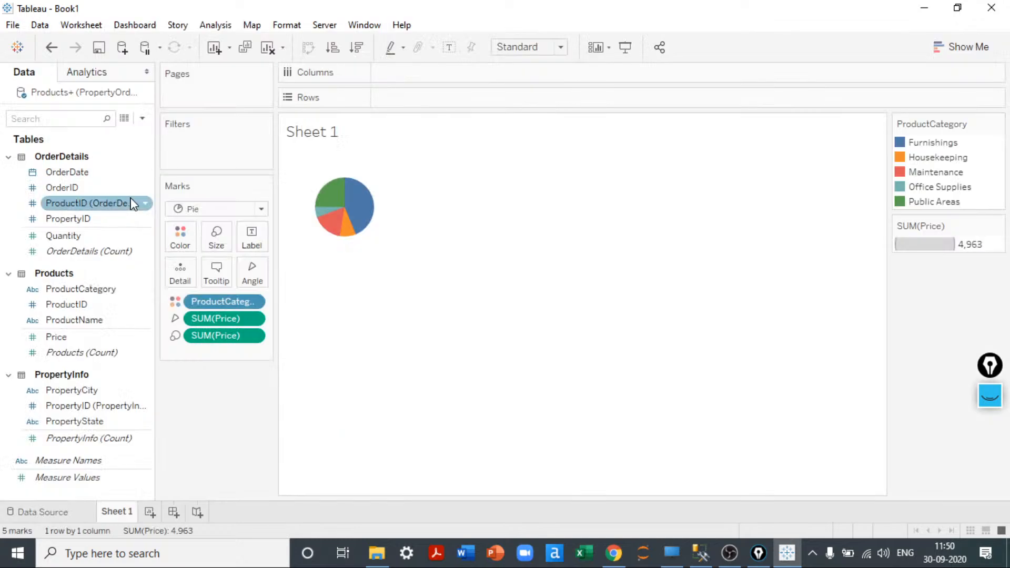
- Close the Products+ (PropertyOrderProduct) data source and accept the deletion of the sheets that use it
{"action": "right_click", "coordinate": [103, 93]}
{"action": "left_click", "coordinate": [78, 93]}
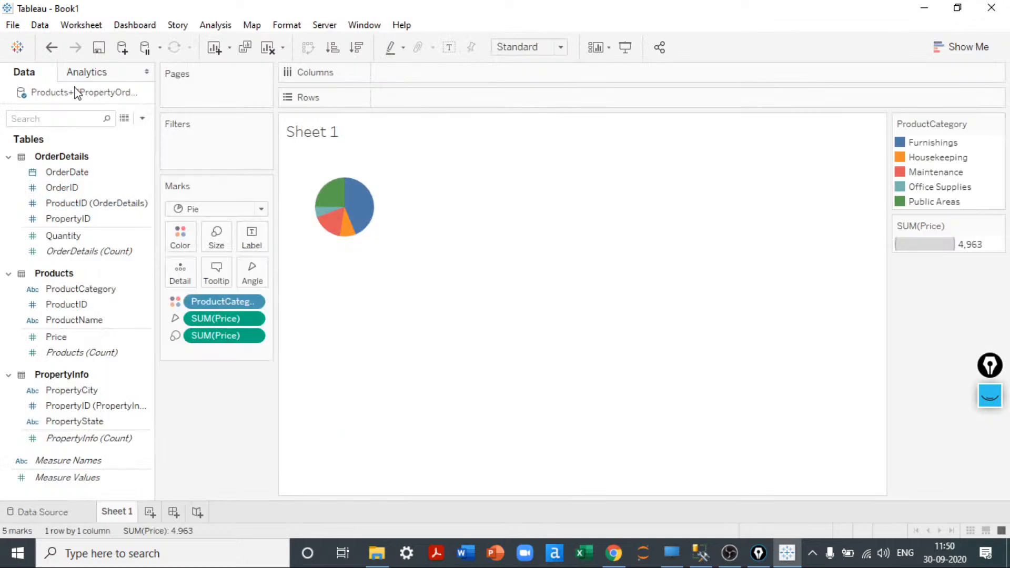
{"action": "right_click", "coordinate": [74, 87]}
{"action": "left_click", "coordinate": [137, 187]}
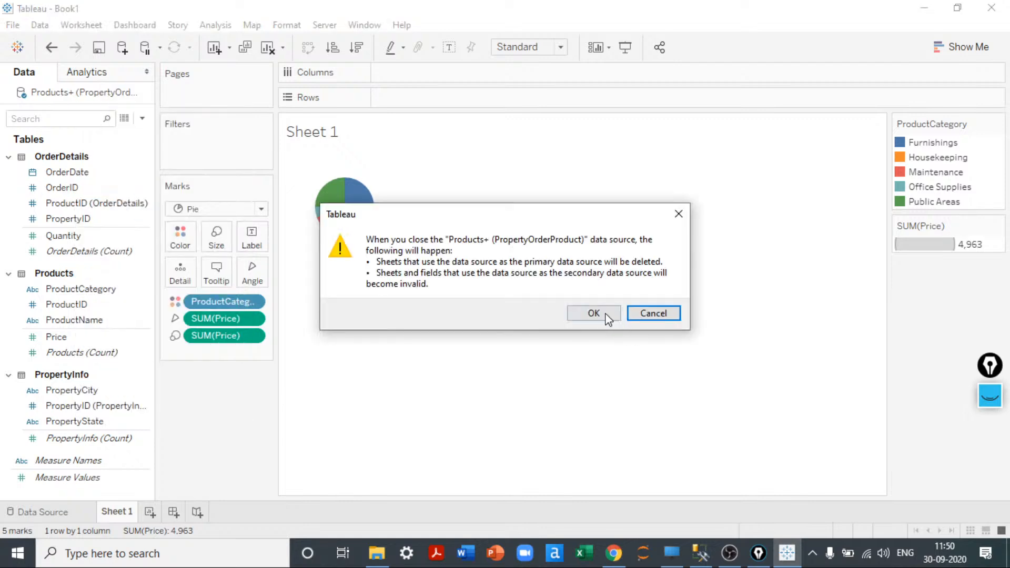
{"action": "left_click", "coordinate": [606, 314]}
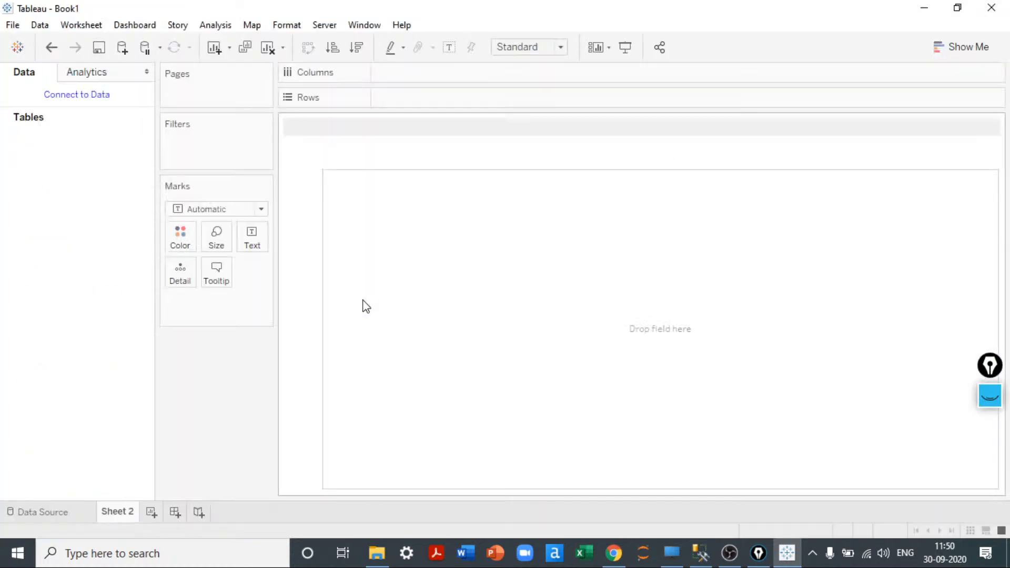
- Connect to the text file world_pop.csv from the Datasets folder inside the Tableau folder
{"action": "left_click", "coordinate": [61, 517]}
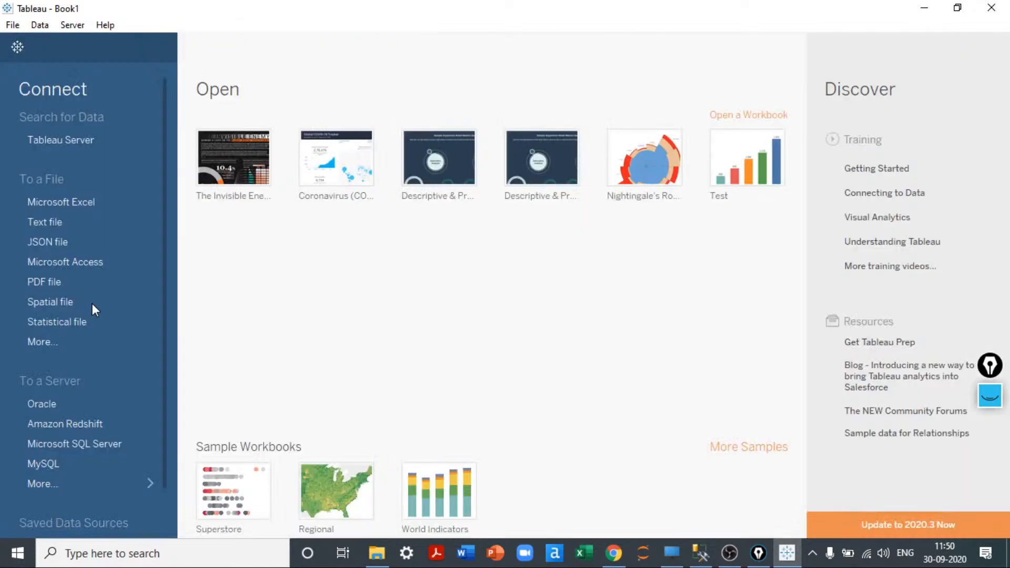
{"action": "left_click", "coordinate": [61, 227]}
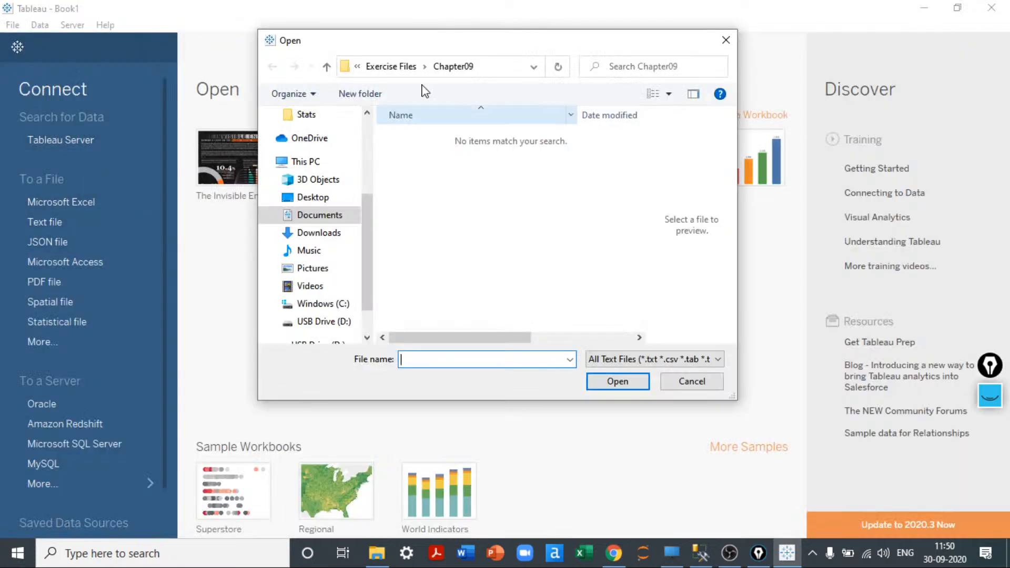
{"action": "left_click", "coordinate": [405, 67]}
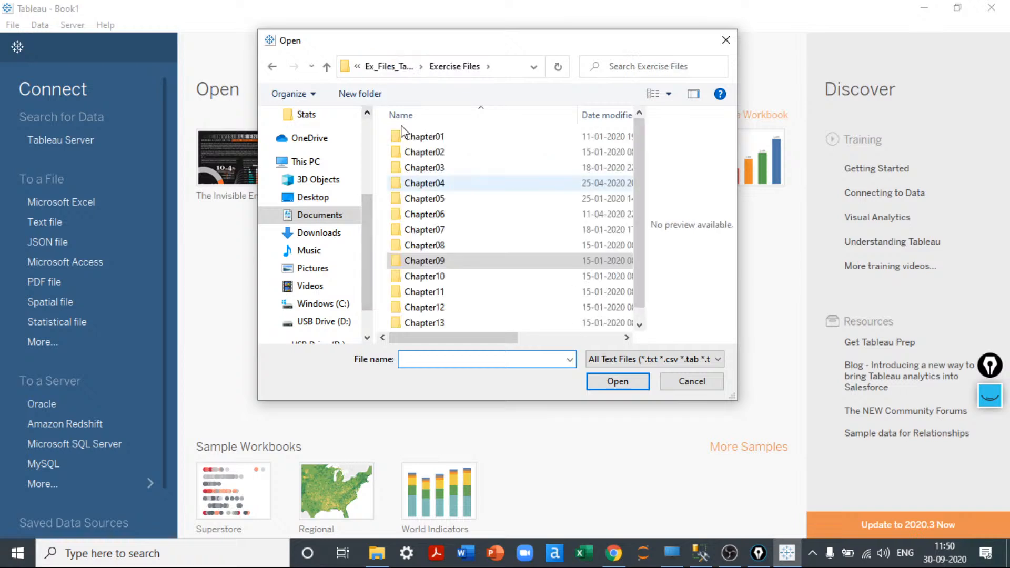
{"action": "left_click", "coordinate": [396, 67]}
{"action": "left_click", "coordinate": [376, 67]}
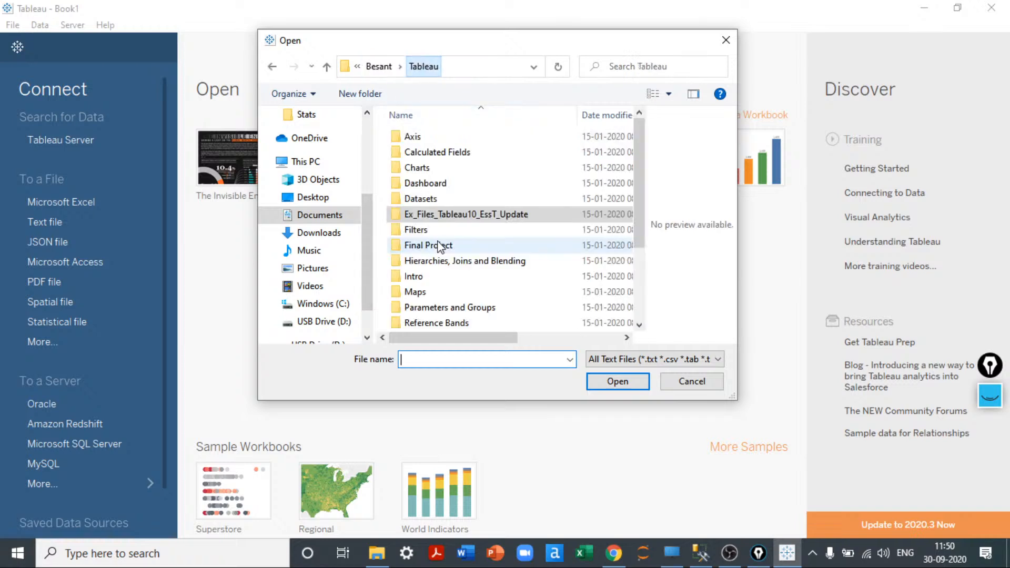
{"action": "double_click", "coordinate": [424, 198]}
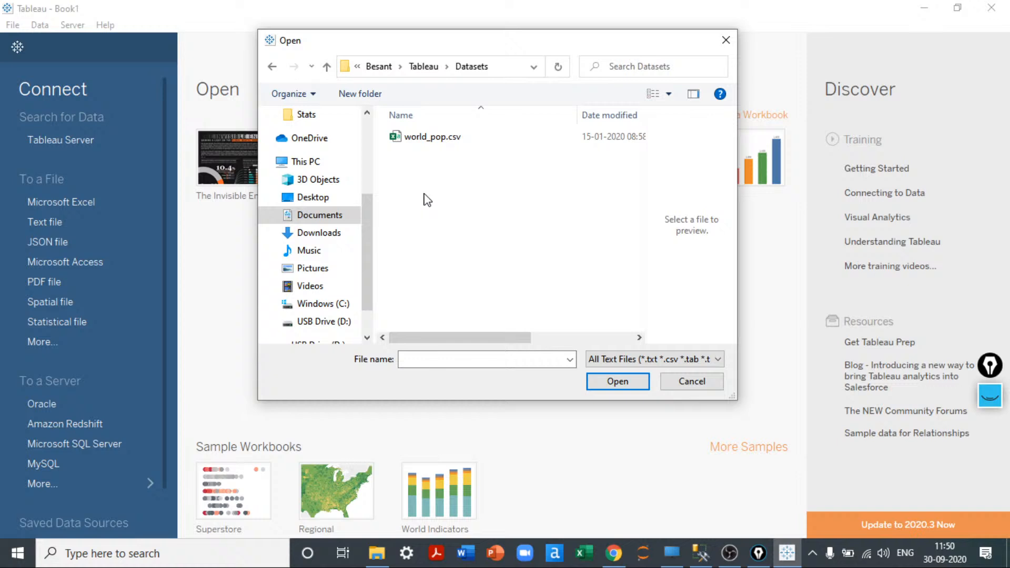
{"action": "double_click", "coordinate": [433, 140]}
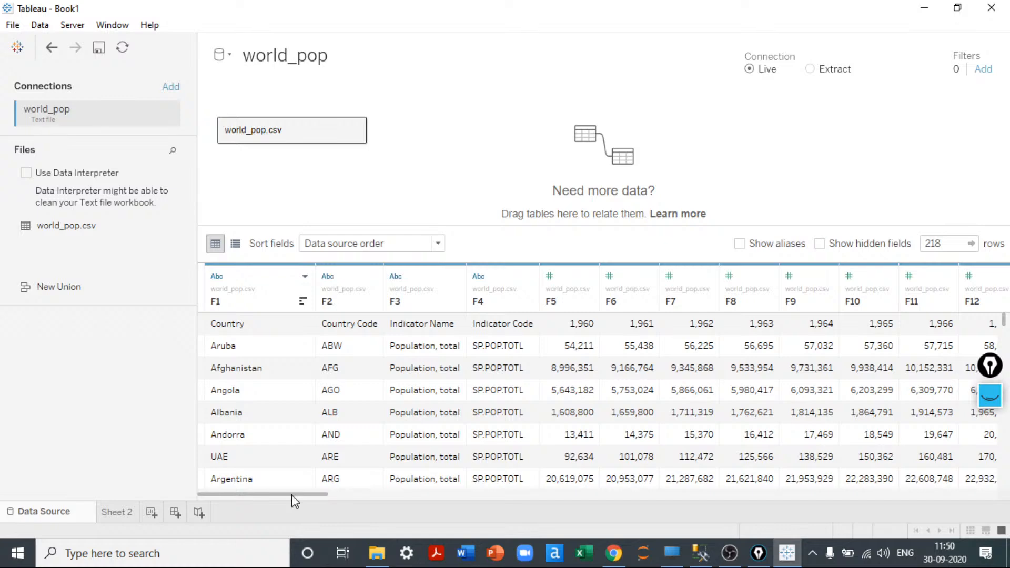
- Set the world_pop.csv table to take its field names from the first row
{"action": "left_click_drag", "start_coordinate": [293, 496], "coordinate": [156, 433]}
{"action": "left_click", "coordinate": [203, 325]}
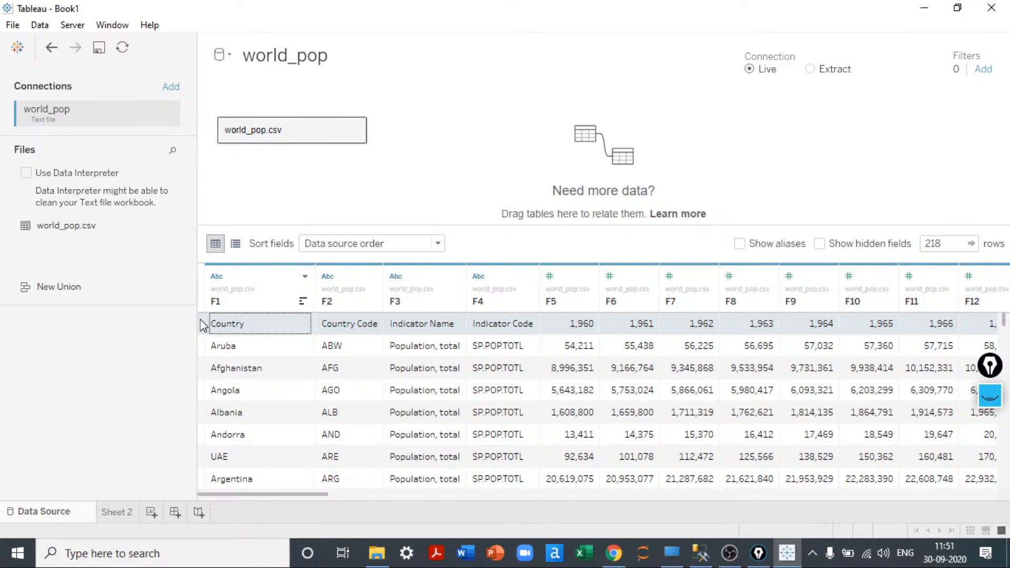
{"action": "left_click", "coordinate": [322, 134]}
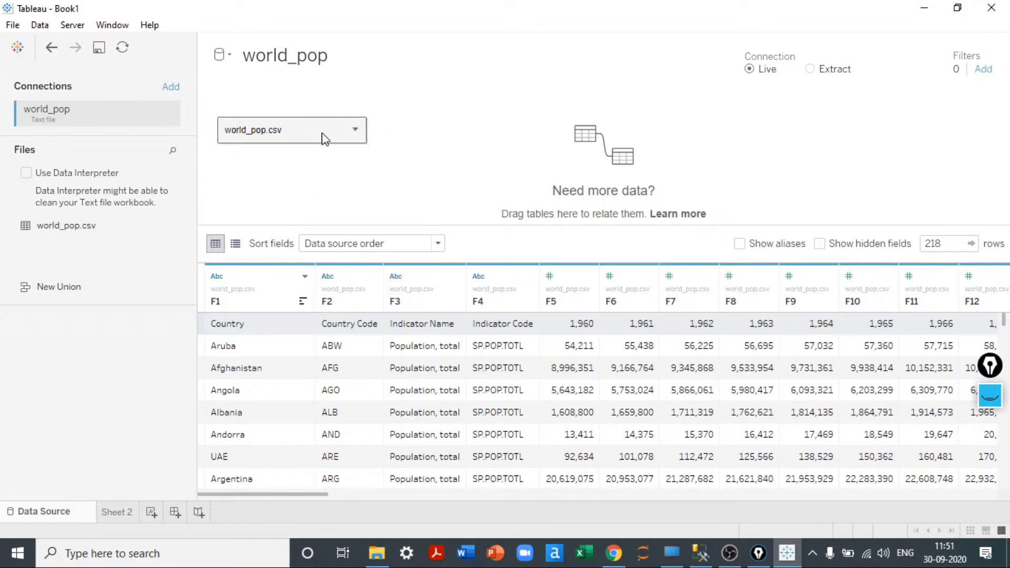
{"action": "left_click", "coordinate": [357, 131]}
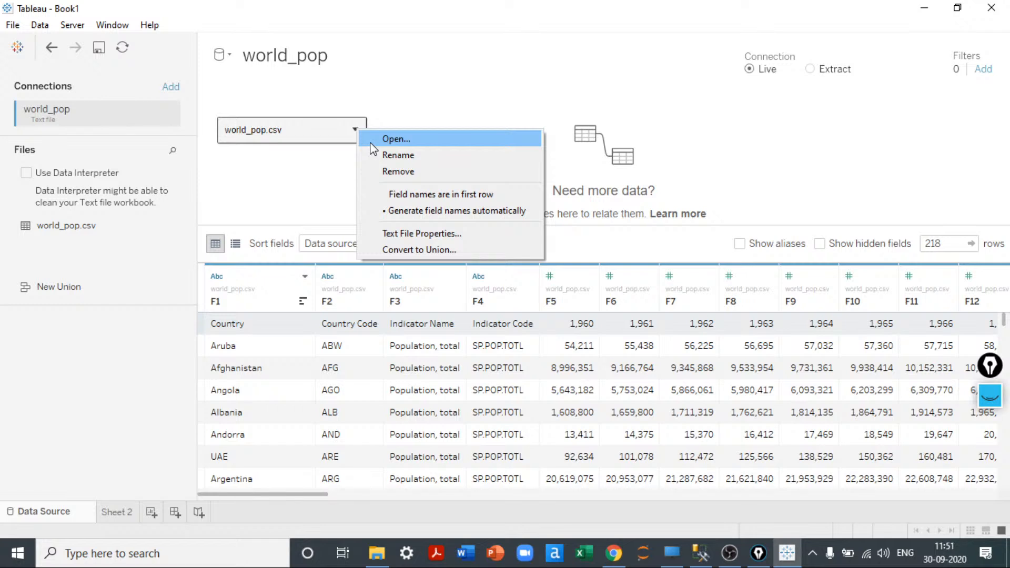
{"action": "left_click", "coordinate": [392, 198]}
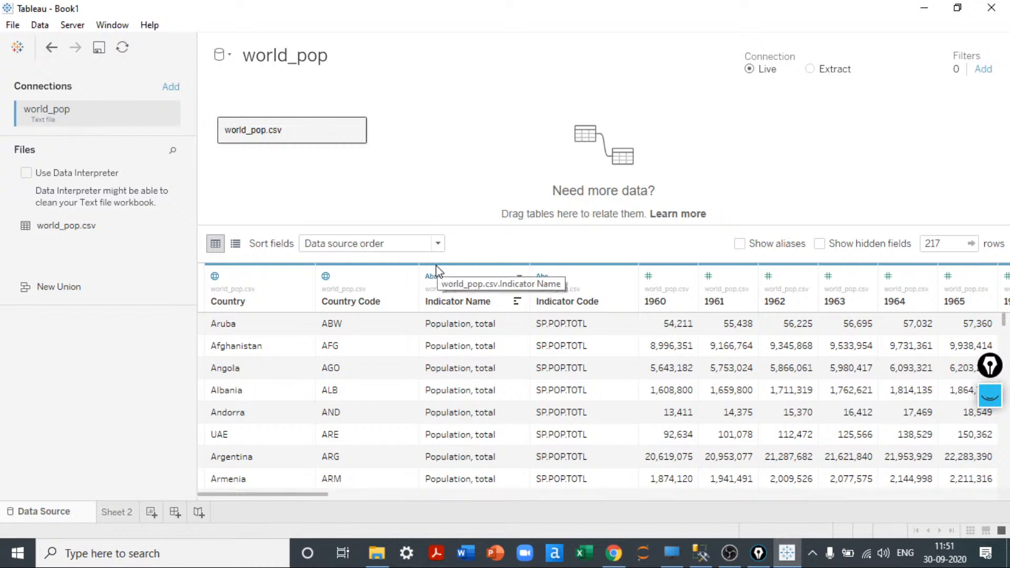
- Open Sheet 2 and examine the world_pop fields, covering the yearly measures and the country and indicator dimensions
{"action": "left_click", "coordinate": [117, 513]}
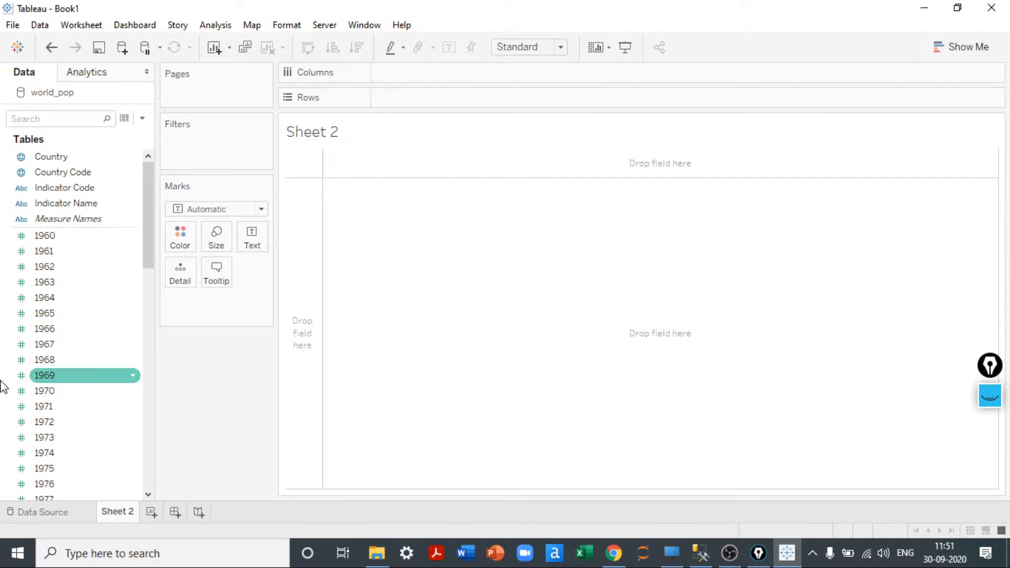
{"action": "scroll", "coordinate": [6, 383], "scroll_direction": "down", "scroll_amount": 15}
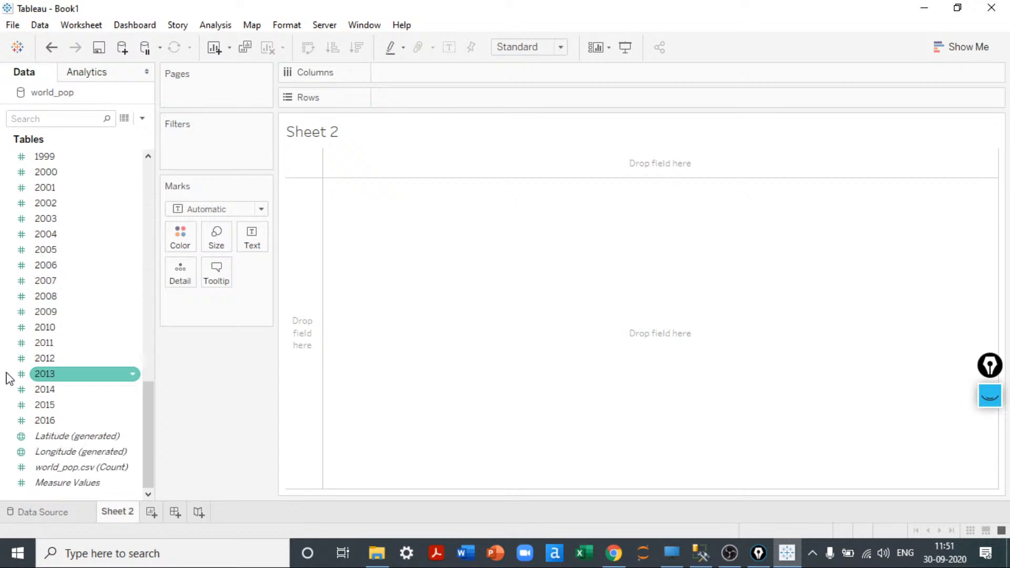
{"action": "scroll", "coordinate": [7, 376], "scroll_direction": "up", "scroll_amount": 15}
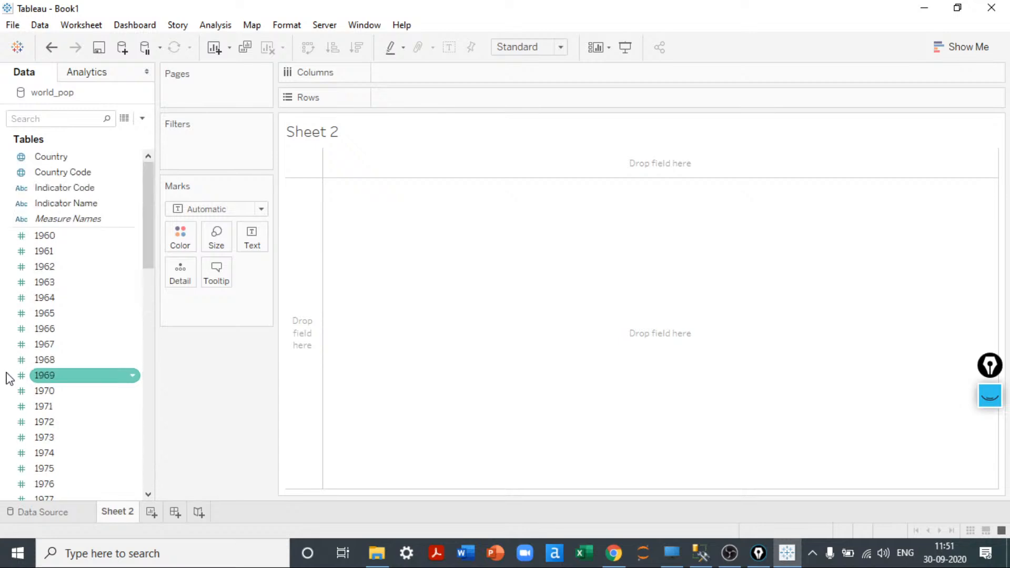
{"action": "scroll", "coordinate": [79, 240], "scroll_direction": "down", "scroll_amount": 14}
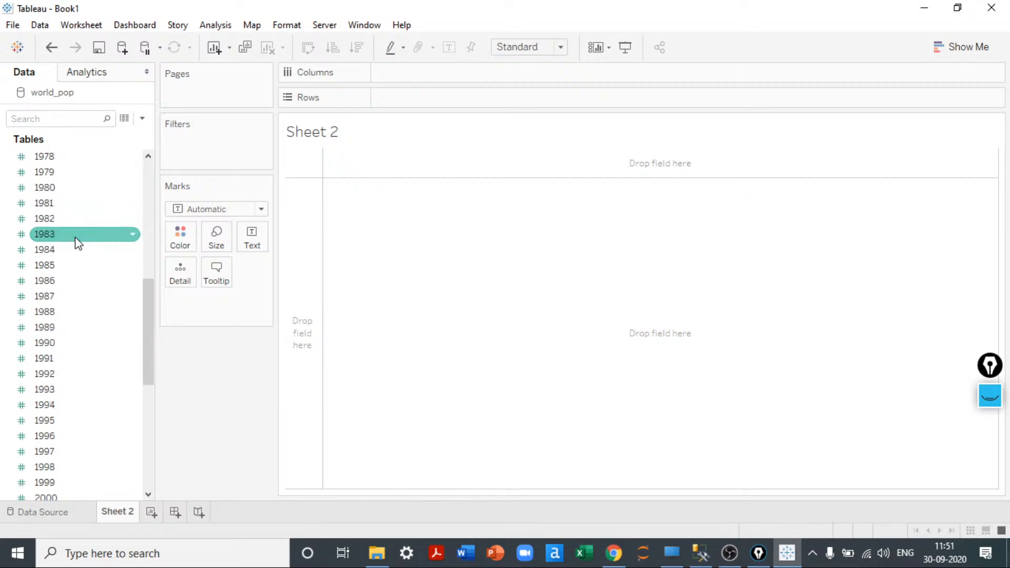
{"action": "left_click", "coordinate": [81, 433]}
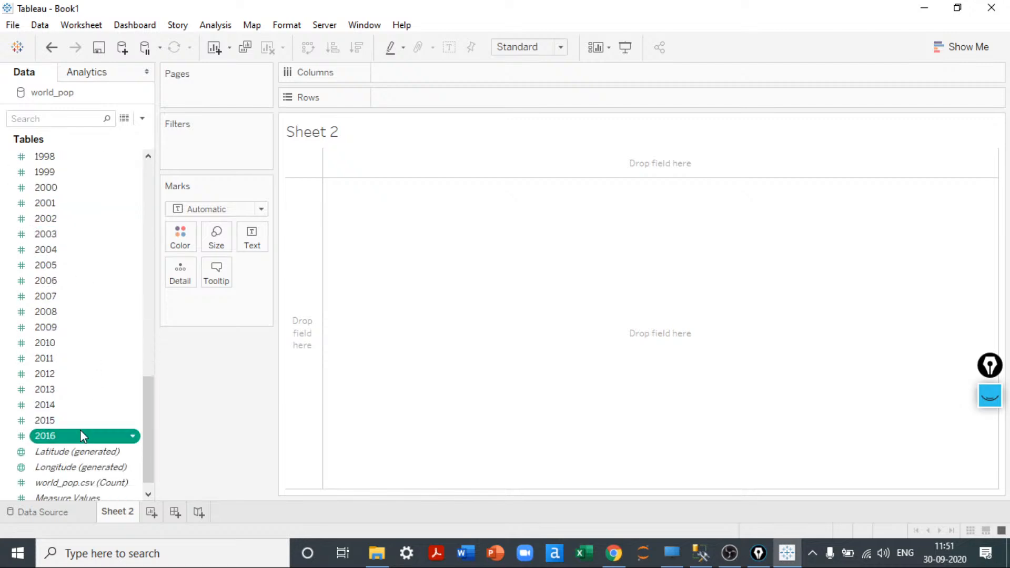
{"action": "scroll", "coordinate": [80, 435], "scroll_direction": "up", "scroll_amount": 12}
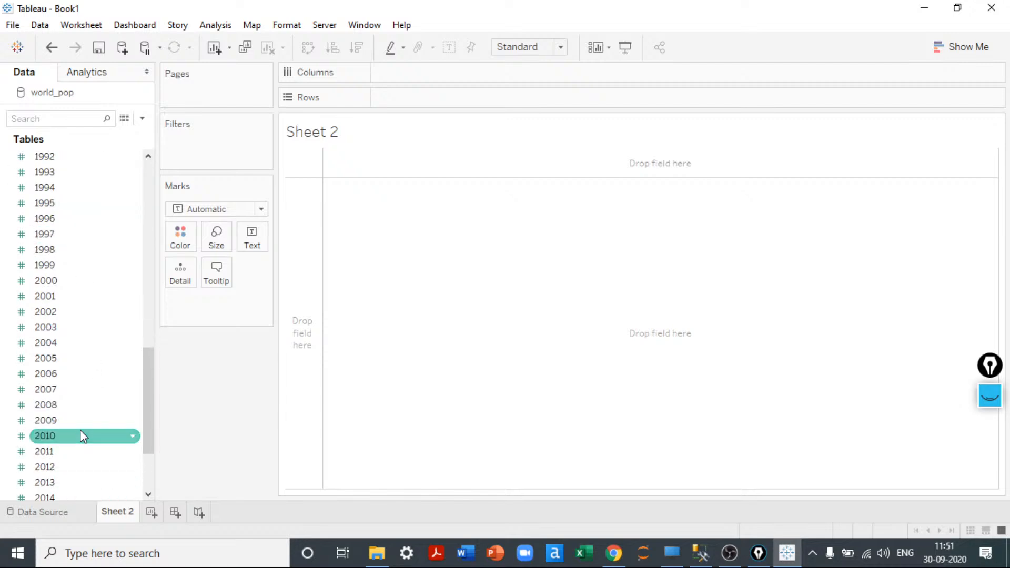
{"action": "scroll", "coordinate": [82, 435], "scroll_direction": "up", "scroll_amount": 3}
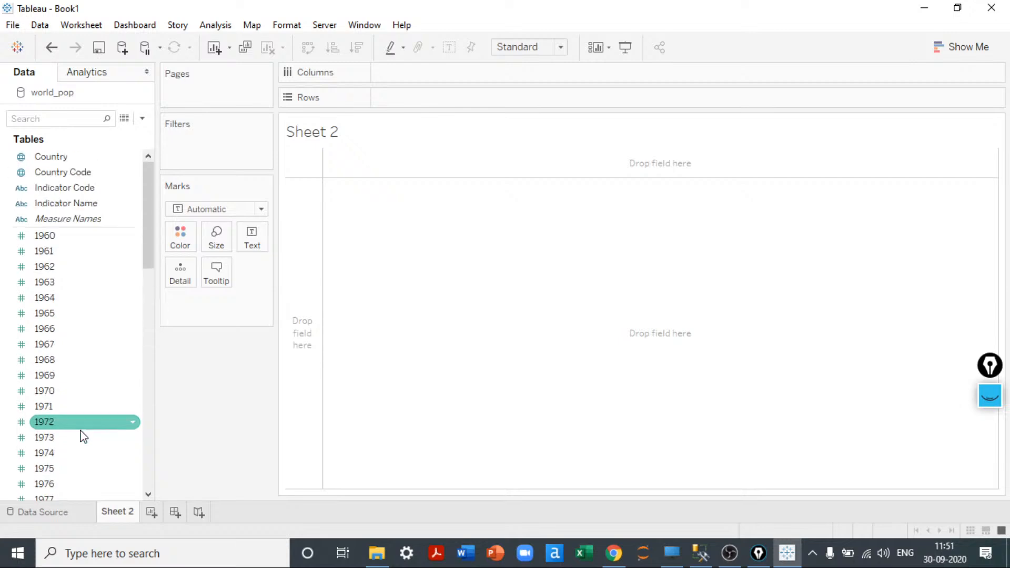
{"action": "left_click", "coordinate": [63, 157]}
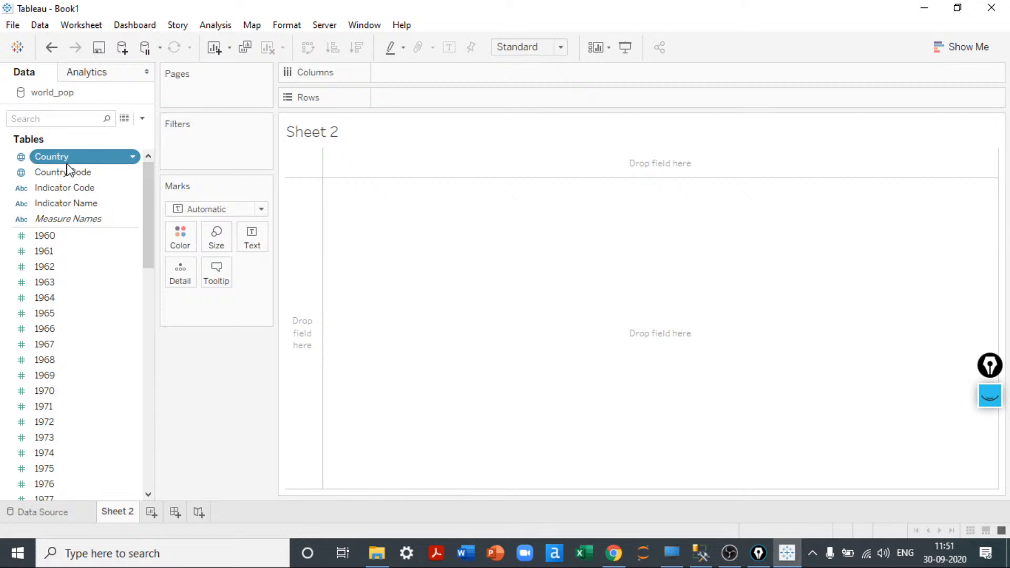
{"action": "left_click", "coordinate": [67, 171]}
{"action": "left_click", "coordinate": [73, 188]}
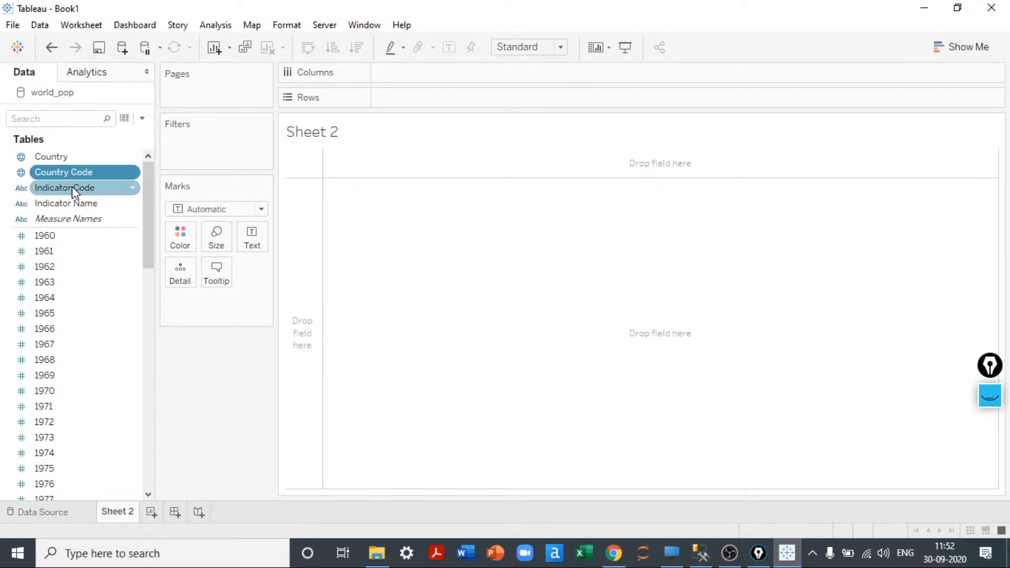
- Set the geographic role of both the Country and Country Code fields to None
{"action": "left_click", "coordinate": [22, 159]}
{"action": "left_click", "coordinate": [22, 159]}
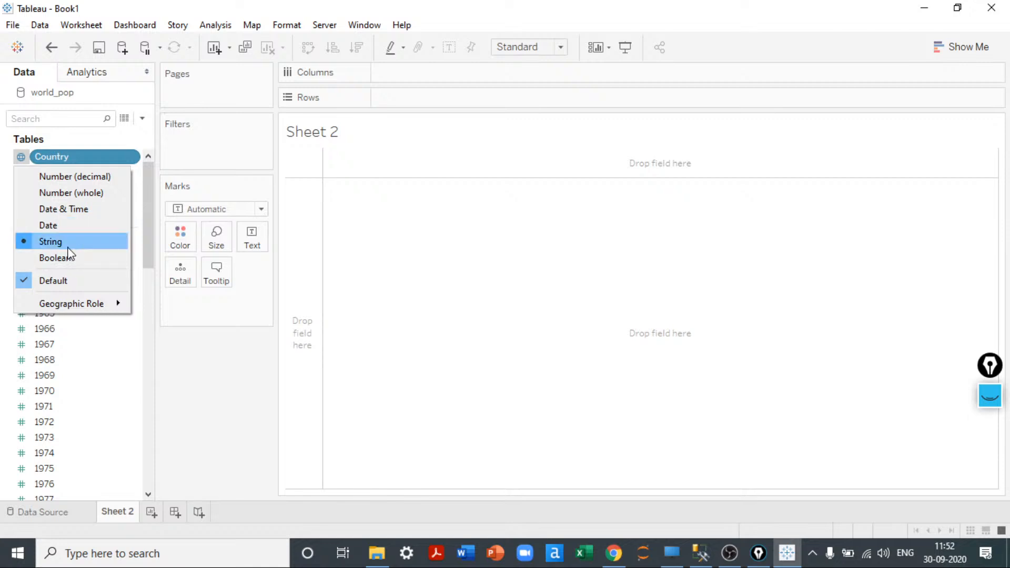
{"action": "mouse_move", "coordinate": [59, 299]}
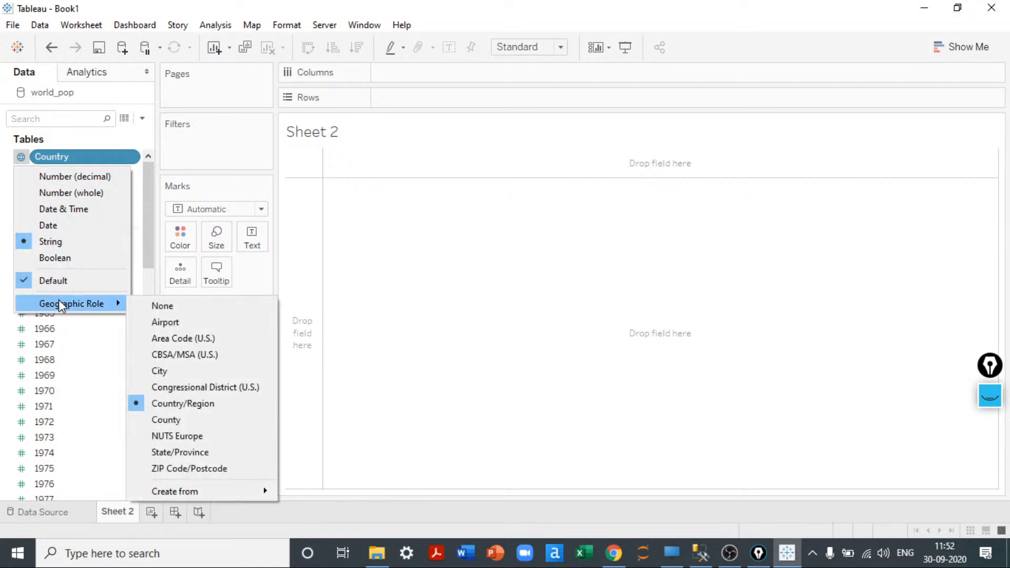
{"action": "left_click", "coordinate": [163, 315]}
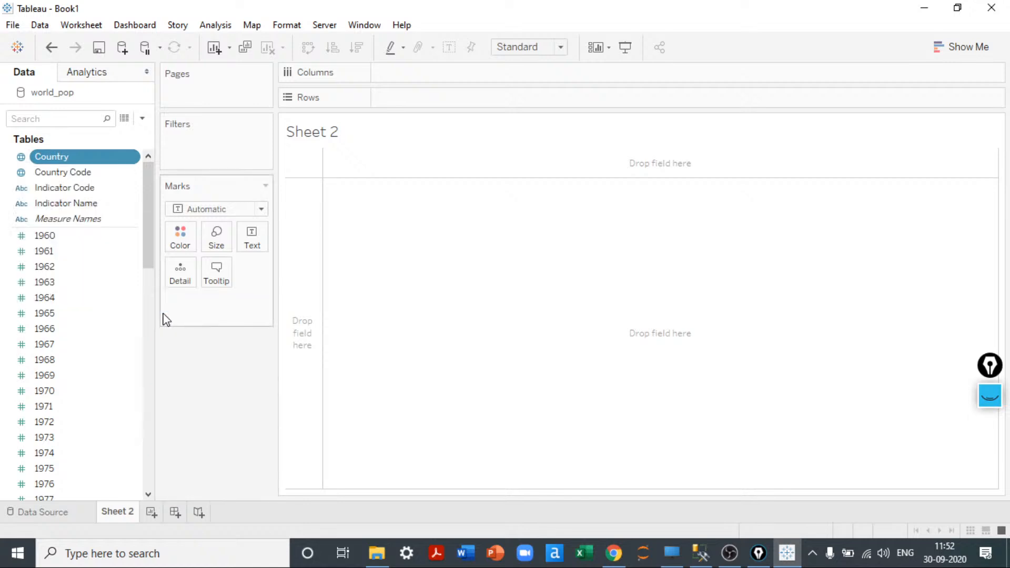
{"action": "left_click", "coordinate": [47, 187]}
{"action": "left_click", "coordinate": [21, 172]}
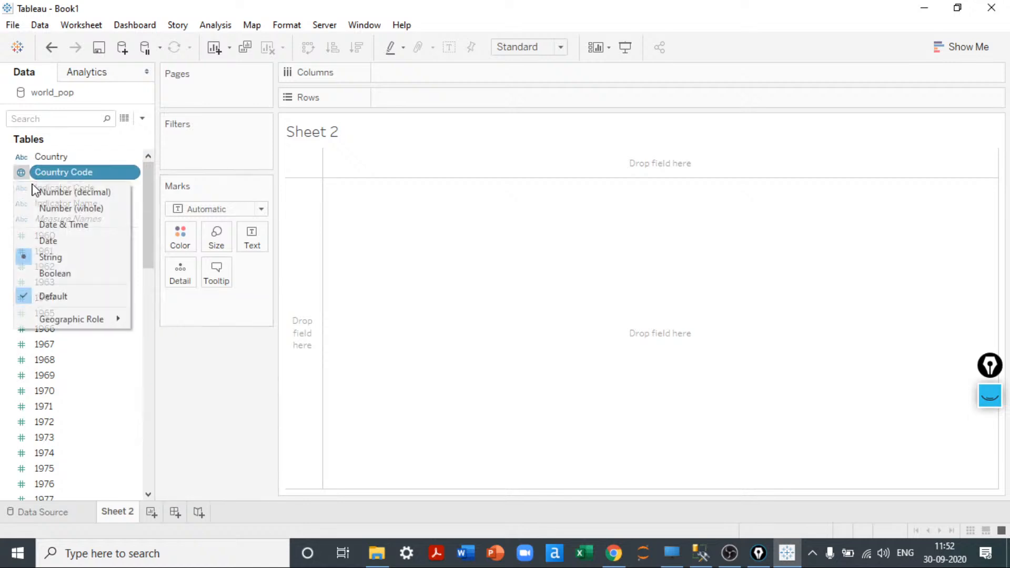
{"action": "mouse_move", "coordinate": [78, 319]}
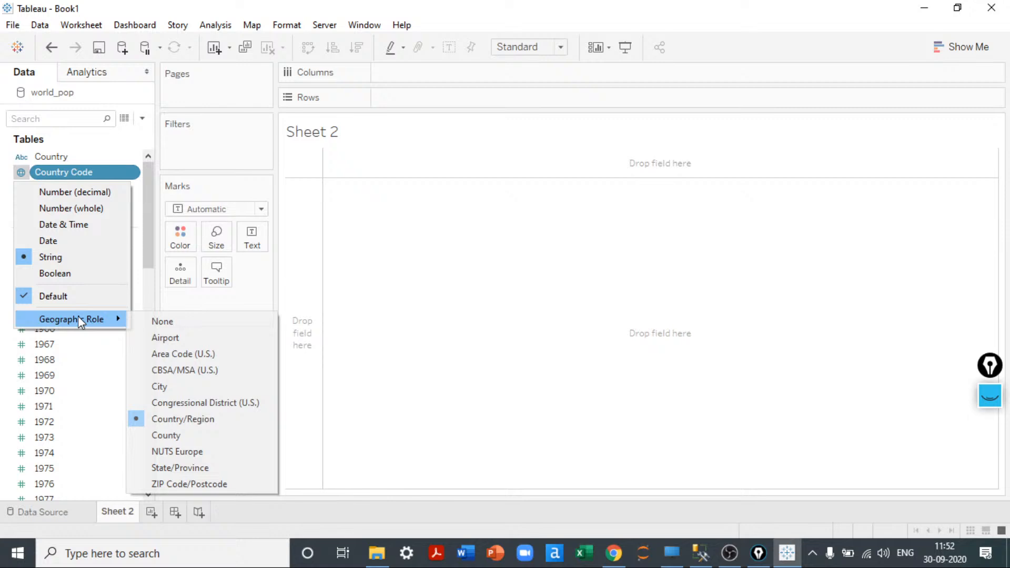
{"action": "left_click", "coordinate": [137, 321]}
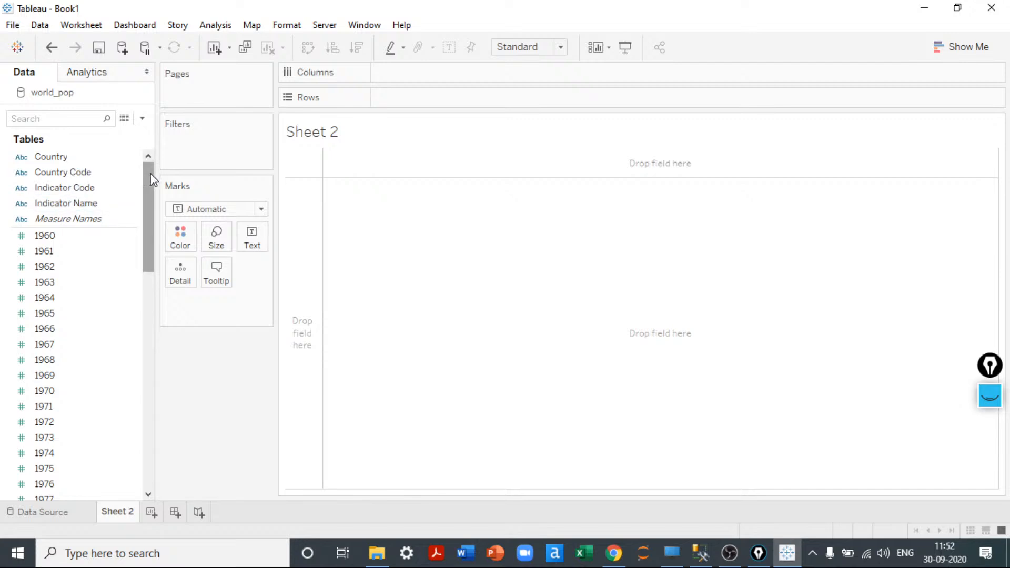
- Add Country to the rows of Sheet 2 and look over the country list
{"action": "left_click_drag", "start_coordinate": [152, 179], "coordinate": [173, 151]}
{"action": "left_click", "coordinate": [89, 173]}
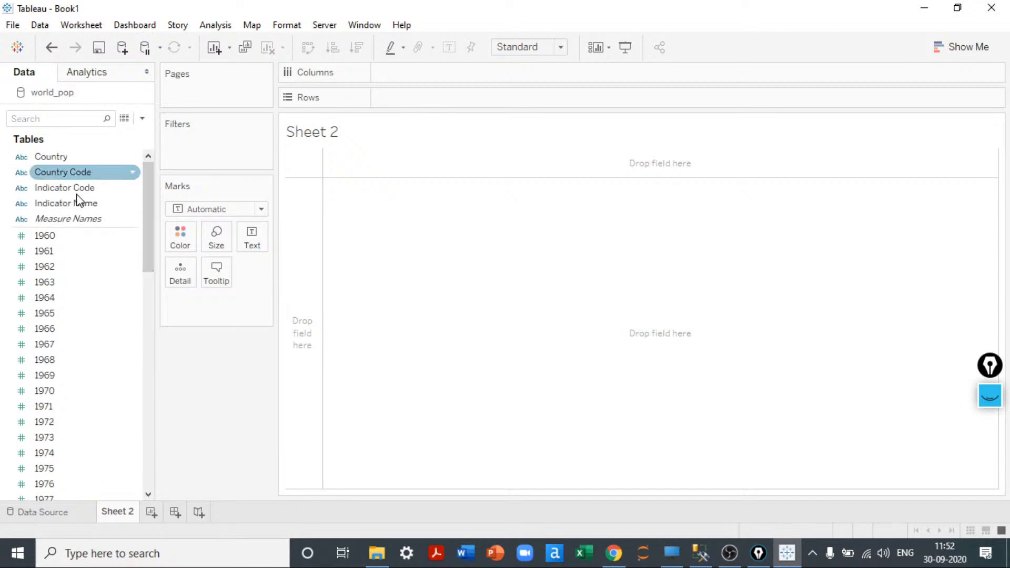
{"action": "left_click", "coordinate": [73, 188]}
{"action": "left_click", "coordinate": [63, 158]}
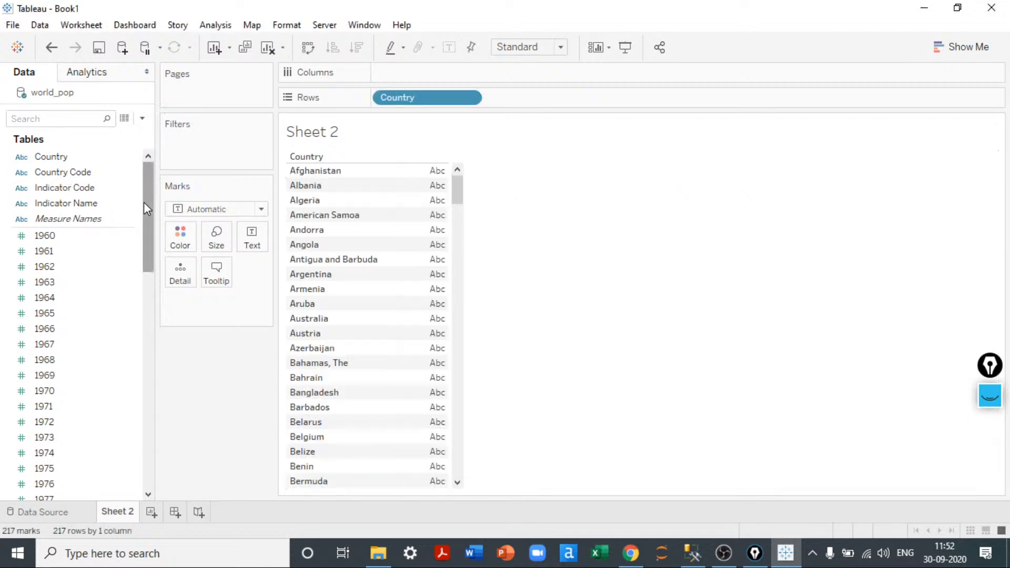
{"action": "left_click_drag", "start_coordinate": [147, 211], "coordinate": [166, 174]}
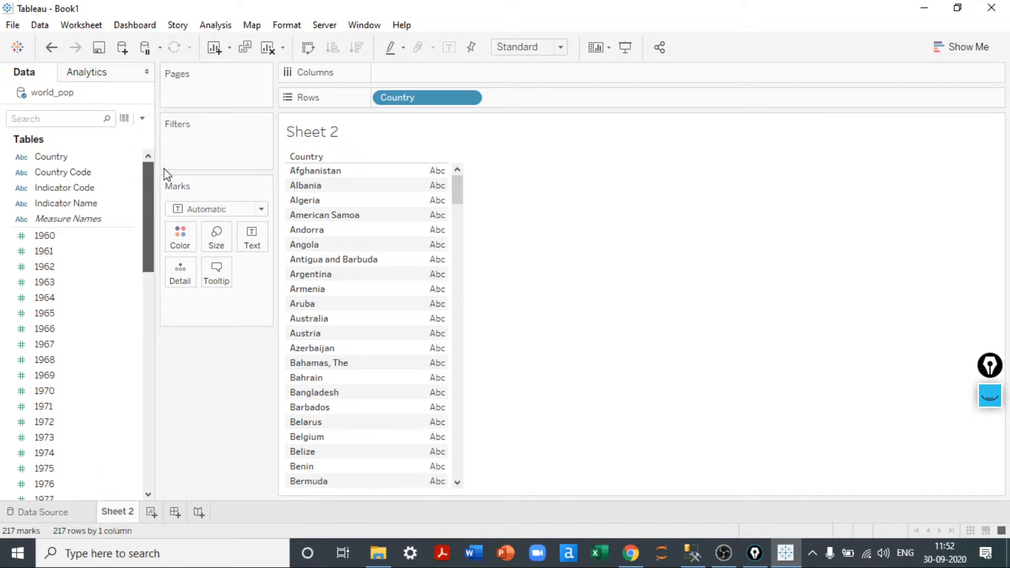
{"action": "left_click_drag", "start_coordinate": [461, 191], "coordinate": [478, 127]}
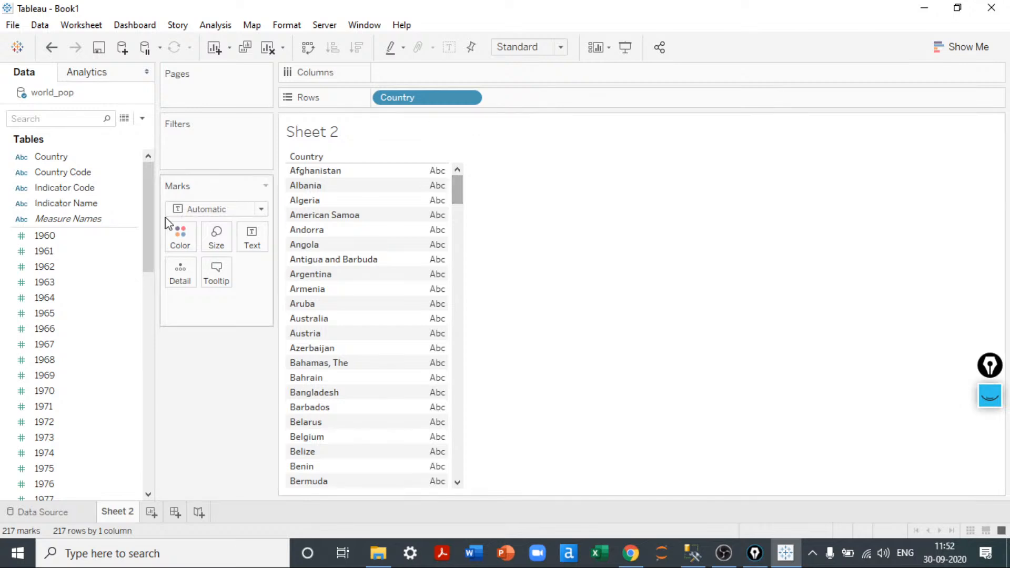
- Add the 1960 and 2016 measures to the Country table as value columns
{"action": "left_click", "coordinate": [68, 238]}
{"action": "double_click", "coordinate": [69, 238]}
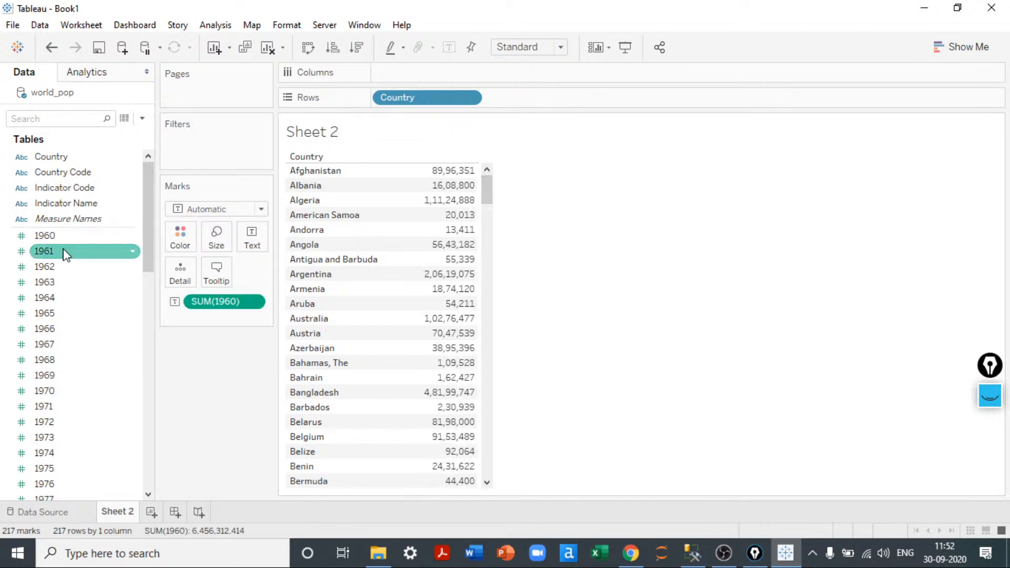
{"action": "left_click_drag", "start_coordinate": [146, 196], "coordinate": [137, 410]}
{"action": "scroll", "coordinate": [137, 410], "scroll_direction": "down", "scroll_amount": 1}
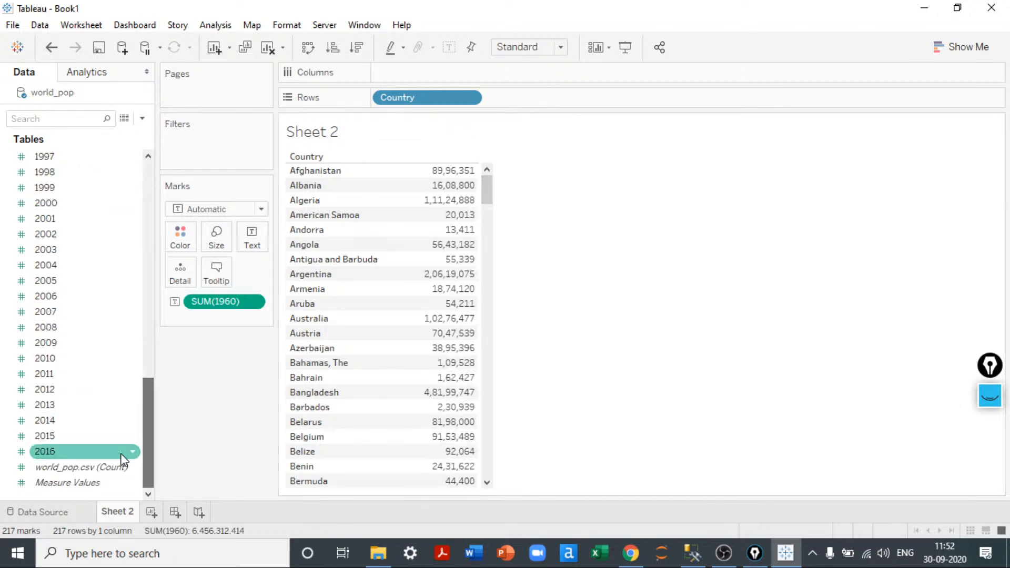
{"action": "left_click", "coordinate": [92, 452]}
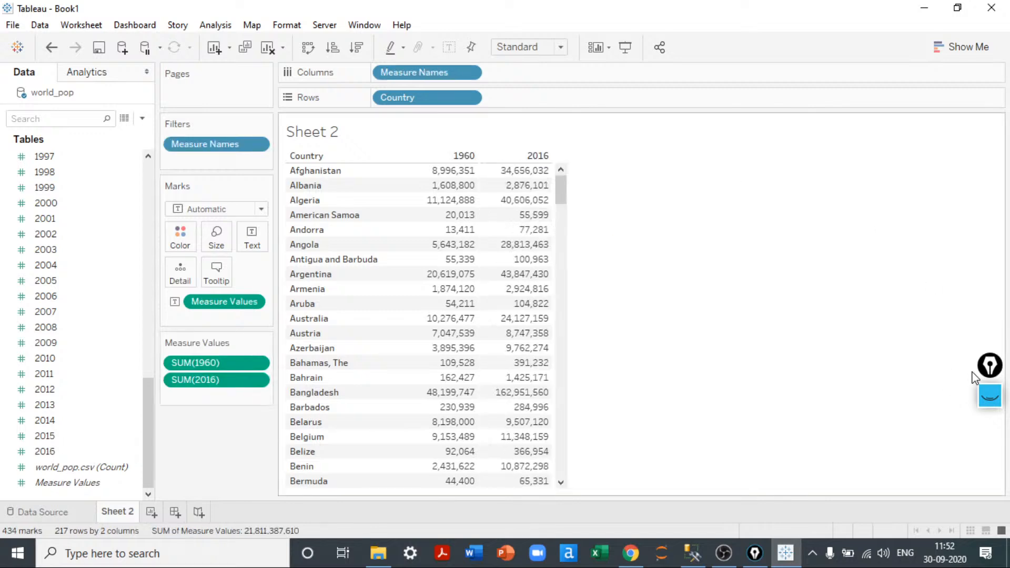
- Open the Show Me chart gallery and tuck the on-screen annotation toolbar away from the chart types
{"action": "left_click_drag", "start_coordinate": [989, 370], "coordinate": [992, 158]}
{"action": "left_click", "coordinate": [990, 186]}
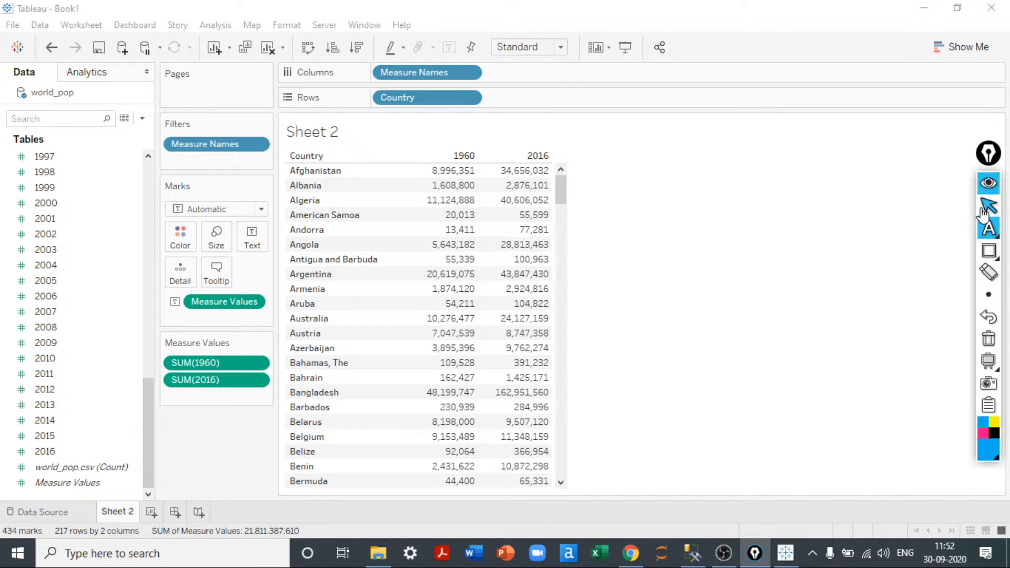
{"action": "left_click", "coordinate": [969, 50]}
{"action": "left_click", "coordinate": [989, 206]}
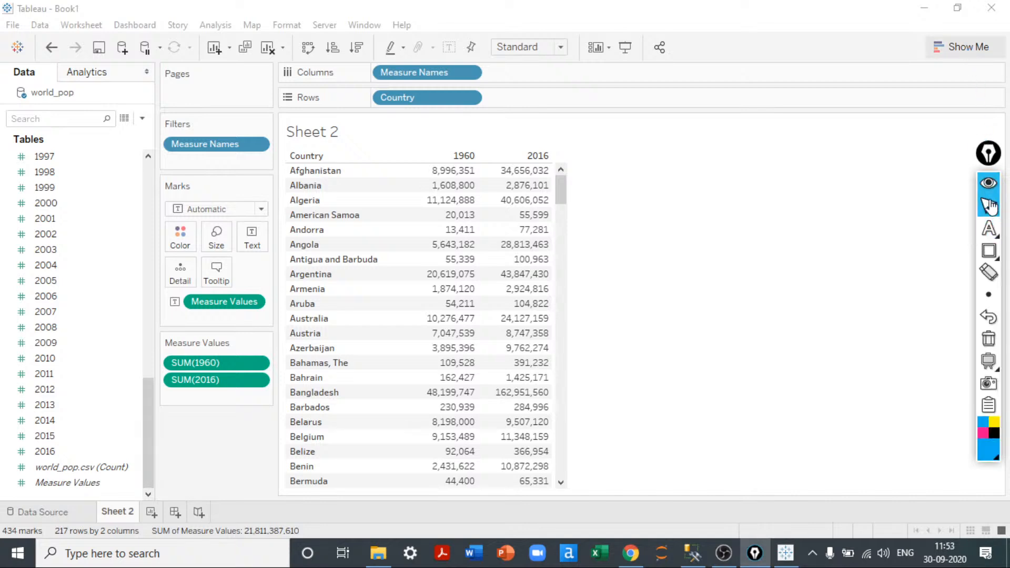
{"action": "left_click", "coordinate": [955, 54]}
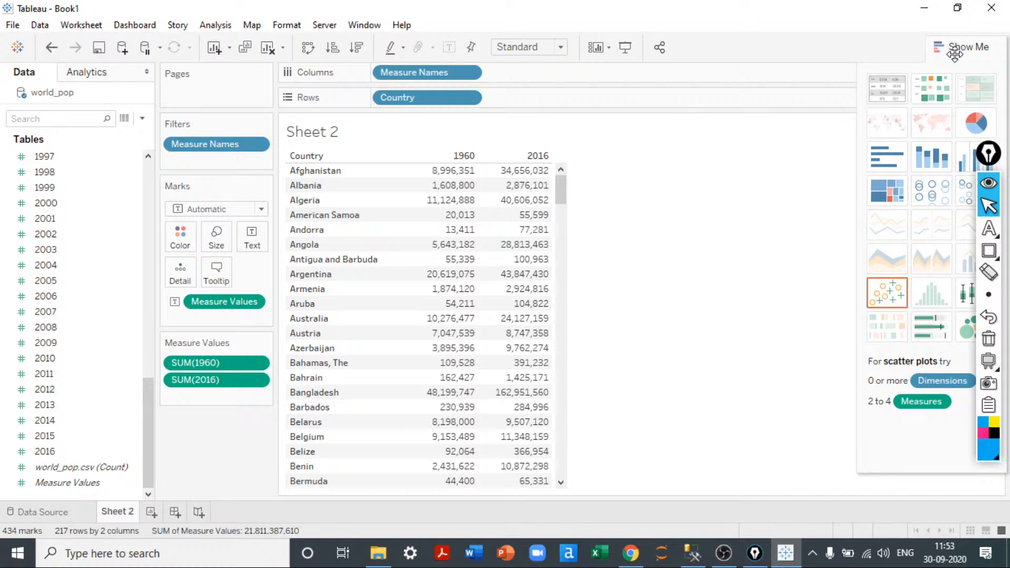
{"action": "left_click", "coordinate": [989, 154]}
{"action": "left_click_drag", "start_coordinate": [989, 154], "coordinate": [990, 382]}
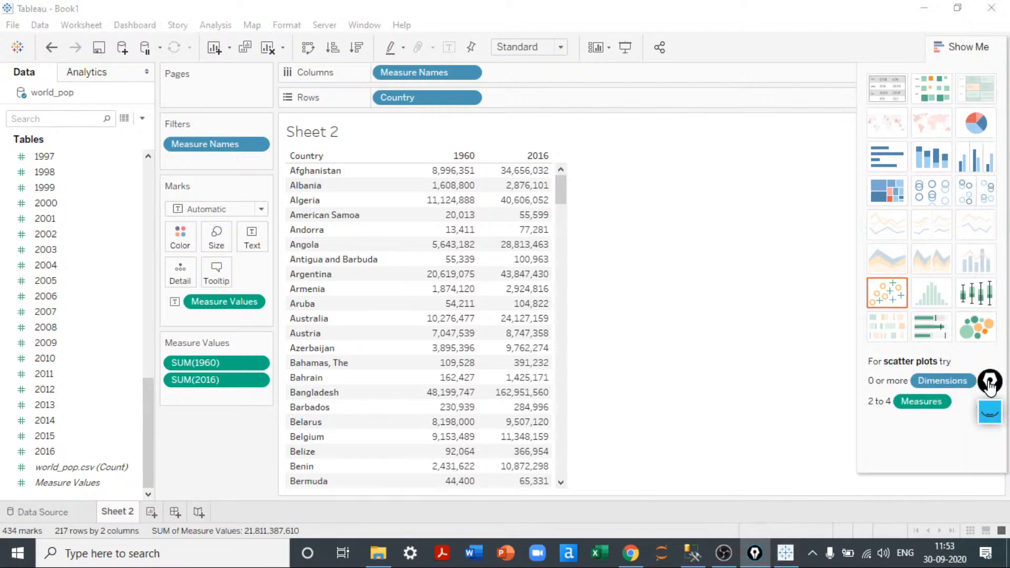
- Try the 1960 and 2016 populations as stacked bars, with the axes swapped, and as side-by-side bars
{"action": "left_click", "coordinate": [936, 168]}
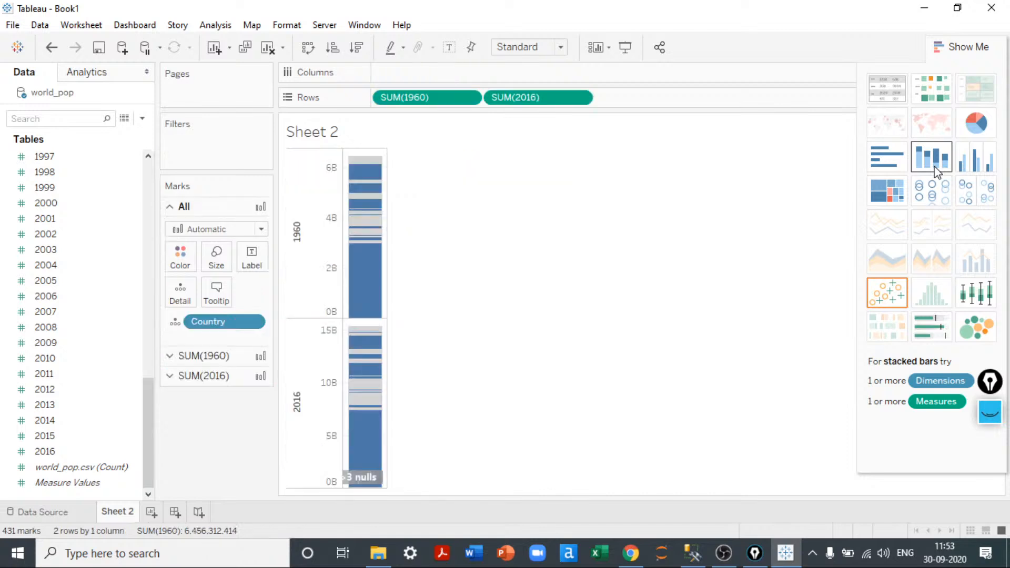
{"action": "left_click", "coordinate": [936, 167]}
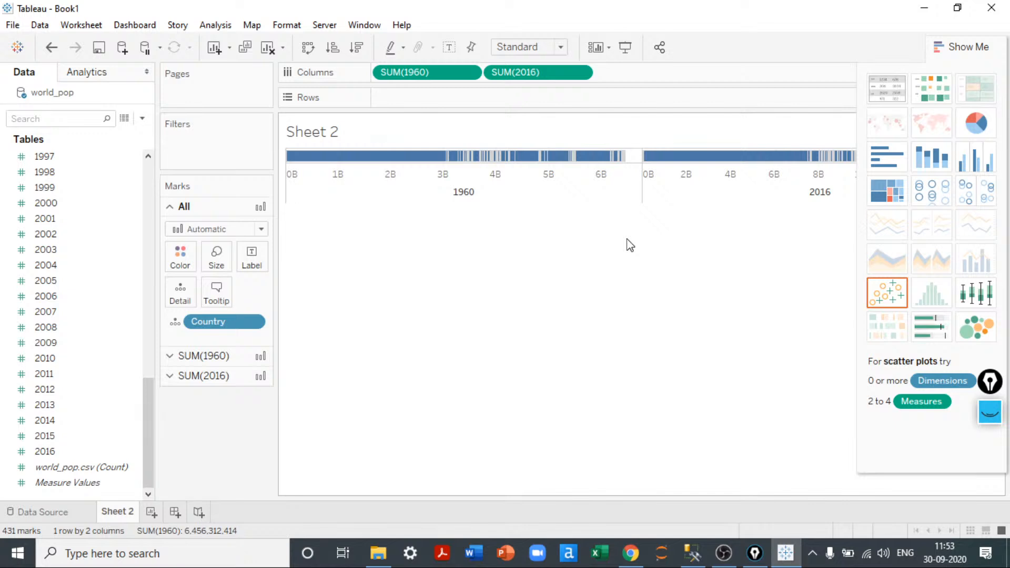
{"action": "key", "text": "ctrl+w"}
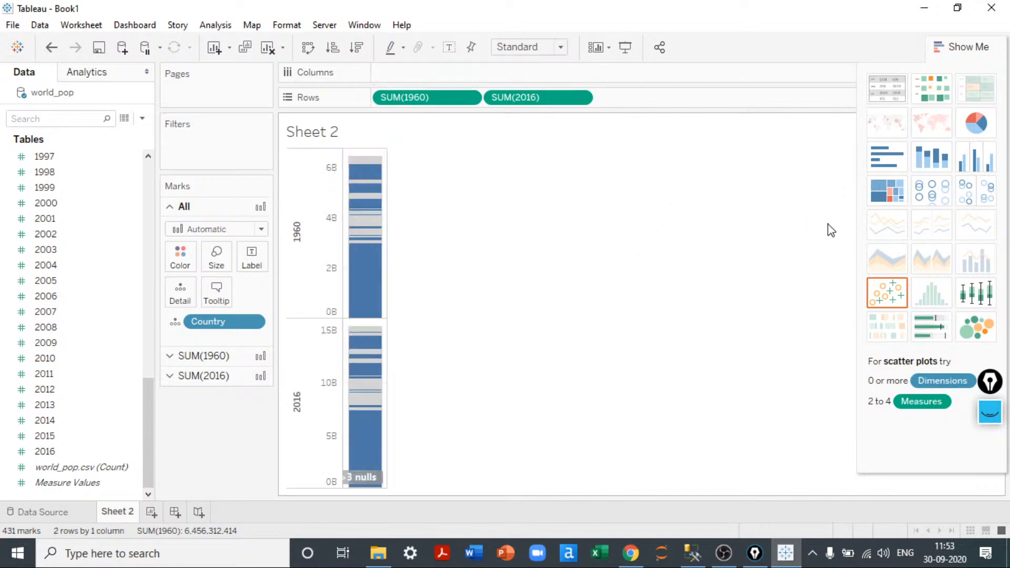
{"action": "left_click", "coordinate": [970, 167]}
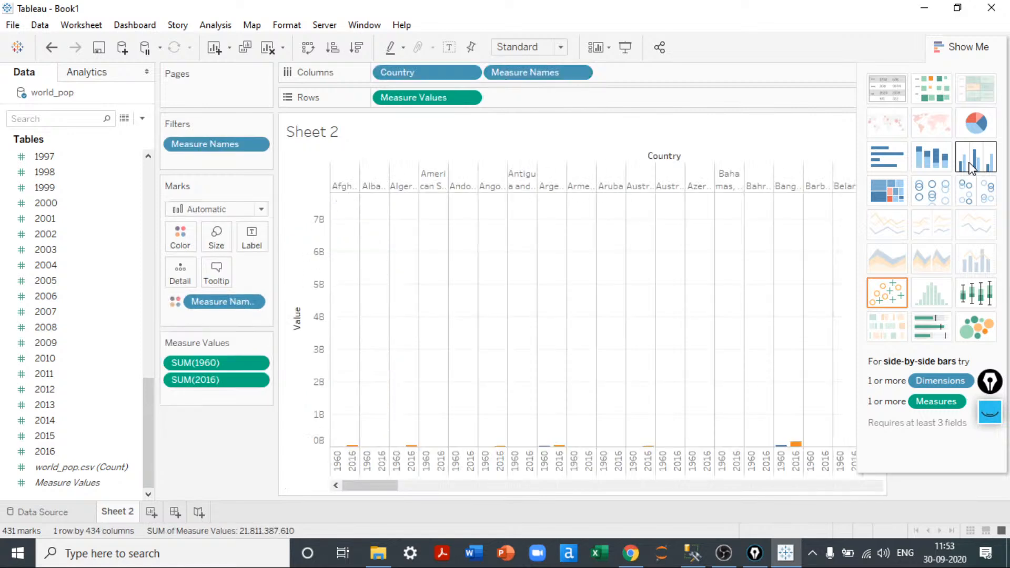
{"action": "left_click", "coordinate": [940, 167]}
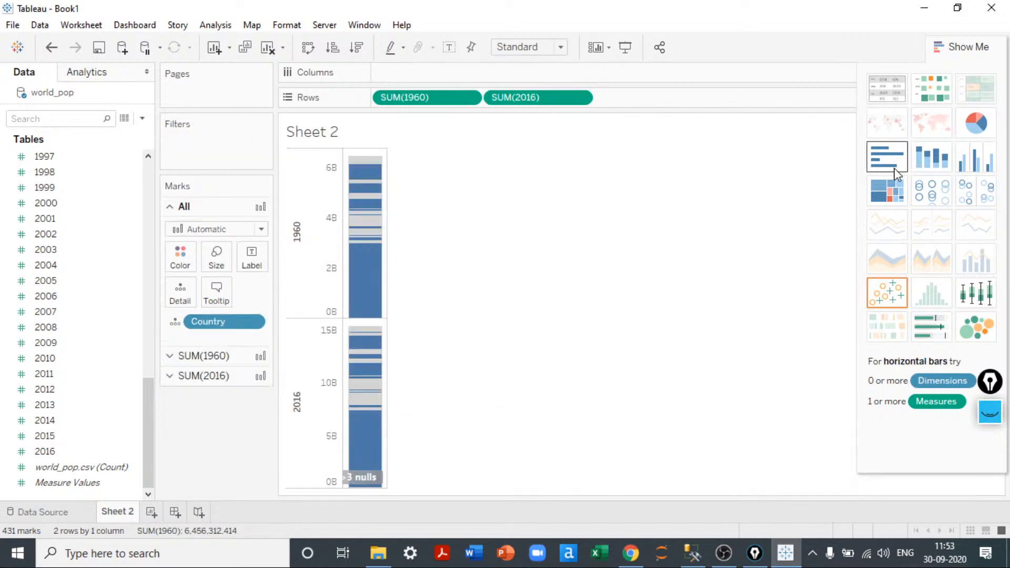
- Turn the view into horizontal bars by country and remove the 2016 measure from the columns
{"action": "left_click", "coordinate": [894, 170]}
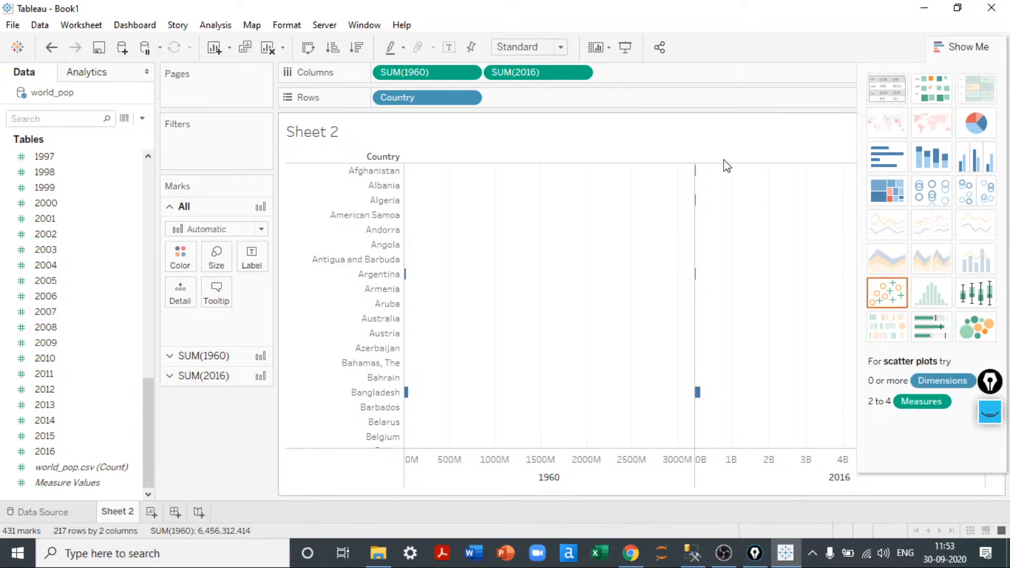
{"action": "left_click", "coordinate": [965, 51]}
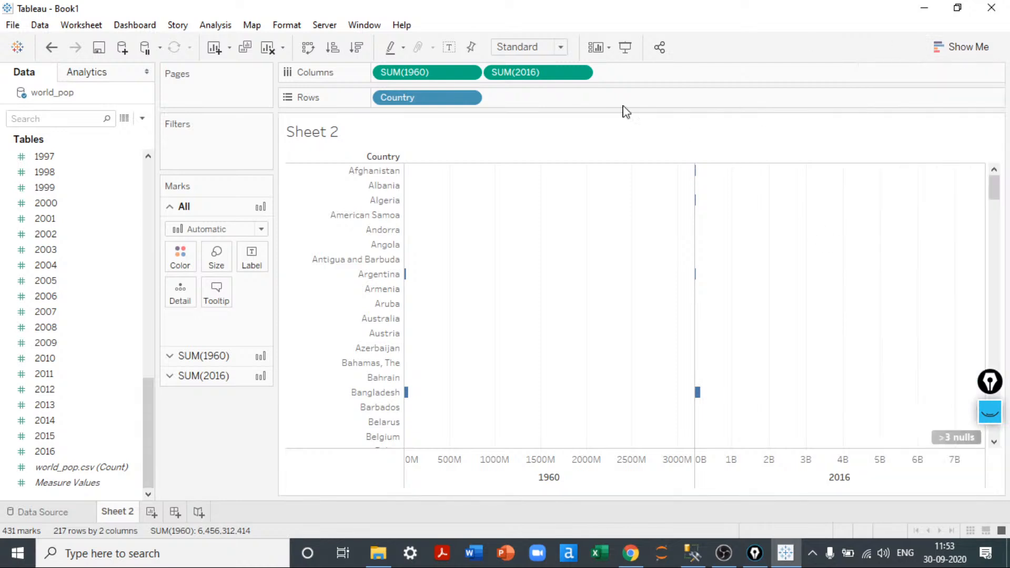
{"action": "left_click_drag", "start_coordinate": [521, 74], "coordinate": [205, 470]}
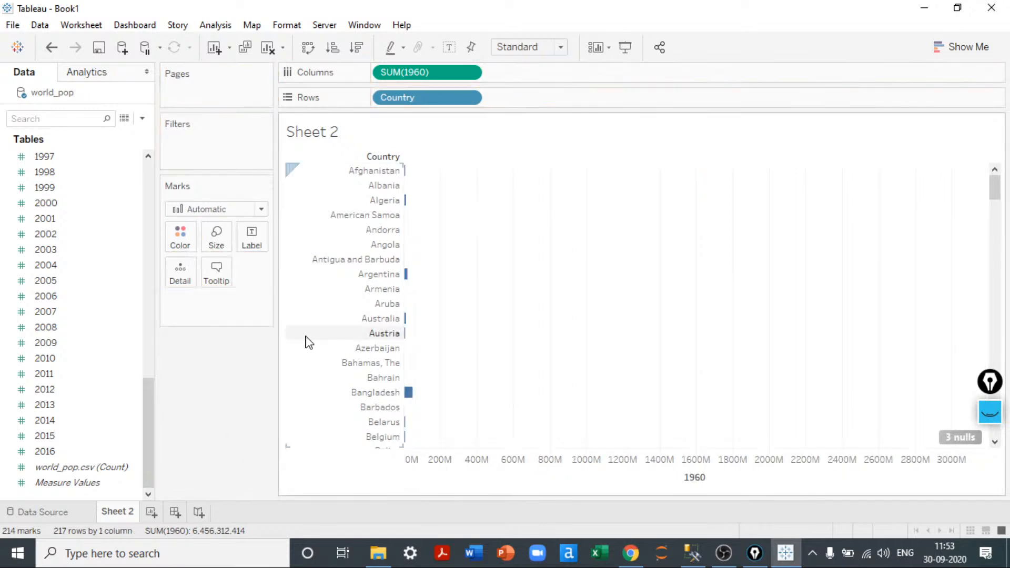
- Swap rows and columns, sort the countries in descending order of 1960 population, and look along the bars
{"action": "key", "text": "ctrl+w"}
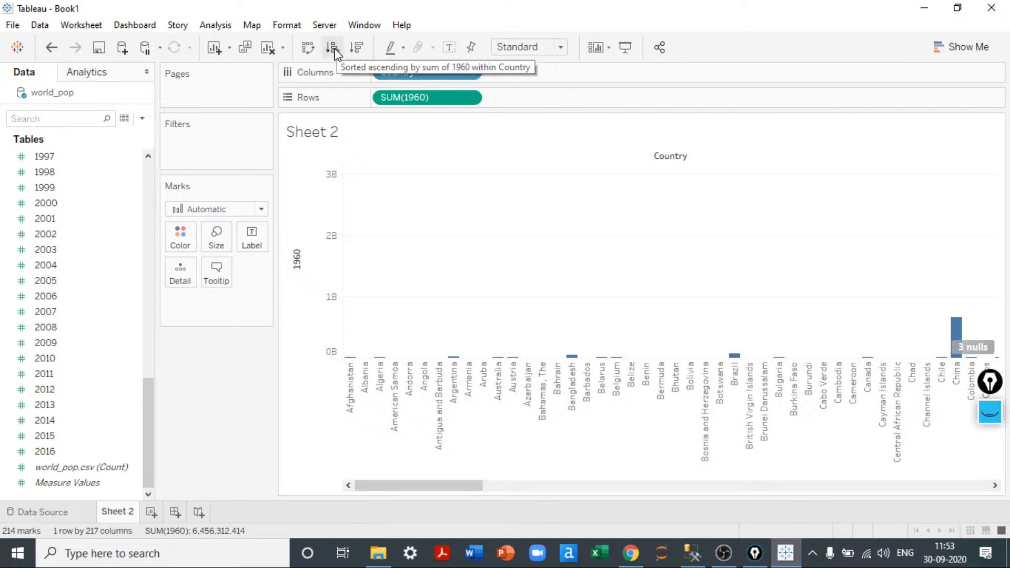
{"action": "left_click", "coordinate": [357, 49]}
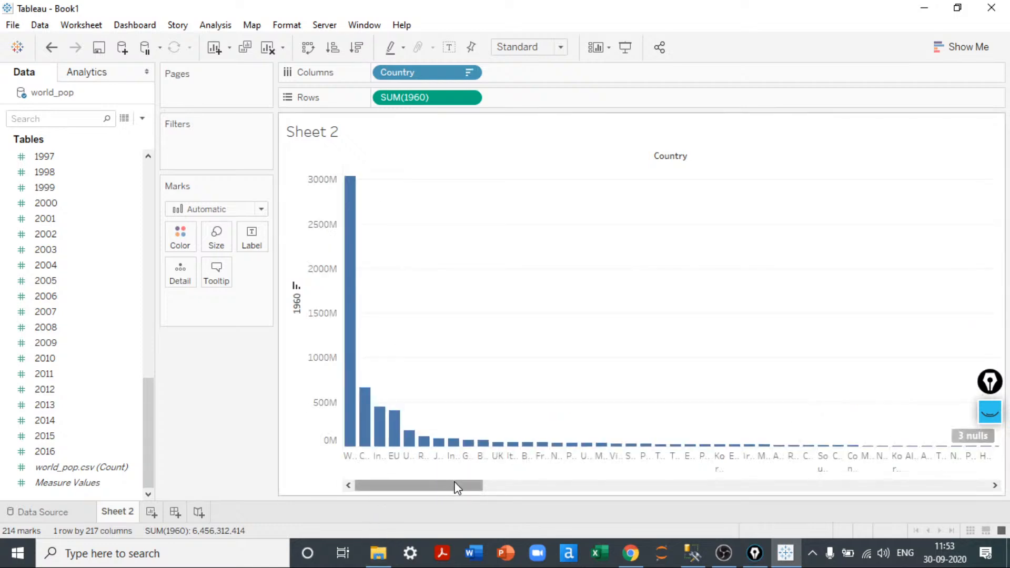
{"action": "left_click_drag", "start_coordinate": [456, 487], "coordinate": [659, 482]}
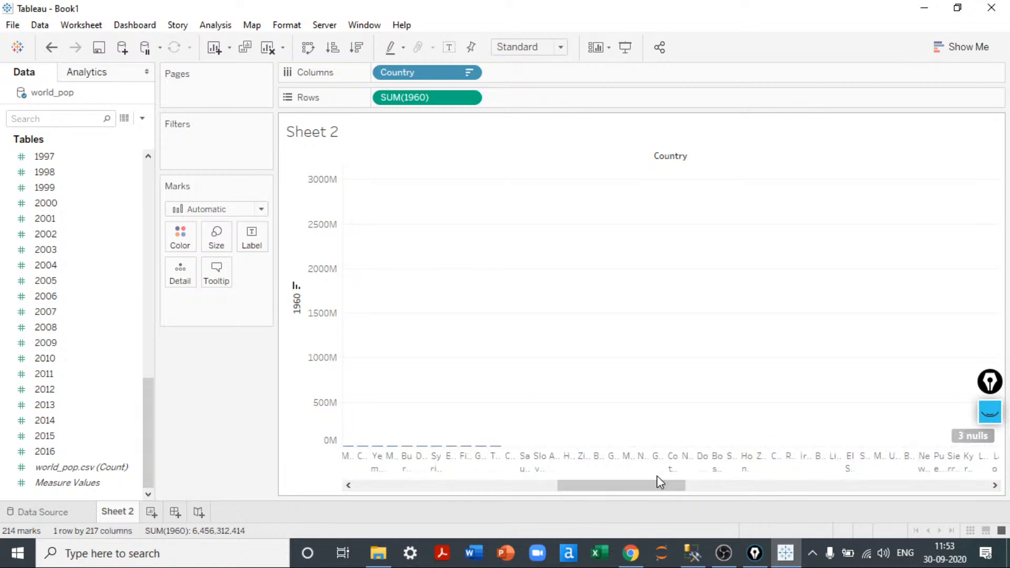
{"action": "left_click_drag", "start_coordinate": [810, 452], "coordinate": [421, 469]}
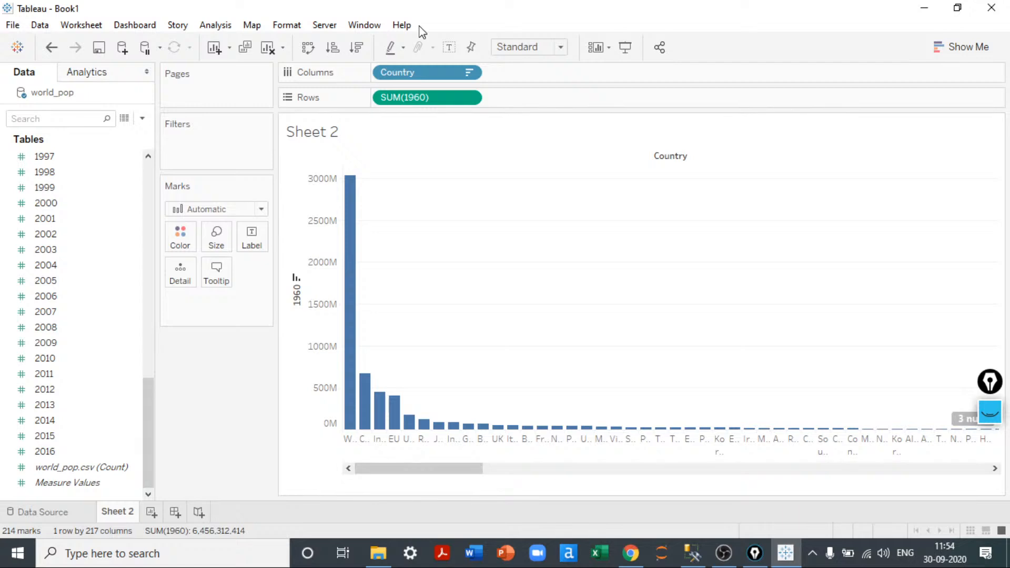
- Clear Sheet 2 and close the world_pop data source after a glance at its data
{"action": "left_click", "coordinate": [269, 47]}
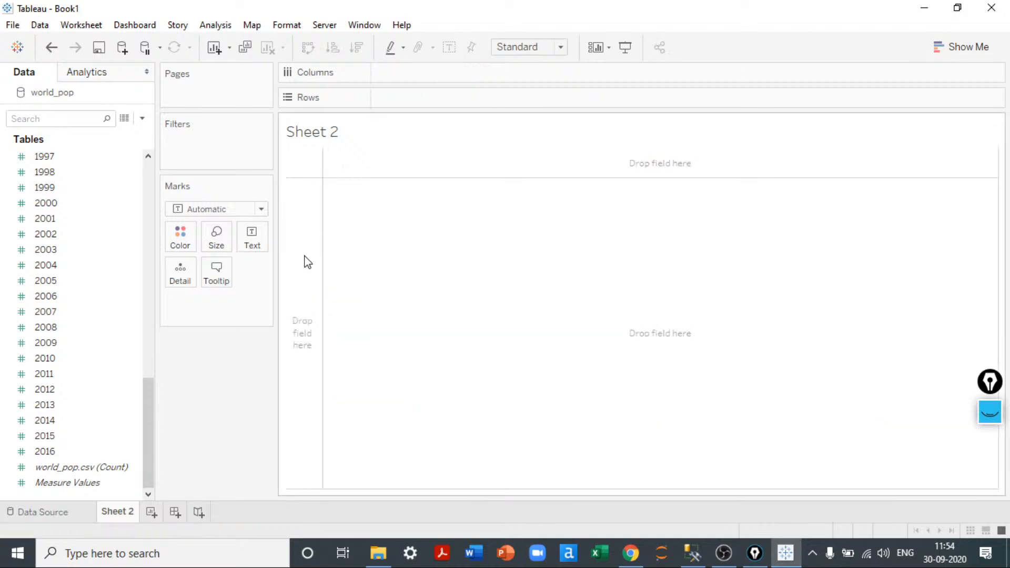
{"action": "left_click", "coordinate": [83, 509]}
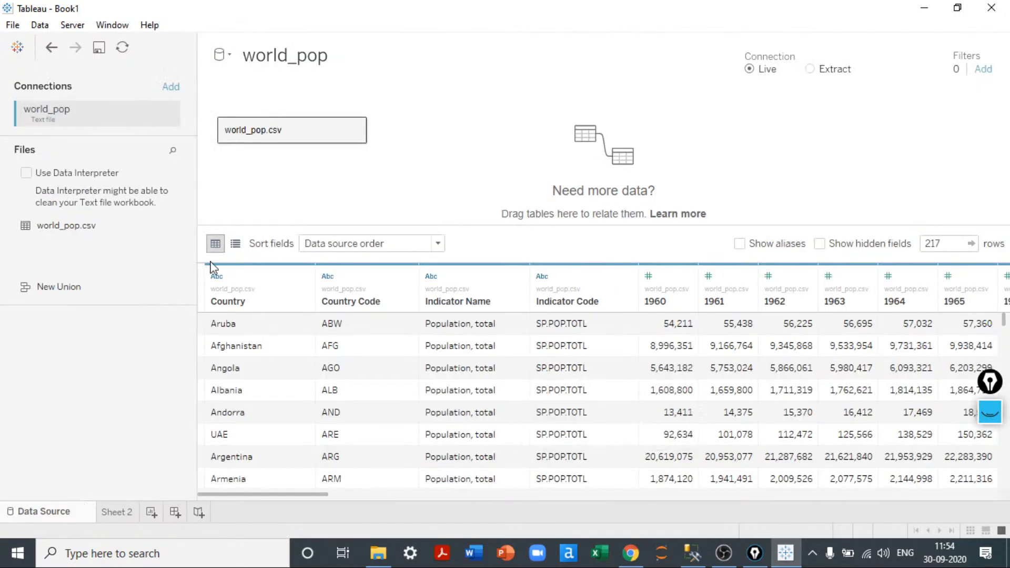
{"action": "left_click", "coordinate": [125, 520]}
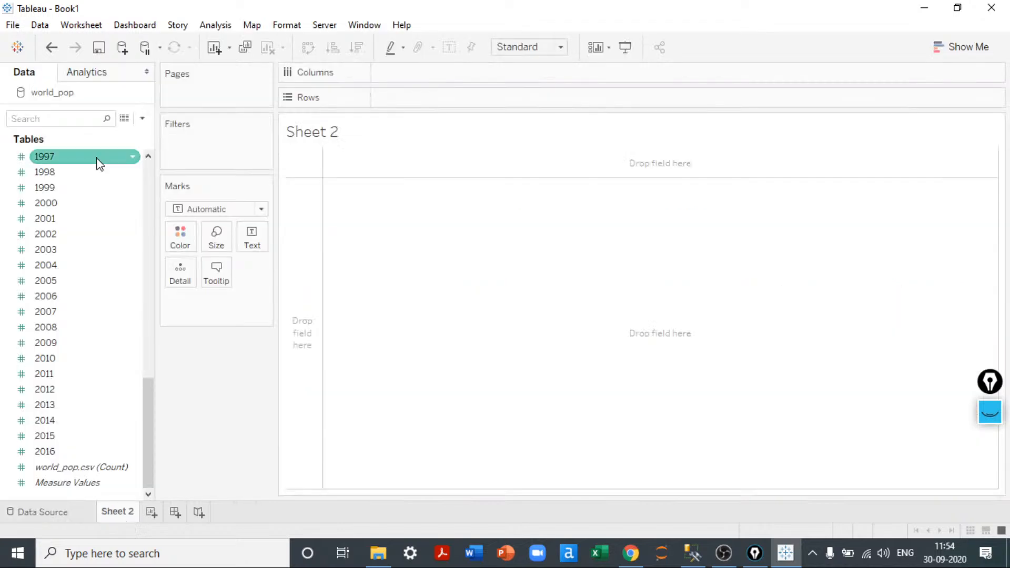
{"action": "right_click", "coordinate": [73, 99]}
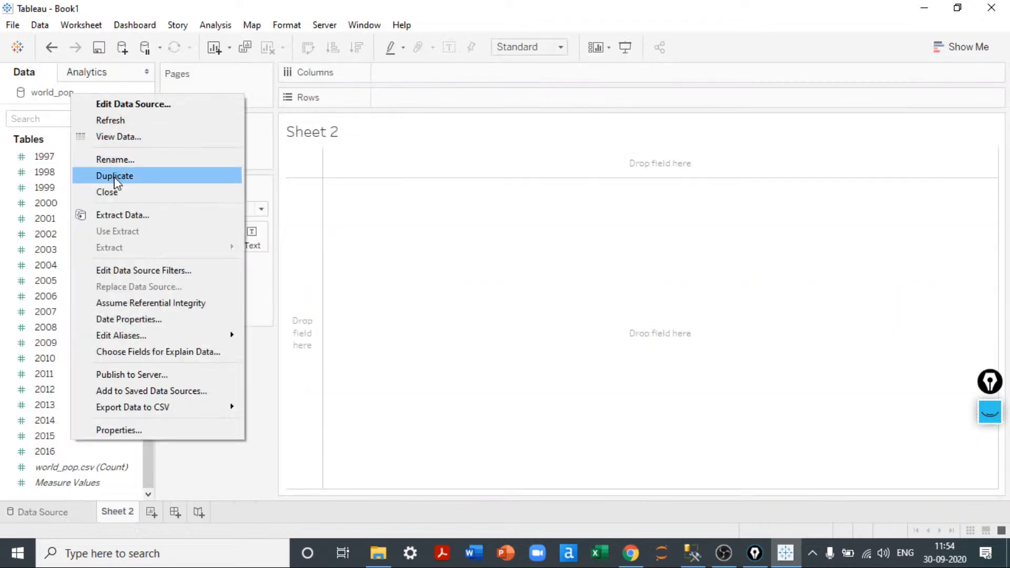
{"action": "left_click", "coordinate": [115, 193]}
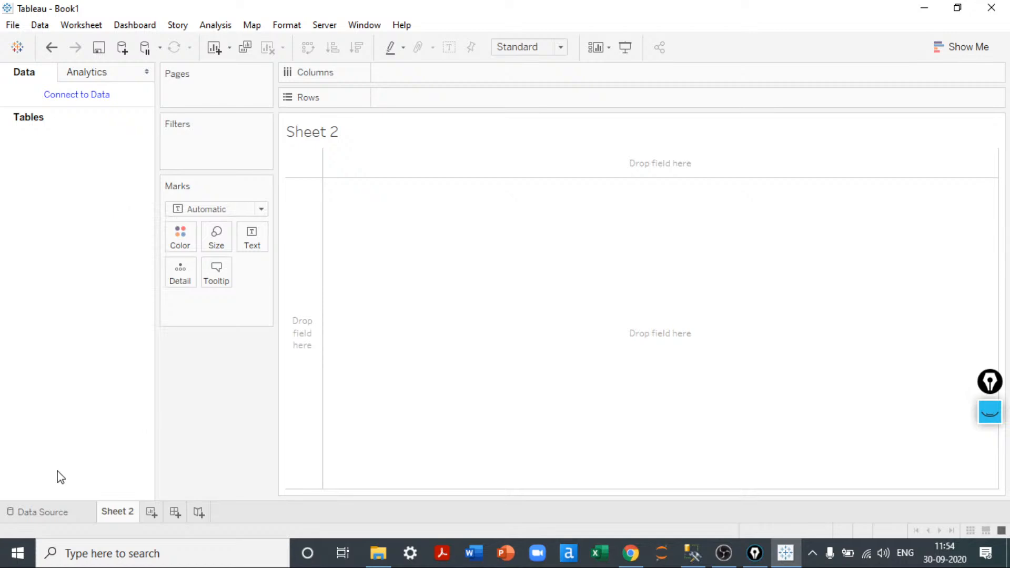
- Return to the connection page and examine the other file options and the full list of server connectors
{"action": "left_click", "coordinate": [46, 512]}
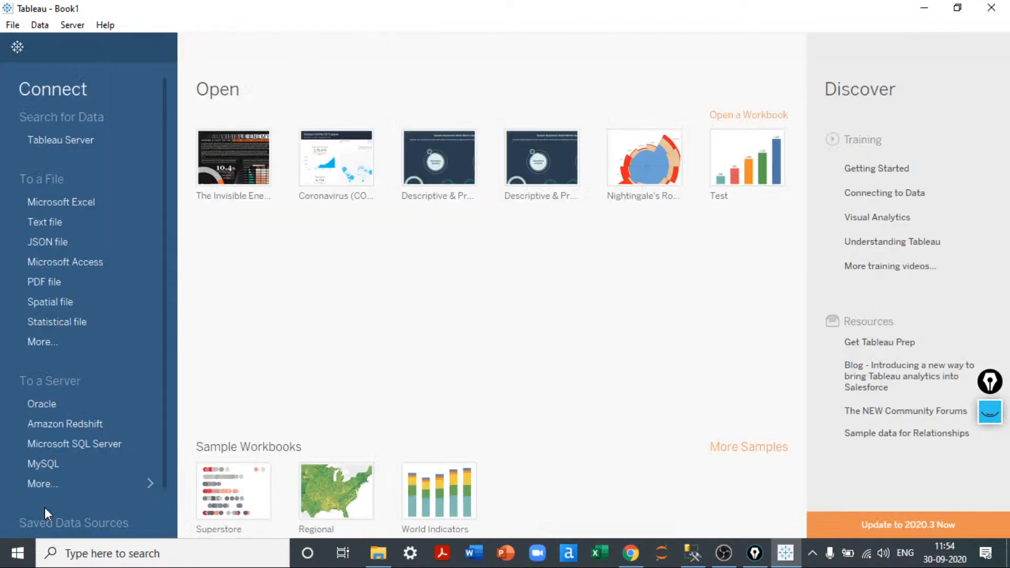
{"action": "left_click", "coordinate": [47, 337]}
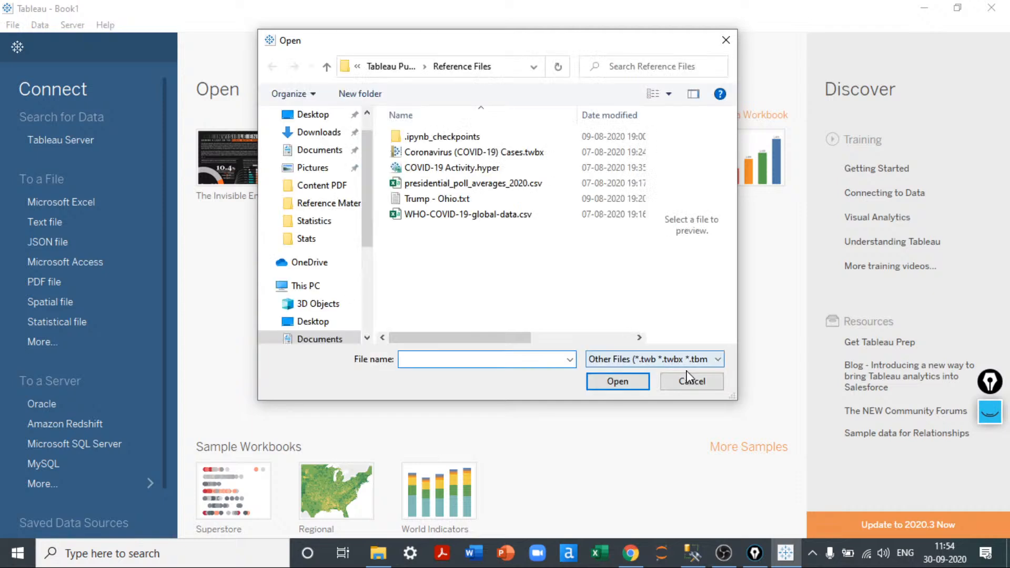
{"action": "left_click", "coordinate": [688, 382]}
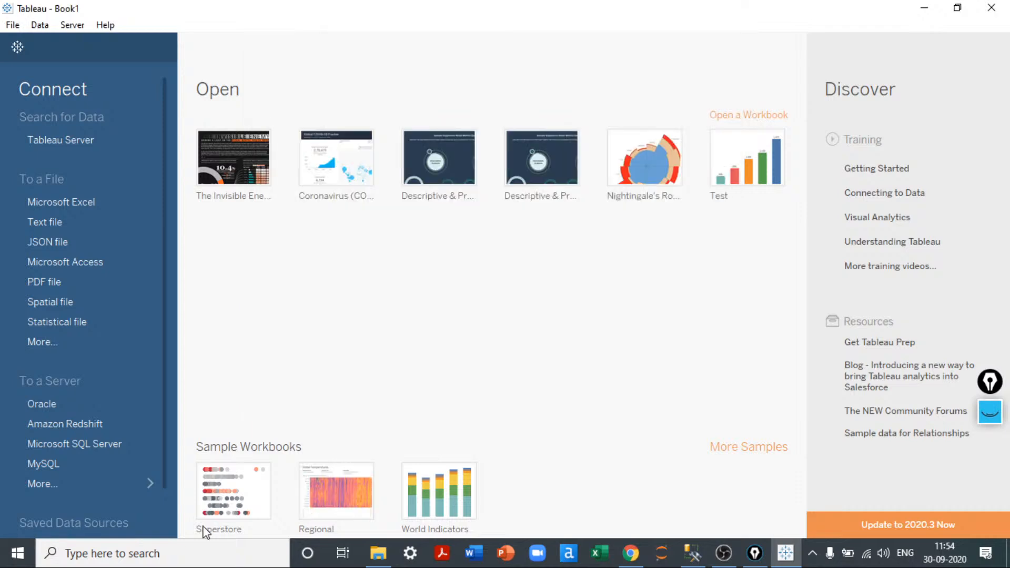
{"action": "left_click", "coordinate": [88, 487]}
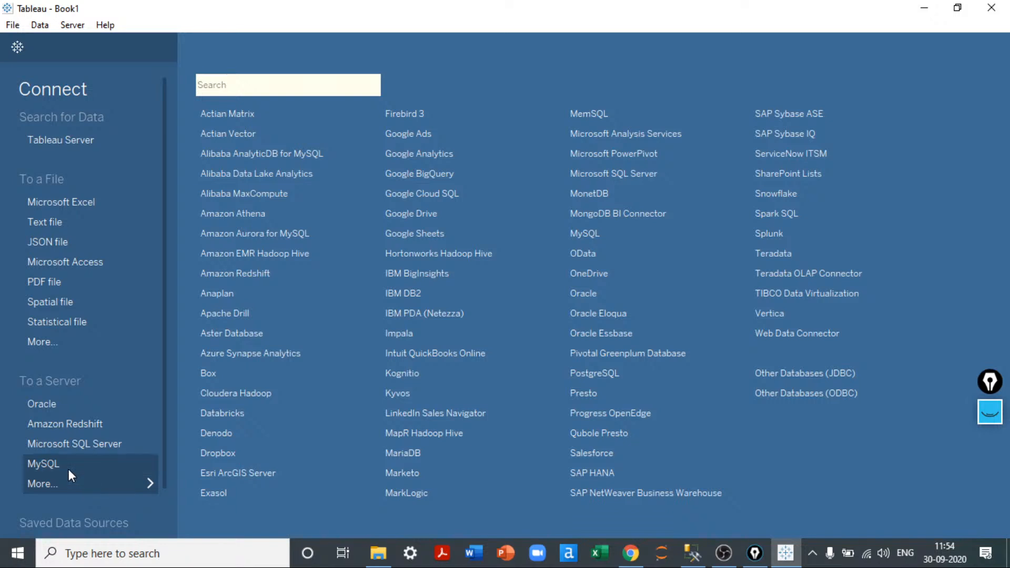
- Connect to the sakila database on the localhost MySQL server and load the actor table's rows
{"action": "left_click", "coordinate": [69, 470]}
{"action": "left_click", "coordinate": [411, 288]}
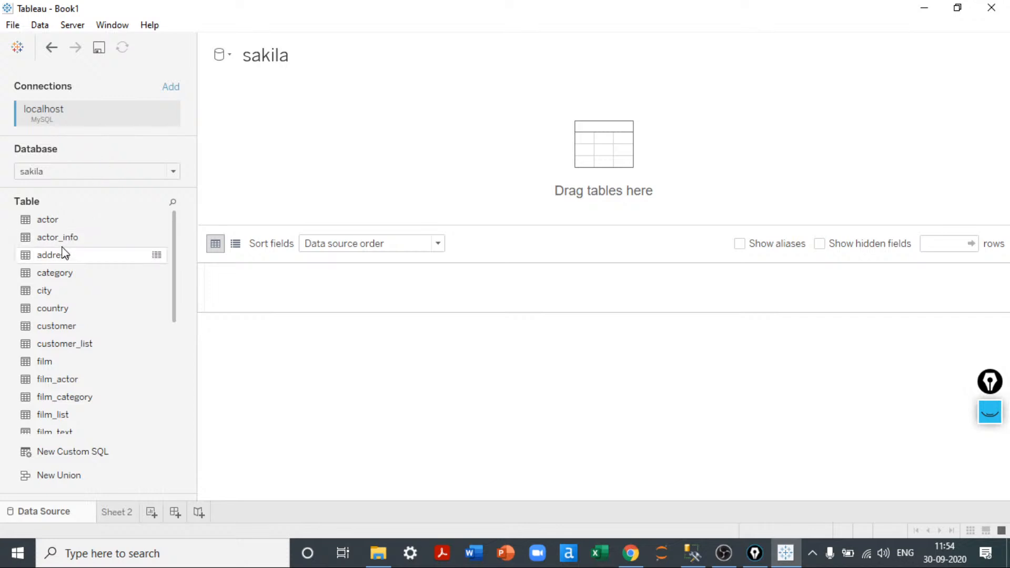
{"action": "double_click", "coordinate": [90, 225]}
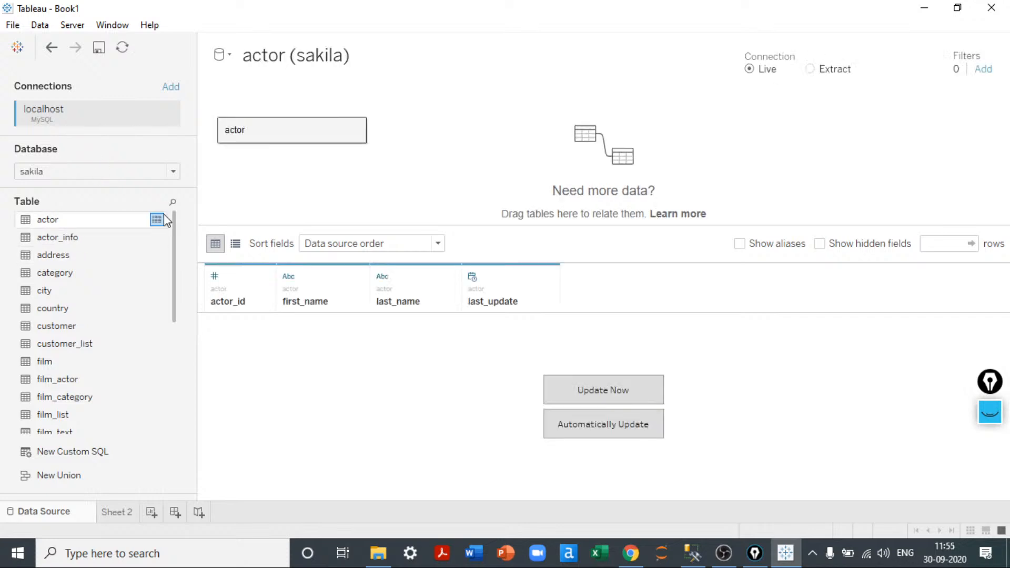
{"action": "left_click", "coordinate": [647, 390]}
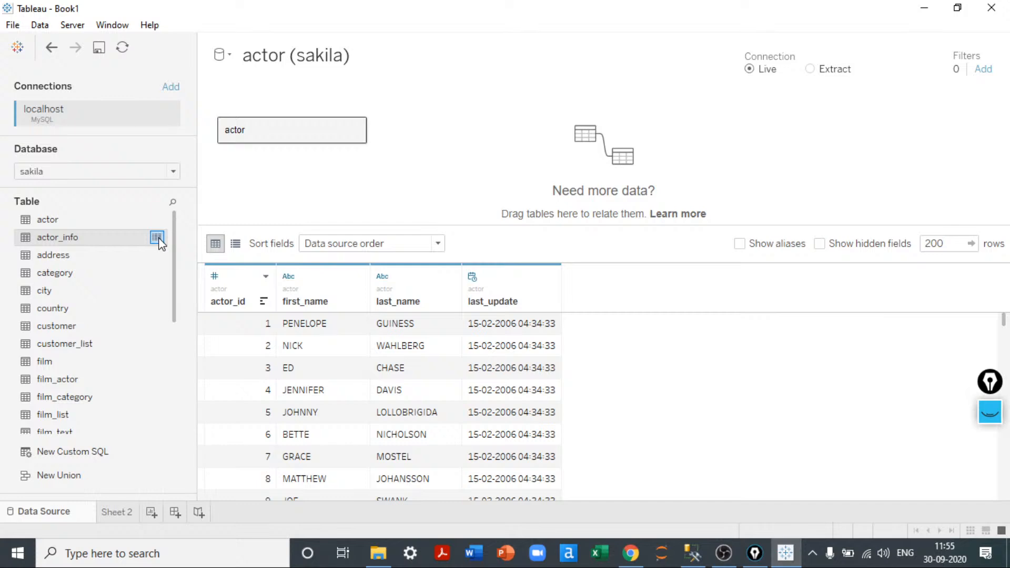
- Preview the actor_info table's data, placing the film_info column after first_name, and close the preview
{"action": "left_click", "coordinate": [157, 238]}
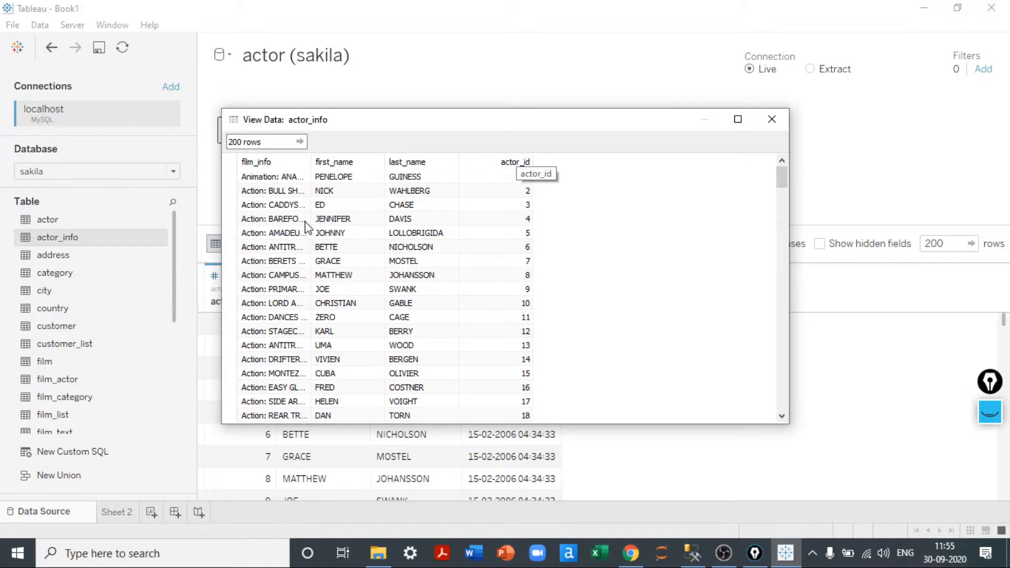
{"action": "left_click_drag", "start_coordinate": [271, 165], "coordinate": [347, 166]}
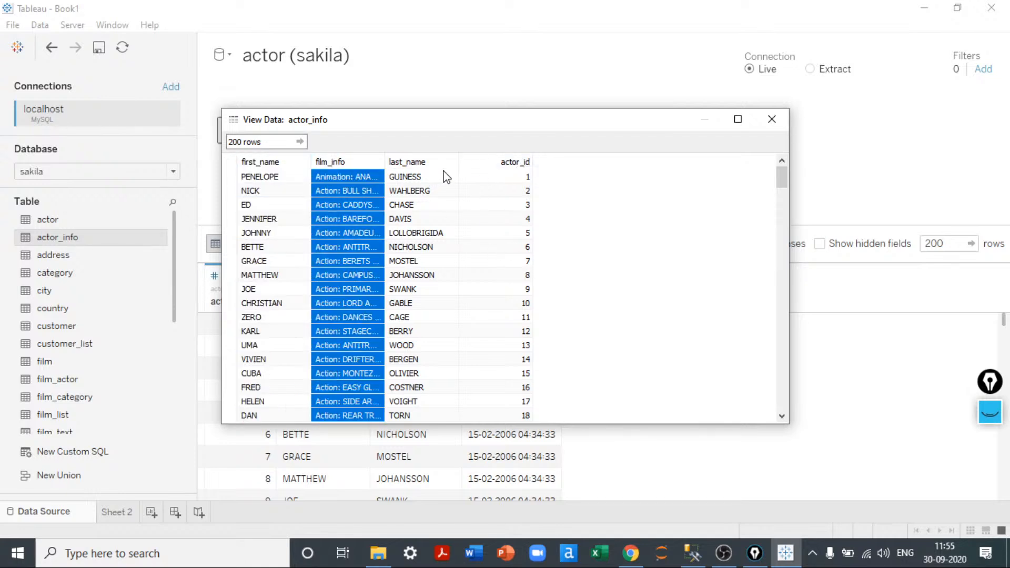
{"action": "left_click", "coordinate": [772, 119]}
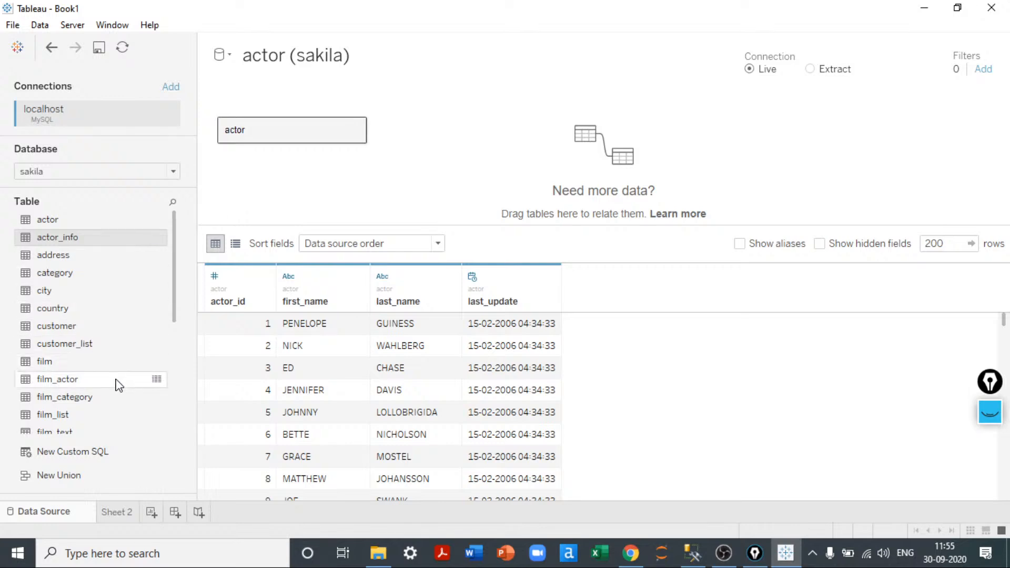
- Find the sales_by_film_category table in the sakila table list, preview its data, and close the preview
{"action": "scroll", "coordinate": [117, 389], "scroll_direction": "down", "scroll_amount": 3}
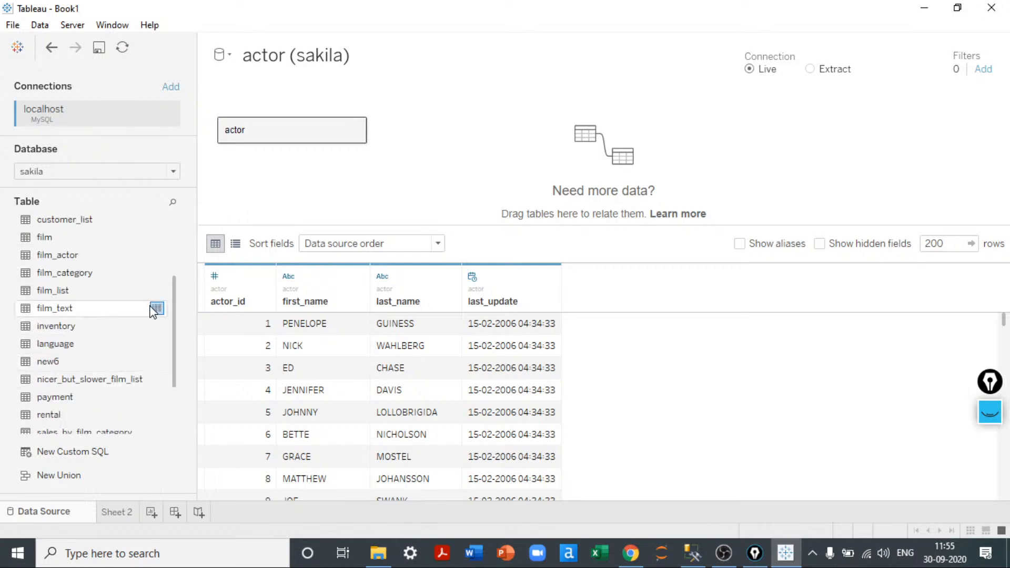
{"action": "scroll", "coordinate": [153, 311], "scroll_direction": "down", "scroll_amount": 2}
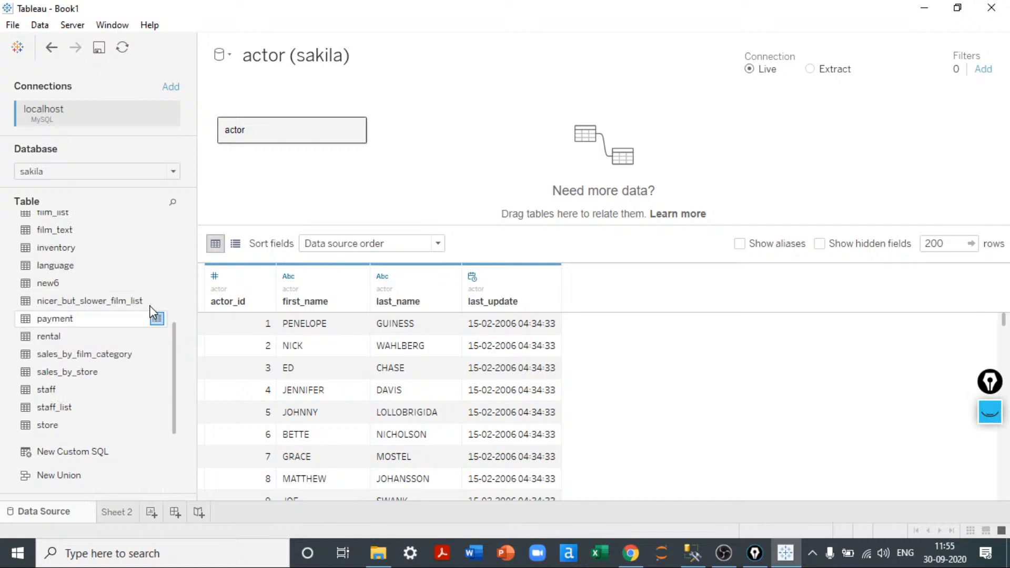
{"action": "left_click", "coordinate": [157, 355]}
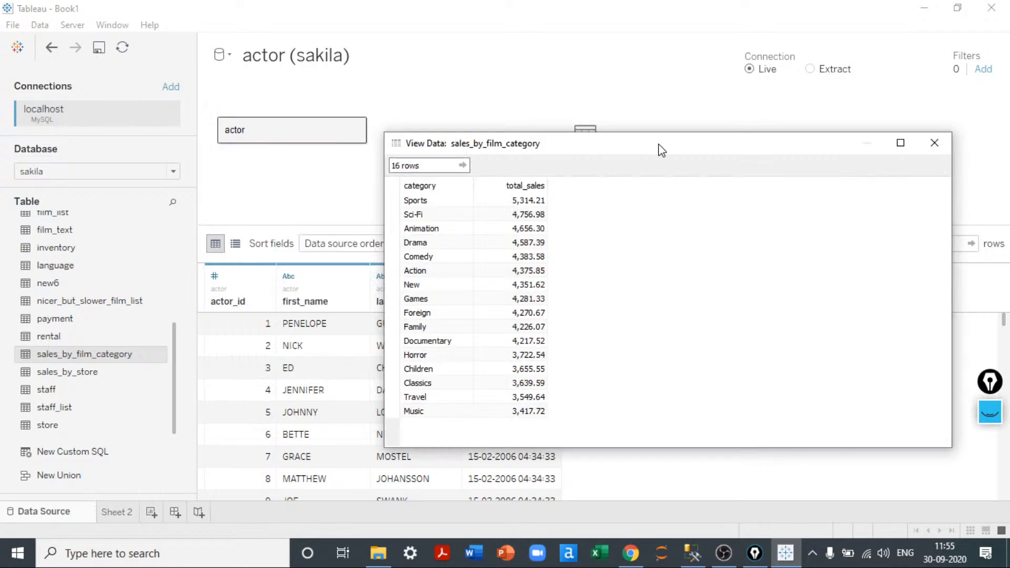
{"action": "left_click", "coordinate": [934, 143]}
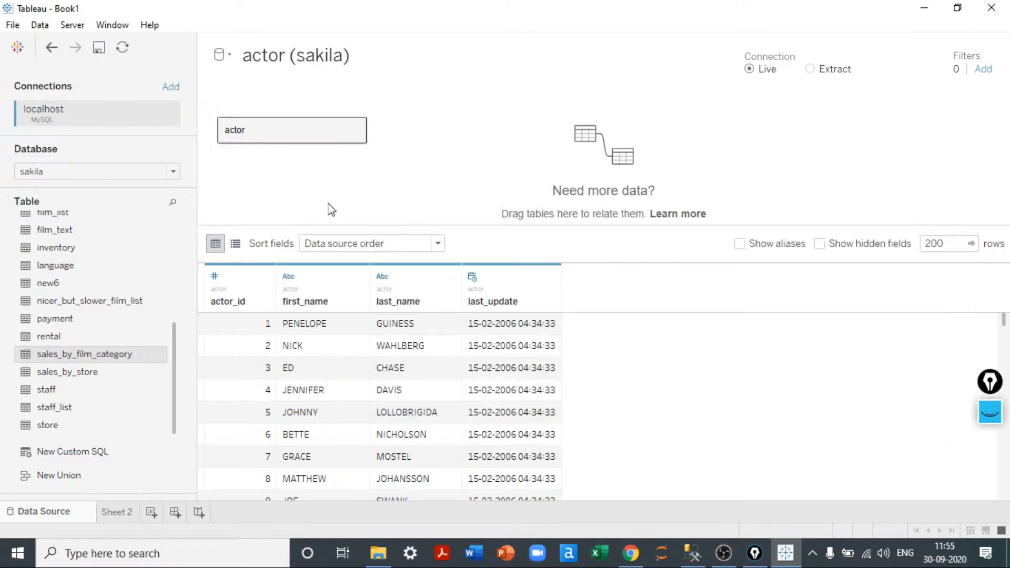
- Preview the data of the film_actor table and the film_category table
{"action": "scroll", "coordinate": [68, 424], "scroll_direction": "up", "scroll_amount": 3}
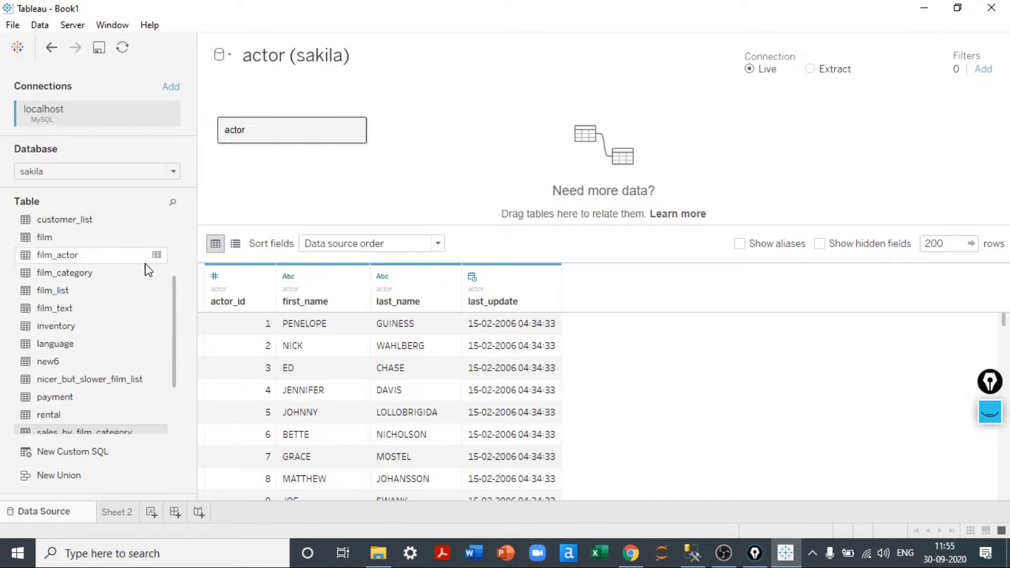
{"action": "left_click", "coordinate": [154, 257]}
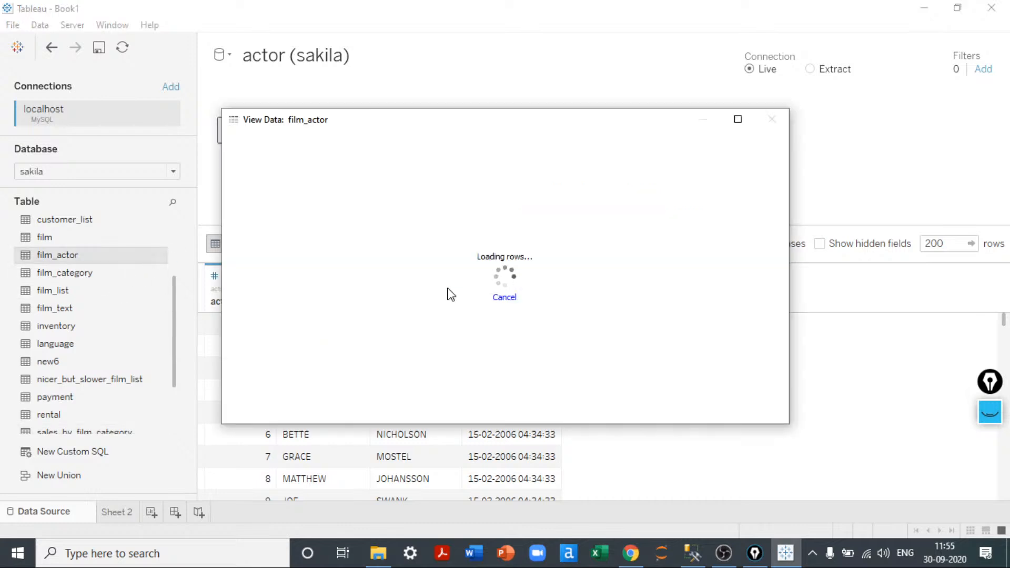
{"action": "left_click", "coordinate": [776, 121]}
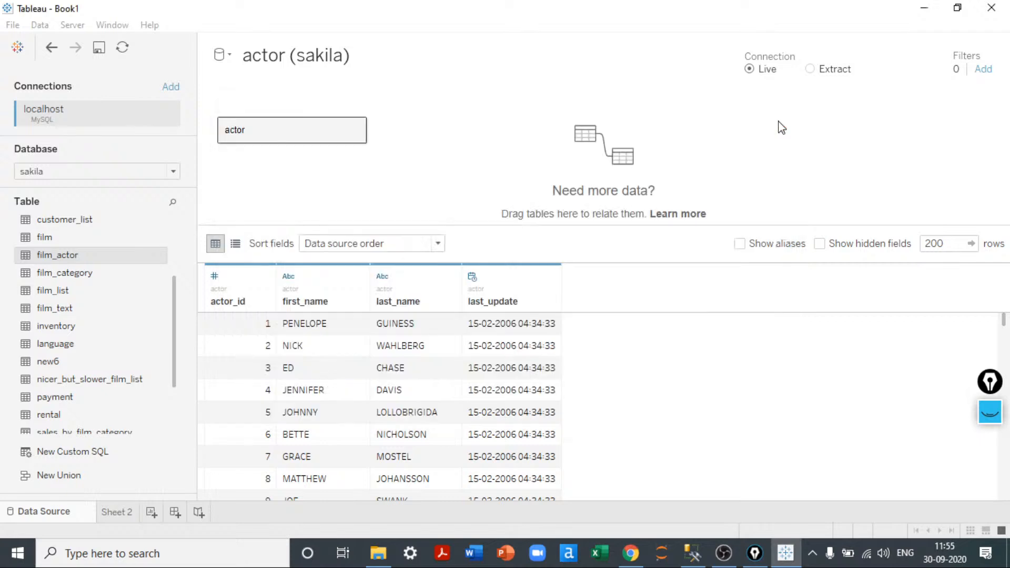
{"action": "left_click", "coordinate": [156, 273]}
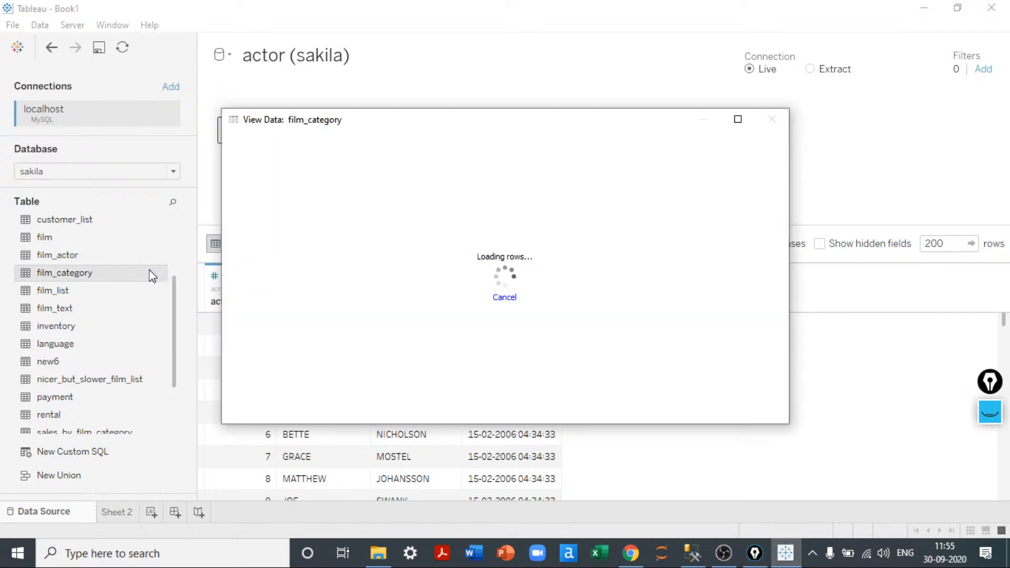
- Close the film_category preview and examine the columns of the film_list table's data
{"action": "left_click", "coordinate": [784, 128]}
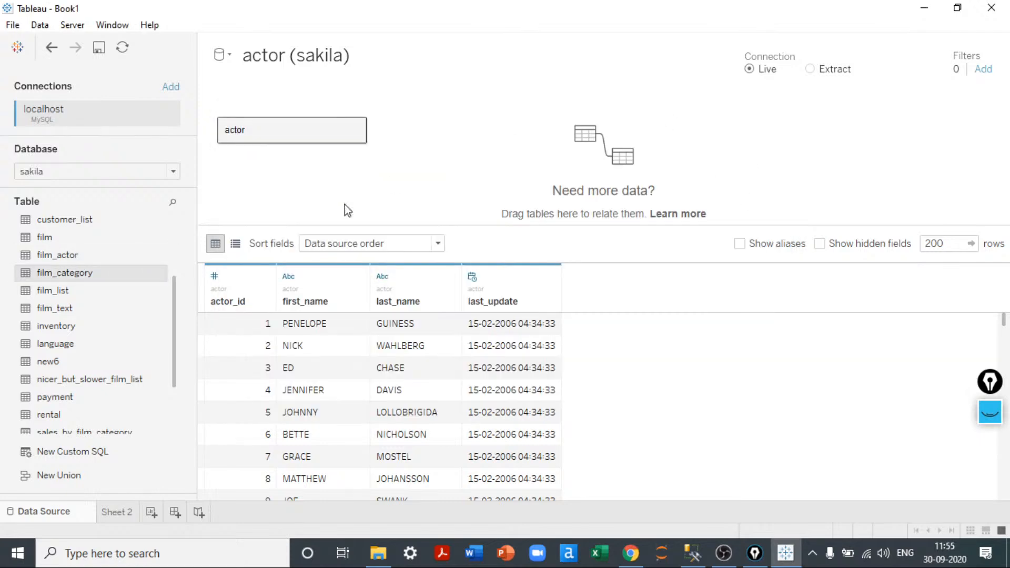
{"action": "left_click", "coordinate": [156, 290]}
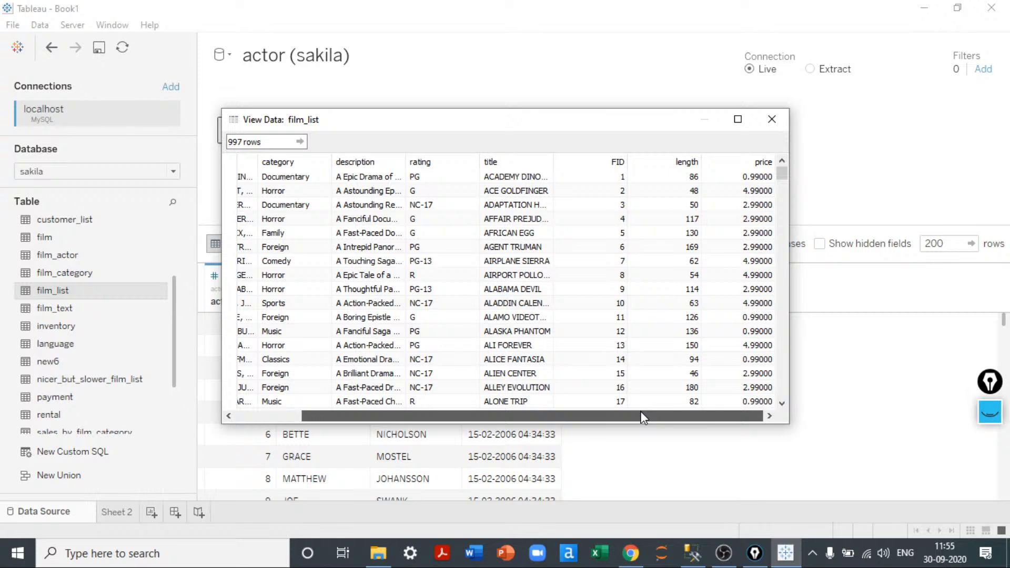
{"action": "left_click_drag", "start_coordinate": [618, 416], "coordinate": [470, 441]}
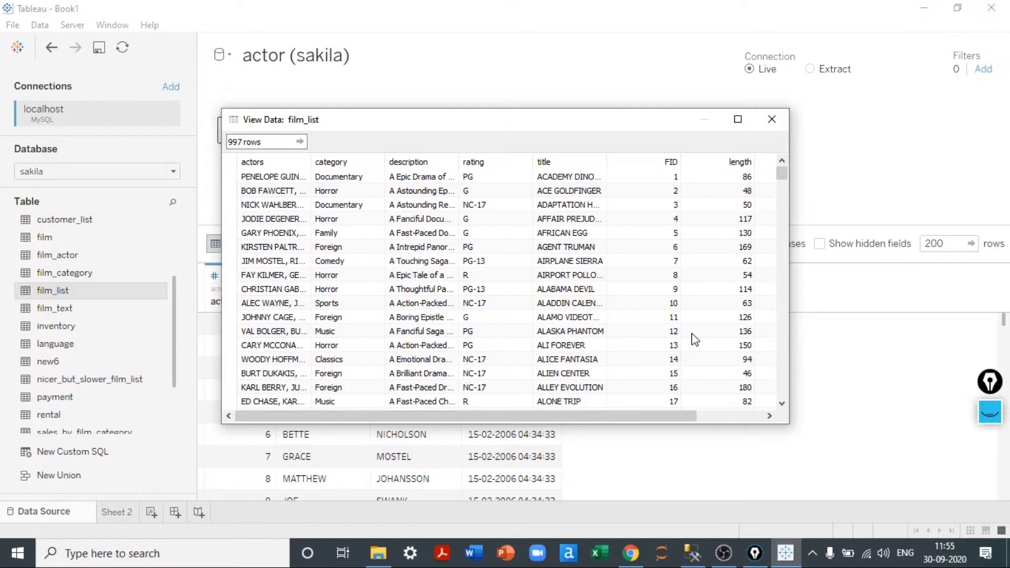
{"action": "left_click", "coordinate": [772, 119]}
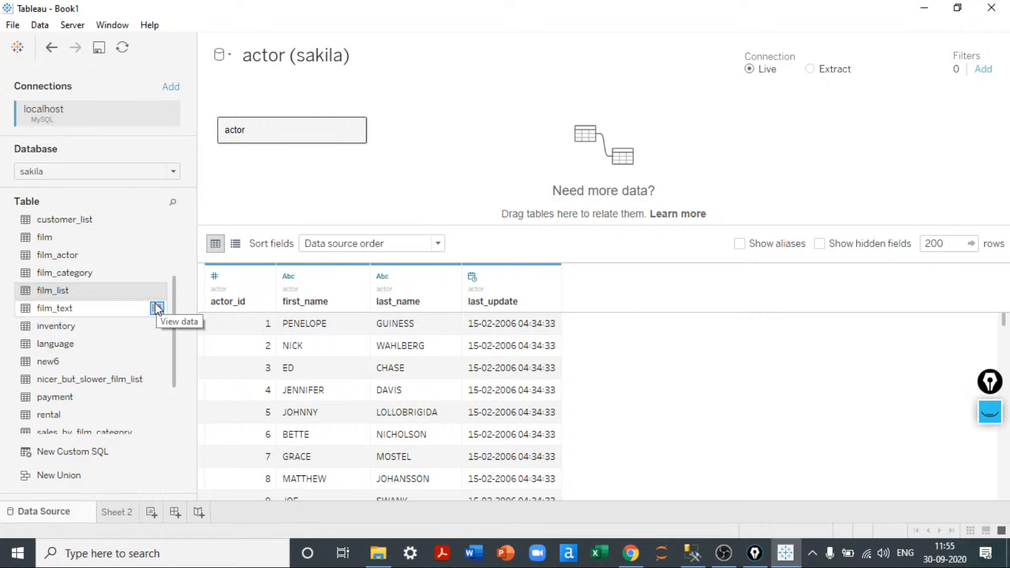
- Preview the data of the film_text table and of the inventory table, closing each preview
{"action": "left_click", "coordinate": [157, 309]}
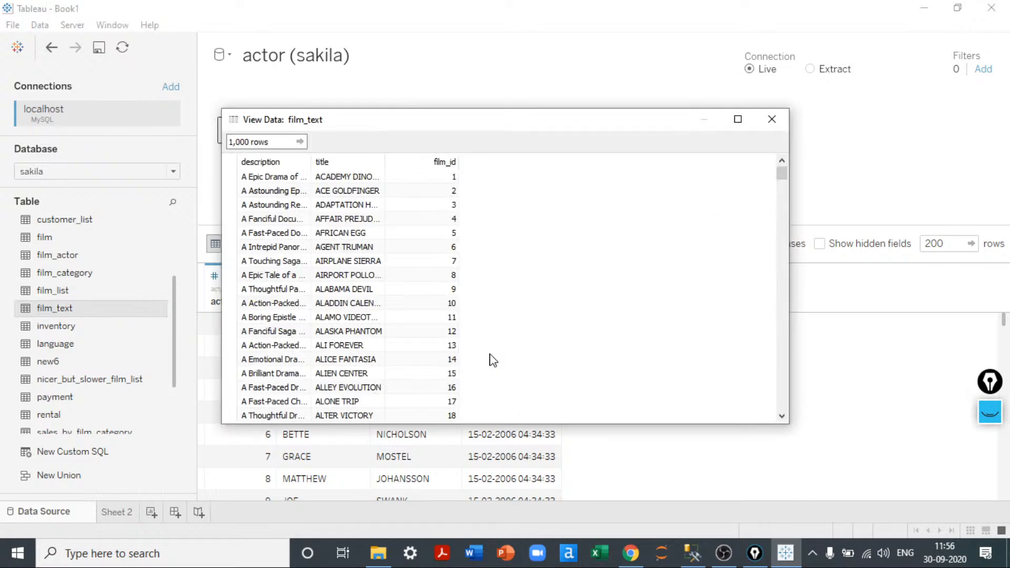
{"action": "left_click", "coordinate": [773, 120]}
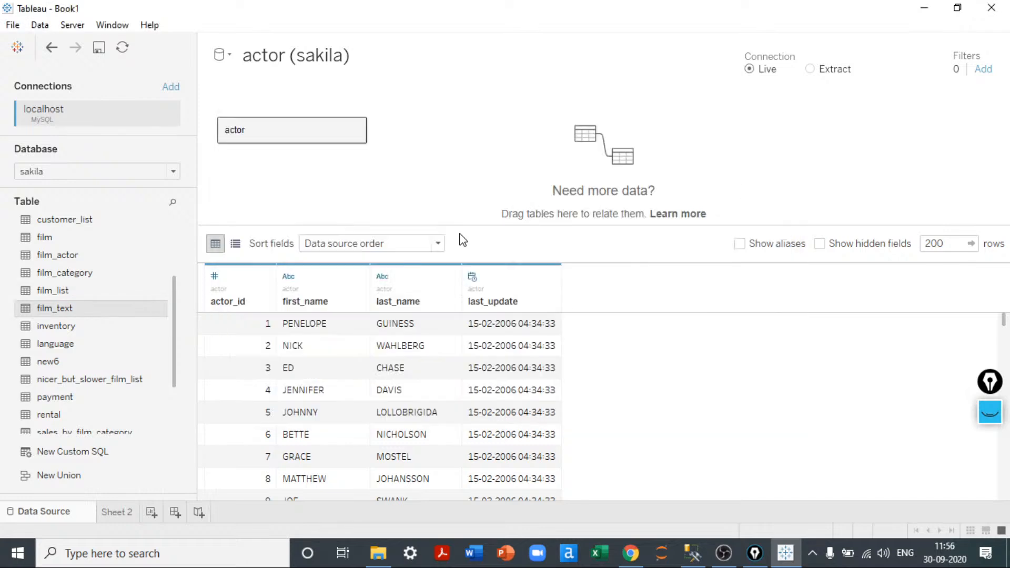
{"action": "left_click", "coordinate": [157, 327]}
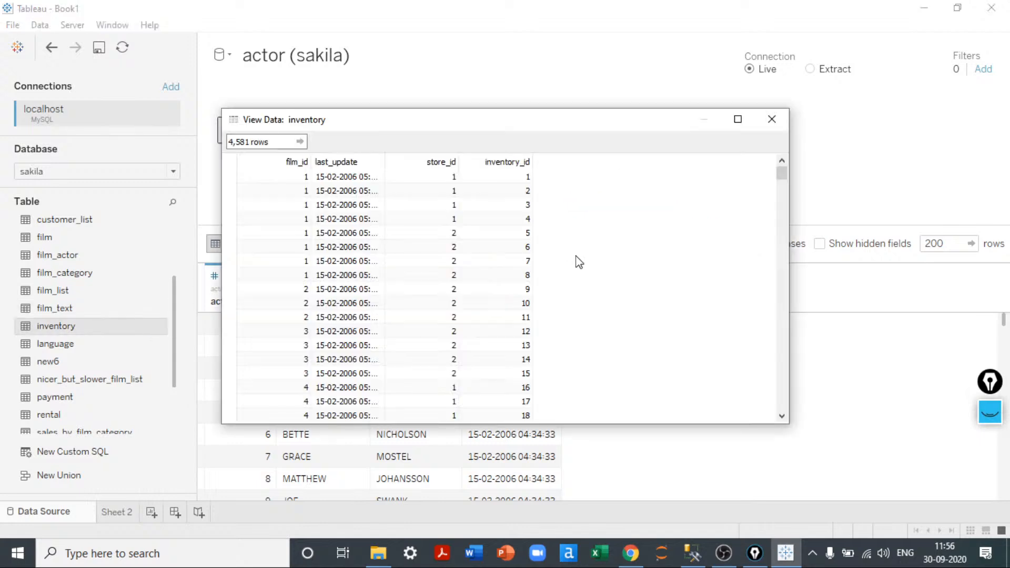
{"action": "left_click", "coordinate": [784, 113]}
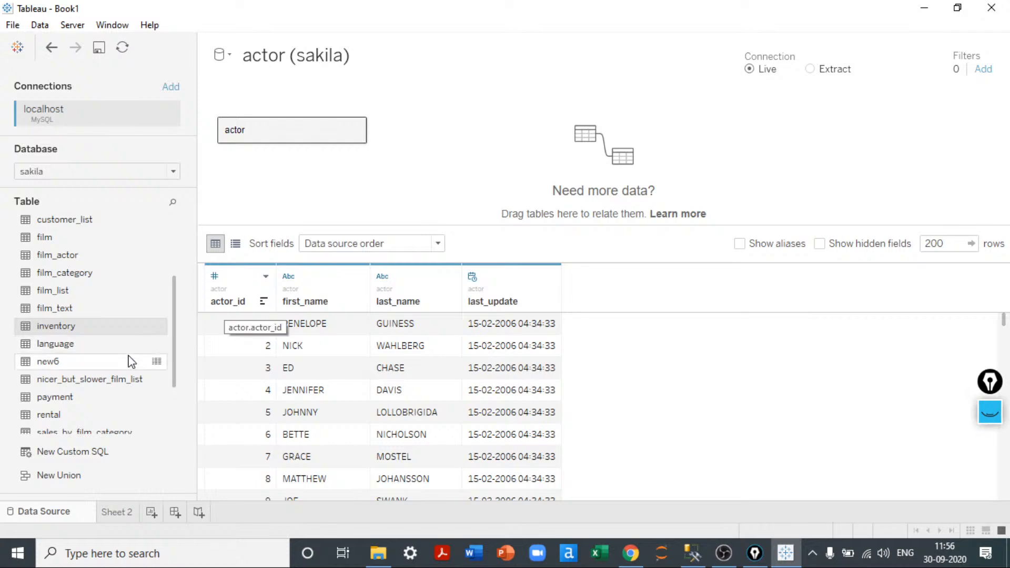
- Preview the payment table's data and close the preview
{"action": "scroll", "coordinate": [131, 362], "scroll_direction": "down", "scroll_amount": 3}
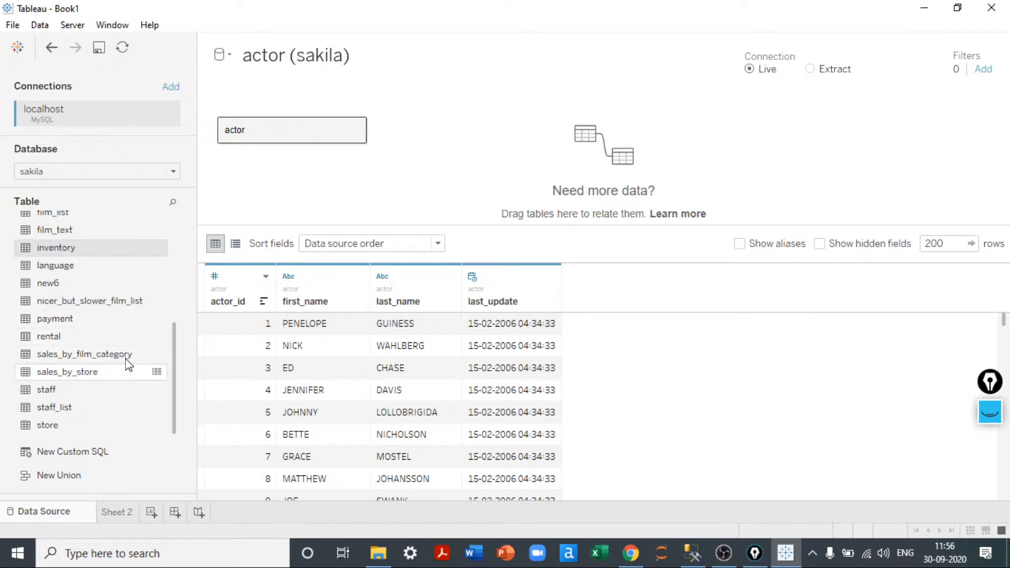
{"action": "left_click", "coordinate": [160, 317]}
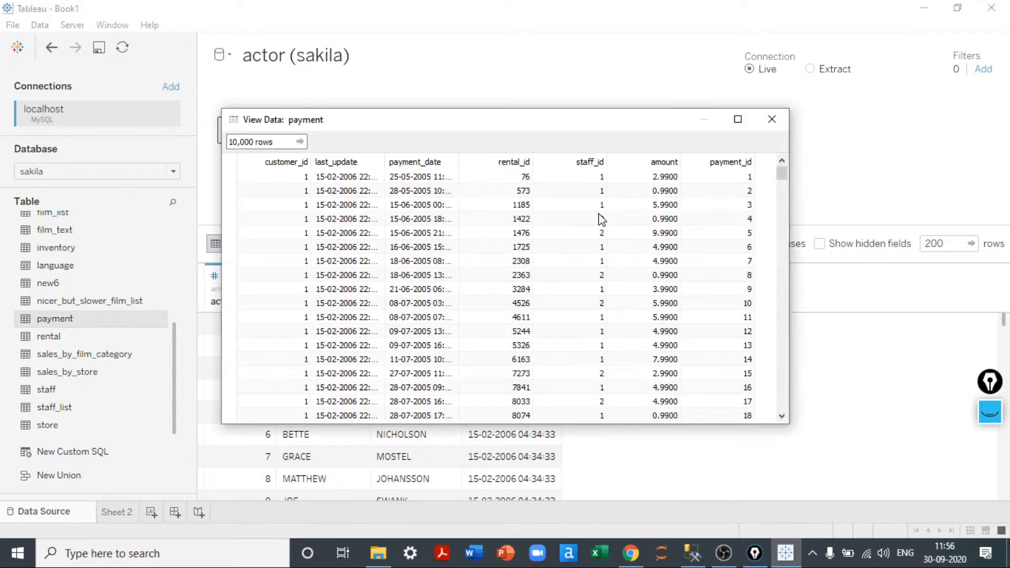
{"action": "left_click", "coordinate": [772, 120]}
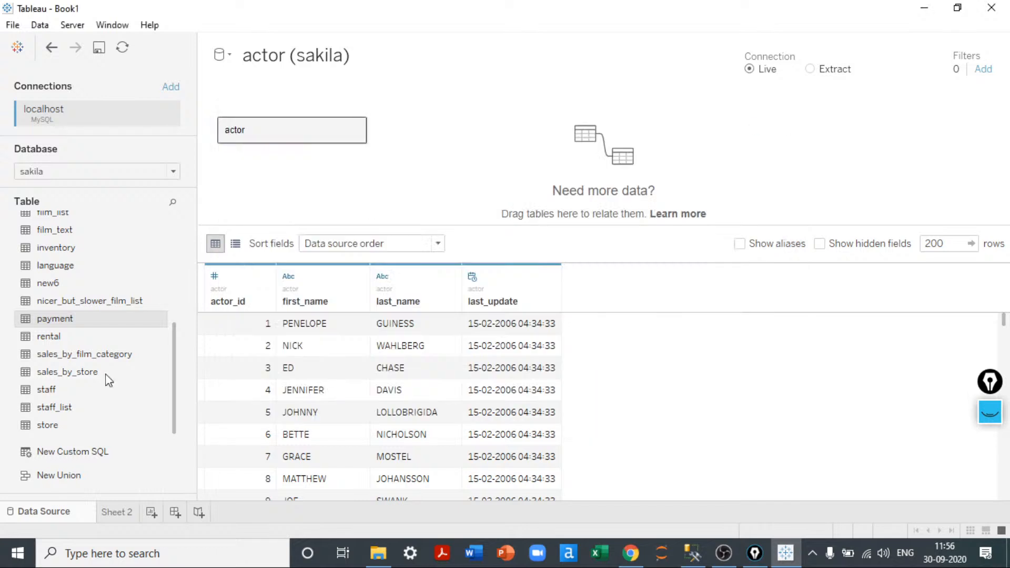
- Preview the film table's data, examine its columns through replacement_cost, and close the preview
{"action": "scroll", "coordinate": [120, 383], "scroll_direction": "up", "scroll_amount": 1}
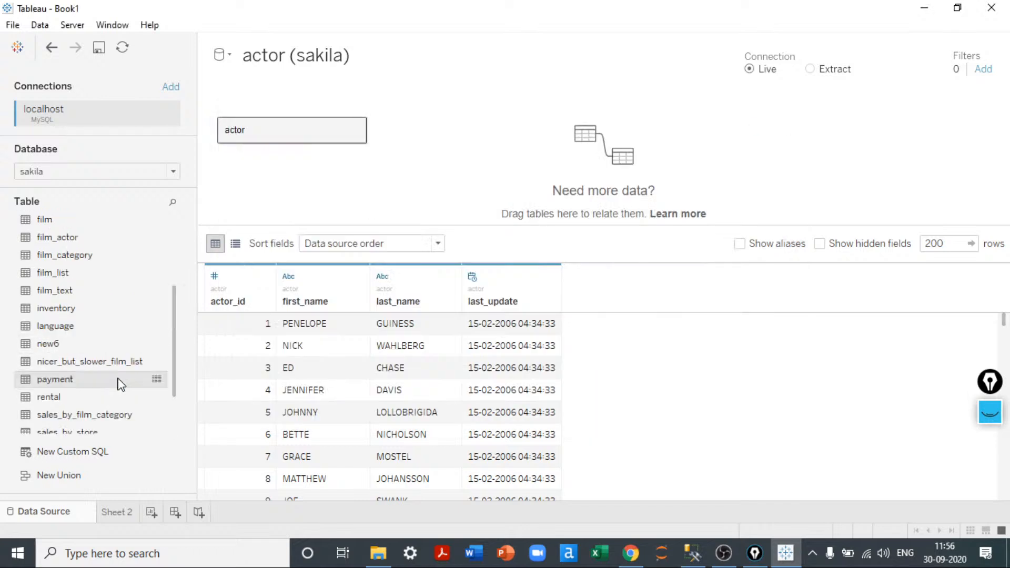
{"action": "scroll", "coordinate": [120, 384], "scroll_direction": "up", "scroll_amount": 3}
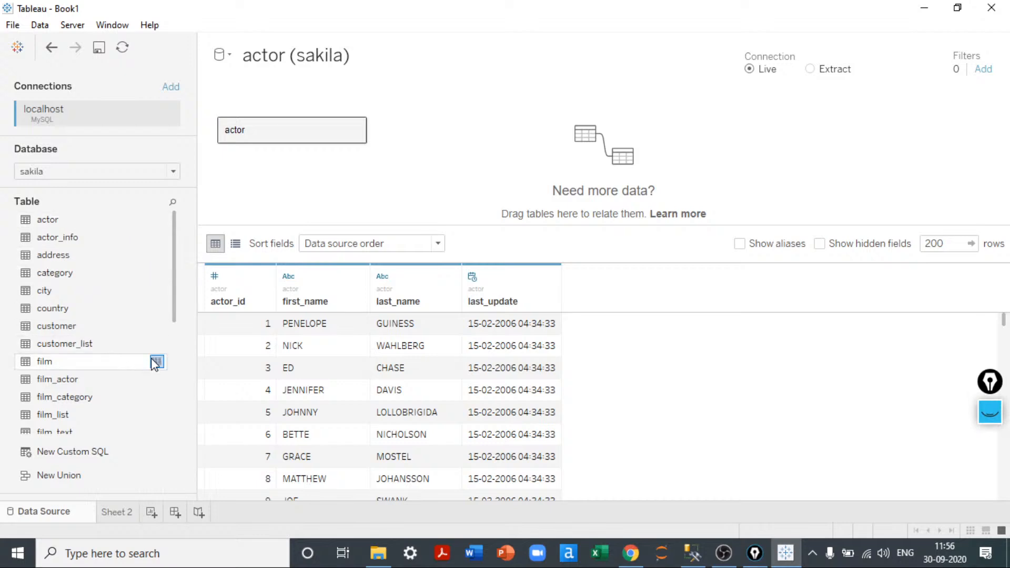
{"action": "left_click", "coordinate": [156, 362]}
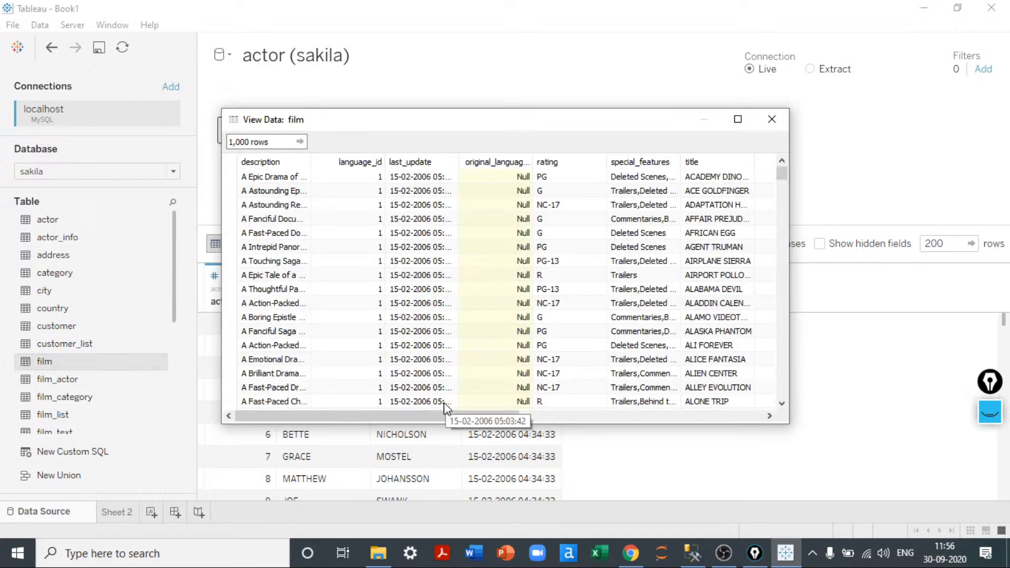
{"action": "left_click_drag", "start_coordinate": [445, 402], "coordinate": [745, 419]}
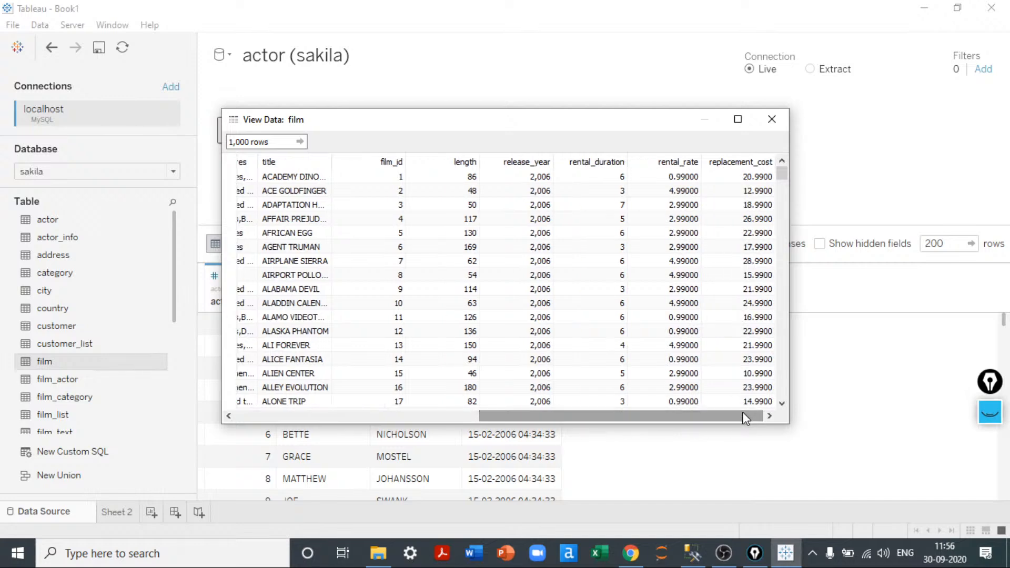
{"action": "mouse_move", "coordinate": [784, 173]}
{"action": "left_mouse_down"}
{"action": "mouse_move", "coordinate": [782, 408]}
{"action": "mouse_move", "coordinate": [783, 174]}
{"action": "left_mouse_up"}
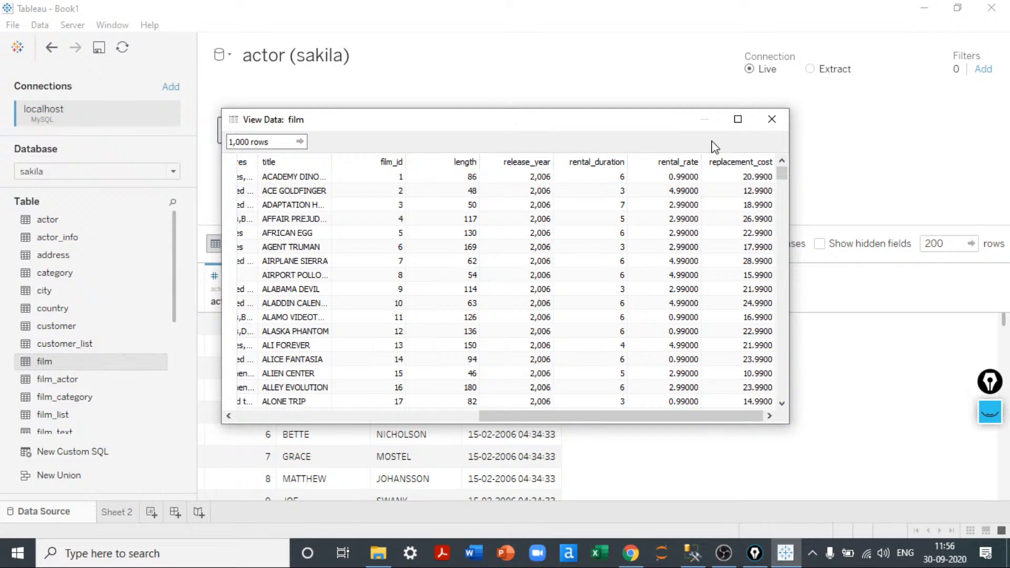
{"action": "left_click", "coordinate": [771, 119]}
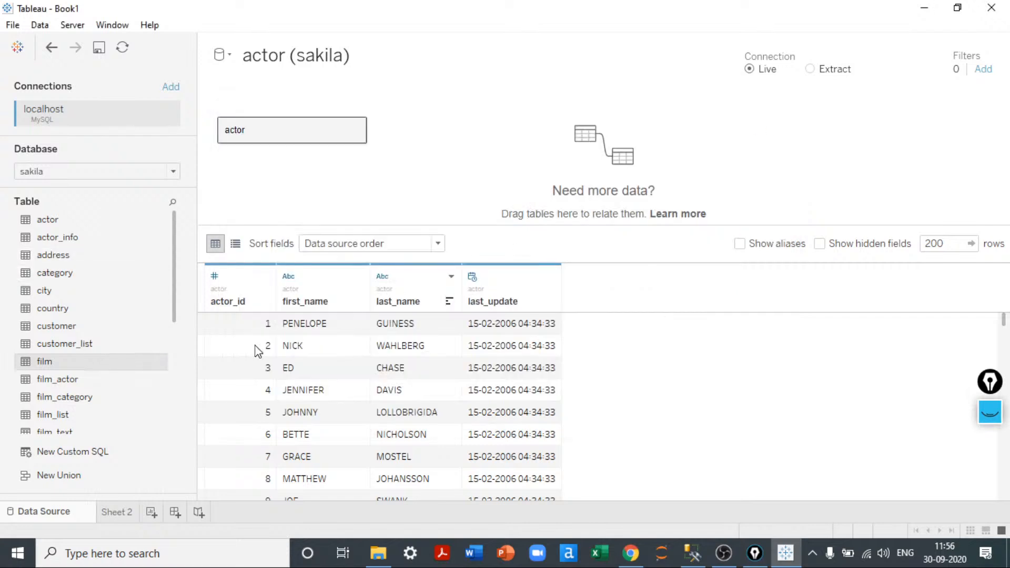
- Reopen the film table's preview and step across the first row's columns to replacement_cost, then close it
{"action": "left_click", "coordinate": [157, 362]}
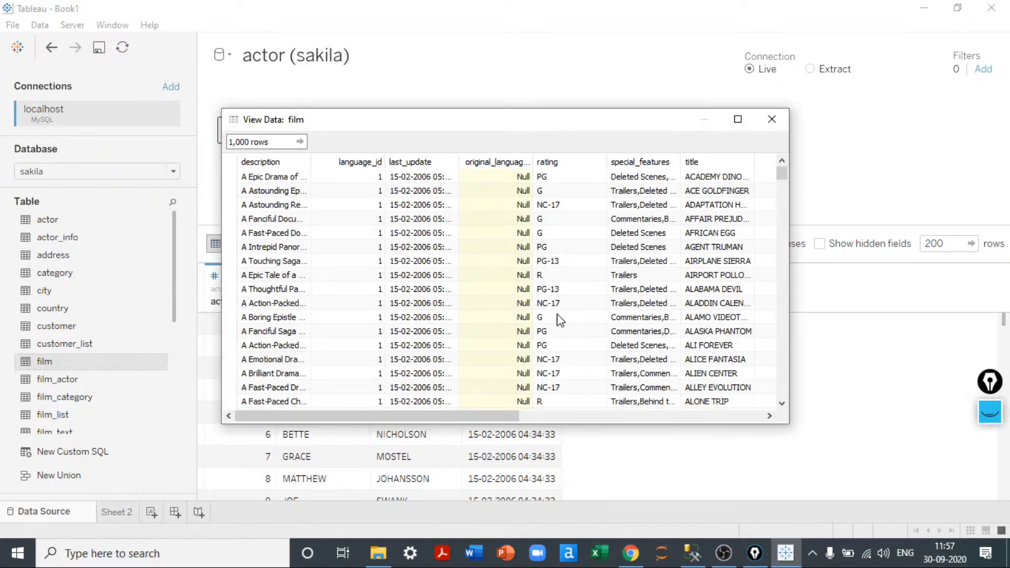
{"action": "key", "text": "Right"}
{"action": "key", "text": "Right"}
{"action": "key", "text": "Right"}
{"action": "key", "text": "Right"}
{"action": "key", "text": "Right"}
{"action": "key", "text": "Right"}
{"action": "key", "text": "Right"}
{"action": "key", "text": "Right"}
{"action": "key", "text": "Right"}
{"action": "key", "text": "Right"}
{"action": "key", "text": "Right"}
{"action": "key", "text": "Right"}
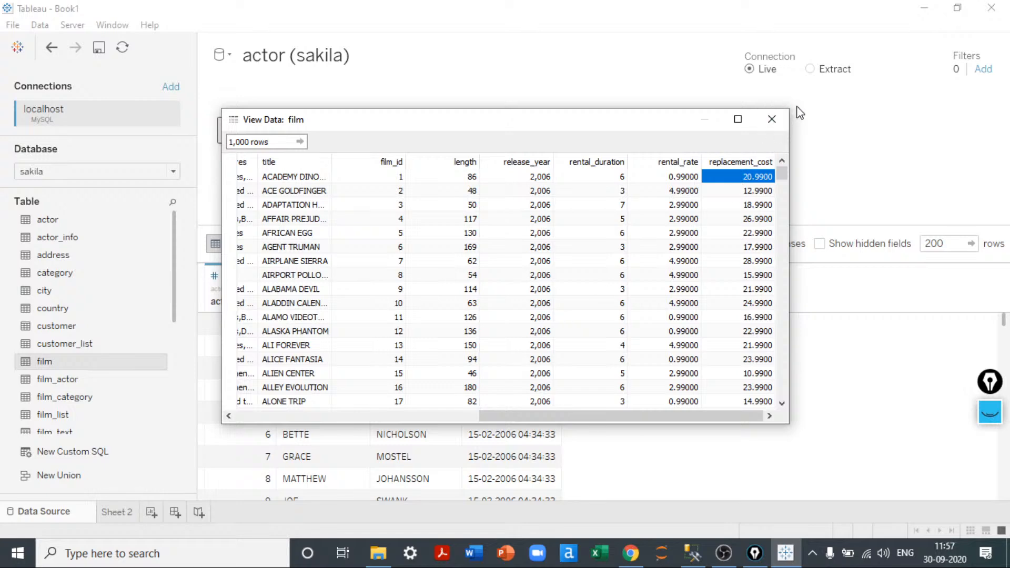
{"action": "left_click", "coordinate": [772, 119]}
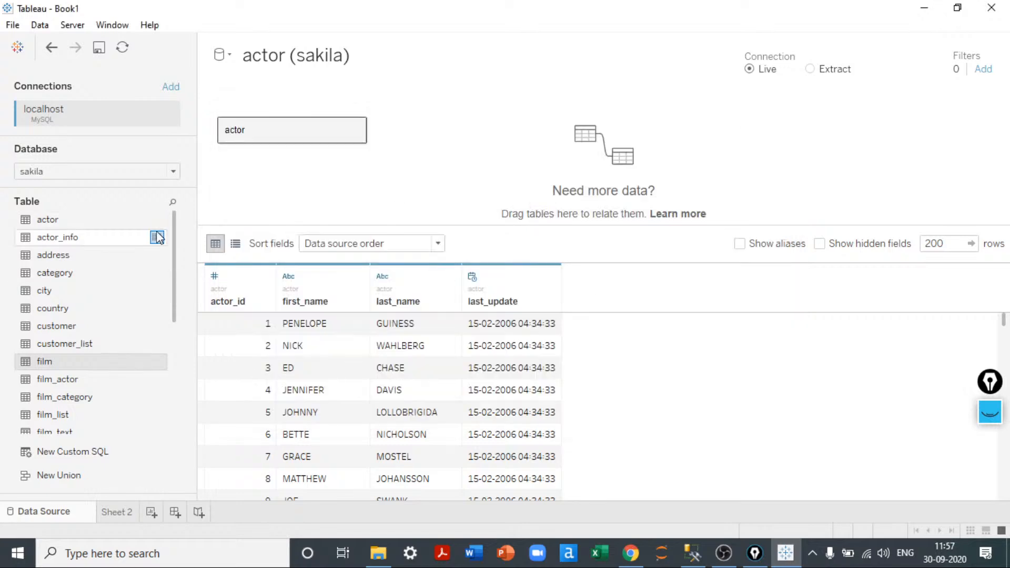
- Preview the actor_info and film_actor tables' data to check their ID columns, closing each preview
{"action": "left_click", "coordinate": [157, 238]}
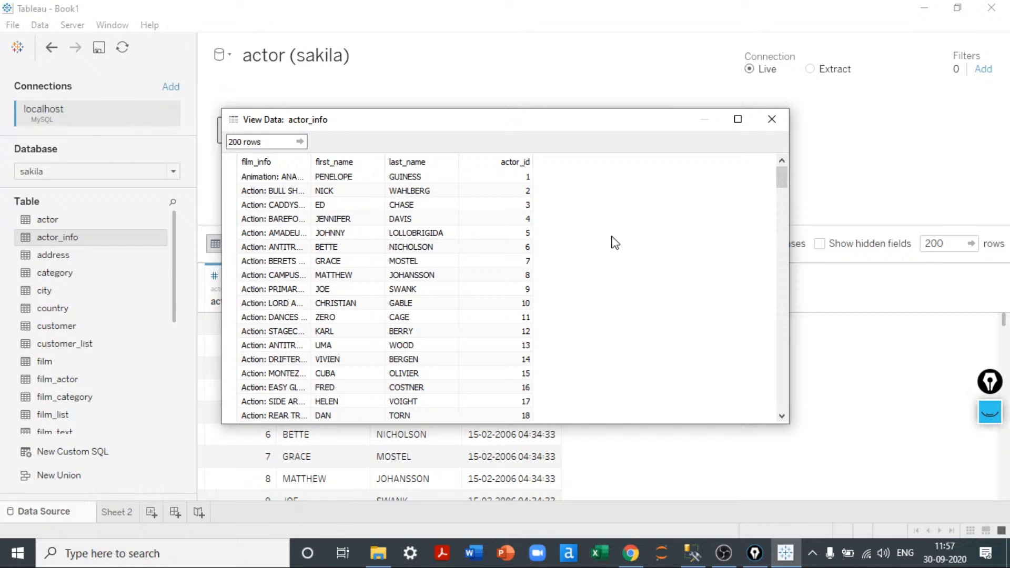
{"action": "scroll", "coordinate": [612, 242], "scroll_direction": "down", "scroll_amount": 1}
{"action": "scroll", "coordinate": [621, 234], "scroll_direction": "up", "scroll_amount": 1}
{"action": "left_click", "coordinate": [779, 119]}
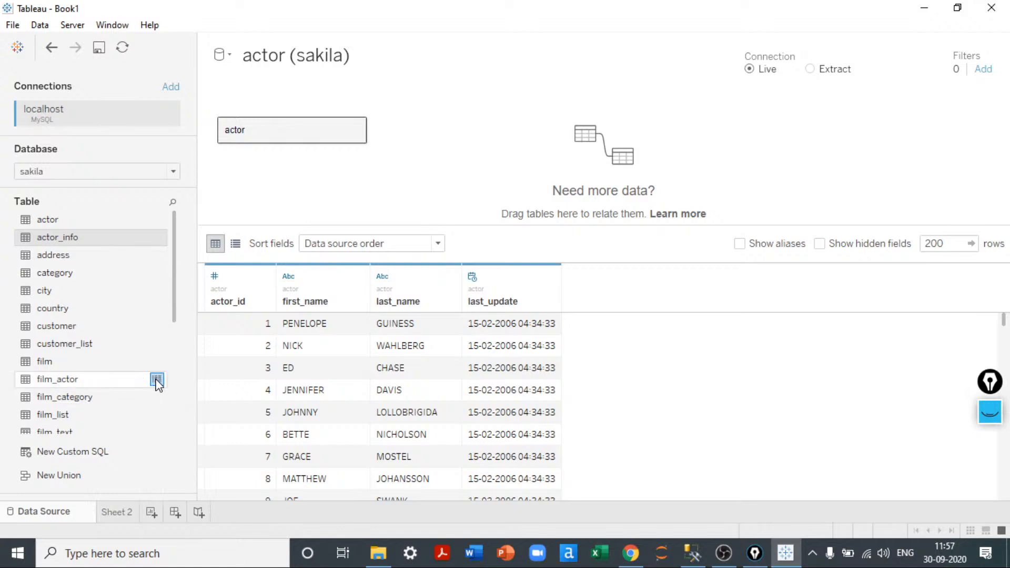
{"action": "left_click", "coordinate": [156, 379]}
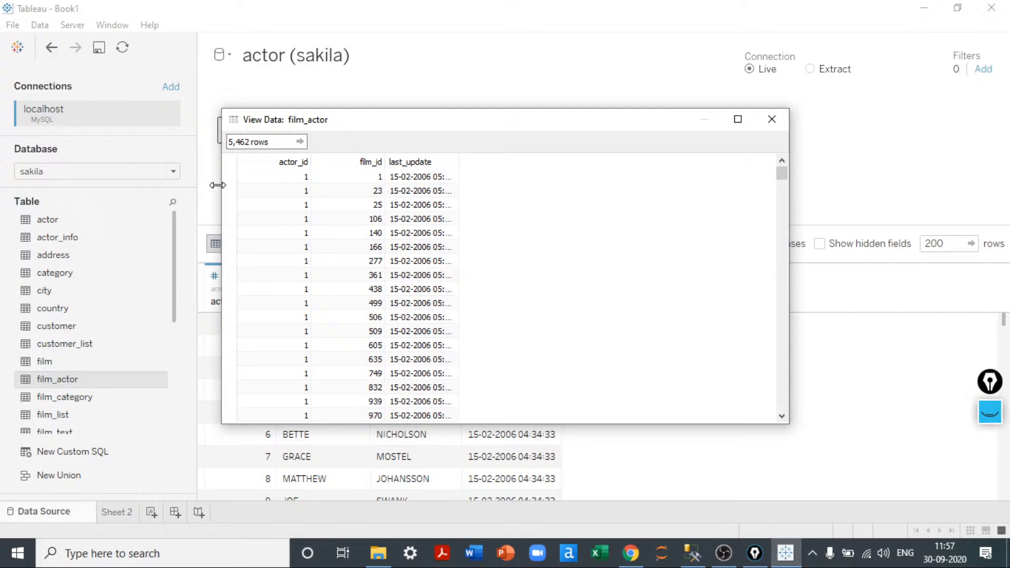
{"action": "left_click", "coordinate": [768, 125]}
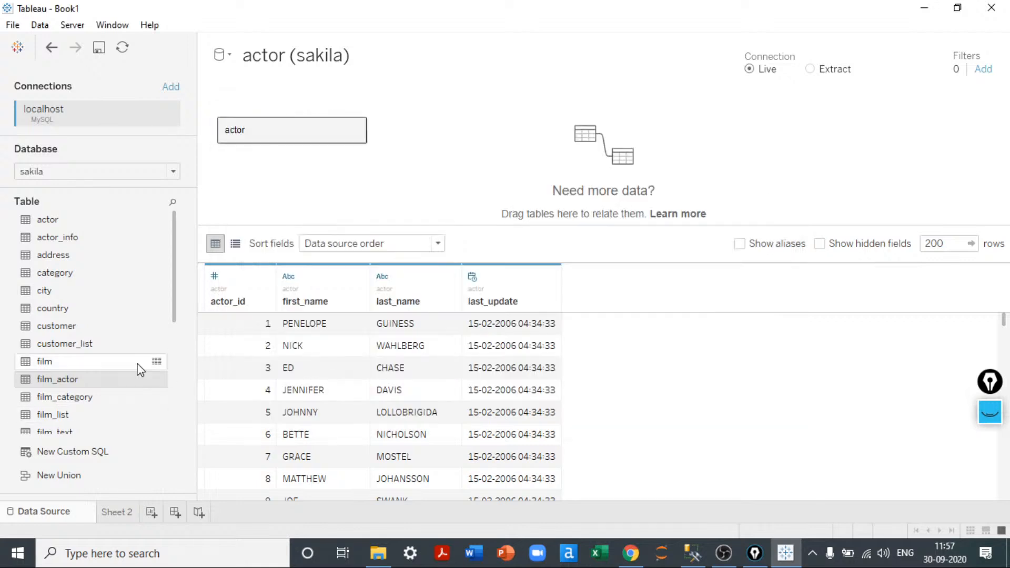
- View the film table's data once more, examining the film_id and rental columns, and close the preview
{"action": "left_click", "coordinate": [156, 362]}
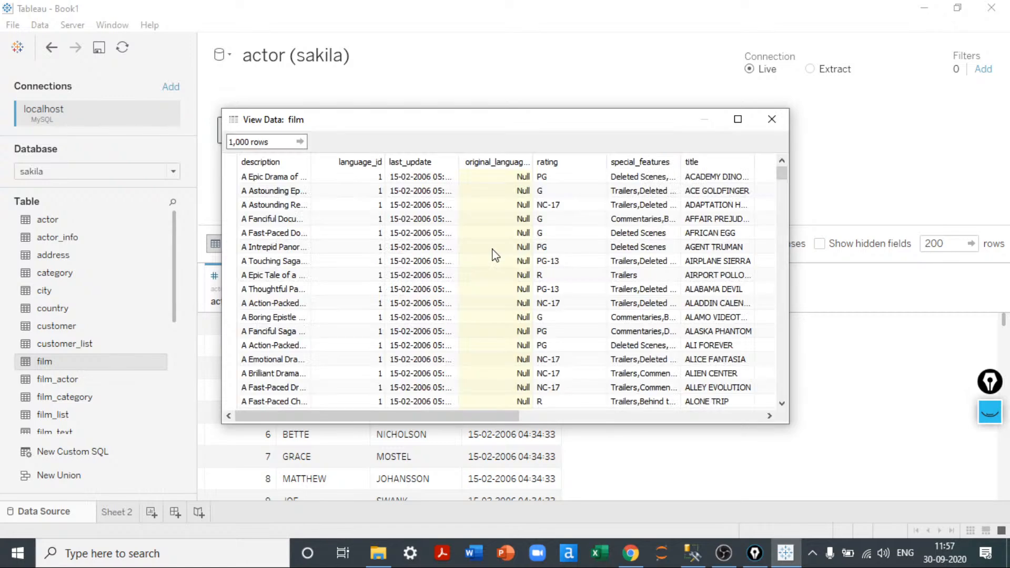
{"action": "key", "text": "Right"}
{"action": "key", "text": "Right"}
{"action": "key", "text": "Right"}
{"action": "key", "text": "Right"}
{"action": "key", "text": "Right"}
{"action": "key", "text": "Right"}
{"action": "key", "text": "Right"}
{"action": "key", "text": "Right"}
{"action": "key", "text": "Right"}
{"action": "key", "text": "Right"}
{"action": "key", "text": "Right"}
{"action": "key", "text": "Right"}
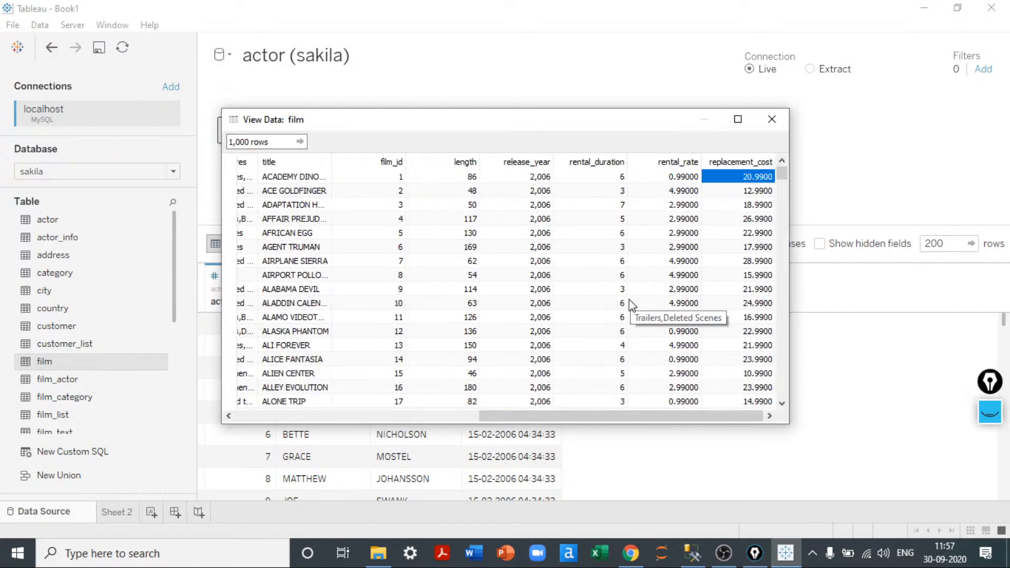
{"action": "key", "text": "Left"}
{"action": "key", "text": "Left"}
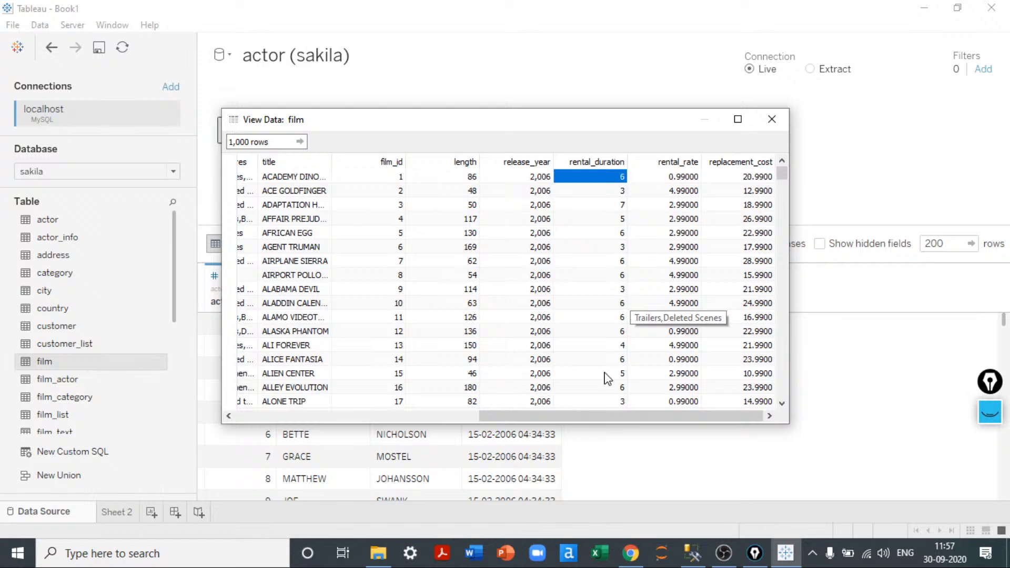
{"action": "left_click_drag", "start_coordinate": [529, 418], "coordinate": [623, 399]}
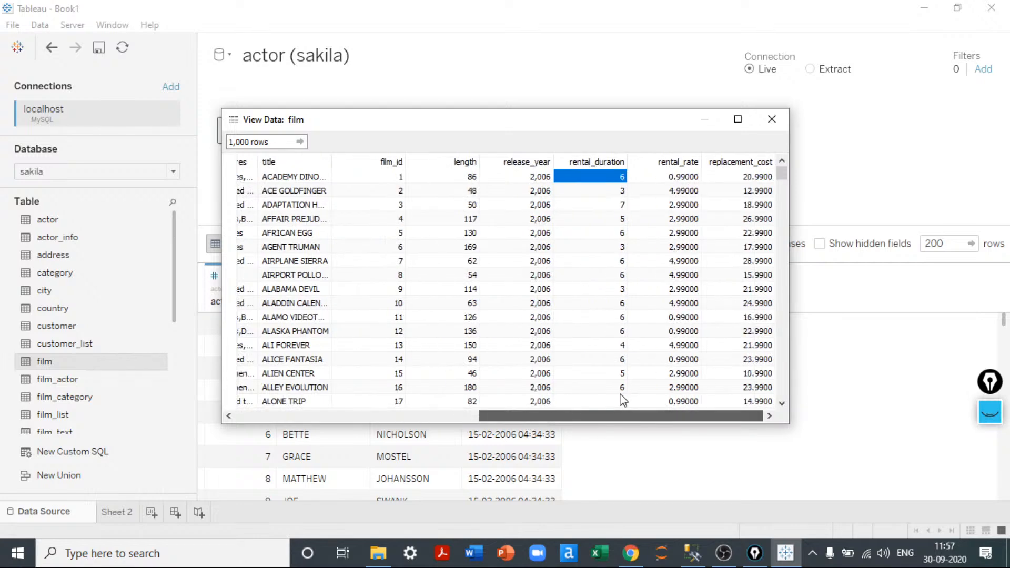
{"action": "left_click", "coordinate": [772, 120]}
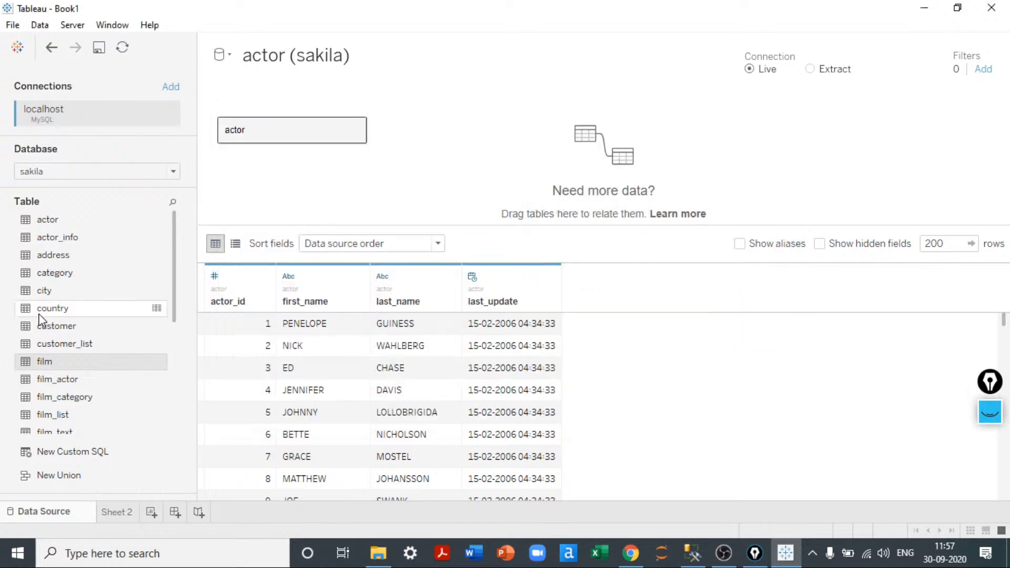
- Add actor_info to the data model, relate it to actor by matching actor_id on both tables, and update the data grid
{"action": "left_click_drag", "start_coordinate": [120, 234], "coordinate": [436, 170]}
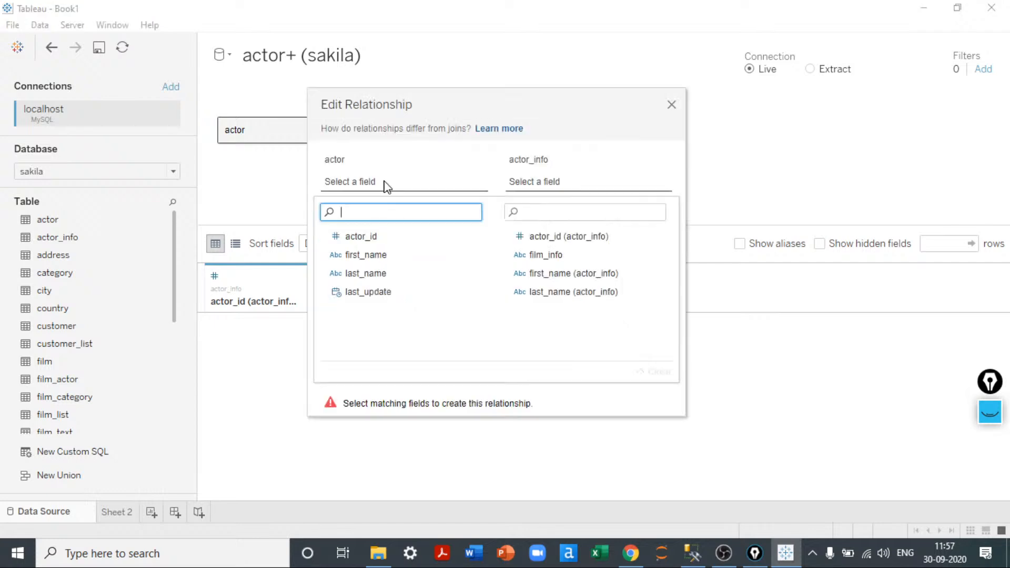
{"action": "left_click", "coordinate": [386, 234]}
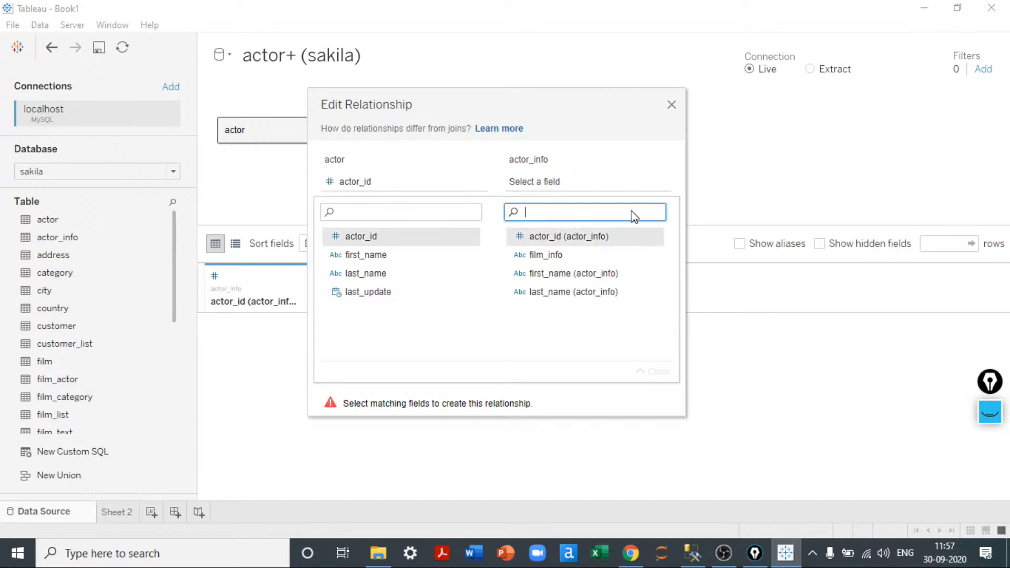
{"action": "left_click", "coordinate": [602, 237]}
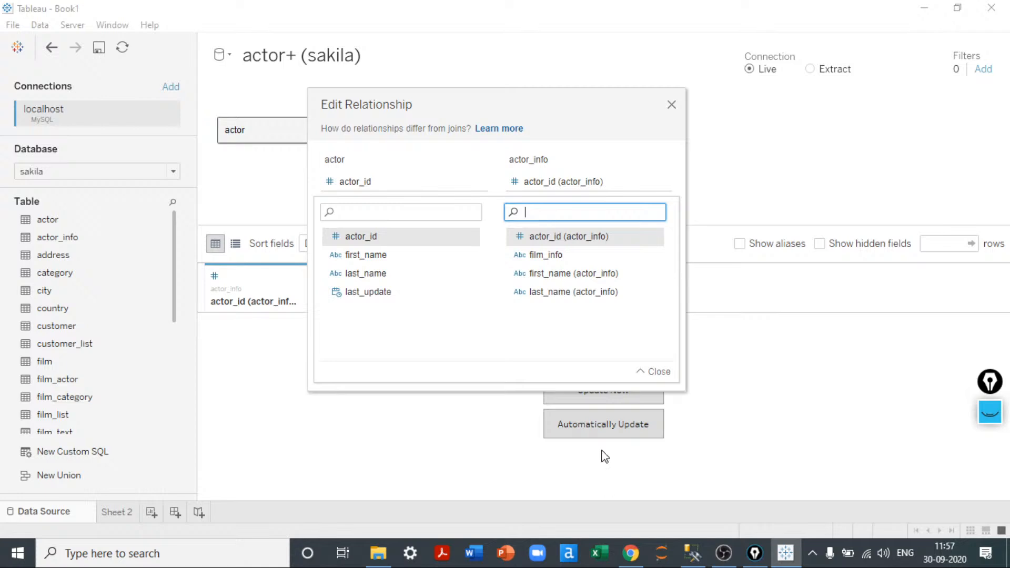
{"action": "left_click", "coordinate": [671, 105]}
{"action": "left_click", "coordinate": [599, 388]}
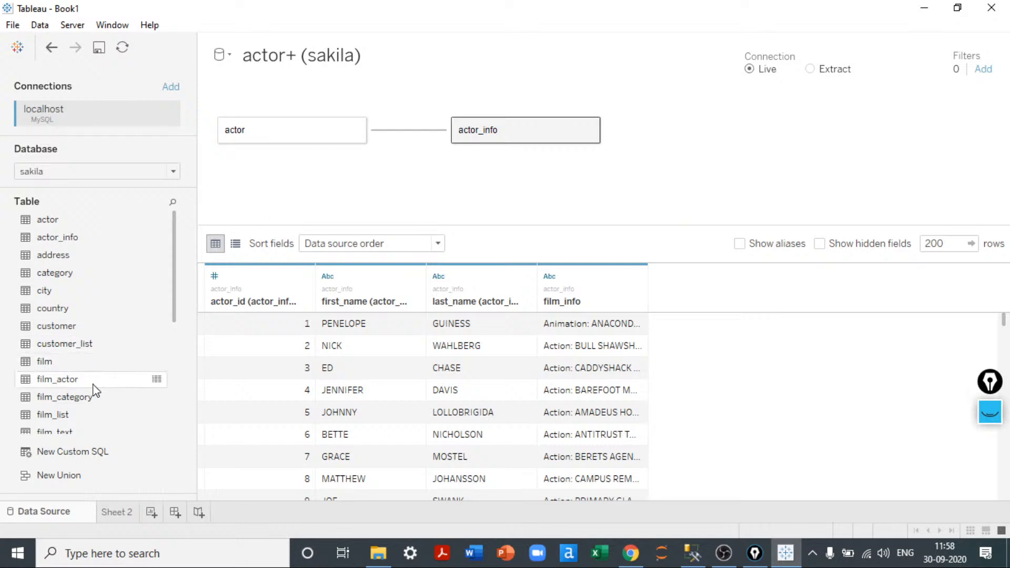
- Add the film table to the data model beside actor_info and close the relationship editor without choosing matching fields
{"action": "left_click_drag", "start_coordinate": [73, 365], "coordinate": [627, 167]}
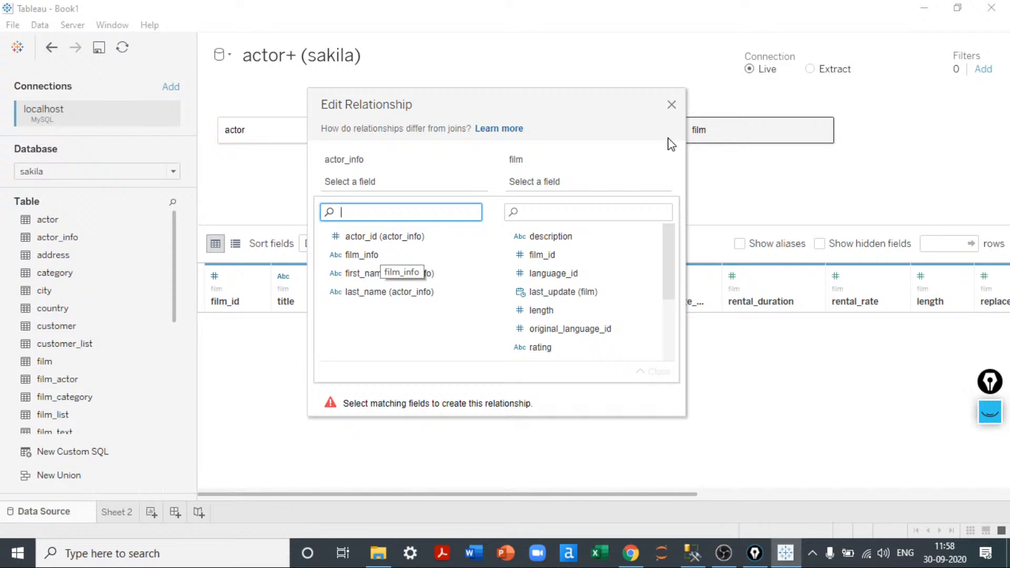
{"action": "left_click", "coordinate": [672, 105]}
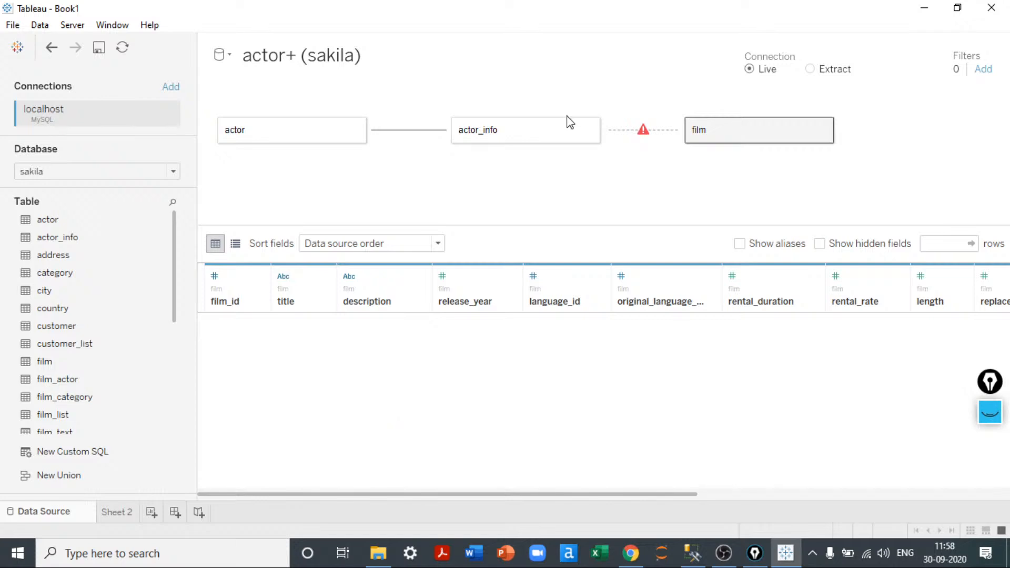
- Undo the additions of film and actor_info so that only actor stays in the data model
{"action": "key", "text": "ctrl+z"}
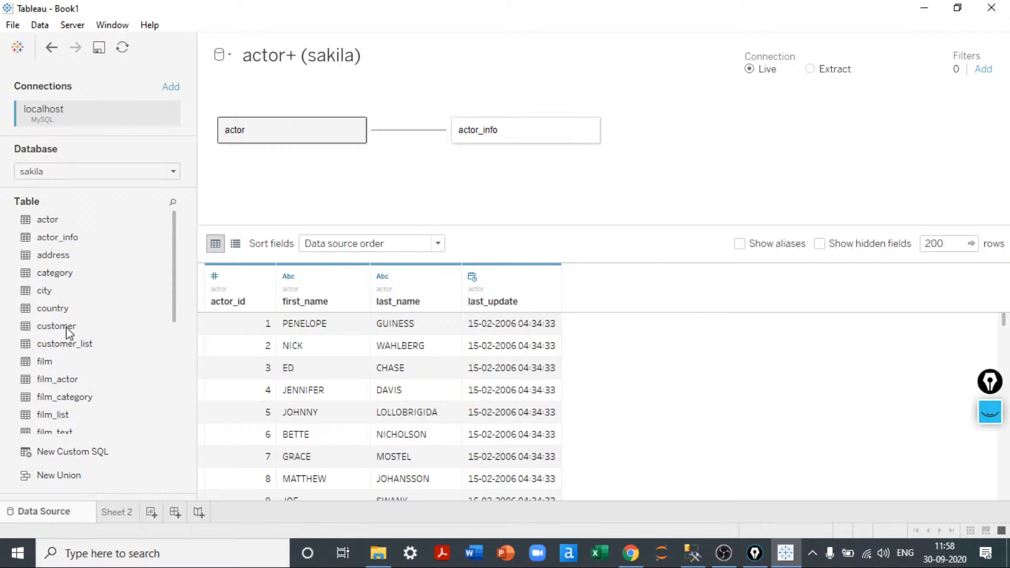
{"action": "key", "text": "ctrl+z"}
- Try relating the film table directly to actor and look through both tables' fields for a match, leaving last_update as the matching field
{"action": "left_click_drag", "start_coordinate": [48, 368], "coordinate": [490, 153]}
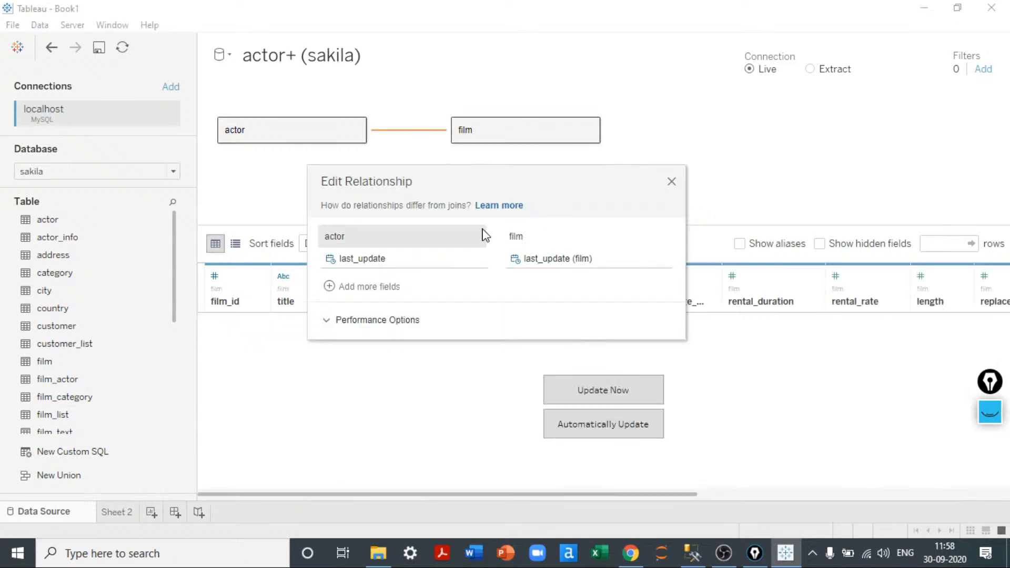
{"action": "left_click", "coordinate": [458, 258]}
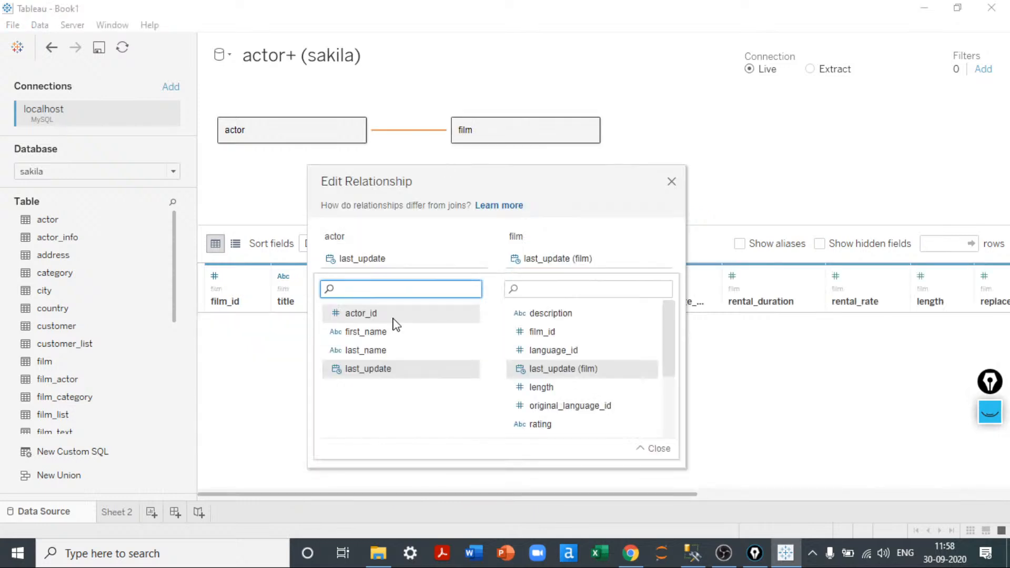
{"action": "scroll", "coordinate": [626, 412], "scroll_direction": "down", "scroll_amount": 5}
{"action": "scroll", "coordinate": [629, 416], "scroll_direction": "up", "scroll_amount": 5}
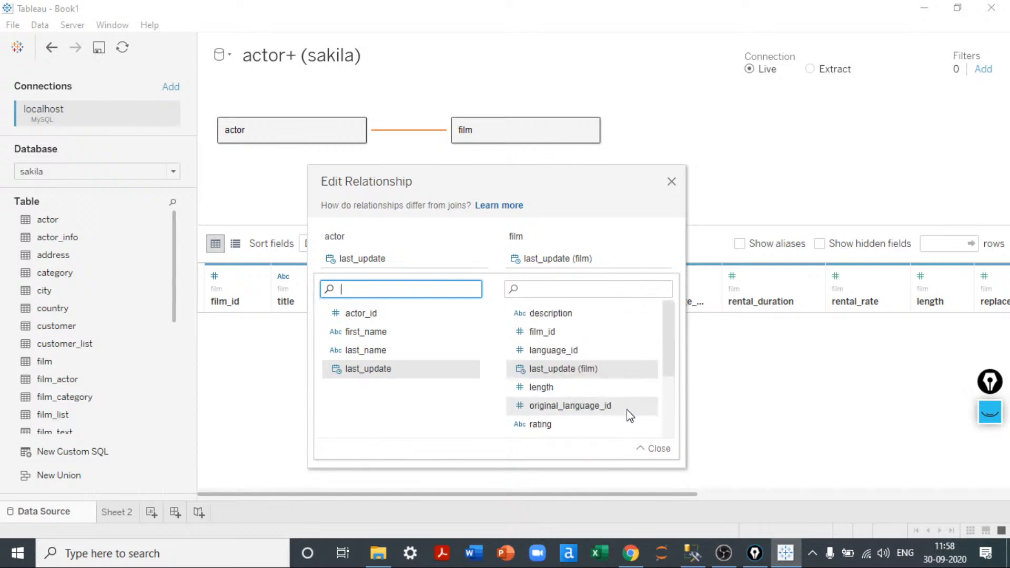
{"action": "left_click", "coordinate": [671, 181]}
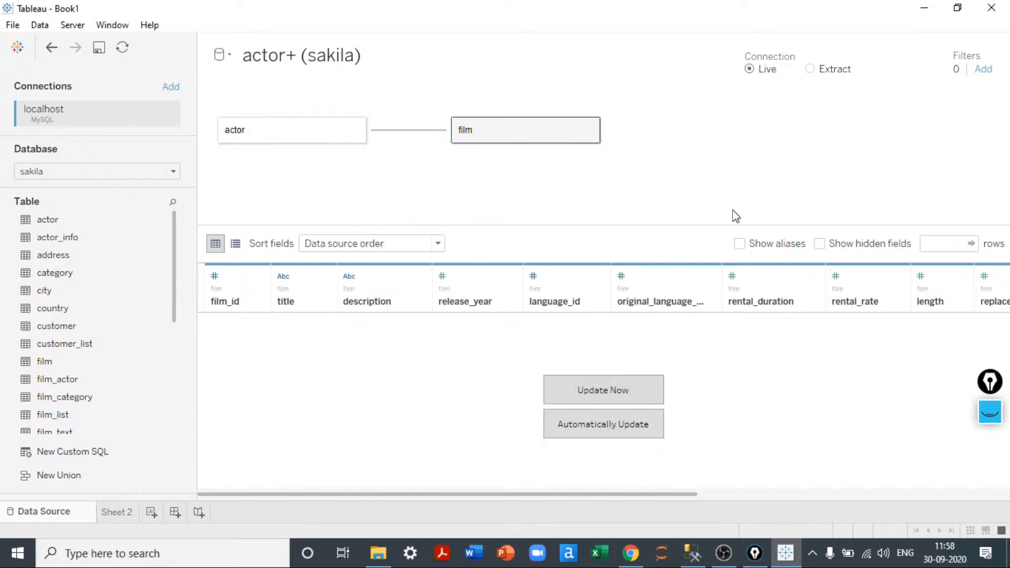
- Preview film_actor's data, then replace film with film_actor in the data model, matching actor_id on both actor and film_actor
{"action": "left_click", "coordinate": [161, 379]}
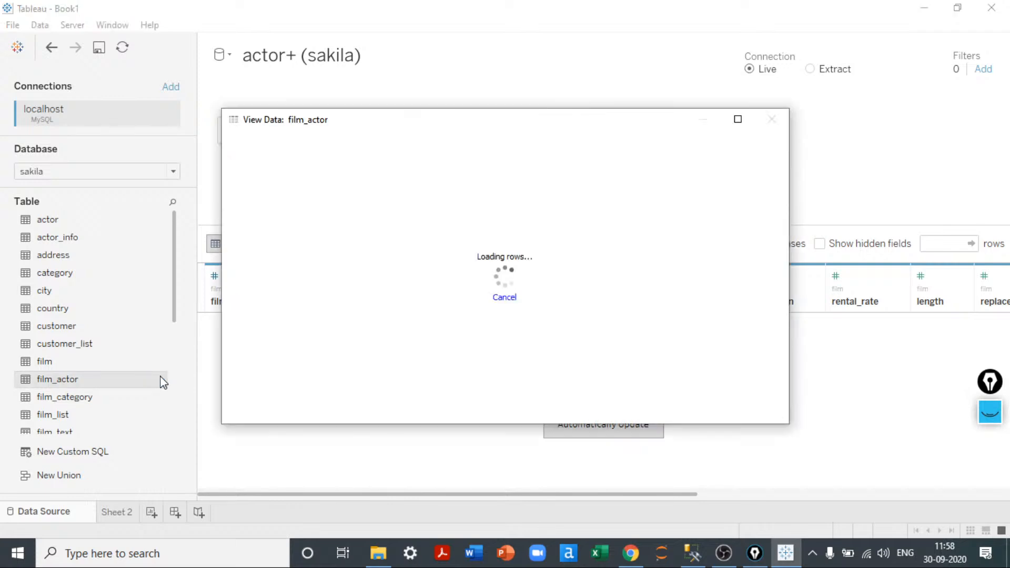
{"action": "left_click", "coordinate": [766, 126]}
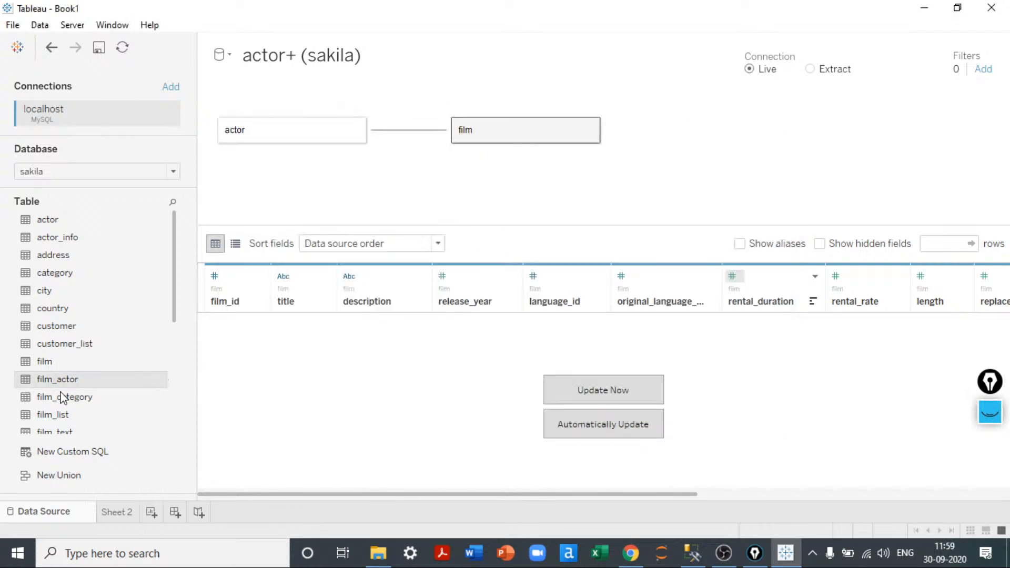
{"action": "key", "text": "Delete"}
{"action": "left_click_drag", "start_coordinate": [51, 382], "coordinate": [441, 136]}
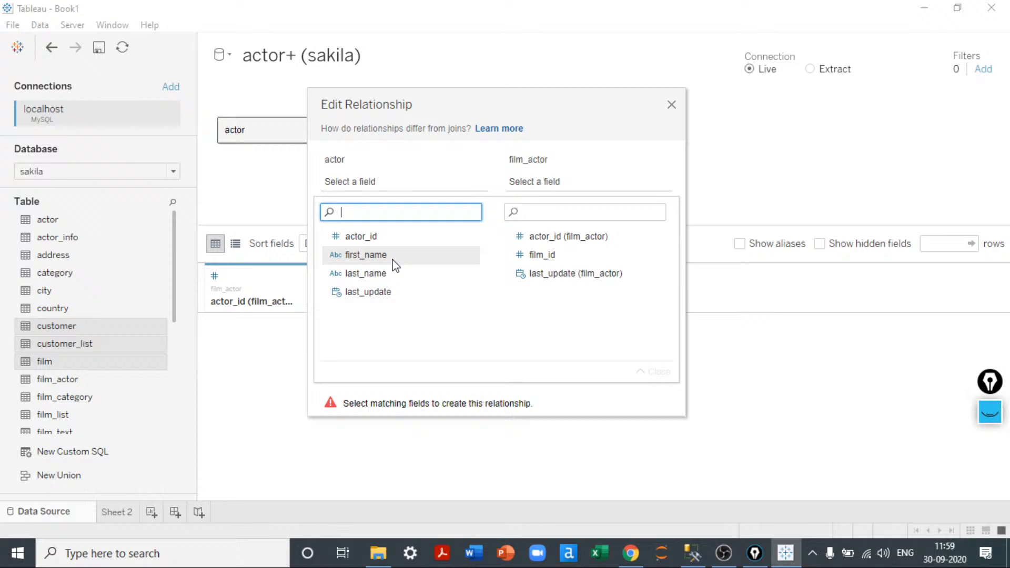
{"action": "left_click", "coordinate": [376, 238]}
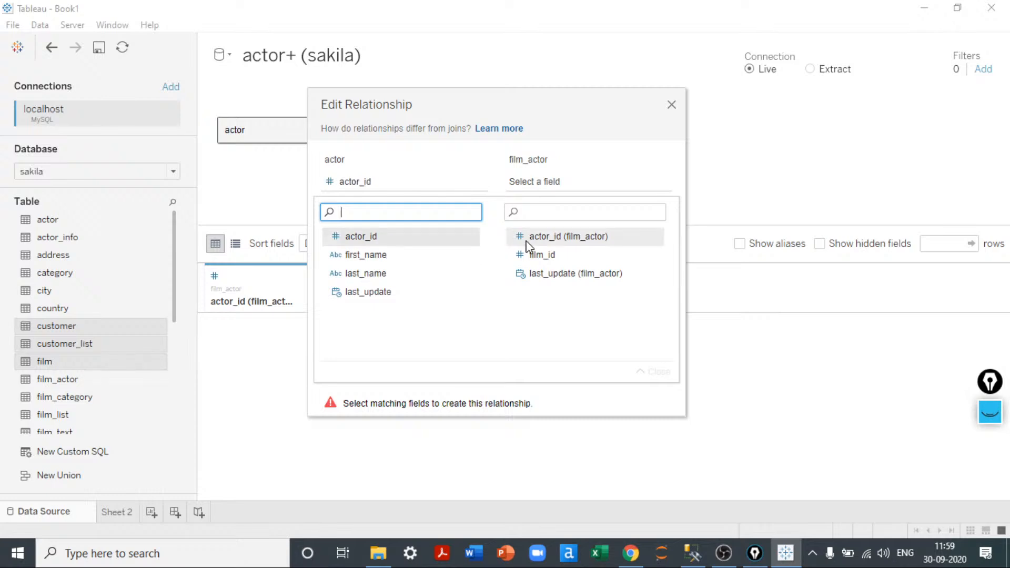
{"action": "left_click", "coordinate": [528, 240]}
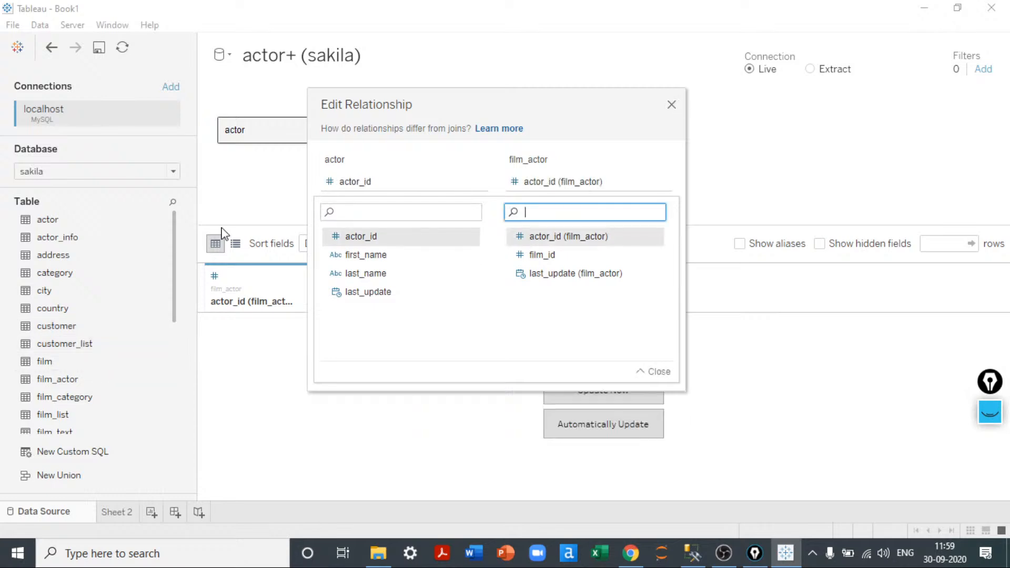
{"action": "left_click", "coordinate": [671, 105]}
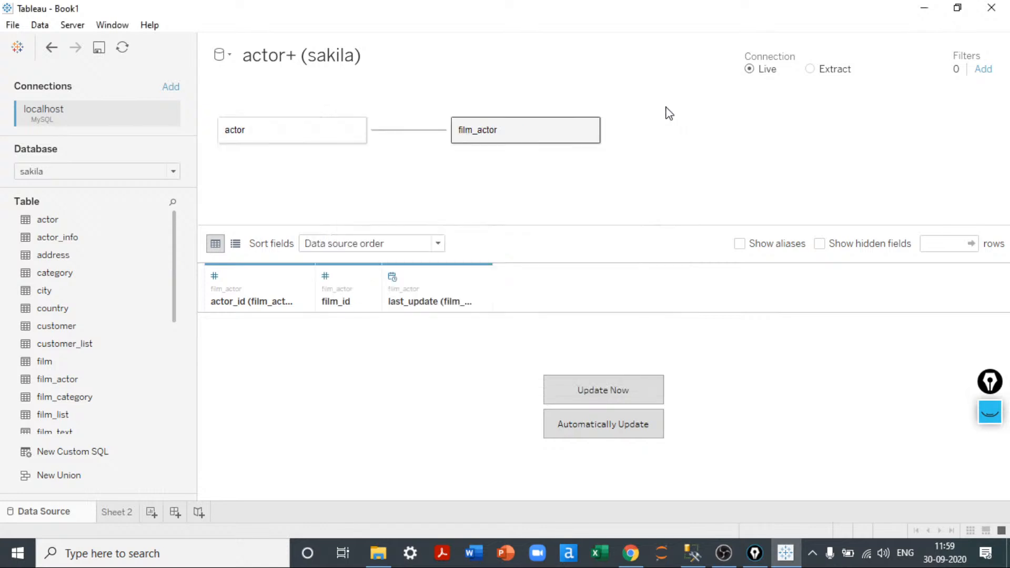
- Add the film table beside film_actor, relate the two by matching film_id on both tables, and update the data grid
{"action": "left_click_drag", "start_coordinate": [48, 364], "coordinate": [666, 158]}
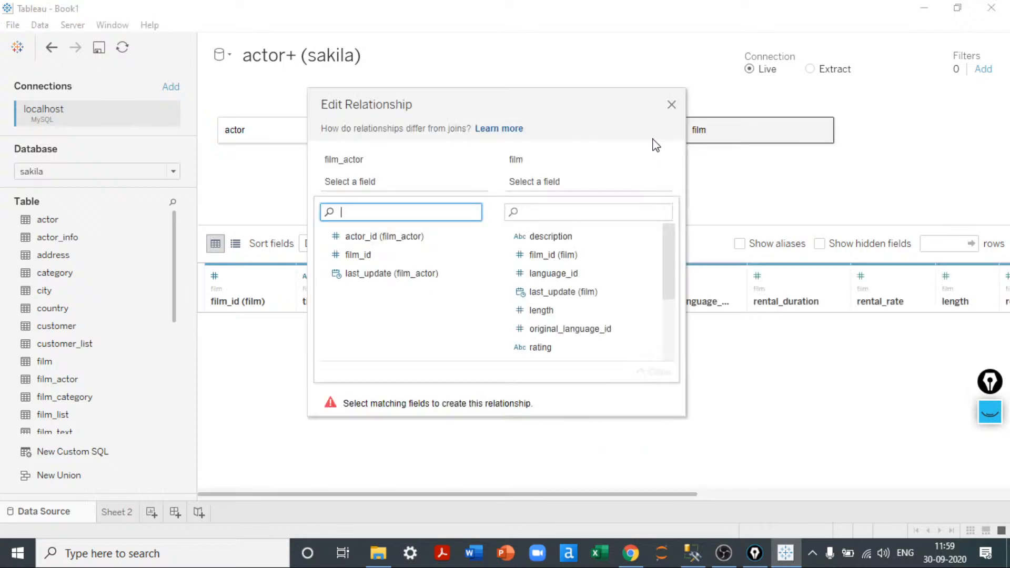
{"action": "left_click", "coordinate": [375, 256]}
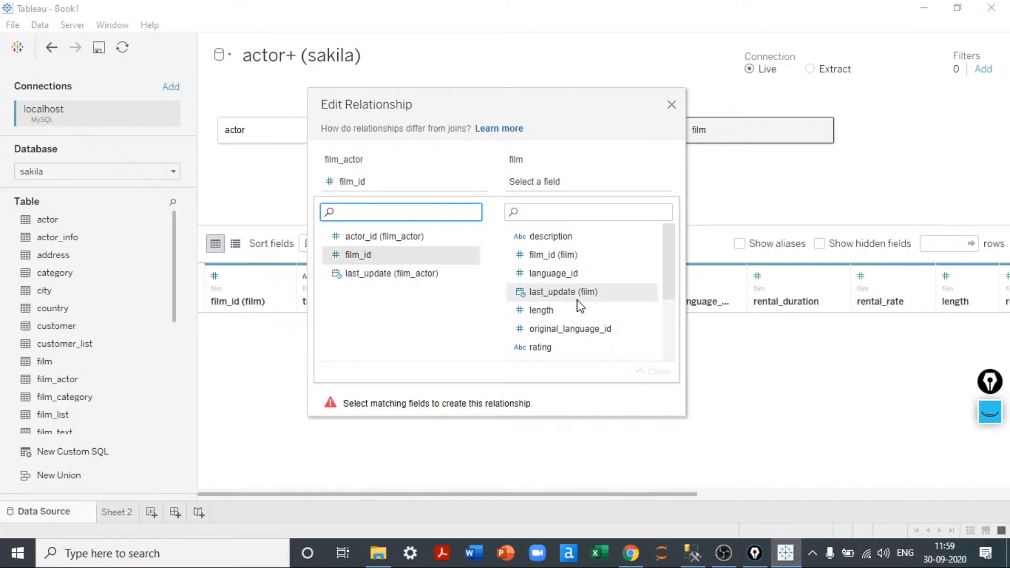
{"action": "left_click", "coordinate": [671, 105]}
{"action": "left_click", "coordinate": [574, 391]}
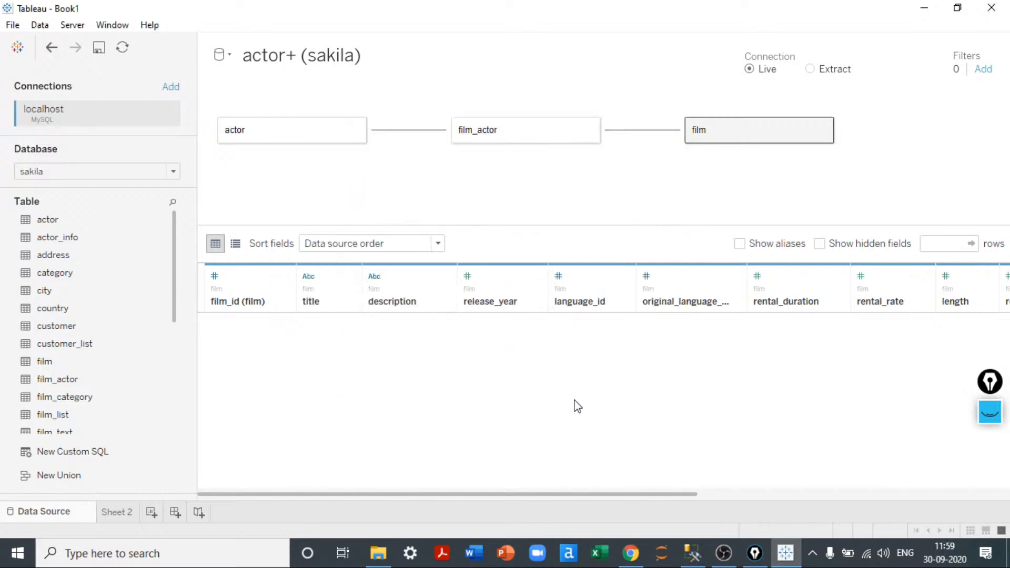
{"action": "left_click_drag", "start_coordinate": [572, 498], "coordinate": [285, 516]}
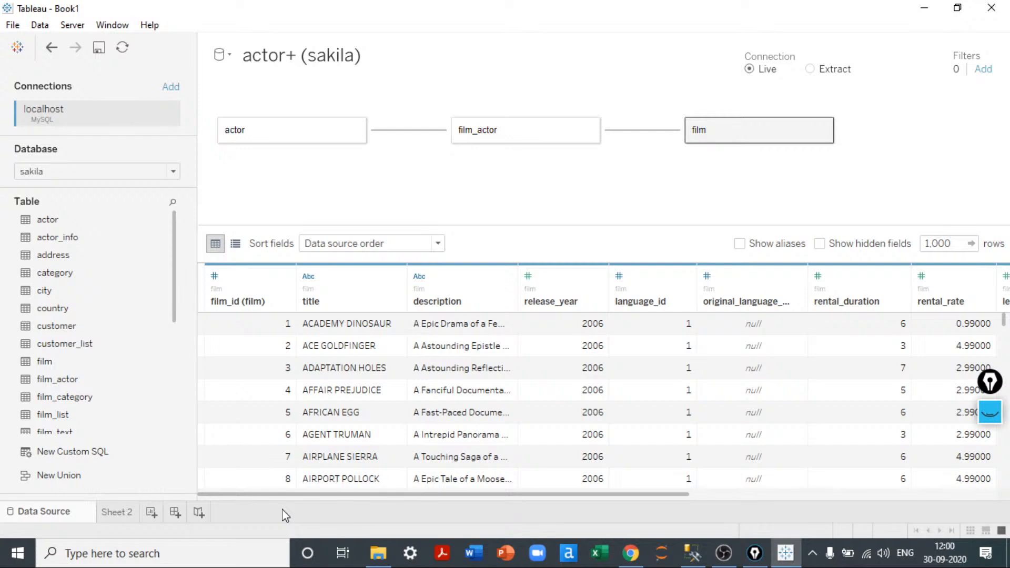
- Open Sheet 2 and look through the available fields of the actor, film and film_actor tables
{"action": "left_click", "coordinate": [125, 513]}
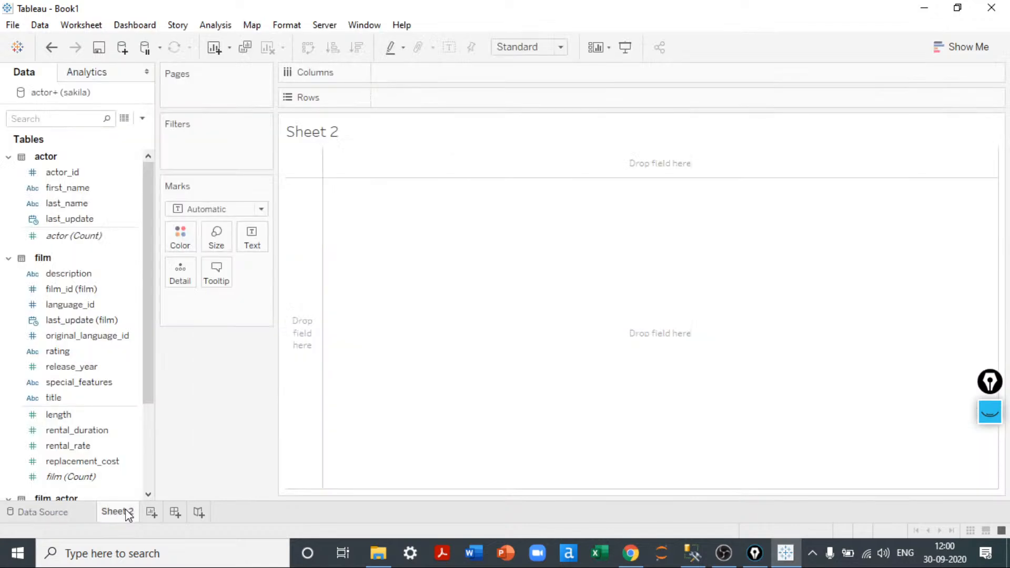
{"action": "scroll", "coordinate": [95, 337], "scroll_direction": "down", "scroll_amount": 3}
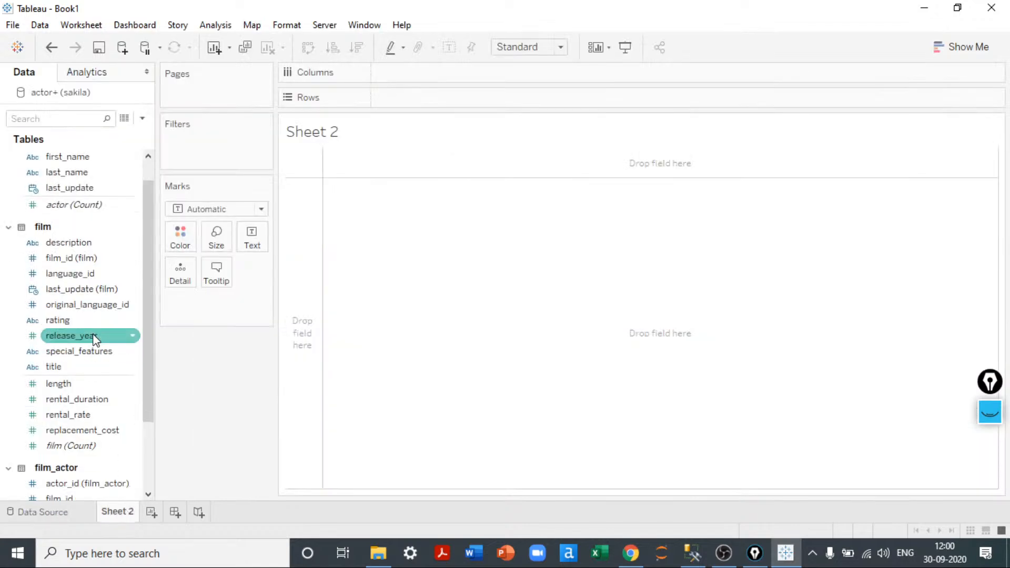
{"action": "scroll", "coordinate": [92, 334], "scroll_direction": "down", "scroll_amount": 2}
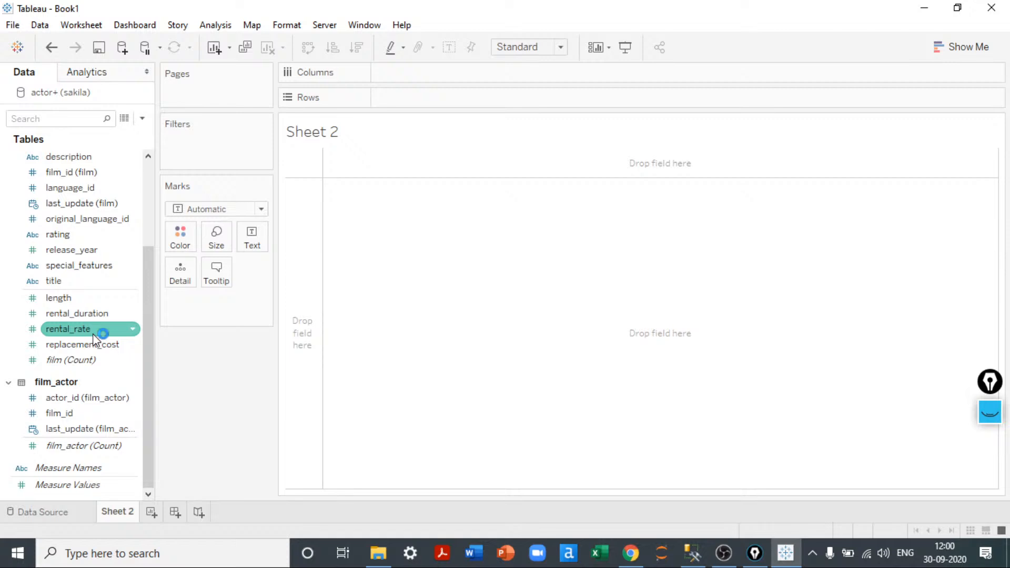
{"action": "scroll", "coordinate": [109, 328], "scroll_direction": "up", "scroll_amount": 5}
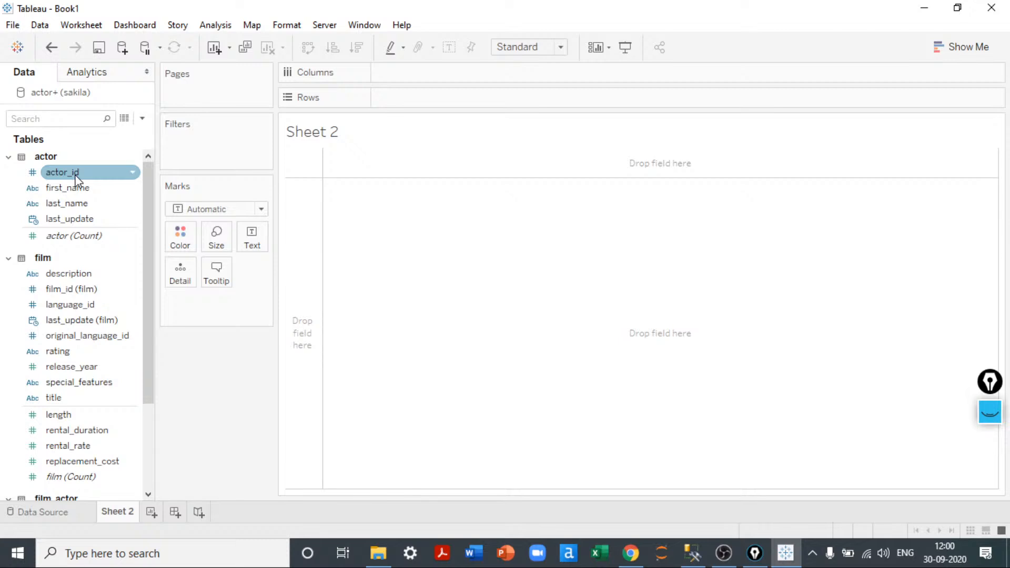
- Return to the data source and clear the actor, film_actor and film tables from the data model
{"action": "left_click", "coordinate": [68, 514]}
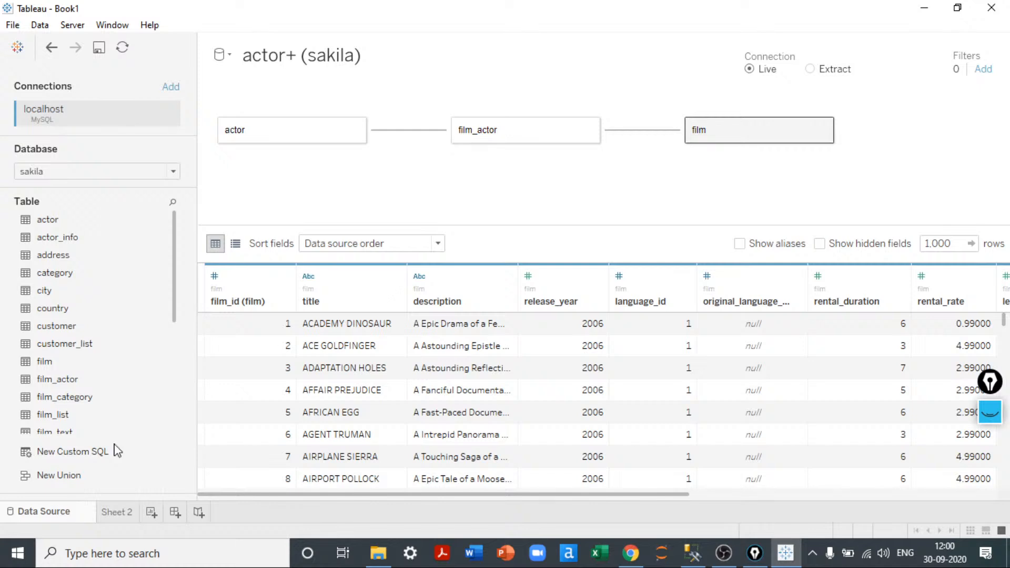
{"action": "left_click", "coordinate": [355, 129]}
{"action": "left_click", "coordinate": [423, 173]}
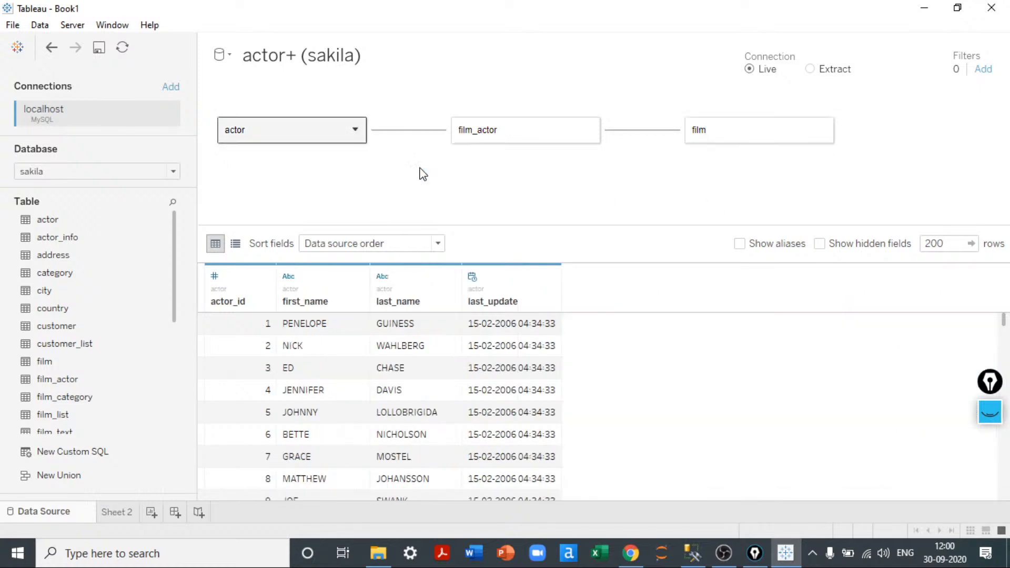
{"action": "double_click", "coordinate": [88, 454]}
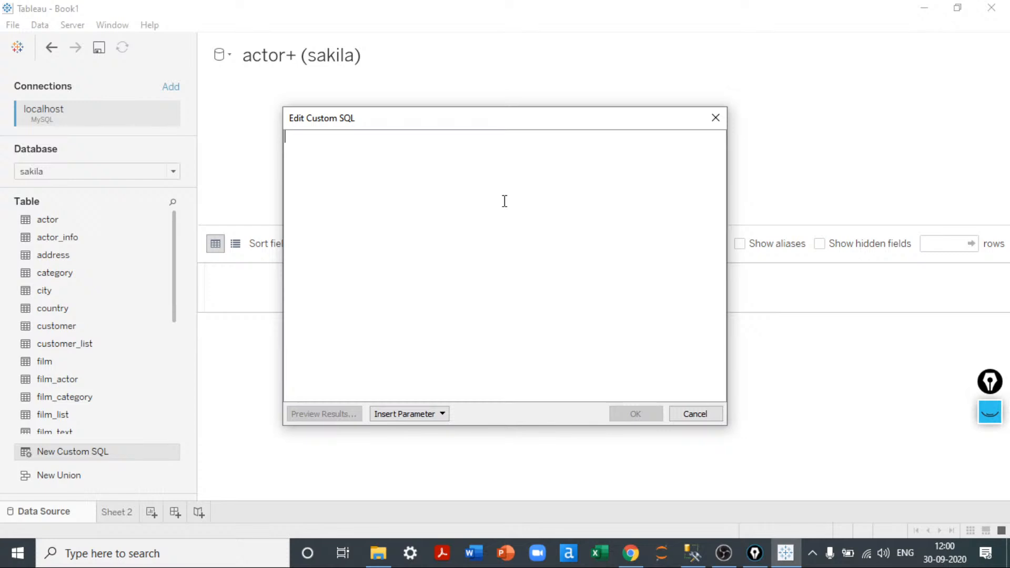
{"action": "left_click", "coordinate": [62, 224]}
{"action": "left_click", "coordinate": [715, 119]}
- View the data of the actor and film_actor tables to check their column names, closing each preview
{"action": "left_click", "coordinate": [159, 221]}
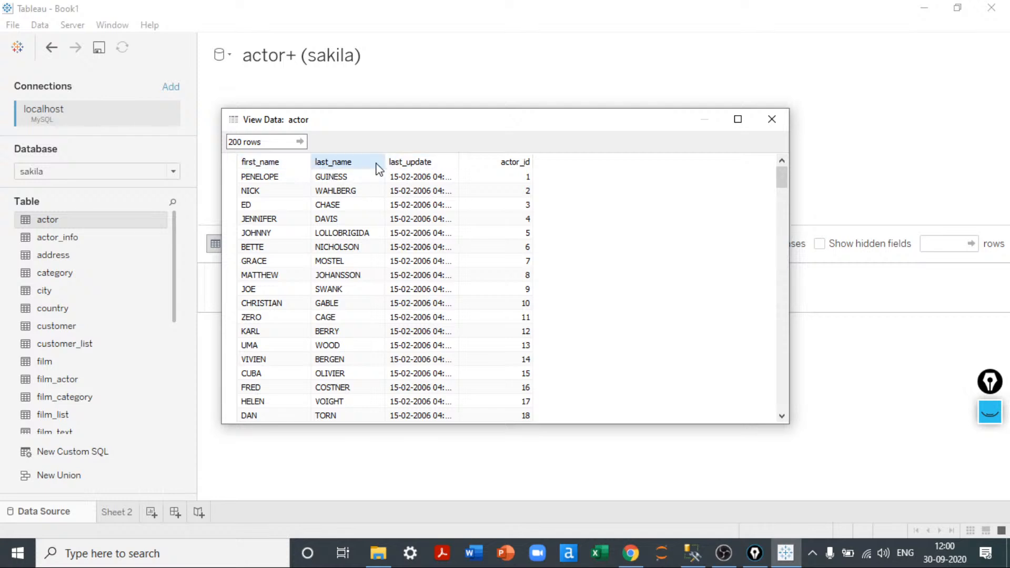
{"action": "left_click", "coordinate": [768, 120]}
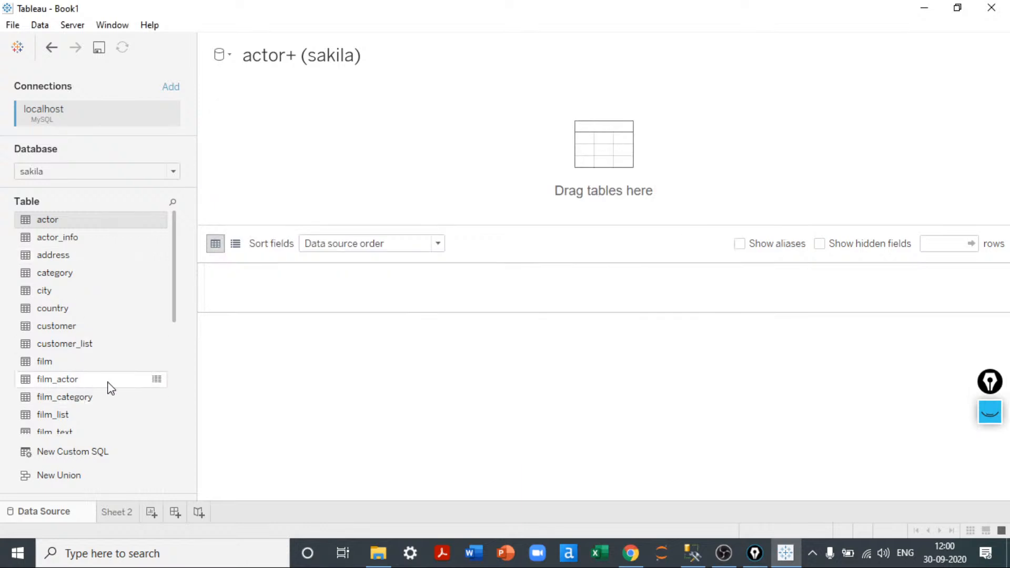
{"action": "left_click", "coordinate": [156, 379]}
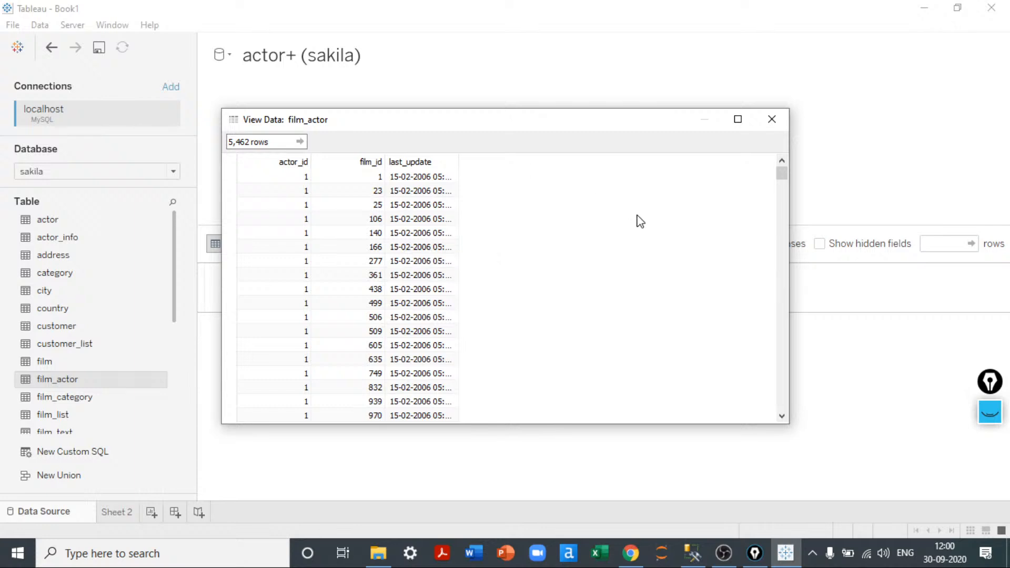
{"action": "left_click", "coordinate": [761, 122]}
- View the film table's data, widen the title column, examine the title, film_id and rental columns, and close the preview
{"action": "left_click", "coordinate": [158, 363]}
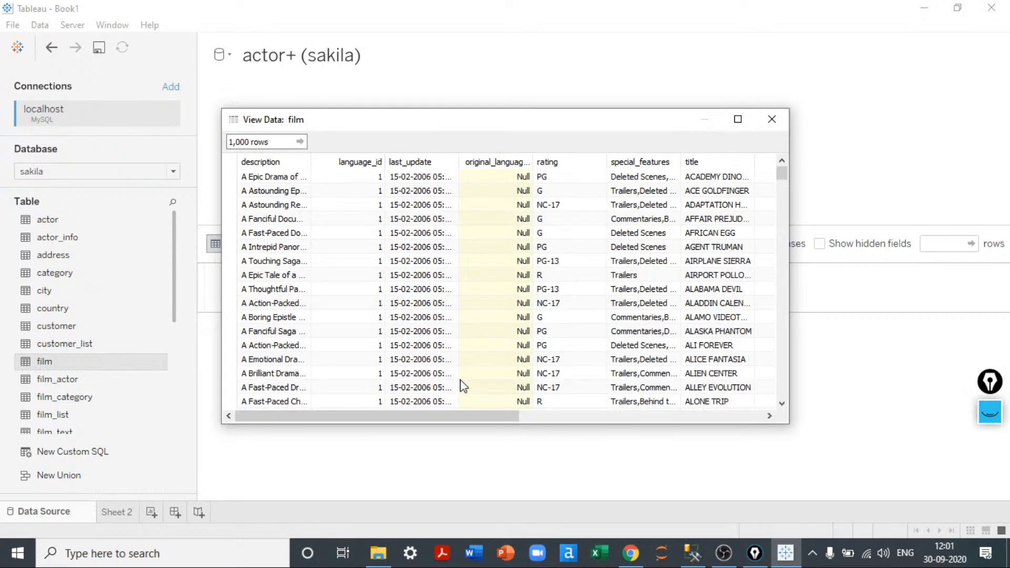
{"action": "left_click_drag", "start_coordinate": [466, 413], "coordinate": [645, 413]}
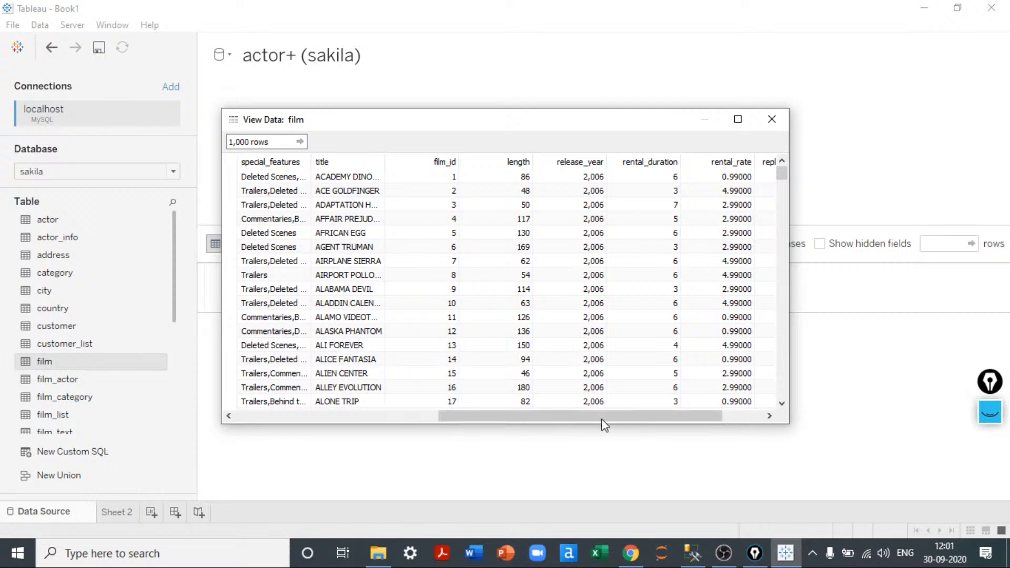
{"action": "left_click", "coordinate": [389, 162]}
{"action": "double_click", "coordinate": [386, 162]}
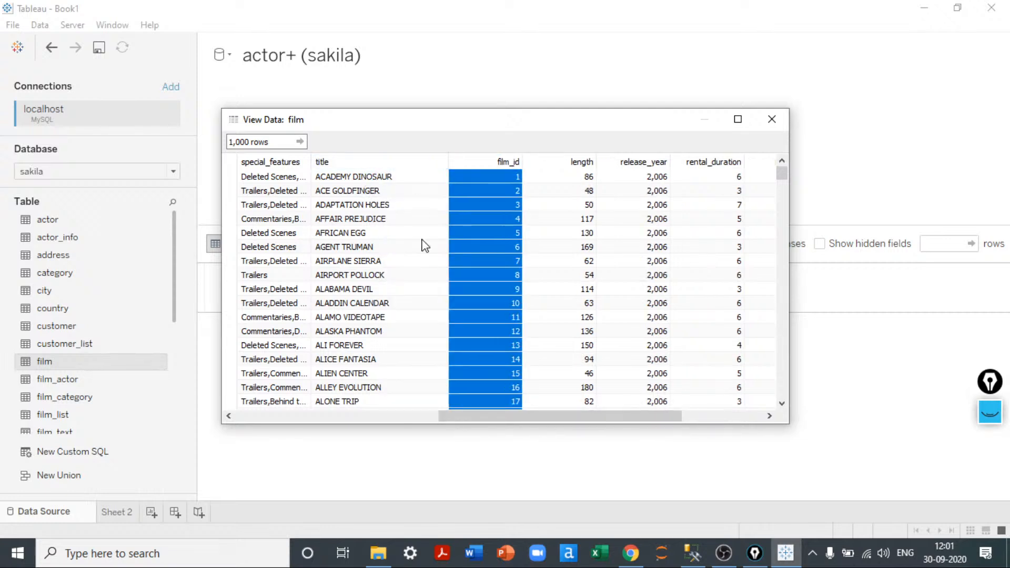
{"action": "left_click_drag", "start_coordinate": [503, 415], "coordinate": [654, 415]}
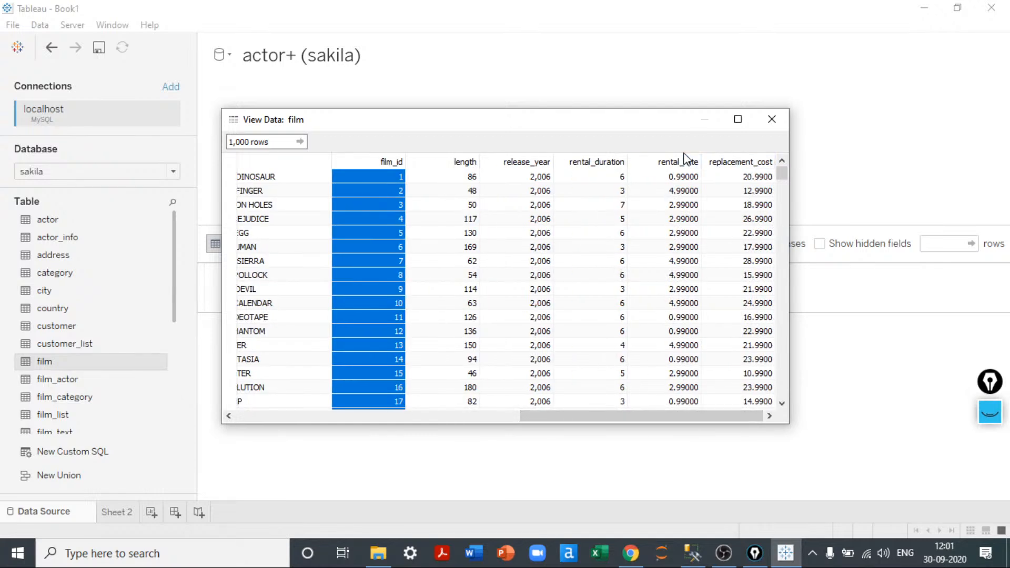
{"action": "left_click", "coordinate": [771, 120]}
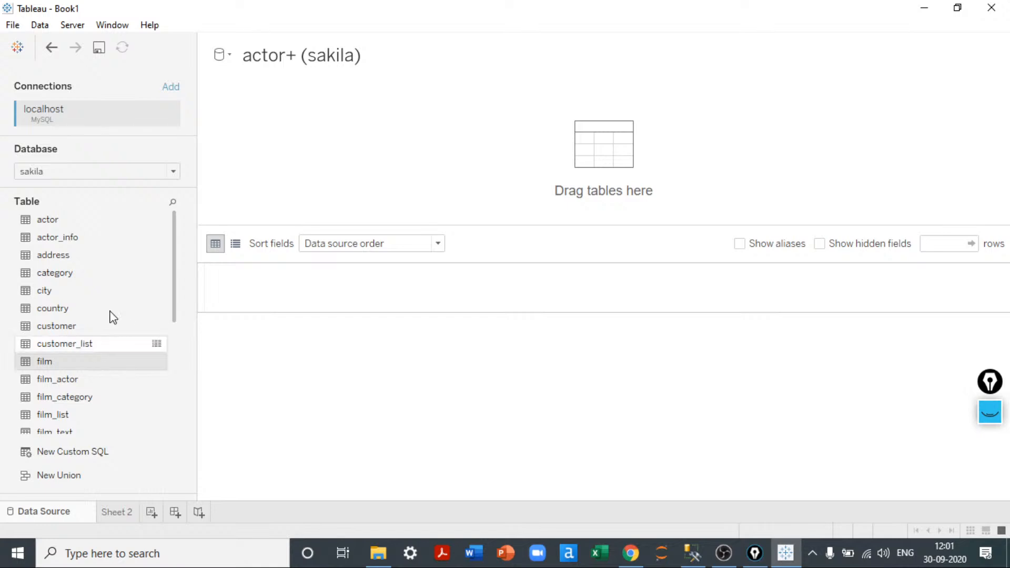
- Create a new custom SQL query and start it with the line select a.first_name as 'First Name',
{"action": "double_click", "coordinate": [94, 452]}
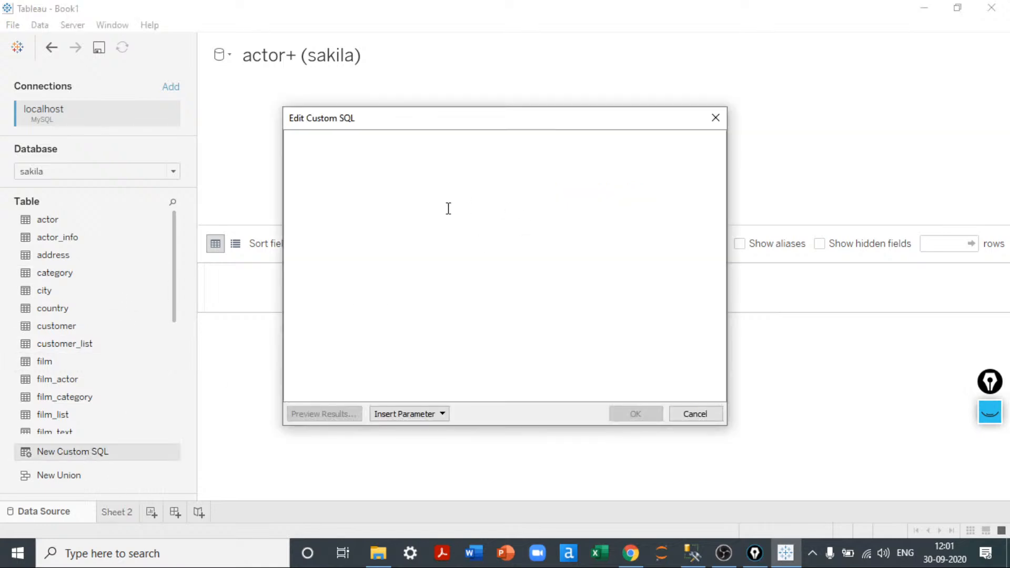
{"action": "type", "text": "selec"}
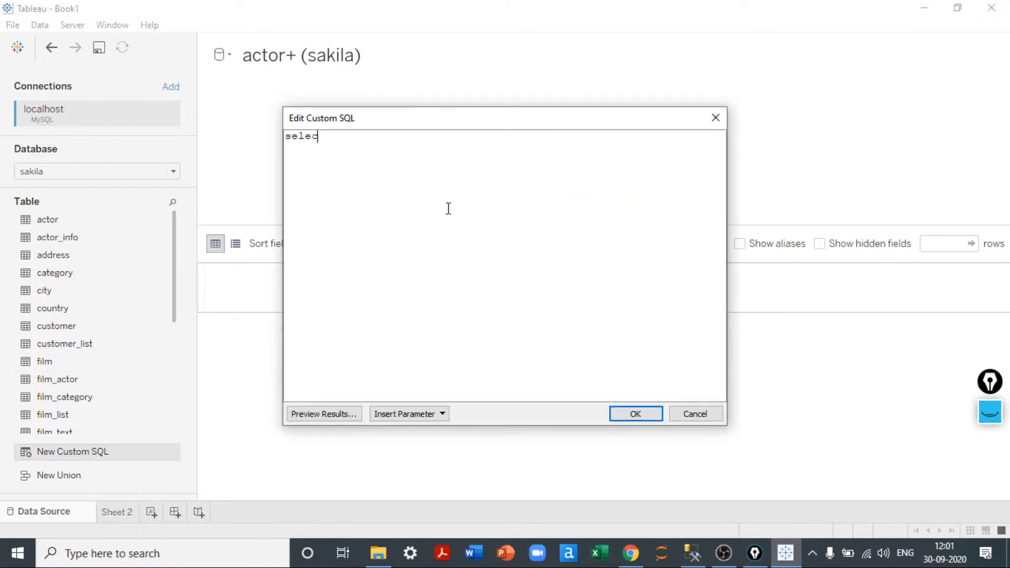
{"action": "type", "text": "t "}
{"action": "type", "text": "acto"}
{"action": "key", "text": "BackSpace"}
{"action": "key", "text": "BackSpace"}
{"action": "key", "text": "BackSpace"}
{"action": "key", "text": "BackSpace"}
{"action": "type", "text": "a.first_name as 'First na"}
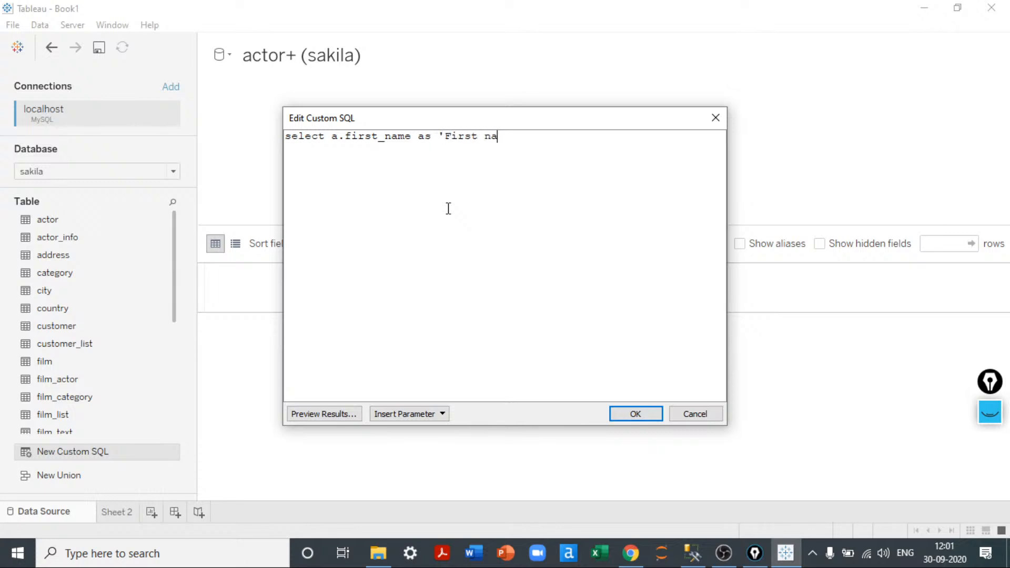
{"action": "key", "text": "BackSpace"}
{"action": "key", "text": "BackSpace"}
{"action": "type", "text": "Name',"}
{"action": "key", "text": "Return"}
- Add the second query line a.last_name as 'Last Name', to the custom SQL
{"action": "type", "text": "a.last_name as"}
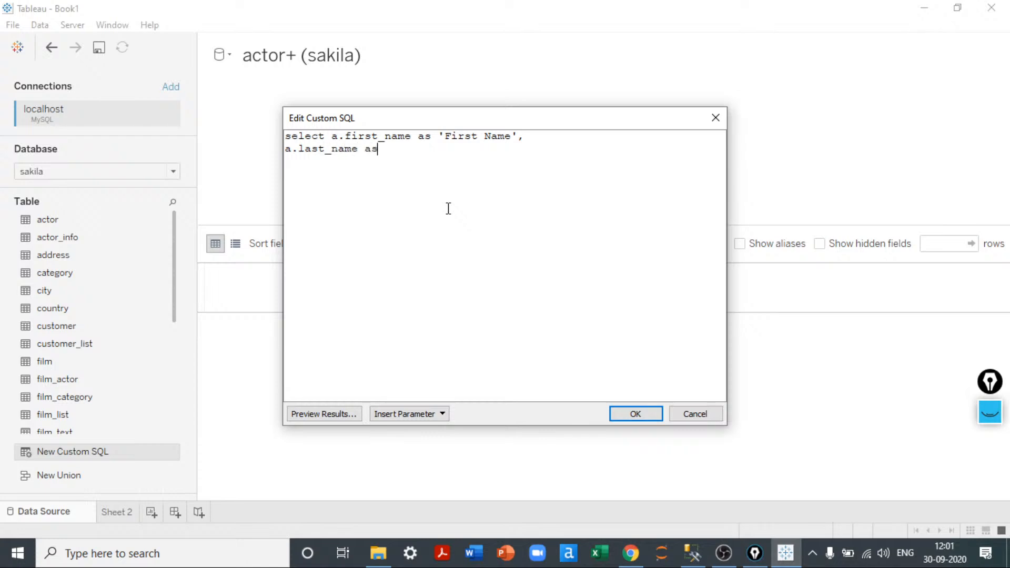
{"action": "type", "text": " 'Last Name'."}
{"action": "key", "text": "BackSpace"}
{"action": "type", "text": ","}
{"action": "key", "text": "Return"}
- Add the third query line b.film_id as 'Film ID', to the custom SQL
{"action": "type", "text": "a."}
{"action": "key", "text": "BackSpace"}
{"action": "key", "text": "BackSpace"}
{"action": "type", "text": "b."}
{"action": "type", "text": "film"}
{"action": "key", "text": "BackSpace"}
{"action": "key", "text": "BackSpace"}
{"action": "key", "text": "BackSpace"}
{"action": "type", "text": "lim"}
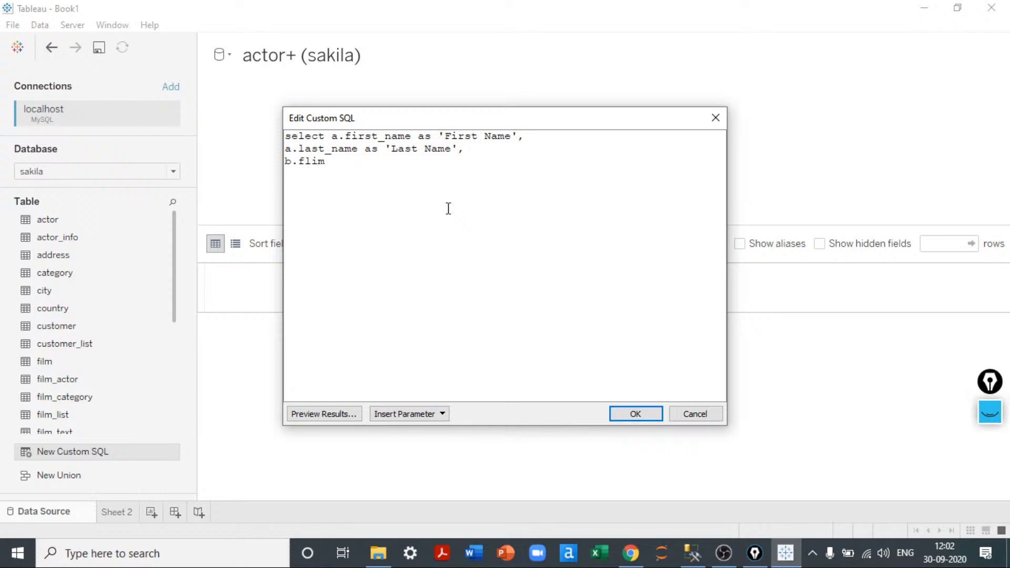
{"action": "key", "text": "BackSpace"}
{"action": "key", "text": "BackSpace"}
{"action": "key", "text": "BackSpace"}
{"action": "type", "text": "ilm_id ad"}
{"action": "key", "text": "BackSpace"}
{"action": "type", "text": "s 'G"}
{"action": "key", "text": "BackSpace"}
{"action": "type", "text": "Film ID',"}
{"action": "key", "text": "Return"}
- Add the line c.title 'Film Title', to the custom SQL query
{"action": "type", "text": "c.til"}
{"action": "type", "text": "te '"}
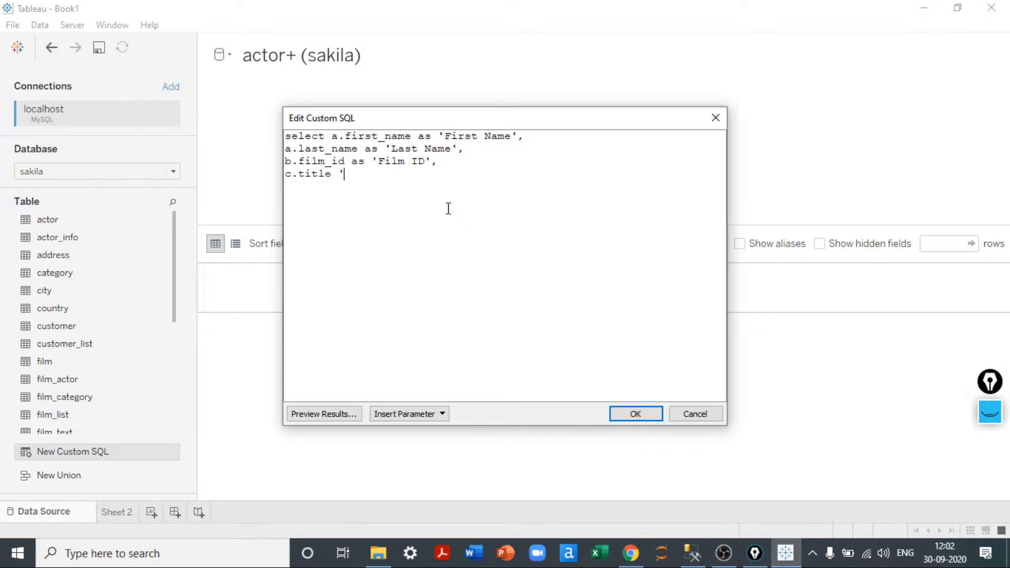
{"action": "type", "text": "Film Titlt"}
{"action": "key", "text": "BackSpace"}
{"action": "type", "text": "e'"}
{"action": "type", "text": ","}
- Finish the select list with the line c.rental_rate as 'Rental Rate'
{"action": "type", "text": "c.renta"}
{"action": "type", "text": "l_rate"}
{"action": "type", "text": " a"}
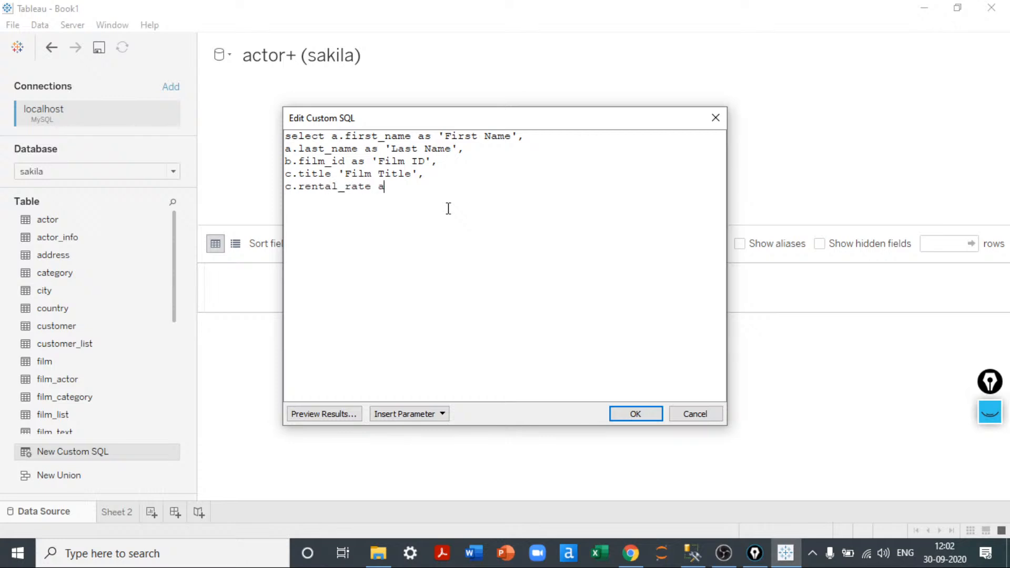
{"action": "type", "text": "s 'Rental Rate"}
{"action": "key", "text": "Return"}
- Add the from clause for actor a and join film_actor b on a.actor_id = b.actor_id
{"action": "type", "text": "fr"}
{"action": "key", "text": "BackSpace"}
{"action": "type", "text": "rom actor a"}
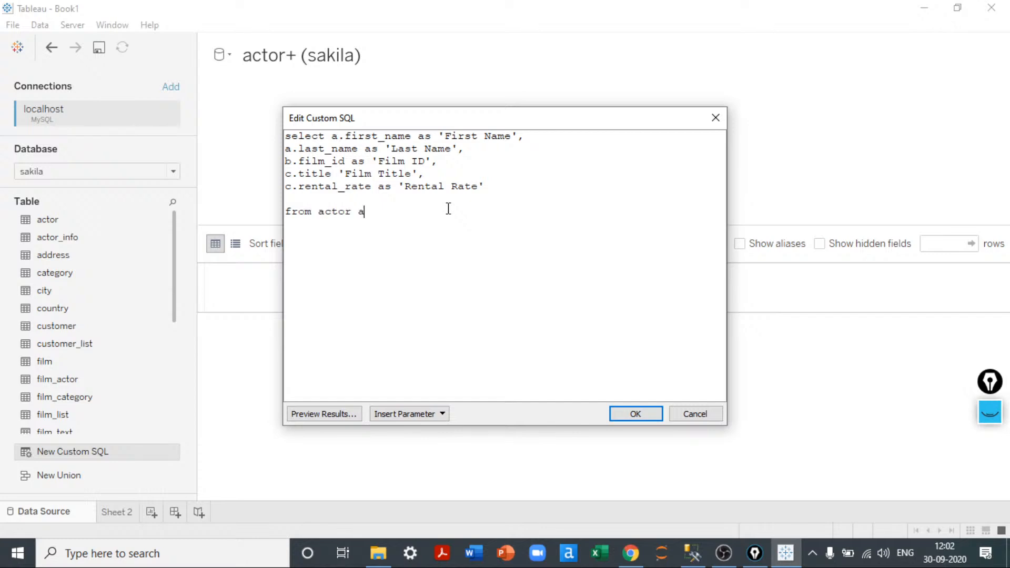
{"action": "key", "text": "Return"}
{"action": "type", "text": "join "}
{"action": "type", "text": "film_"}
{"action": "type", "text": "actor b "}
{"action": "type", "text": "on a."}
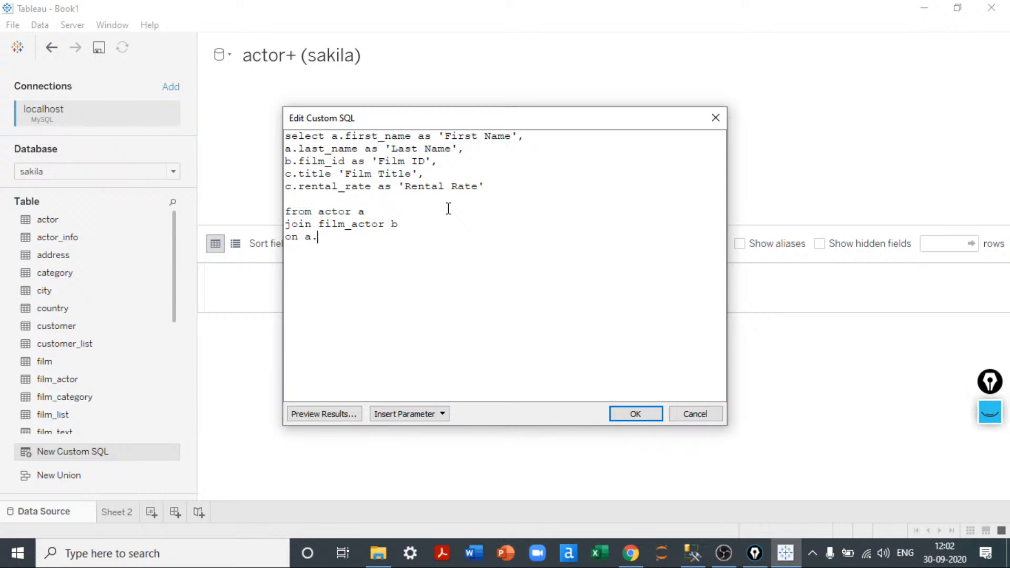
{"action": "type", "text": "actor_id = b.actor_id "}
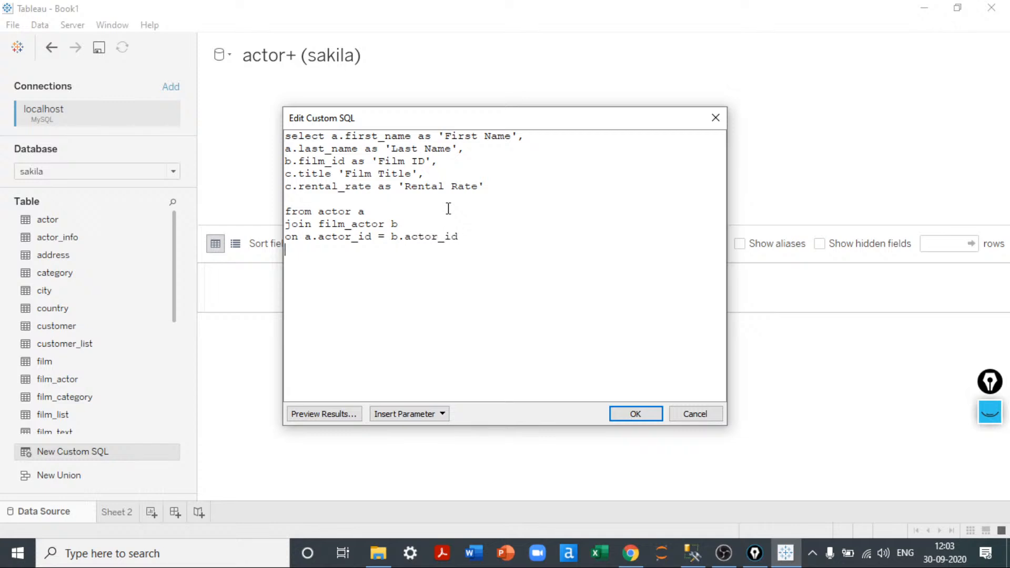
- Add a second join to film c on b.film_id = c.film_id at the end of the query
{"action": "type", "text": "jpoi"}
{"action": "key", "text": "BackSpace"}
{"action": "key", "text": "BackSpace"}
{"action": "key", "text": "BackSpace"}
{"action": "key", "text": "BackSpace"}
{"action": "type", "text": "join"}
{"action": "type", "text": "film c"}
{"action": "key", "text": "Return"}
{"action": "type", "text": "on b.film"}
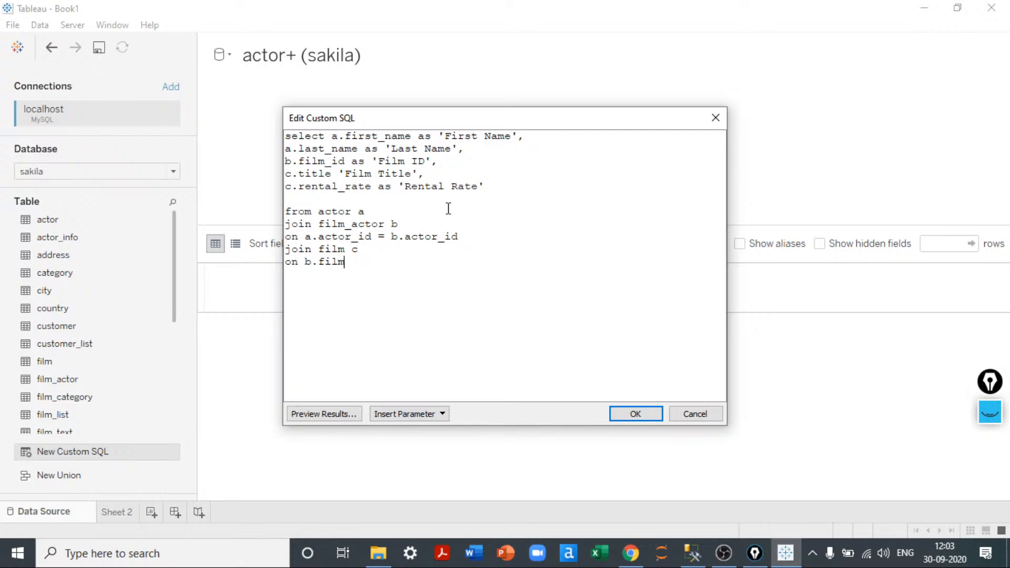
{"action": "type", "text": "_id = c.film_id"}
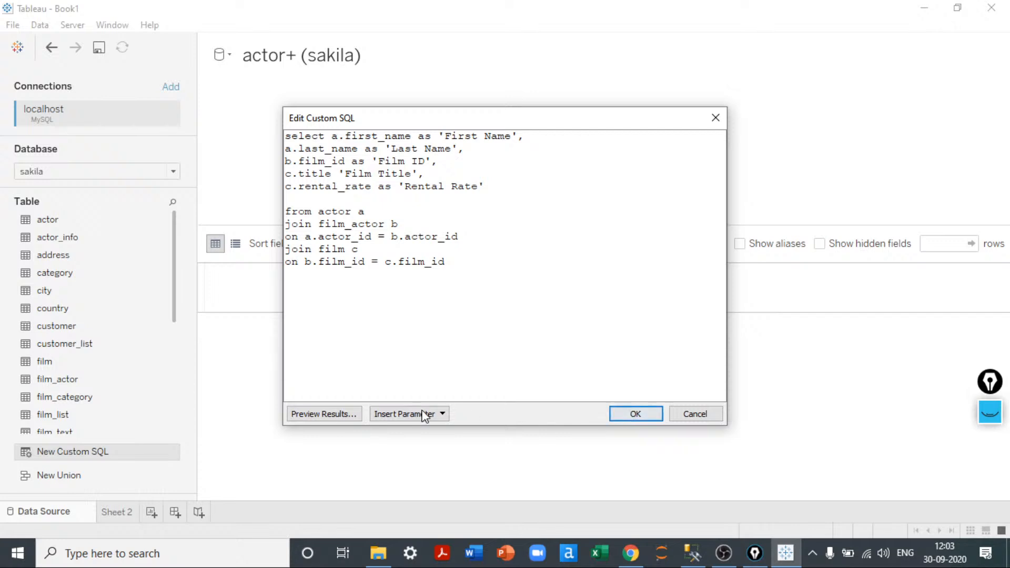
- Preview the query results, widen the Film Title column, look through the rows, and close the preview
{"action": "left_click", "coordinate": [334, 412]}
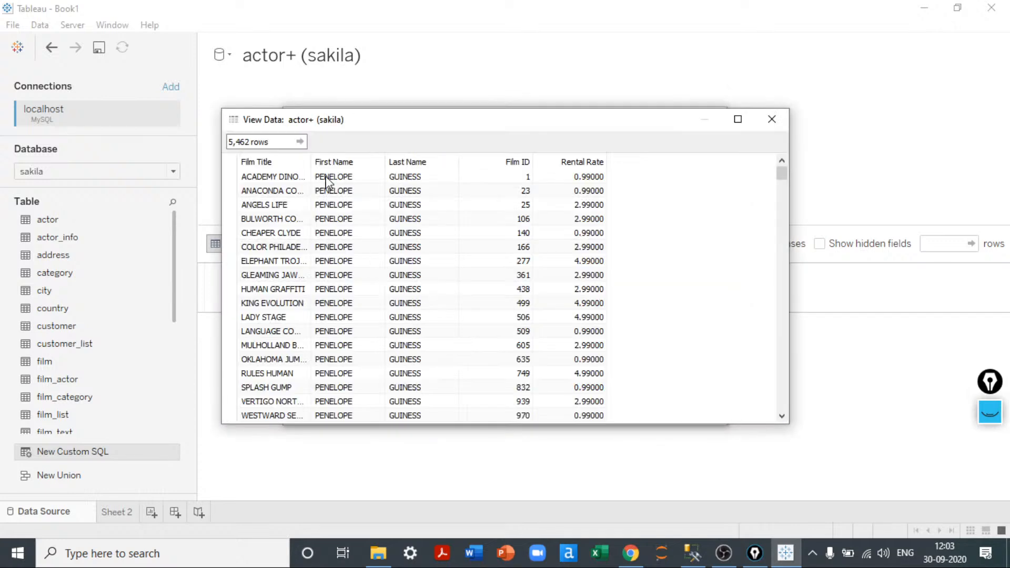
{"action": "double_click", "coordinate": [311, 161]}
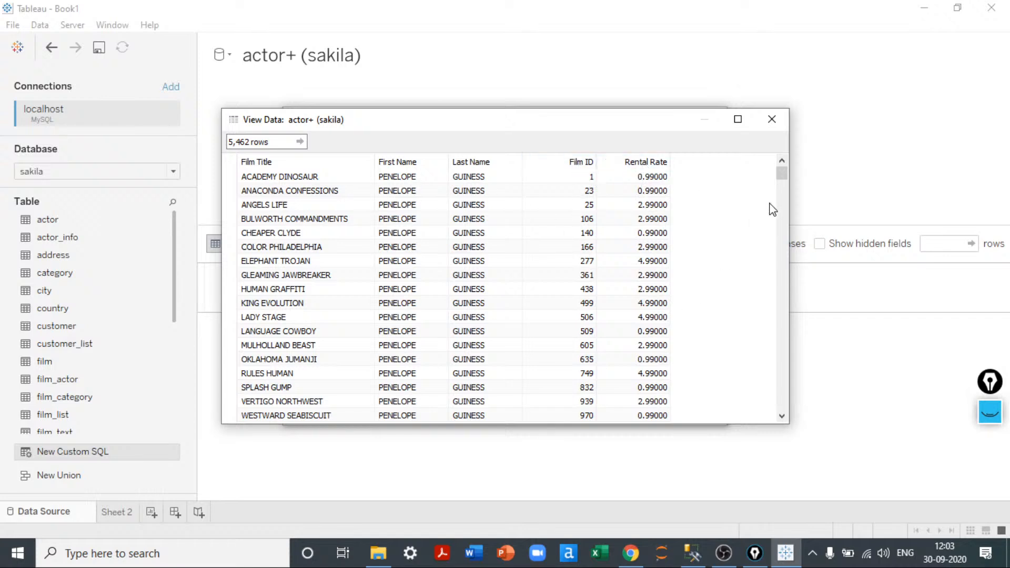
{"action": "left_click_drag", "start_coordinate": [784, 180], "coordinate": [778, 413]}
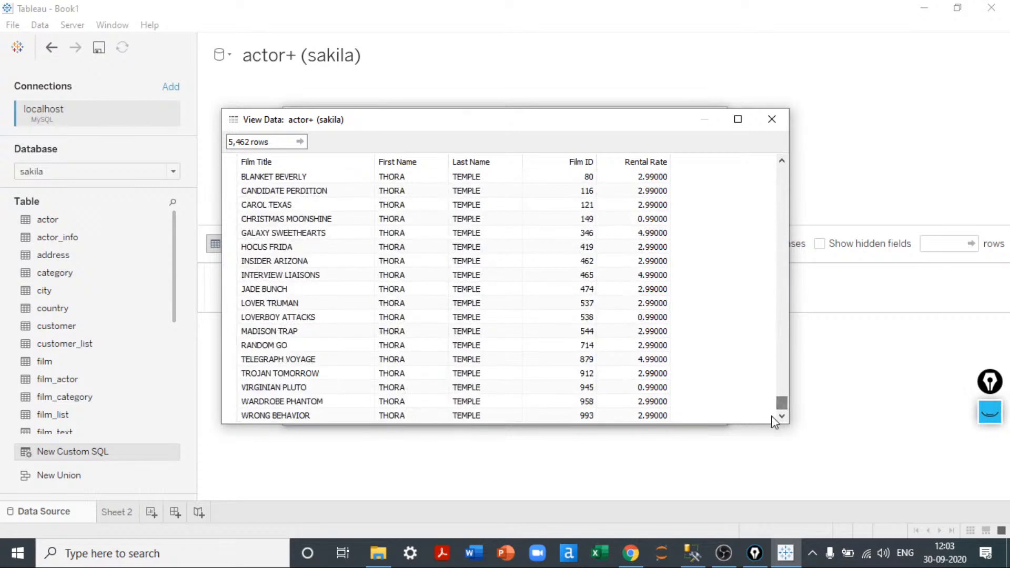
{"action": "left_click", "coordinate": [773, 120]}
- Apply the custom SQL query, update the data grid with its rows, and look through them
{"action": "left_click", "coordinate": [654, 416]}
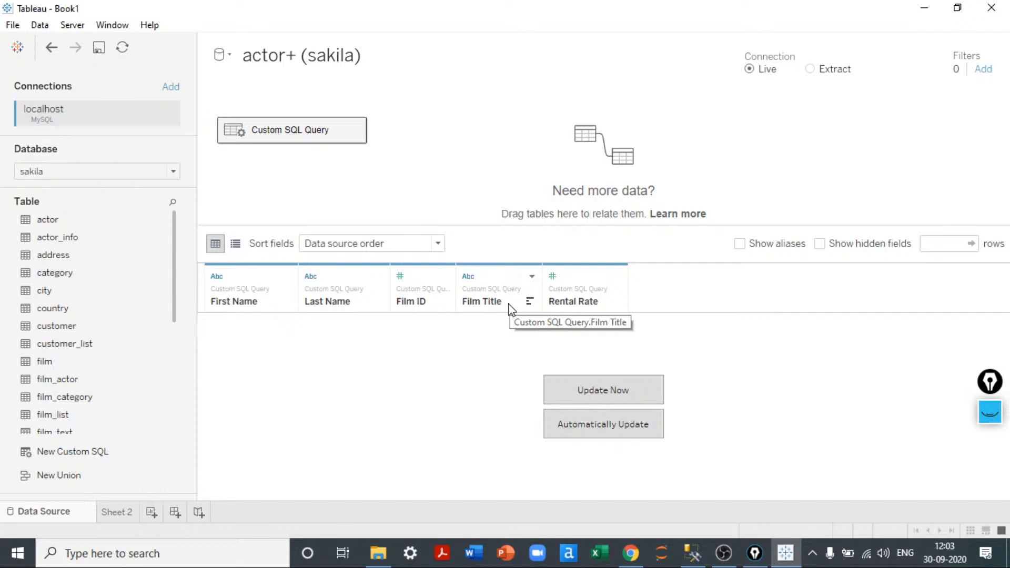
{"action": "left_click", "coordinate": [613, 386]}
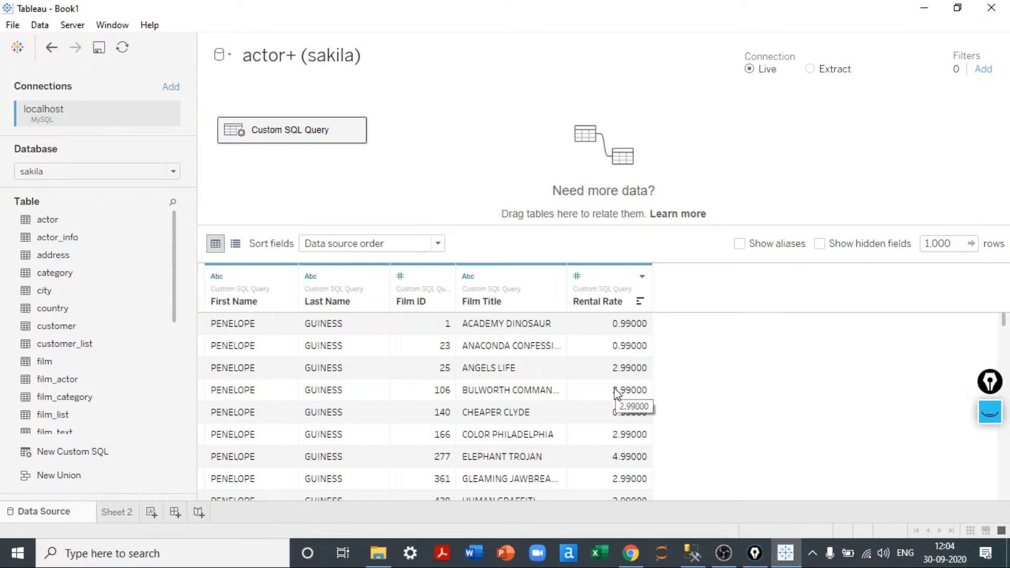
{"action": "scroll", "coordinate": [617, 392], "scroll_direction": "down", "scroll_amount": 4}
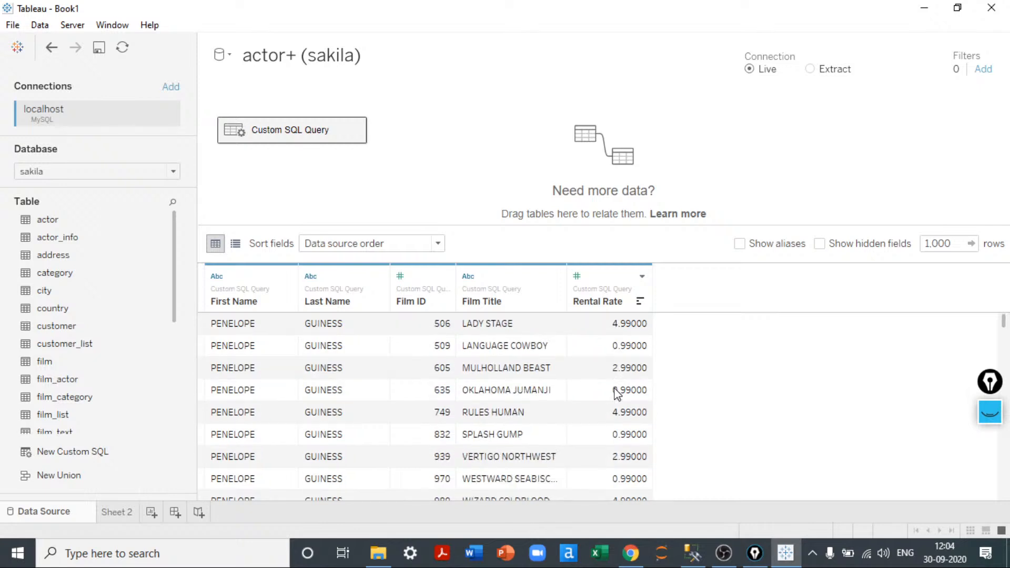
{"action": "scroll", "coordinate": [617, 392], "scroll_direction": "down", "scroll_amount": 4}
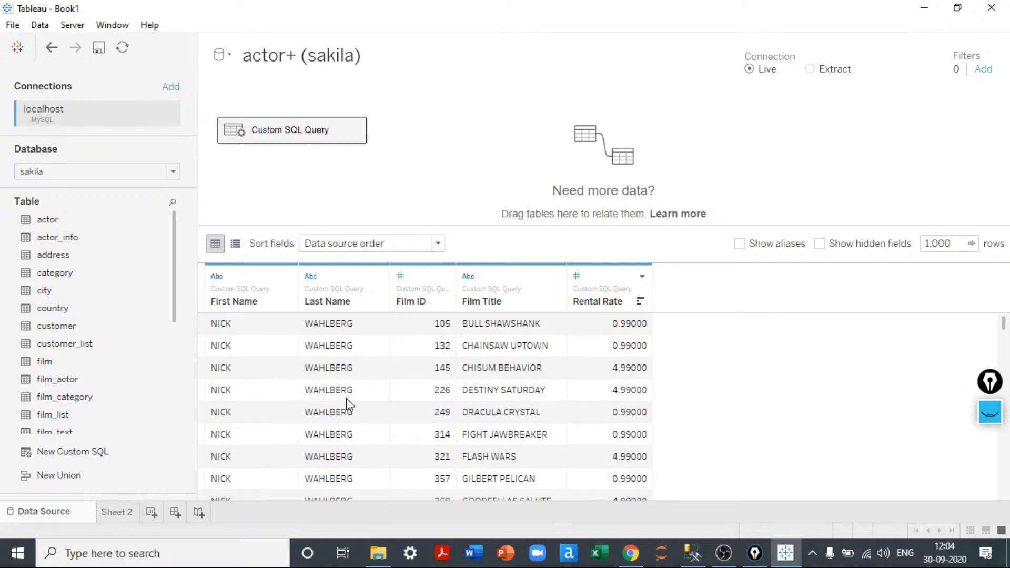
{"action": "scroll", "coordinate": [495, 402], "scroll_direction": "down", "scroll_amount": 8}
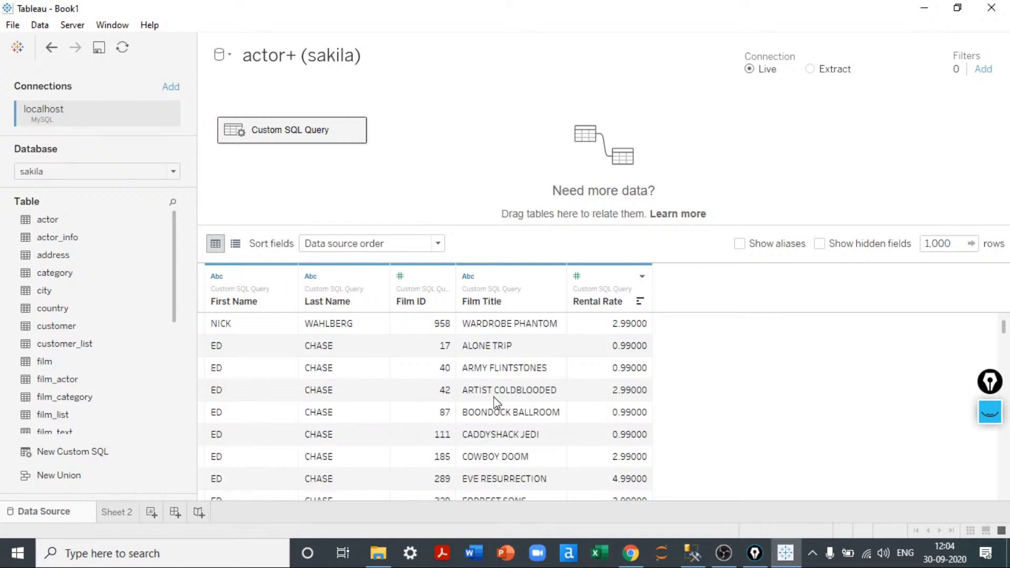
{"action": "scroll", "coordinate": [494, 403], "scroll_direction": "down", "scroll_amount": 8}
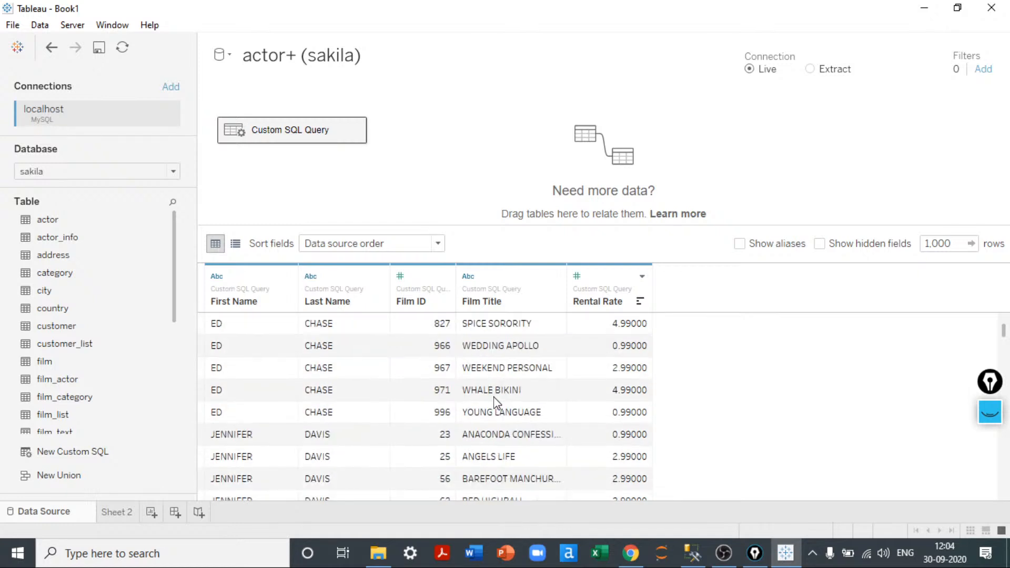
{"action": "scroll", "coordinate": [495, 402], "scroll_direction": "down", "scroll_amount": 15}
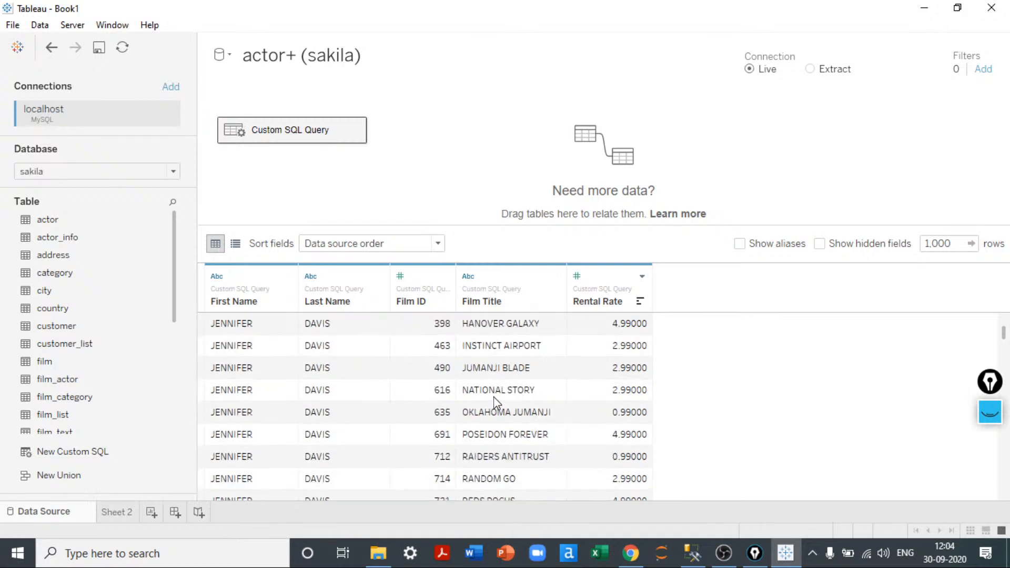
{"action": "scroll", "coordinate": [494, 402], "scroll_direction": "down", "scroll_amount": 5}
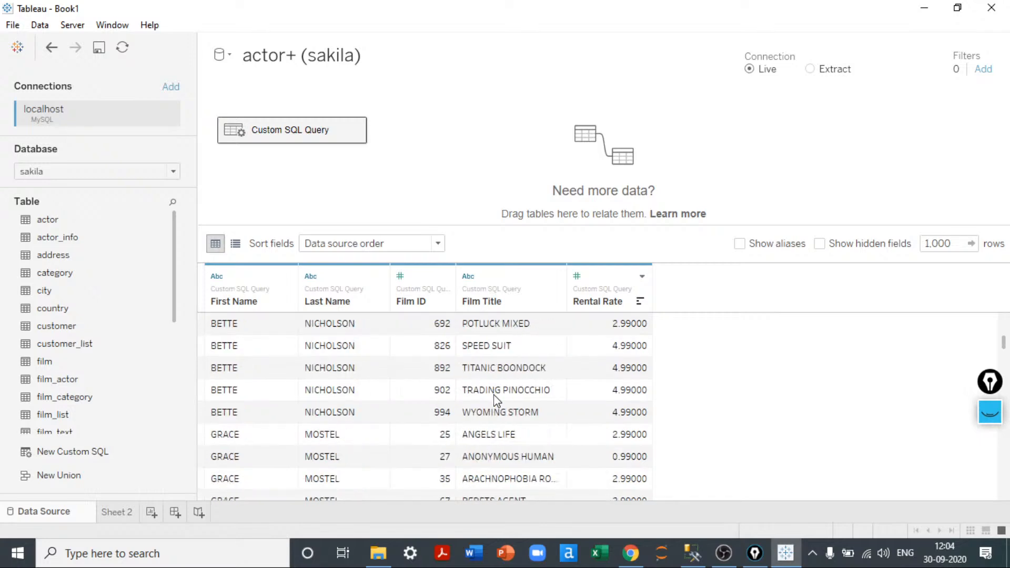
{"action": "scroll", "coordinate": [495, 402], "scroll_direction": "up", "scroll_amount": 20}
{"action": "scroll", "coordinate": [495, 403], "scroll_direction": "up", "scroll_amount": 5}
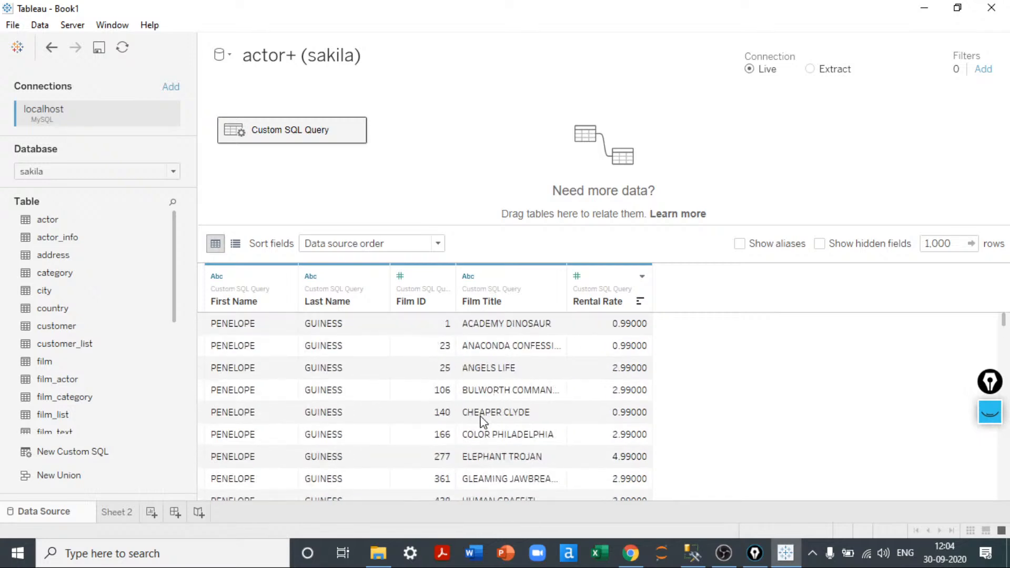
- On Sheet 2, put the sum of Film ID on rows and the sum of Rental Rate on columns
{"action": "left_click", "coordinate": [117, 512]}
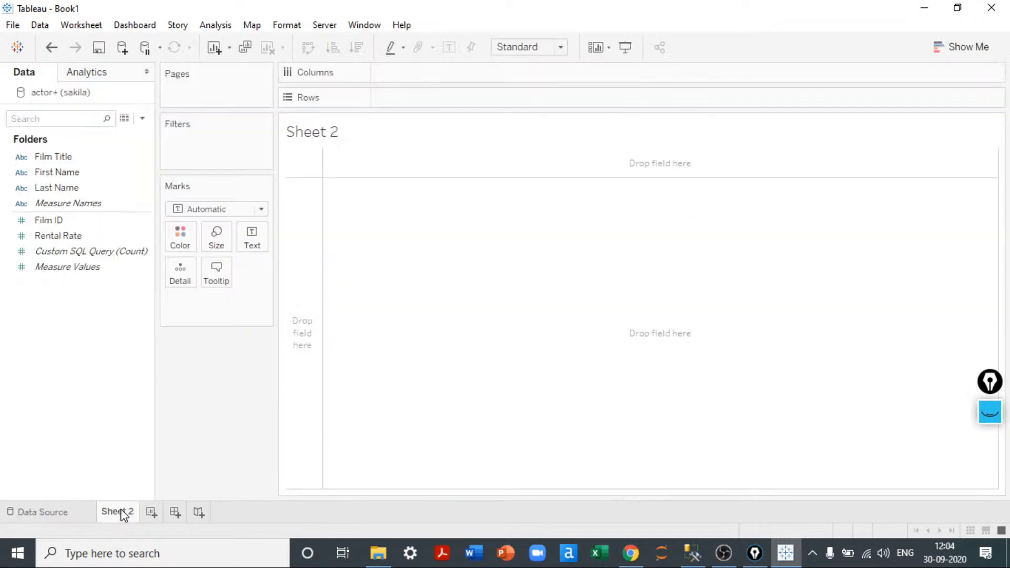
{"action": "left_click", "coordinate": [104, 271]}
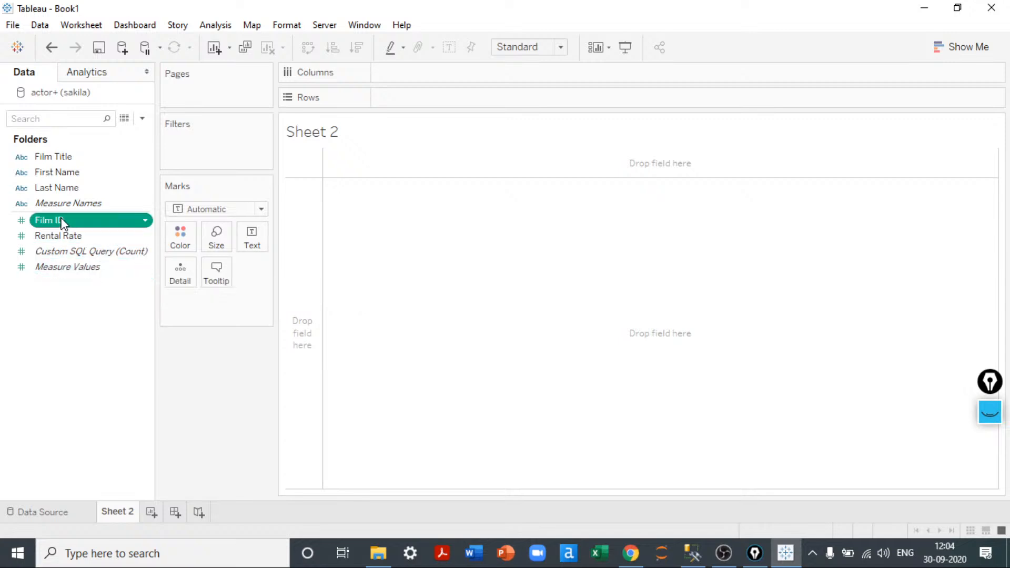
{"action": "left_click_drag", "start_coordinate": [61, 218], "coordinate": [782, 280]}
{"action": "left_click", "coordinate": [78, 236]}
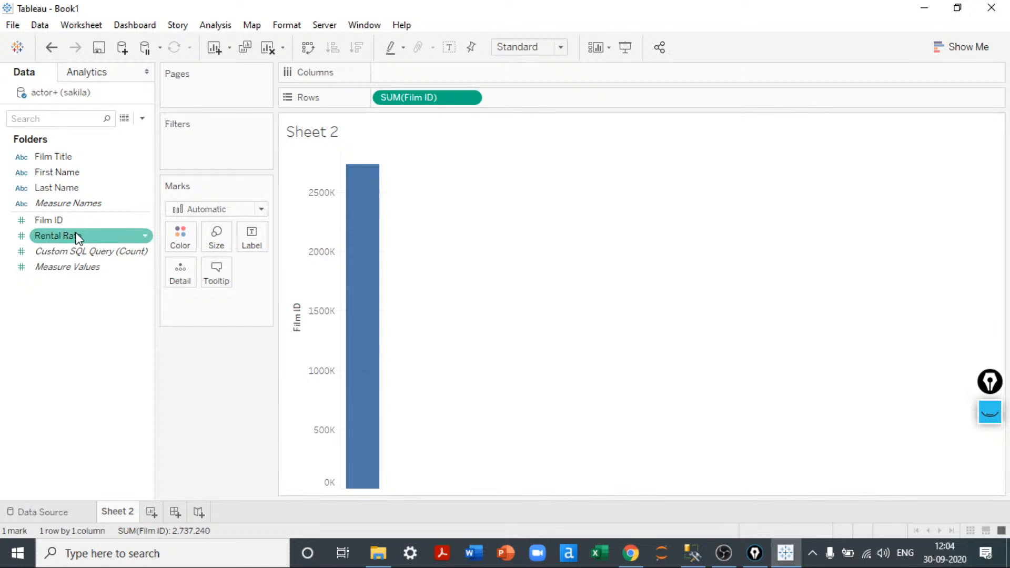
{"action": "double_click", "coordinate": [78, 236]}
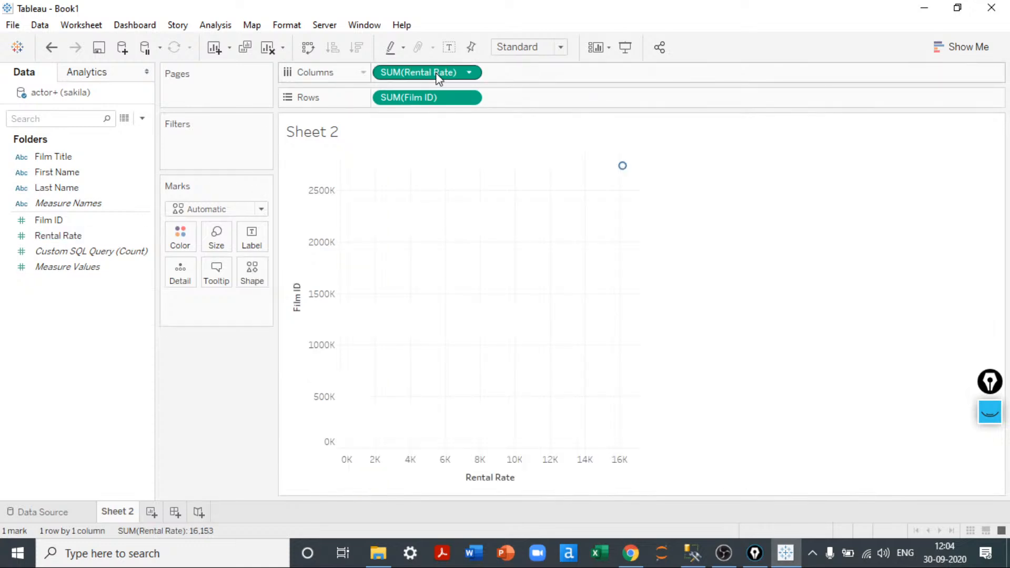
- Place Film ID on columns as a dimension and move the sum of Rental Rate to rows
{"action": "left_click_drag", "start_coordinate": [436, 95], "coordinate": [543, 65]}
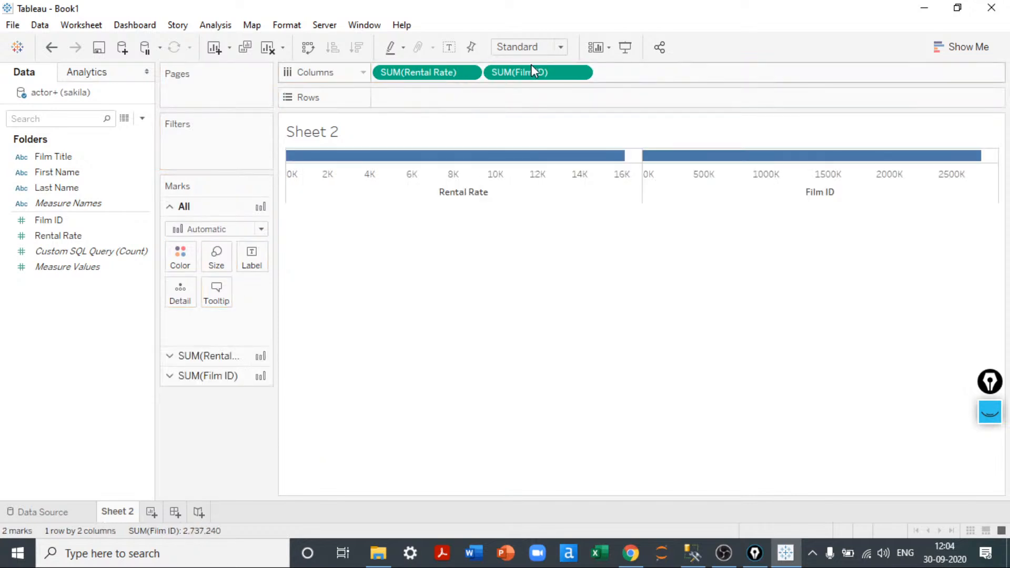
{"action": "right_click", "coordinate": [551, 68]}
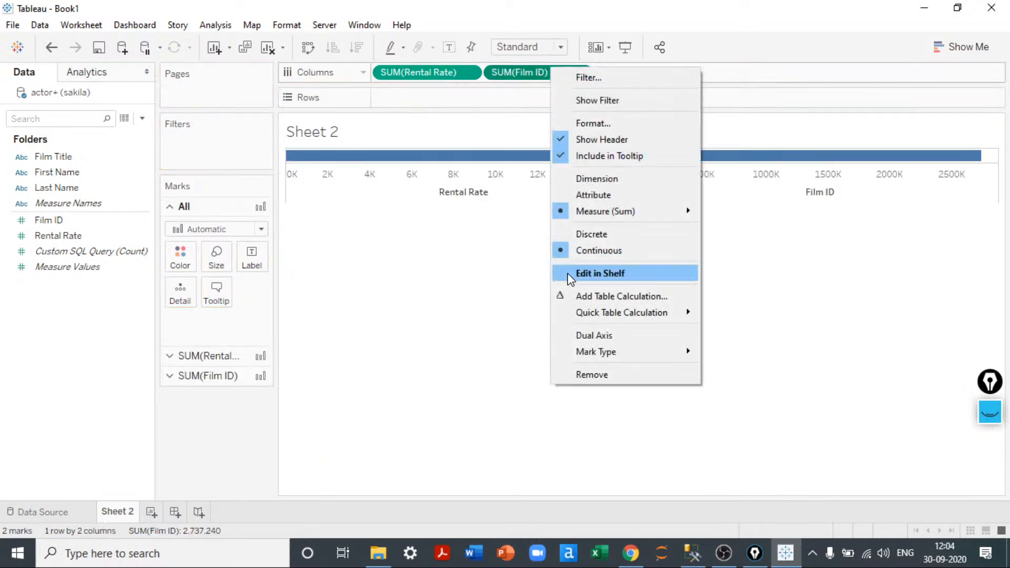
{"action": "left_click", "coordinate": [604, 178]}
{"action": "left_click_drag", "start_coordinate": [423, 69], "coordinate": [433, 98]}
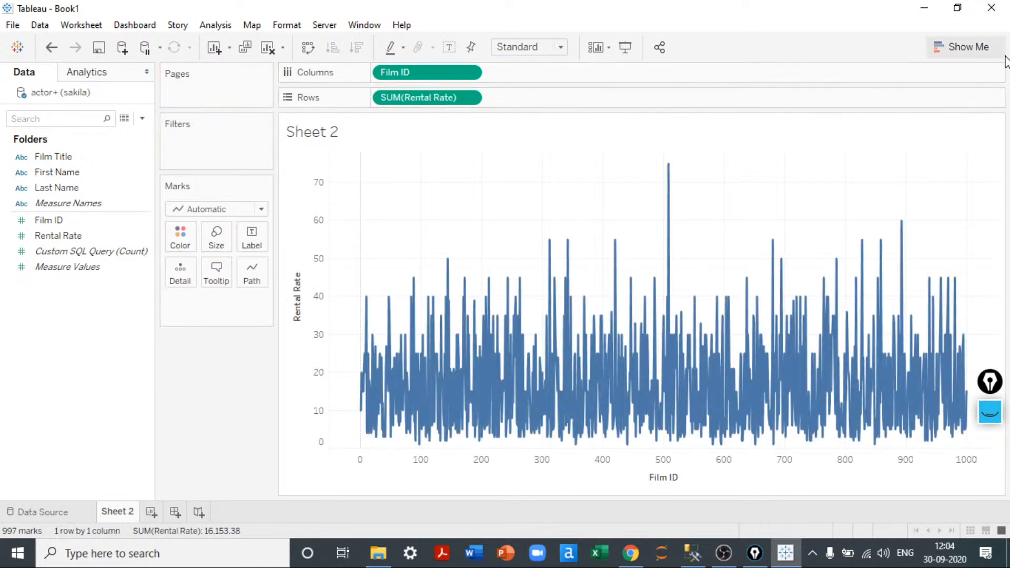
{"action": "left_click", "coordinate": [983, 49]}
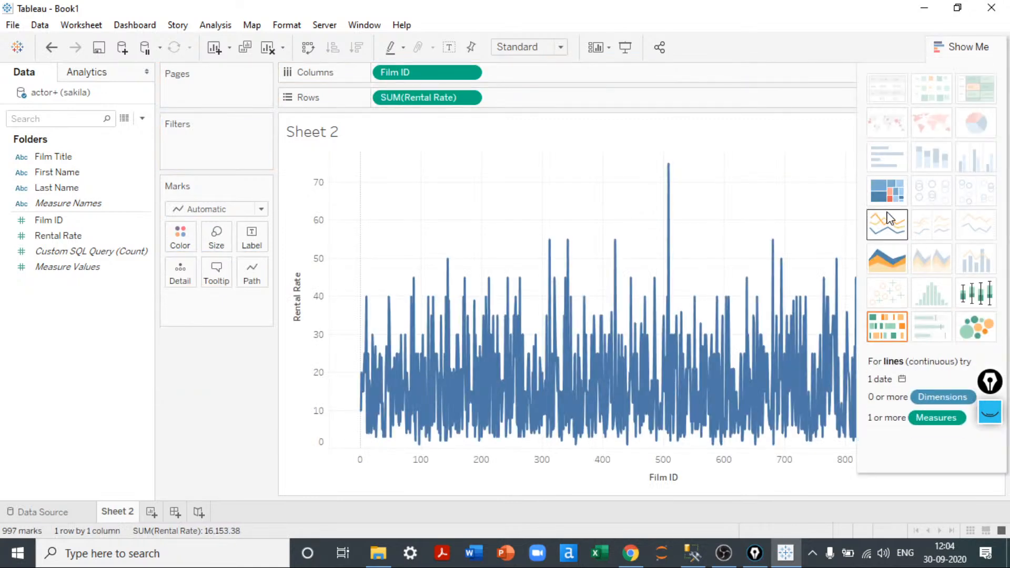
{"action": "left_click", "coordinate": [963, 47]}
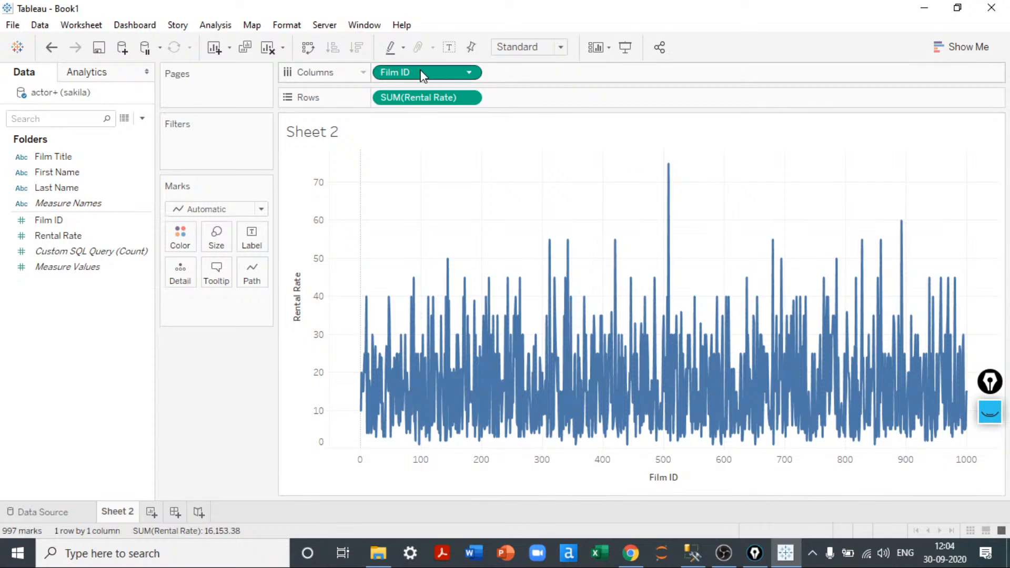
- Filter the chart by Film ID to the range of values from 1 to 72
{"action": "left_click_drag", "start_coordinate": [419, 70], "coordinate": [216, 151]}
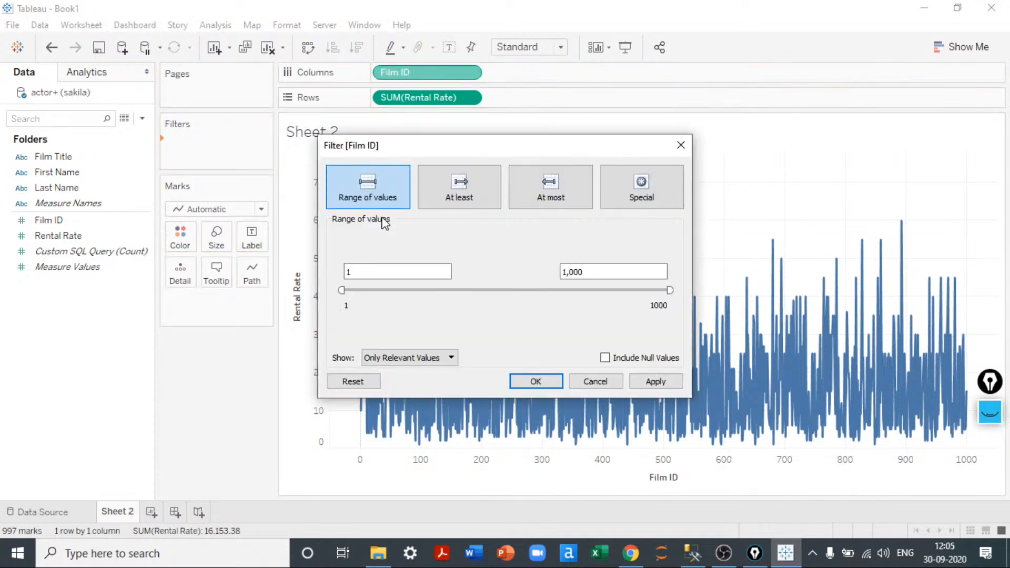
{"action": "left_click_drag", "start_coordinate": [670, 290], "coordinate": [371, 290]}
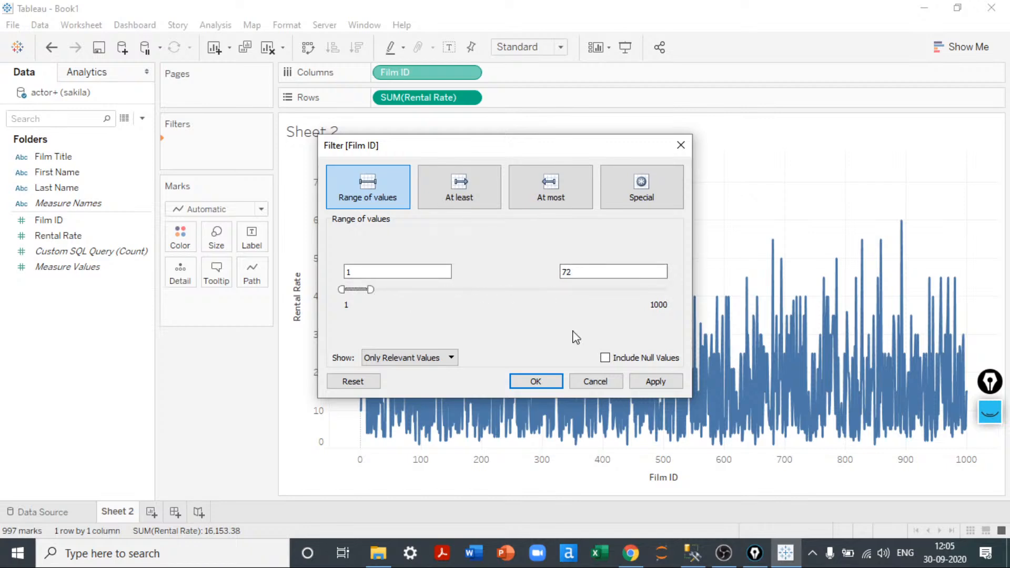
{"action": "left_click", "coordinate": [676, 383]}
{"action": "left_click", "coordinate": [534, 381]}
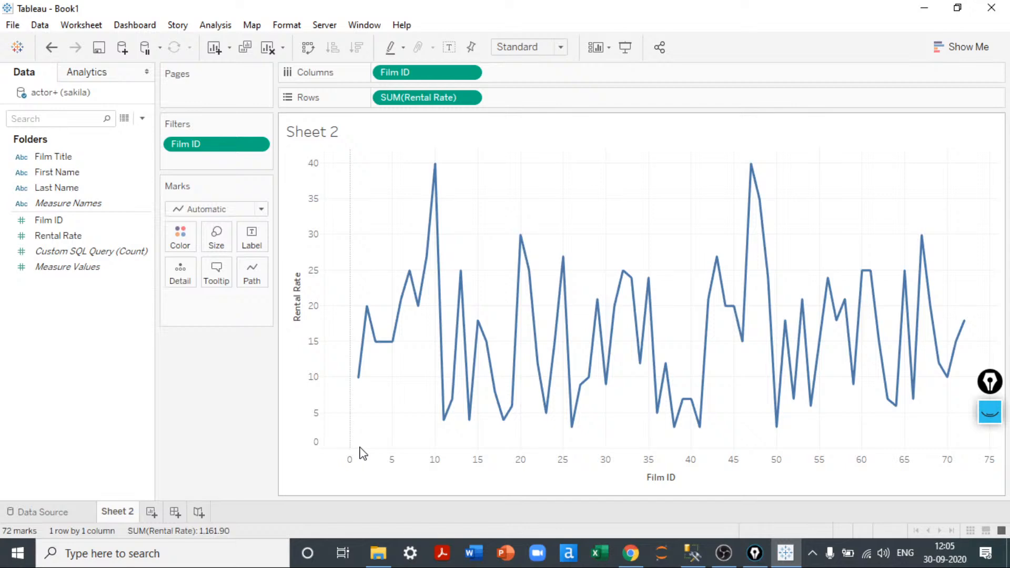
- Close the actor+ (sakila) data source and return to the start page for connecting to data
{"action": "left_click", "coordinate": [62, 513]}
{"action": "left_click", "coordinate": [114, 513]}
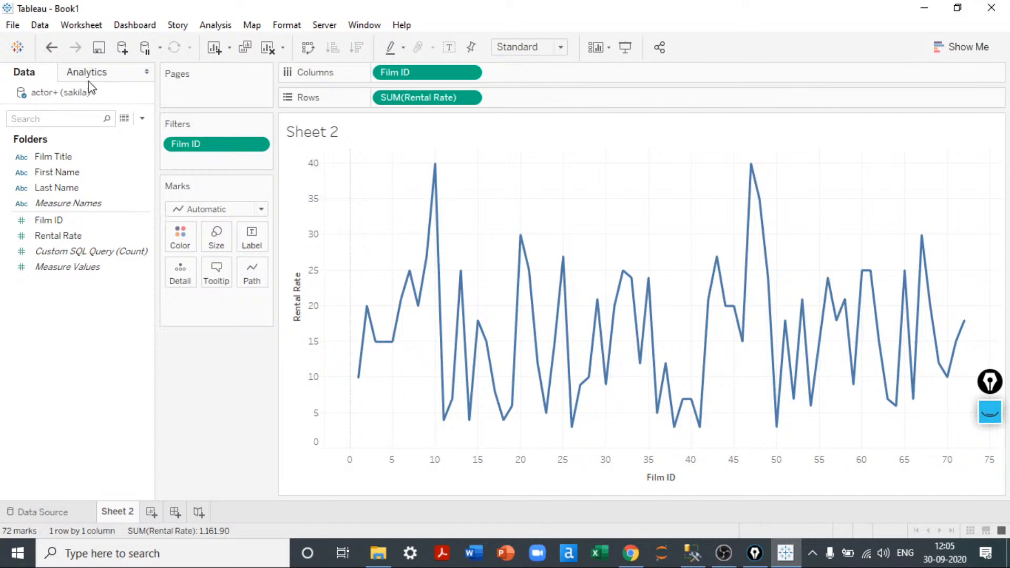
{"action": "right_click", "coordinate": [73, 96]}
{"action": "left_click", "coordinate": [119, 194]}
{"action": "left_click", "coordinate": [596, 307]}
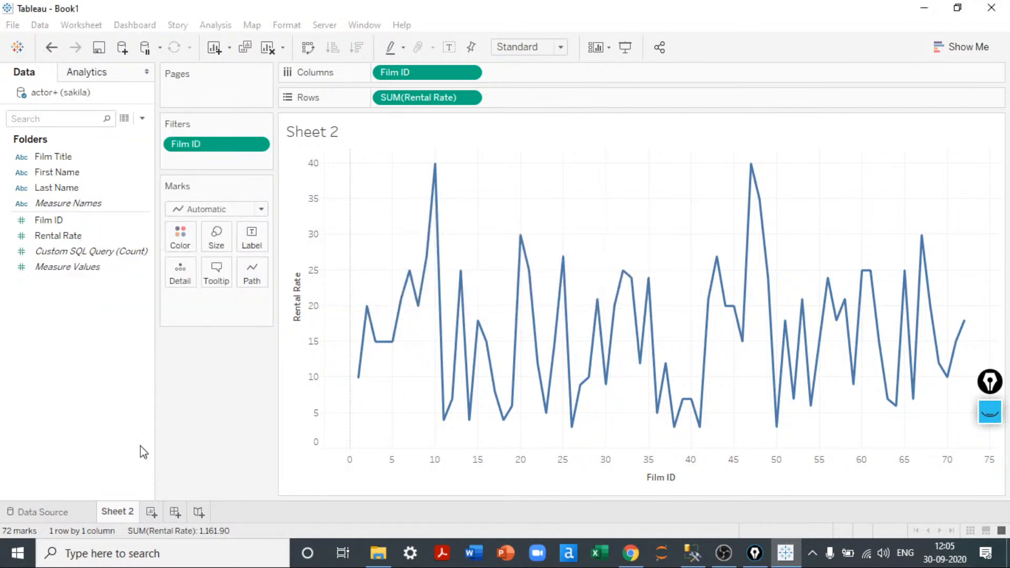
{"action": "left_click", "coordinate": [88, 505]}
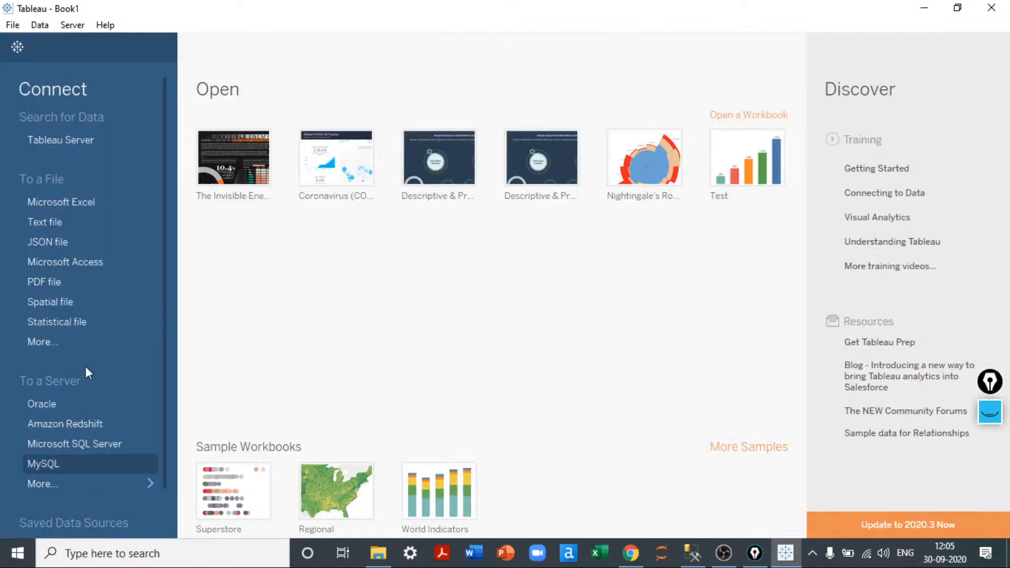
- Connect to the master database on Microsoft SQL Server using Windows Authentication
{"action": "left_click", "coordinate": [68, 443]}
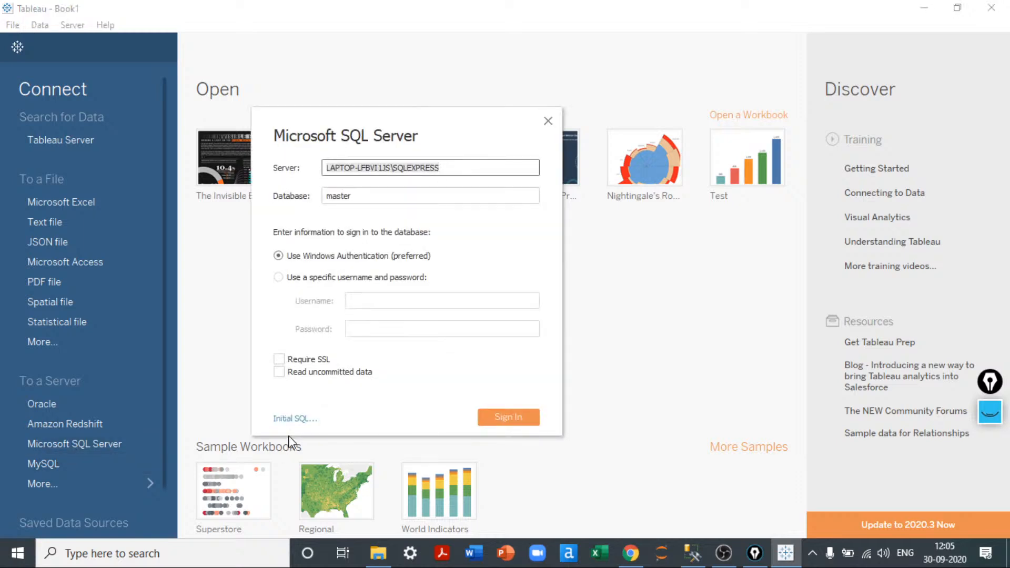
{"action": "left_click", "coordinate": [508, 420]}
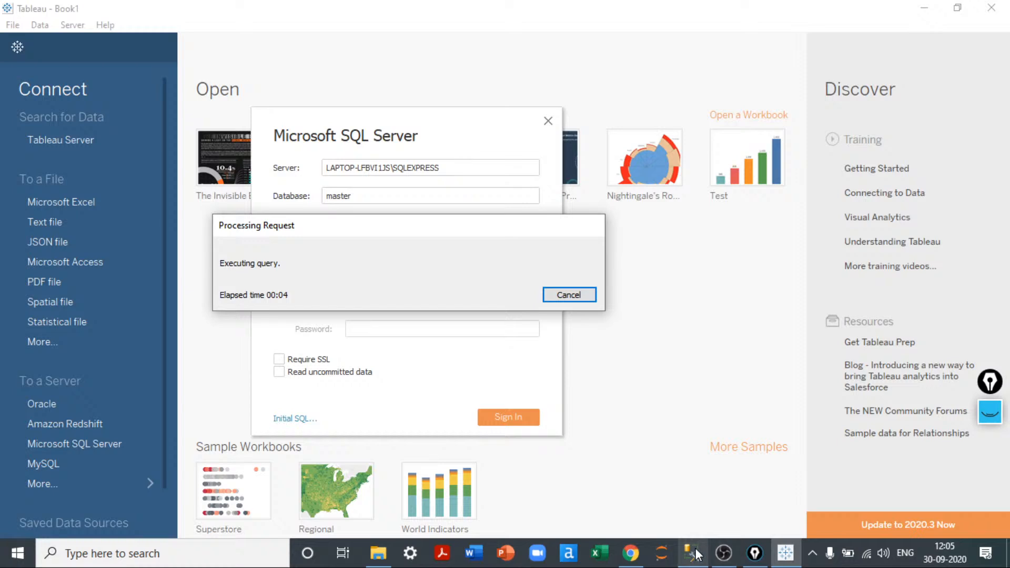
- Switch to SQL Server Management Studio, cancel its open server connection dialog, and return to Tableau
{"action": "mouse_move", "coordinate": [695, 553]}
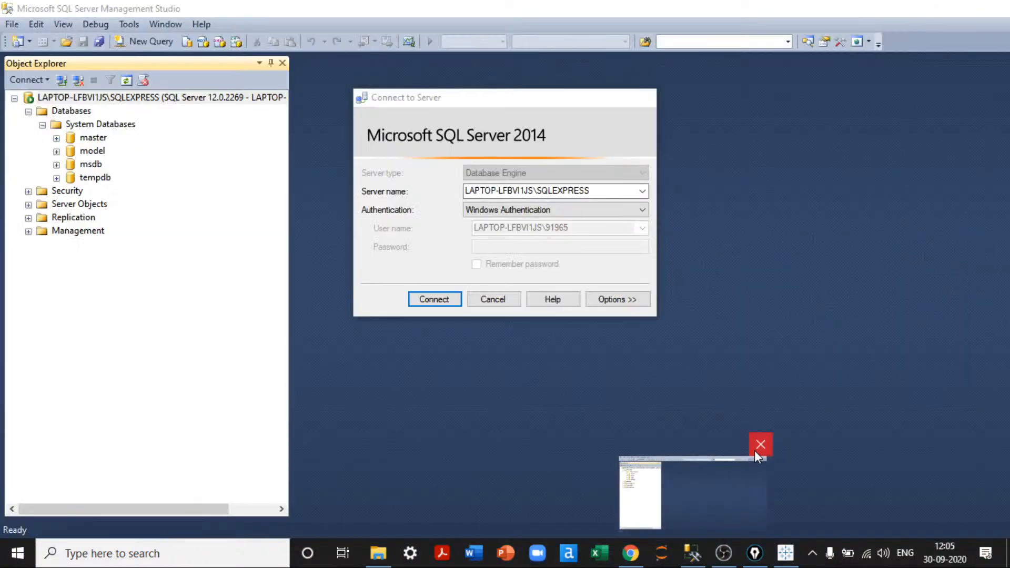
{"action": "left_click", "coordinate": [755, 450]}
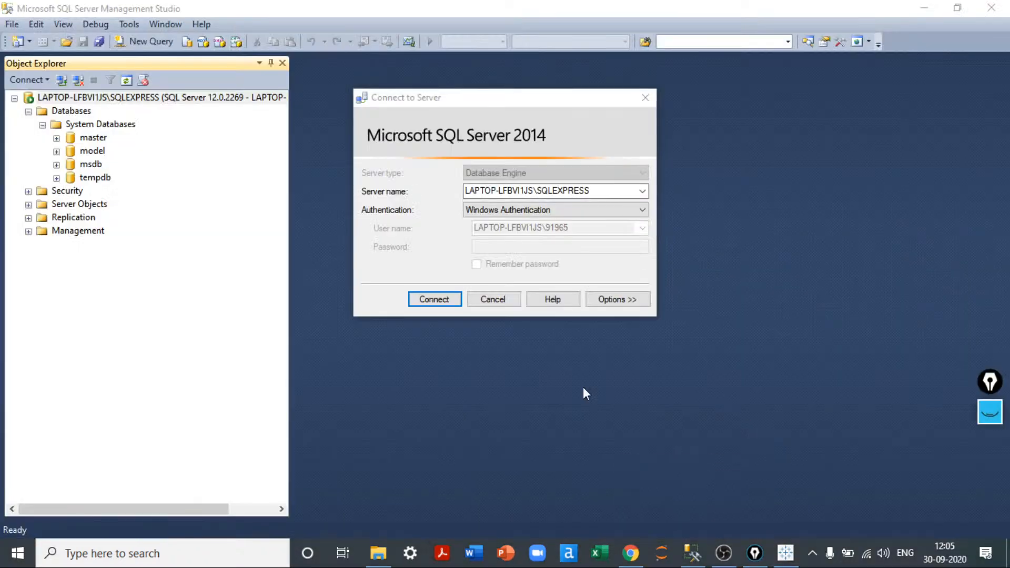
{"action": "left_click", "coordinate": [494, 300]}
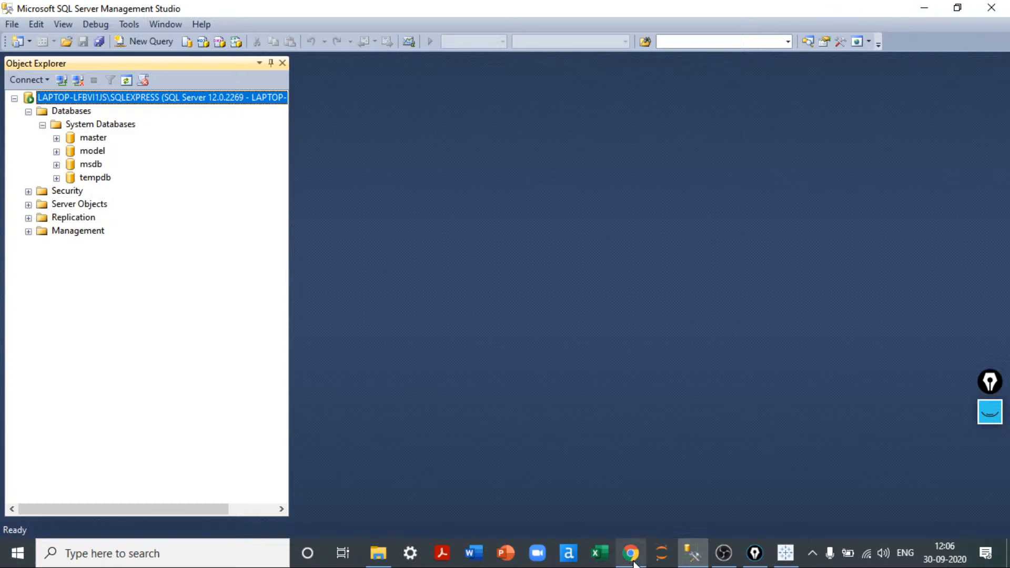
{"action": "left_click", "coordinate": [783, 556]}
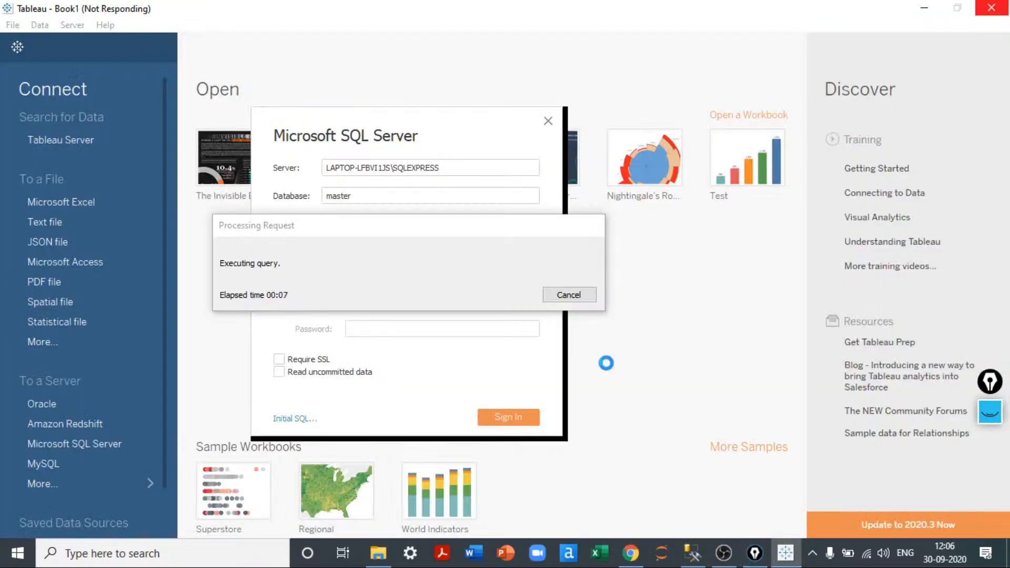
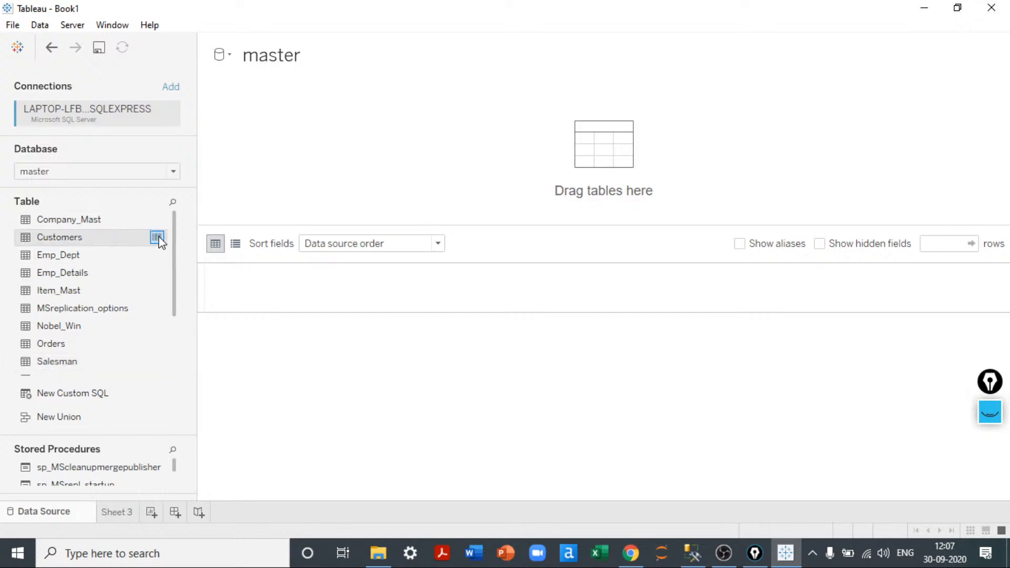
- View the rows of the Customers and Orders tables, sorting Orders by customer_id, salesman_id and purch_amt
{"action": "left_click", "coordinate": [157, 238]}
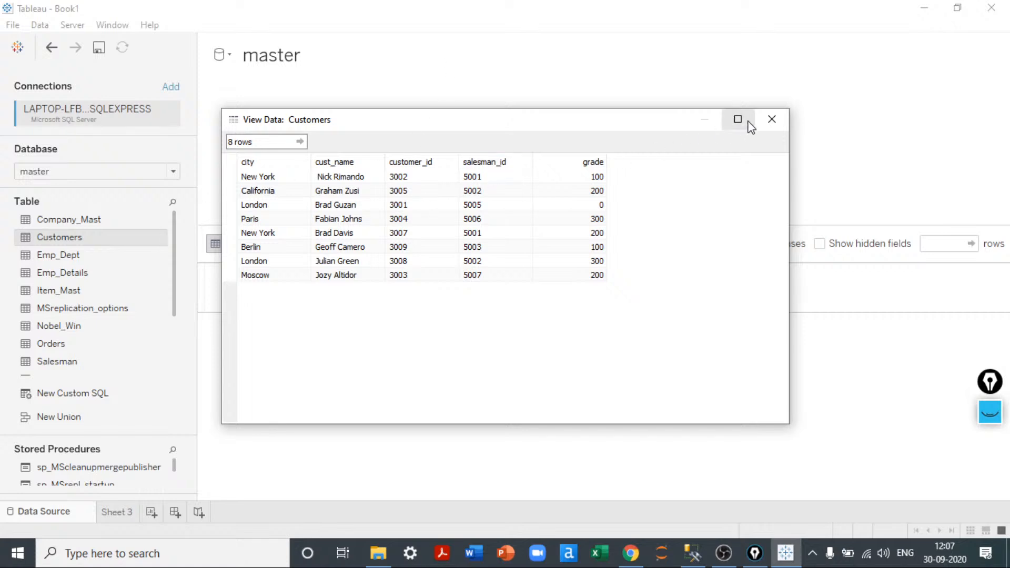
{"action": "left_click", "coordinate": [771, 121]}
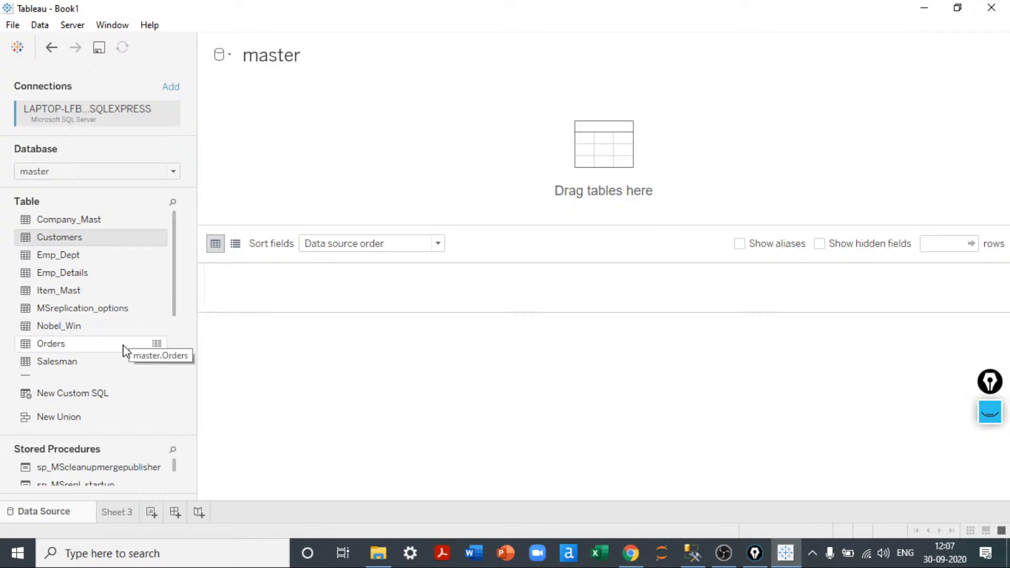
{"action": "left_click", "coordinate": [156, 343]}
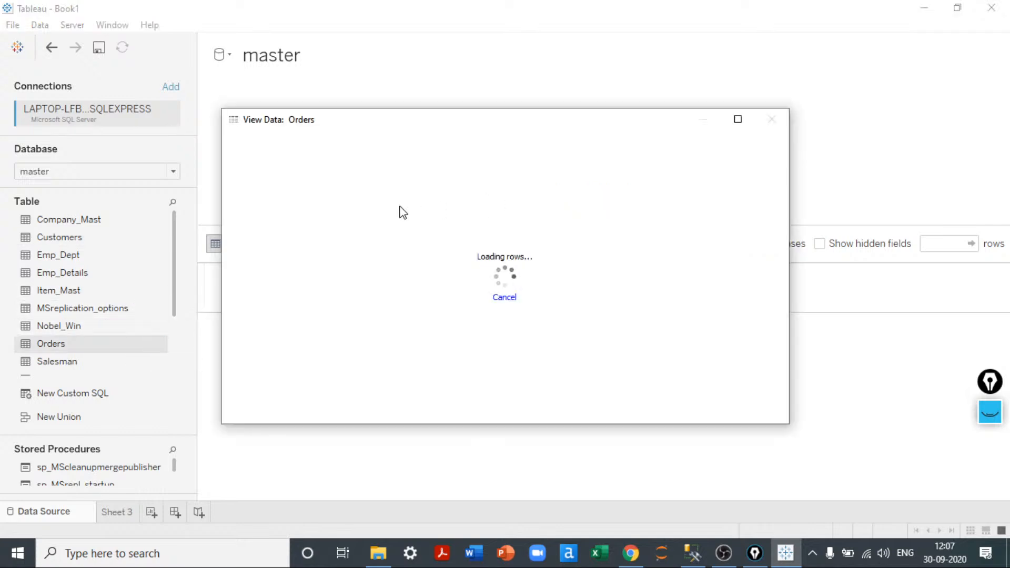
{"action": "left_click", "coordinate": [276, 158]}
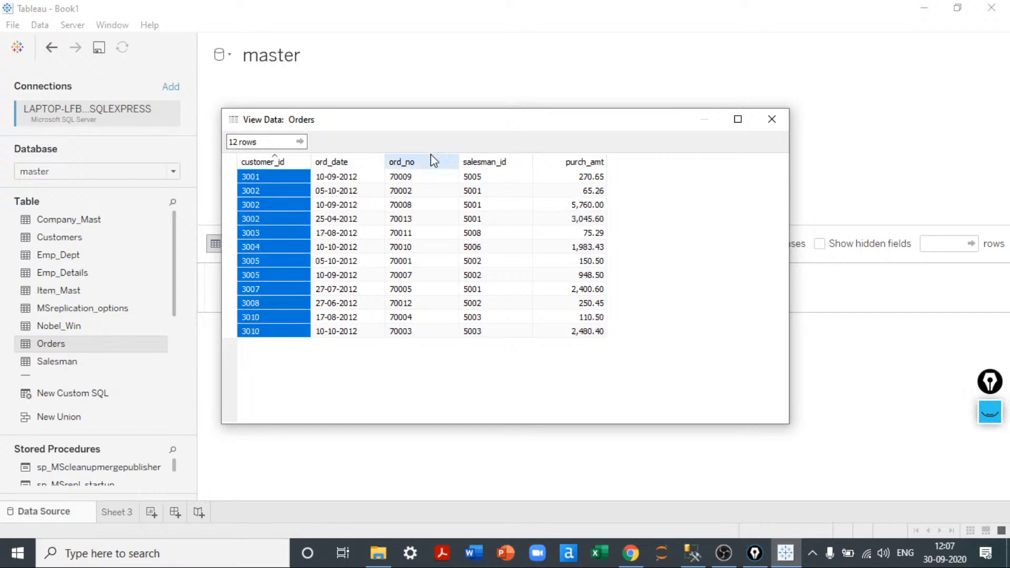
{"action": "left_click", "coordinate": [491, 160]}
{"action": "left_click", "coordinate": [571, 158]}
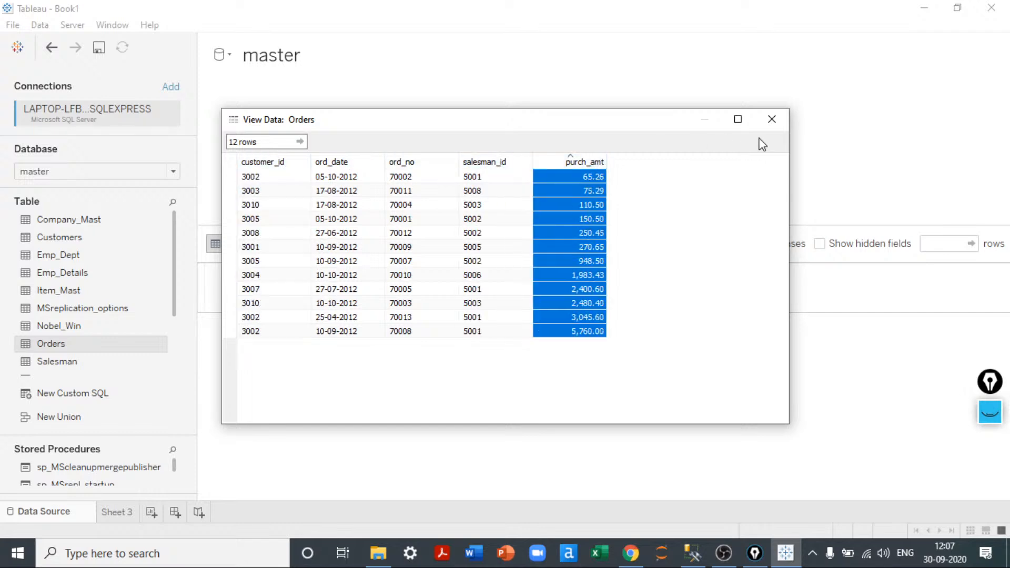
{"action": "left_click", "coordinate": [772, 123]}
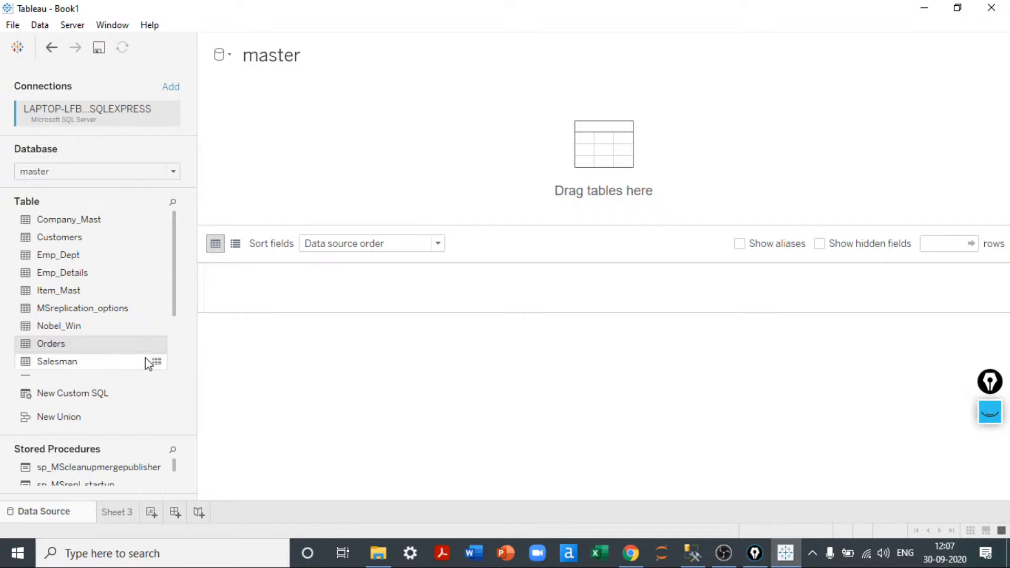
- View the rows of the Salesman table, sorting them by city, name and salesman_id
{"action": "left_click", "coordinate": [157, 362]}
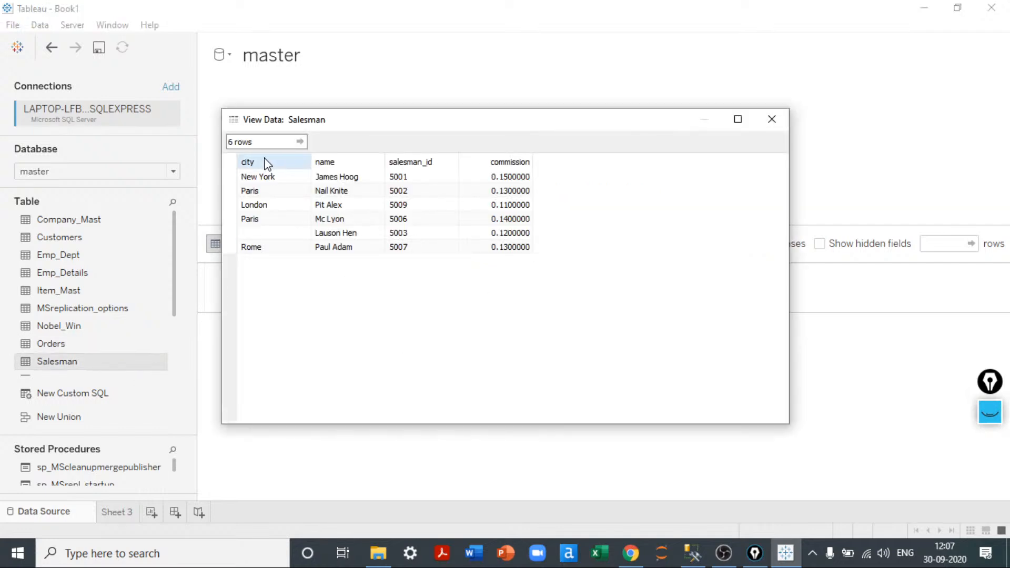
{"action": "left_click", "coordinate": [266, 163]}
{"action": "left_click", "coordinate": [334, 166]}
{"action": "left_click", "coordinate": [430, 166]}
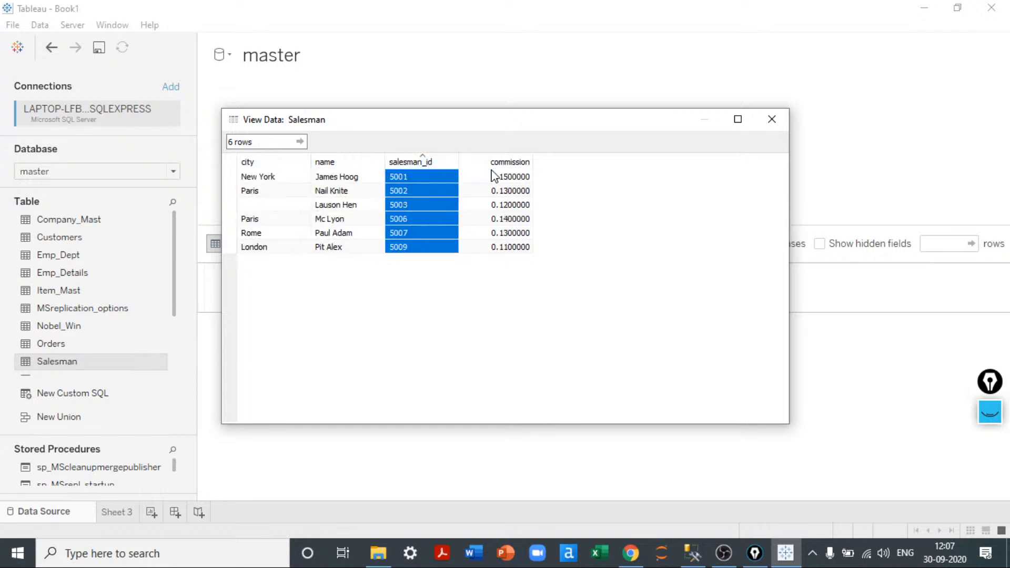
{"action": "left_click", "coordinate": [495, 176]}
{"action": "left_click", "coordinate": [771, 118]}
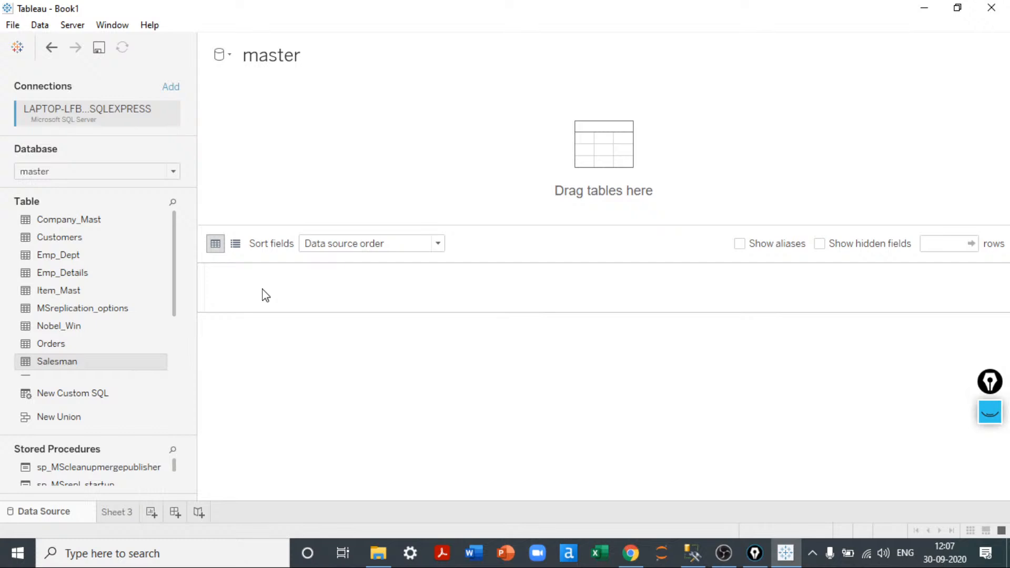
- Create a custom SQL query that starts with the line select a.ord_no 'Order No',
{"action": "double_click", "coordinate": [109, 397]}
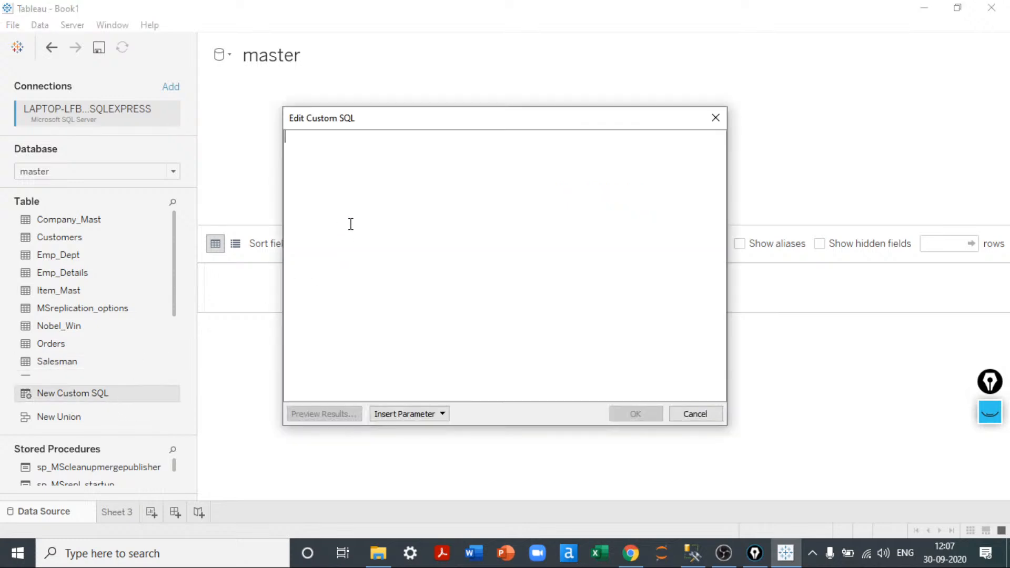
{"action": "type", "text": "selecy"}
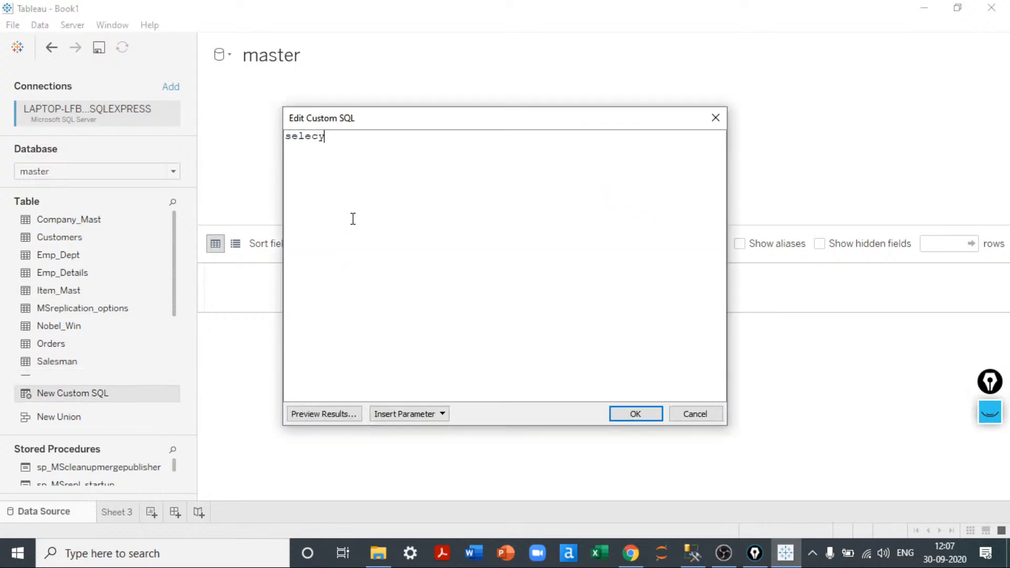
{"action": "key", "text": "BackSpace"}
{"action": "type", "text": "t a.ord_no as ;Order"}
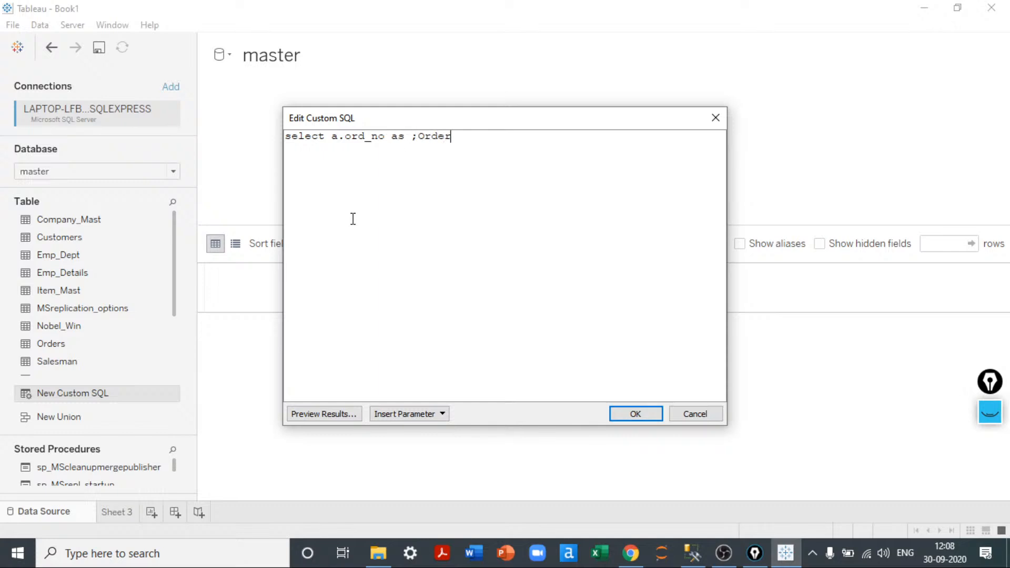
{"action": "type", "text": " N"}
{"action": "key", "text": "BackSpace"}
{"action": "key", "text": "BackSpace"}
{"action": "key", "text": "BackSpace"}
{"action": "key", "text": "BackSpace"}
{"action": "key", "text": "BackSpace"}
{"action": "key", "text": "BackSpace"}
{"action": "key", "text": "BackSpace"}
{"action": "key", "text": "BackSpace"}
{"action": "key", "text": "BackSpace"}
{"action": "key", "text": "BackSpace"}
{"action": "key", "text": "BackSpace"}
{"action": "type", "text": "'Order Number"}
{"action": "key", "text": "shift+Left"}
{"action": "key", "text": "shift+Left"}
{"action": "key", "text": "shift+Left"}
{"action": "key", "text": "shift+Left"}
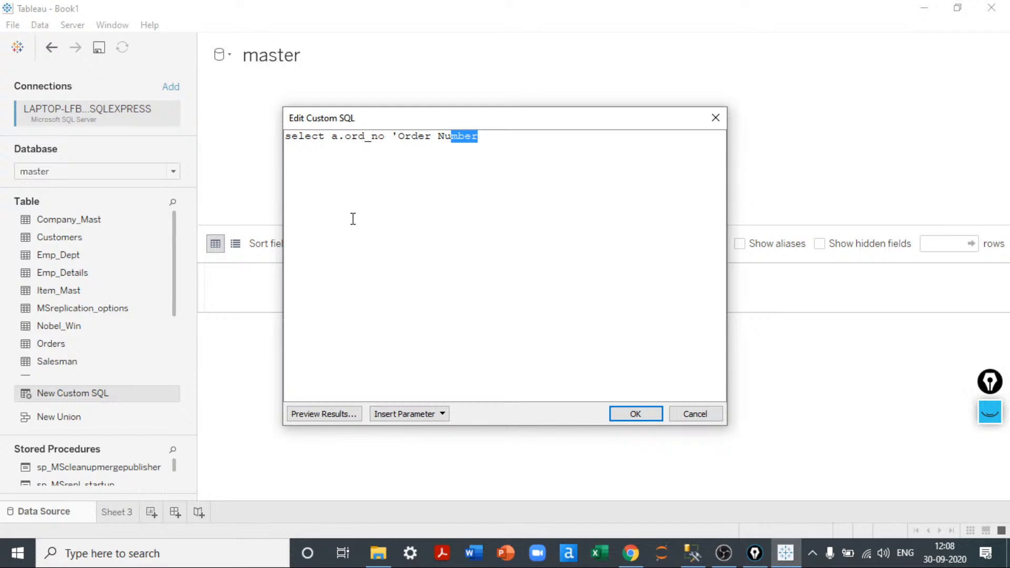
{"action": "key", "text": "BackSpace"}
{"action": "key", "text": "BackSpace"}
{"action": "type", "text": "o'"}
{"action": "key", "text": "Return"}
{"action": "key", "text": "BackSpace"}
{"action": "type", "text": ","}
{"action": "key", "text": "Return"}
- Add the line sum(a.purch_amt) 'Total Sales', to the custom SQL query
{"action": "type", "text": "a.purch"}
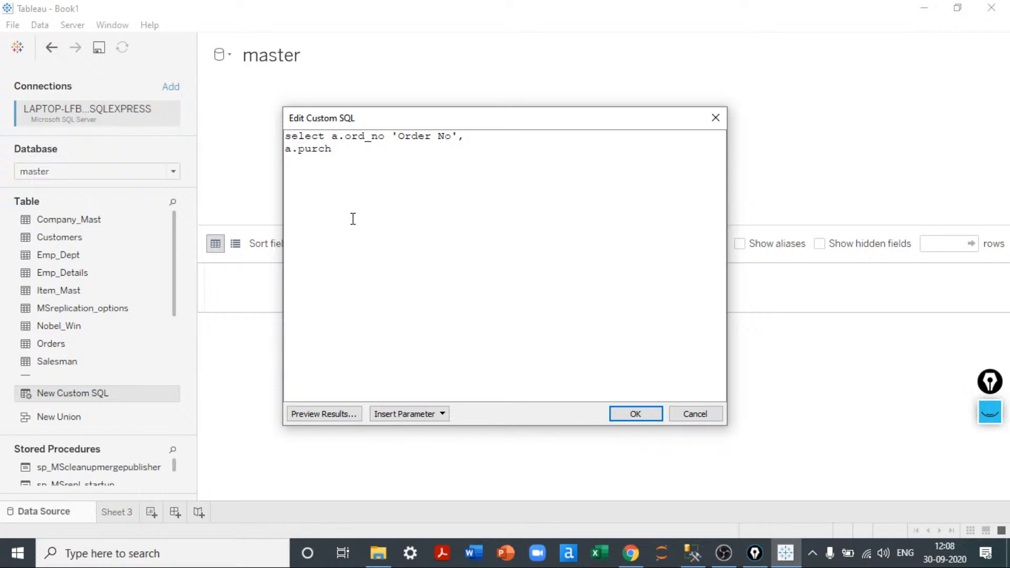
{"action": "type", "text": "_amt 'Sales Amount'"}
{"action": "key", "text": "Left"}
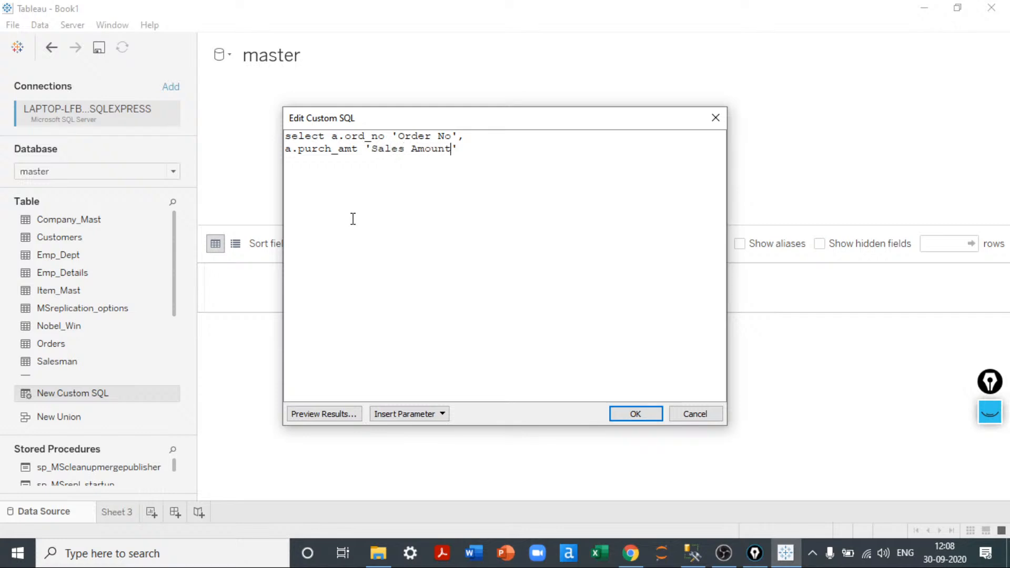
{"action": "key", "text": "Left"}
{"action": "key", "text": "Left"}
{"action": "key", "text": "Left"}
{"action": "key", "text": "Left"}
{"action": "key", "text": "Left"}
{"action": "key", "text": "Left"}
{"action": "key", "text": "Left"}
{"action": "key", "text": "Left"}
{"action": "key", "text": "Left"}
{"action": "key", "text": "Left"}
{"action": "key", "text": "Left"}
{"action": "key", "text": "Left"}
{"action": "key", "text": "Left"}
{"action": "key", "text": "Left"}
{"action": "key", "text": "Left"}
{"action": "key", "text": "Left"}
{"action": "key", "text": "Left"}
{"action": "key", "text": "Left"}
{"action": "key", "text": "Left"}
{"action": "key", "text": "Left"}
{"action": "type", "text": "sum("}
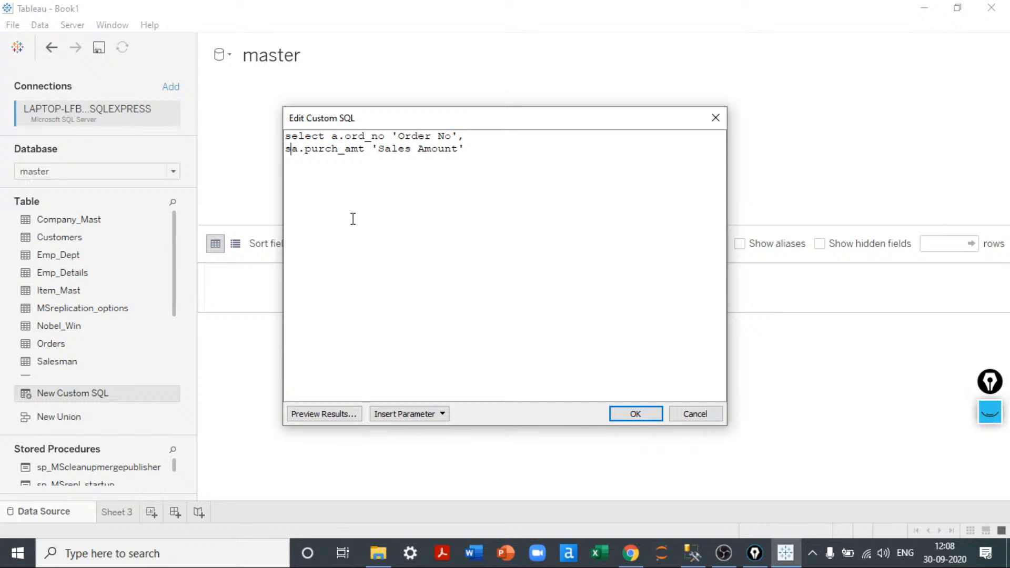
{"action": "key", "text": "Right"}
{"action": "key", "text": "Right"}
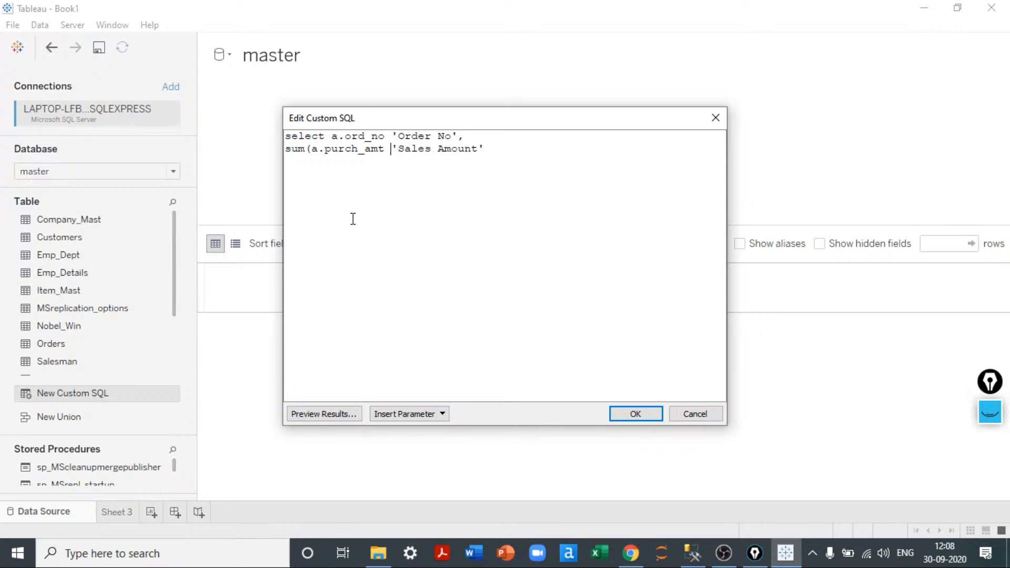
{"action": "type", "text": ")"}
{"action": "key", "text": "Right"}
{"action": "key", "text": "ctrl+shift+Left"}
{"action": "key", "text": "BackSpace"}
{"action": "key", "text": "BackSpace"}
{"action": "key", "text": "ctrl+Left"}
{"action": "type", "text": "Total Sales',"}
{"action": "key", "text": "Return"}
- Insert the line c.name 'Salesman', between the Order No and Total Sales columns of the query
{"action": "key", "text": "Right"}
{"action": "key", "text": "Right"}
{"action": "key", "text": "Right"}
{"action": "key", "text": "Right"}
{"action": "key", "text": "Right"}
{"action": "key", "text": "Right"}
{"action": "key", "text": "Down"}
{"action": "key", "text": "Up"}
{"action": "key", "text": "Right"}
{"action": "key", "text": "Right"}
{"action": "key", "text": "Right"}
{"action": "key", "text": "Right"}
{"action": "key", "text": "Right"}
{"action": "key", "text": "Right"}
{"action": "key", "text": "Right"}
{"action": "key", "text": "Right"}
{"action": "key", "text": "Right"}
{"action": "key", "text": "Right"}
{"action": "key", "text": "Right"}
{"action": "key", "text": "Right"}
{"action": "key", "text": "Right"}
{"action": "key", "text": "Right"}
{"action": "key", "text": "Right"}
{"action": "key", "text": "Right"}
{"action": "key", "text": "Right"}
{"action": "key", "text": "Right"}
{"action": "key", "text": "Right"}
{"action": "key", "text": "Return"}
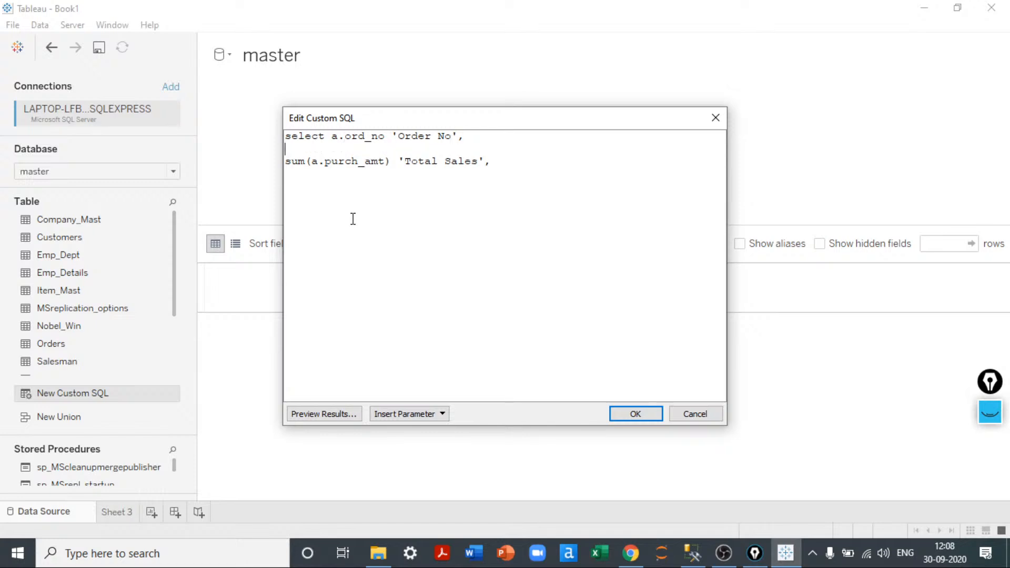
{"action": "type", "text": "c.salesman"}
{"action": "key", "text": "ctrl+shift+Left"}
{"action": "type", "text": "name as"}
{"action": "key", "text": "BackSpace"}
{"action": "key", "text": "BackSpace"}
{"action": "key", "text": "BackSpace"}
{"action": "type", "text": "'Salesmn"}
{"action": "type", "text": "n',"}
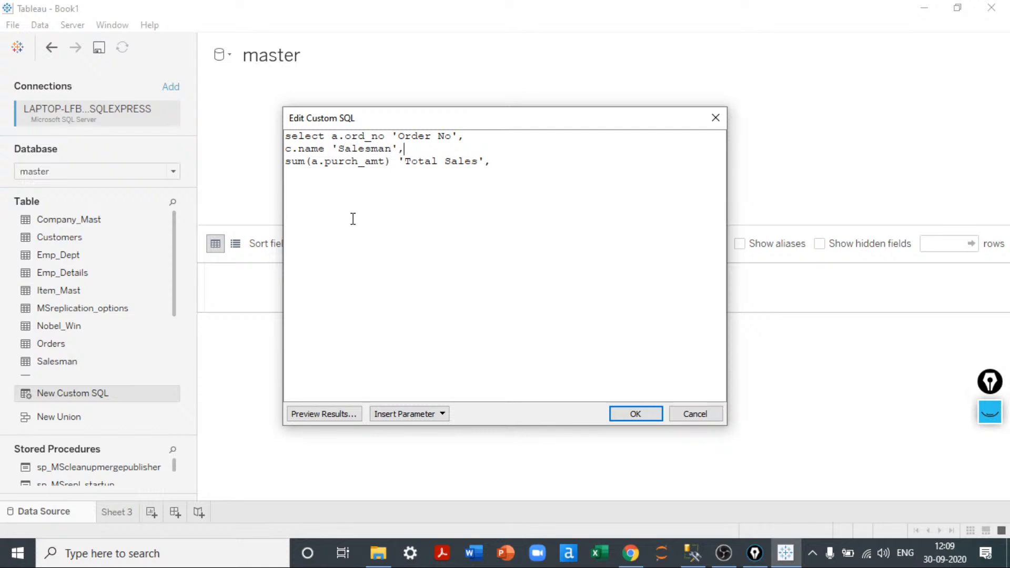
- Insert the line b.cust_name 'Customer Name', directly below the Salesman column of the query
{"action": "key", "text": "Return"}
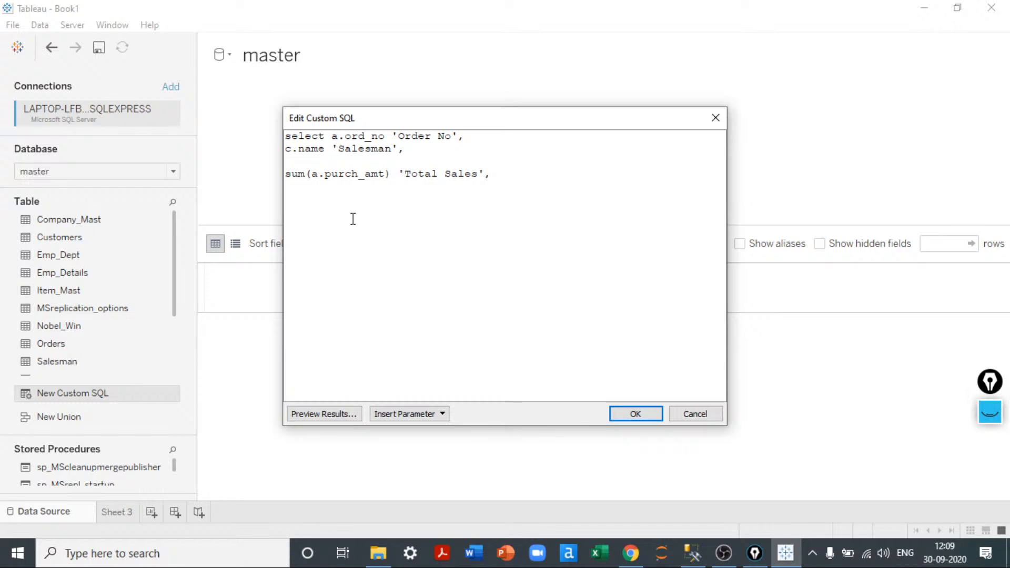
{"action": "type", "text": "cust_name 'Custo"}
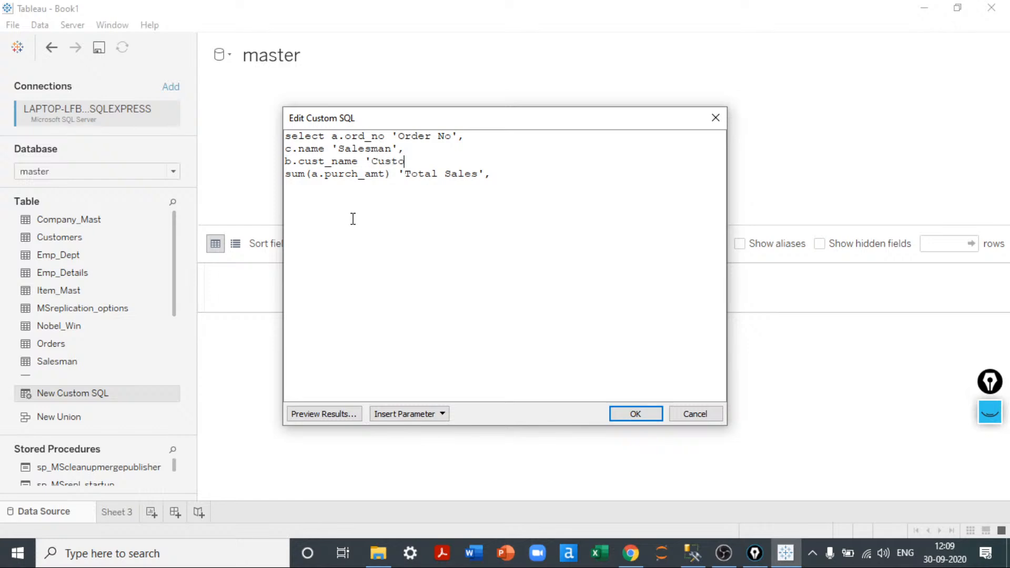
{"action": "type", "text": "mer Name;',"}
- Below the Total Sales line, add the calculated column (sum(a.purch_amt) * c.commission) 'Commission' to the query
{"action": "key", "text": "Up"}
{"action": "key", "text": "Up"}
{"action": "key", "text": "Up"}
{"action": "key", "text": "Down"}
{"action": "key", "text": "Down"}
{"action": "key", "text": "Down"}
{"action": "key", "text": "Right"}
{"action": "type", "text": "commission"}
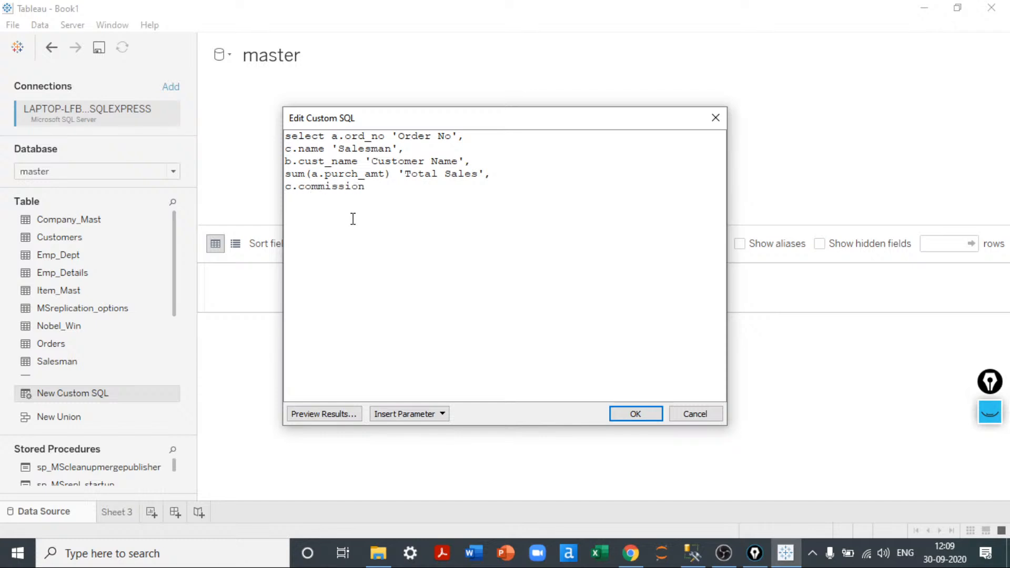
{"action": "type", "text": "a.purch_amt "}
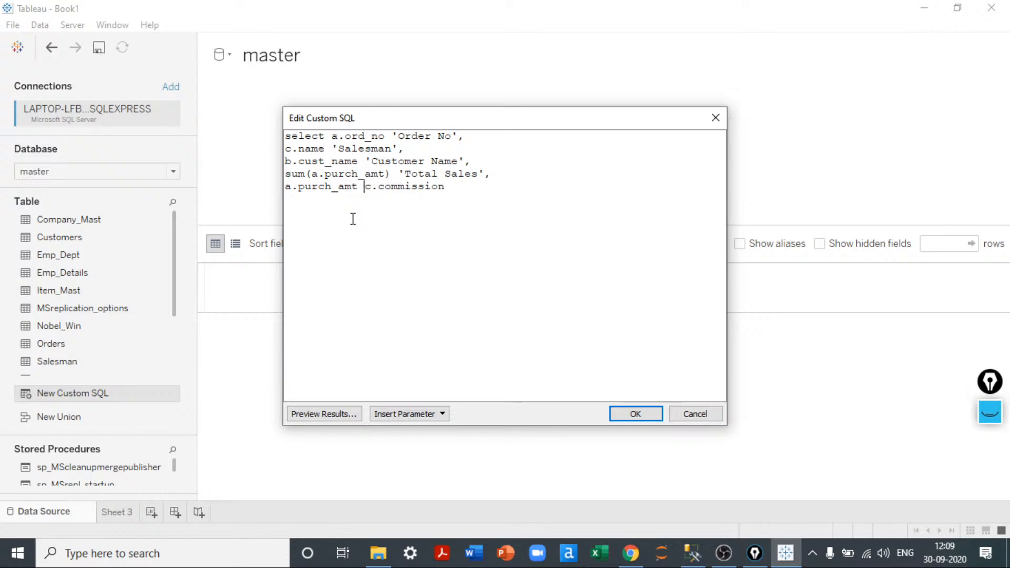
{"action": "type", "text": "*"}
{"action": "key", "text": "BackSpace"}
{"action": "type", "text": "sum"}
{"action": "key", "text": "Return"}
{"action": "key", "text": "BackSpace"}
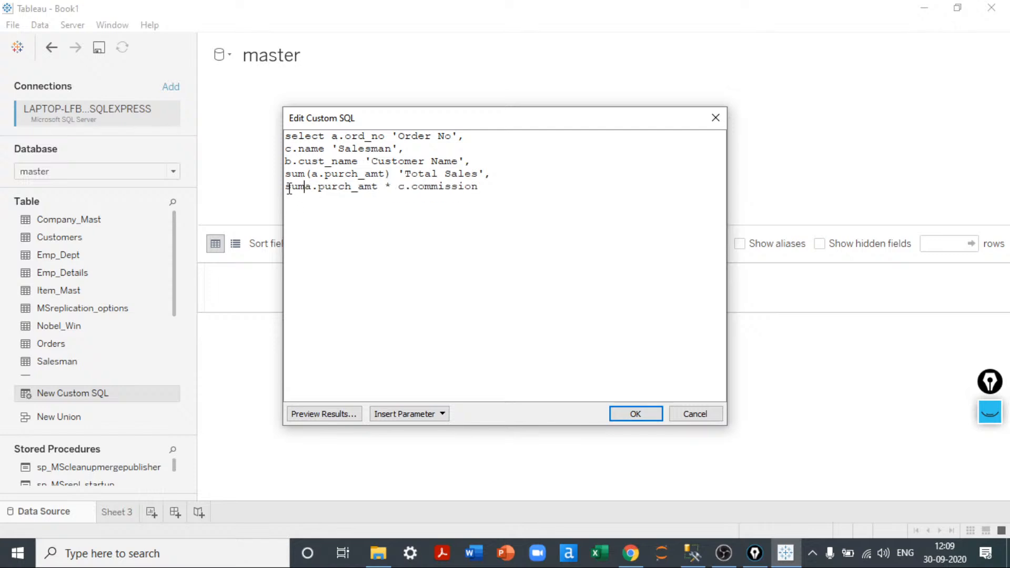
{"action": "type", "text": "("}
{"action": "key", "text": "Right"}
{"action": "key", "text": "Right"}
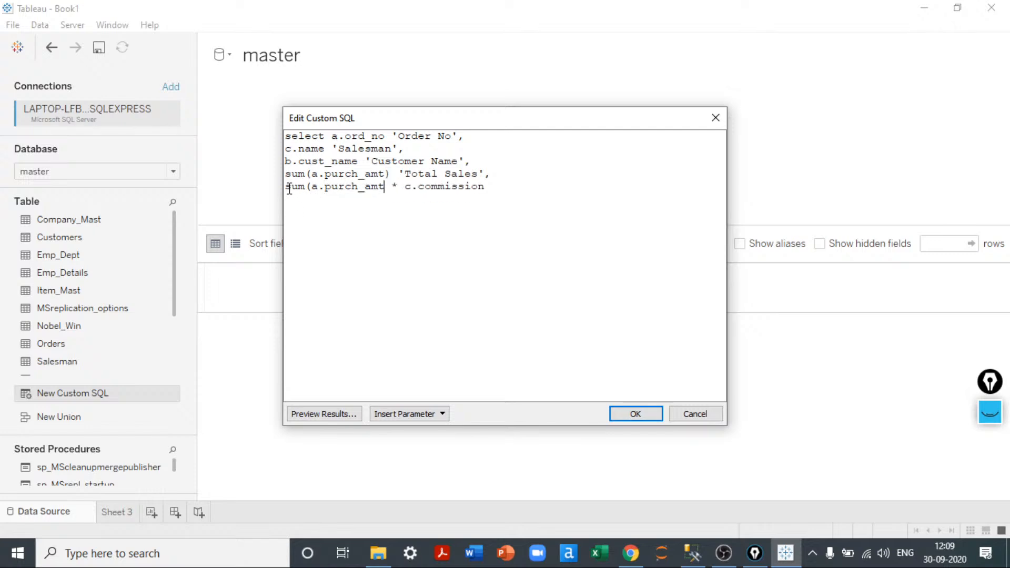
{"action": "type", "text": ")"}
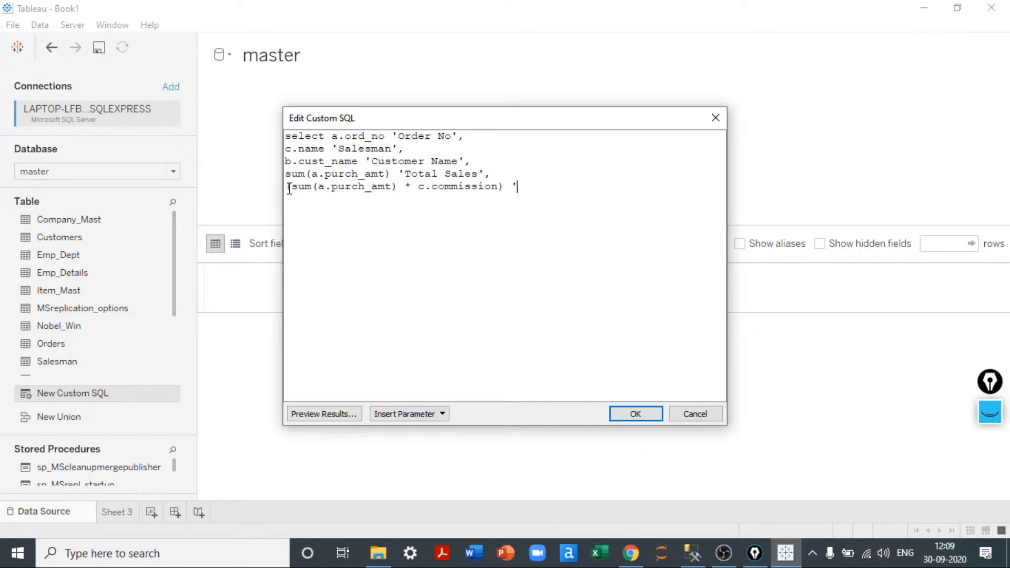
{"action": "type", "text": " SOmm"}
{"action": "key", "text": "BackSpace"}
{"action": "key", "text": "BackSpace"}
{"action": "type", "text": "ommission'"}
- Add the from clause for orders a, joining customers b on a.customer_id = b.customer_id, below the selected columns
{"action": "key", "text": "Return"}
{"action": "type", "text": "from orderds join"}
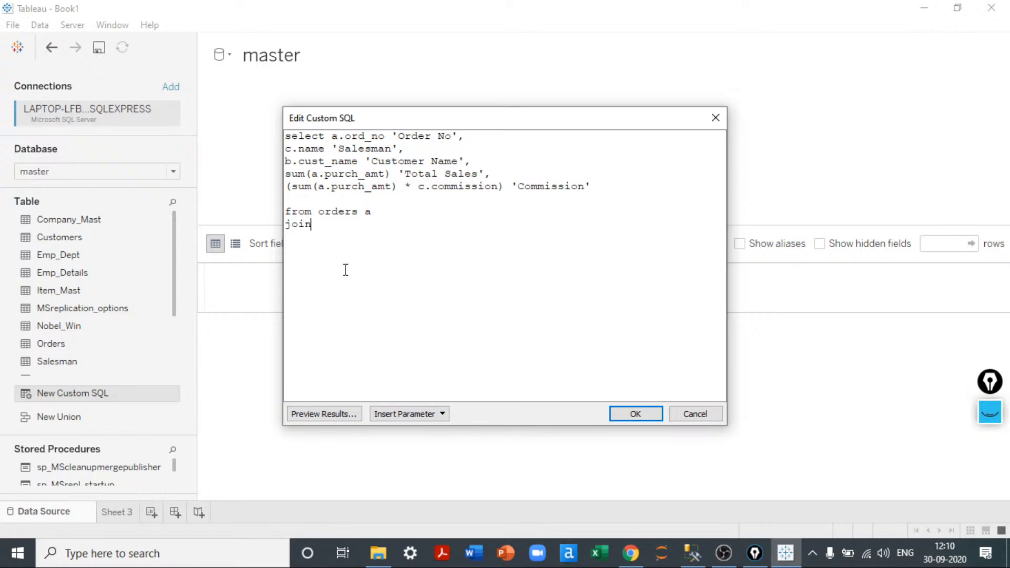
{"action": "type", "text": " customer"}
{"action": "type", "text": "s b"}
{"action": "type", "text": "on a.custo"}
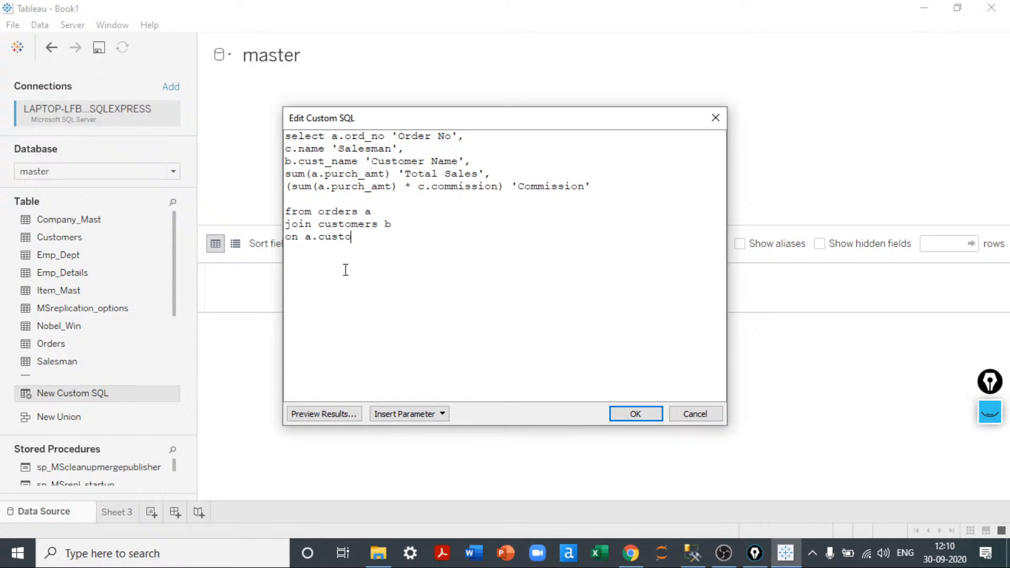
{"action": "type", "text": "mer_id = b.customer_id"}
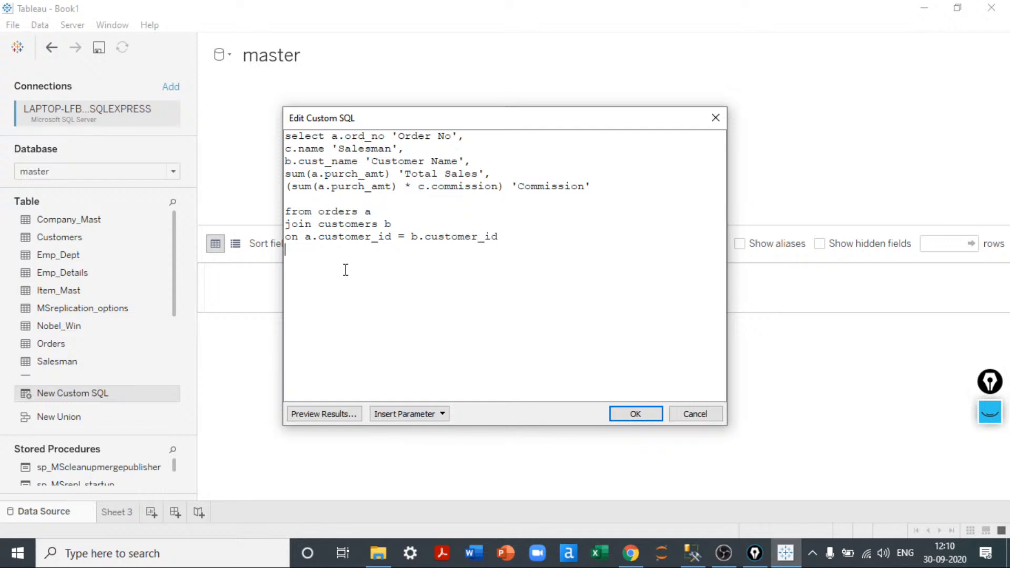
- Extend the query with join salesman c on a.salesman_id = c.saleman_id
{"action": "key", "text": "Return"}
{"action": "type", "text": "join salesman c on "}
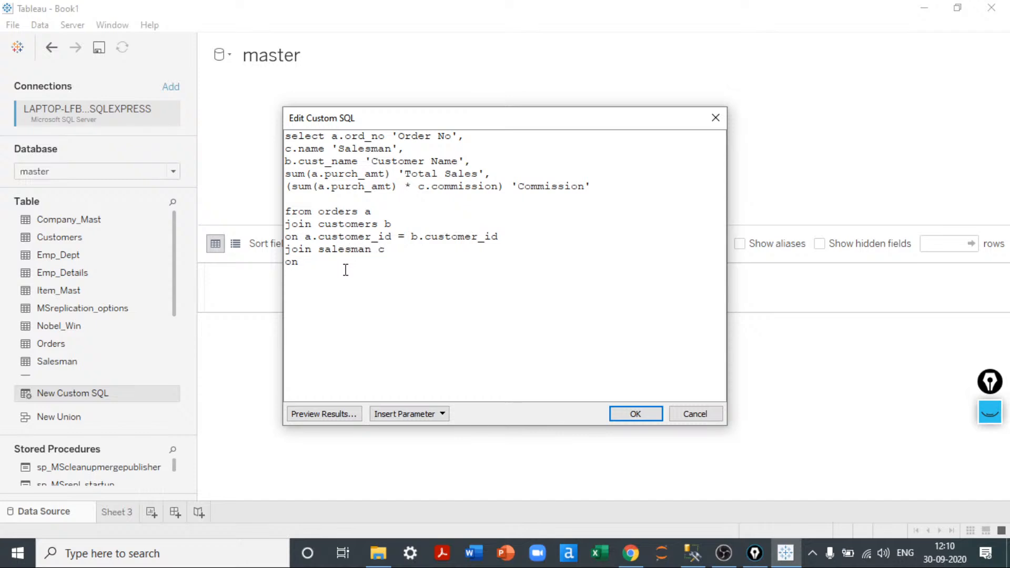
{"action": "type", "text": "a.s"}
{"action": "key", "text": "BackSpace"}
{"action": "type", "text": "salesman_id = c.saleman_id  "}
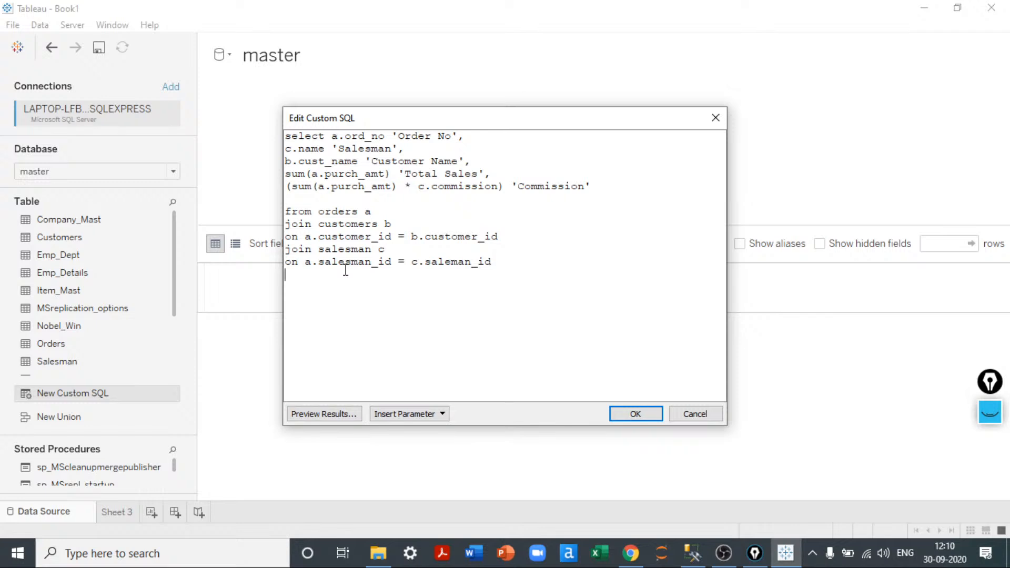
- Finish the query with the line group by a.ord_no, c.name, b.cust_name, c.commission
{"action": "type", "text": "group by "}
{"action": "type", "text": "a.ord"}
{"action": "type", "text": "_no"}
{"action": "key", "text": "BackSpace"}
{"action": "type", "text": "no, c.name"}
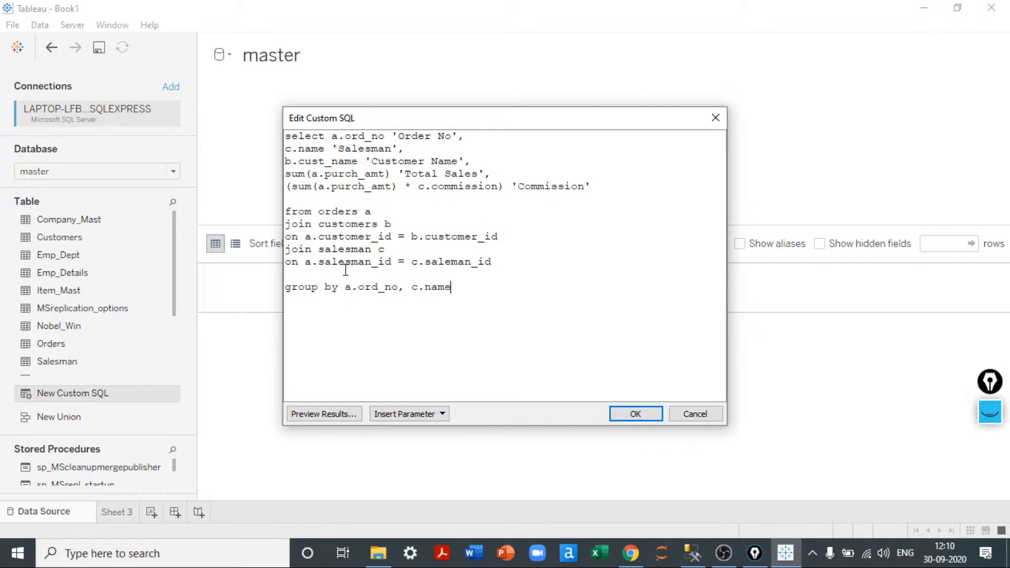
{"action": "type", "text": ", b.cust_name. c.comm"}
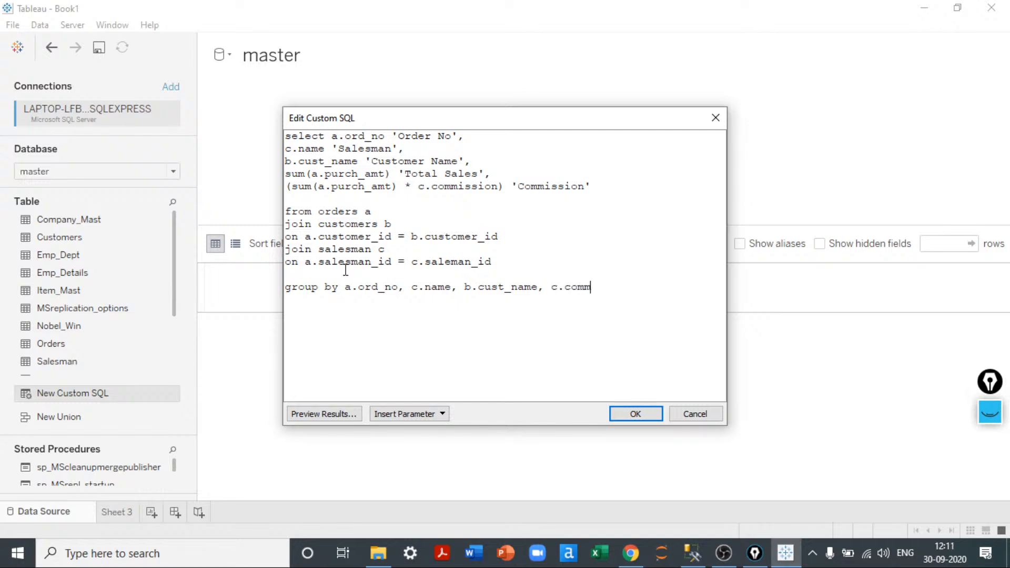
{"action": "type", "text": "ission"}
- Preview the query results, correcting the misspelt join column to c.salesman_id
{"action": "left_click", "coordinate": [337, 414]}
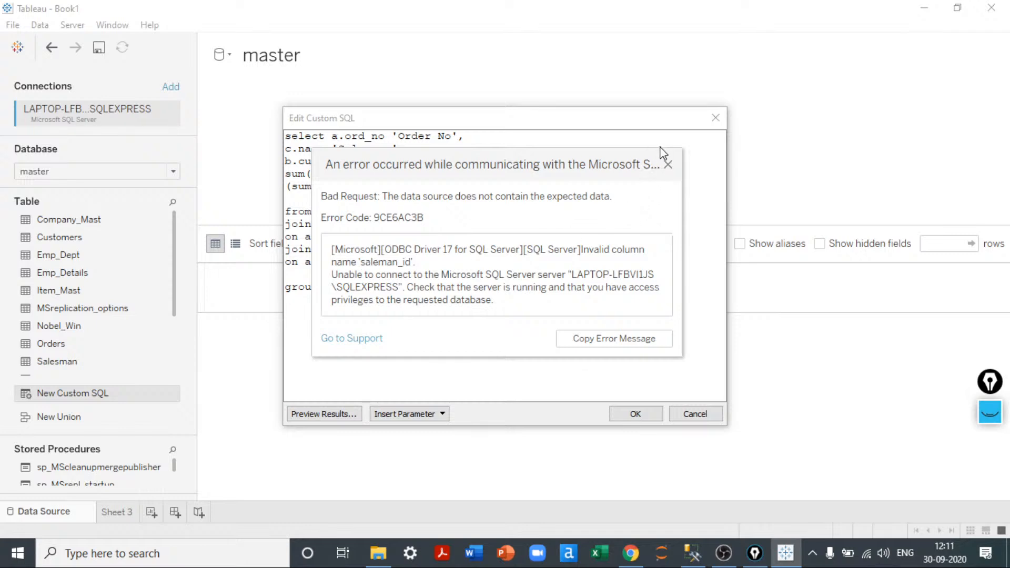
{"action": "left_click", "coordinate": [668, 164]}
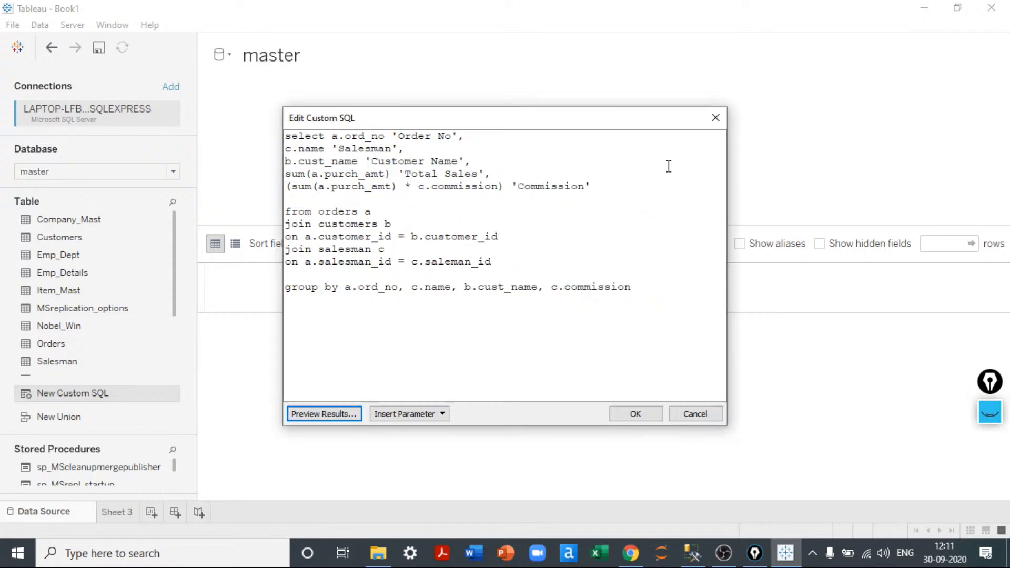
{"action": "left_click", "coordinate": [452, 262]}
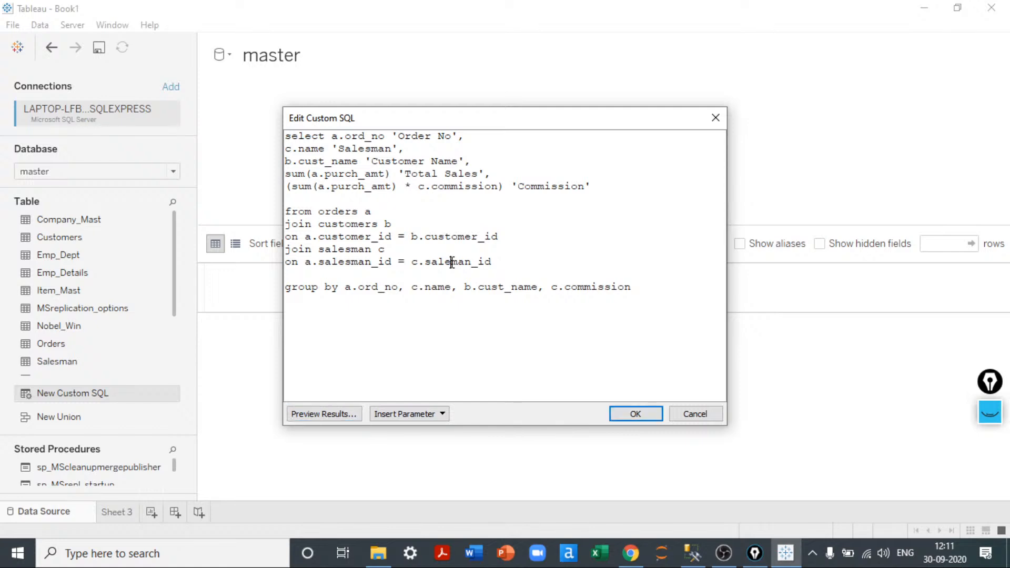
{"action": "type", "text": "s"}
{"action": "left_click", "coordinate": [323, 417]}
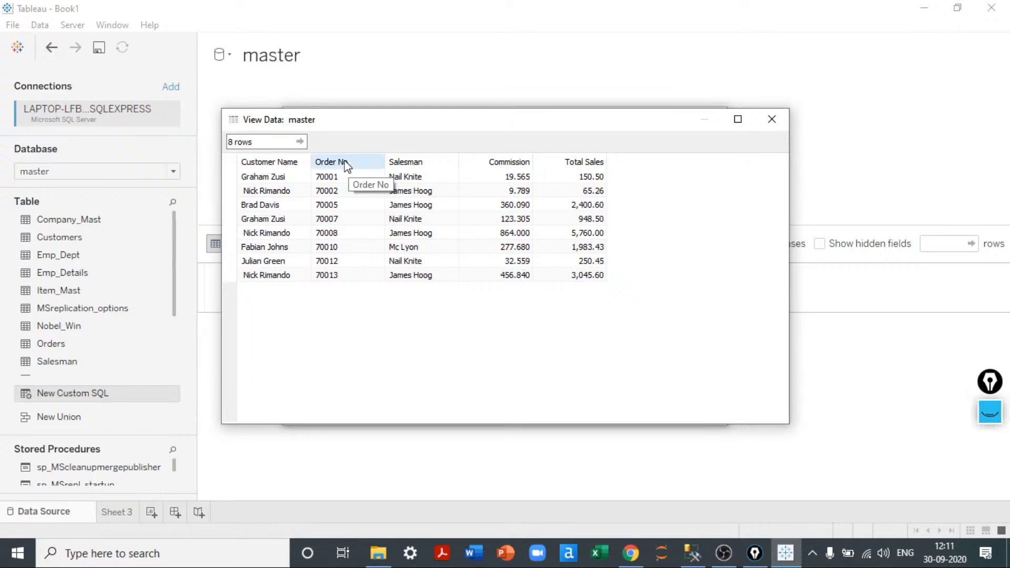
- Rearrange the preview columns into the order Order No, Salesman, Customer Name, Total Sales, Commission
{"action": "left_click_drag", "start_coordinate": [338, 162], "coordinate": [205, 162]}
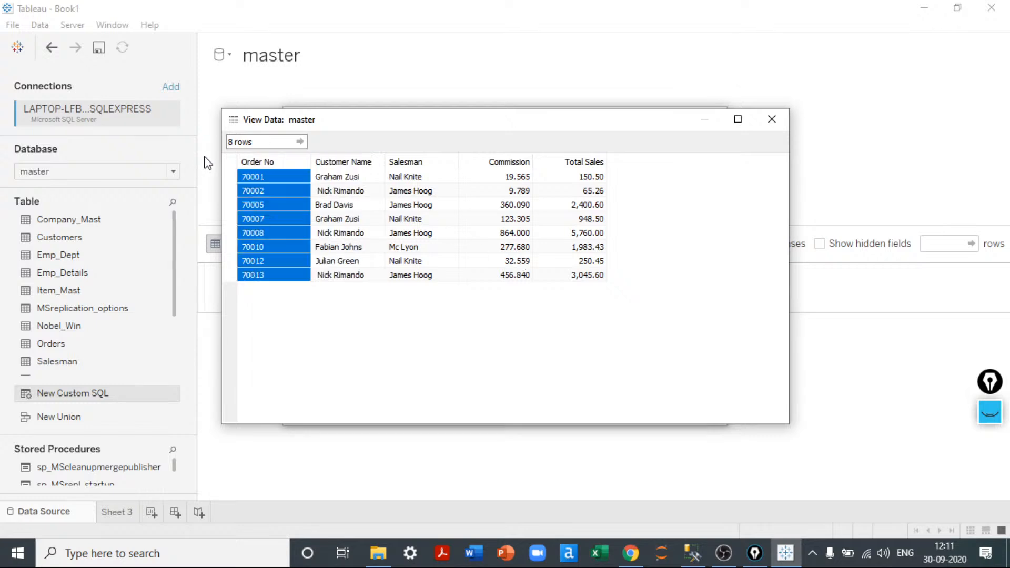
{"action": "left_click", "coordinate": [416, 162]}
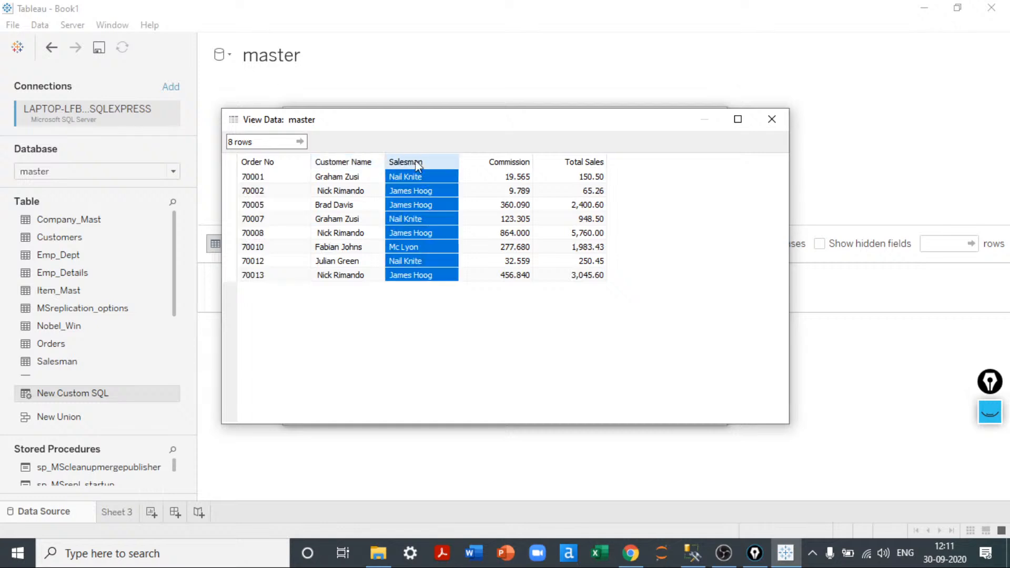
{"action": "left_click", "coordinate": [345, 160]}
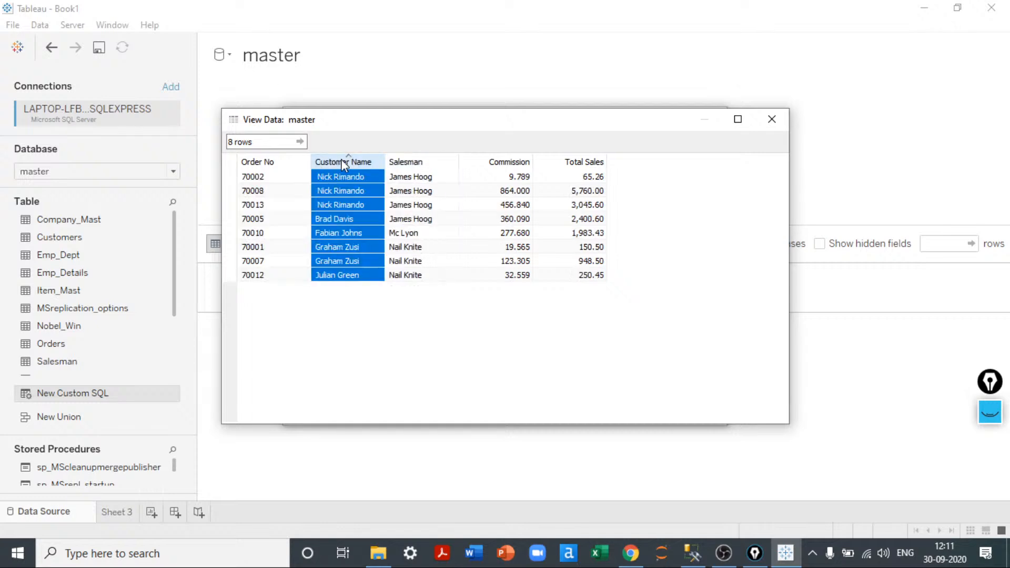
{"action": "left_click", "coordinate": [428, 163]}
{"action": "left_click_drag", "start_coordinate": [425, 162], "coordinate": [297, 164]}
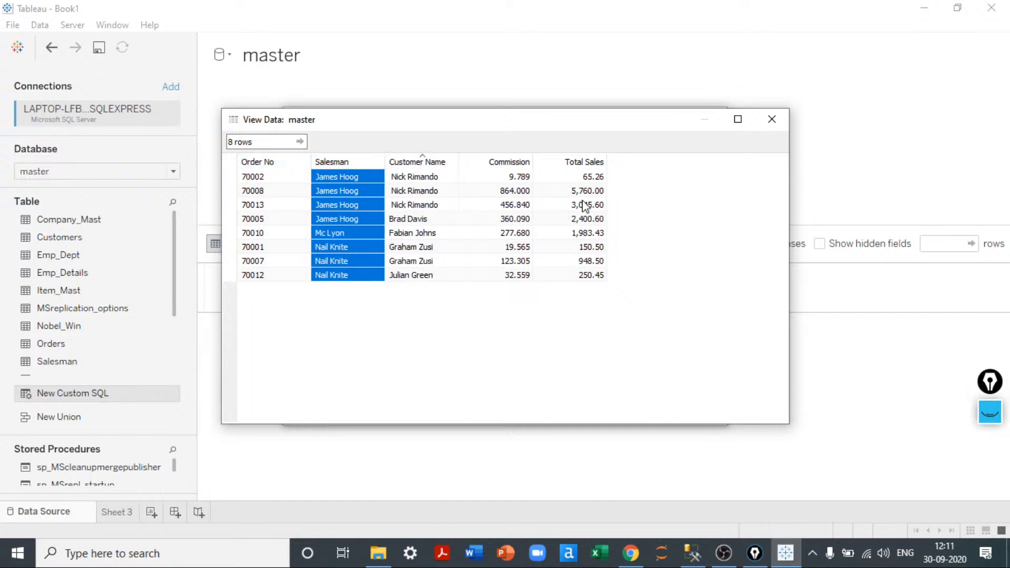
{"action": "left_click", "coordinate": [593, 160]}
{"action": "left_click_drag", "start_coordinate": [593, 160], "coordinate": [478, 163]}
{"action": "left_click", "coordinate": [694, 310]}
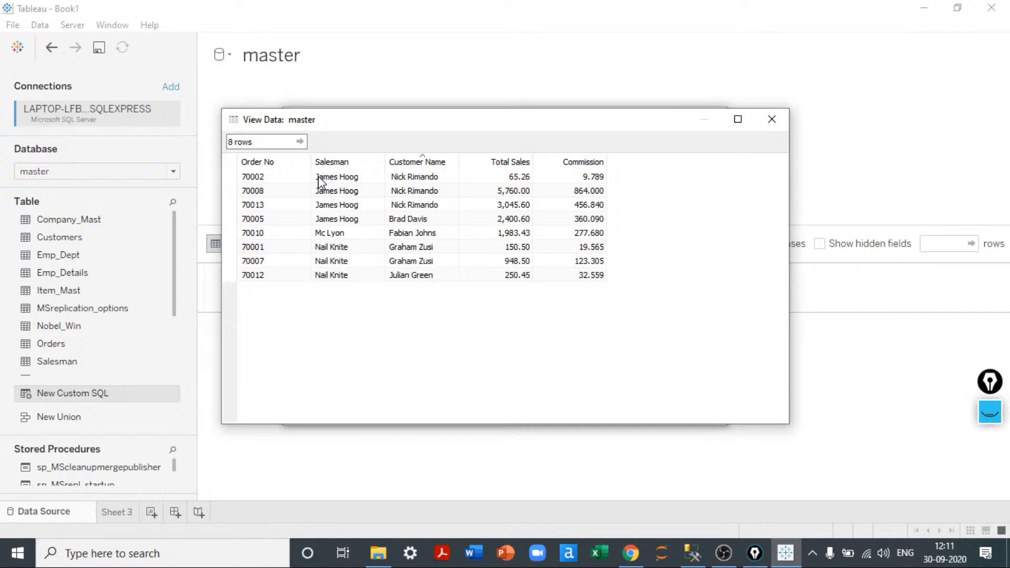
- Close the results preview and accept the custom SQL query as the data source
{"action": "left_click", "coordinate": [246, 179]}
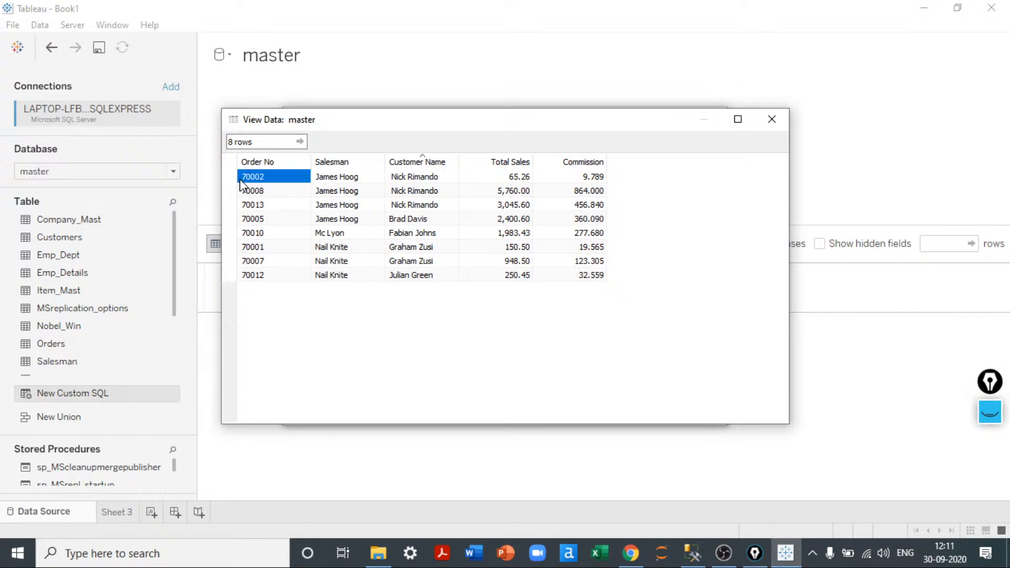
{"action": "left_click", "coordinate": [765, 126]}
{"action": "left_click", "coordinate": [636, 414]}
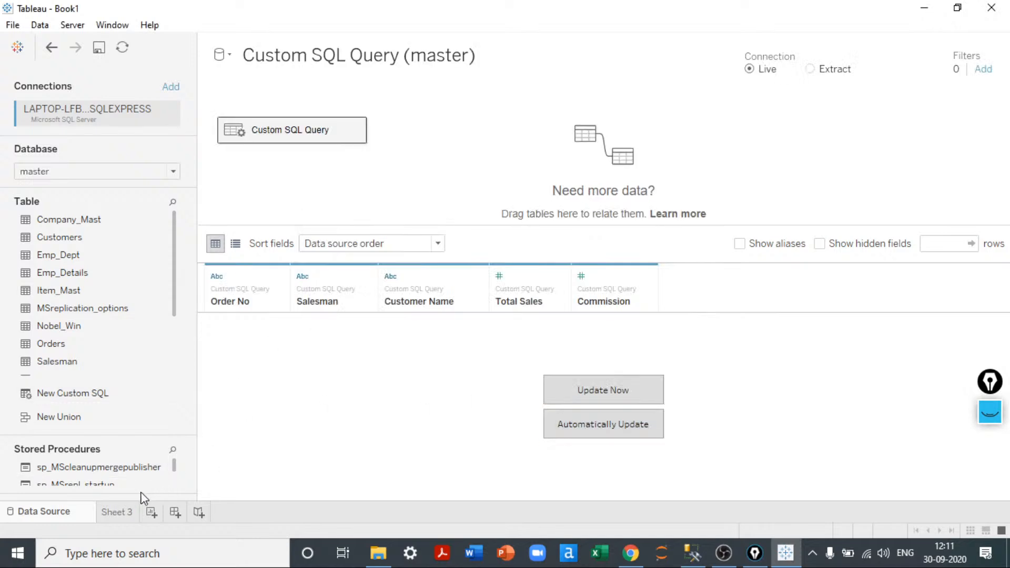
- On Sheet 3, build a text table with Customer Name, Order No and Salesman as rows and Commission and Total Sales as measures
{"action": "left_click", "coordinate": [116, 512]}
{"action": "left_click", "coordinate": [141, 158]}
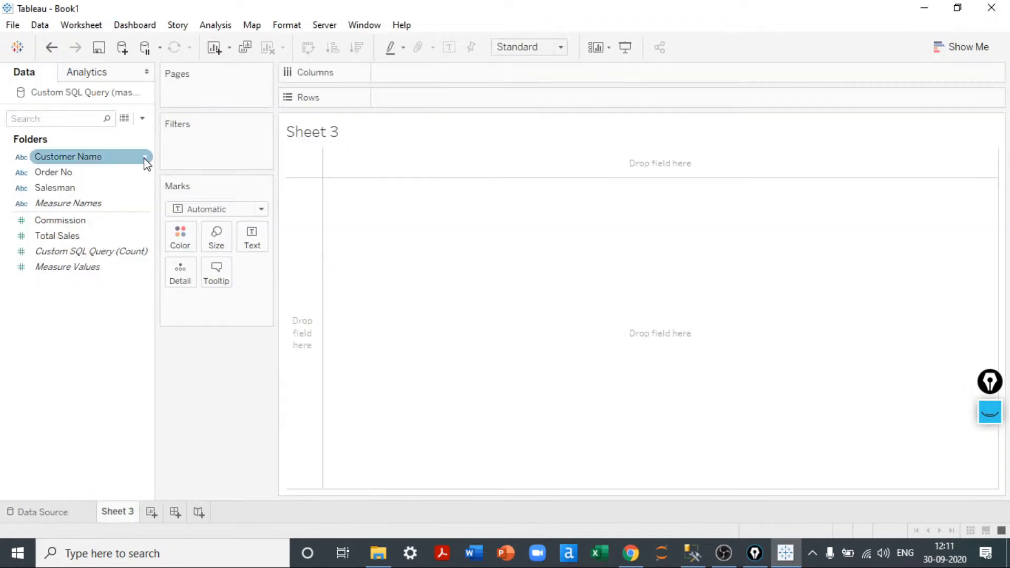
{"action": "double_click", "coordinate": [95, 158]}
{"action": "double_click", "coordinate": [79, 172]}
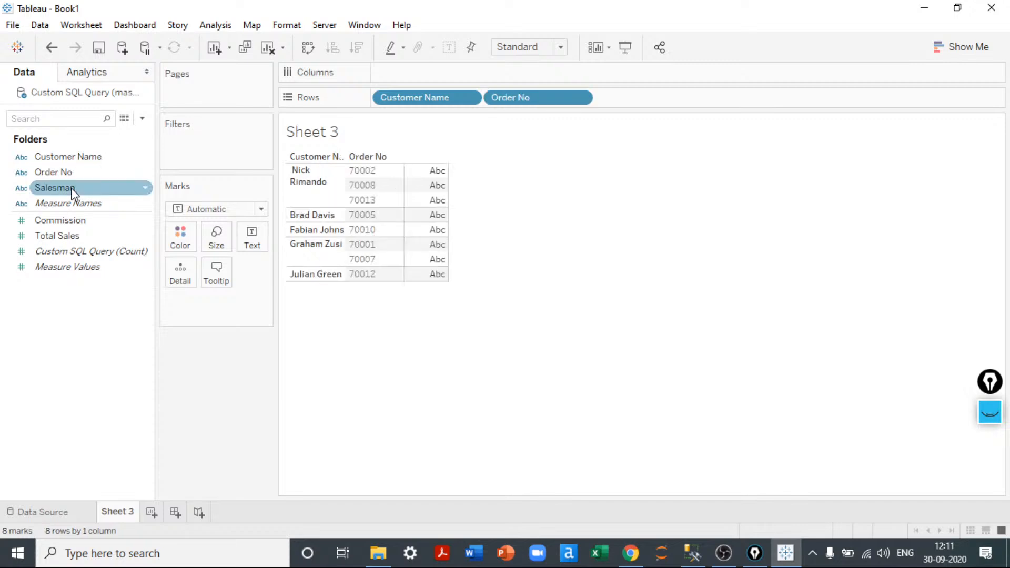
{"action": "double_click", "coordinate": [71, 188]}
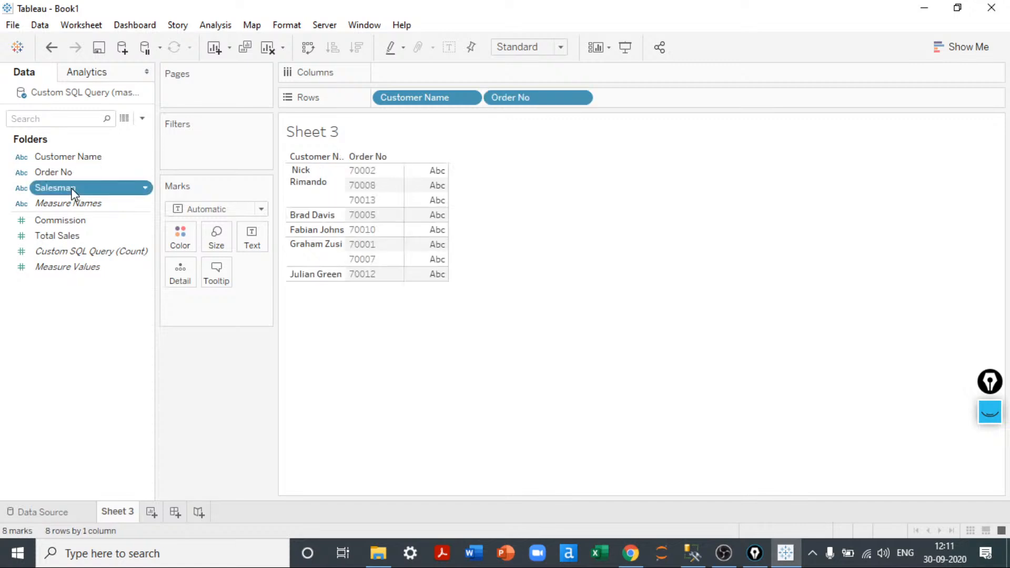
{"action": "left_click", "coordinate": [70, 223]}
{"action": "double_click", "coordinate": [71, 223]}
{"action": "double_click", "coordinate": [64, 236]}
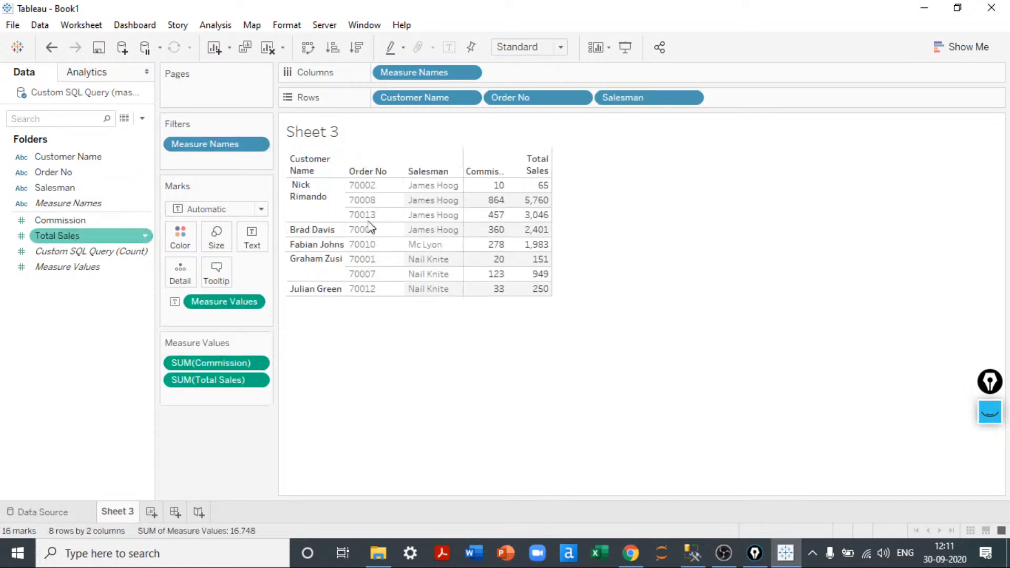
- Reorder the table rows to Order No, Salesman, Customer Name, place Total Sales before Commission, and try to widen the measure columns
{"action": "left_click", "coordinate": [960, 47]}
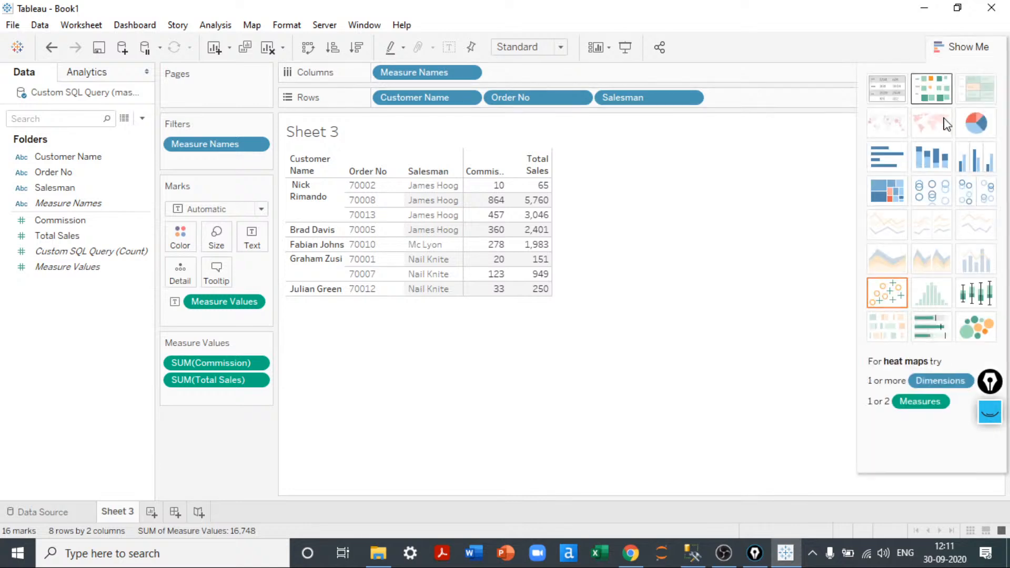
{"action": "left_click", "coordinate": [969, 44]}
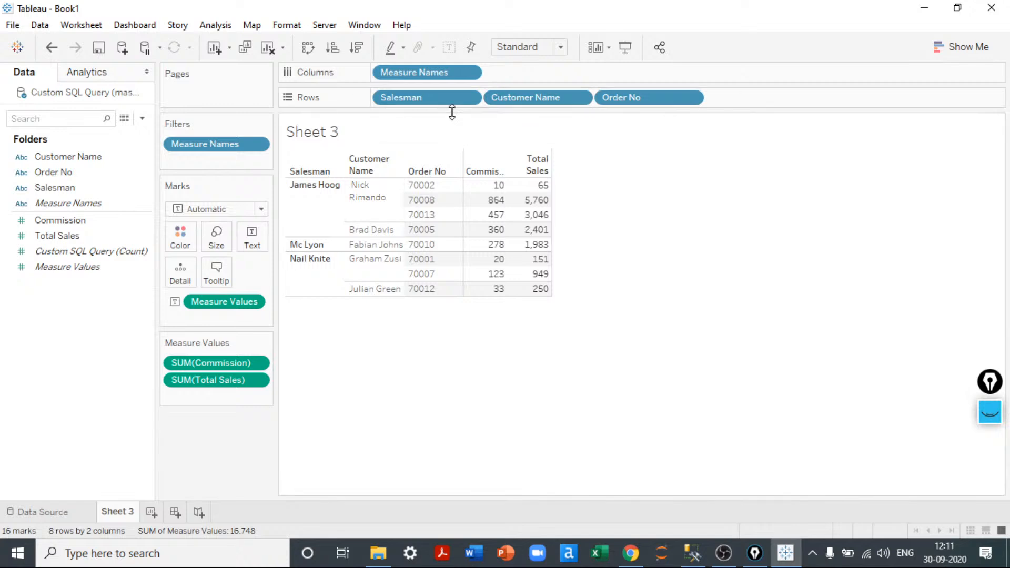
{"action": "left_click_drag", "start_coordinate": [631, 98], "coordinate": [384, 98]}
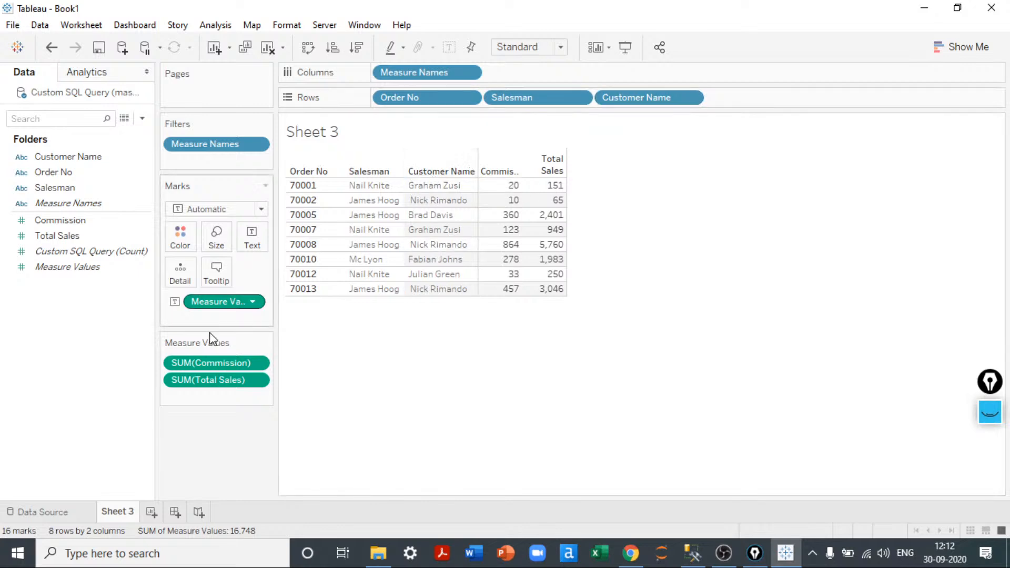
{"action": "left_click_drag", "start_coordinate": [206, 362], "coordinate": [207, 397]}
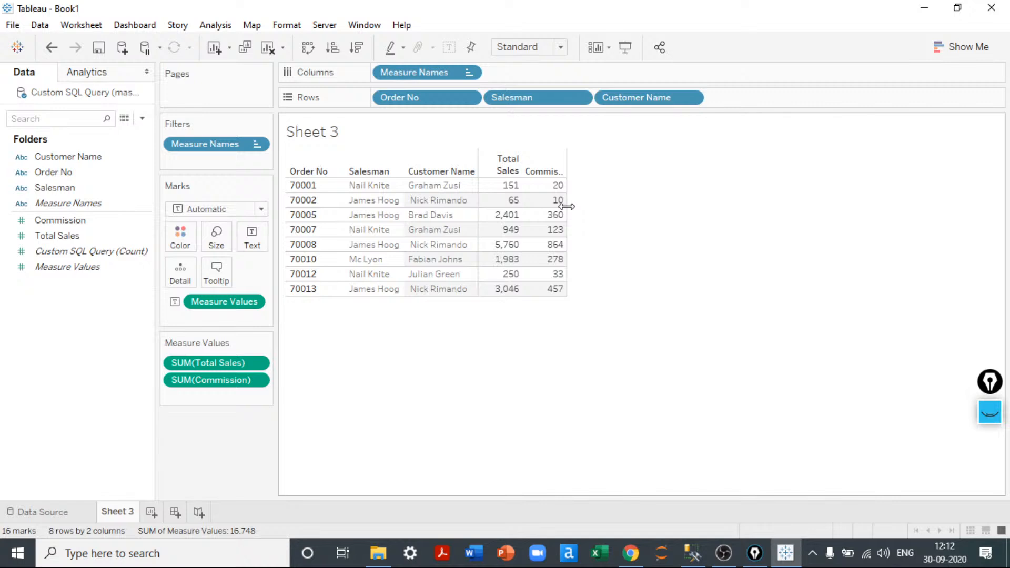
{"action": "left_click_drag", "start_coordinate": [567, 205], "coordinate": [715, 198]}
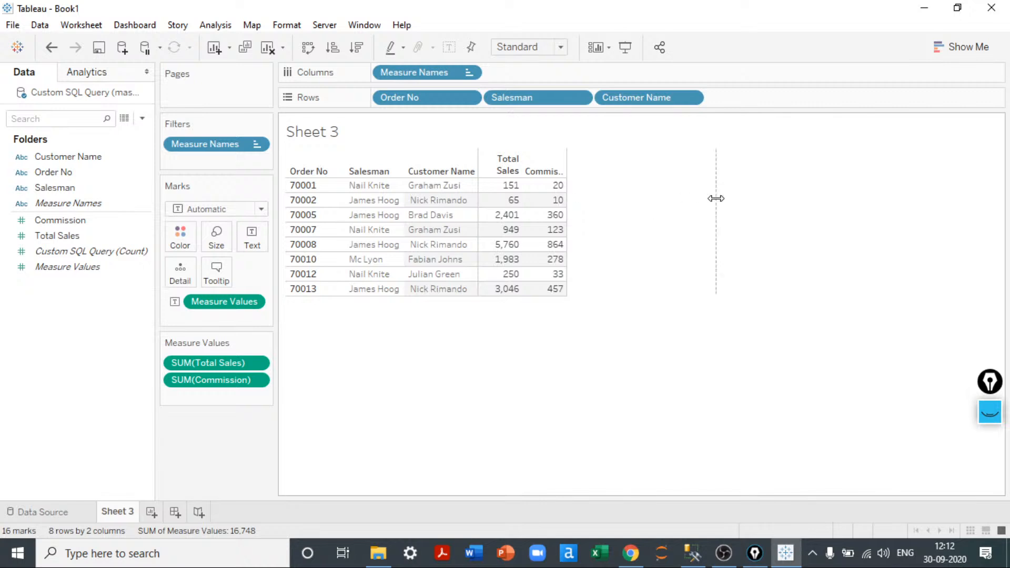
- Convert the text table on Sheet 3 into a horizontal bar chart
{"action": "left_click", "coordinate": [964, 46]}
{"action": "left_click", "coordinate": [893, 156]}
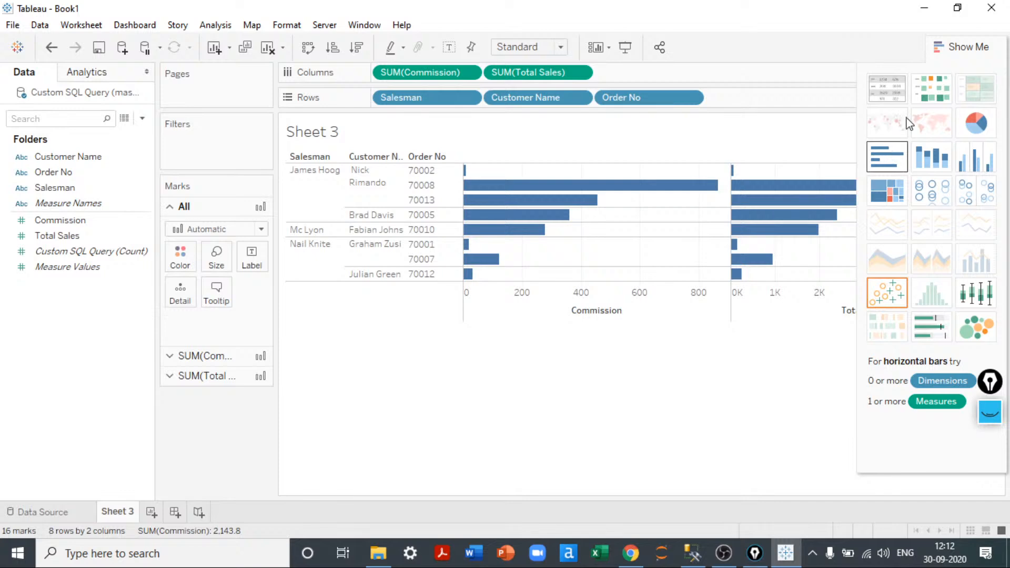
{"action": "left_click", "coordinate": [955, 48]}
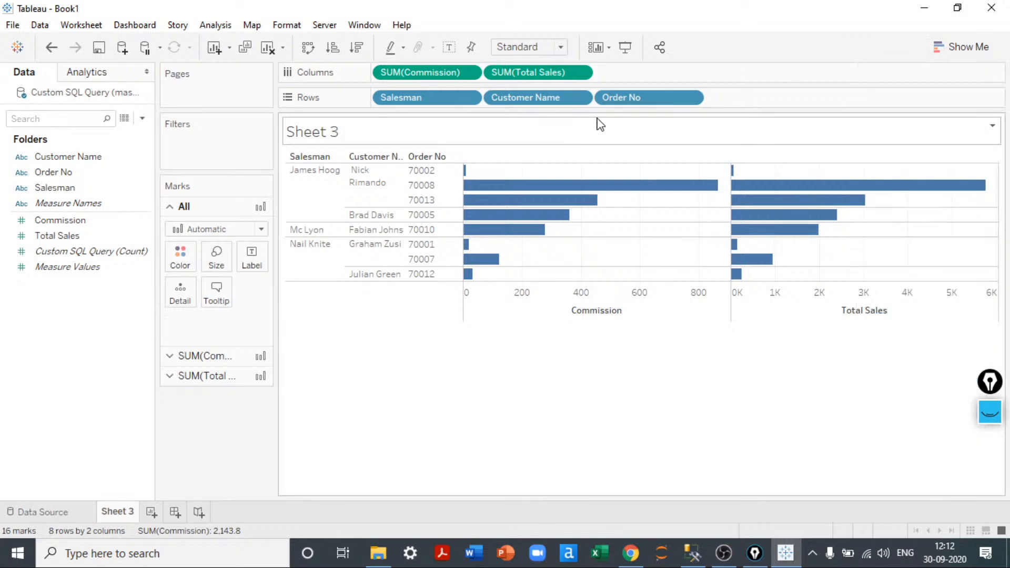
- Order the chart's fields as Order No, Salesman, Customer Name and Total Sales before Commission, and show value labels on the bars
{"action": "left_click_drag", "start_coordinate": [618, 101], "coordinate": [382, 100]}
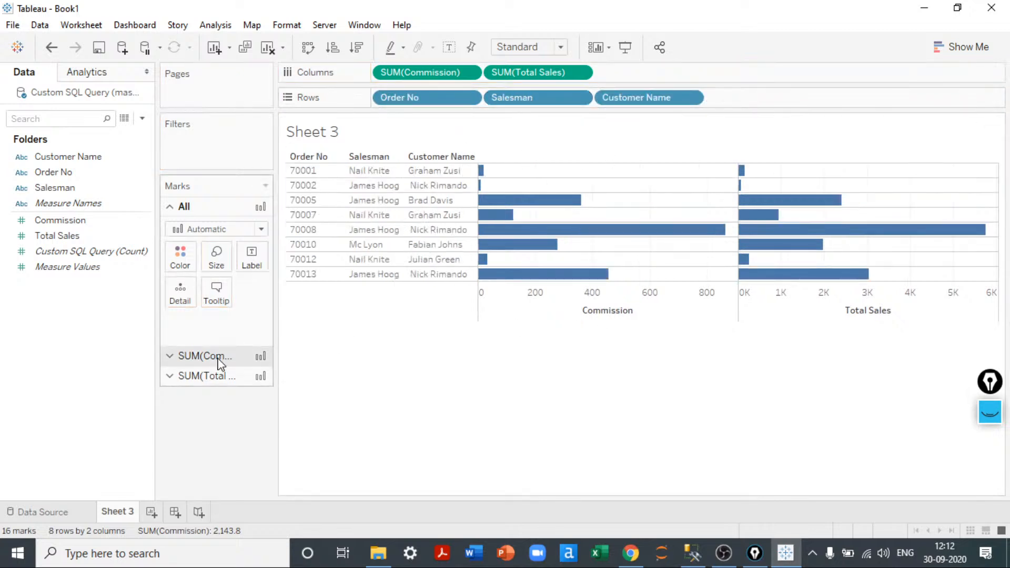
{"action": "mouse_move", "coordinate": [528, 74]}
{"action": "left_mouse_down"}
{"action": "mouse_move", "coordinate": [535, 81]}
{"action": "mouse_move", "coordinate": [390, 81]}
{"action": "left_mouse_up"}
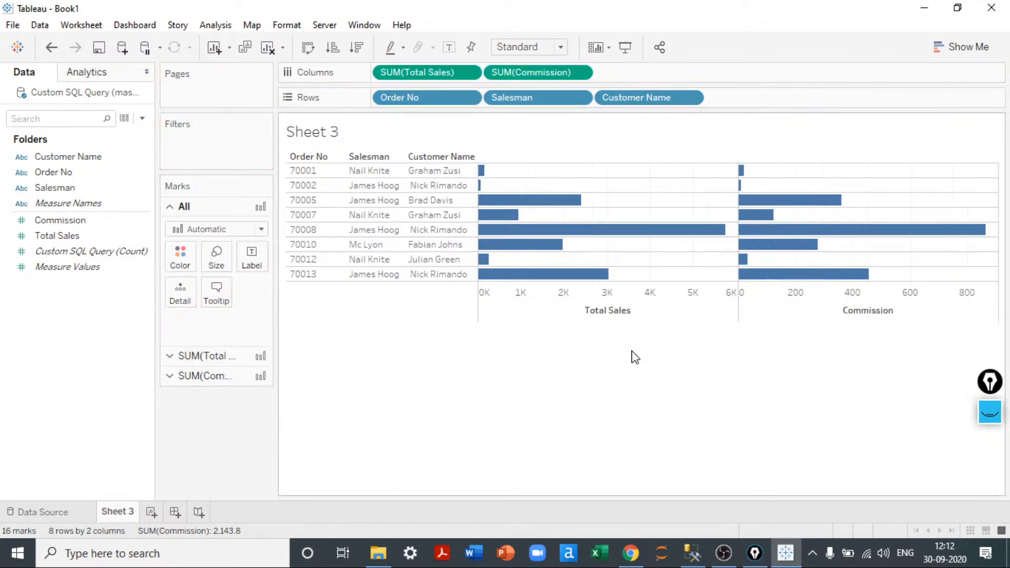
{"action": "left_click", "coordinate": [450, 49]}
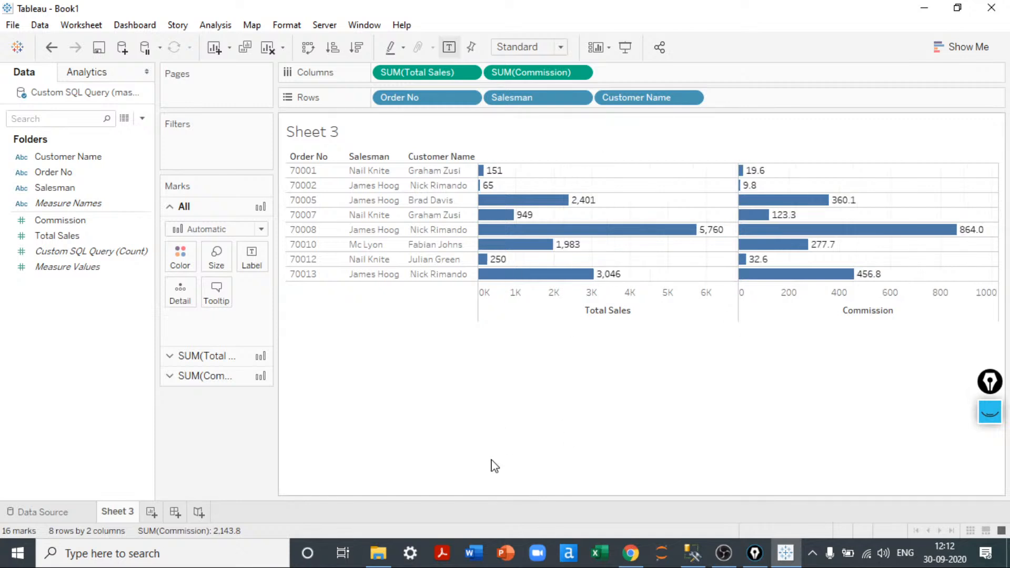
- View the bar chart in presentation mode, return to the worksheet and clear Sheet 3
{"action": "left_click", "coordinate": [626, 47]}
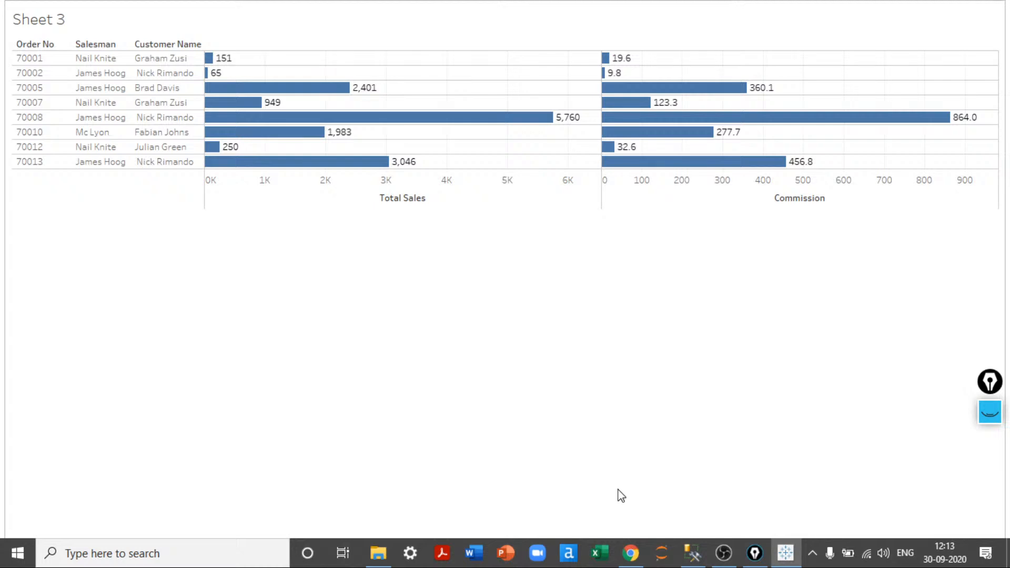
{"action": "key", "text": "Escape"}
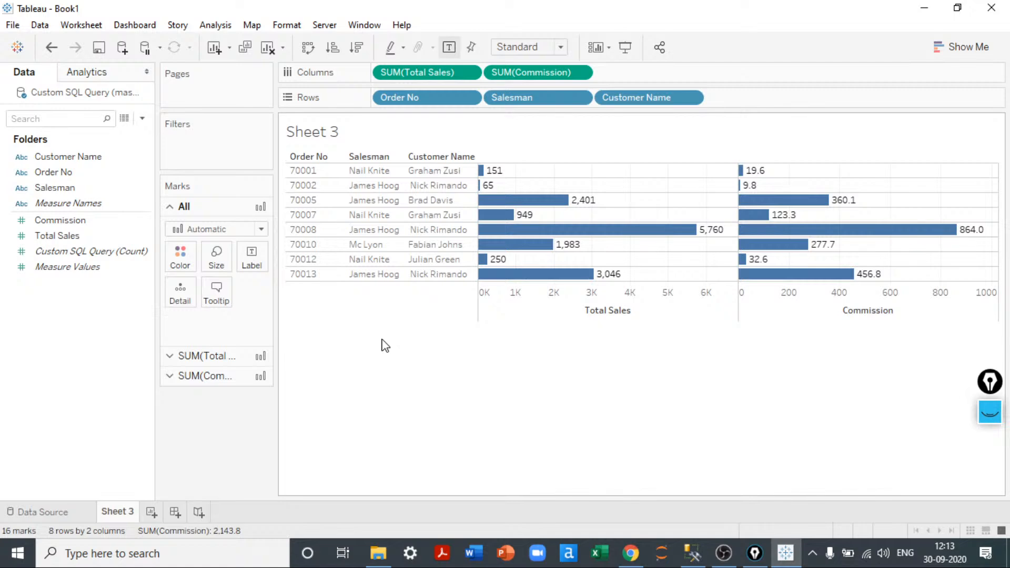
{"action": "left_click", "coordinate": [268, 48]}
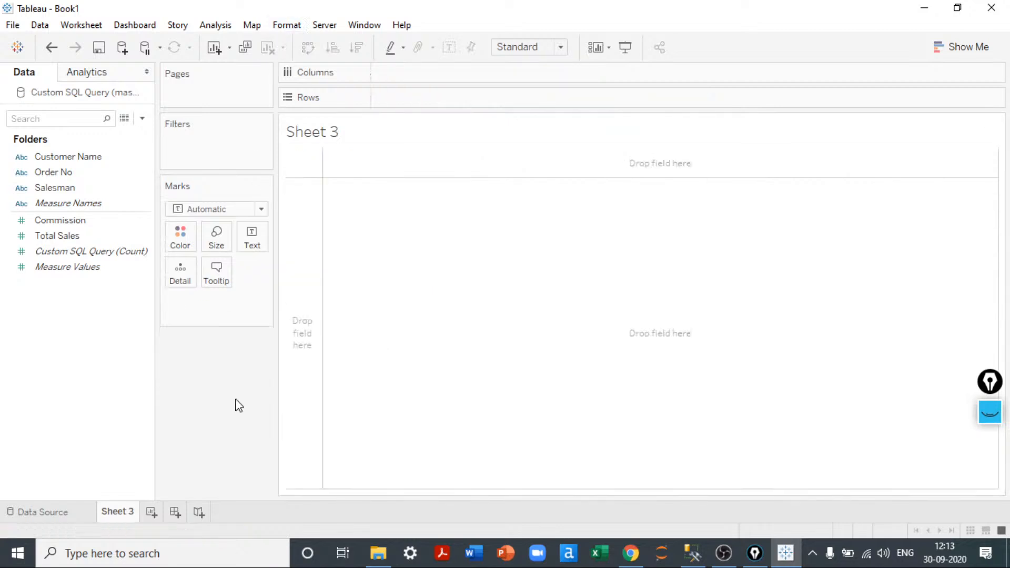
- Close the Custom SQL Query data source and go to the page for connecting to new data
{"action": "right_click", "coordinate": [107, 97]}
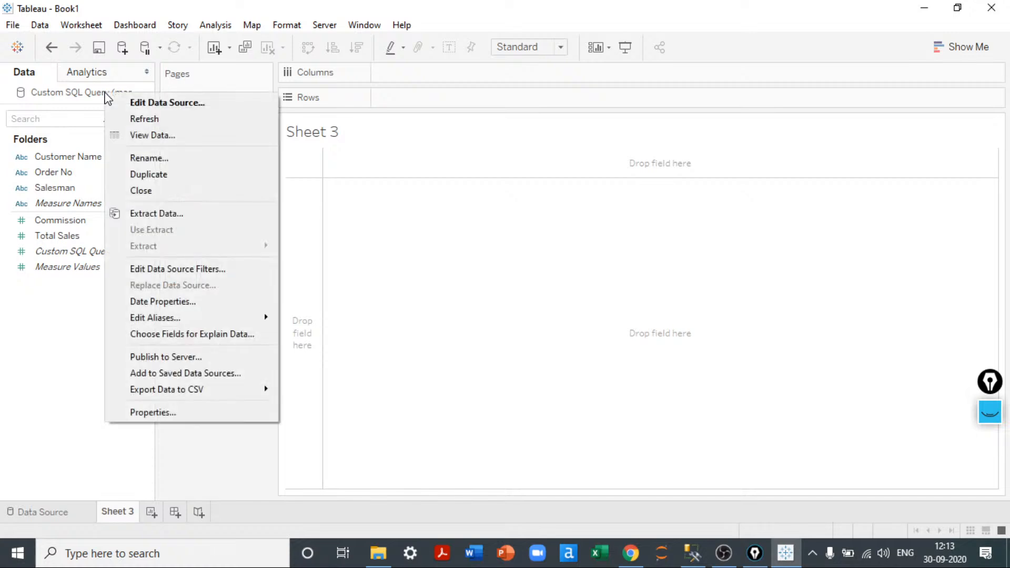
{"action": "left_click", "coordinate": [154, 190]}
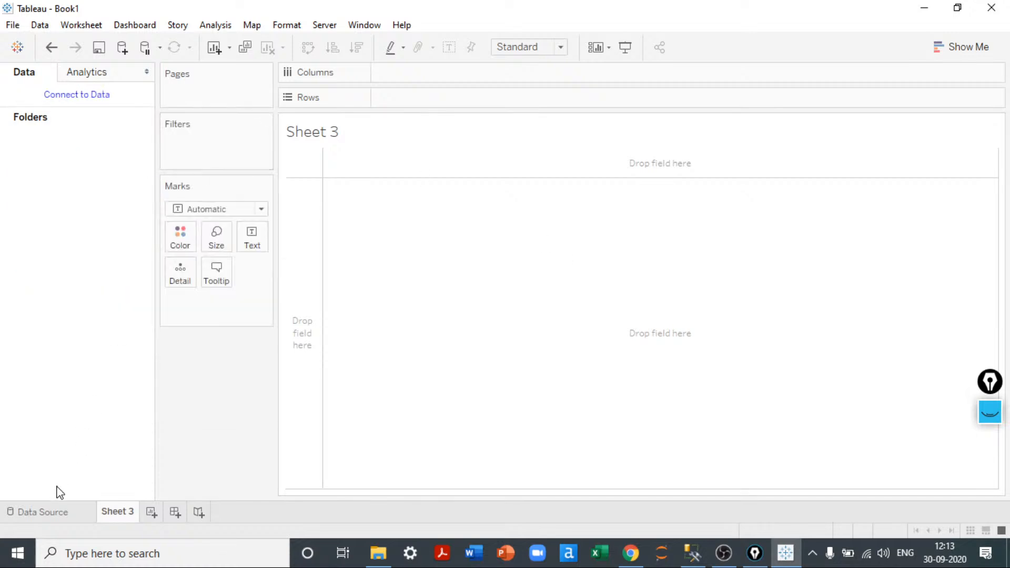
{"action": "left_click", "coordinate": [56, 504]}
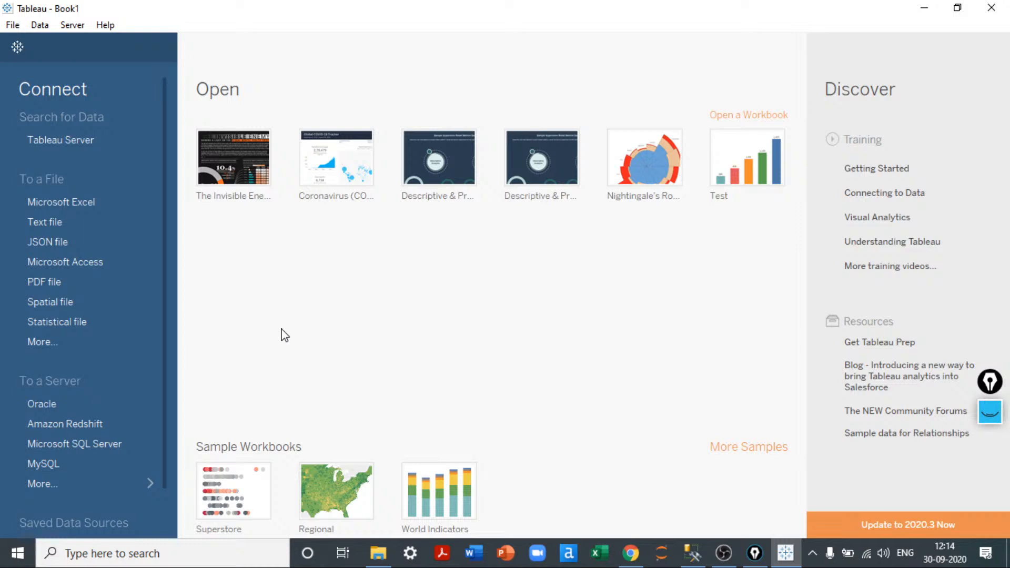
- Start an Excel connection and browse to the Chapter02 folder in the Exercise Files of Ex_Files_Tableau10_EssT_Update
{"action": "left_click", "coordinate": [66, 207]}
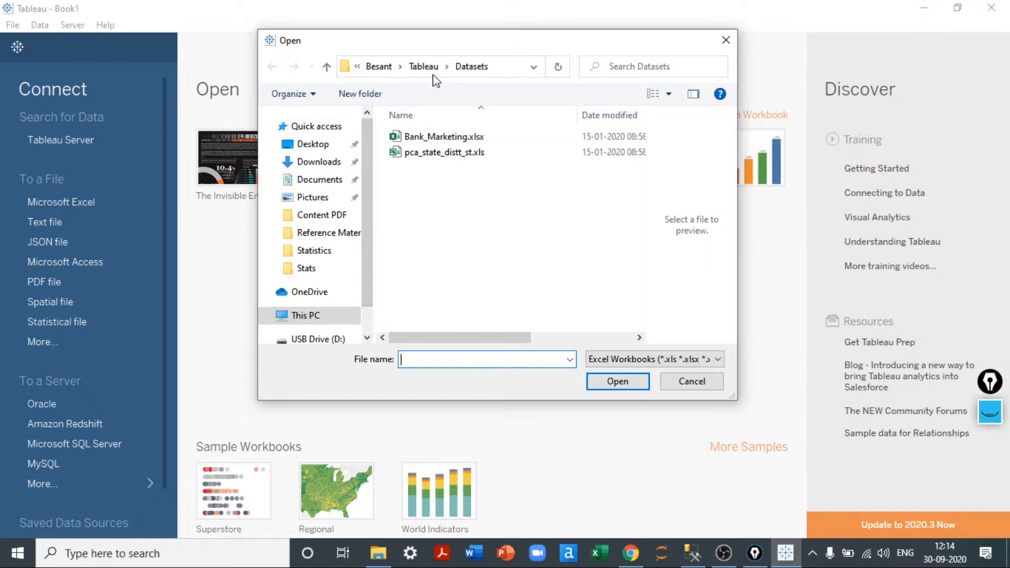
{"action": "left_click", "coordinate": [426, 67]}
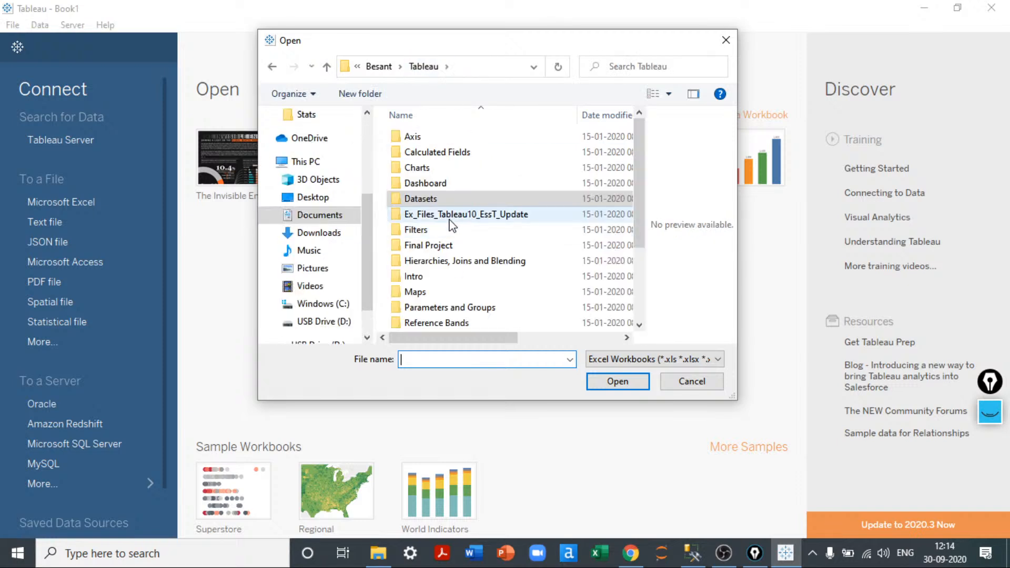
{"action": "double_click", "coordinate": [450, 216]}
{"action": "double_click", "coordinate": [415, 138]}
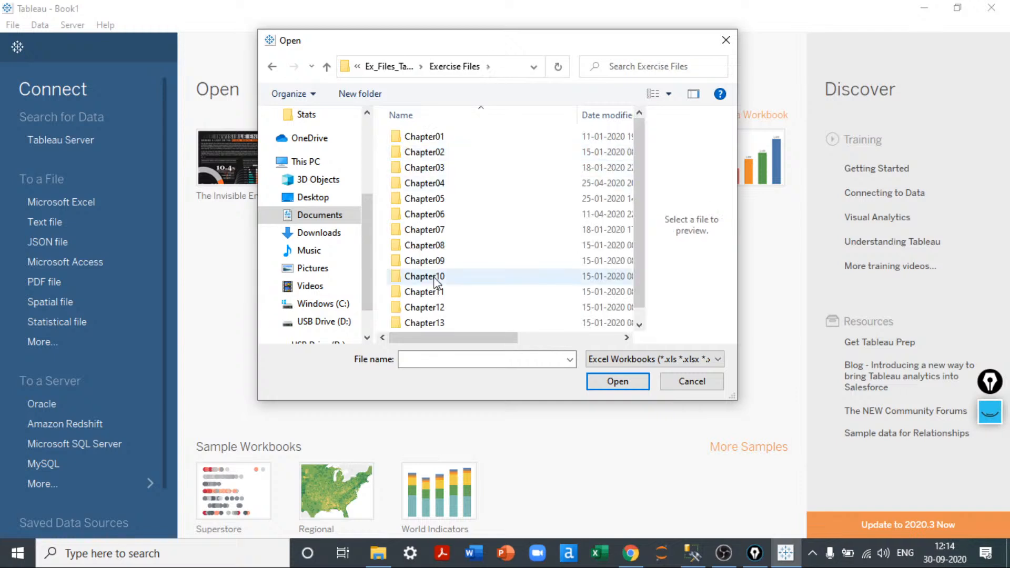
{"action": "double_click", "coordinate": [424, 184]}
{"action": "key", "text": "alt+Left"}
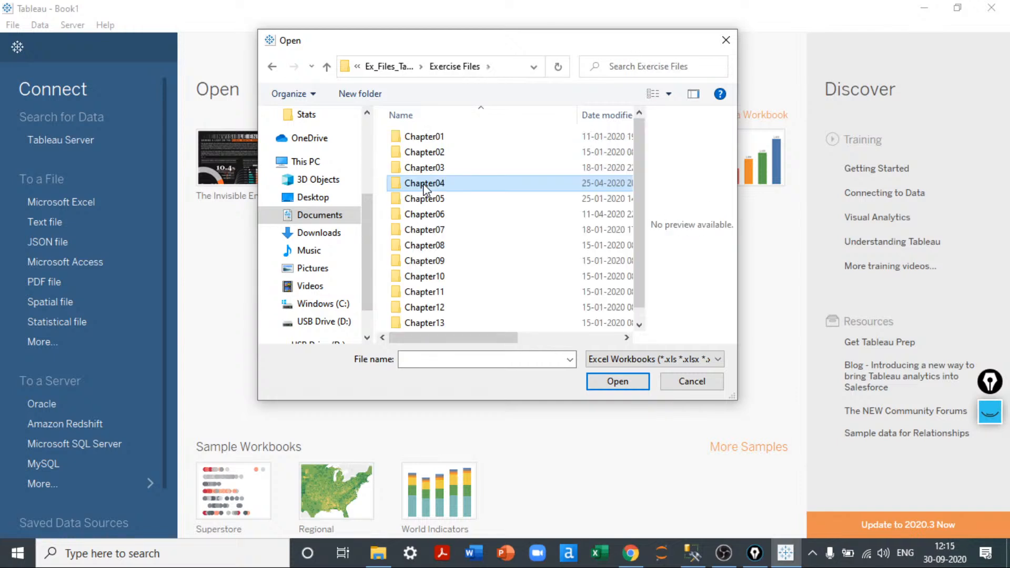
{"action": "key", "text": "Up"}
{"action": "key", "text": "Return"}
{"action": "key", "text": "alt+Left"}
{"action": "key", "text": "alt+Left"}
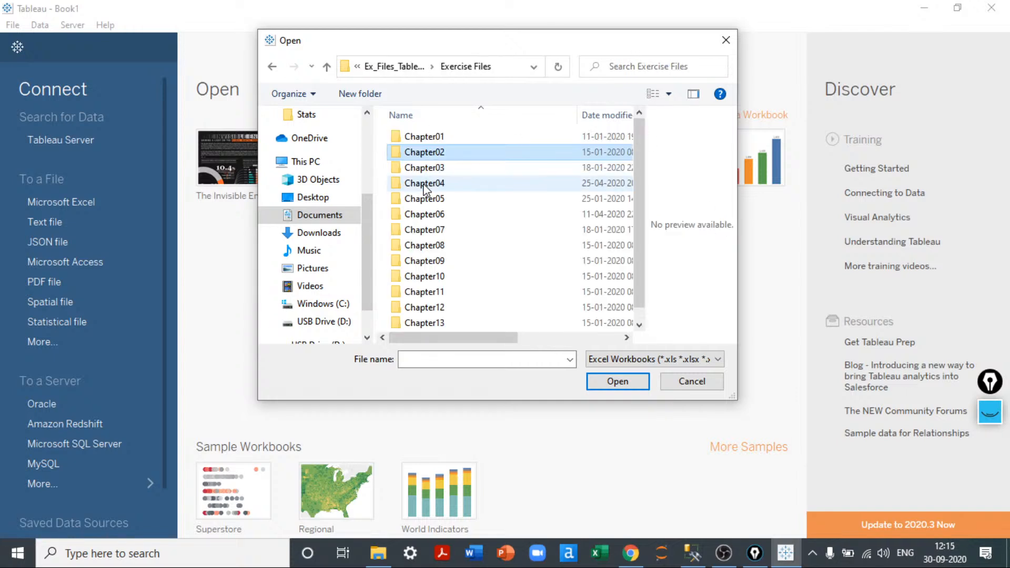
{"action": "key", "text": "alt+Right"}
{"action": "key", "text": "Up"}
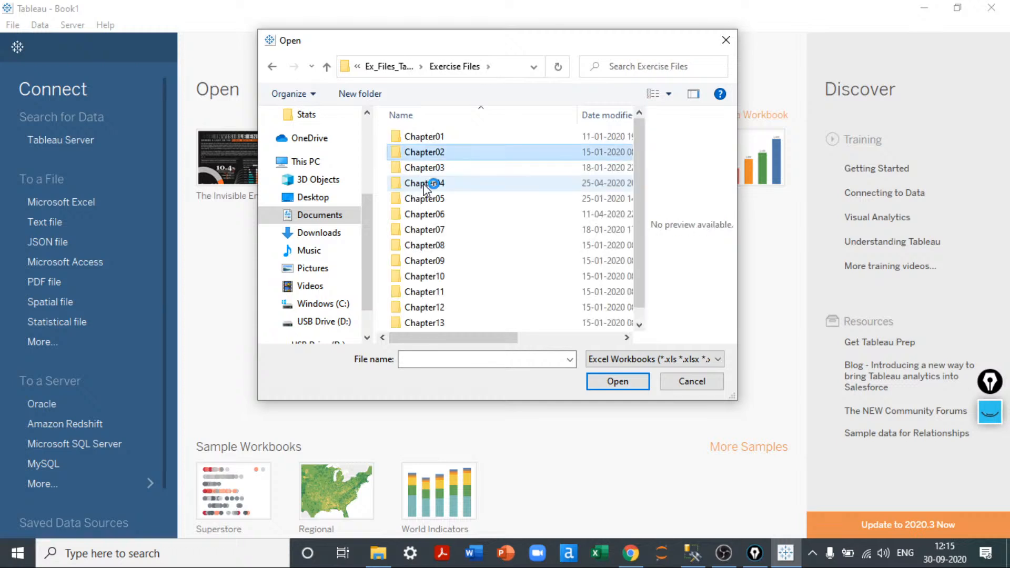
{"action": "key", "text": "Return"}
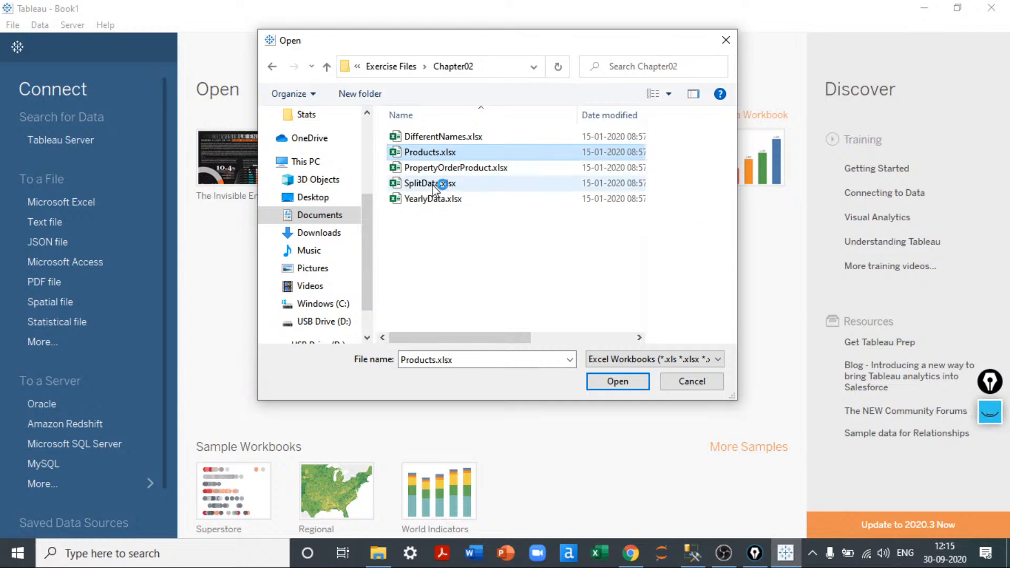
- Connect to the PropertyOrderProduct.xlsx workbook in the Chapter02 folder
{"action": "left_click", "coordinate": [433, 184]}
{"action": "left_click", "coordinate": [436, 168]}
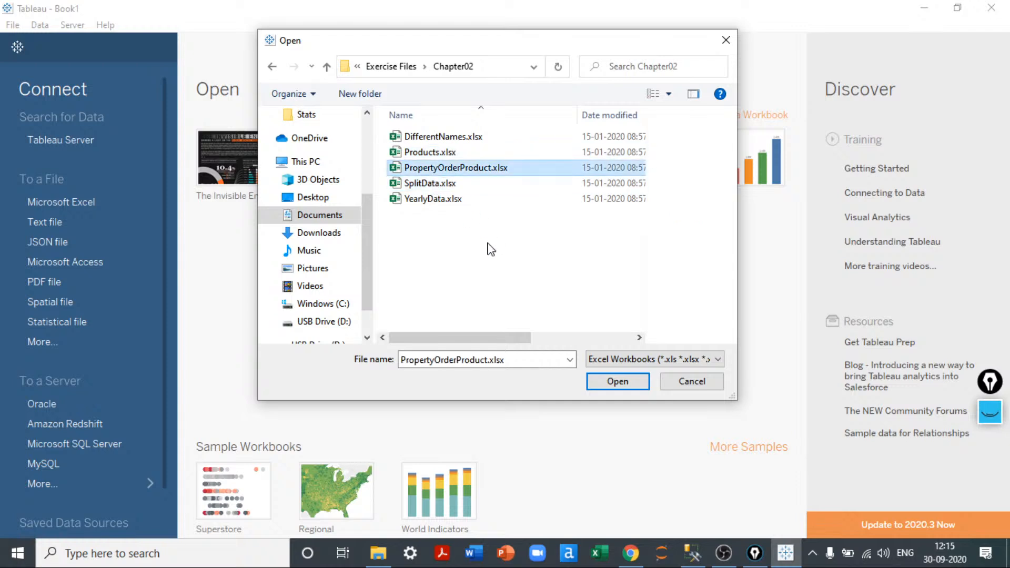
{"action": "left_click", "coordinate": [433, 203]}
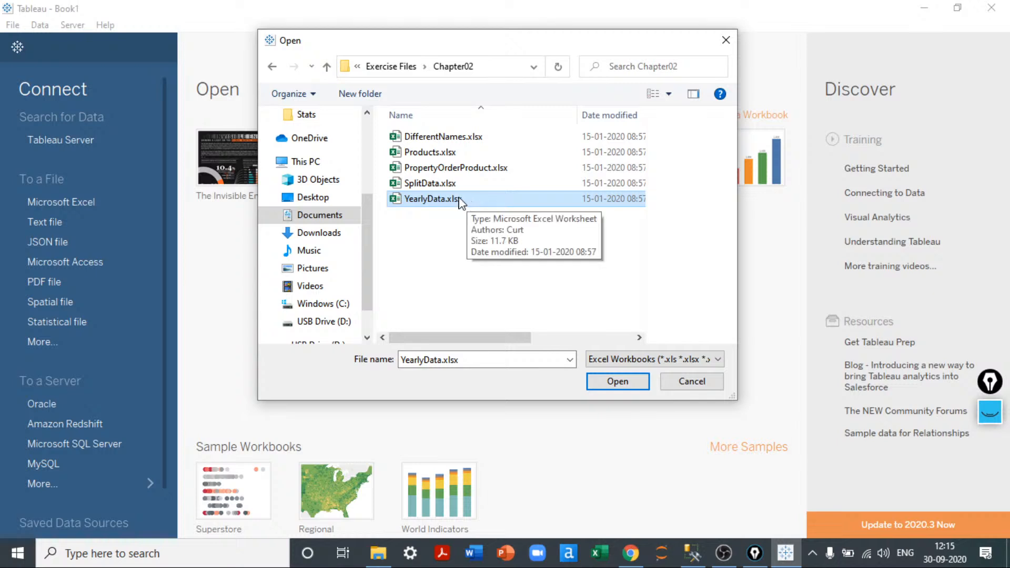
{"action": "left_click", "coordinate": [428, 169]}
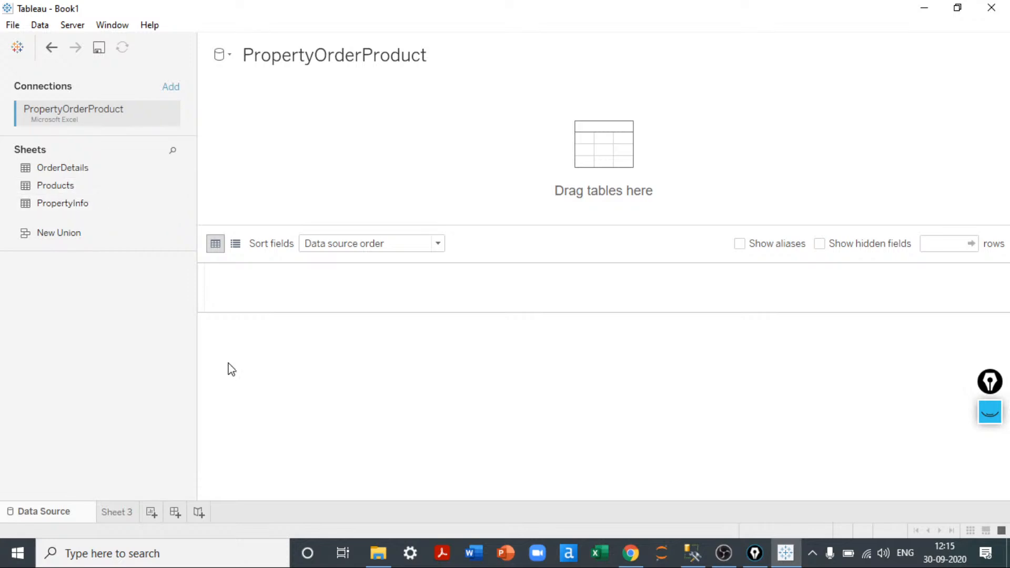
{"action": "left_click", "coordinate": [169, 115]}
{"action": "left_click", "coordinate": [187, 131]}
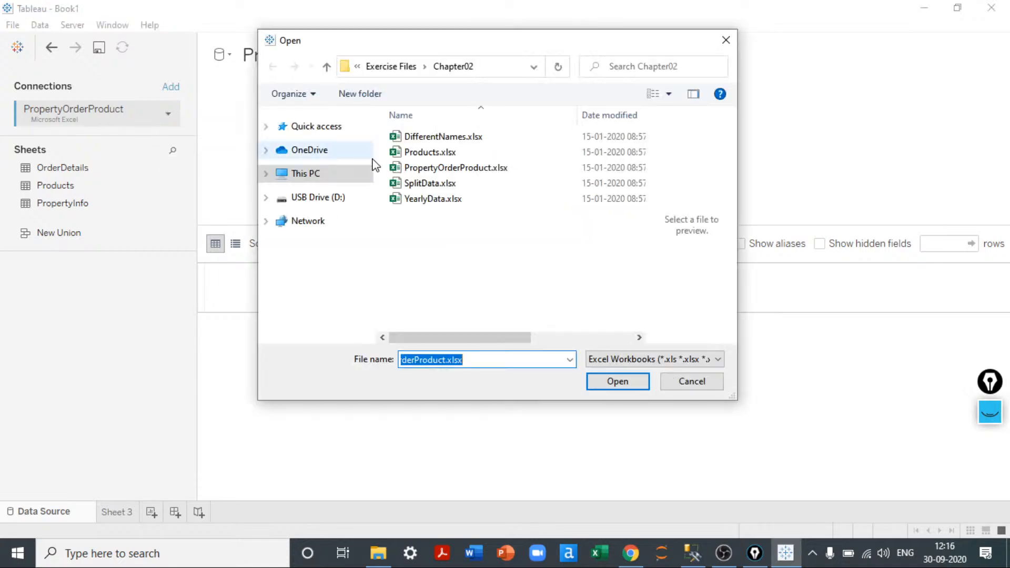
{"action": "left_click", "coordinate": [685, 387]}
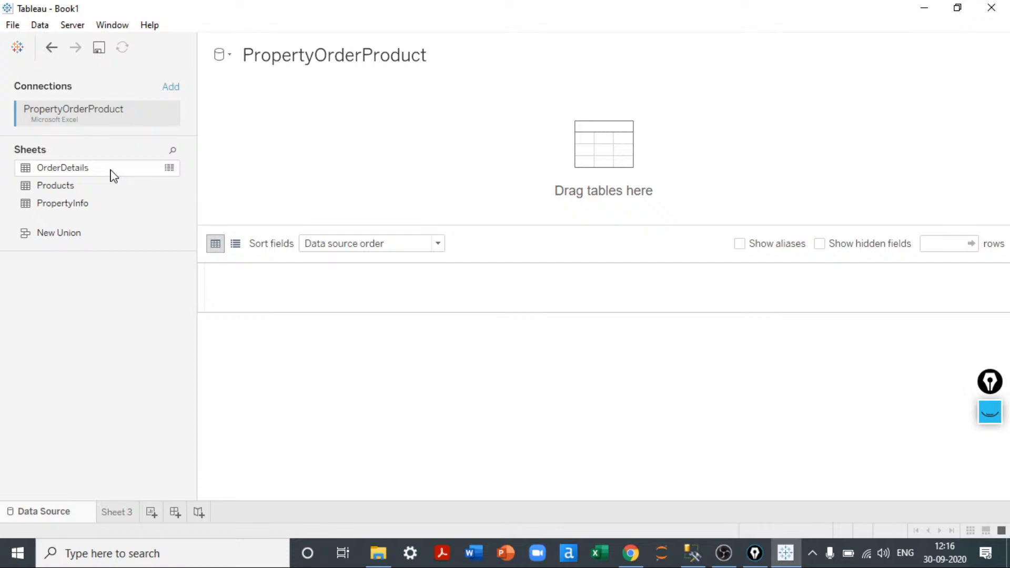
- Add the OrderDetails sheet to the data model and relate the PropertyInfo sheet to it
{"action": "left_click_drag", "start_coordinate": [118, 174], "coordinate": [311, 142]}
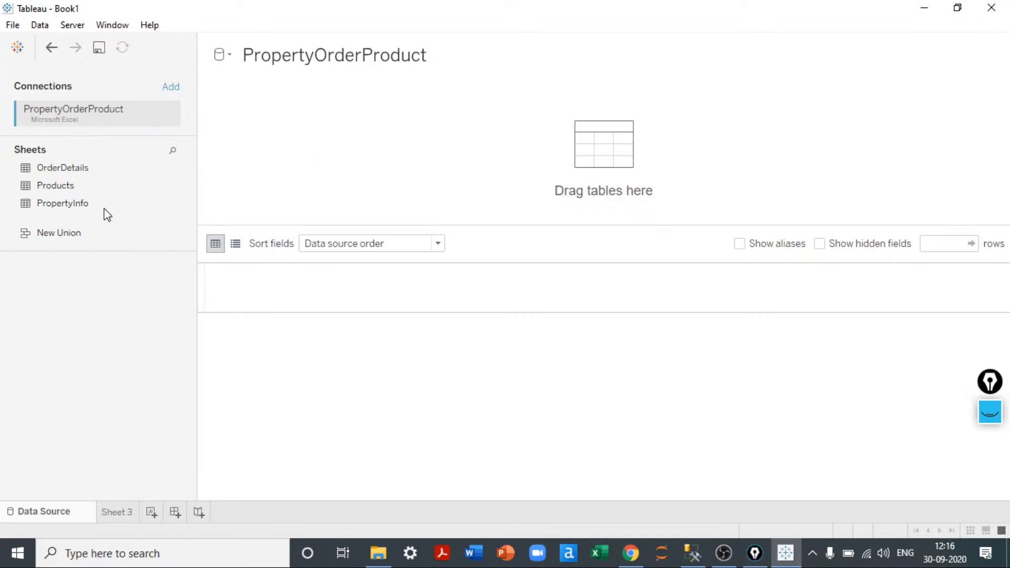
{"action": "left_click_drag", "start_coordinate": [92, 208], "coordinate": [380, 185]}
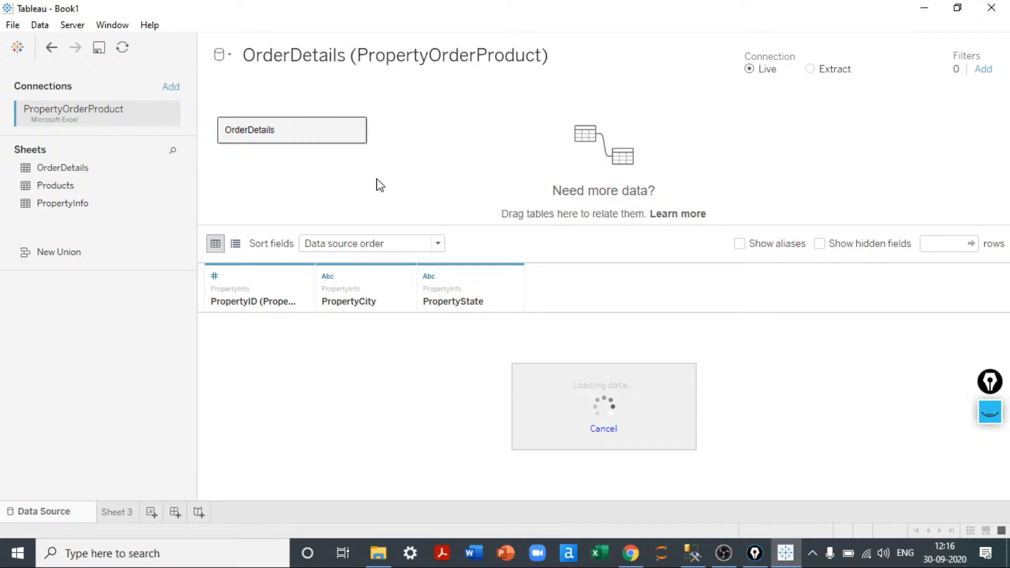
{"action": "left_click", "coordinate": [326, 321]}
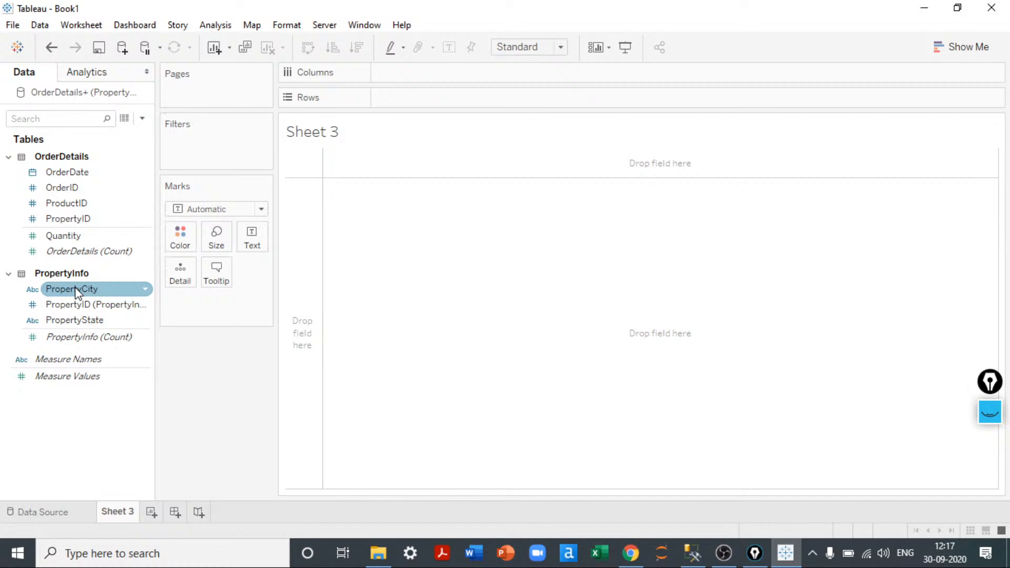
- List the ProductID values as rows on Sheet 3 and remove the field from the view again
{"action": "double_click", "coordinate": [64, 204]}
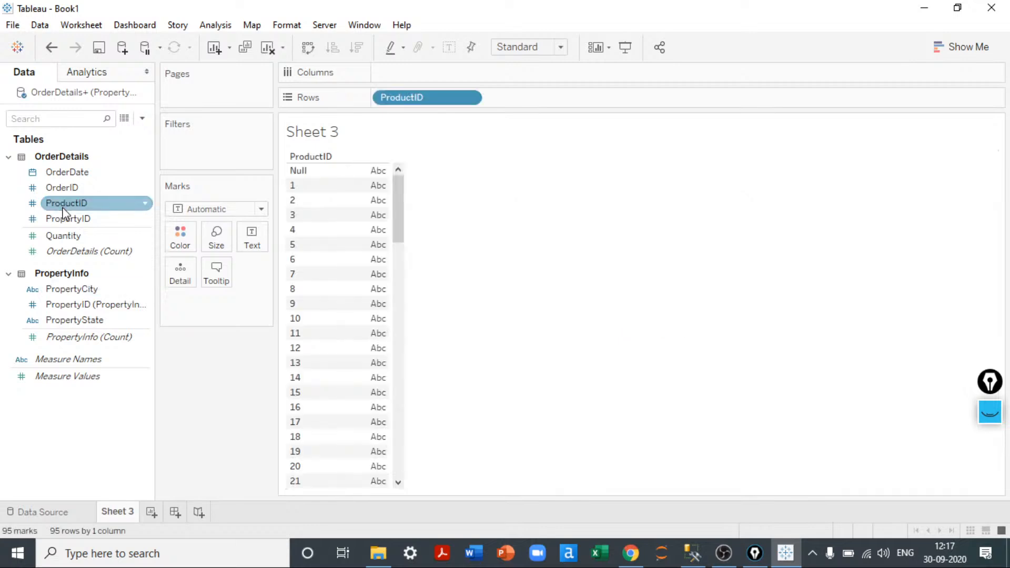
{"action": "left_click_drag", "start_coordinate": [399, 195], "coordinate": [401, 175]}
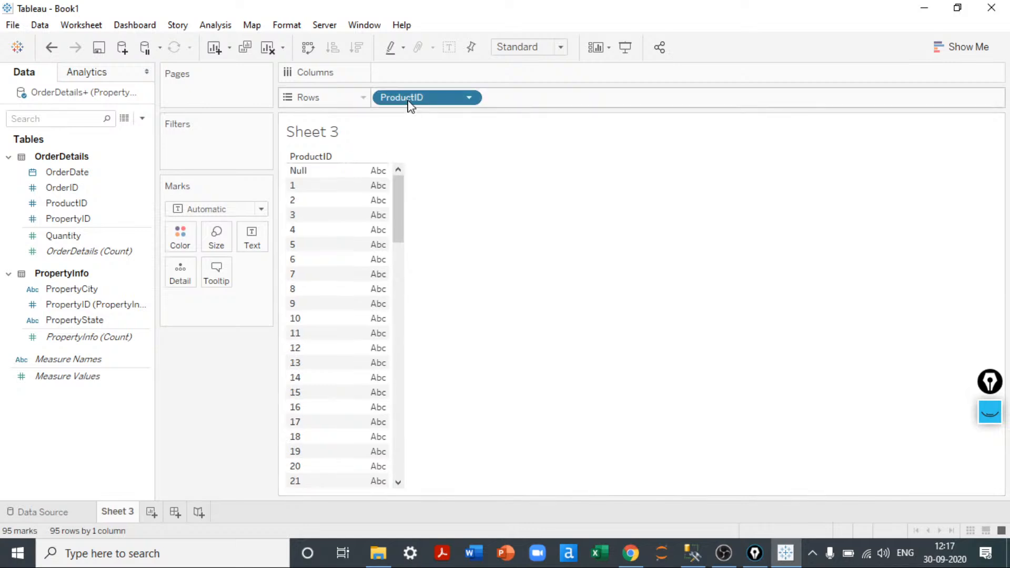
{"action": "left_click_drag", "start_coordinate": [411, 98], "coordinate": [251, 212]}
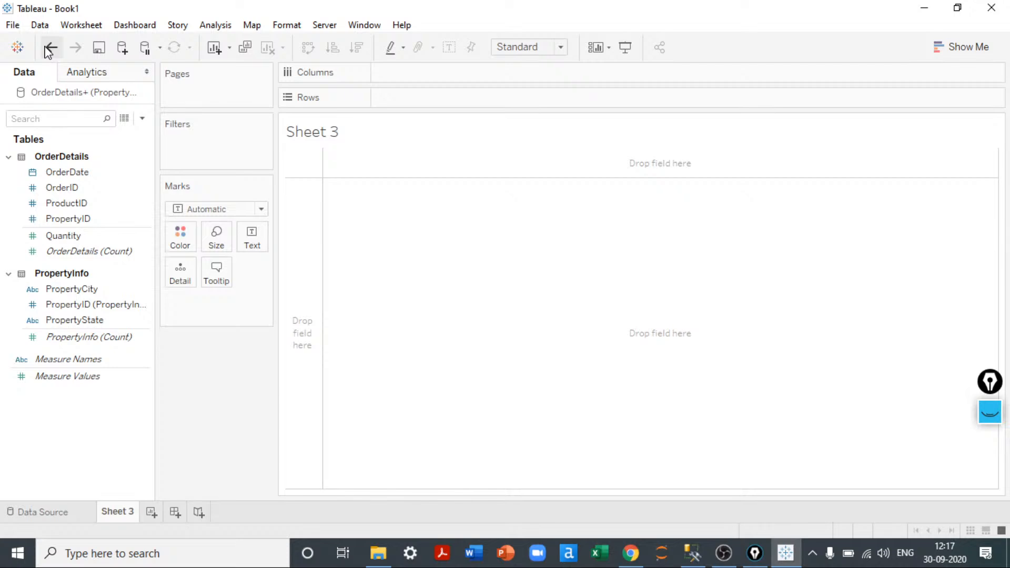
- Add the Products.xlsx workbook from the Chapter02 folder as a second, separate data source
{"action": "left_click", "coordinate": [40, 25]}
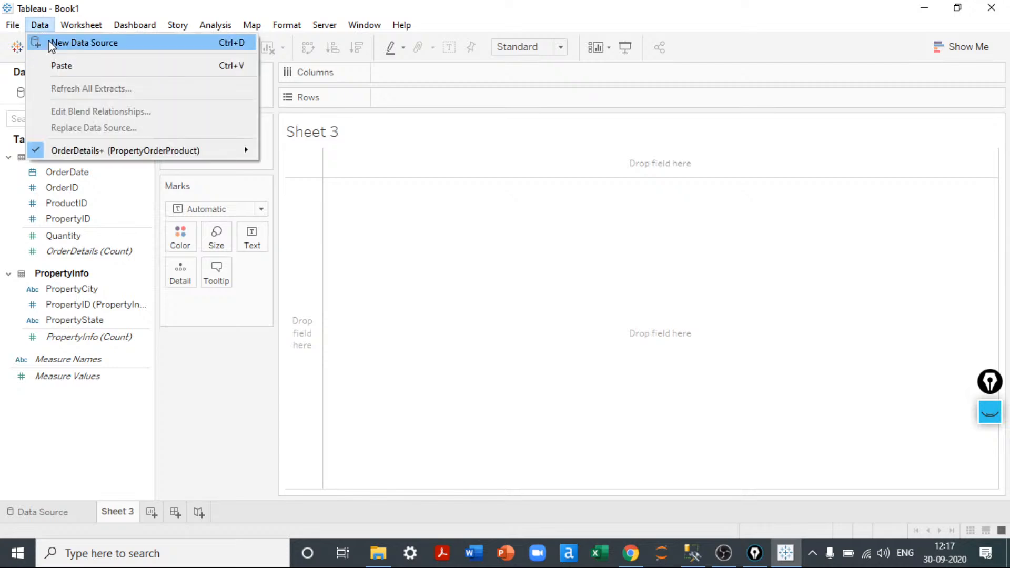
{"action": "left_click", "coordinate": [51, 44]}
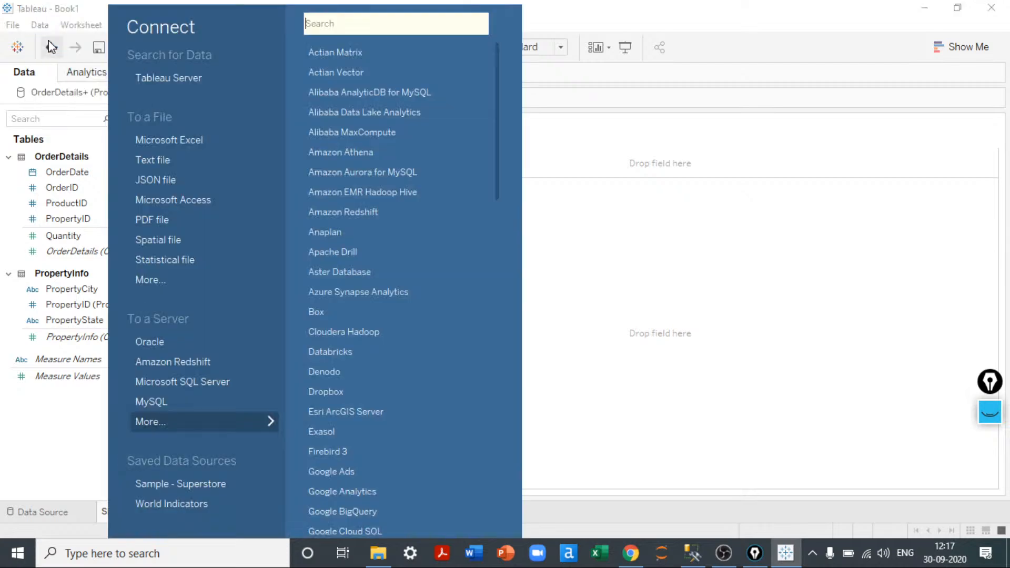
{"action": "left_click", "coordinate": [184, 150]}
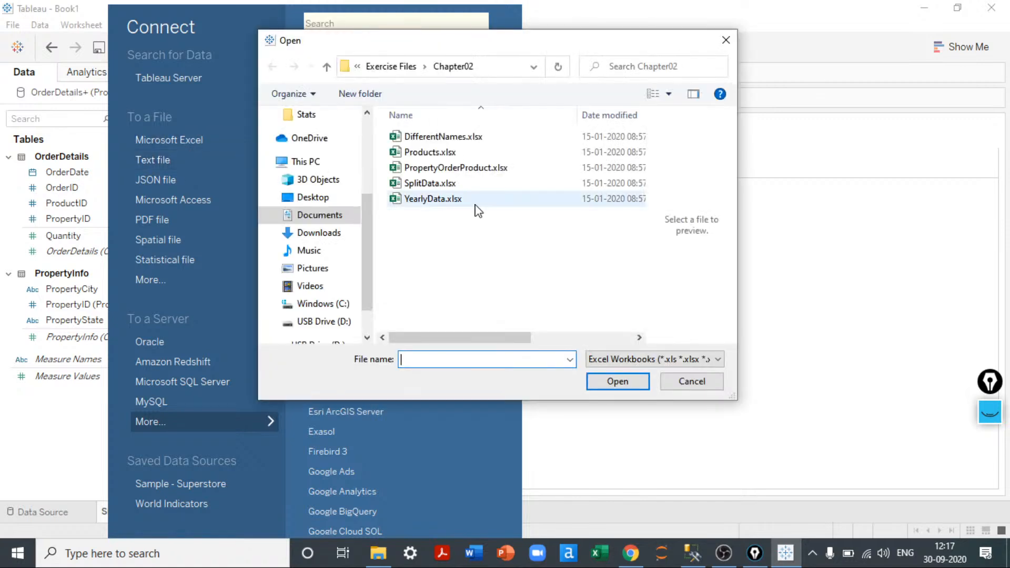
{"action": "double_click", "coordinate": [463, 153]}
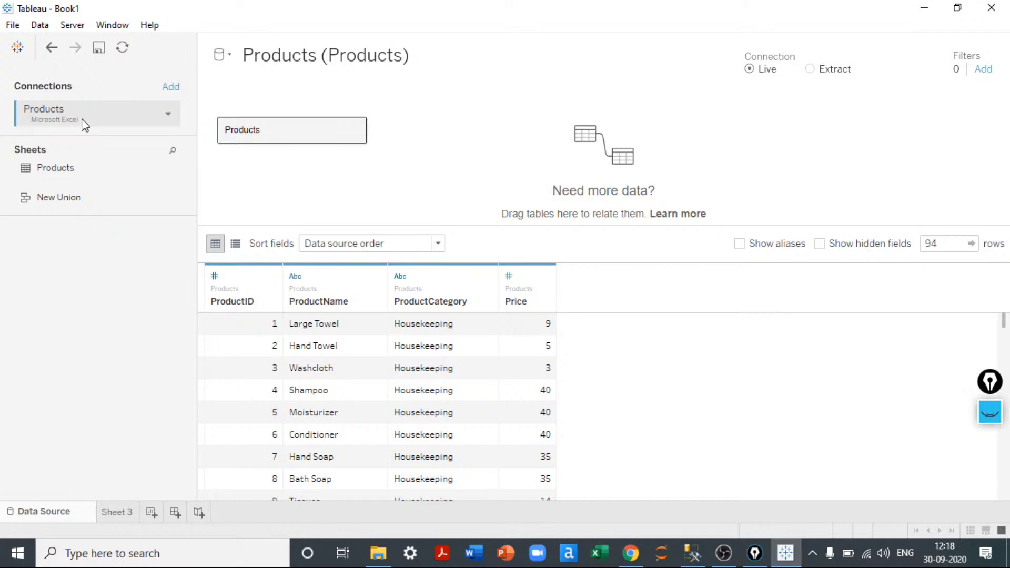
- View the OrderDetails+ (PropertyOrderProduct) data source and return to the Products data source
{"action": "left_click", "coordinate": [229, 57]}
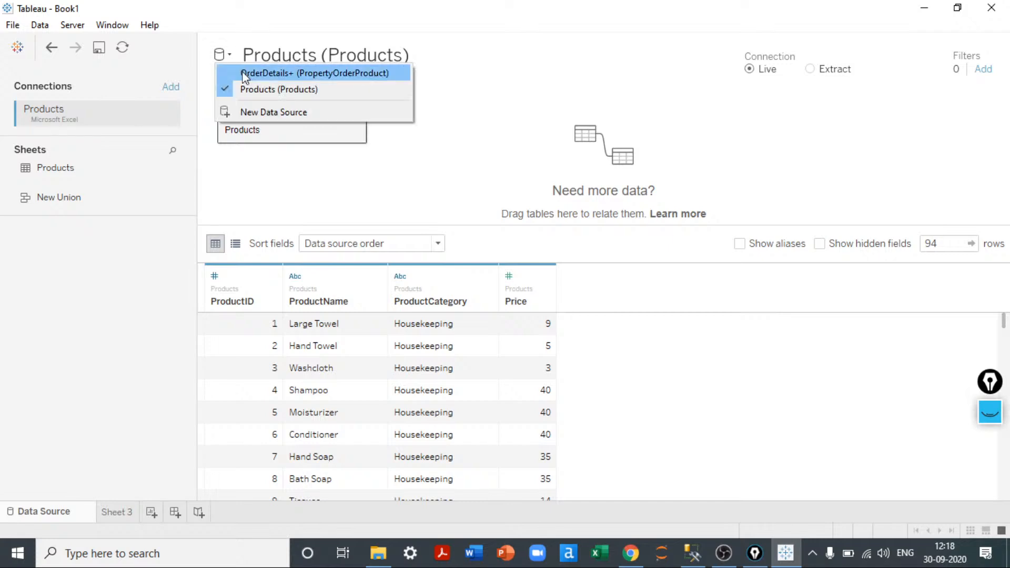
{"action": "left_click", "coordinate": [273, 74]}
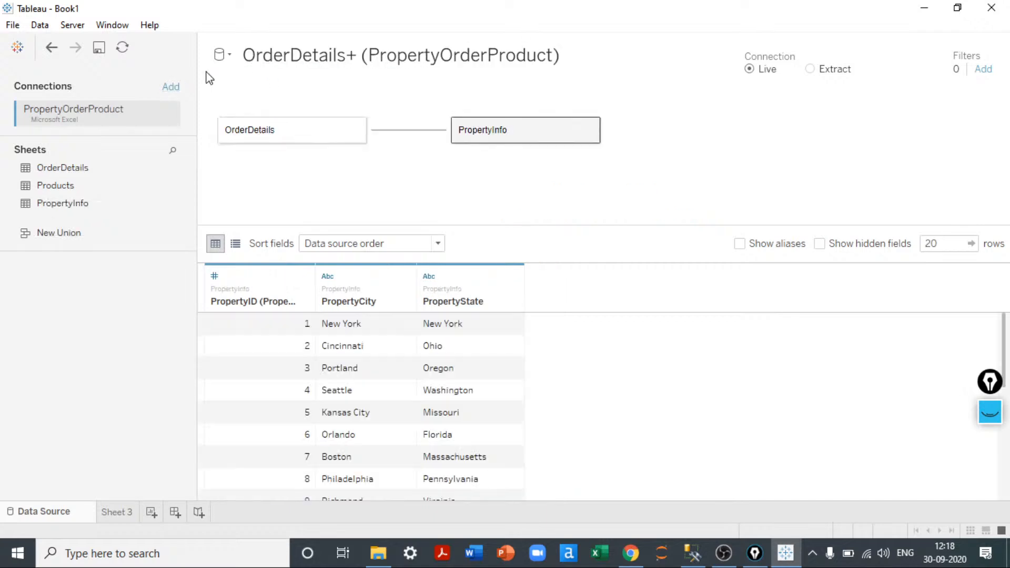
{"action": "left_click", "coordinate": [223, 58]}
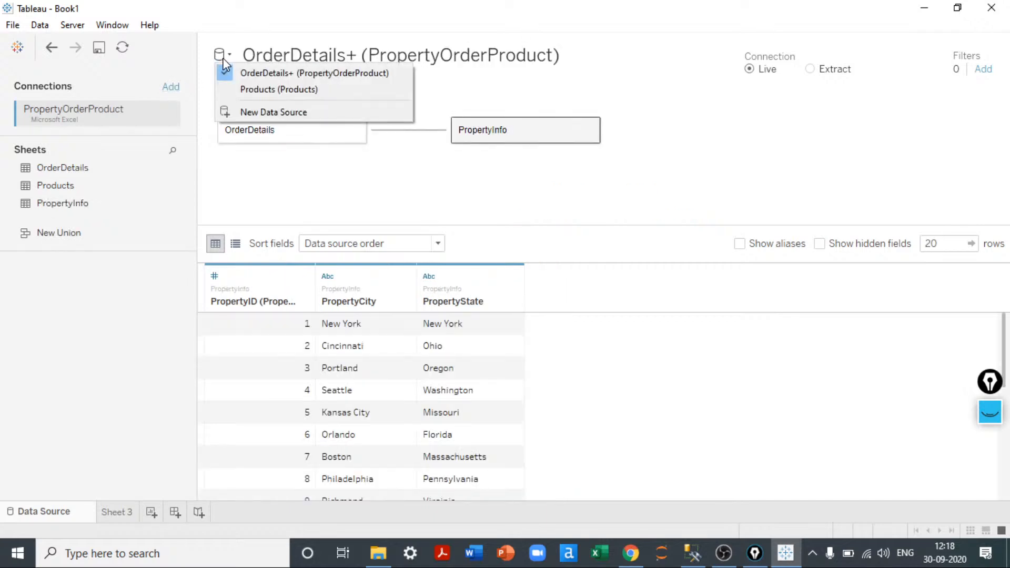
{"action": "left_click", "coordinate": [232, 88]}
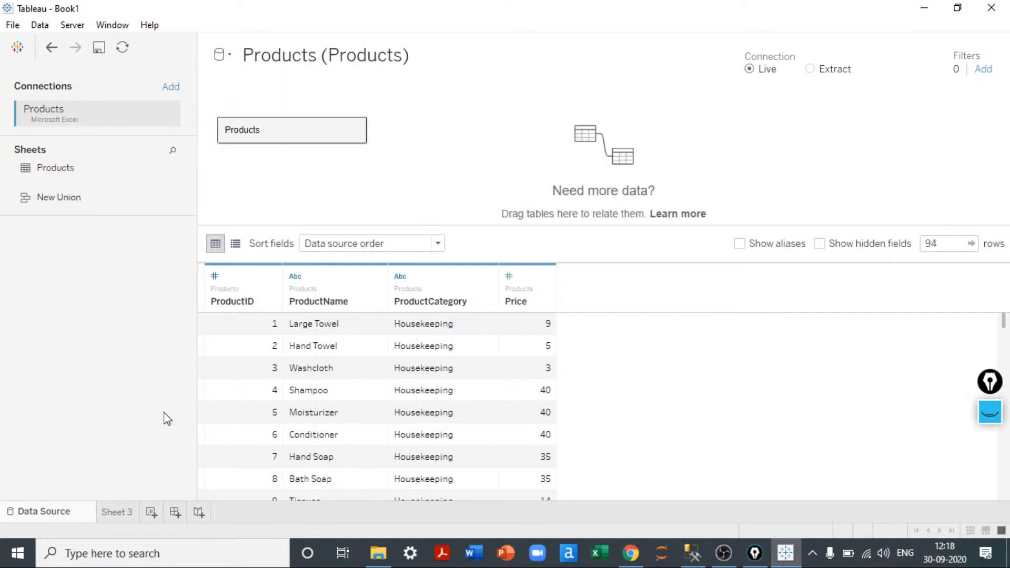
- On Sheet 3, widen the Data pane and compare the fields of the OrderDetails+ and Products data sources
{"action": "left_click", "coordinate": [116, 513]}
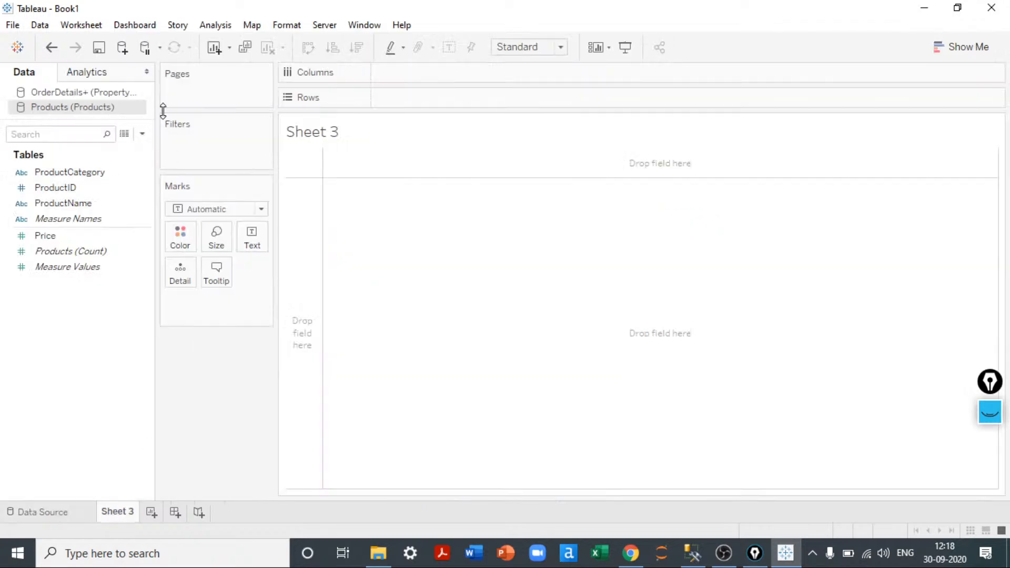
{"action": "left_click_drag", "start_coordinate": [156, 108], "coordinate": [207, 107]}
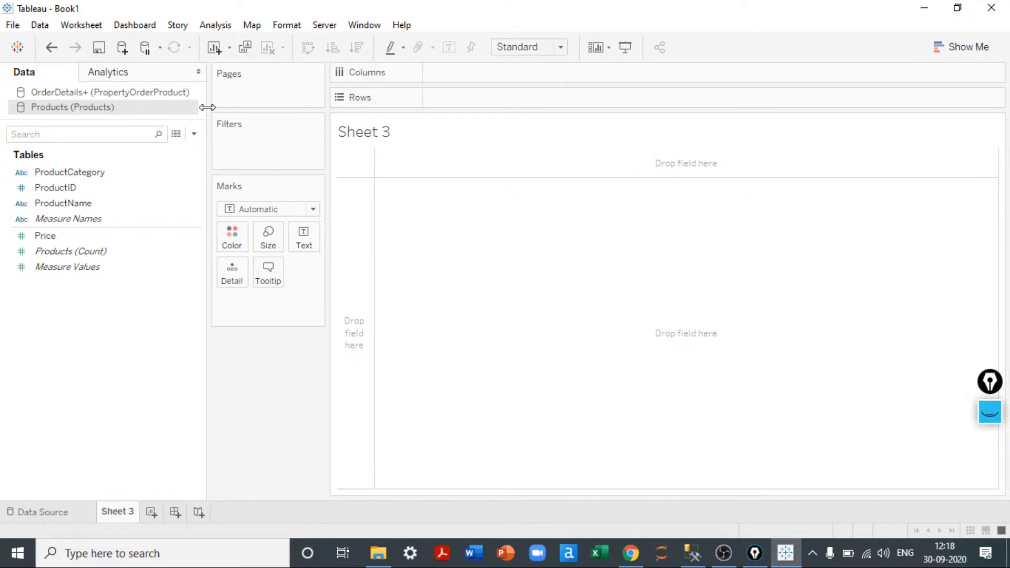
{"action": "left_click", "coordinate": [131, 94]}
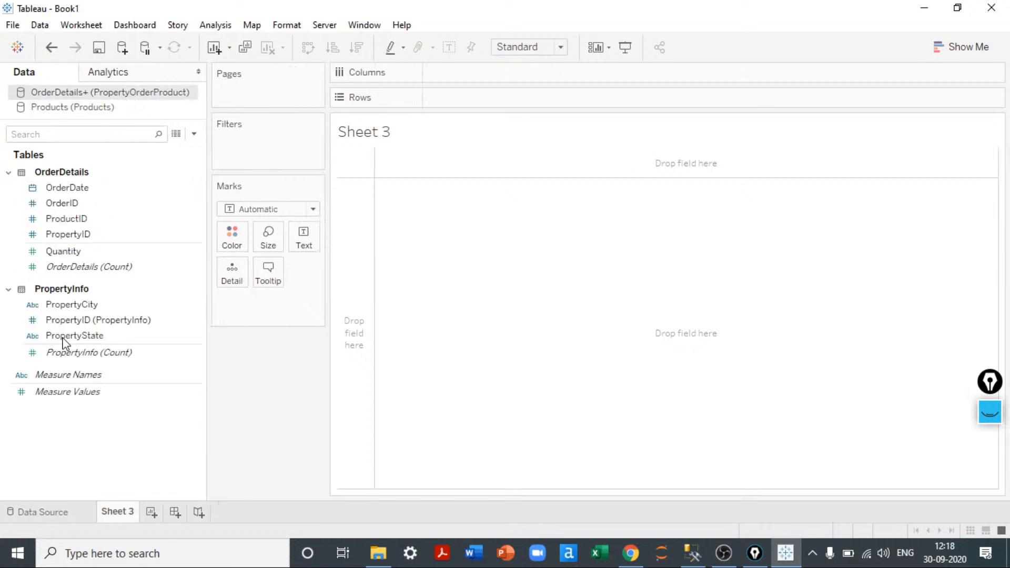
{"action": "left_click", "coordinate": [71, 306]}
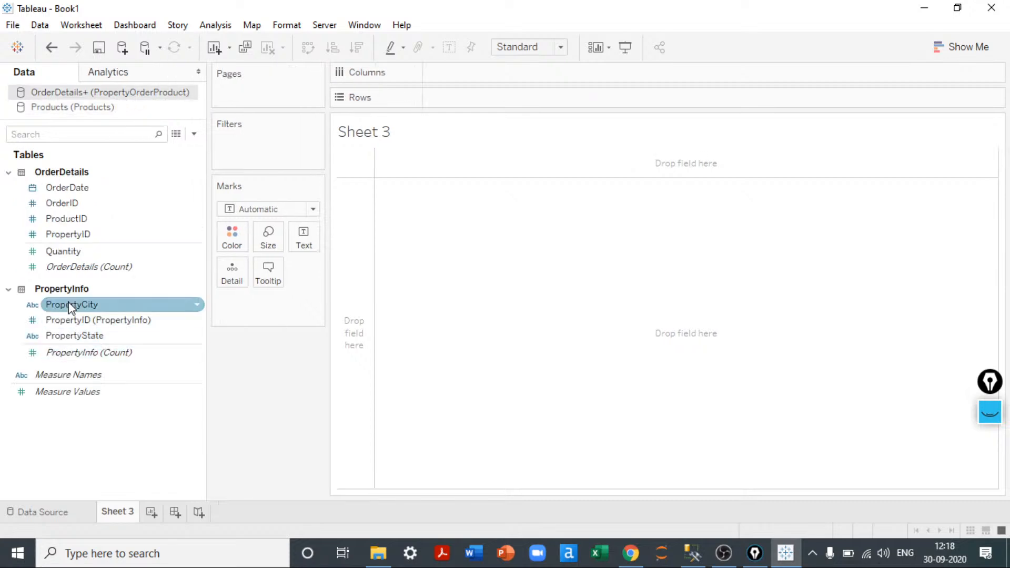
{"action": "left_click", "coordinate": [80, 109]}
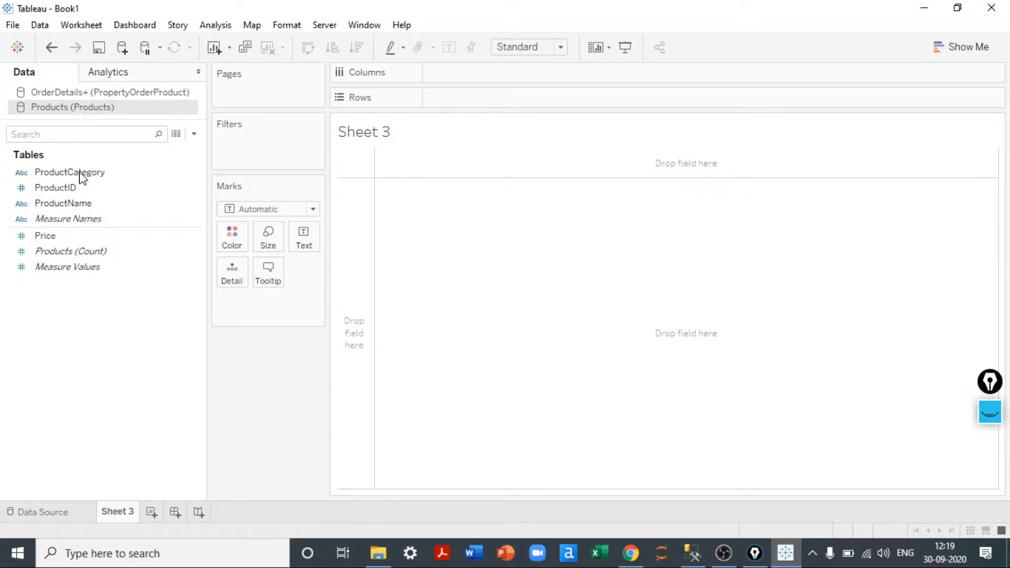
{"action": "left_click", "coordinate": [84, 253]}
{"action": "left_click", "coordinate": [58, 93]}
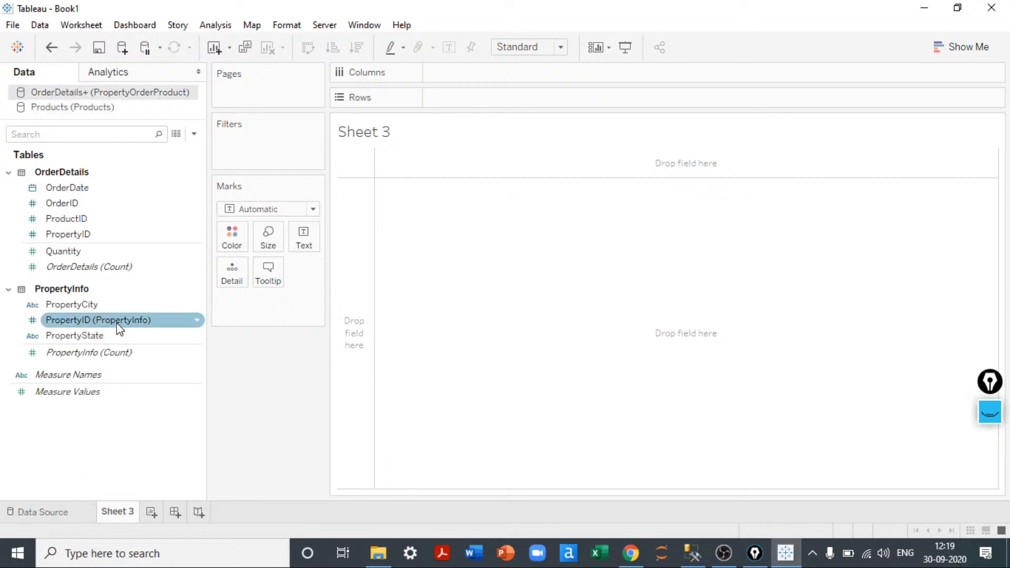
- Check the fields of the Products and OrderDetails+ data sources and open the blend relationships between them
{"action": "left_click", "coordinate": [88, 110]}
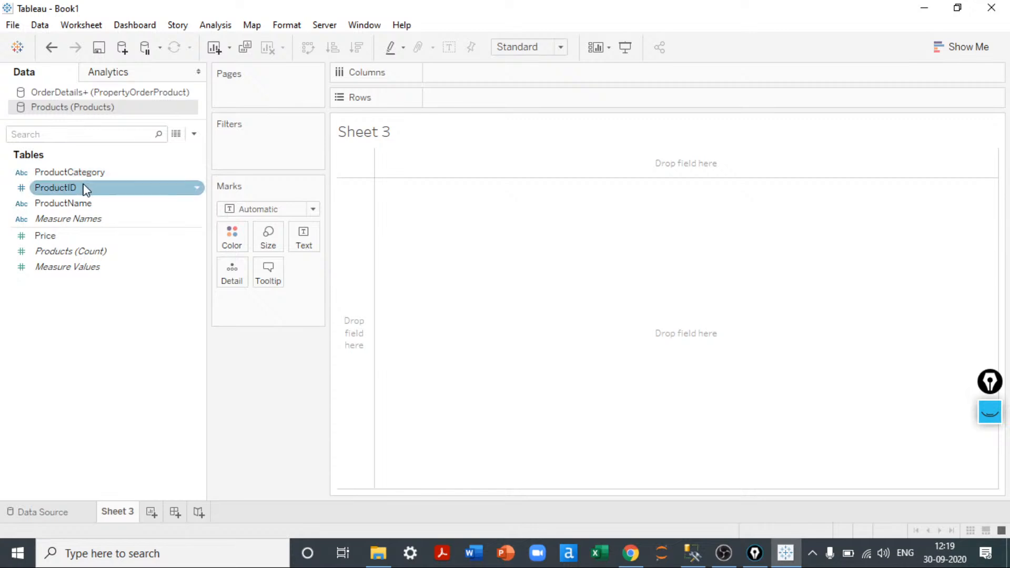
{"action": "left_click", "coordinate": [77, 94]}
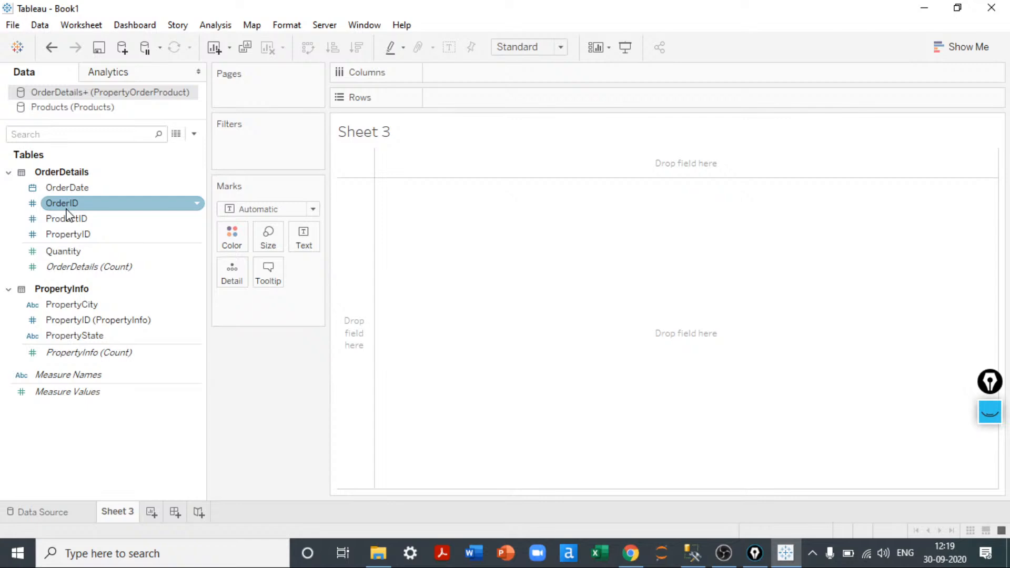
{"action": "left_click", "coordinate": [40, 24]}
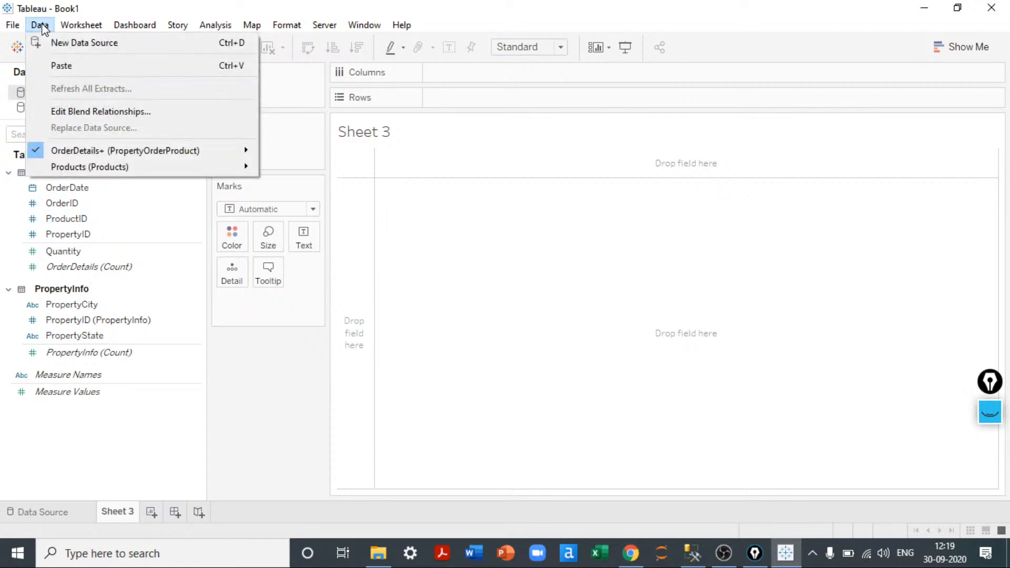
{"action": "left_click", "coordinate": [74, 113]}
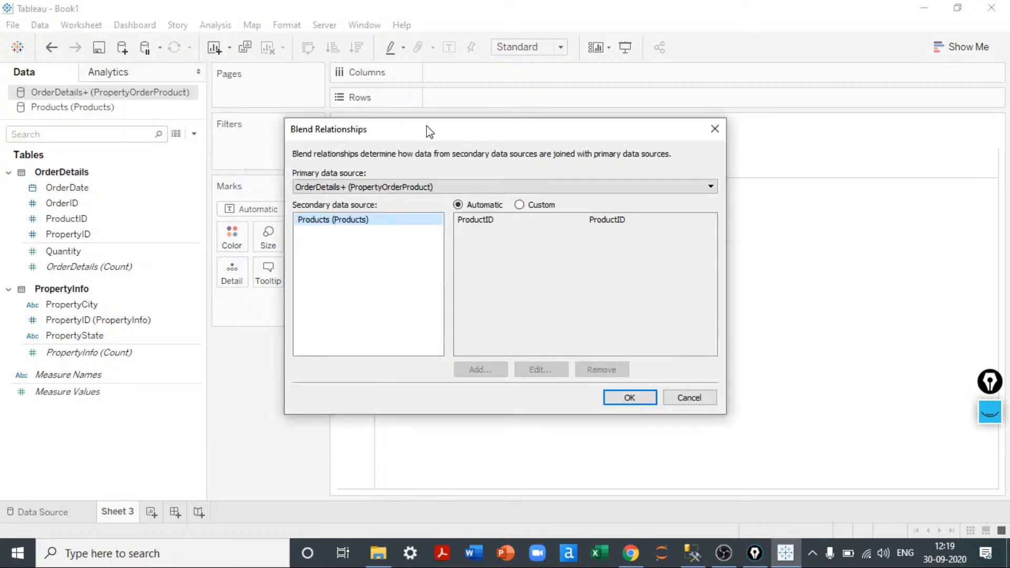
{"action": "left_click_drag", "start_coordinate": [429, 129], "coordinate": [629, 181]}
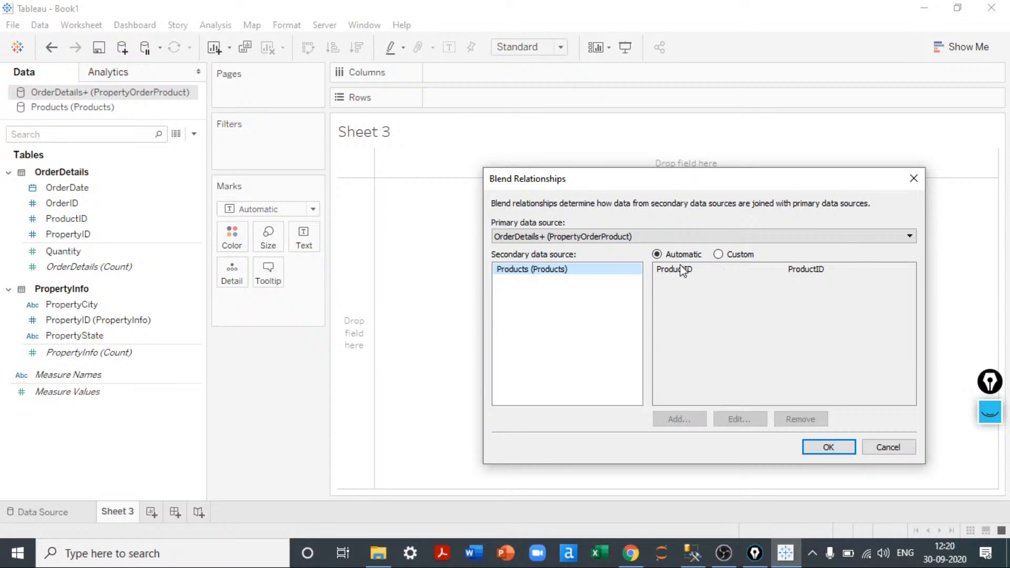
- Define a custom blend relationship mapping ProductID of the primary OrderDetails+ source to ProductID of the secondary Products source
{"action": "left_click", "coordinate": [738, 256]}
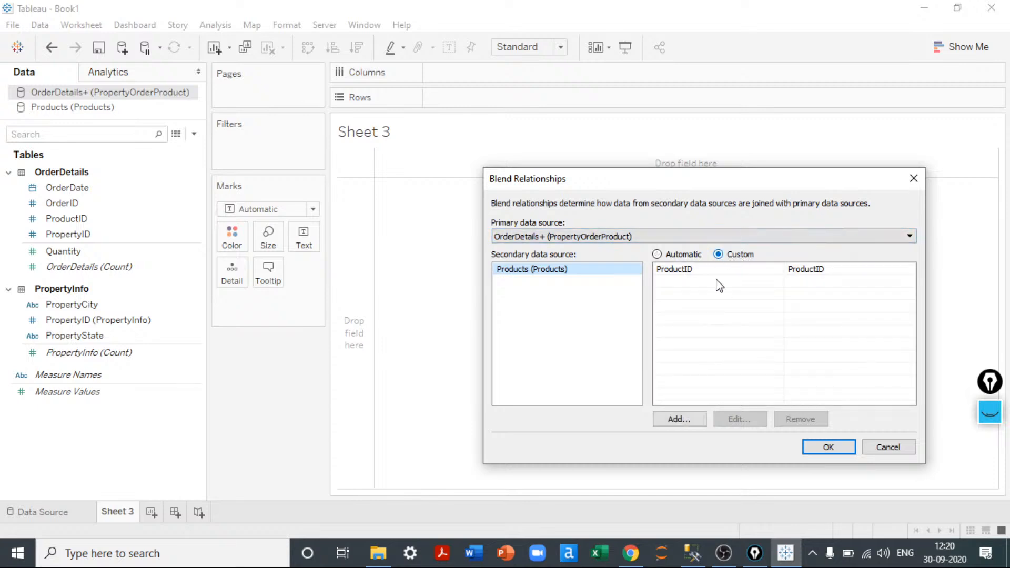
{"action": "left_click", "coordinate": [691, 419]}
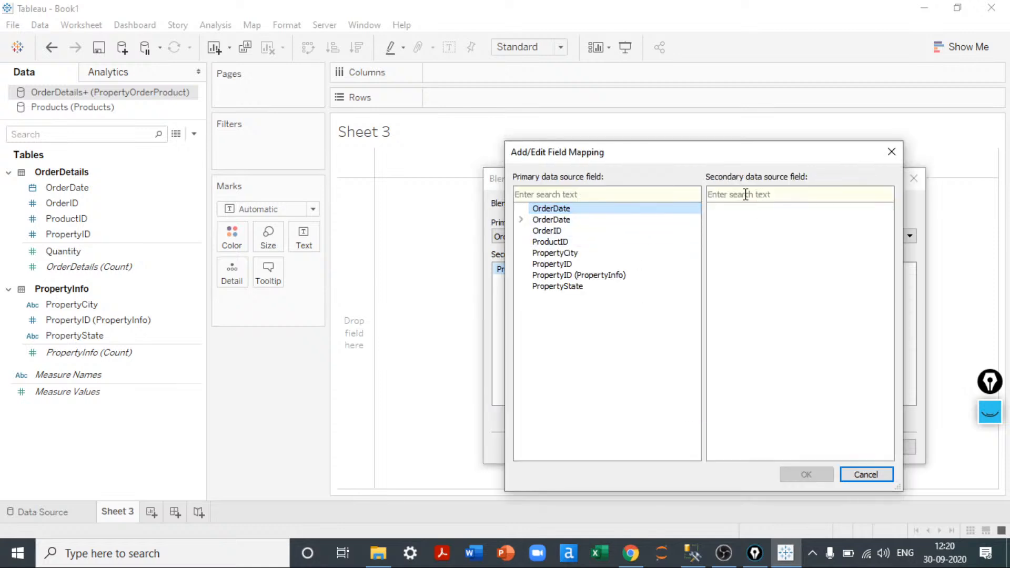
{"action": "left_click", "coordinate": [543, 220]}
{"action": "left_click", "coordinate": [544, 230]}
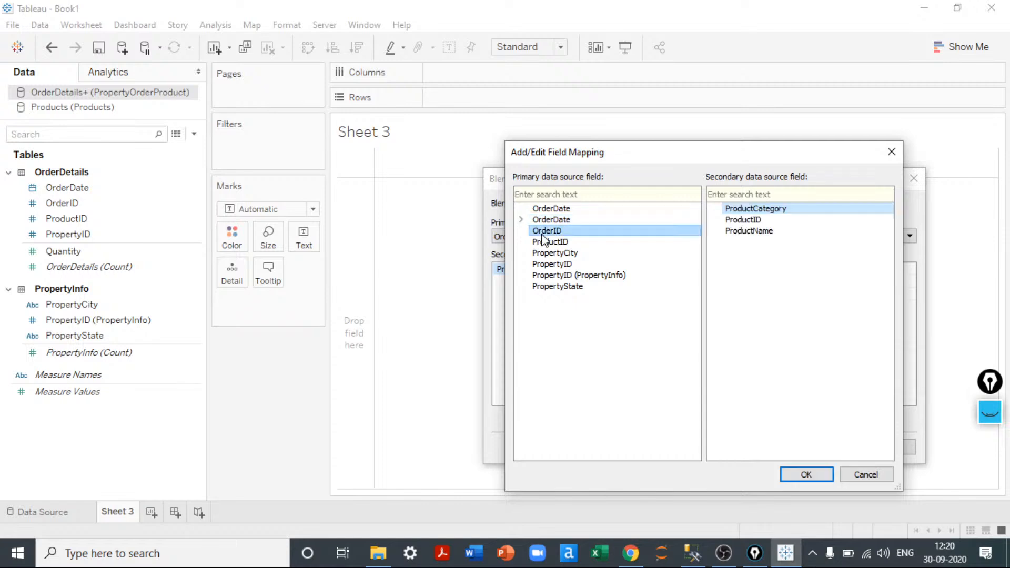
{"action": "left_click", "coordinate": [573, 243]}
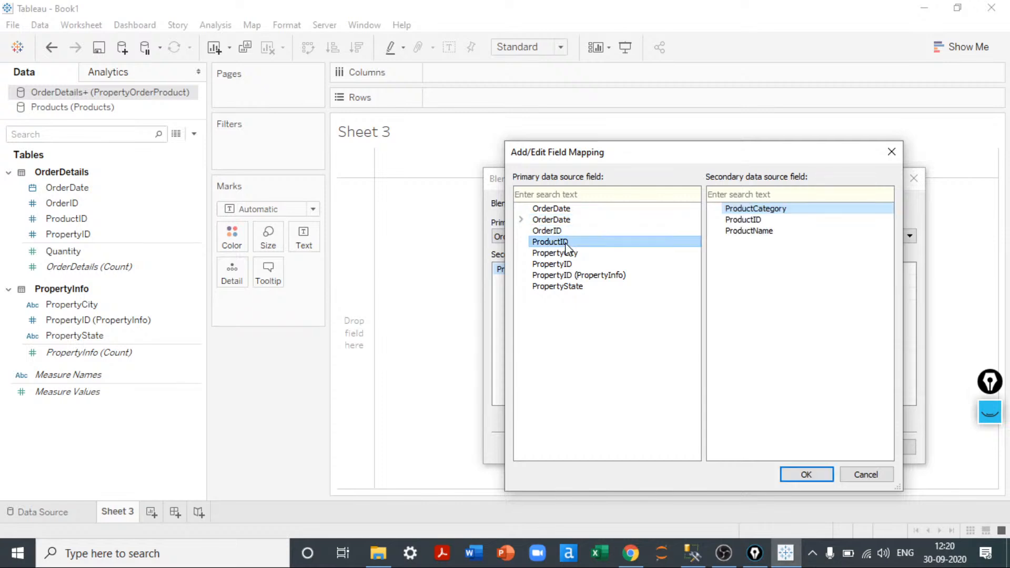
{"action": "left_click", "coordinate": [745, 222]}
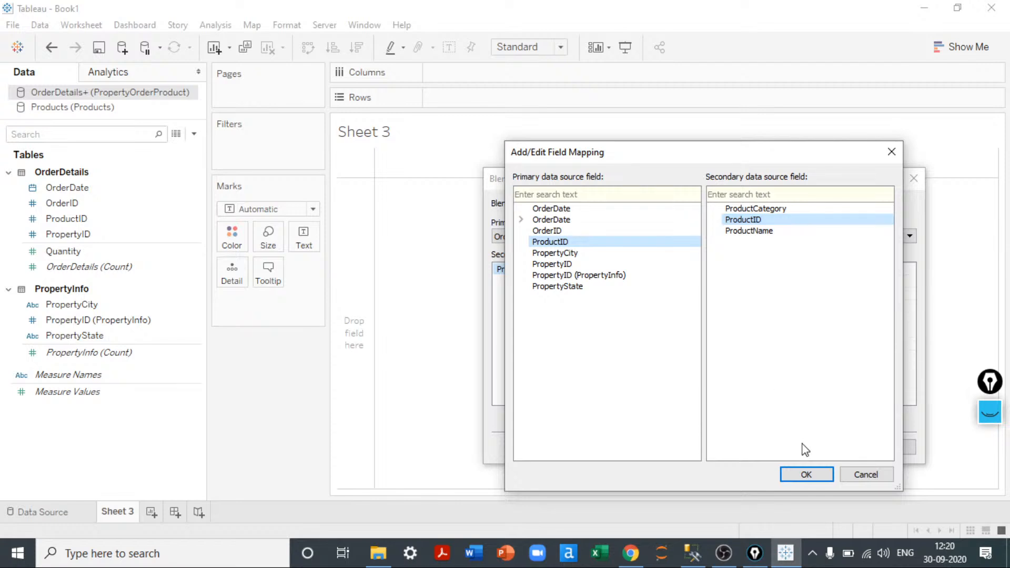
{"action": "left_click", "coordinate": [807, 474]}
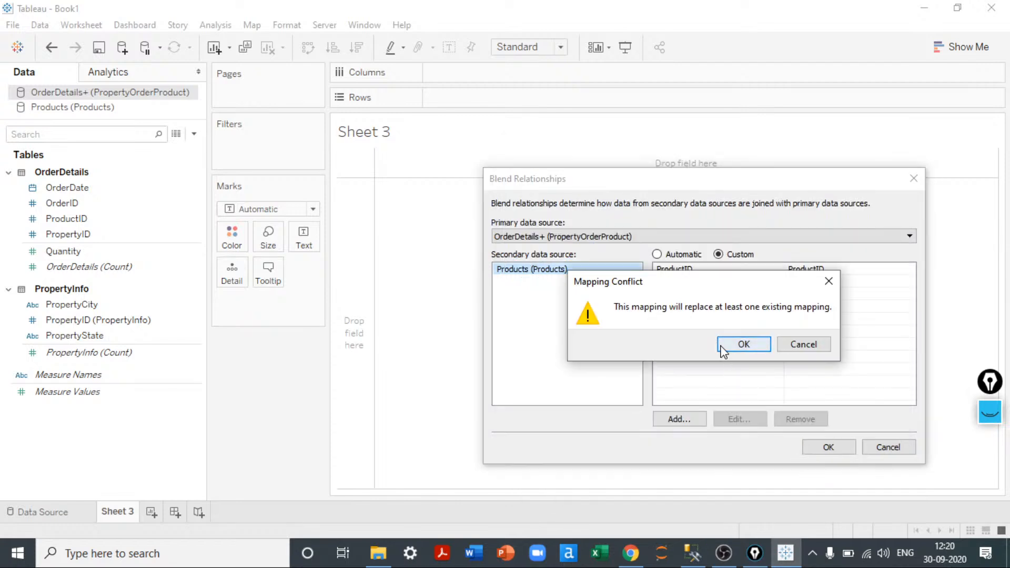
{"action": "left_click", "coordinate": [747, 350]}
{"action": "left_click", "coordinate": [690, 275]}
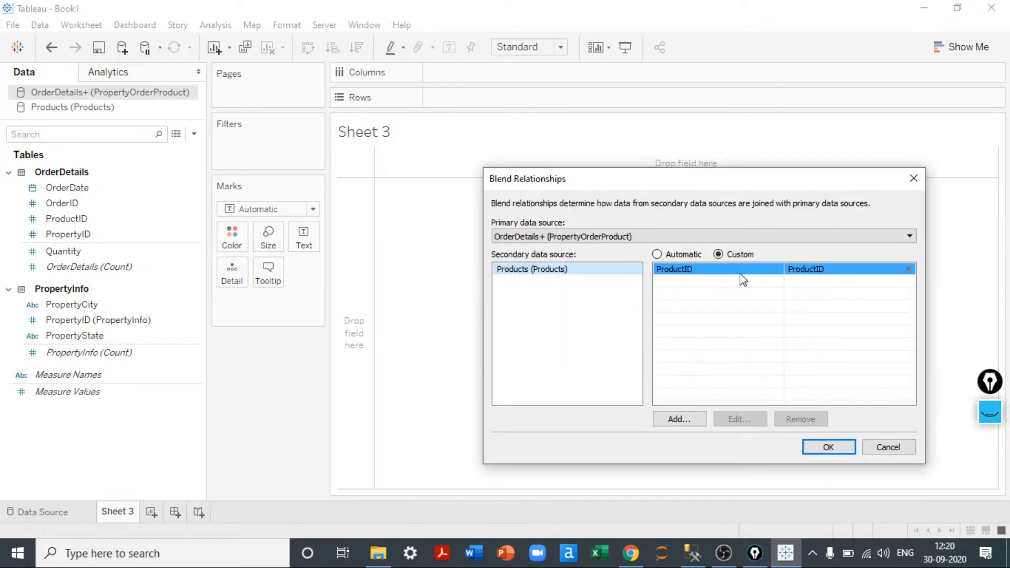
{"action": "left_click", "coordinate": [825, 448]}
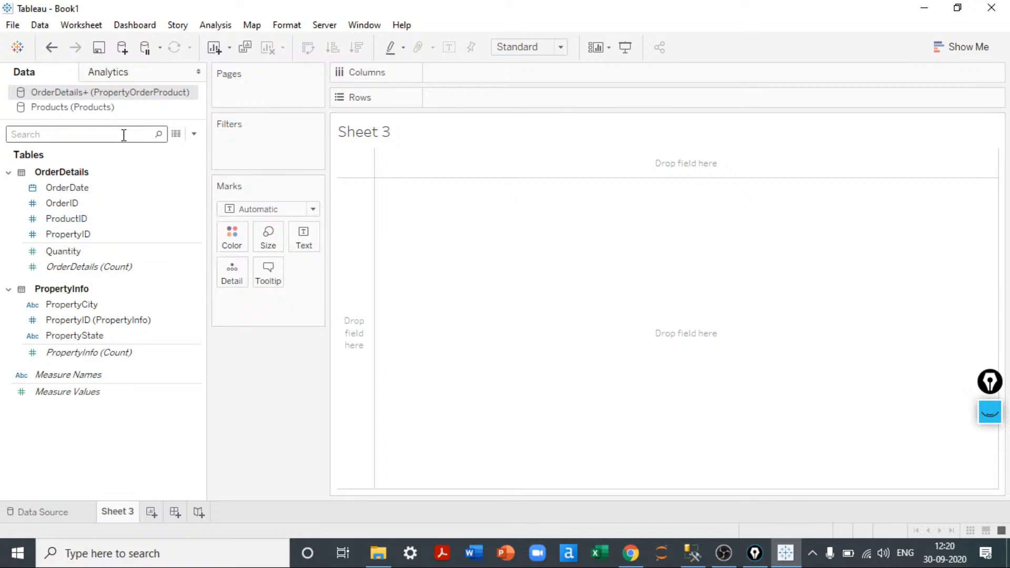
- List the ProductID values from the OrderDetails table of OrderDetails+ as rows on Sheet 3
{"action": "left_click", "coordinate": [93, 108]}
{"action": "left_click", "coordinate": [80, 94]}
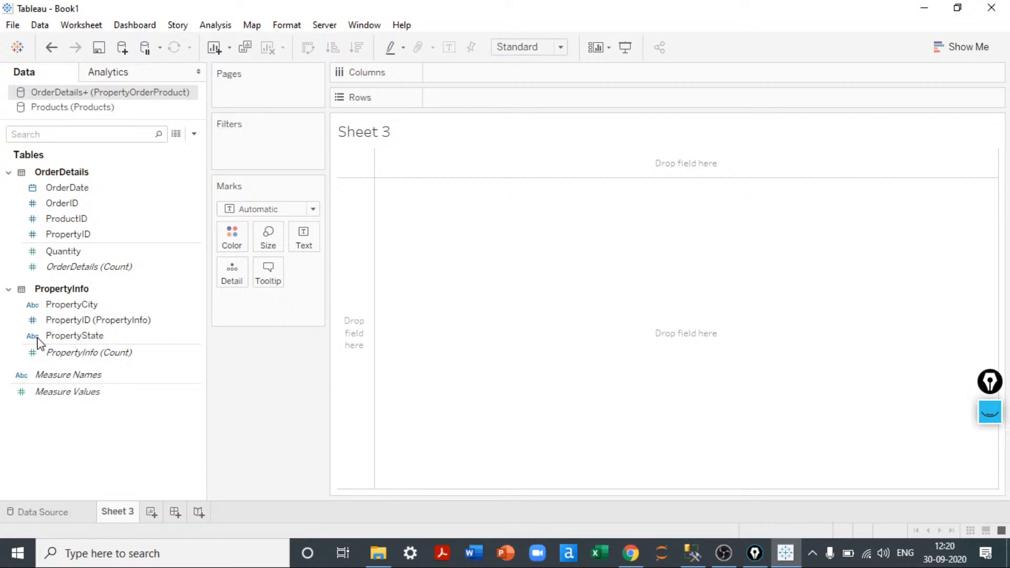
{"action": "left_click", "coordinate": [79, 220]}
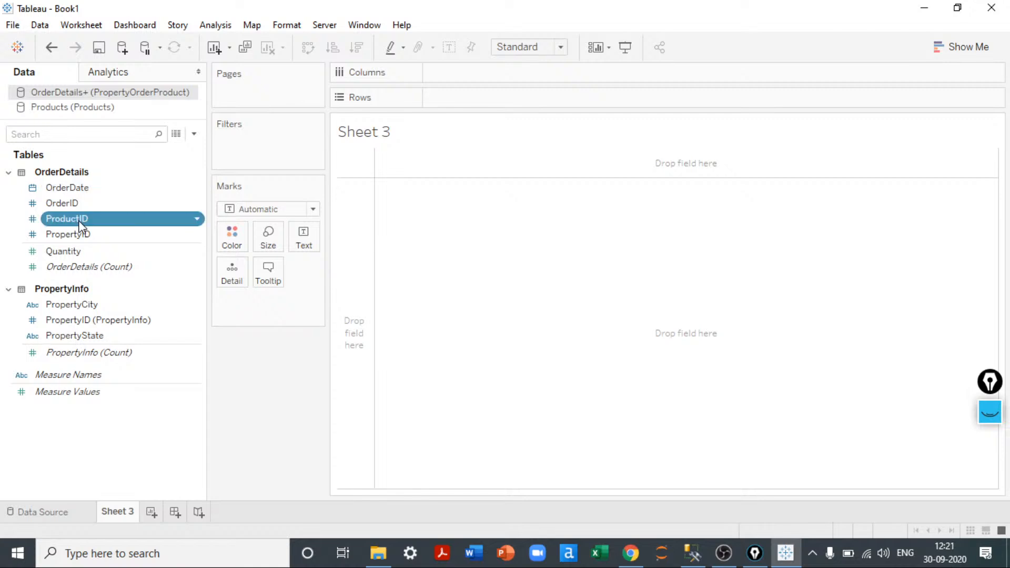
{"action": "left_click_drag", "start_coordinate": [80, 223], "coordinate": [469, 78]}
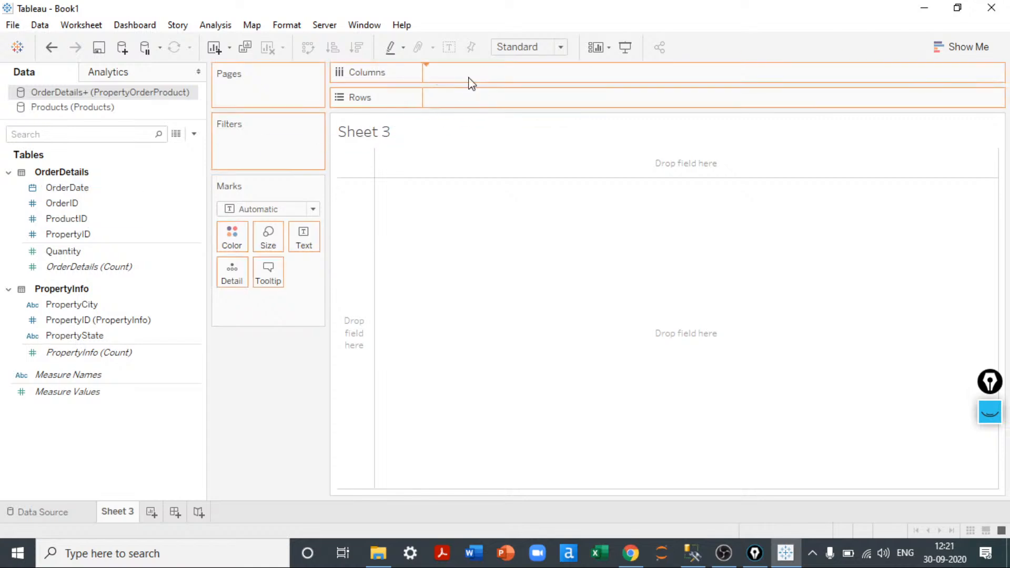
- Add ProductName from the Products data source to the view, placing it on the rows after ProductID
{"action": "left_click", "coordinate": [84, 108]}
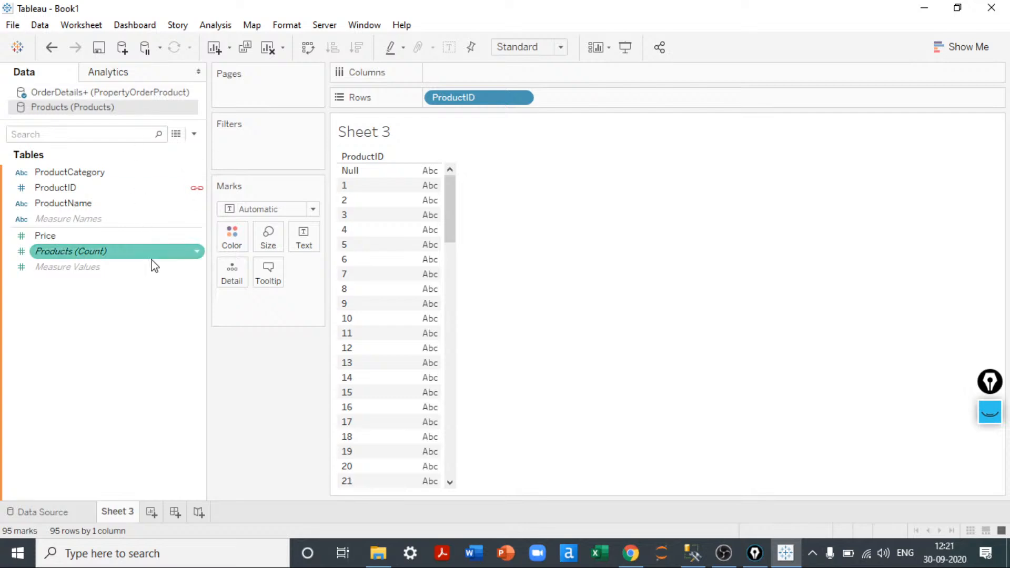
{"action": "left_click", "coordinate": [74, 203]}
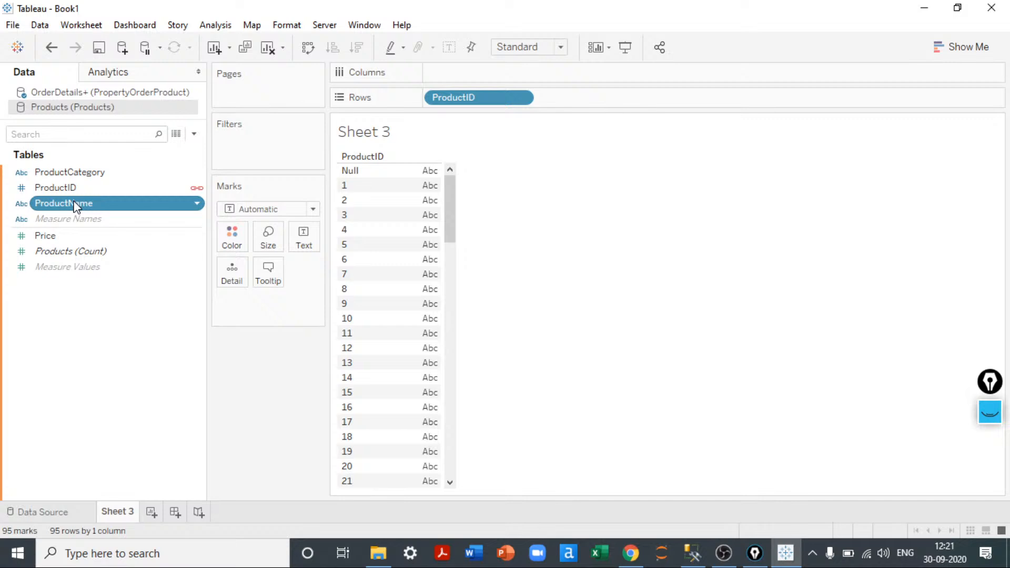
{"action": "left_click_drag", "start_coordinate": [74, 203], "coordinate": [388, 228]}
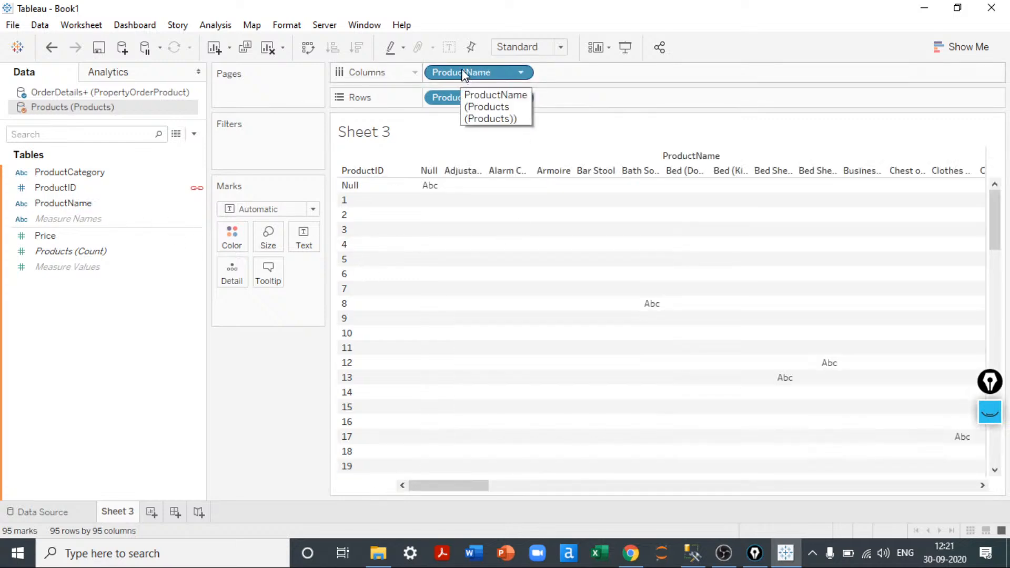
{"action": "left_click_drag", "start_coordinate": [463, 73], "coordinate": [587, 97]}
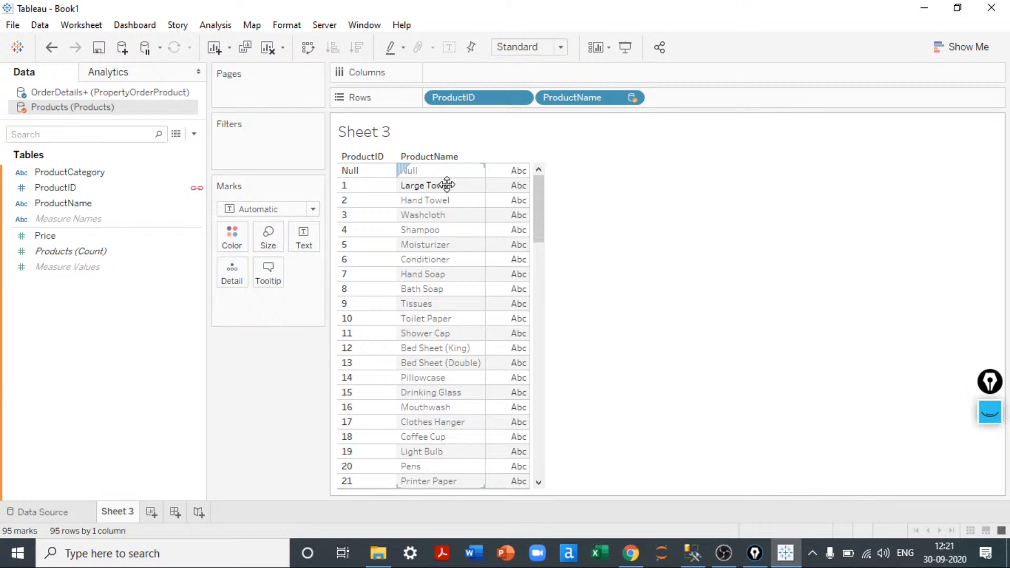
- Show the summed Price from the Products data source as the value for each product
{"action": "left_click", "coordinate": [136, 93]}
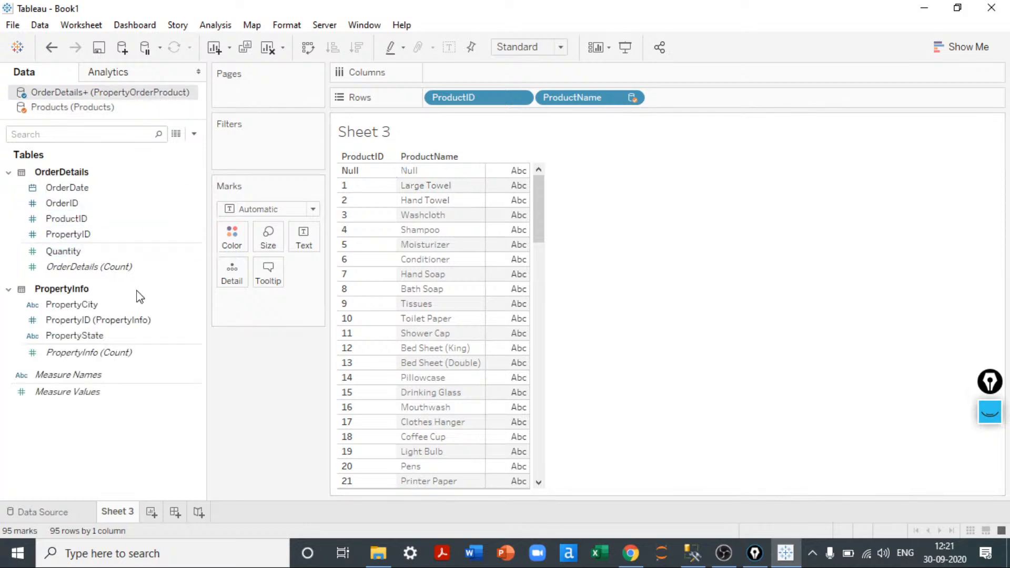
{"action": "left_click", "coordinate": [112, 108]}
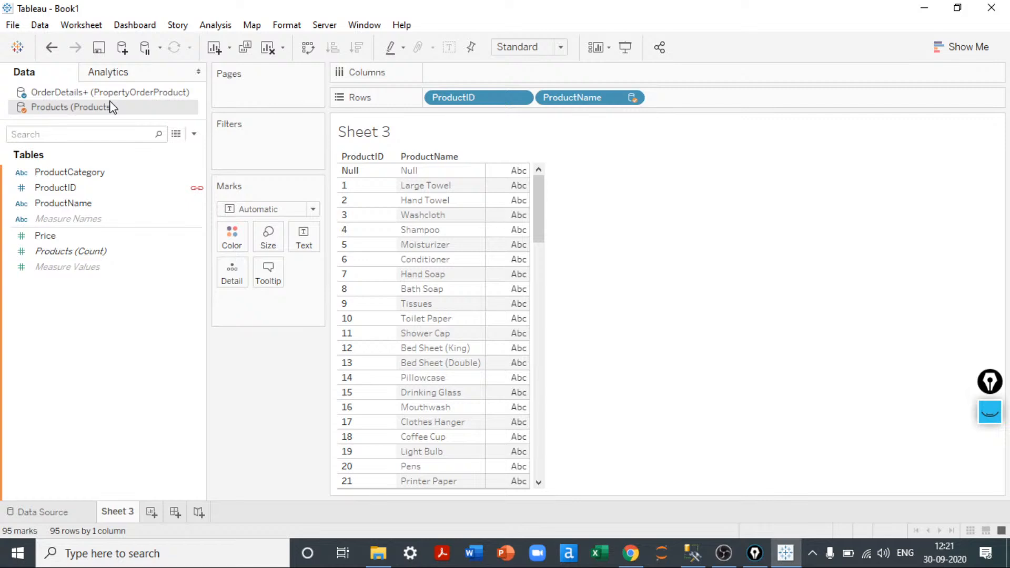
{"action": "left_click", "coordinate": [68, 236]}
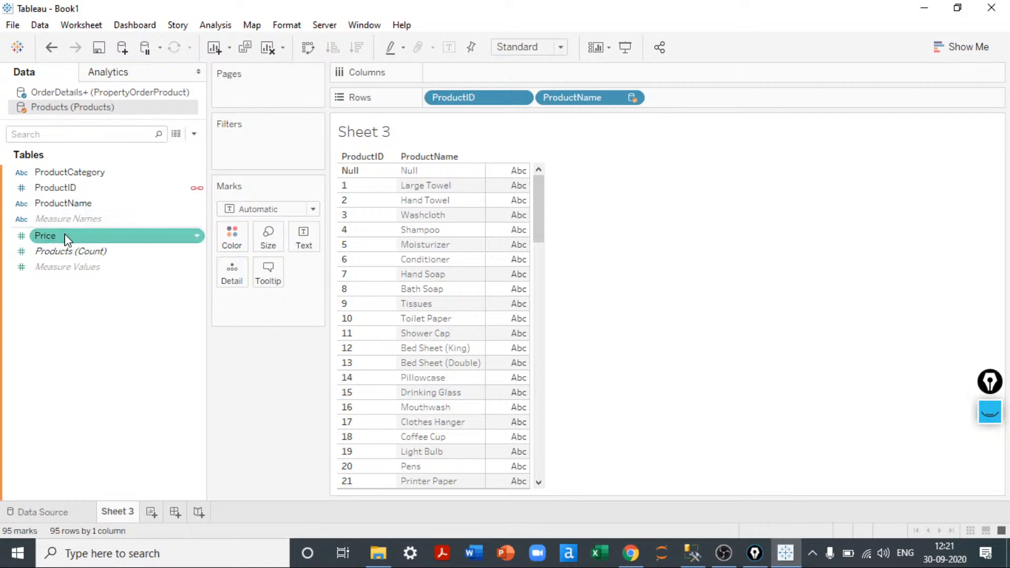
{"action": "left_click_drag", "start_coordinate": [67, 239], "coordinate": [590, 301]}
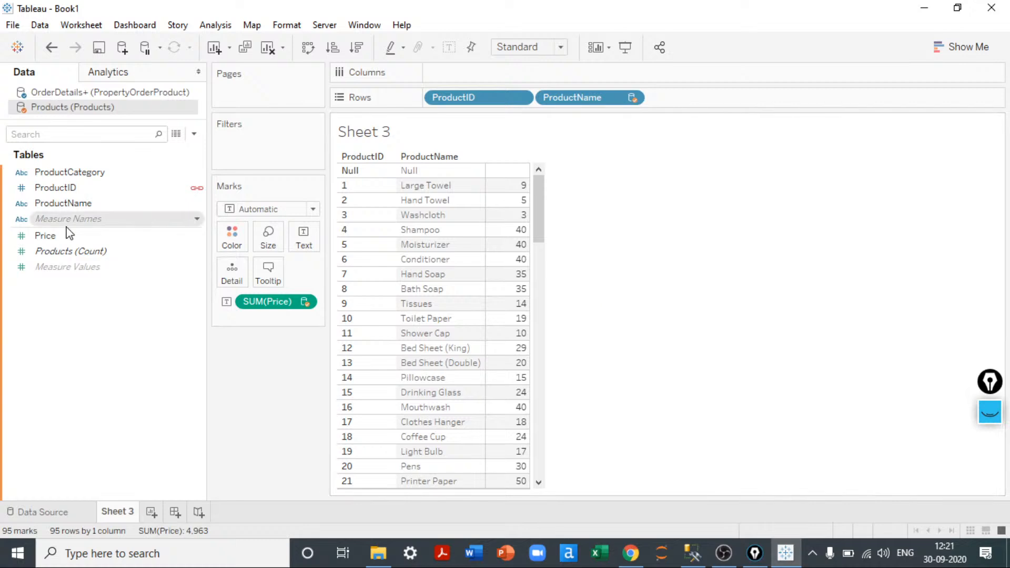
- Add a filter on the sum of Price and apply a value range of 272 to 300
{"action": "left_click", "coordinate": [73, 252]}
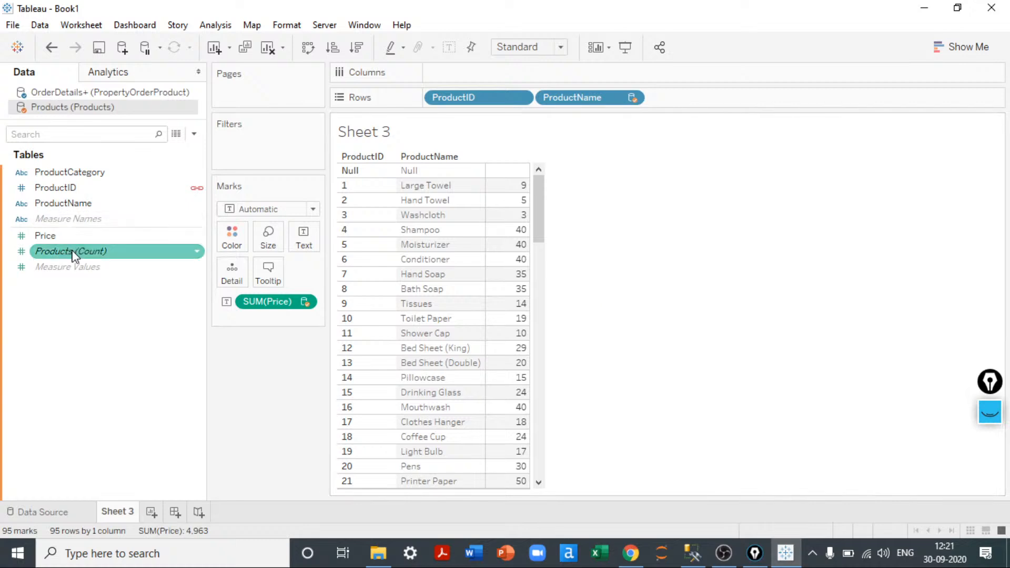
{"action": "left_click_drag", "start_coordinate": [48, 236], "coordinate": [225, 162]}
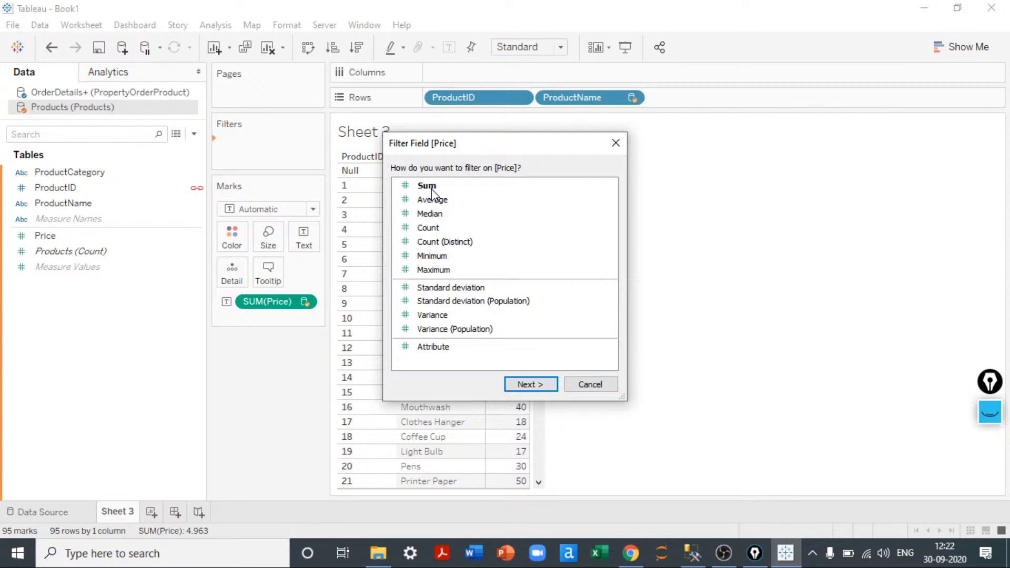
{"action": "double_click", "coordinate": [431, 188]}
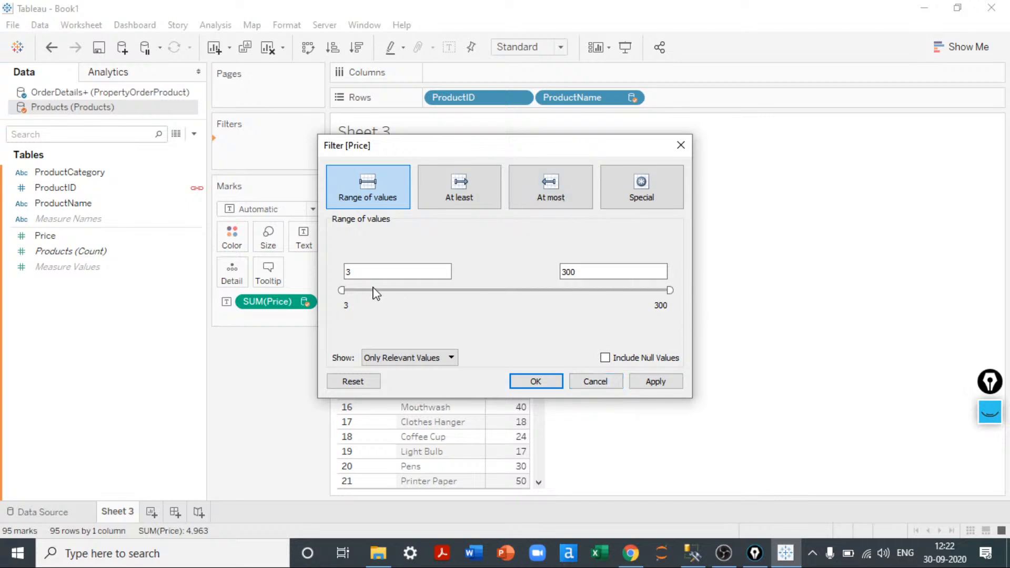
{"action": "left_click_drag", "start_coordinate": [342, 290], "coordinate": [635, 288]}
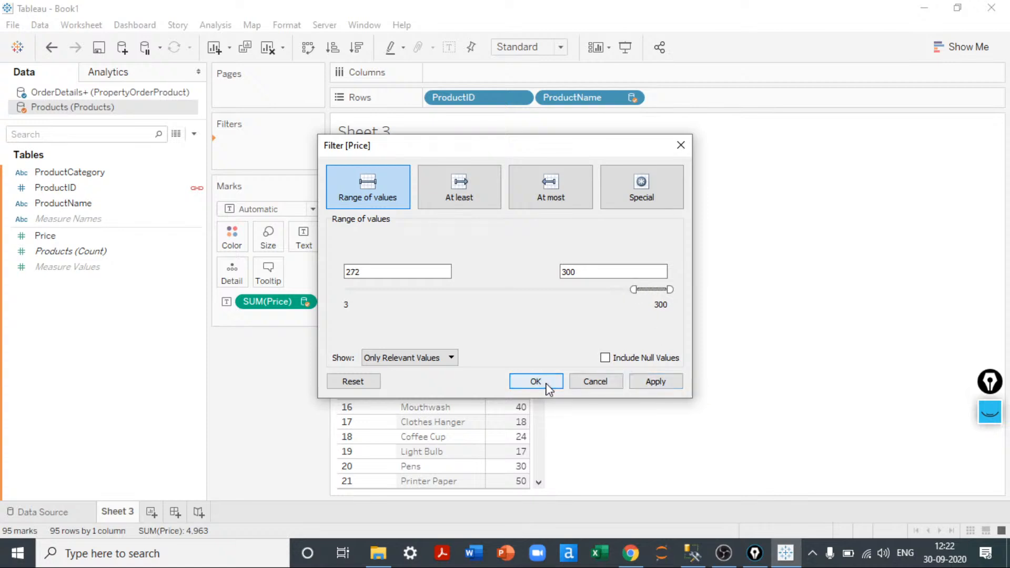
{"action": "left_click", "coordinate": [670, 381]}
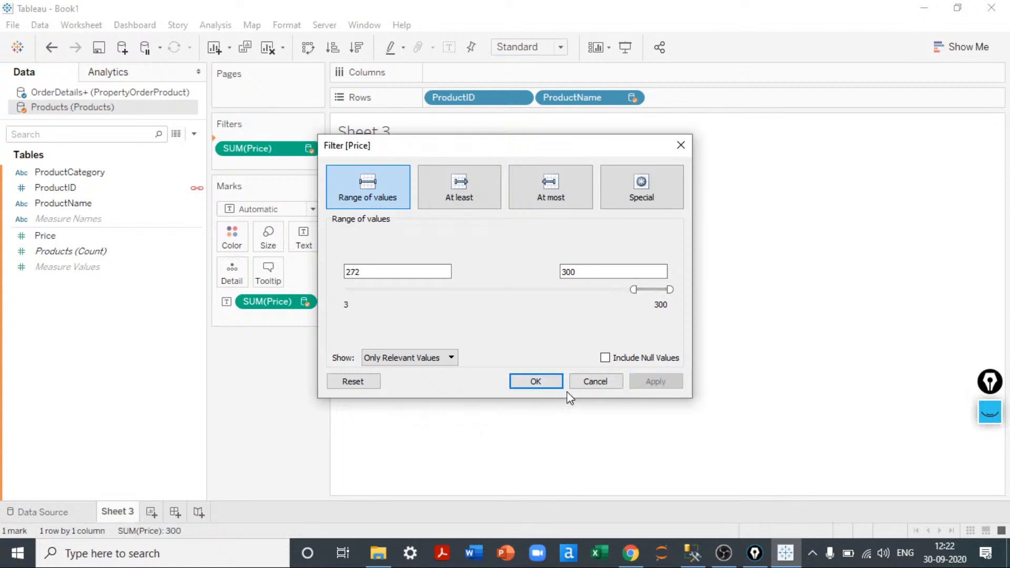
- Lower the Price filter's minimum to 178 and finally to 114, keeping 300 as the maximum
{"action": "left_click_drag", "start_coordinate": [633, 290], "coordinate": [532, 289]}
{"action": "left_click", "coordinate": [648, 378]}
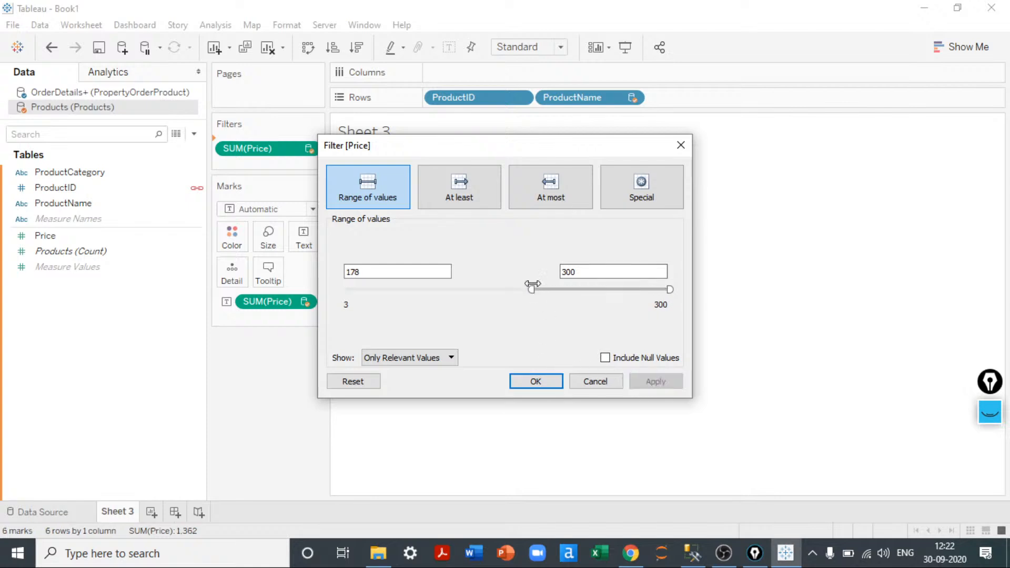
{"action": "left_click_drag", "start_coordinate": [531, 290], "coordinate": [462, 289]}
{"action": "left_click", "coordinate": [643, 381]}
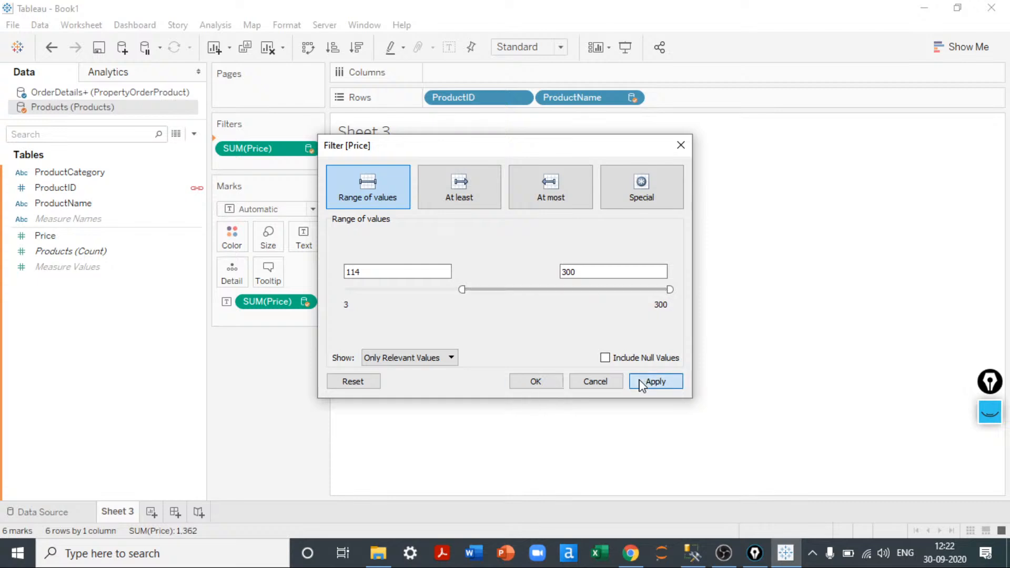
{"action": "left_click", "coordinate": [546, 386]}
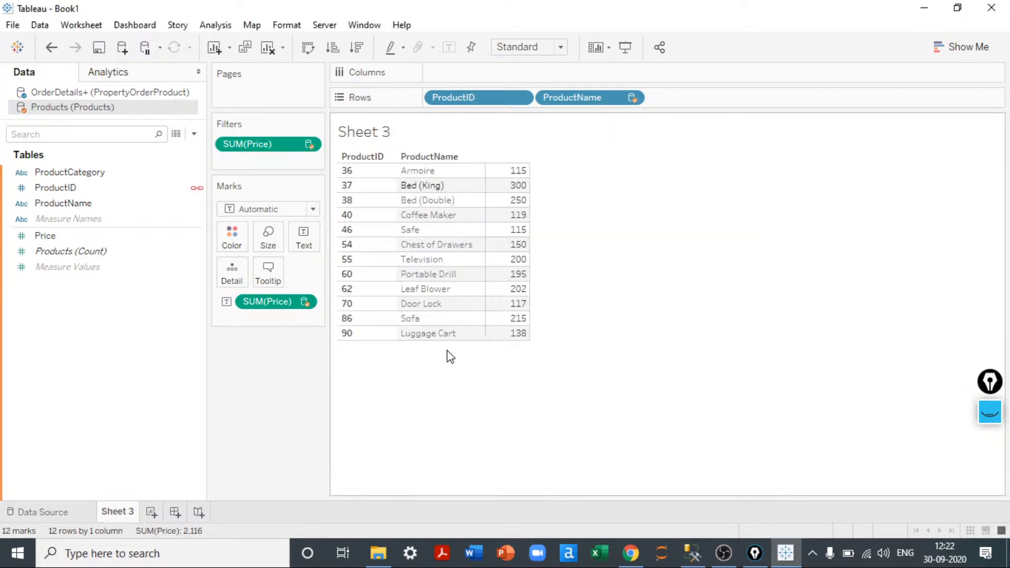
- Sort the products by Price in descending order and display them as a horizontal bar chart
{"action": "left_click", "coordinate": [358, 48]}
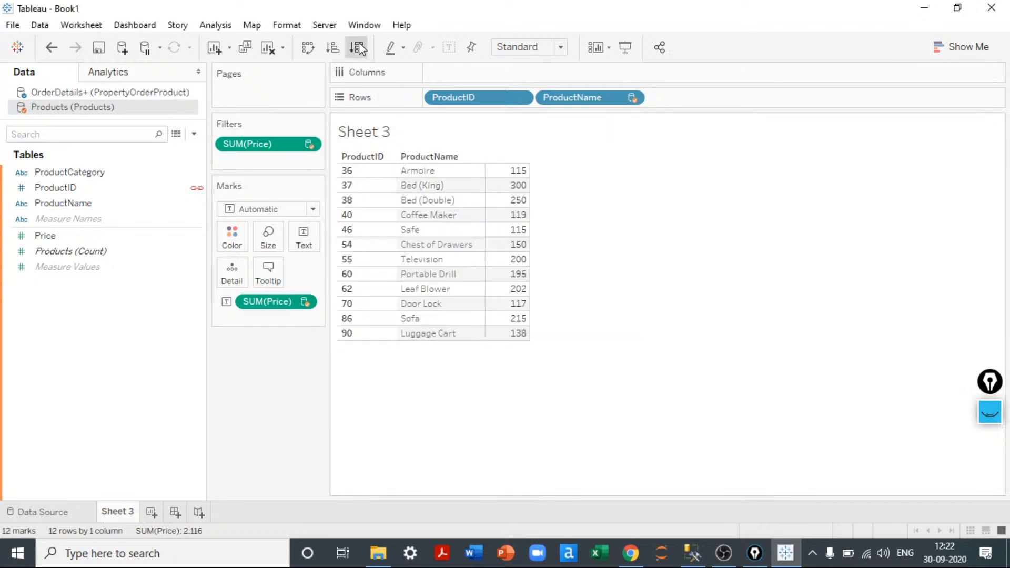
{"action": "left_click", "coordinate": [941, 52]}
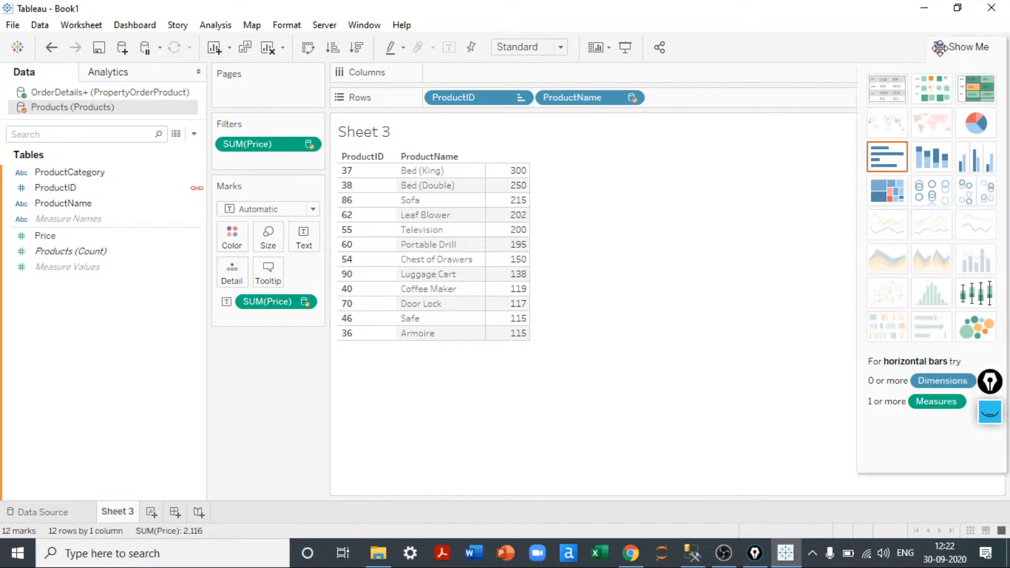
{"action": "left_click", "coordinate": [888, 157]}
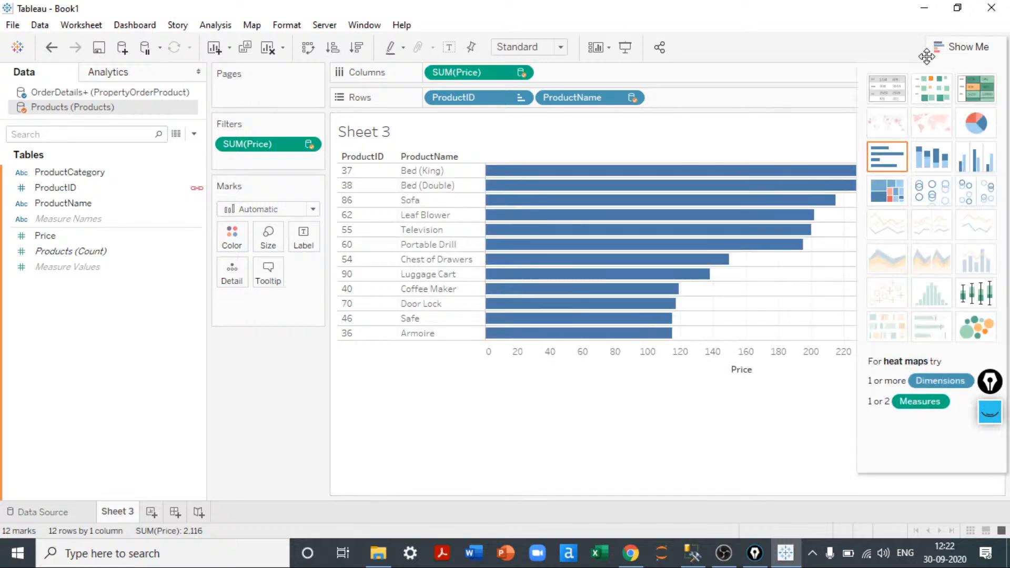
- Turn on the Price value labels for the horizontal bars of the product chart
{"action": "left_click", "coordinate": [929, 57]}
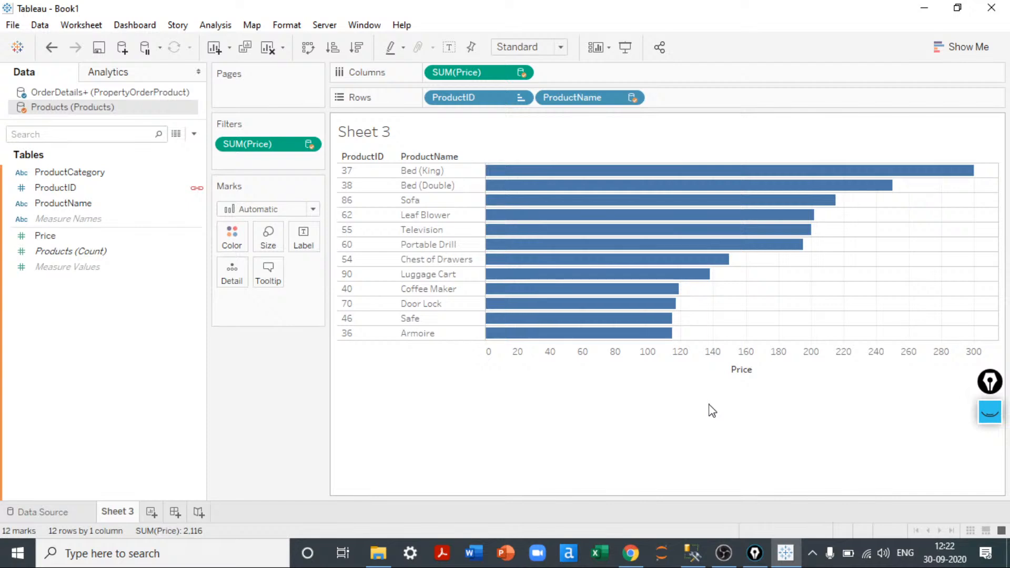
{"action": "key", "text": "ctrl+w"}
{"action": "key", "text": "ctrl+w"}
{"action": "left_click", "coordinate": [442, 54]}
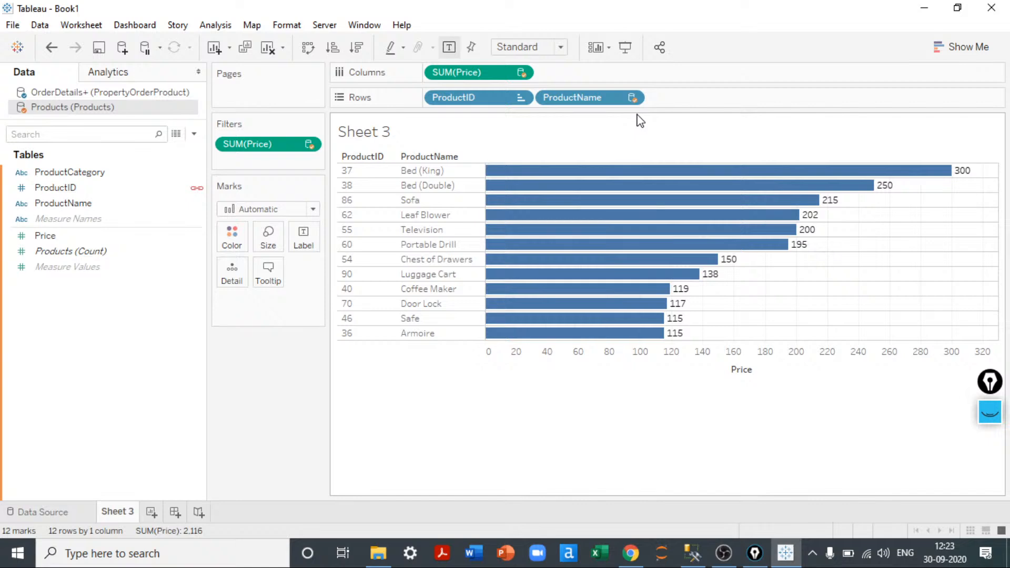
- Try to switch the Products data source connection from live to an extract
{"action": "left_click", "coordinate": [41, 94]}
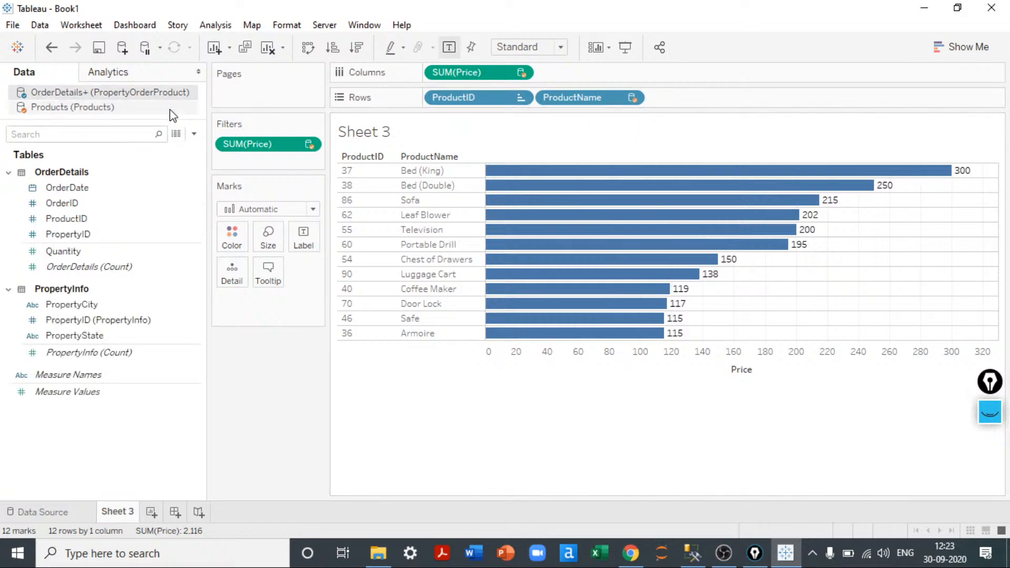
{"action": "left_click", "coordinate": [120, 119]}
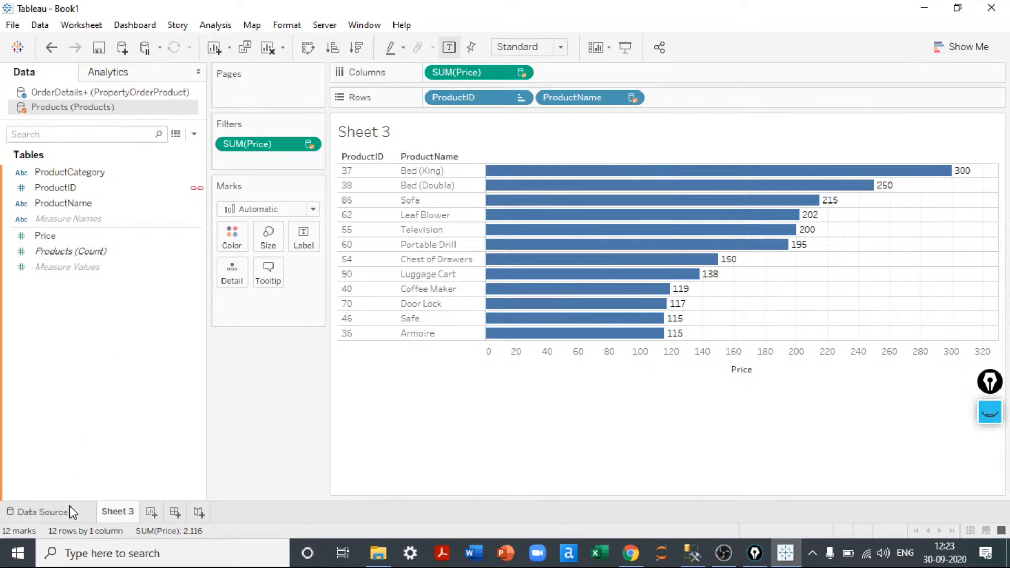
{"action": "left_click", "coordinate": [42, 512]}
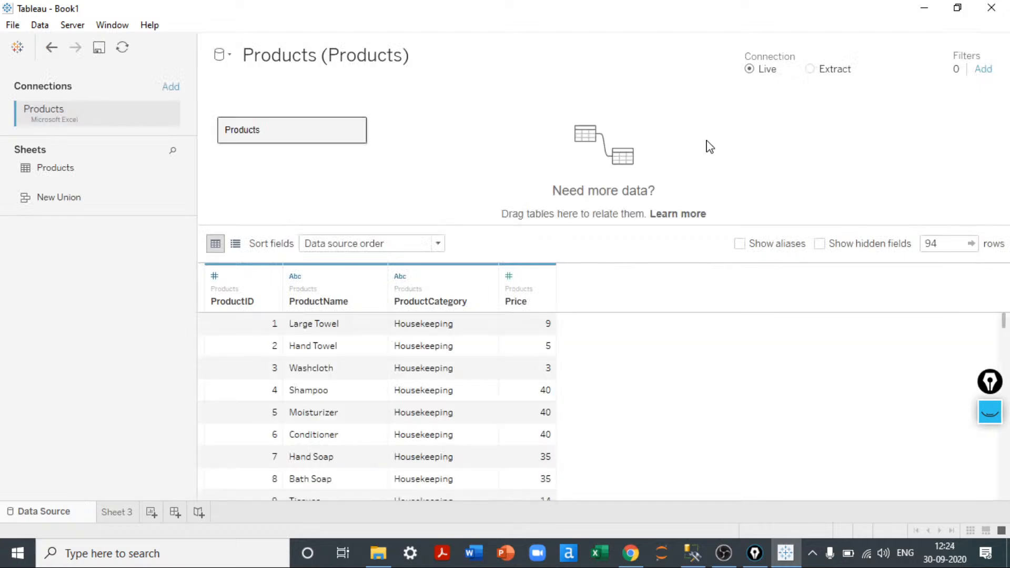
{"action": "left_click", "coordinate": [810, 69]}
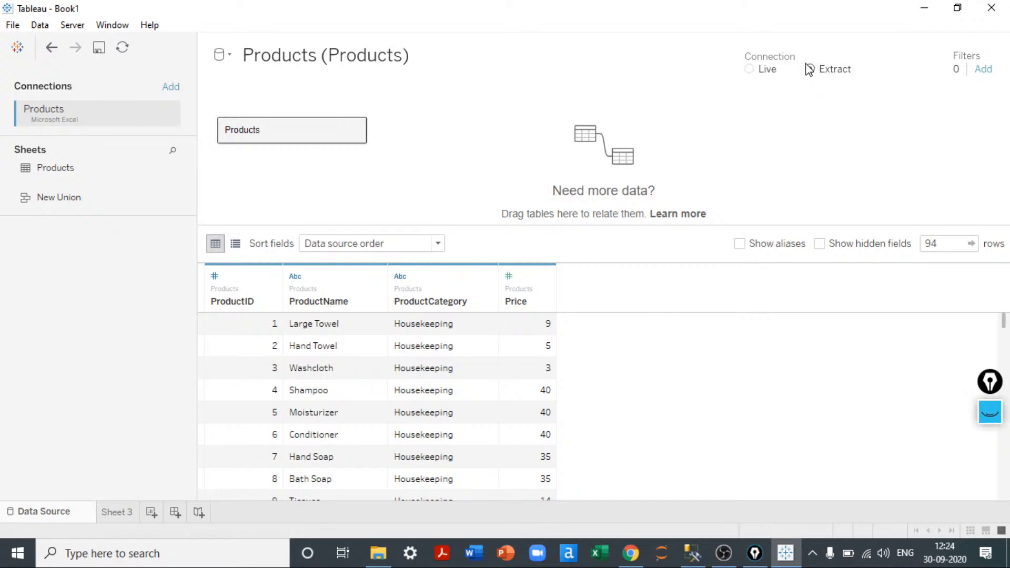
{"action": "left_click", "coordinate": [111, 517]}
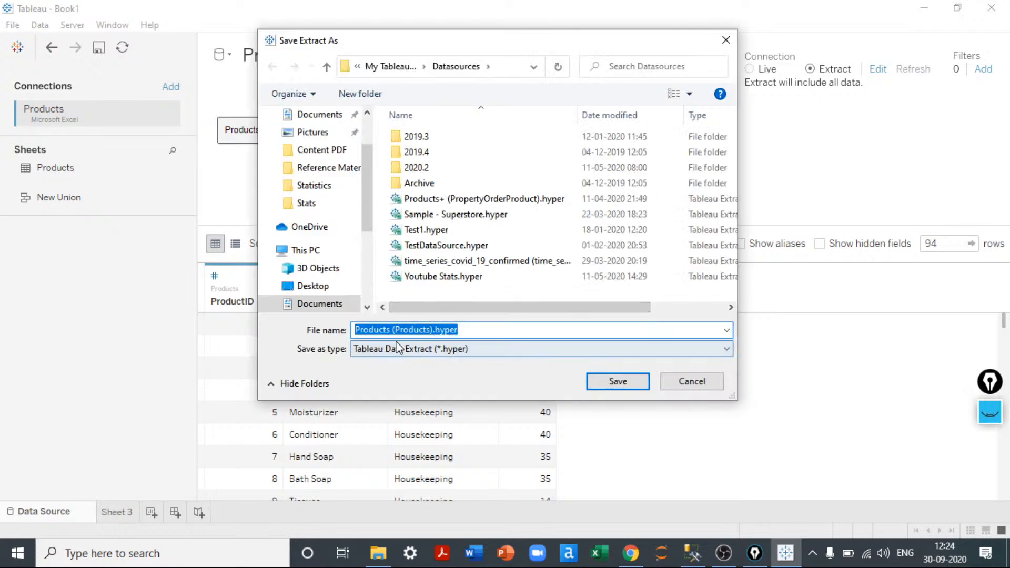
{"action": "left_click", "coordinate": [679, 383]}
{"action": "left_click", "coordinate": [119, 519]}
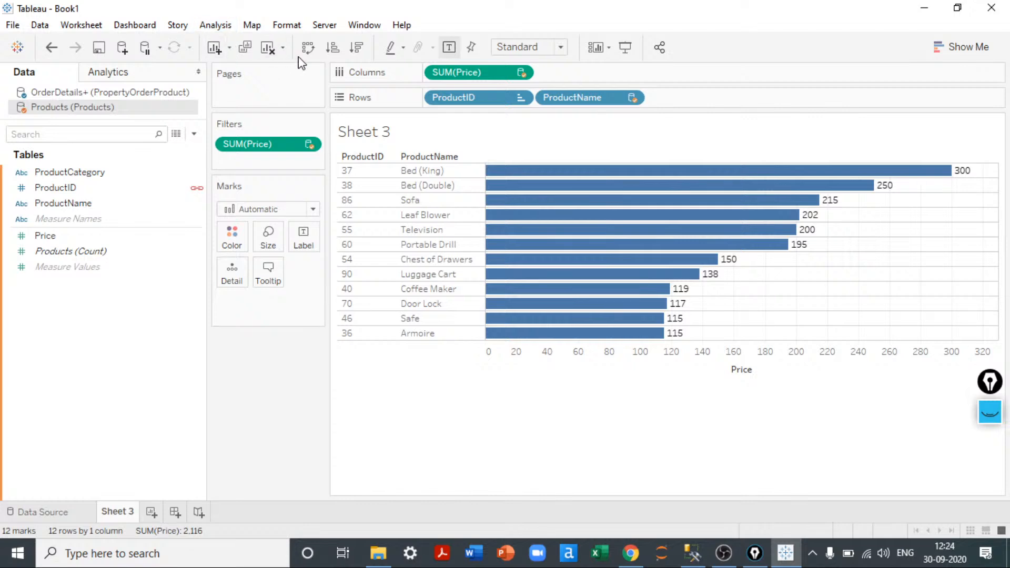
- Clear Sheet 3 and close the Products data source, keeping only the PropertyOrderProduct source
{"action": "left_click", "coordinate": [268, 47]}
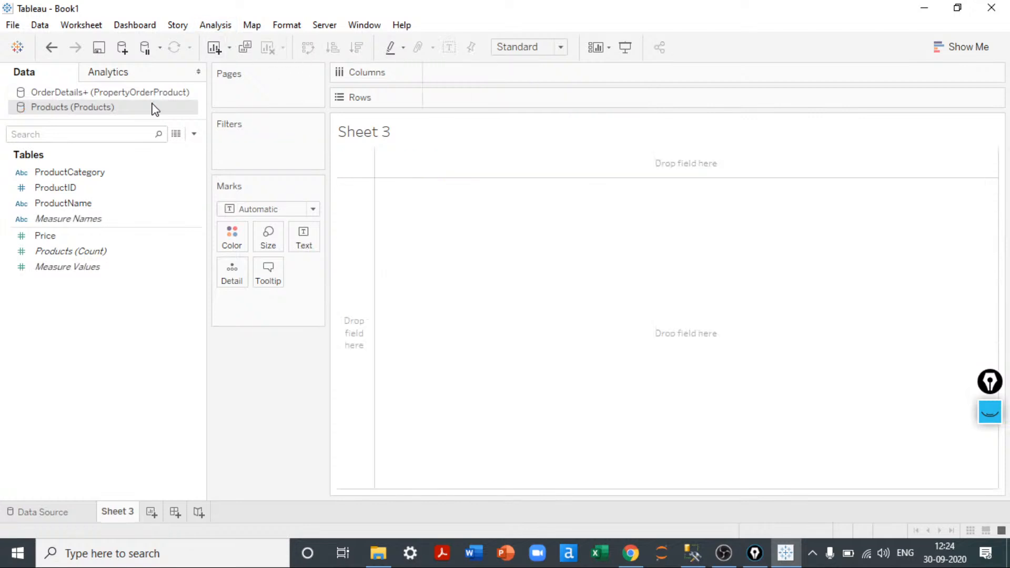
{"action": "right_click", "coordinate": [155, 108]}
{"action": "left_click", "coordinate": [198, 200]}
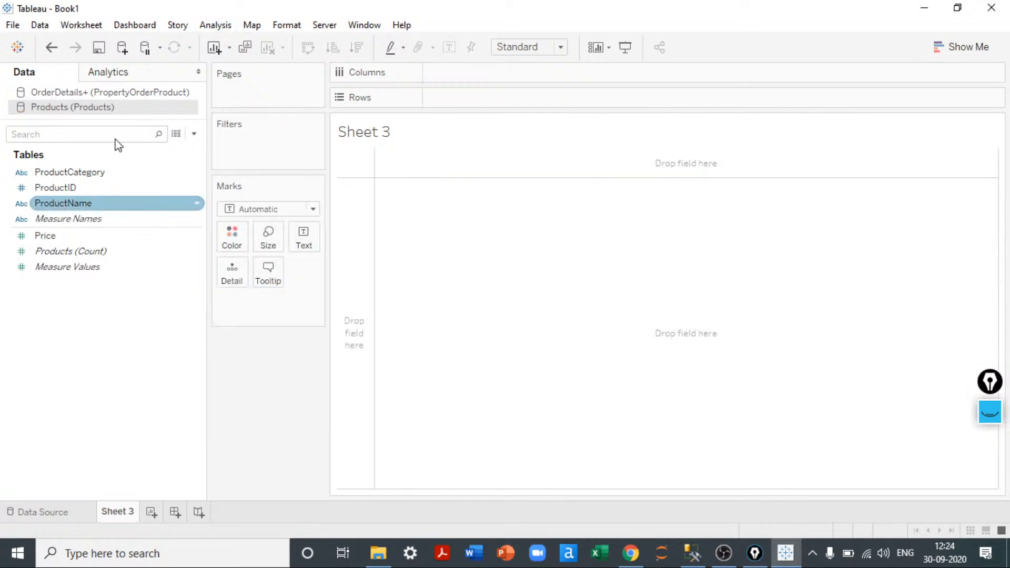
{"action": "left_click", "coordinate": [70, 95]}
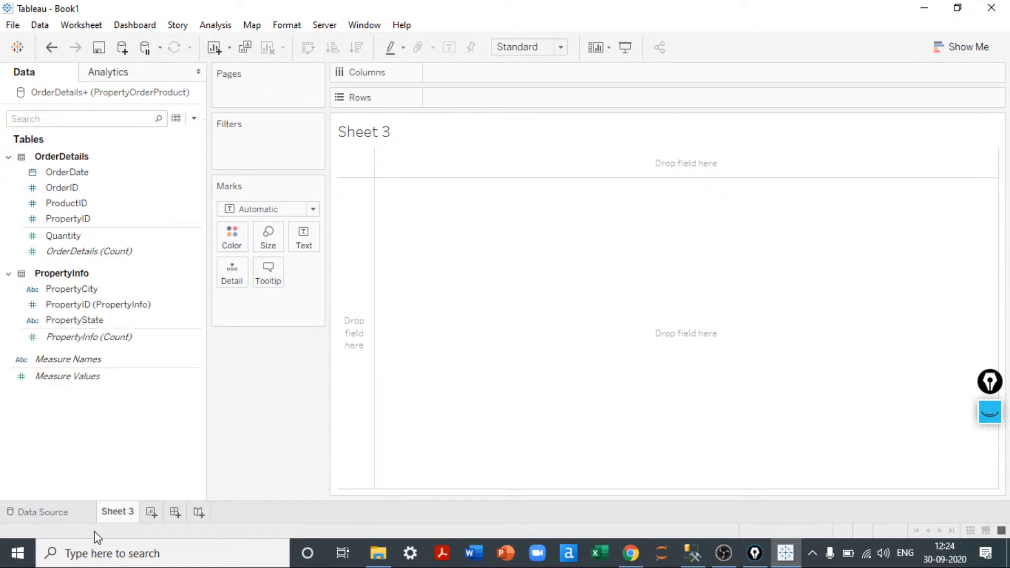
- Add the Products table to the PropertyOrderProduct data source and relate it to OrderDetails
{"action": "left_click", "coordinate": [72, 513]}
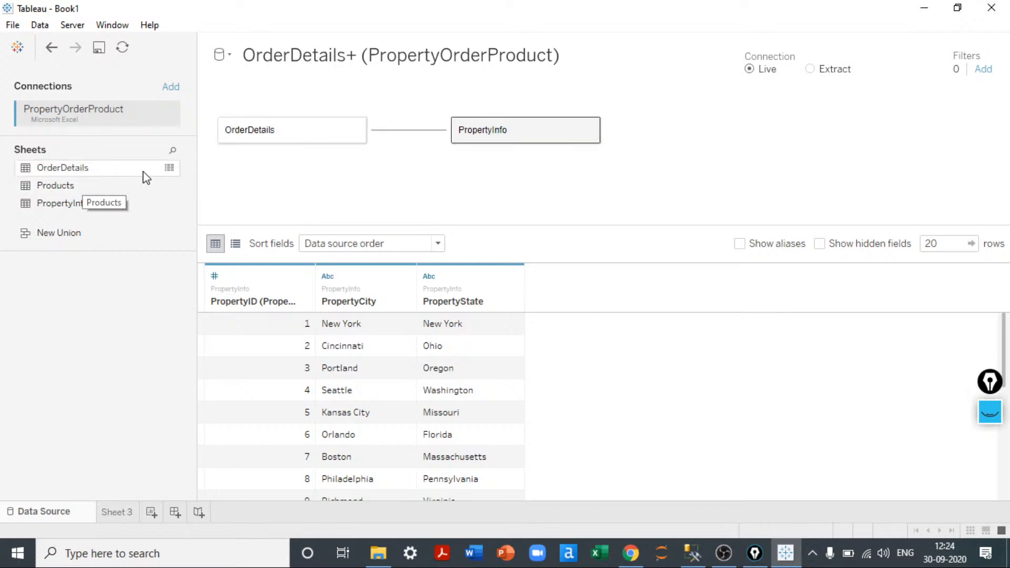
{"action": "left_click_drag", "start_coordinate": [101, 185], "coordinate": [462, 151]}
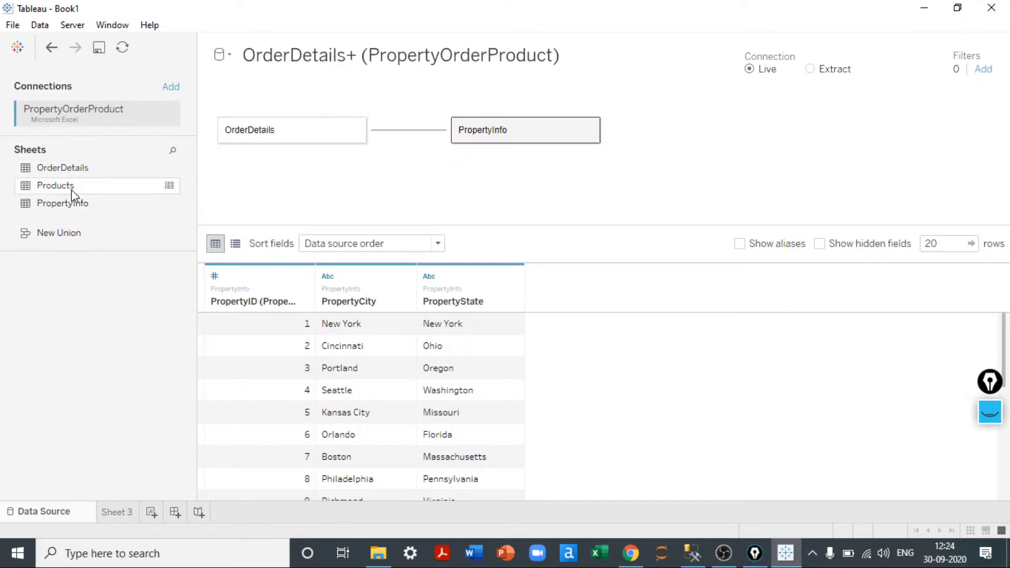
{"action": "left_click_drag", "start_coordinate": [72, 195], "coordinate": [312, 171]}
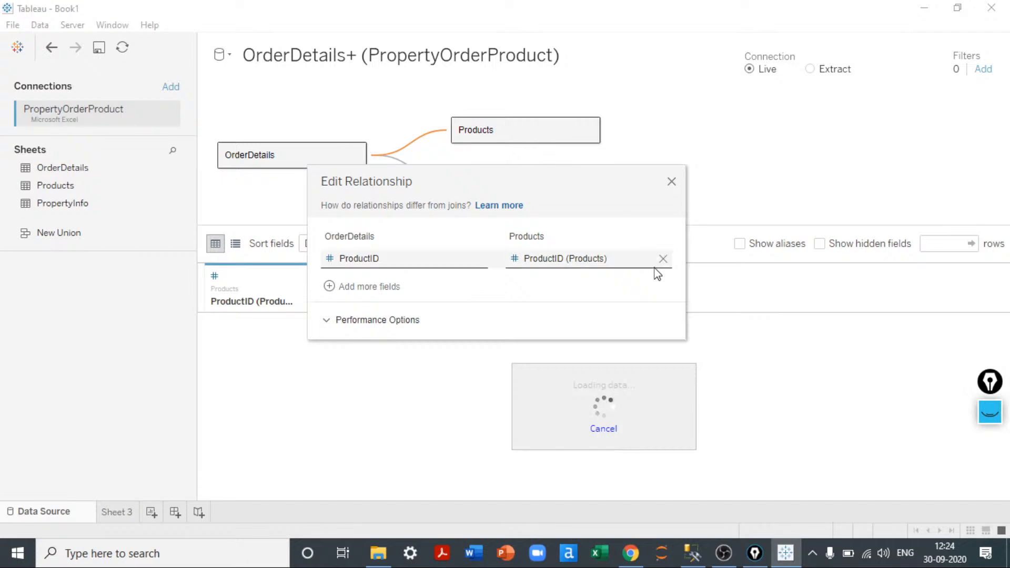
- Set the ProductID relationship between OrderDetails and Products to many-to-one cardinality
{"action": "left_click", "coordinate": [392, 295]}
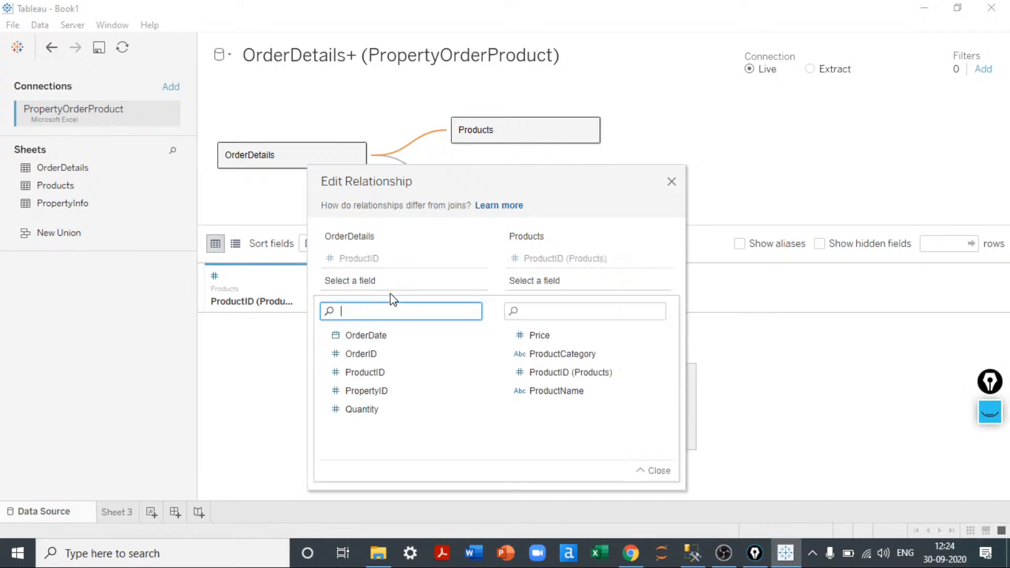
{"action": "left_click", "coordinate": [332, 320]}
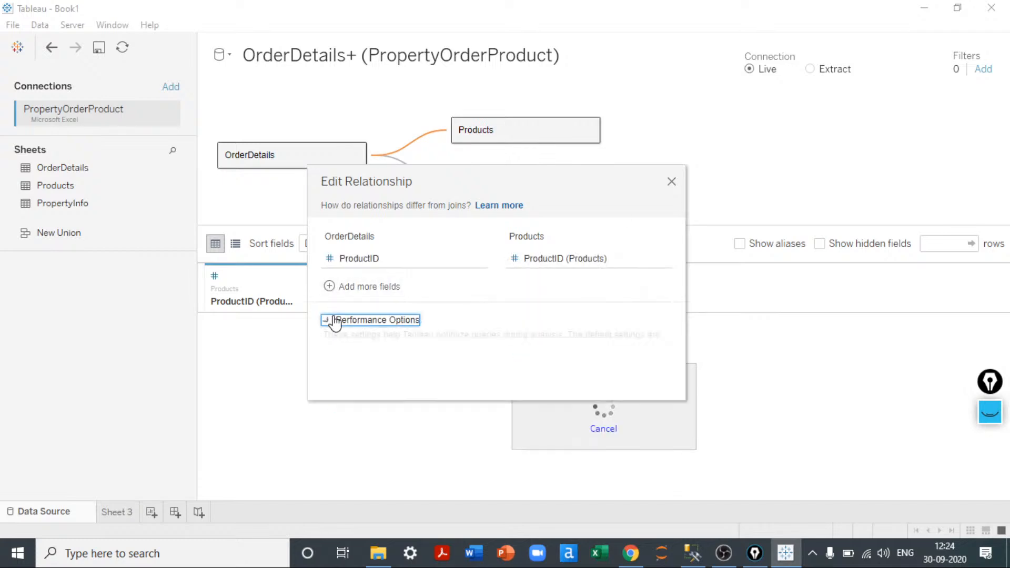
{"action": "left_click", "coordinate": [596, 398]}
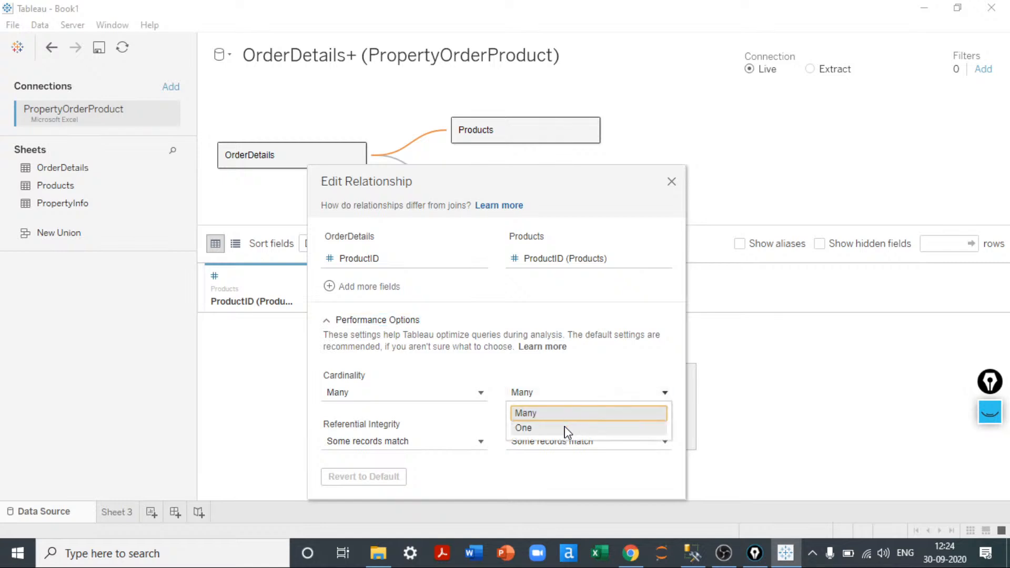
{"action": "key", "text": "Return"}
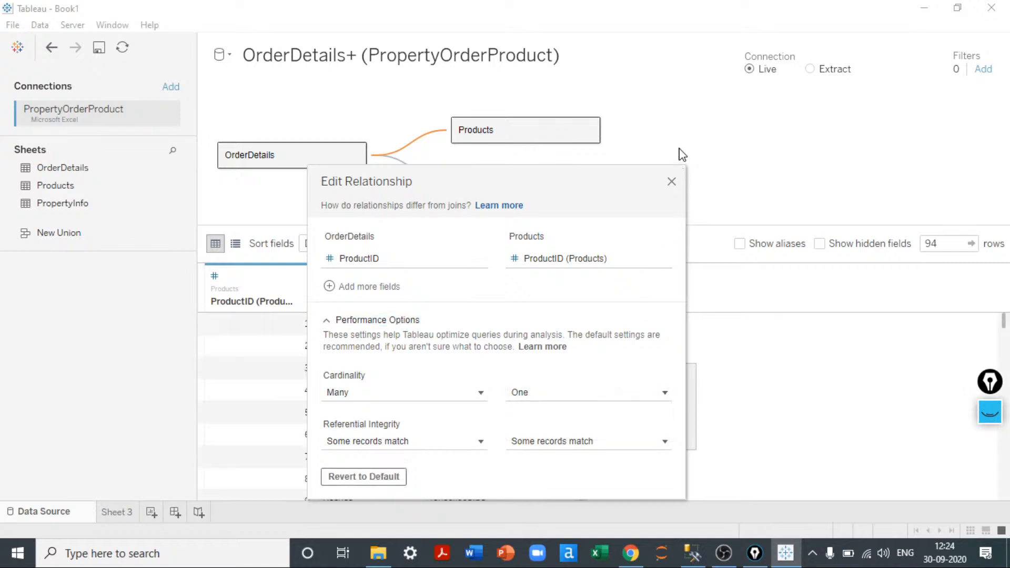
{"action": "left_click", "coordinate": [671, 182]}
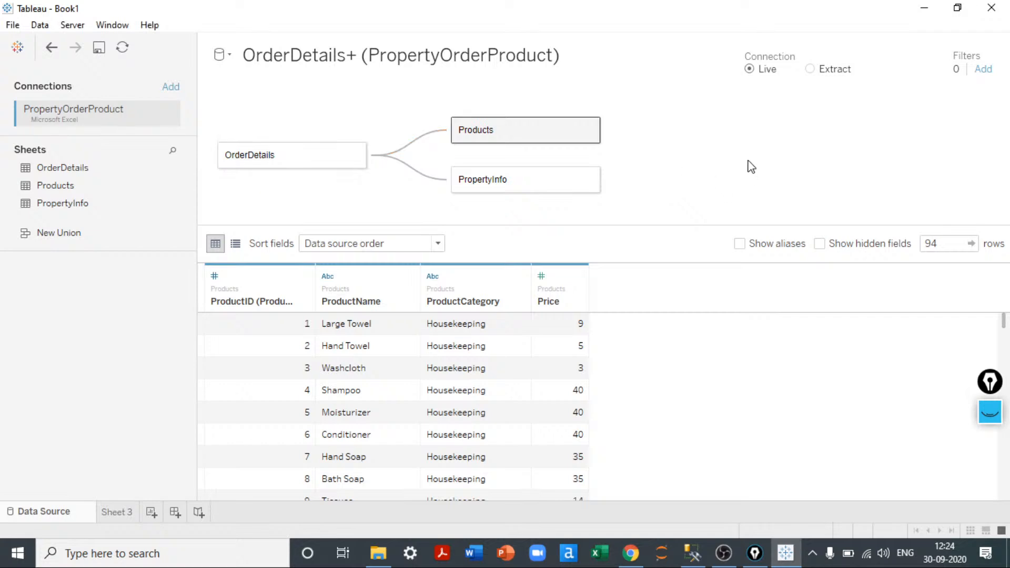
- Show the summed Price for each ProductCategory on Sheet 3
{"action": "left_click", "coordinate": [122, 513]}
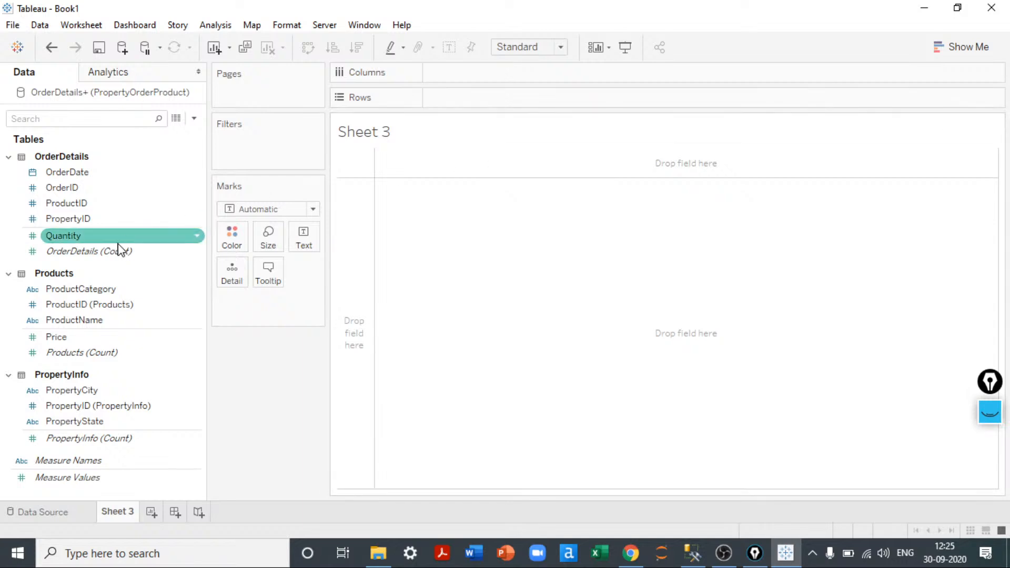
{"action": "double_click", "coordinate": [81, 291]}
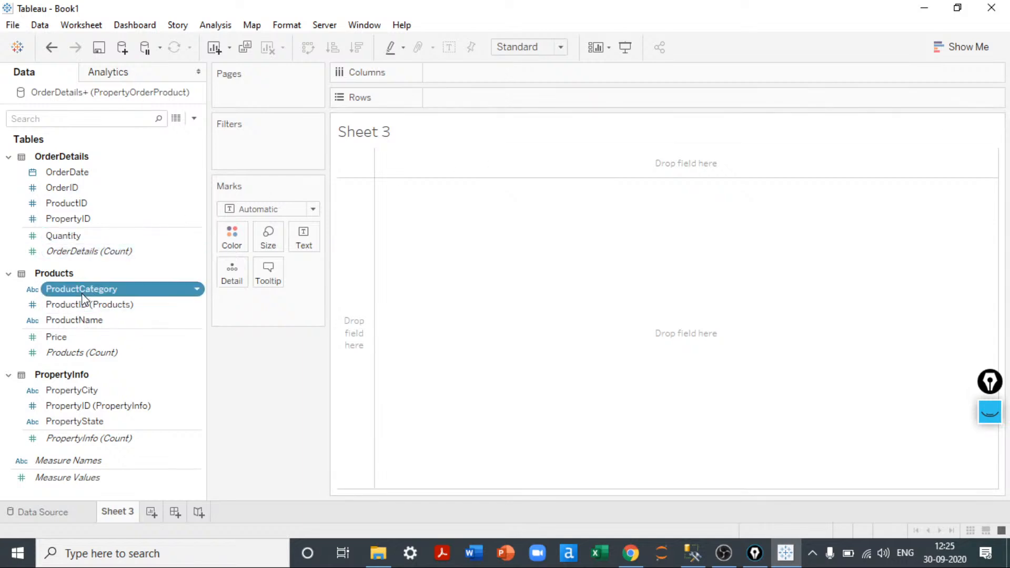
{"action": "left_click", "coordinate": [69, 337]}
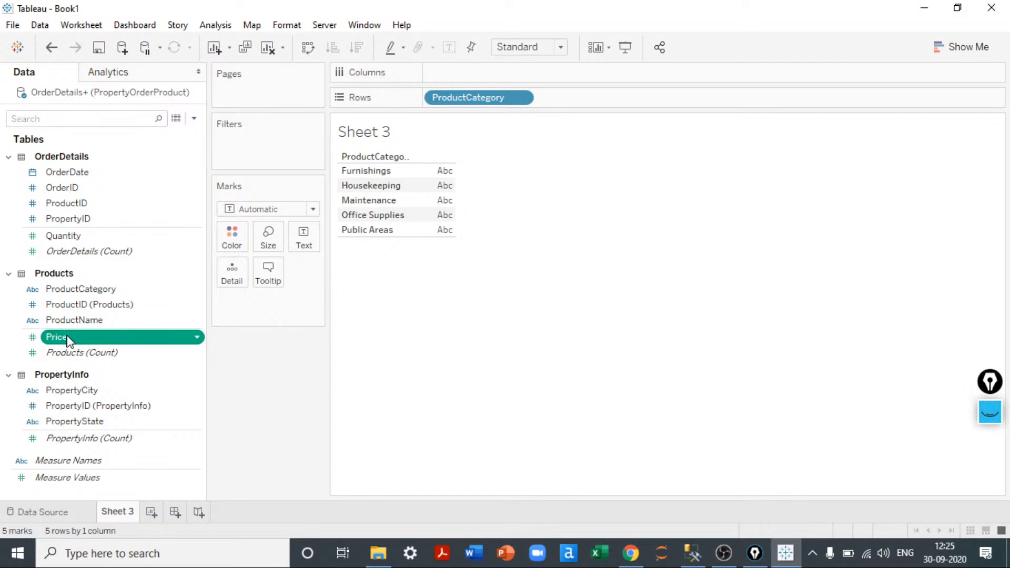
- Hide the row field label and the sheet title of the category price table
{"action": "right_click", "coordinate": [374, 160]}
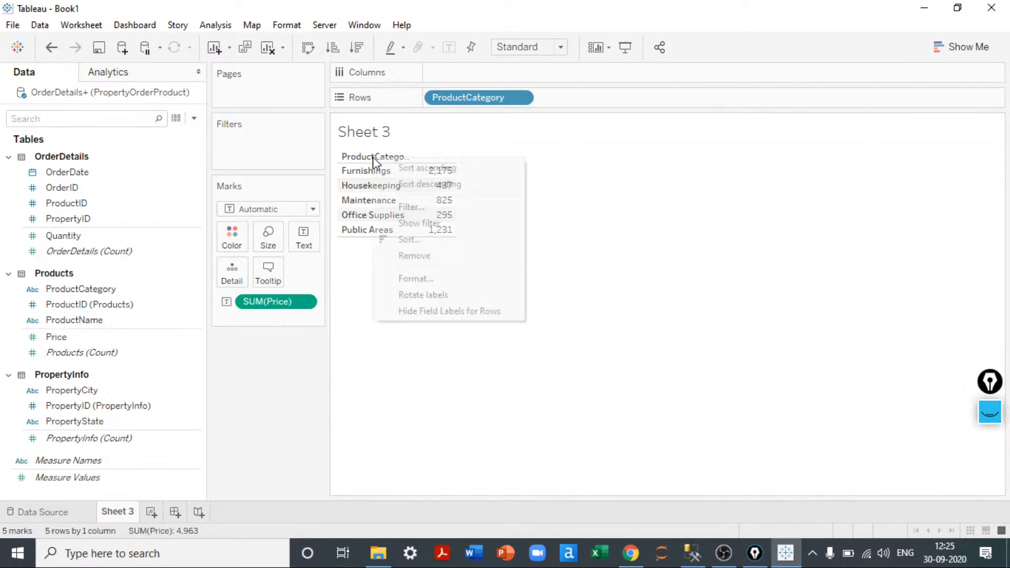
{"action": "left_click", "coordinate": [413, 312]}
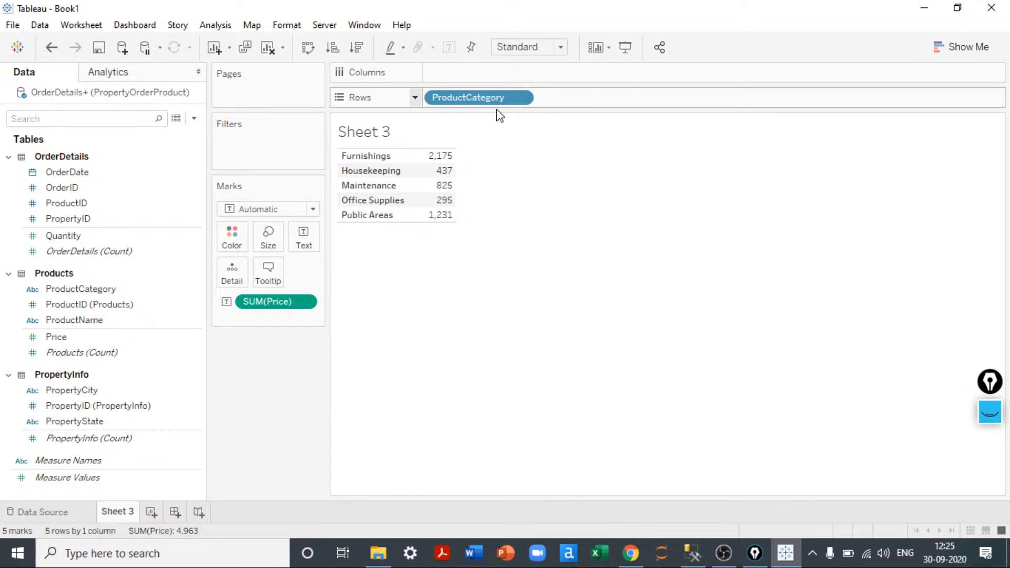
{"action": "right_click", "coordinate": [368, 132]}
{"action": "left_click", "coordinate": [414, 172]}
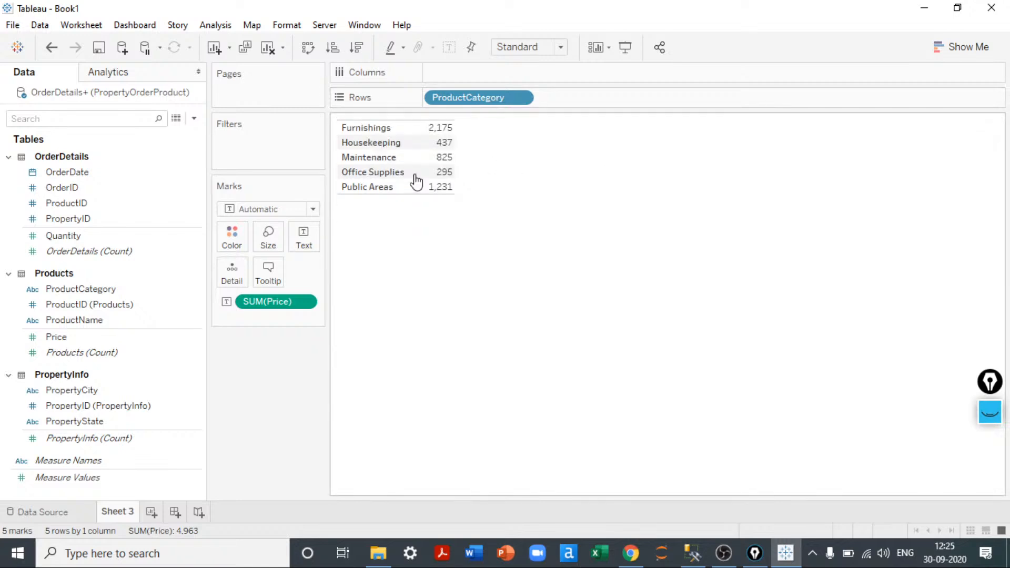
- Display the category prices as a horizontal bar chart and finally as a pie chart
{"action": "left_click", "coordinate": [975, 51]}
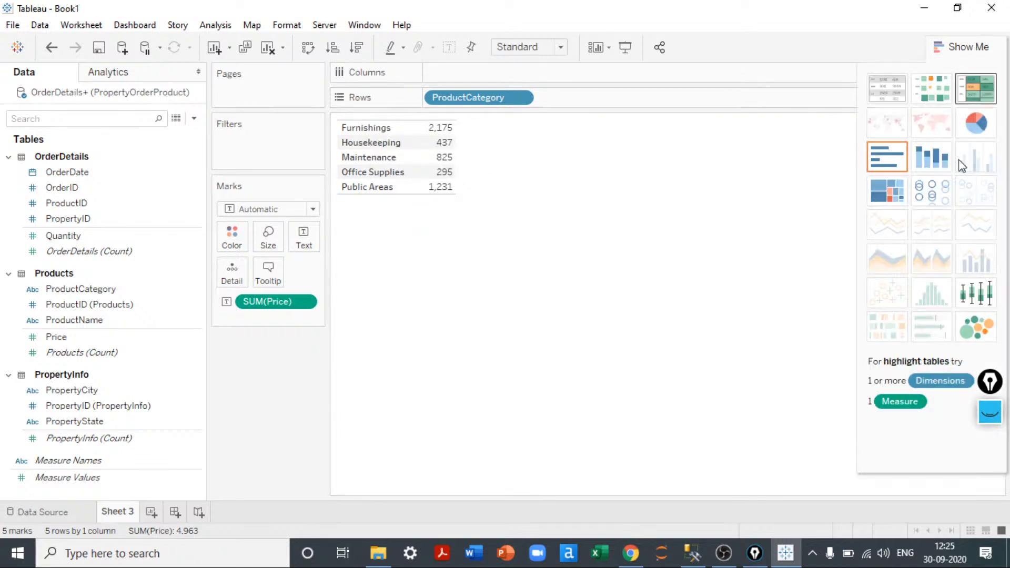
{"action": "left_click", "coordinate": [893, 163]}
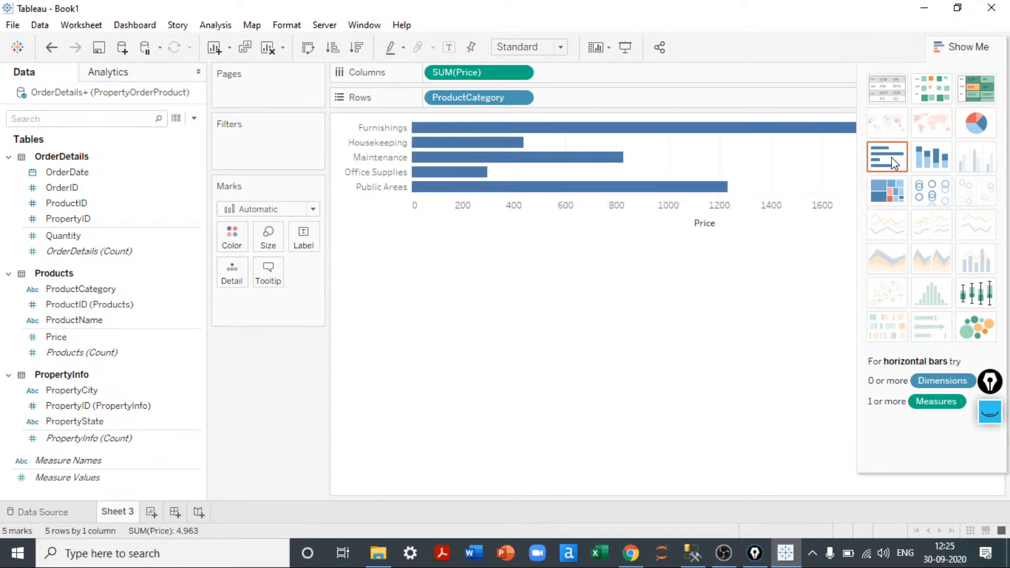
{"action": "left_click", "coordinate": [976, 122]}
{"action": "left_click", "coordinate": [961, 51]}
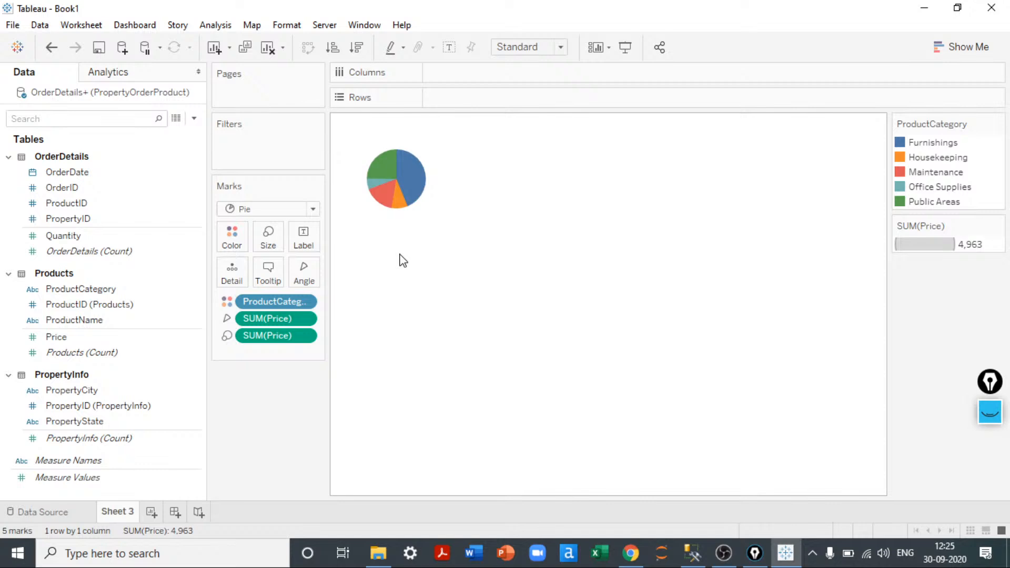
- Enlarge the pie chart and widen and heighten its cell, reducing the height slightly at the end
{"action": "key", "text": "ctrl+shift+b"}
{"action": "key", "text": "ctrl+shift+b"}
{"action": "key", "text": "ctrl+shift+b"}
{"action": "key", "text": "ctrl+shift+b"}
{"action": "key", "text": "ctrl+shift+b"}
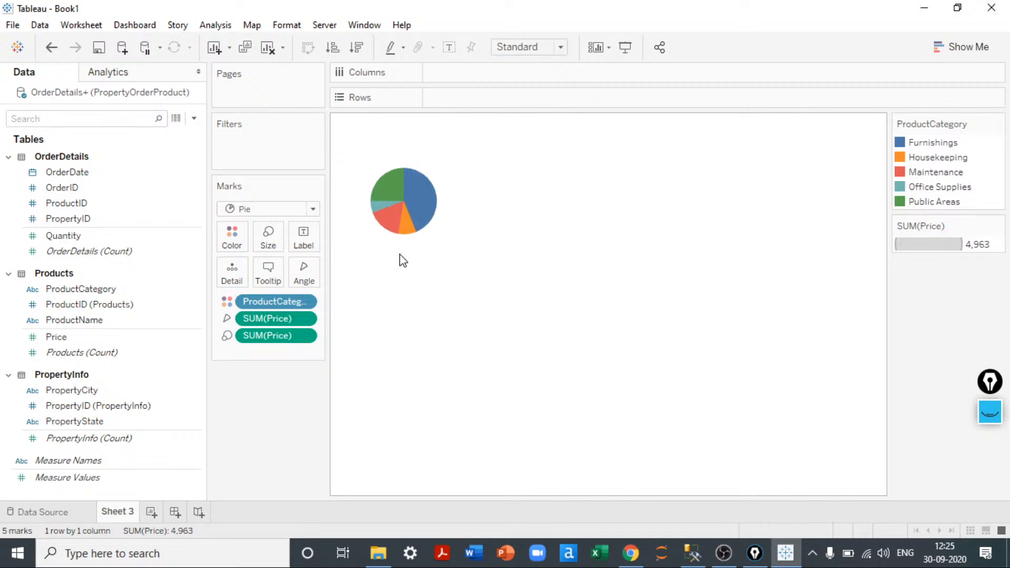
{"action": "key", "text": "ctrl+shift+b"}
{"action": "key", "text": "ctrl+shift+b"}
{"action": "key", "text": "ctrl+shift+b"}
{"action": "key", "text": "ctrl+shift+b"}
{"action": "key", "text": "ctrl+shift+b"}
{"action": "key", "text": "ctrl+shift+b"}
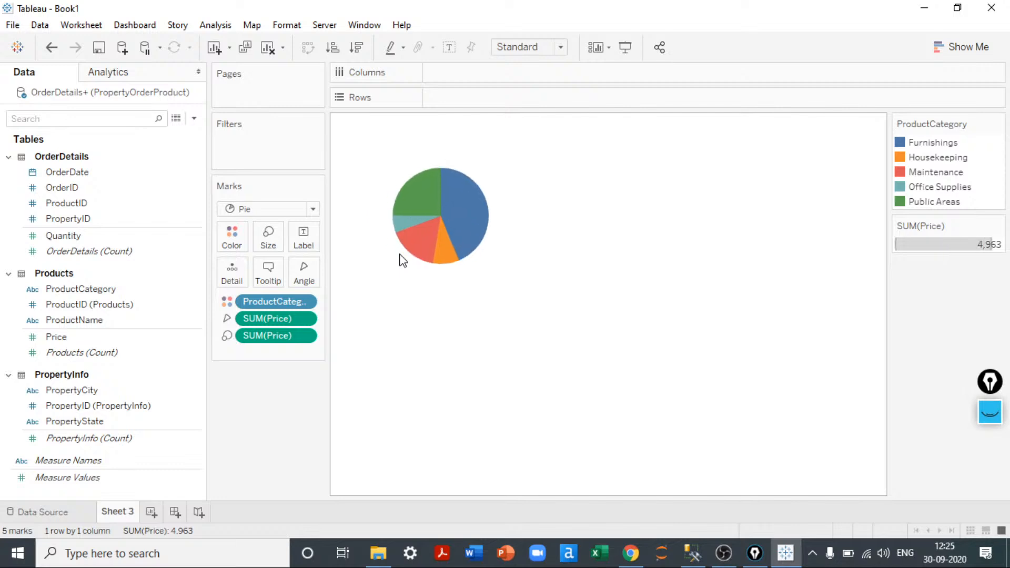
{"action": "key", "text": "ctrl+Right"}
{"action": "key", "text": "ctrl+Right"}
{"action": "key", "text": "ctrl+Right"}
{"action": "key", "text": "ctrl+Right"}
{"action": "key", "text": "ctrl+Right"}
{"action": "key", "text": "ctrl+Right"}
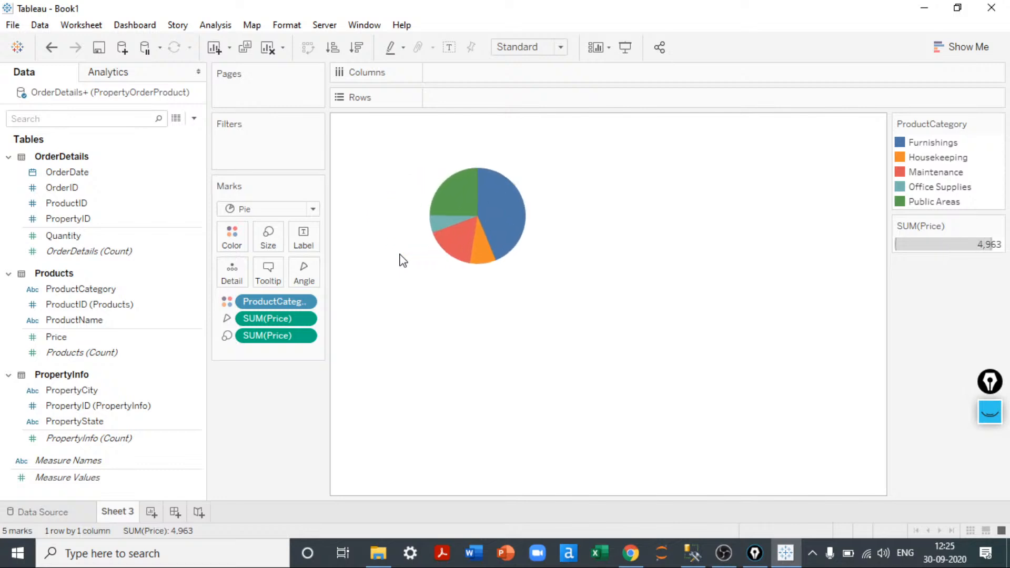
{"action": "key", "text": "ctrl+Up"}
{"action": "key", "text": "ctrl+Up"}
{"action": "key", "text": "ctrl+Up"}
{"action": "key", "text": "ctrl+Up"}
{"action": "key", "text": "ctrl+Up"}
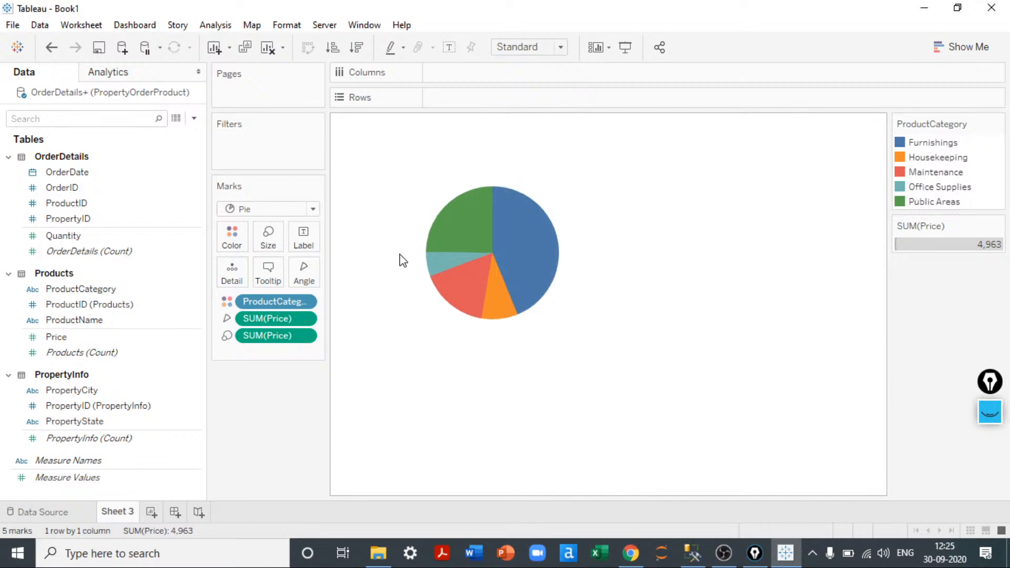
{"action": "key", "text": "ctrl+Down"}
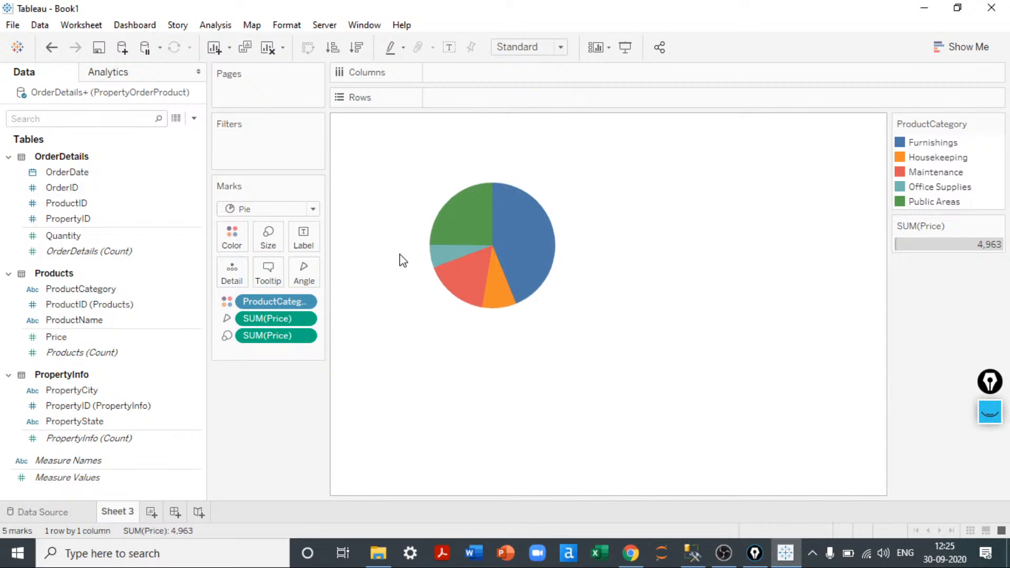
- Add two calculated measures with the value 0 to the rows to create two stacked pie charts
{"action": "double_click", "coordinate": [469, 105]}
{"action": "type", "text": "0"}
{"action": "key", "text": "Return"}
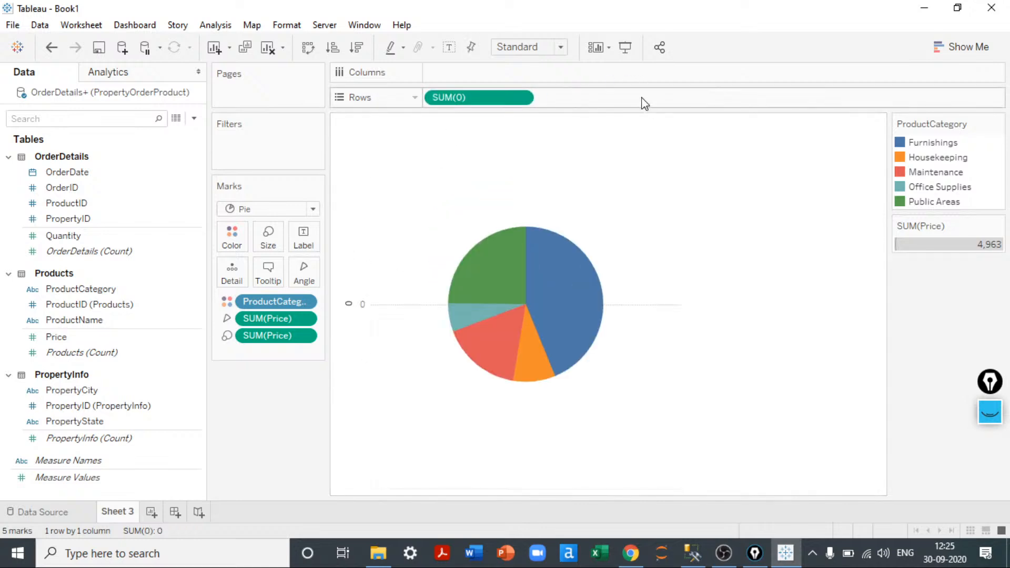
{"action": "double_click", "coordinate": [638, 97]}
{"action": "type", "text": "0"}
{"action": "key", "text": "Return"}
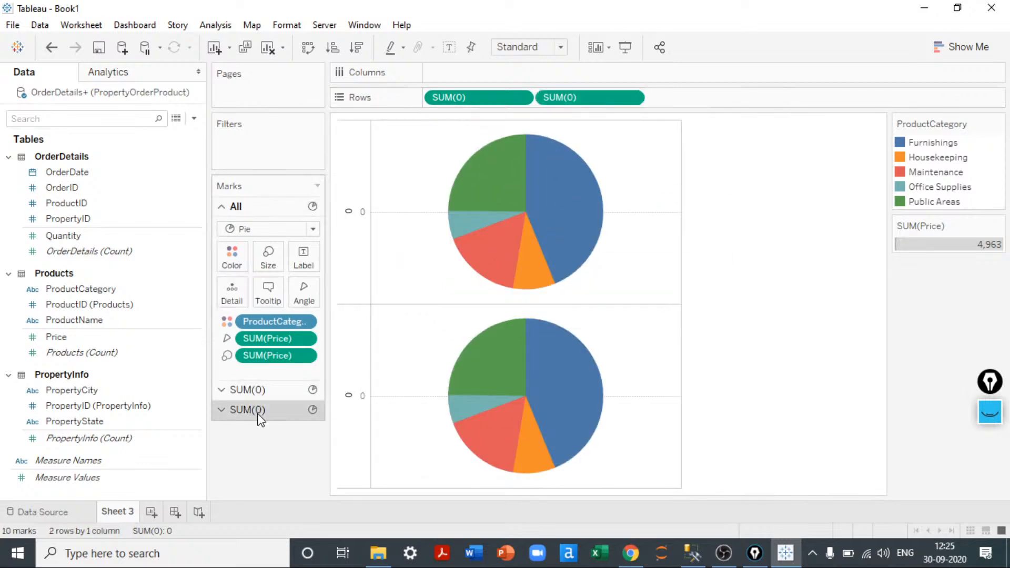
- Remove the ProductCategory colour and the Price angle and size fields from the second zero measure's marks
{"action": "left_click", "coordinate": [259, 415]}
{"action": "left_click_drag", "start_coordinate": [258, 395], "coordinate": [271, 459]}
{"action": "left_click_drag", "start_coordinate": [260, 378], "coordinate": [260, 425]}
{"action": "left_click_drag", "start_coordinate": [263, 363], "coordinate": [258, 447]}
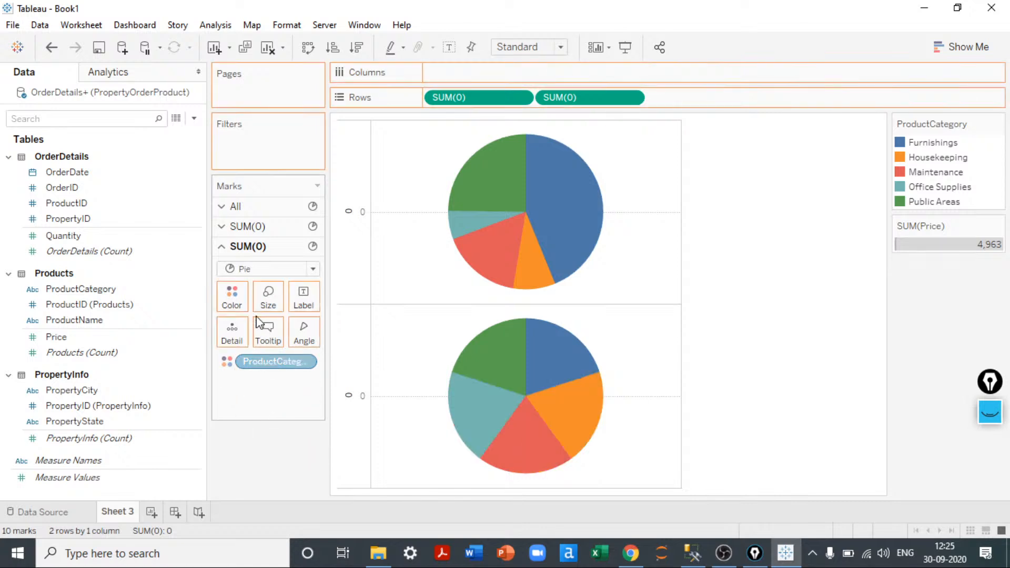
- Make the second zero measure's pie slightly smaller and colour it white
{"action": "left_click", "coordinate": [266, 303]}
{"action": "left_click_drag", "start_coordinate": [291, 334], "coordinate": [288, 334]}
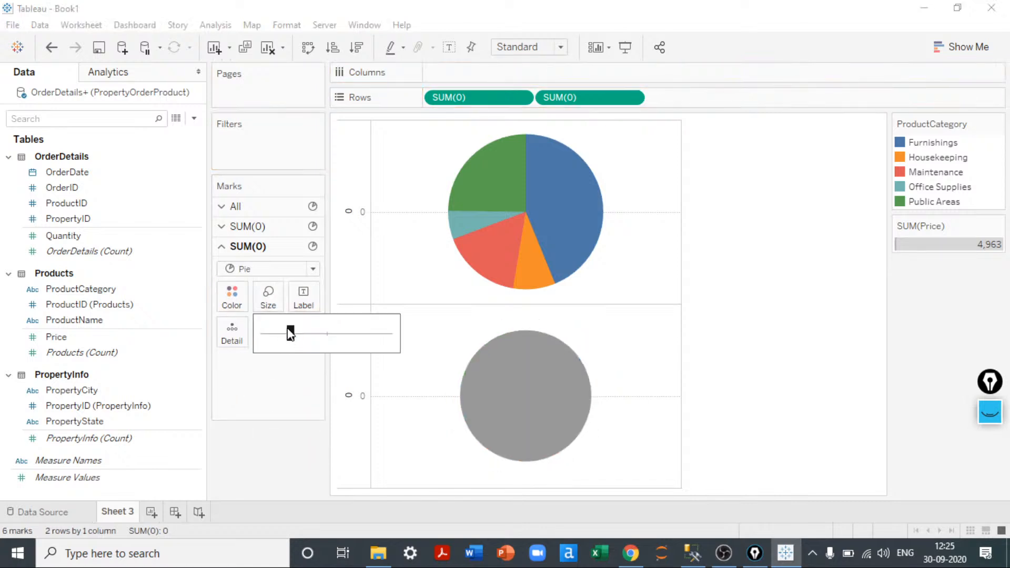
{"action": "left_click", "coordinate": [232, 297]}
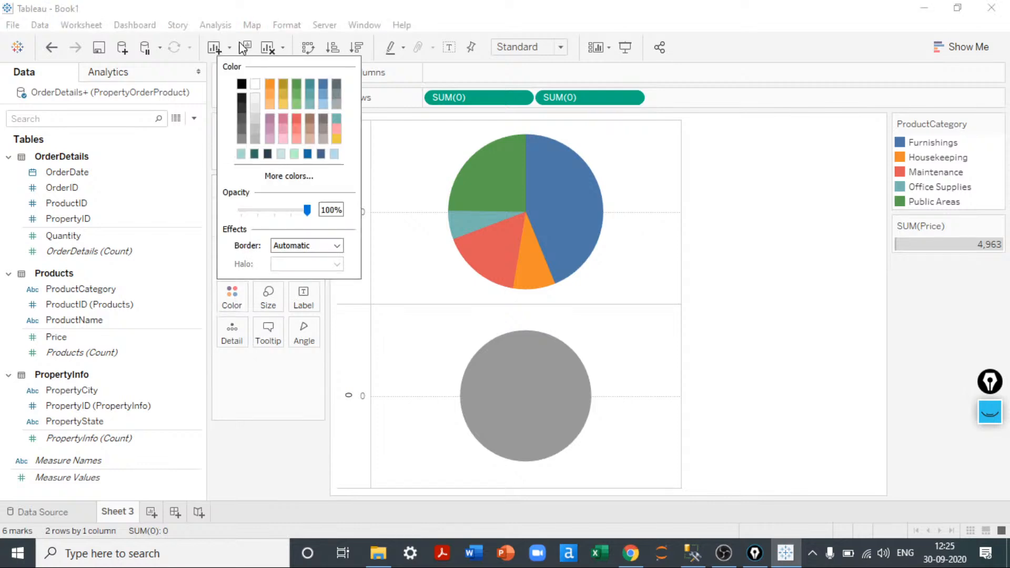
{"action": "left_click", "coordinate": [256, 84]}
- Overlay the two pies as a dual axis and shrink the white inner circle slightly to thicken the ring
{"action": "right_click", "coordinate": [343, 389]}
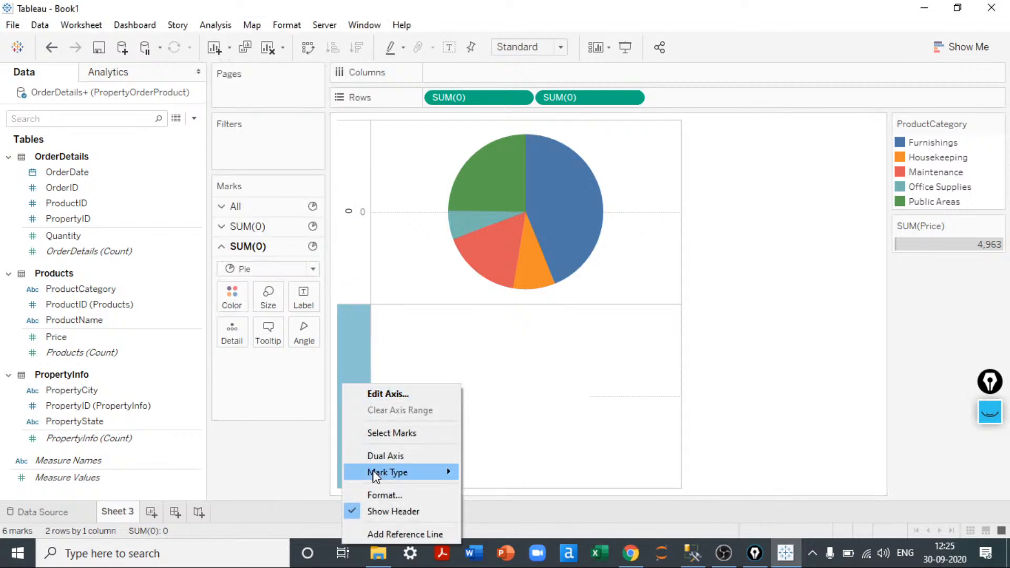
{"action": "left_click", "coordinate": [374, 457]}
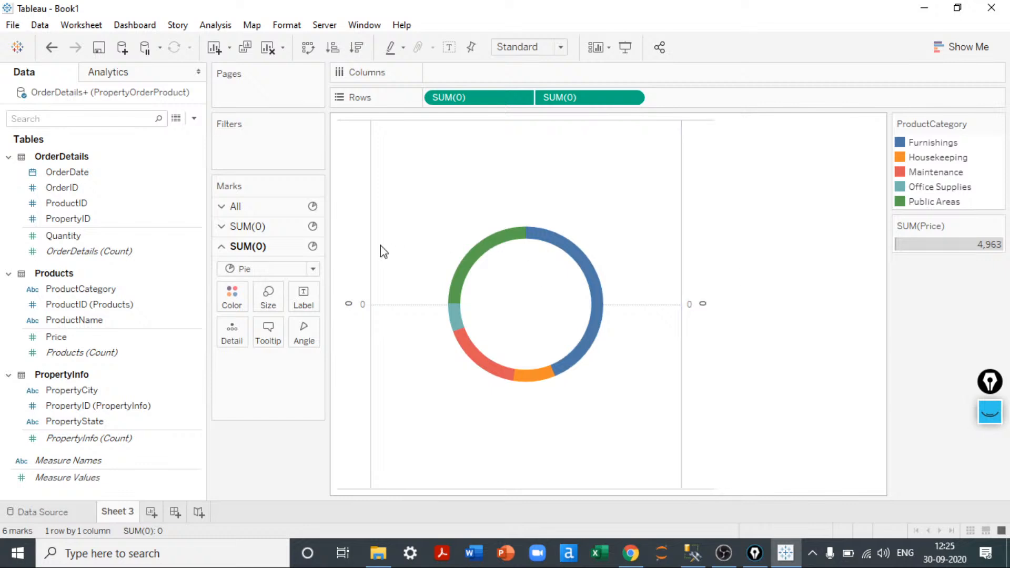
{"action": "left_click", "coordinate": [267, 297]}
{"action": "left_click_drag", "start_coordinate": [291, 333], "coordinate": [289, 332]}
{"action": "left_click", "coordinate": [716, 270]}
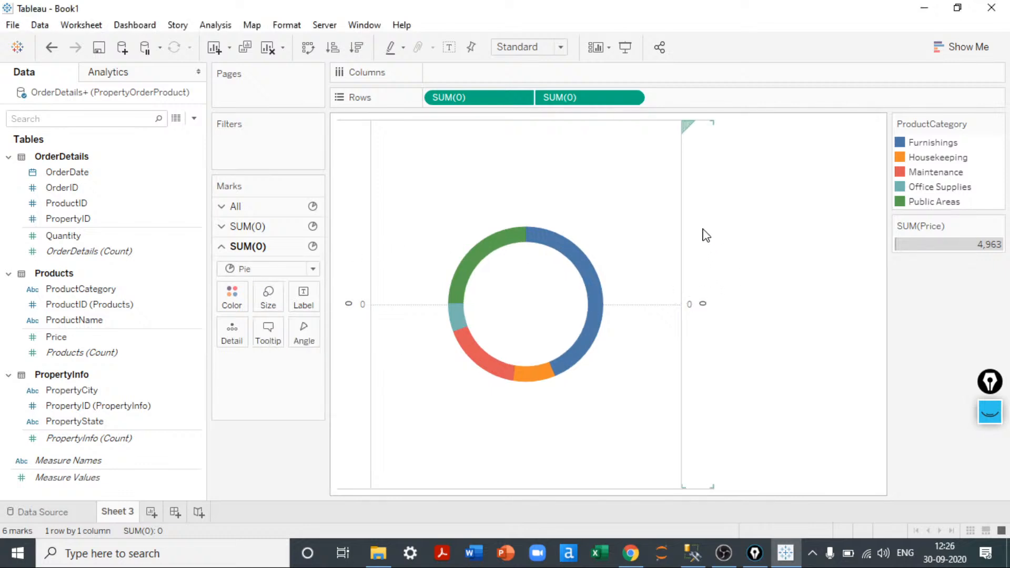
- Fit the donut chart to the entire view and hide the headers of both zero axes
{"action": "left_click", "coordinate": [524, 47]}
{"action": "left_click", "coordinate": [534, 99]}
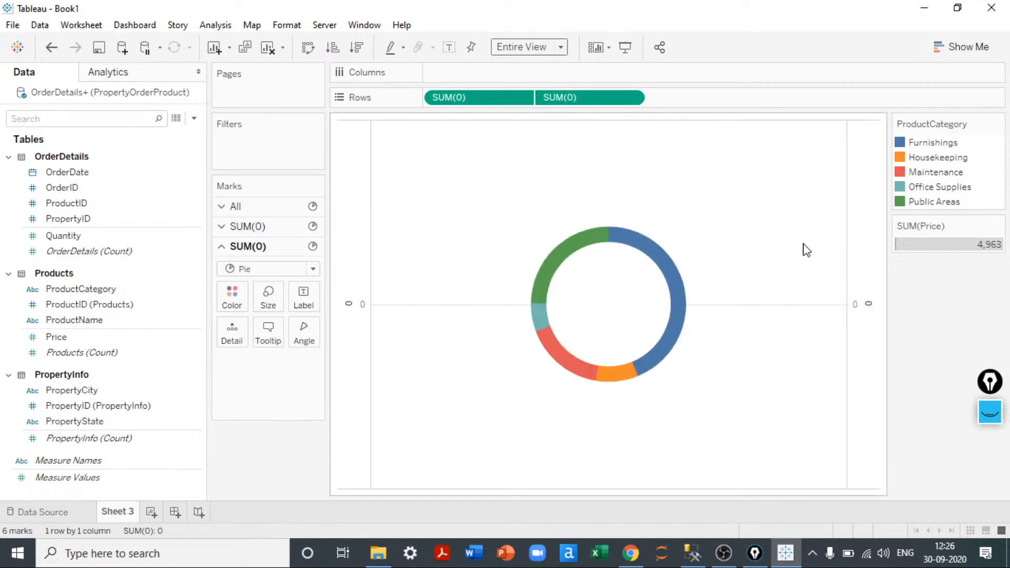
{"action": "right_click", "coordinate": [861, 227]}
{"action": "left_click", "coordinate": [893, 389]}
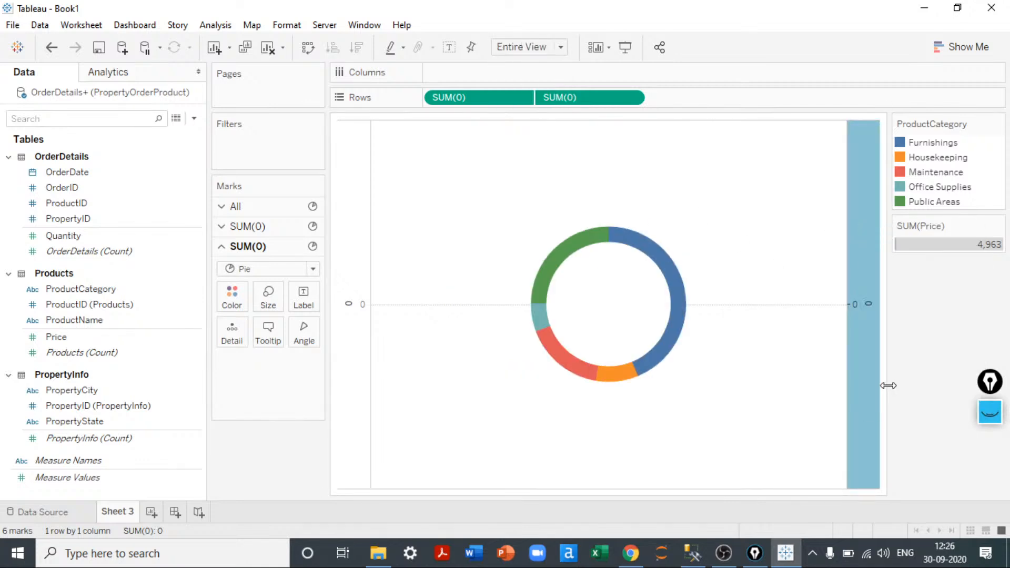
{"action": "right_click", "coordinate": [336, 203]}
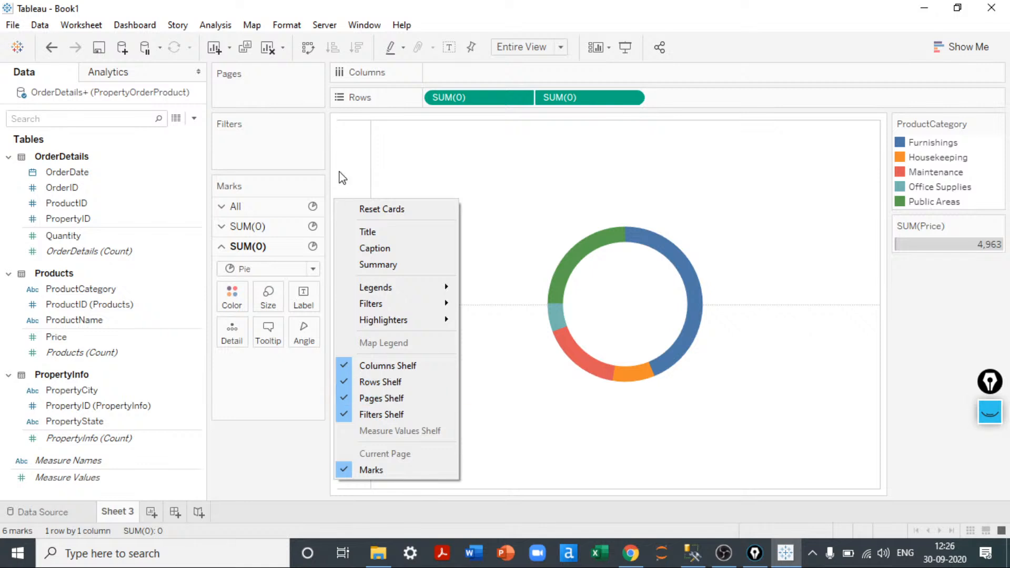
{"action": "left_click", "coordinate": [351, 153]}
{"action": "right_click", "coordinate": [352, 151]}
{"action": "left_click", "coordinate": [379, 299]}
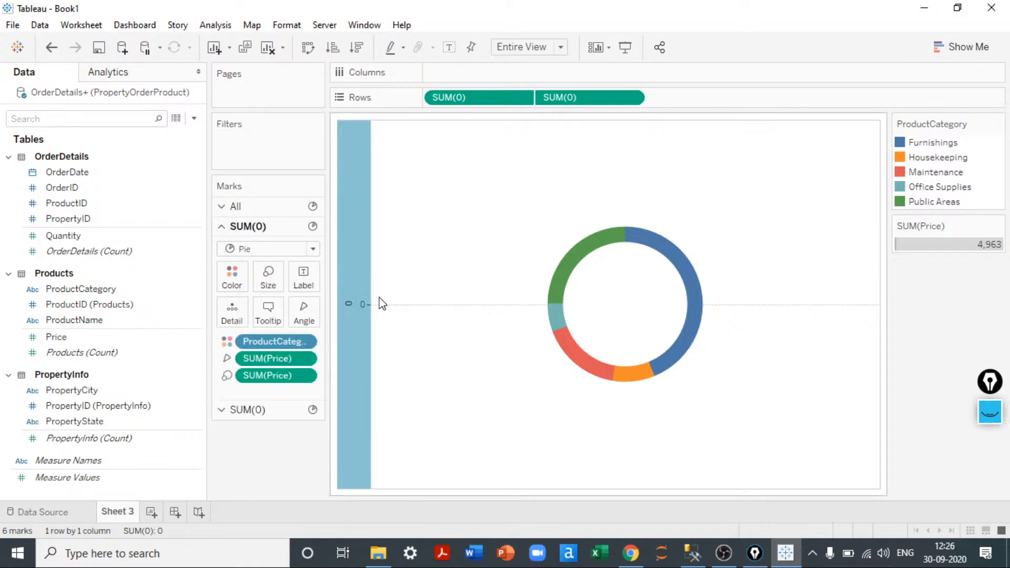
- Set the pane borders of the sheet's row divider and column divider to None
{"action": "right_click", "coordinate": [431, 203]}
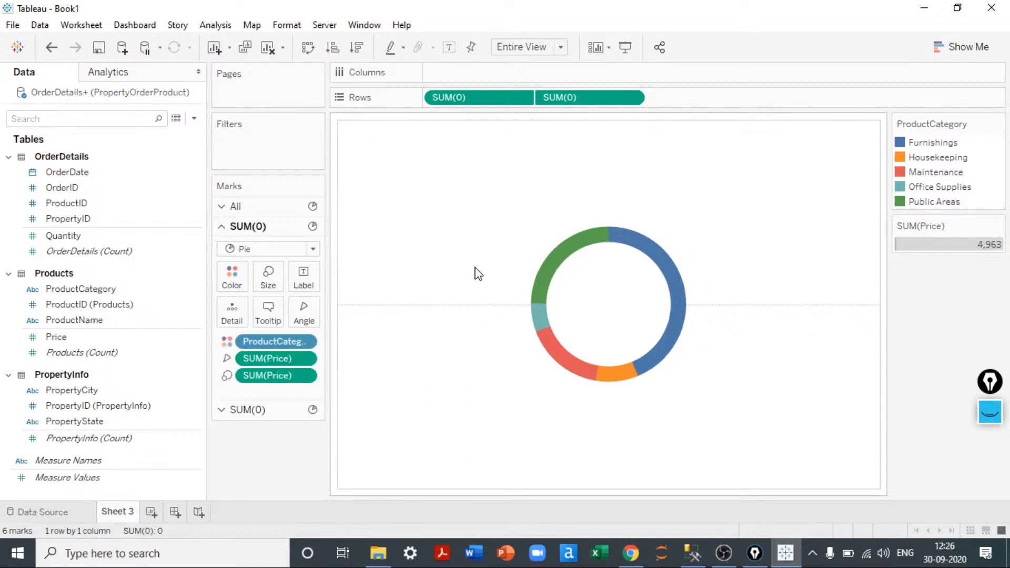
{"action": "left_click", "coordinate": [477, 286]}
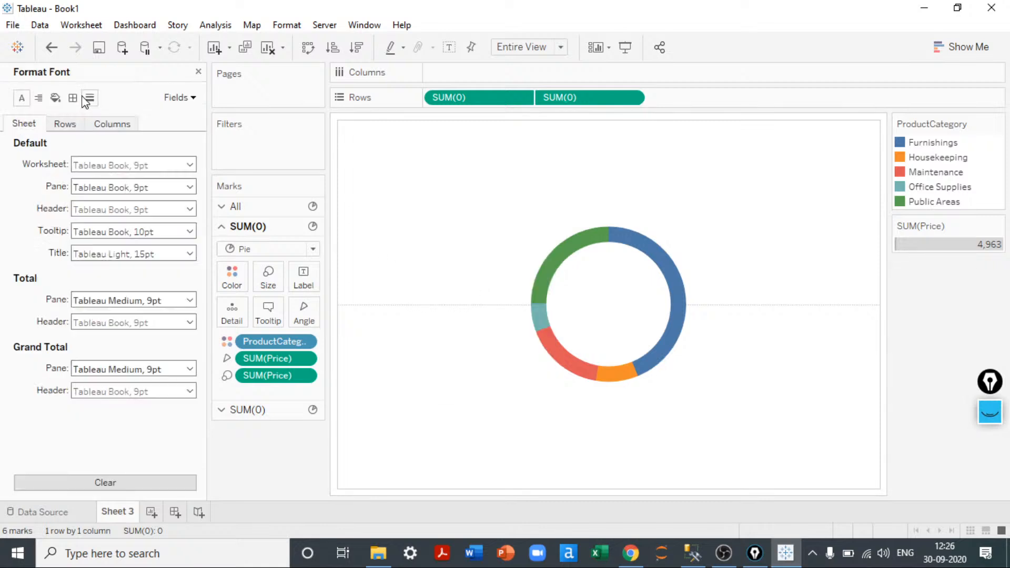
{"action": "left_click", "coordinate": [55, 97]}
{"action": "left_click", "coordinate": [73, 98]}
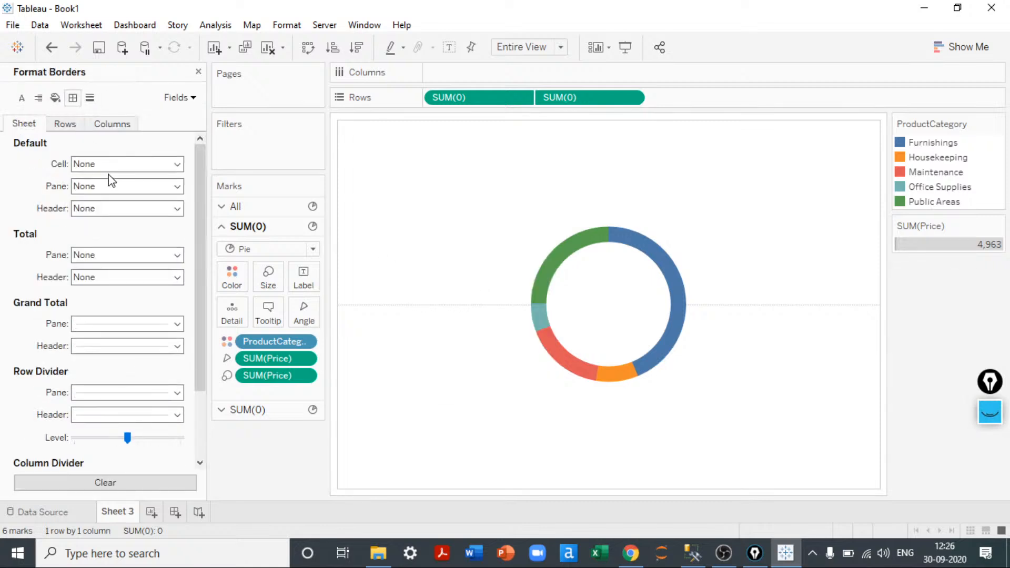
{"action": "scroll", "coordinate": [144, 223], "scroll_direction": "down", "scroll_amount": 3}
{"action": "left_click", "coordinate": [126, 305]}
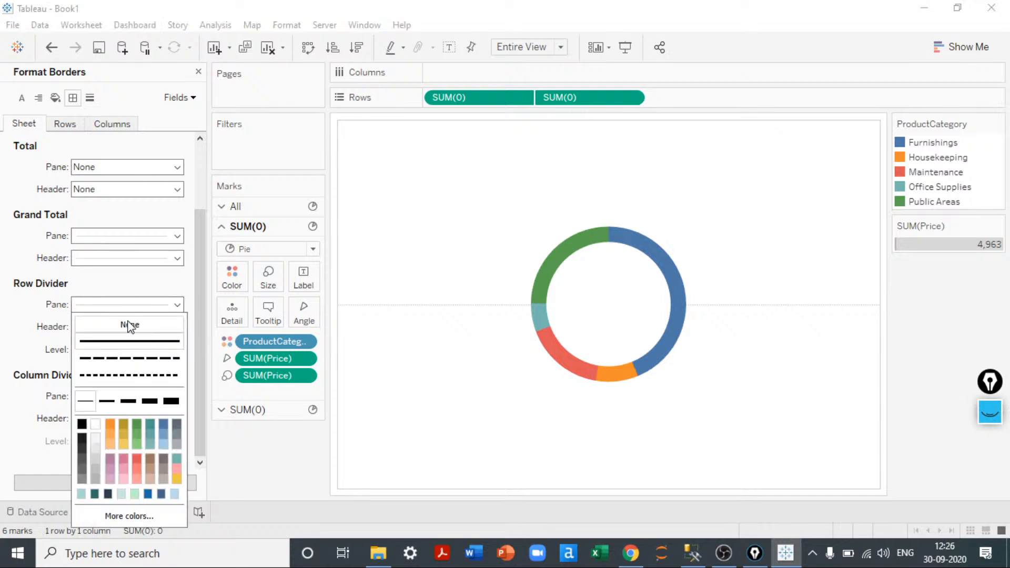
{"action": "left_click", "coordinate": [128, 325]}
{"action": "left_click", "coordinate": [136, 394]}
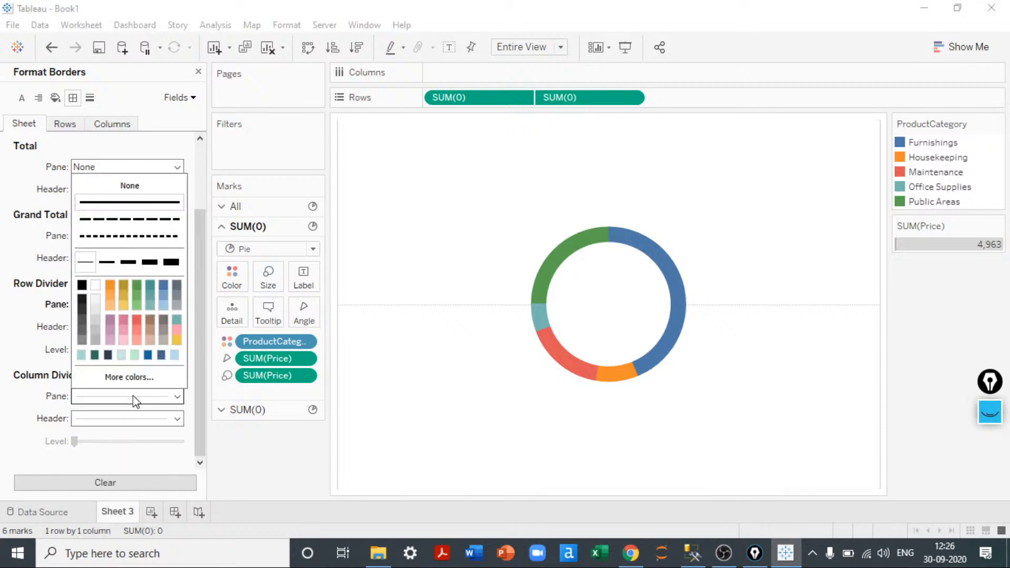
{"action": "left_click", "coordinate": [140, 186]}
- Set the sheet's zero lines to None and close the formatting options
{"action": "left_click", "coordinate": [90, 98]}
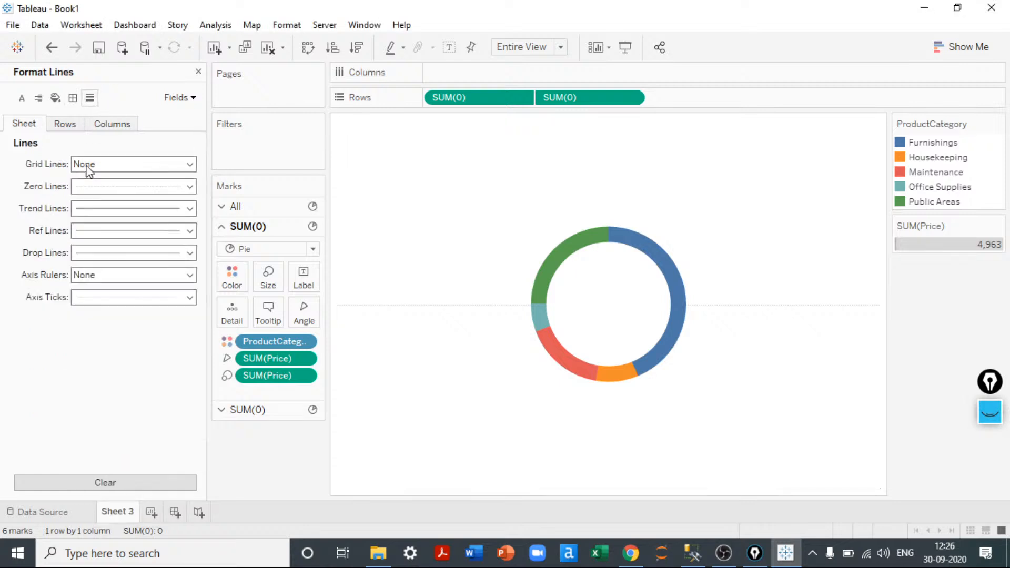
{"action": "left_click", "coordinate": [88, 187]}
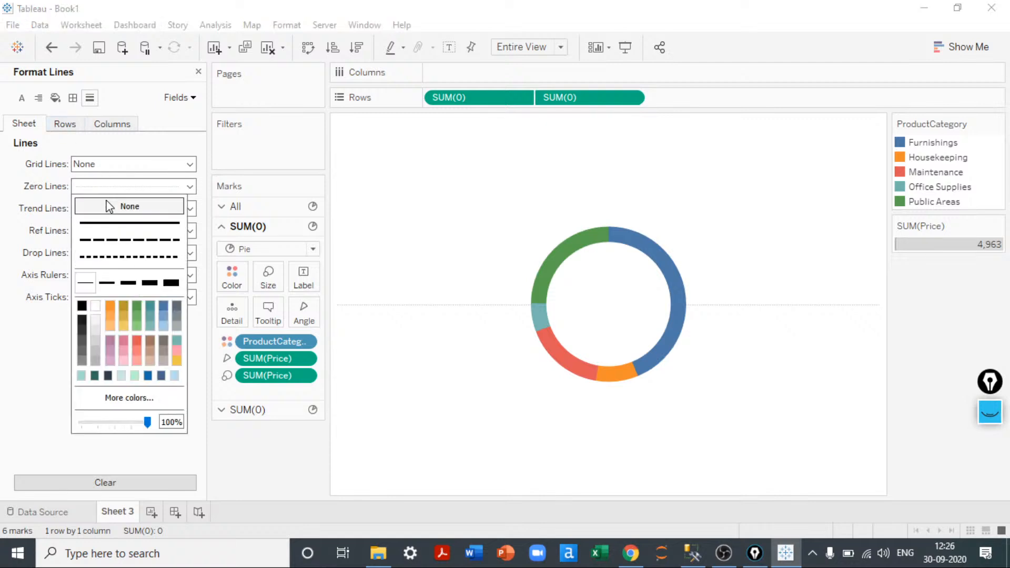
{"action": "left_click", "coordinate": [129, 206]}
{"action": "left_click", "coordinate": [198, 71]}
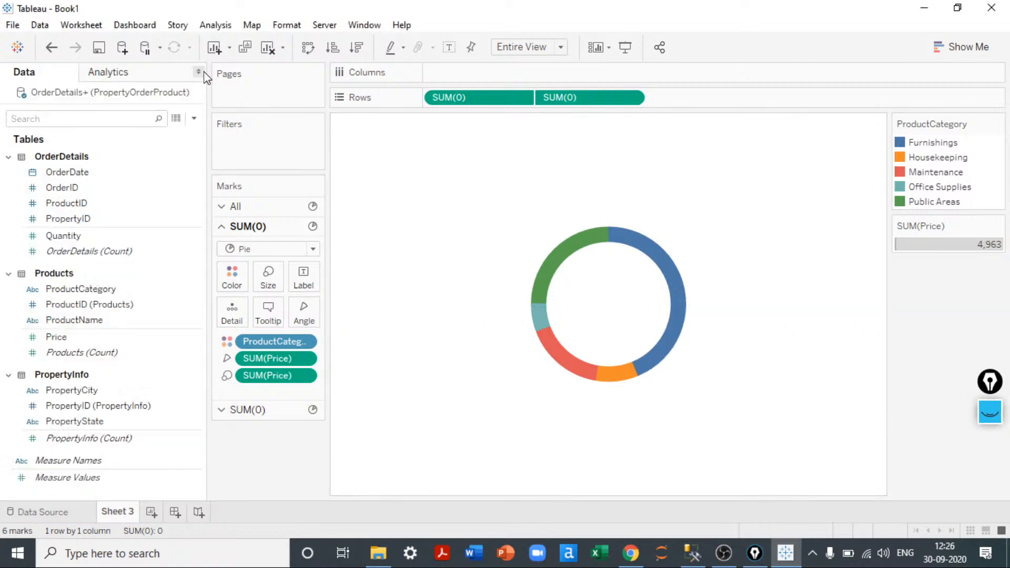
- Label the outer ring's slices with the summed Price and the ProductCategory
{"action": "left_click", "coordinate": [62, 337]}
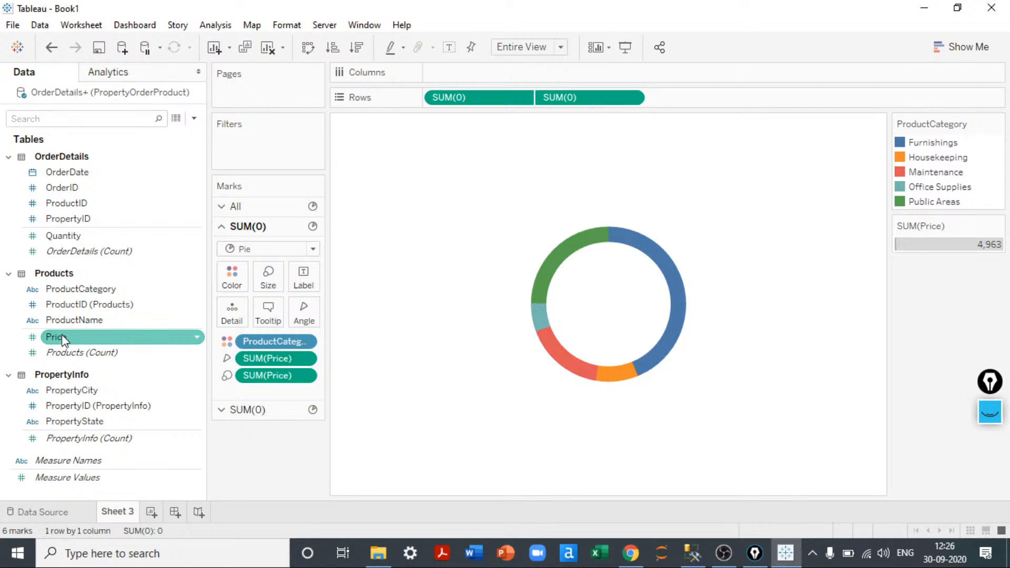
{"action": "left_click_drag", "start_coordinate": [61, 337], "coordinate": [304, 278]}
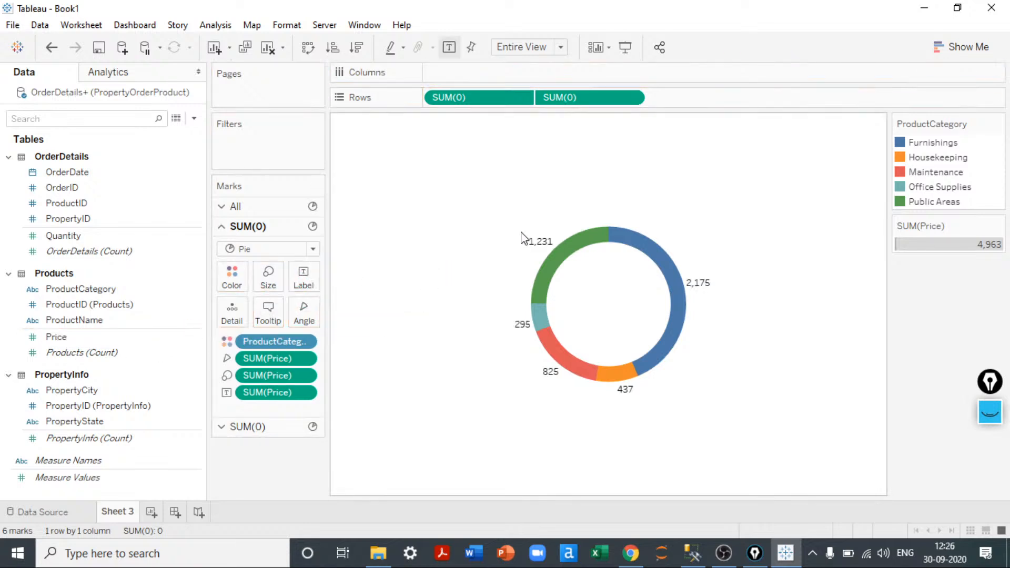
{"action": "left_click_drag", "start_coordinate": [102, 289], "coordinate": [304, 276]}
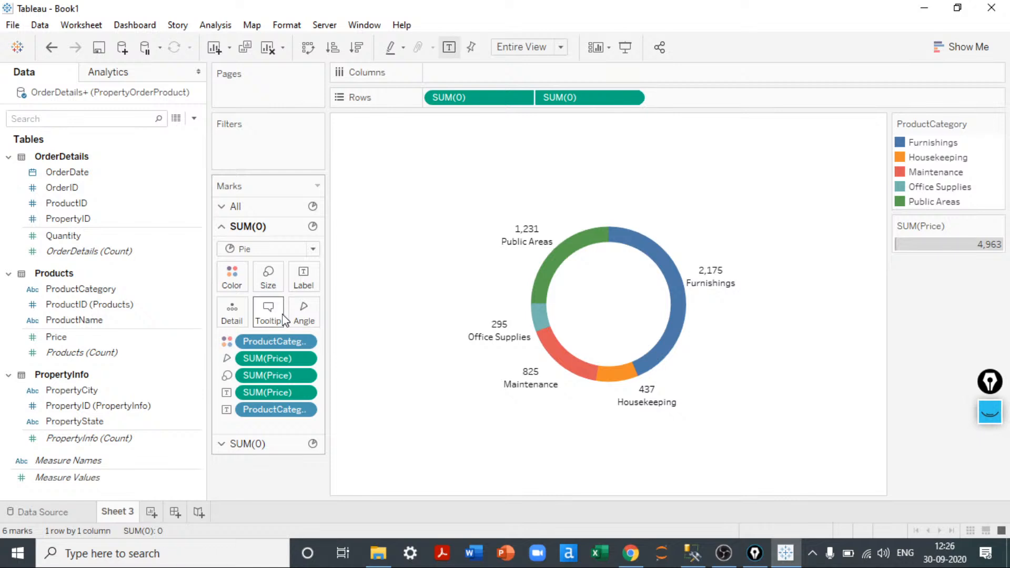
- Delete all text from the outer ring's tooltip and save it
{"action": "left_click", "coordinate": [268, 313]}
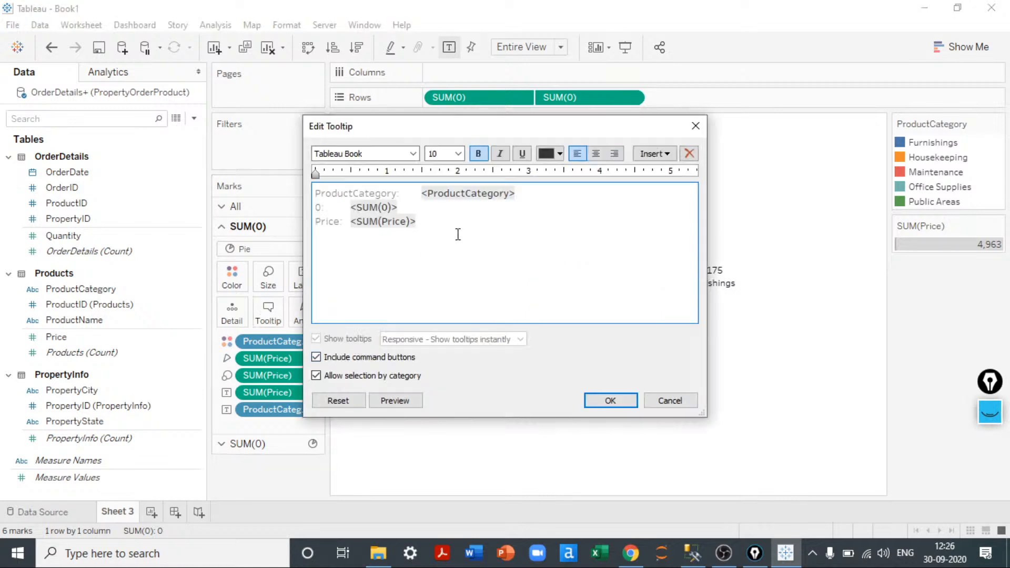
{"action": "key", "text": "ctrl+a"}
{"action": "key", "text": "Delete"}
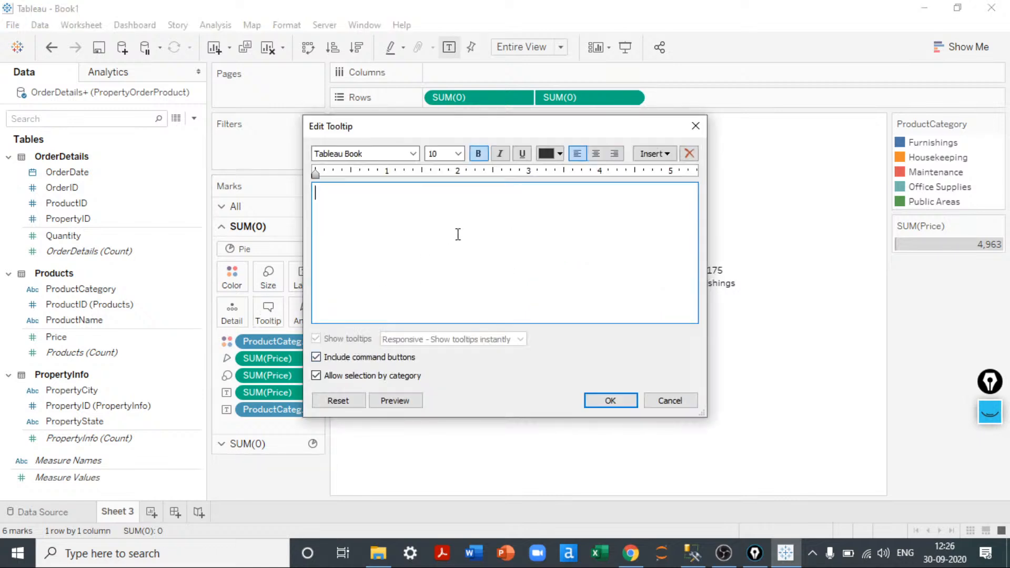
{"action": "left_click", "coordinate": [620, 404]}
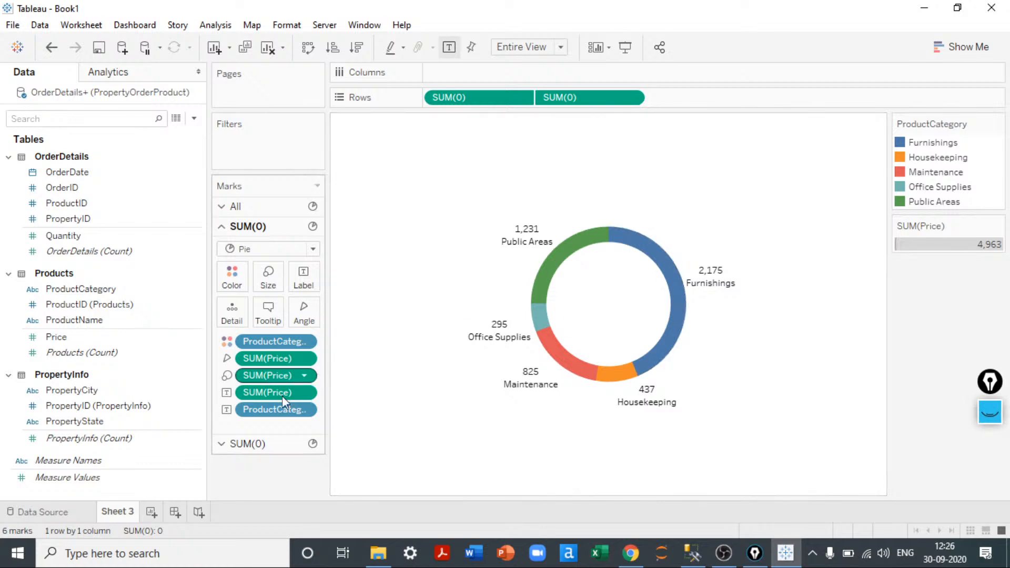
- Label the white inner circle with the summed Price and add the line "Overall Price" above it
{"action": "left_click", "coordinate": [245, 445]}
{"action": "left_click_drag", "start_coordinate": [89, 342], "coordinate": [300, 303]}
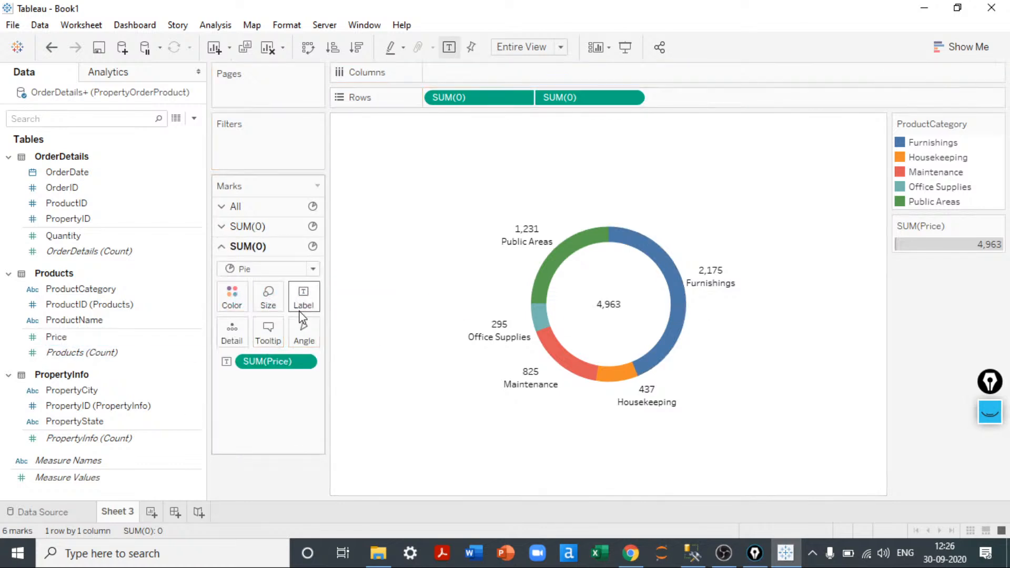
{"action": "left_click", "coordinate": [303, 308]}
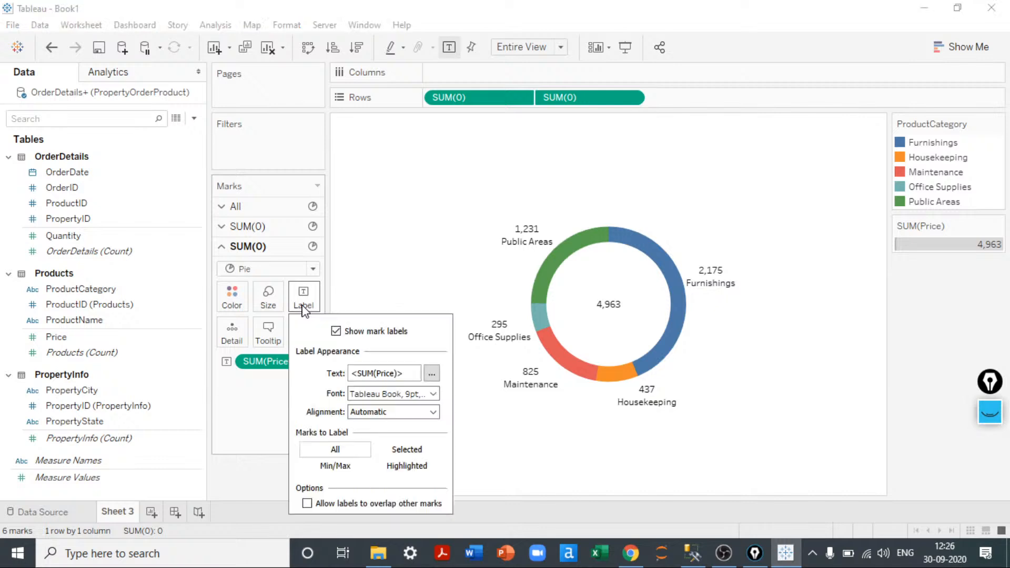
{"action": "left_click", "coordinate": [431, 373]}
{"action": "key", "text": "Return"}
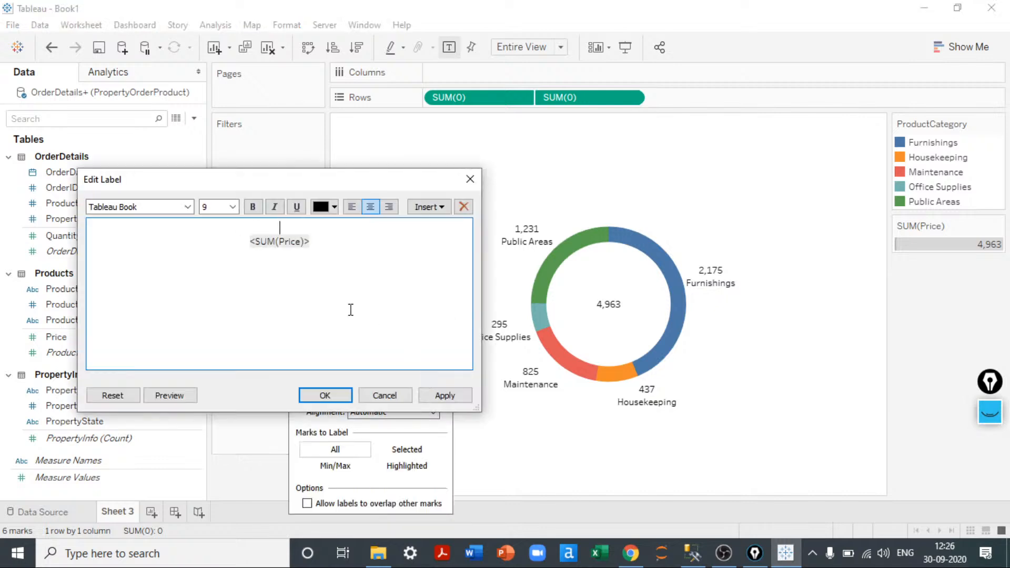
{"action": "type", "text": "Total"}
{"action": "key", "text": "shift+Home"}
{"action": "type", "text": "Overall Price"}
{"action": "key", "text": "shift+Home"}
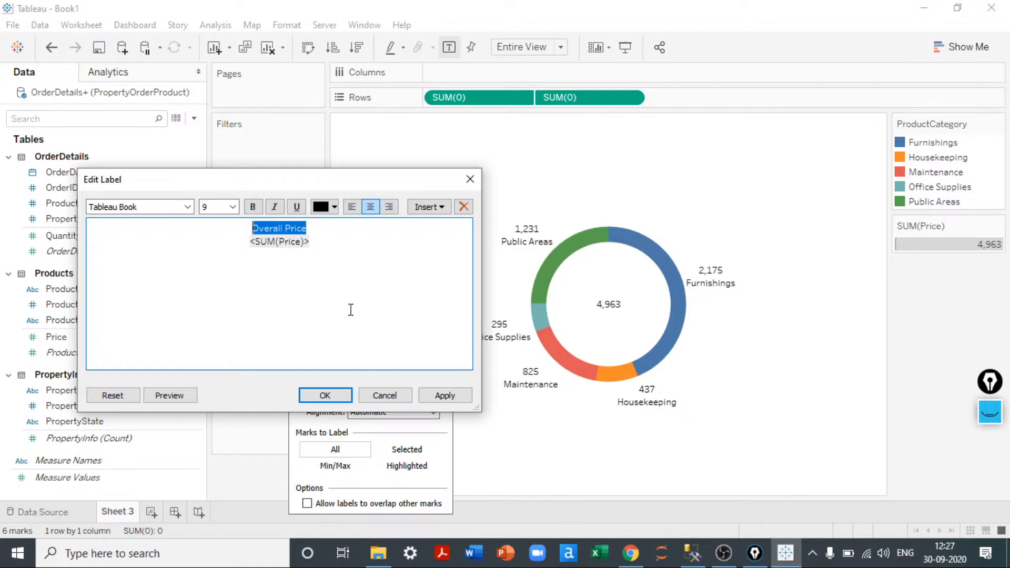
- Format the "Overall Price" line in 12-point Tableau Bold and apply the label changes
{"action": "left_click", "coordinate": [233, 206]}
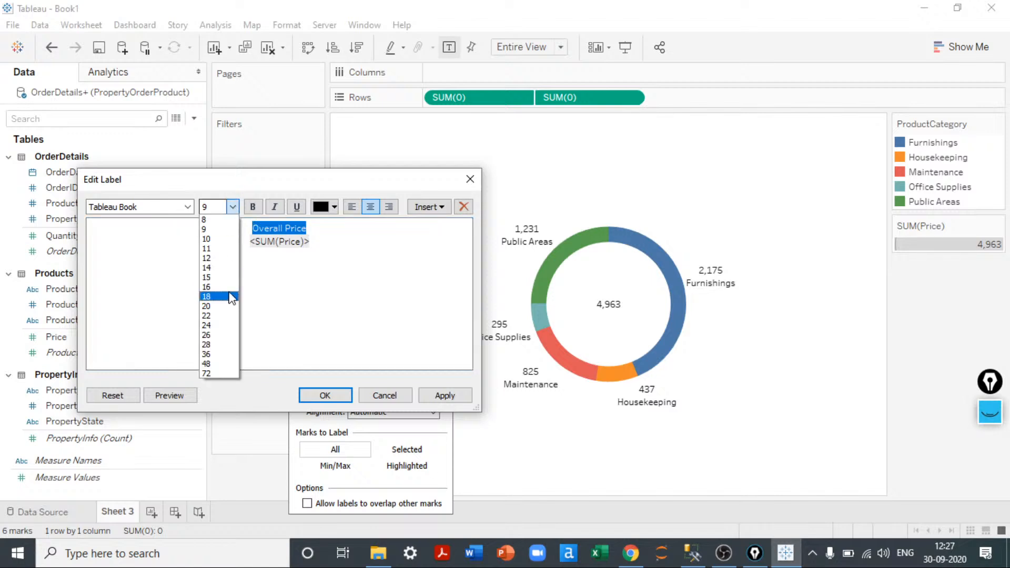
{"action": "left_click", "coordinate": [216, 258]}
{"action": "left_click", "coordinate": [186, 207]}
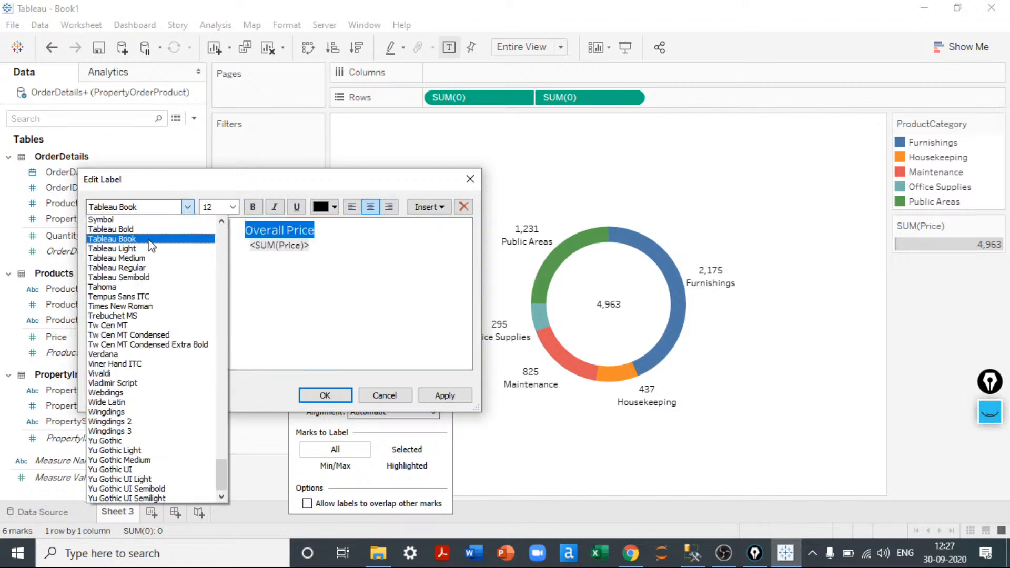
{"action": "left_click", "coordinate": [135, 231]}
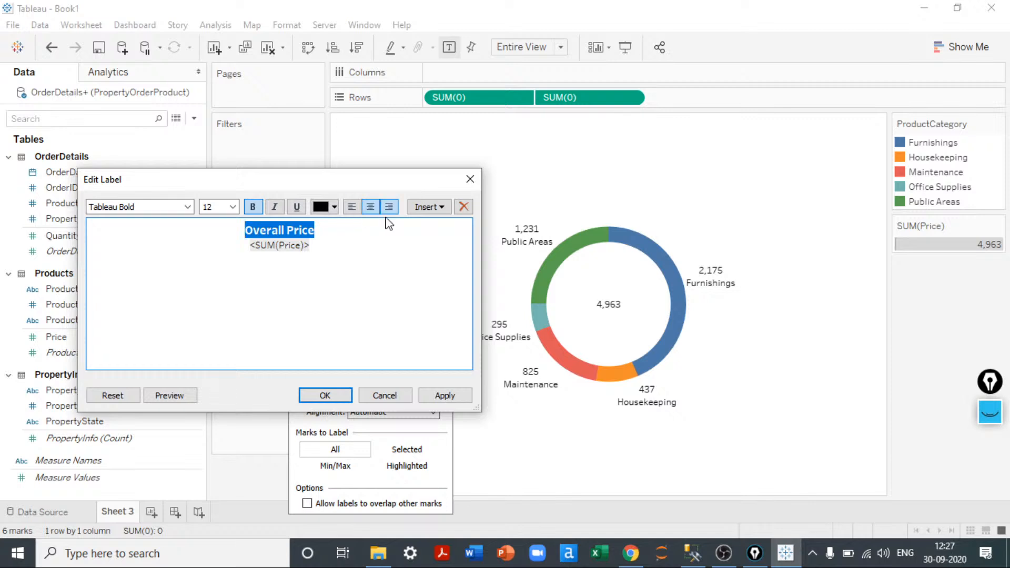
{"action": "left_click", "coordinate": [450, 396]}
{"action": "left_click", "coordinate": [325, 396]}
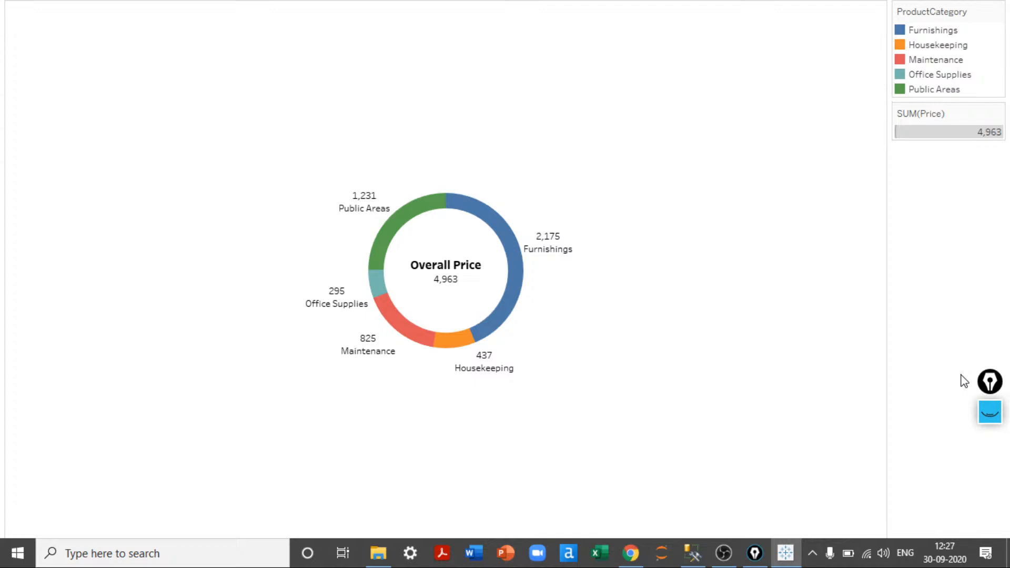
{"action": "key", "text": "Escape"}
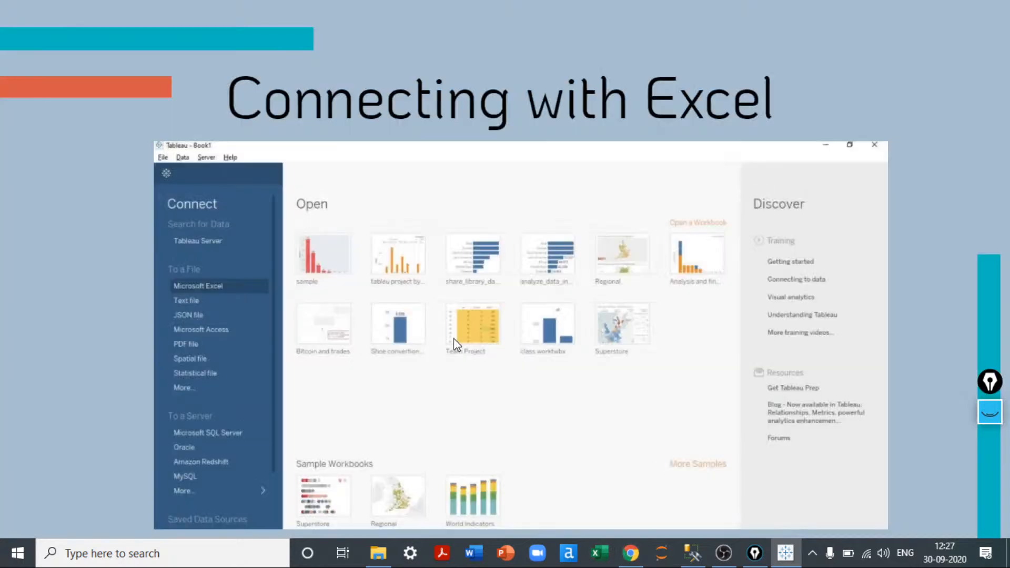
{"action": "left_click", "coordinate": [695, 401]}
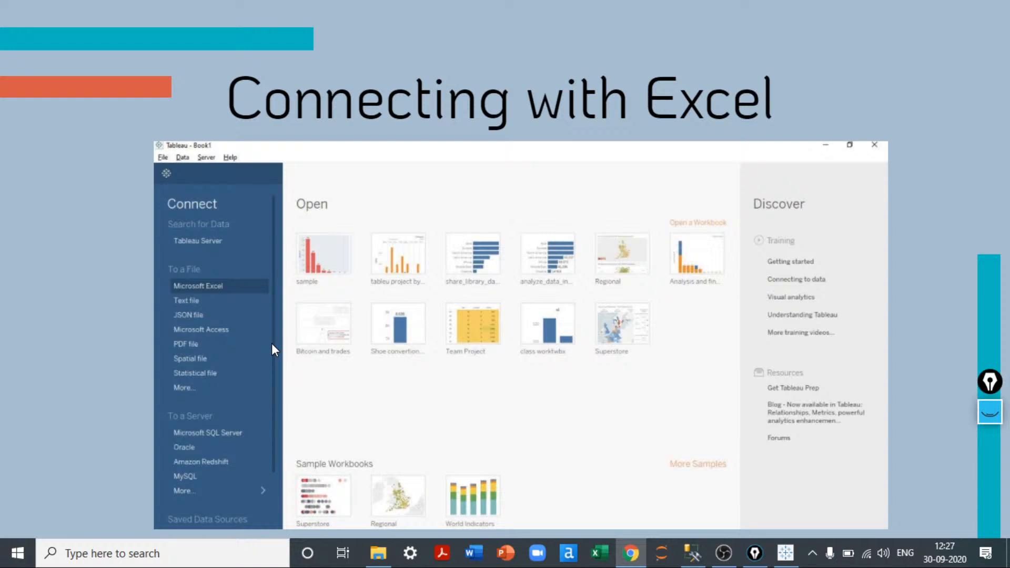
{"action": "key", "text": "Right"}
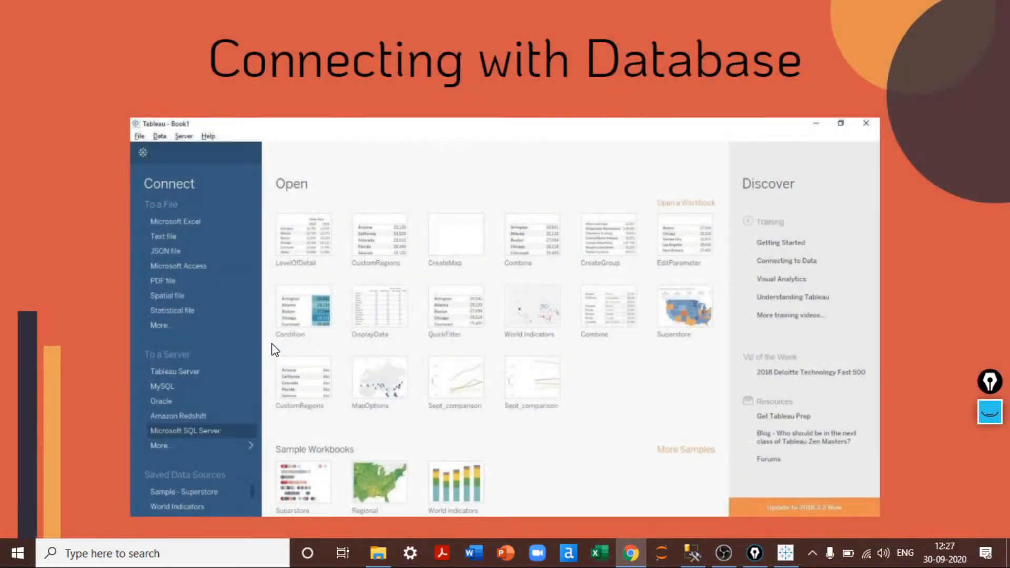
{"action": "key", "text": "Right"}
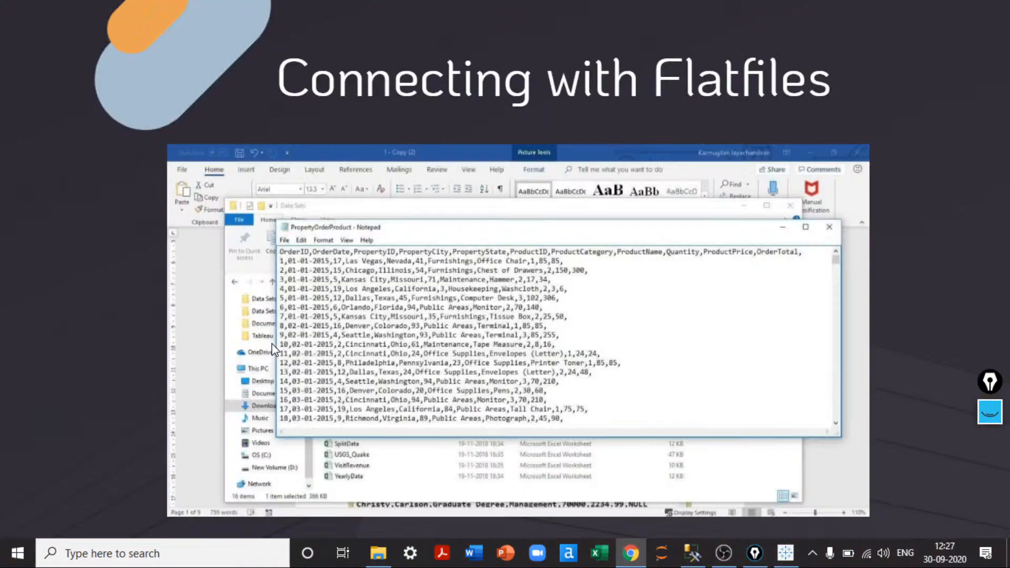
{"action": "key", "text": "Right"}
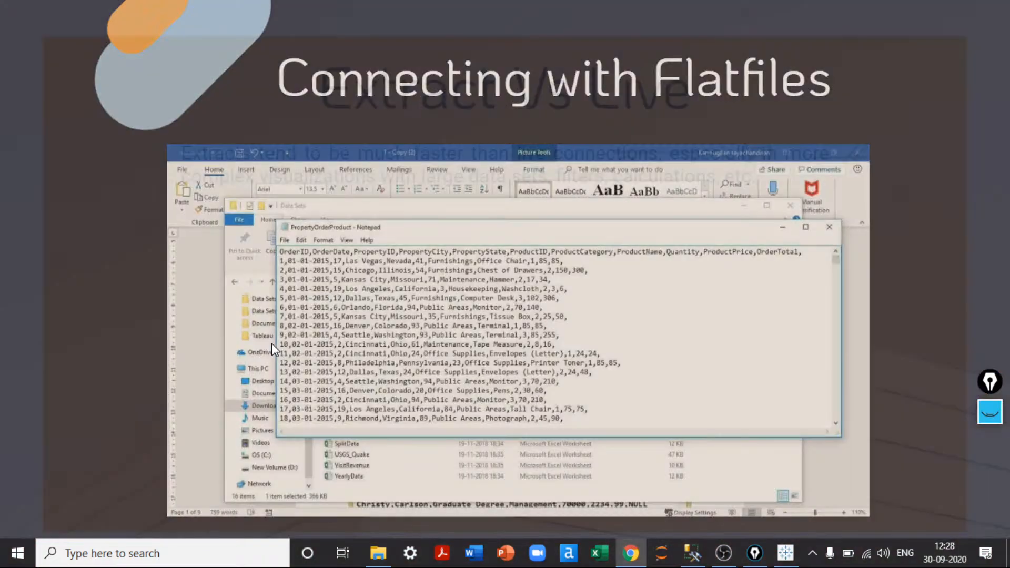